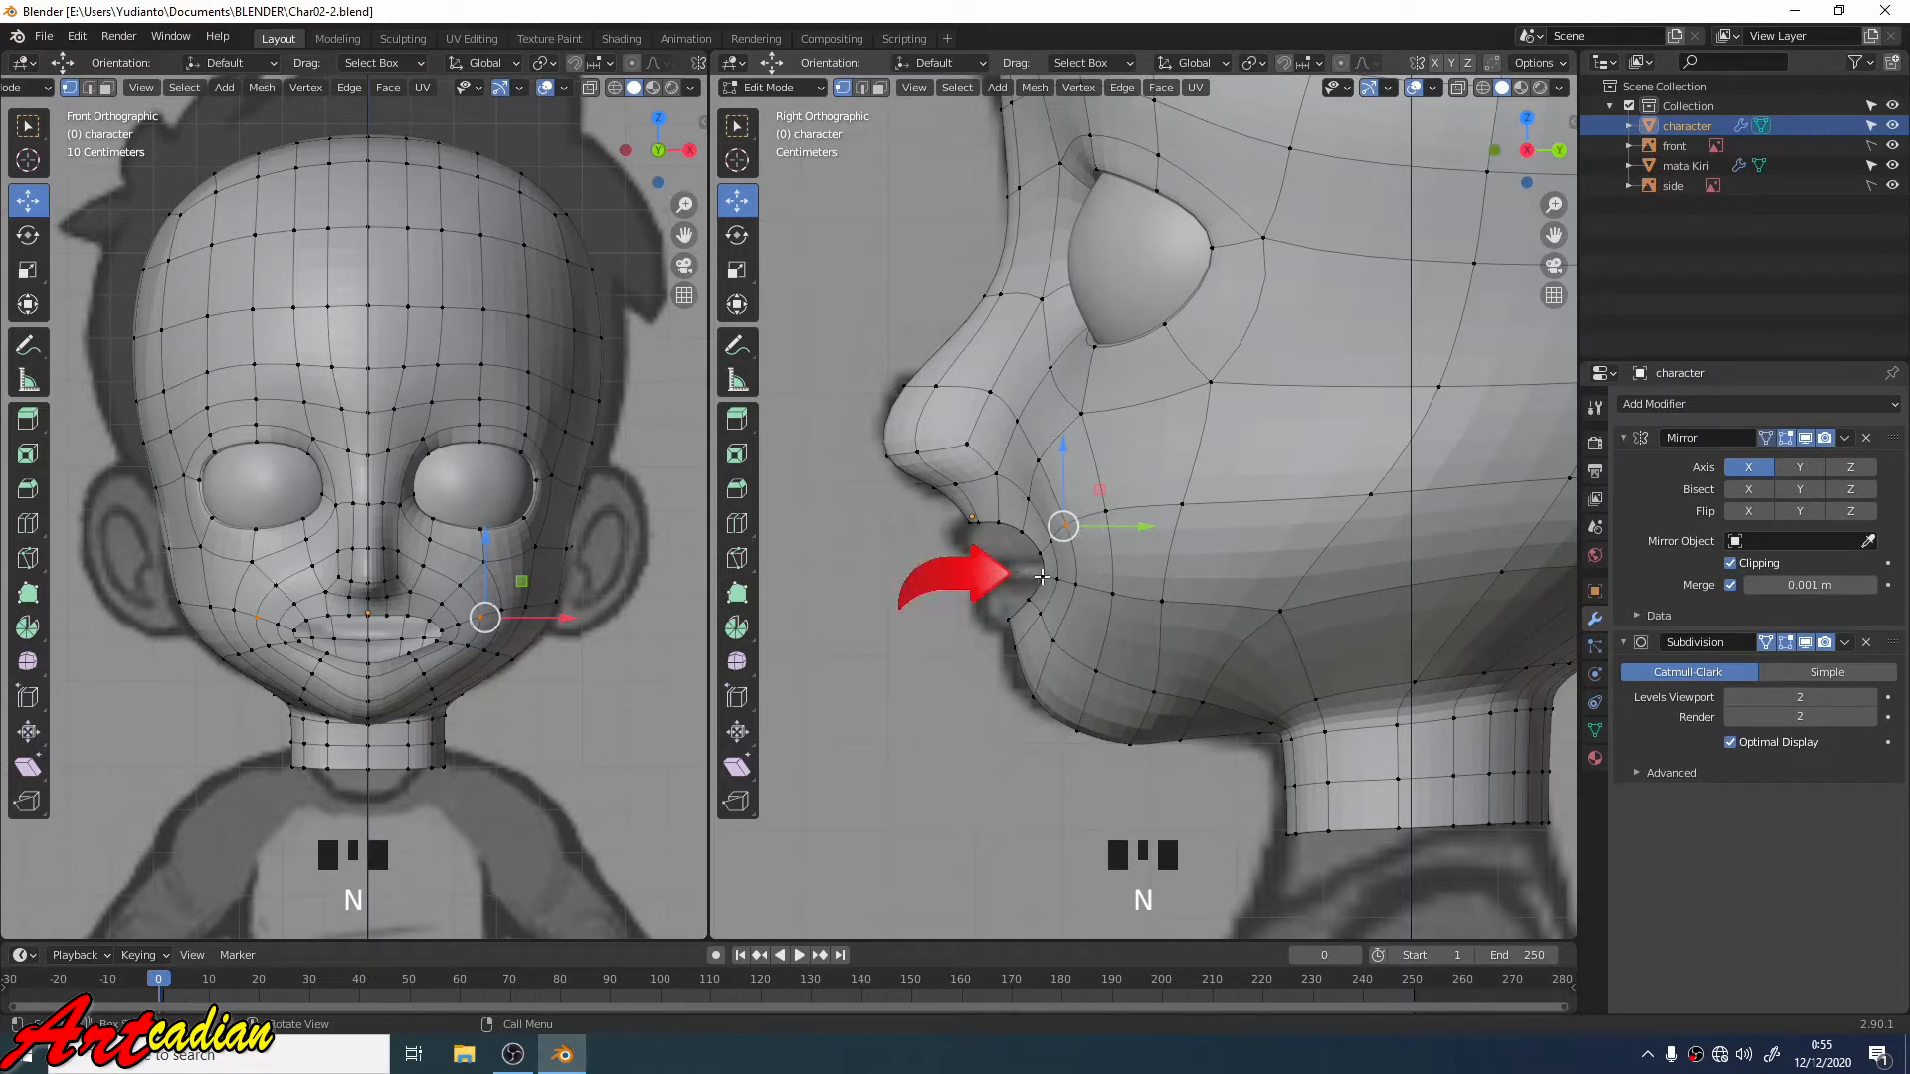
Step: Extrude the edge loop around the mouth opening in place and scale it slightly inward along Z
{"action": "scroll", "coordinate": [1034, 557], "scroll_direction": "up", "scroll_amount": 1}
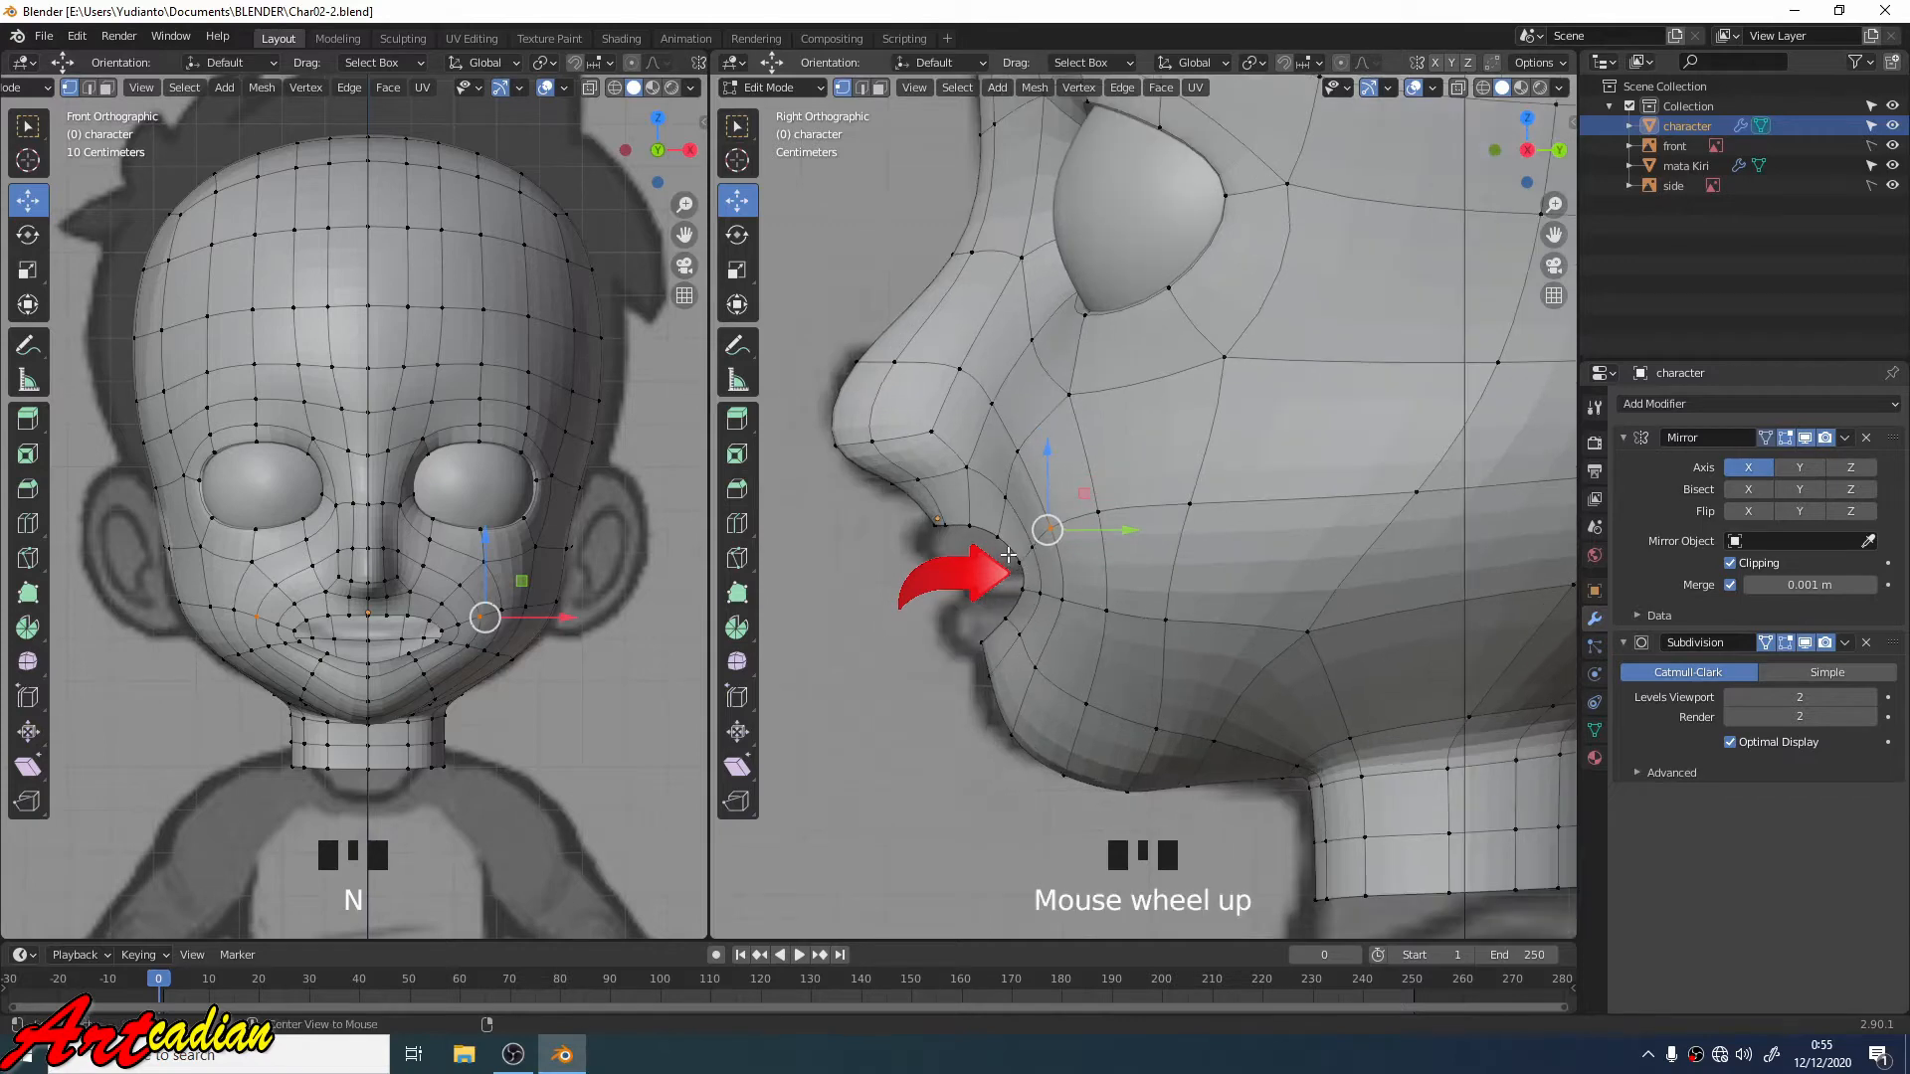
{"action": "left_click", "coordinate": [1009, 551], "text": "alt"}
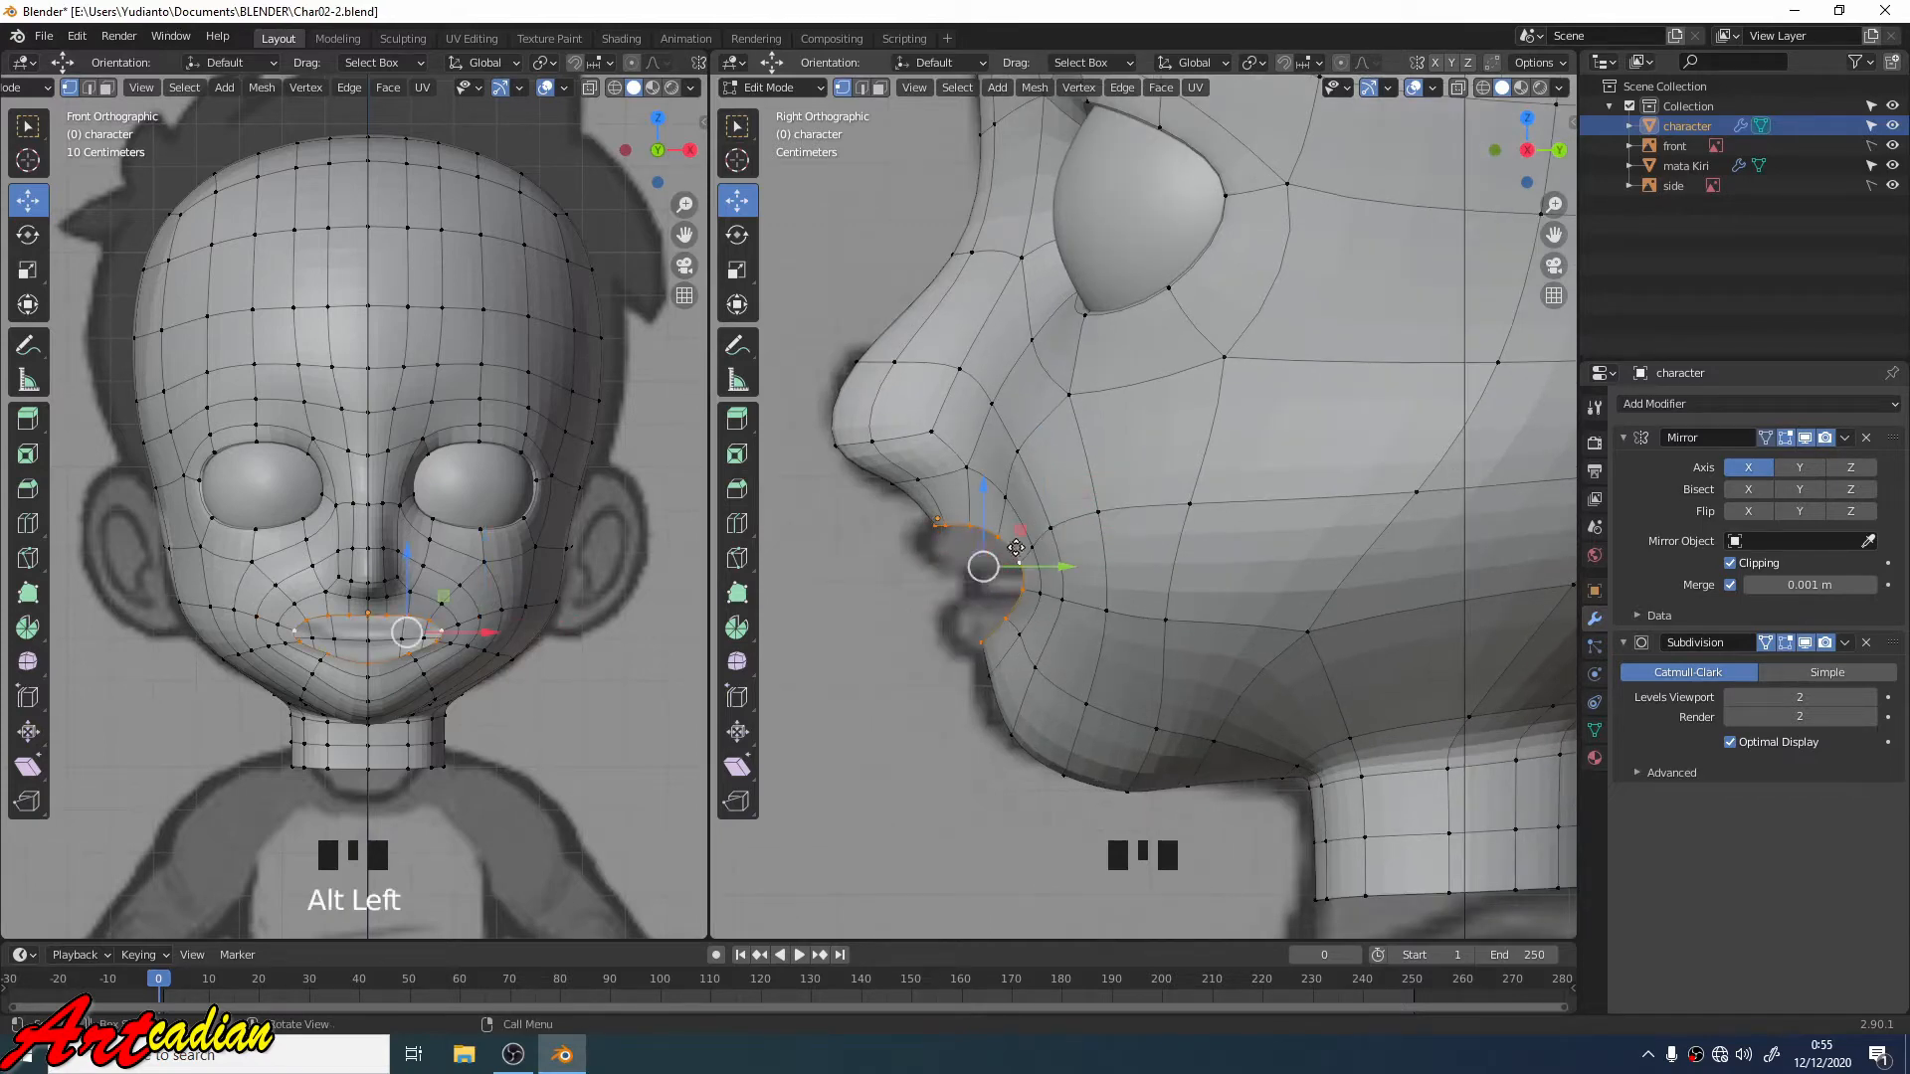
{"action": "key", "text": "e"}
{"action": "right_click", "coordinate": [994, 560]}
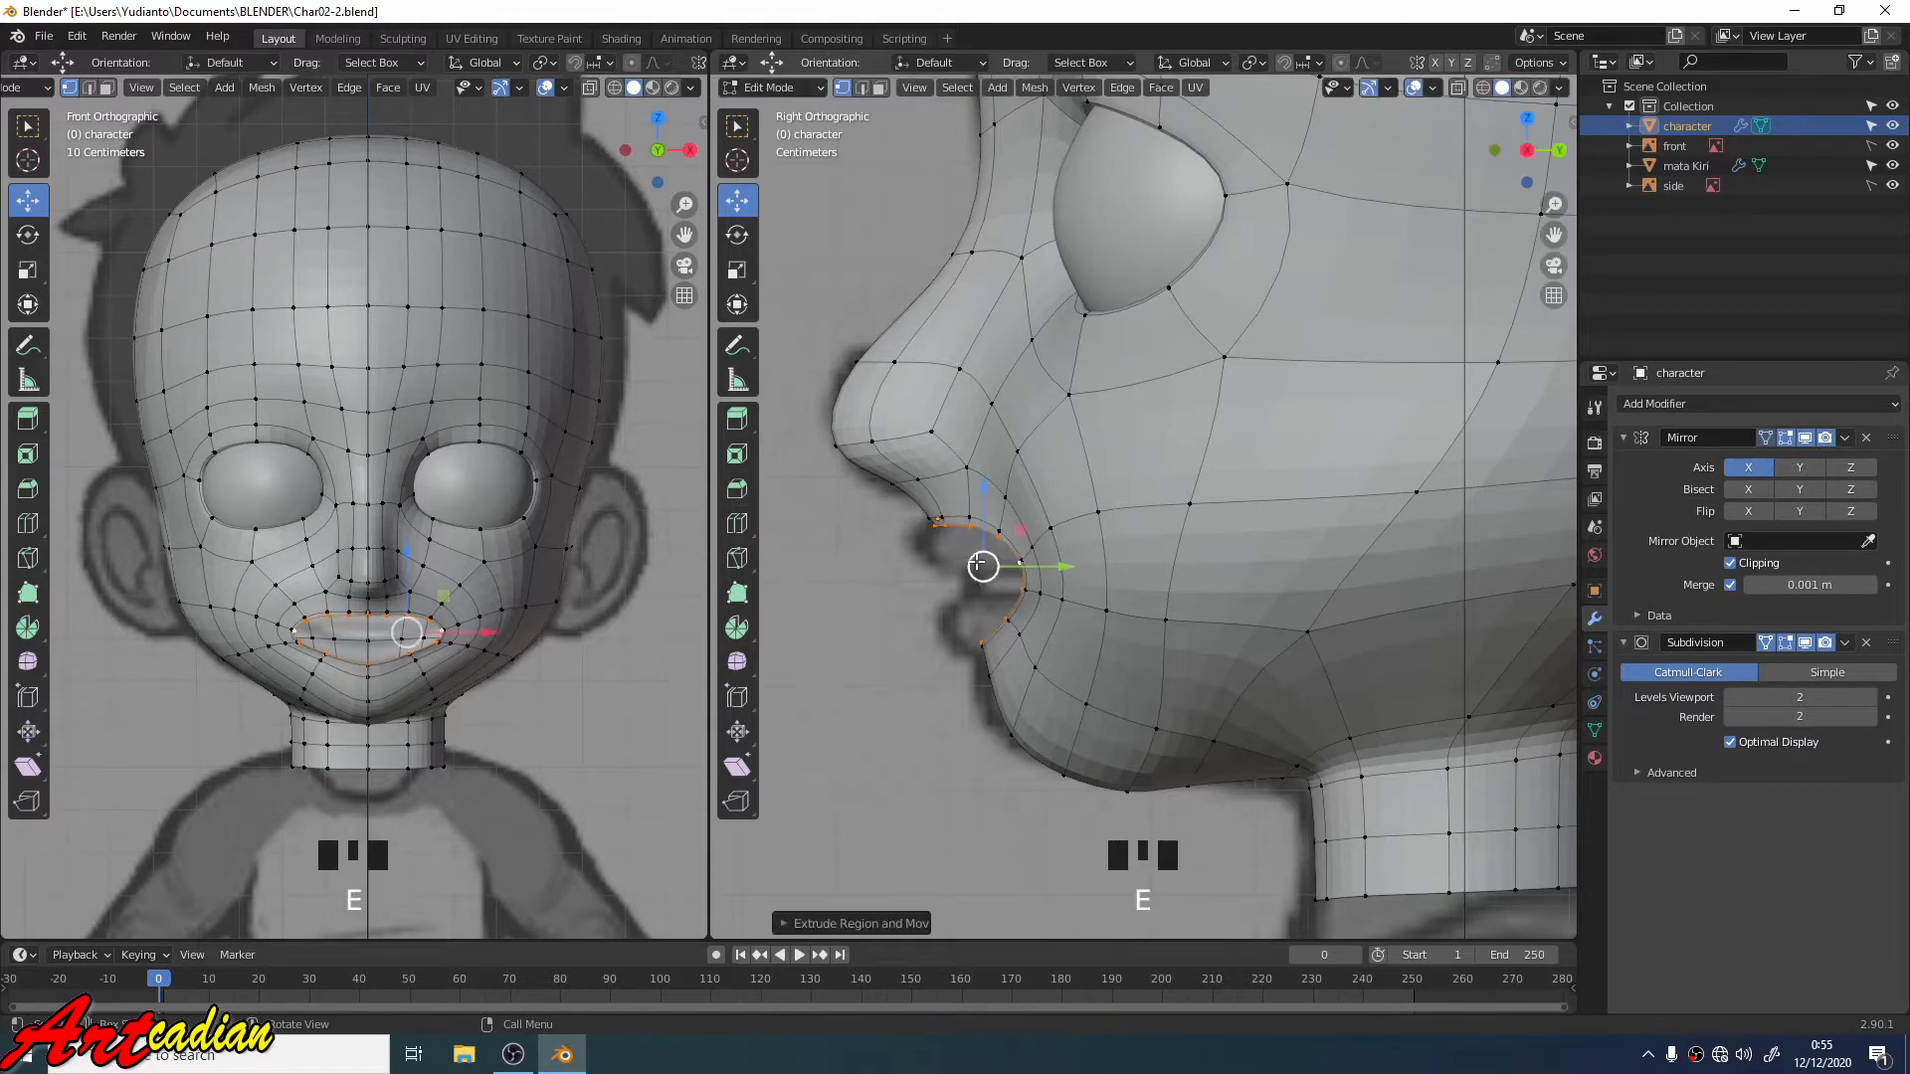
{"action": "left_click", "coordinate": [737, 269]}
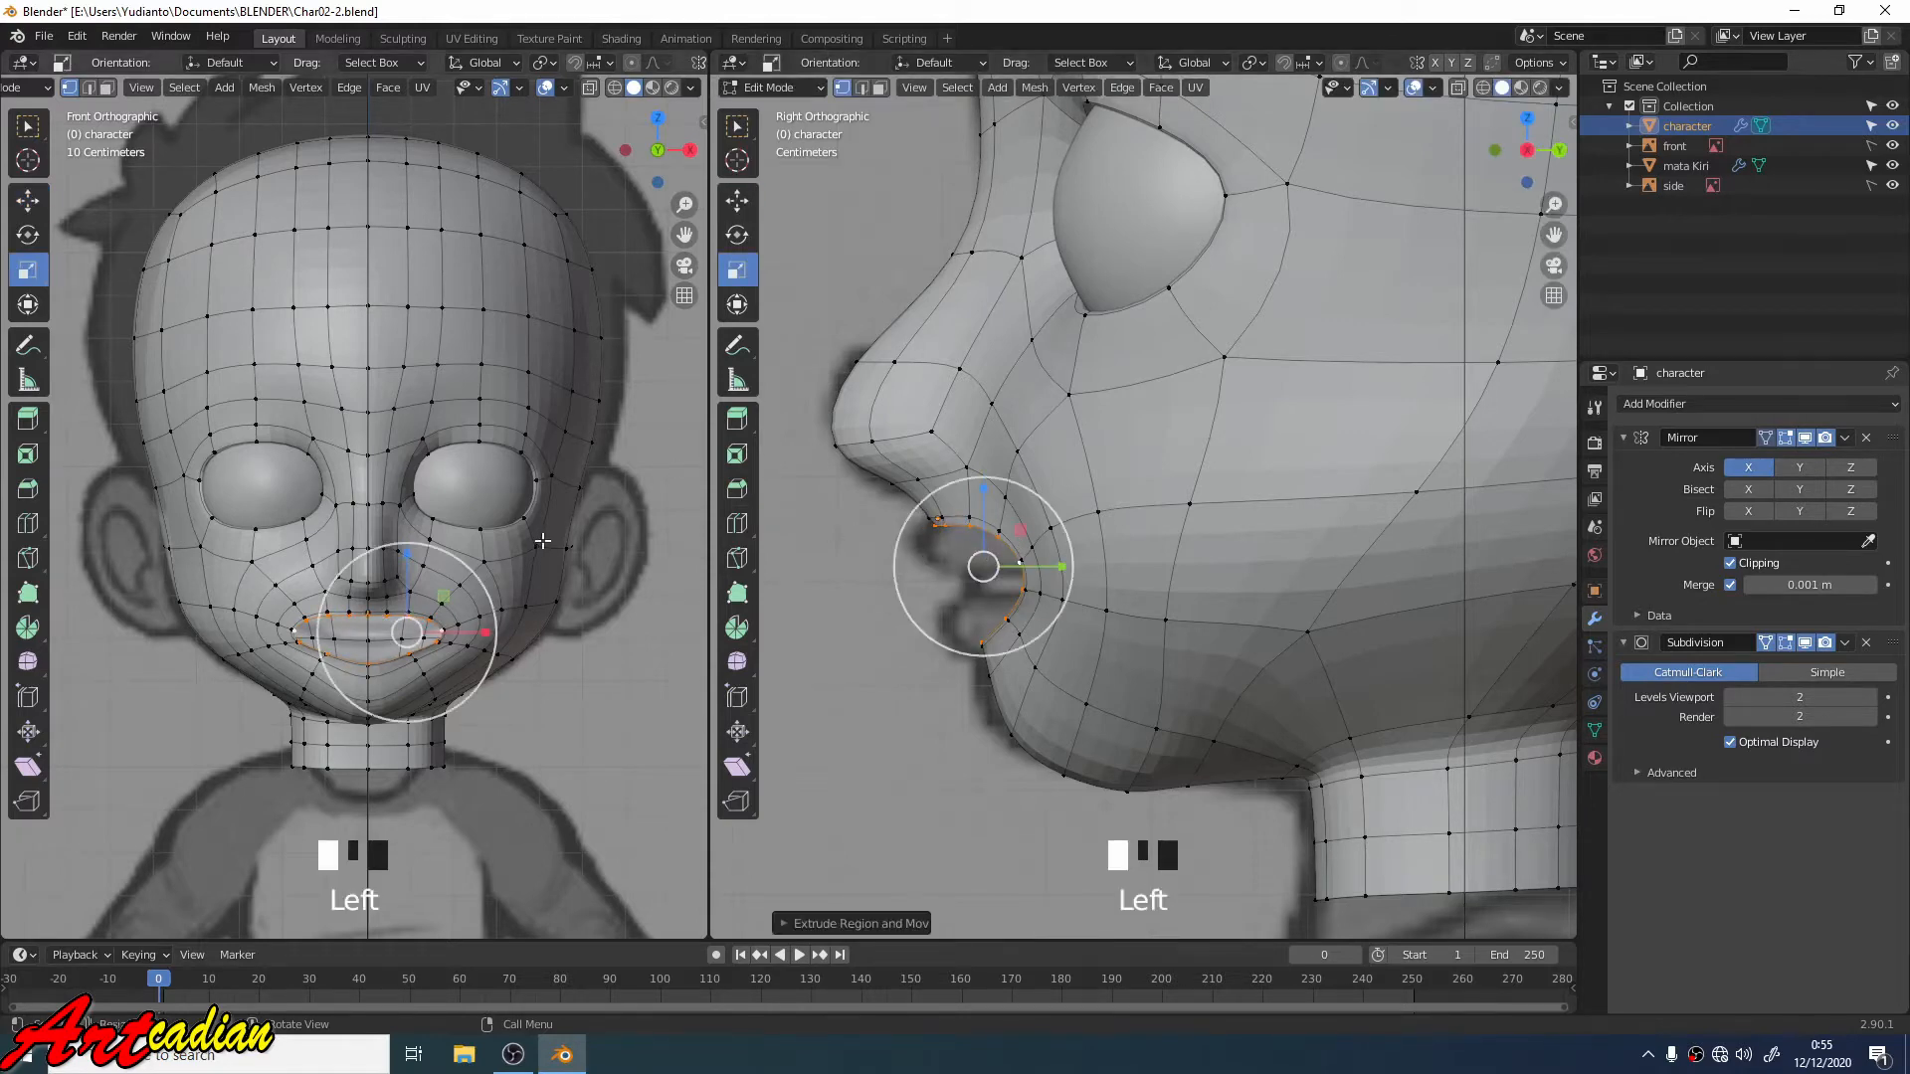
{"action": "scroll", "coordinate": [542, 541], "scroll_direction": "up", "scroll_amount": 2}
{"action": "middle_click_drag", "start_coordinate": [542, 574], "coordinate": [527, 379], "text": "shift"}
{"action": "scroll", "coordinate": [526, 379], "scroll_direction": "up", "scroll_amount": 1}
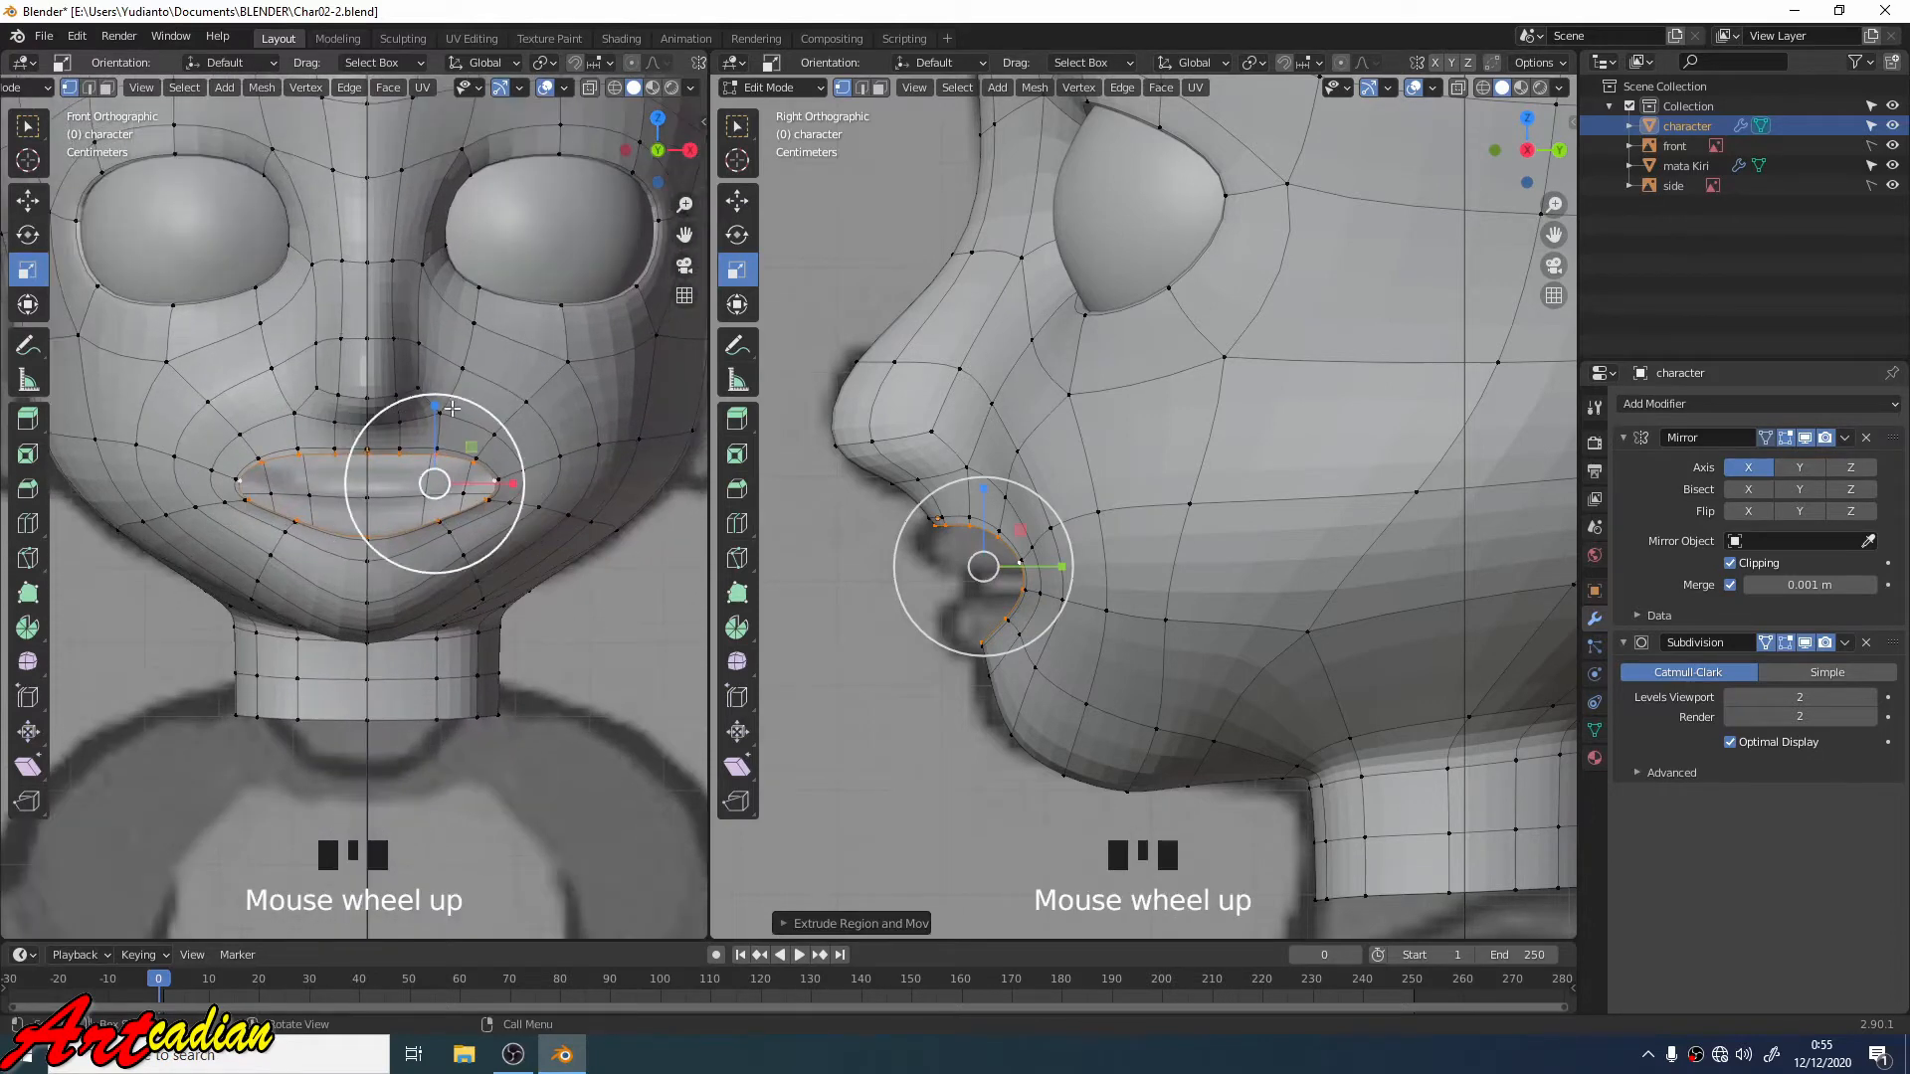
{"action": "left_click_drag", "start_coordinate": [442, 411], "coordinate": [445, 427]}
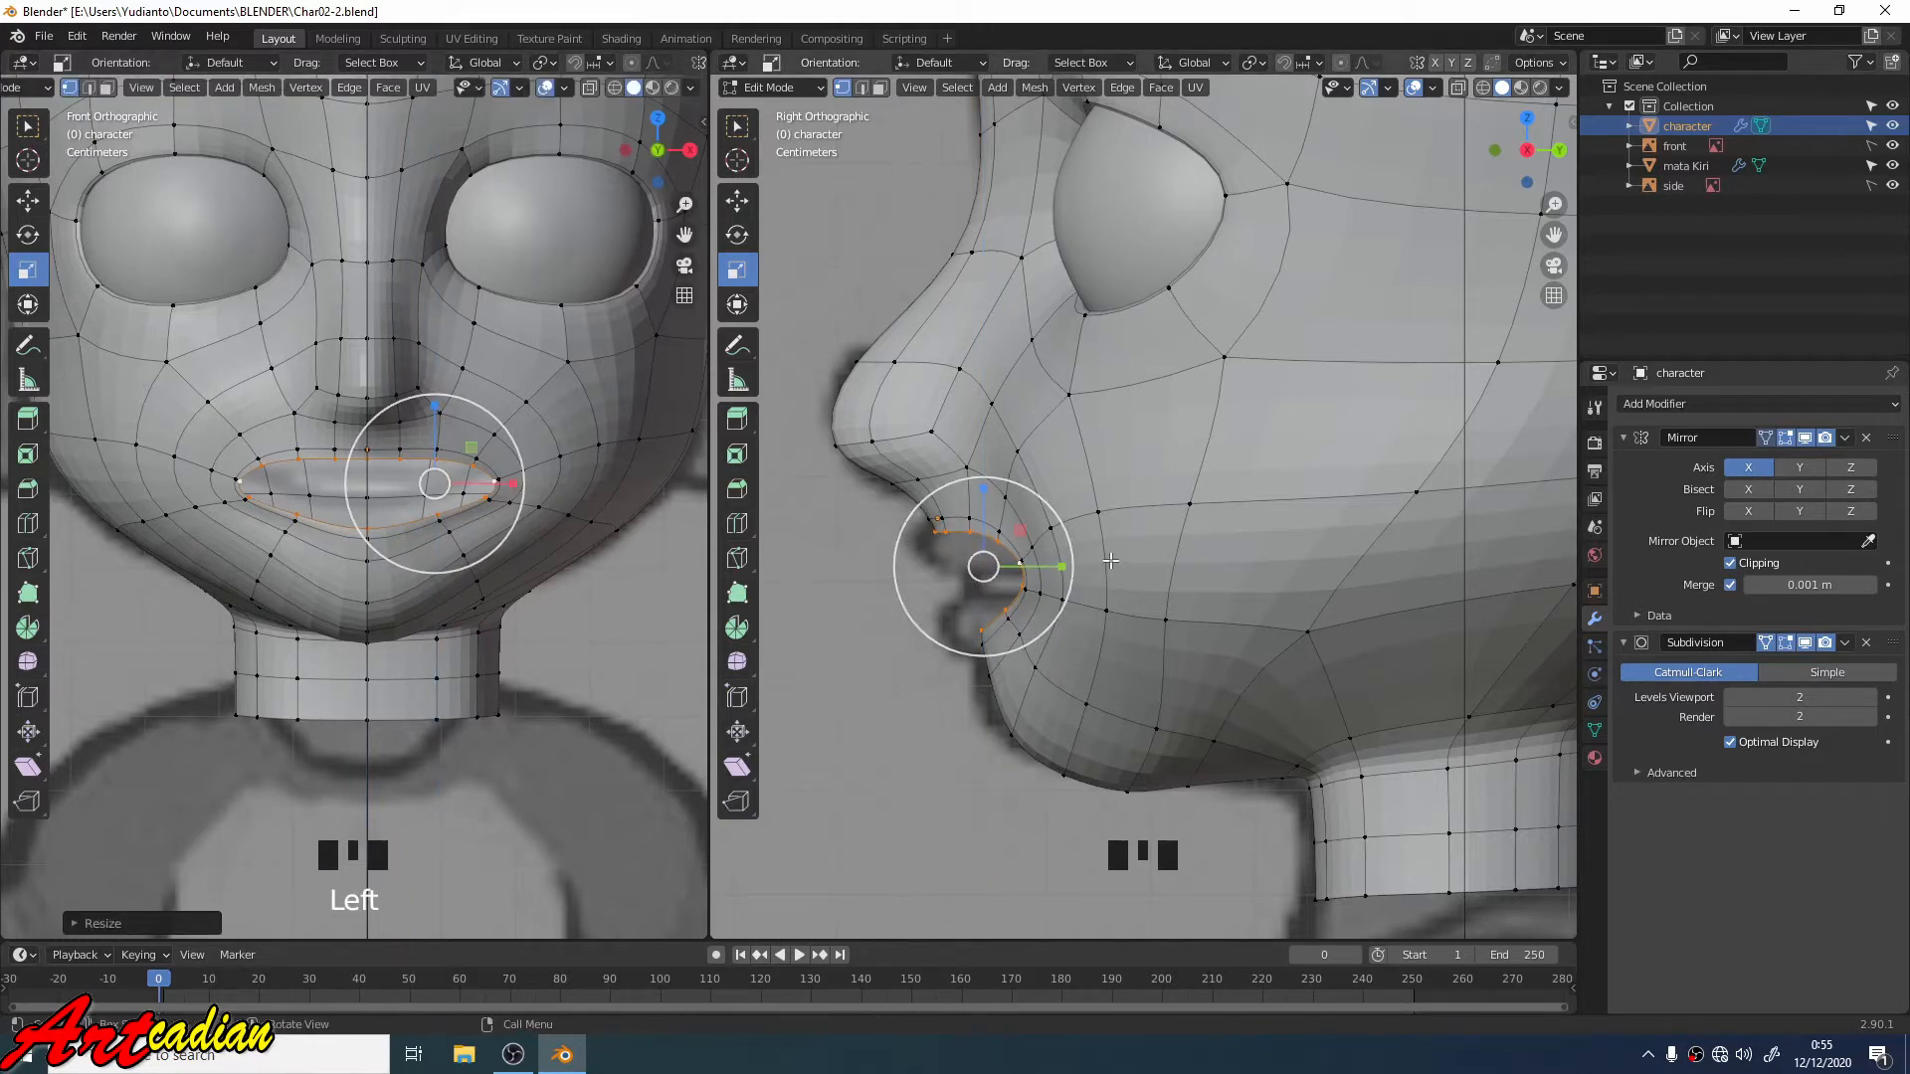
Step: Extrude the mouth loop a second time and scale the new loop vertically to narrow the opening further
{"action": "key", "text": "e"}
{"action": "right_click", "coordinate": [1110, 560]}
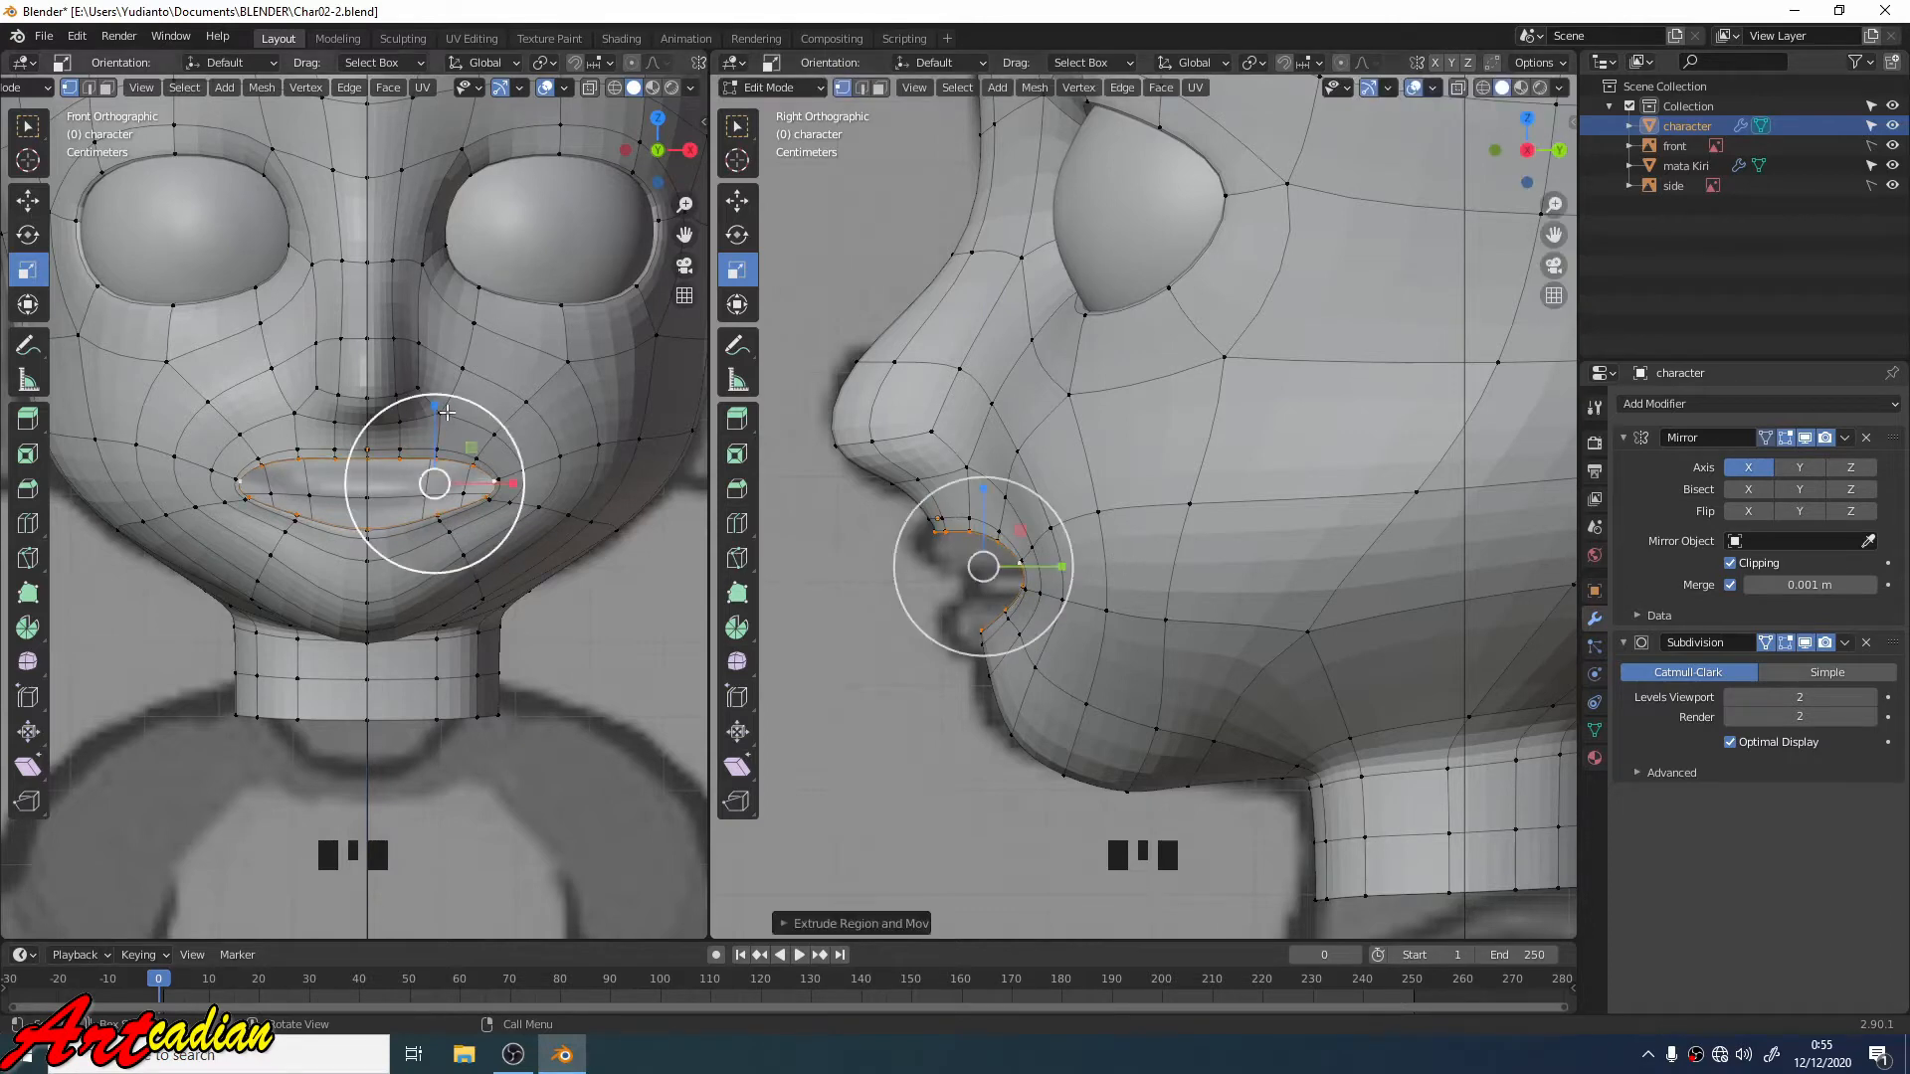
{"action": "left_click_drag", "start_coordinate": [433, 408], "coordinate": [435, 421]}
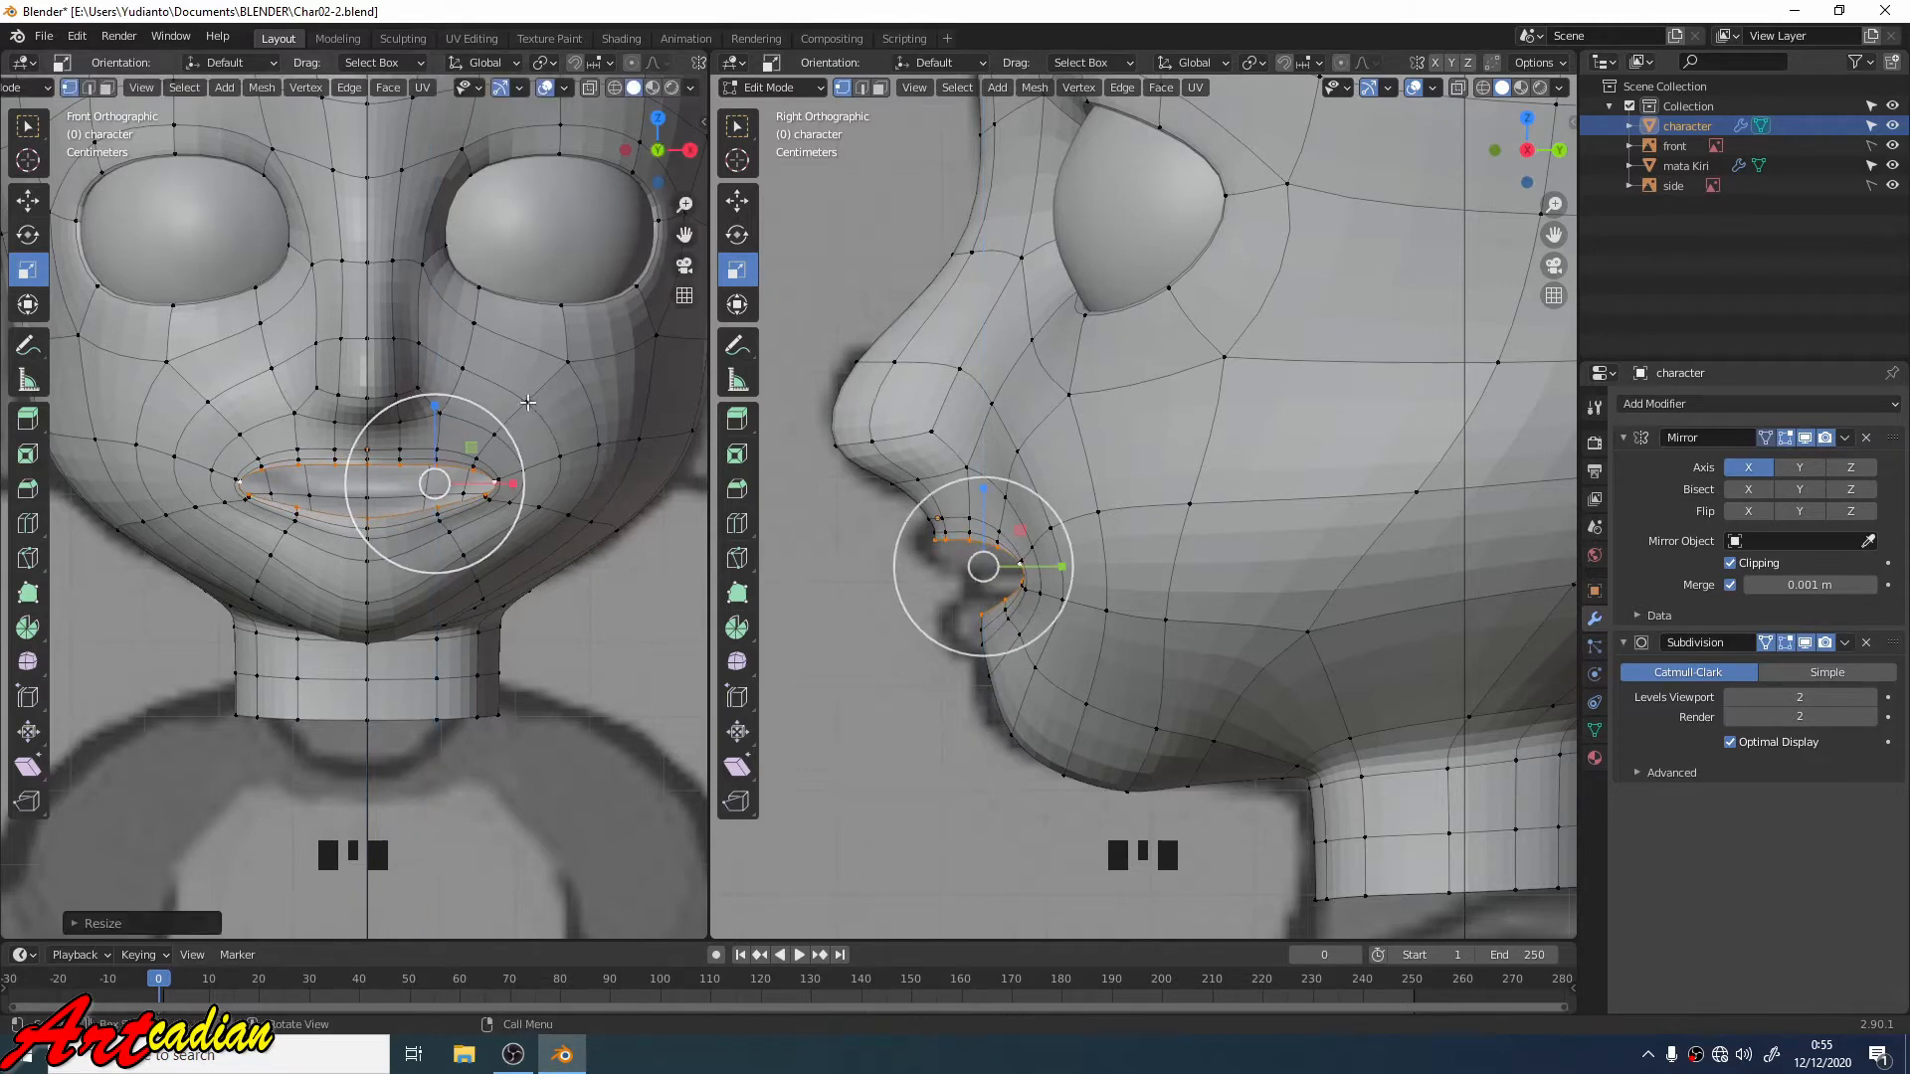
Step: Move the innermost mouth loop backward along Y into the head to give the lips thickness
{"action": "left_click", "coordinate": [739, 202]}
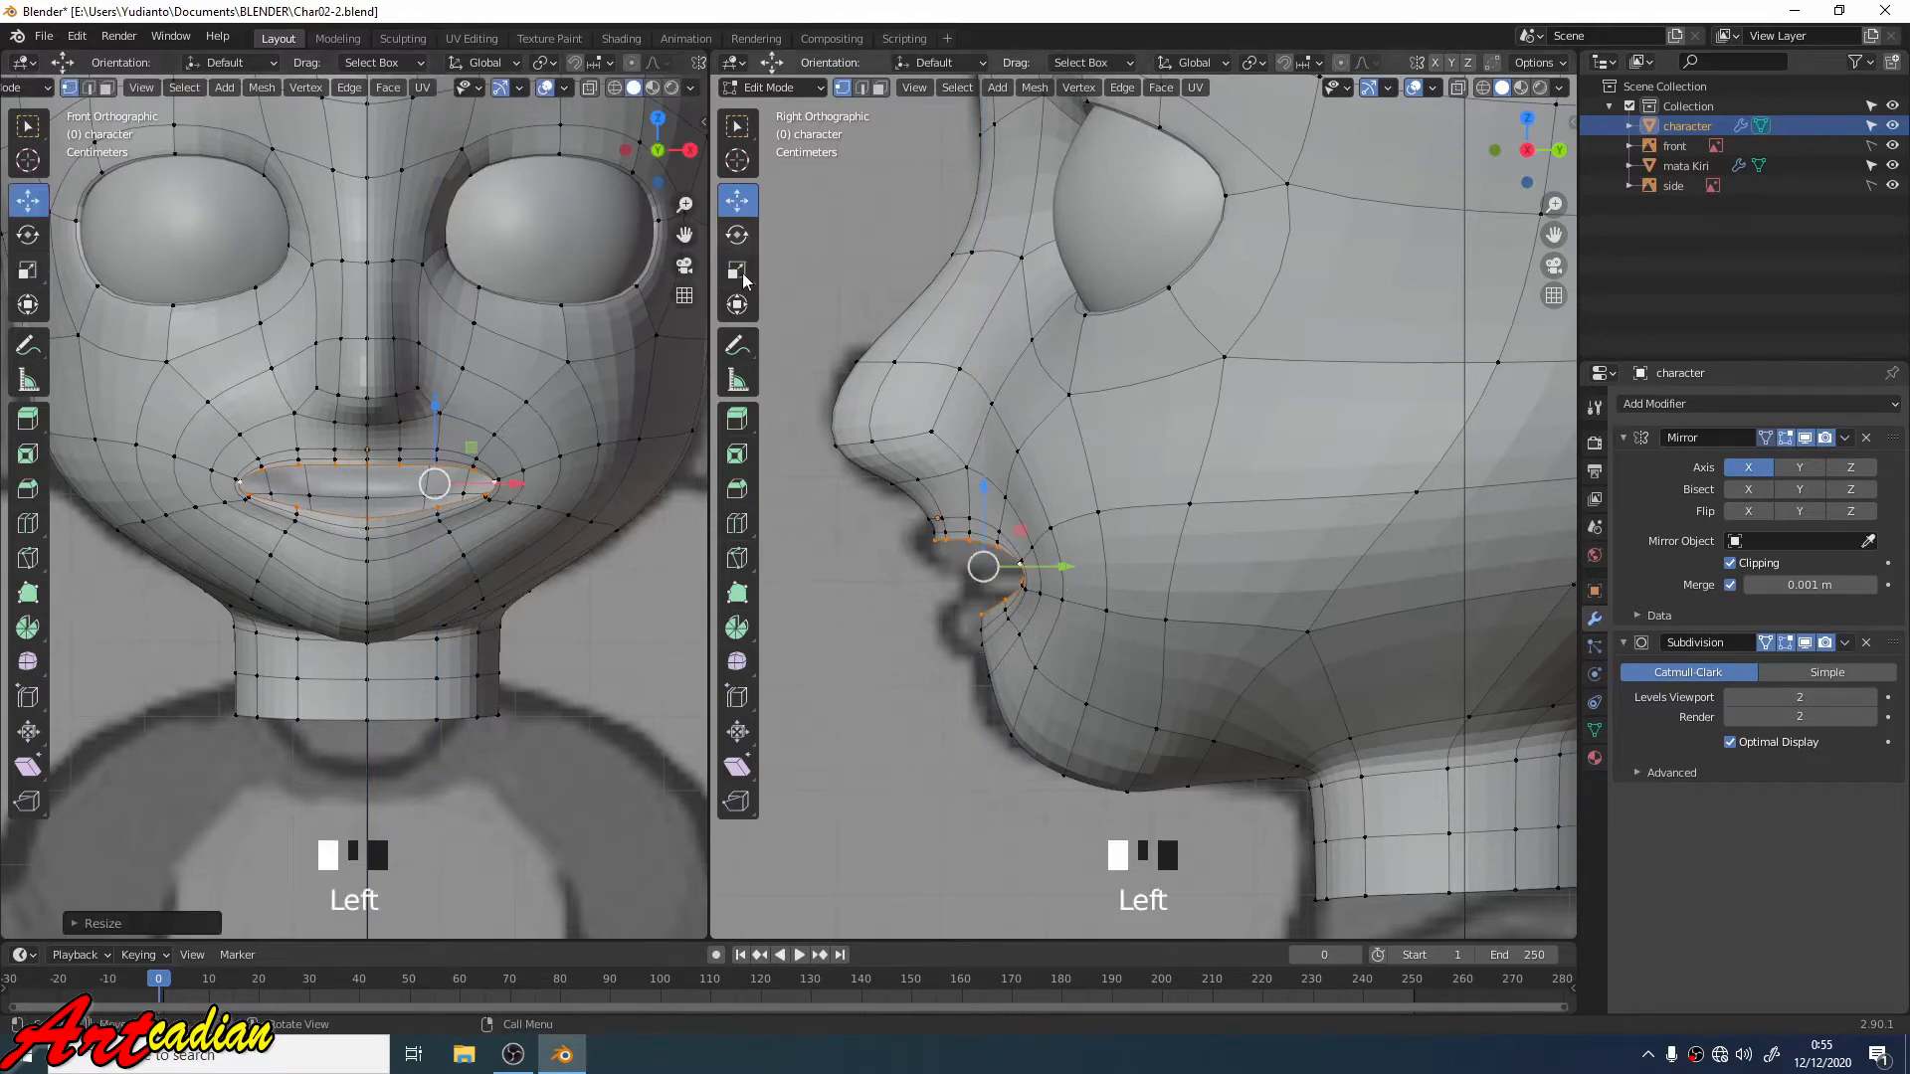
{"action": "left_click", "coordinate": [1066, 568]}
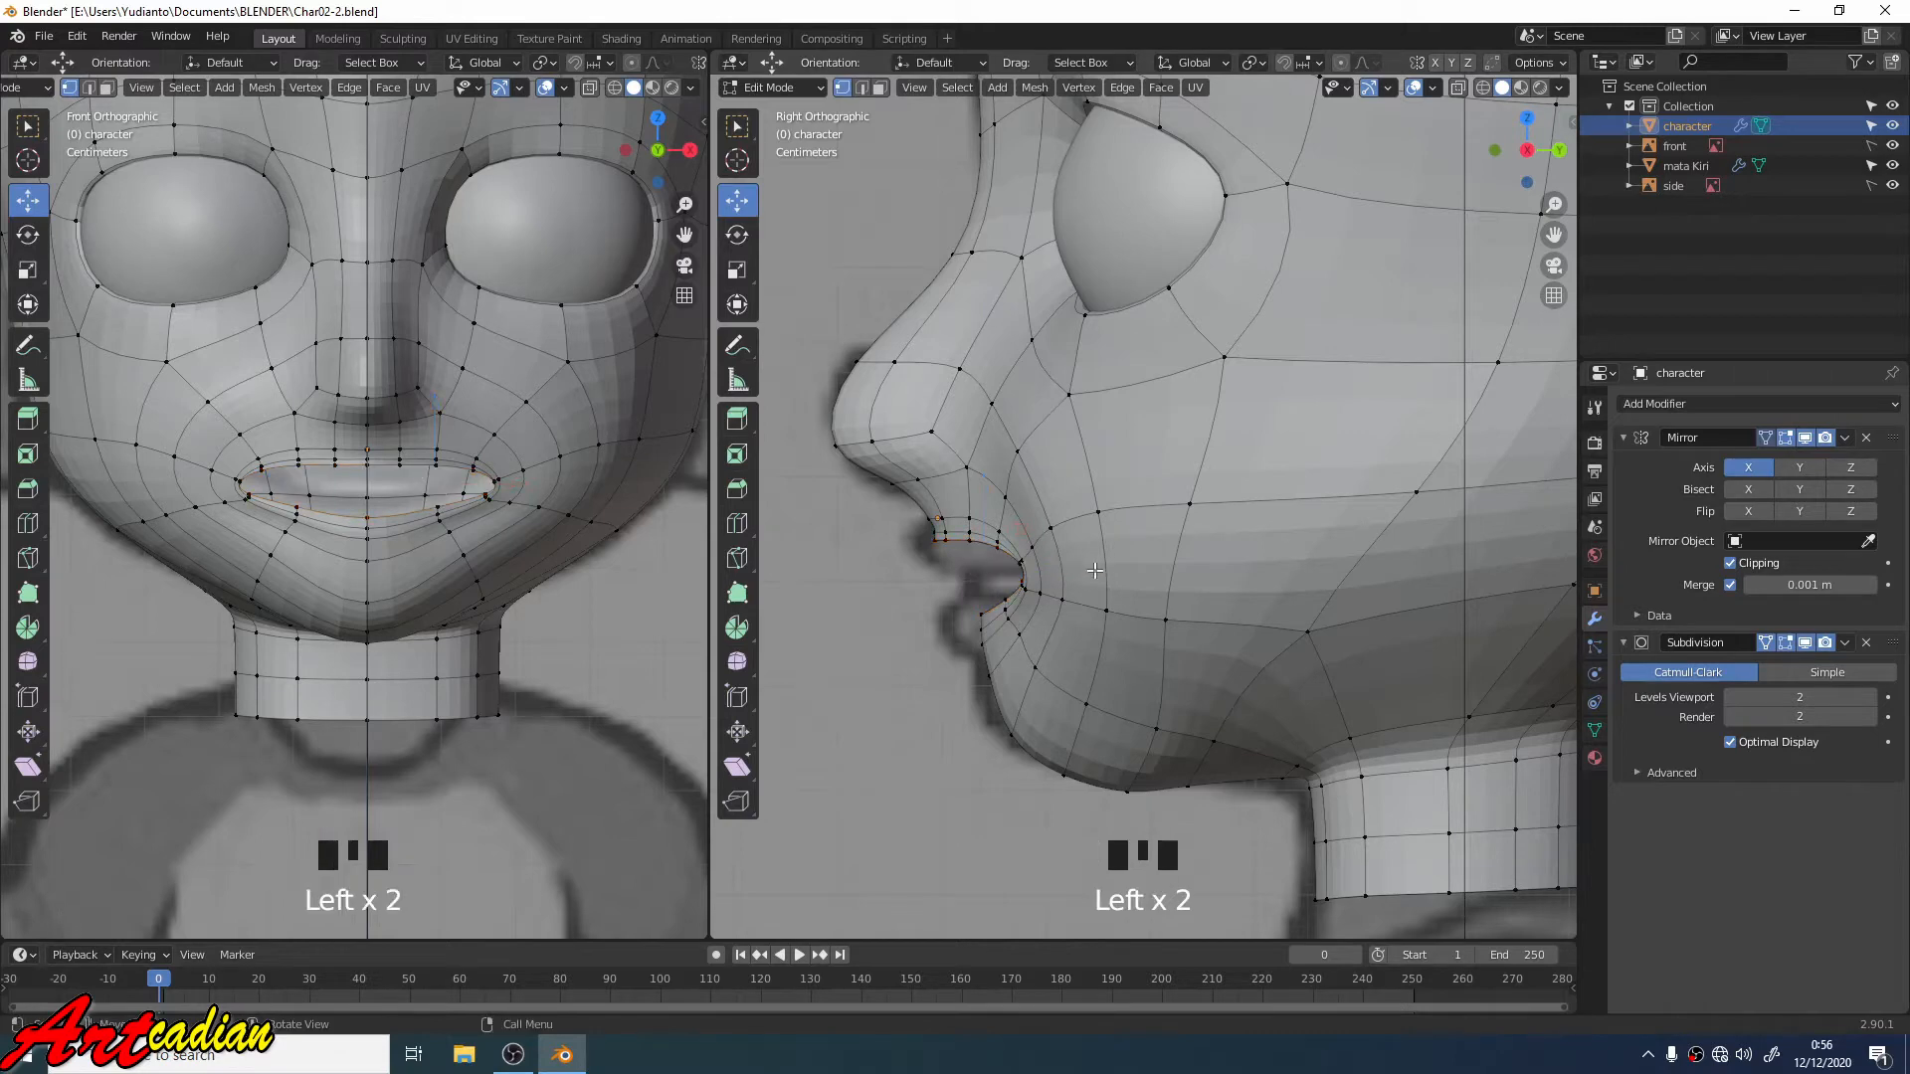
{"action": "key", "text": "ctrl+z"}
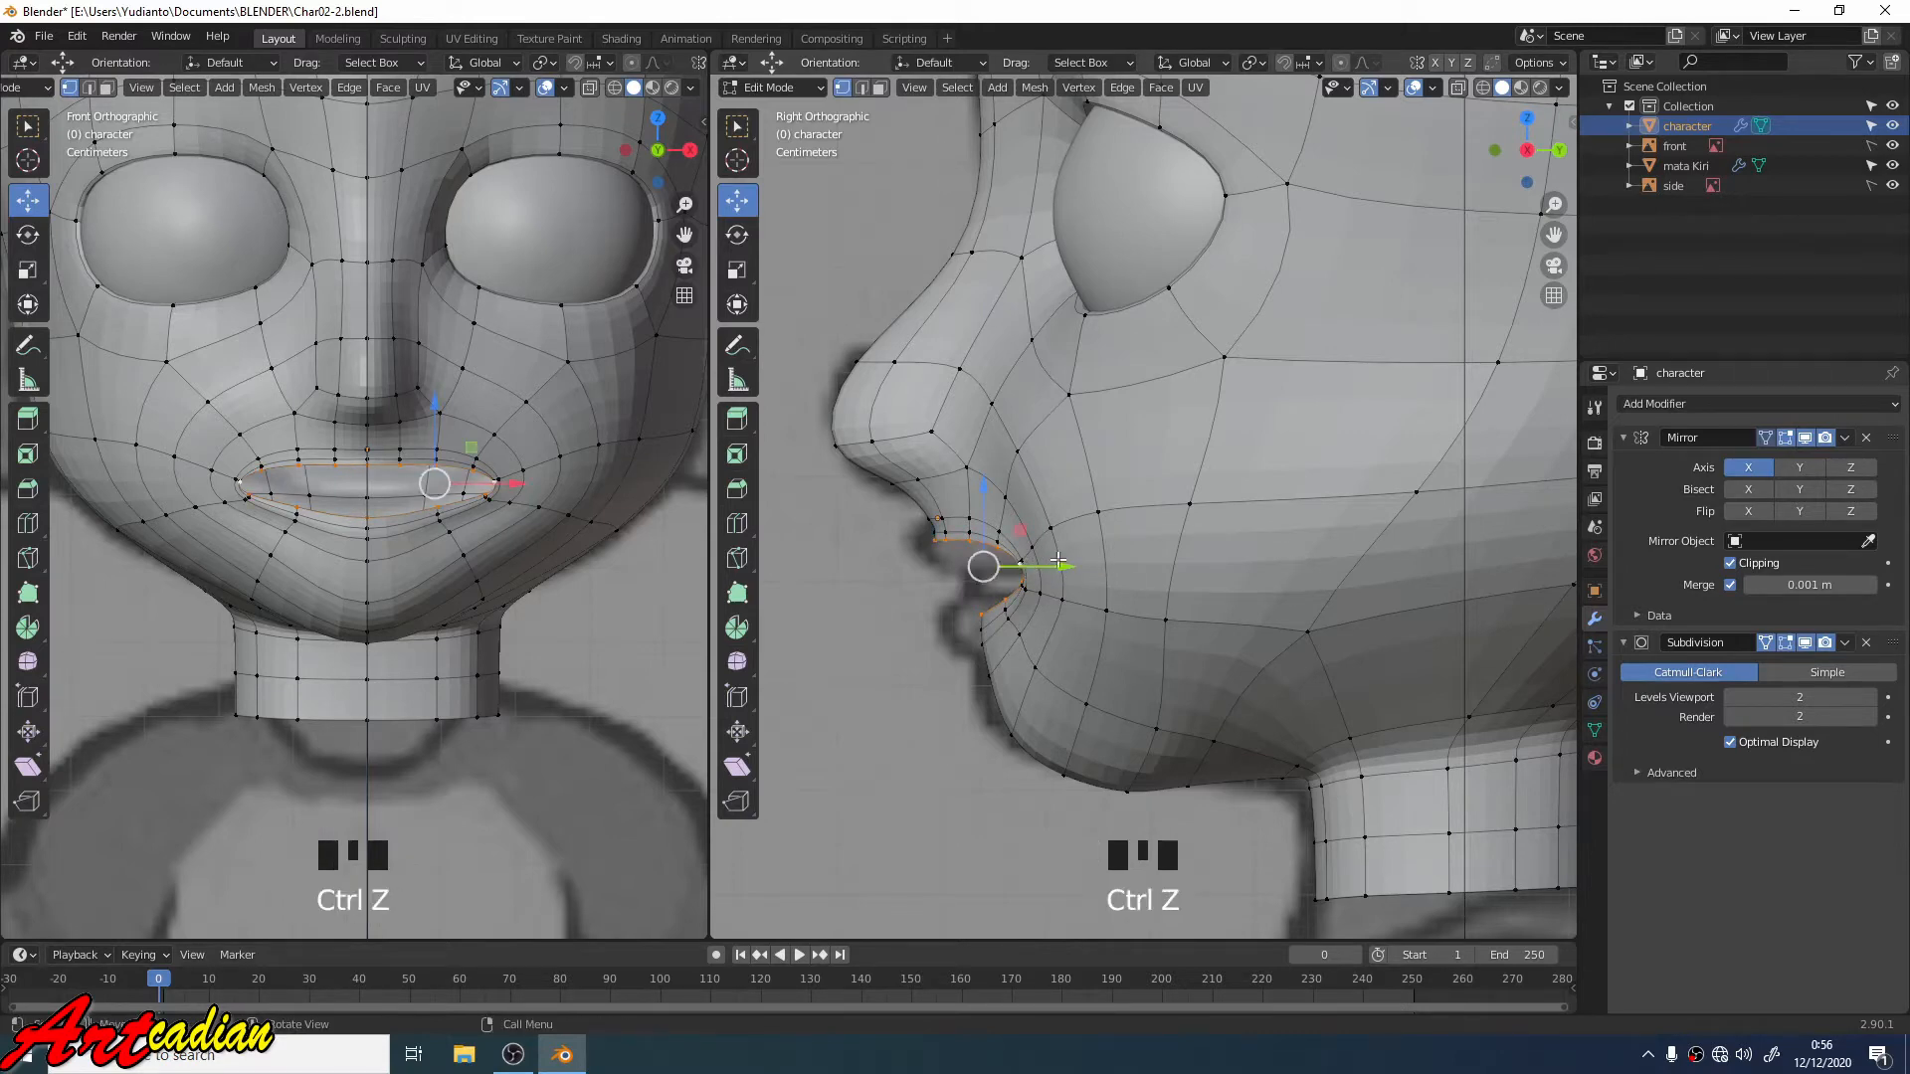
{"action": "left_click_drag", "start_coordinate": [1058, 567], "coordinate": [1090, 584]}
{"action": "scroll", "coordinate": [1090, 584], "scroll_direction": "down", "scroll_amount": 2}
{"action": "middle_click_drag", "start_coordinate": [1090, 584], "coordinate": [936, 492]}
Step: Extrude the inner mouth loop once more and move it along Y deeper into the head
{"action": "key", "text": "e"}
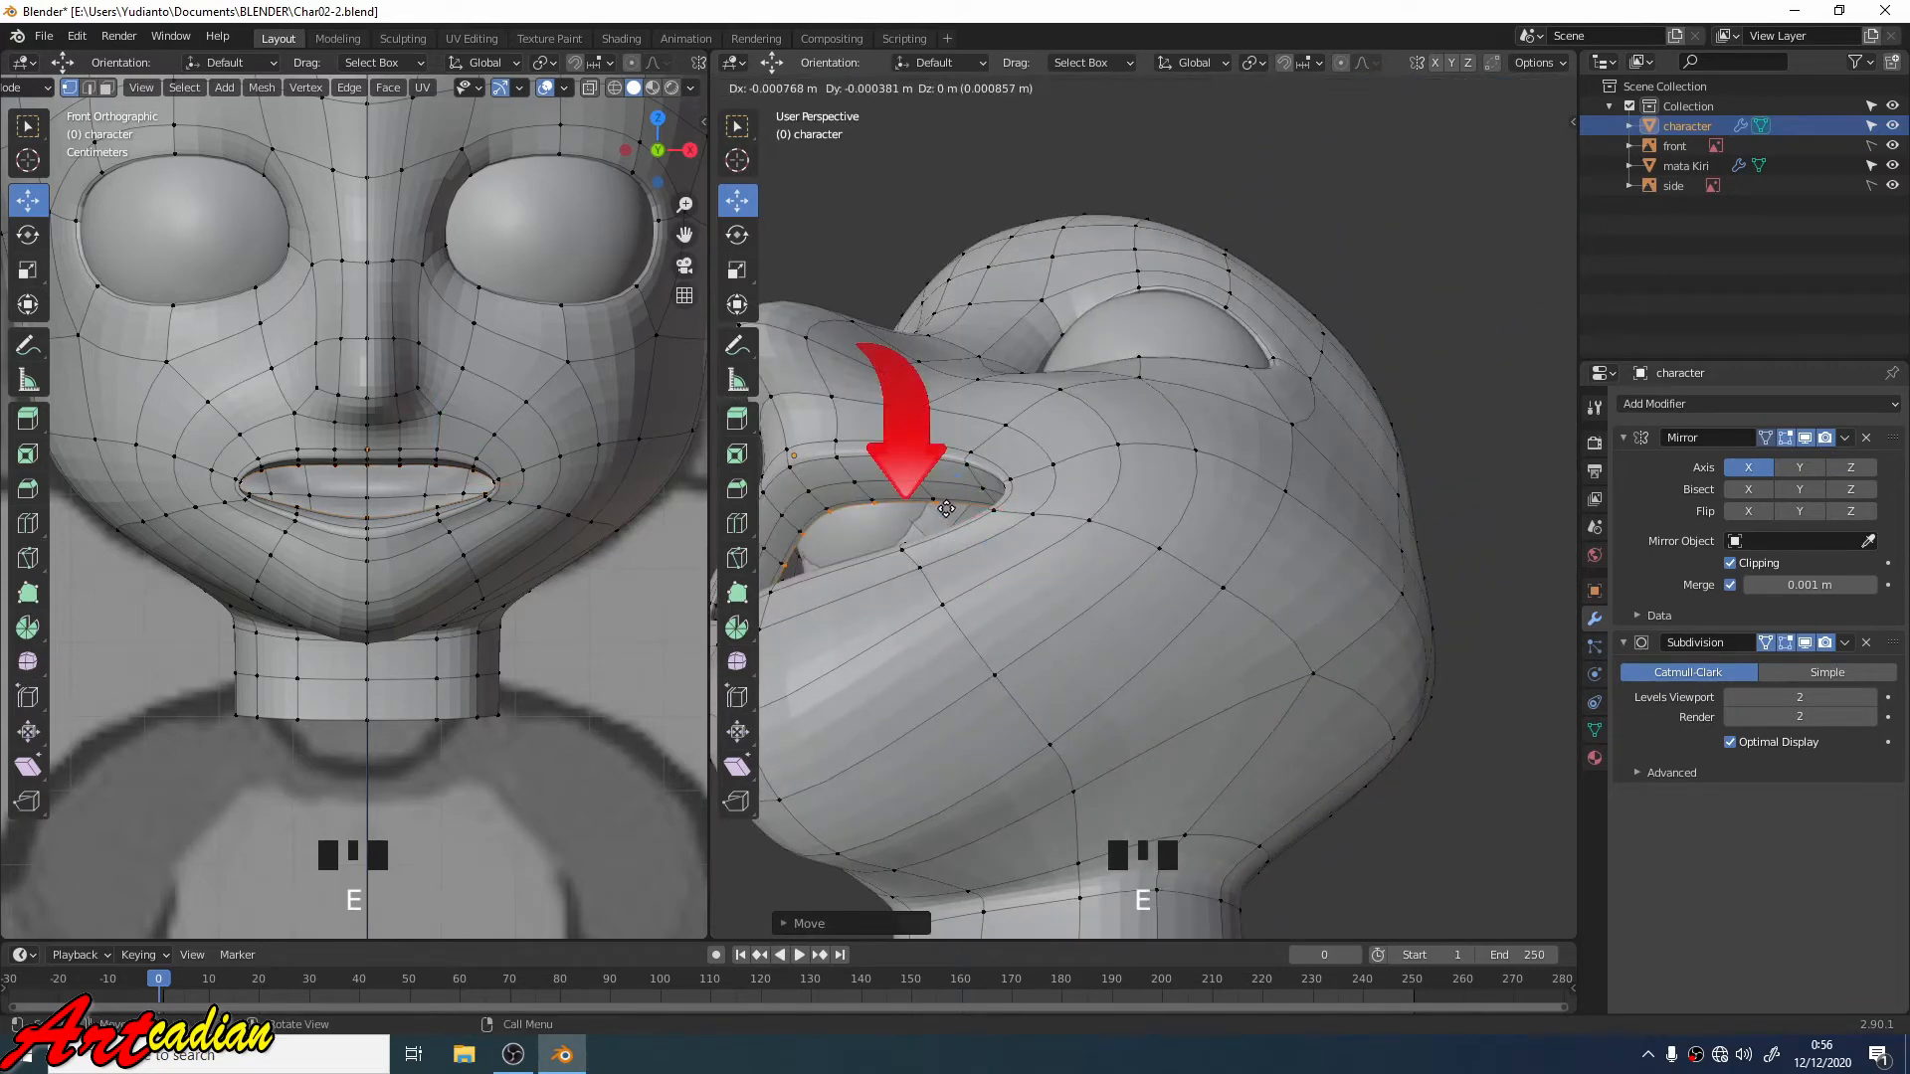
{"action": "right_click", "coordinate": [961, 503]}
{"action": "mouse_move", "coordinate": [967, 557]}
{"action": "left_mouse_down"}
{"action": "mouse_move", "coordinate": [1021, 611]}
{"action": "mouse_move", "coordinate": [985, 573]}
{"action": "left_mouse_up"}
{"action": "scroll", "coordinate": [953, 563], "scroll_direction": "down", "scroll_amount": 2}
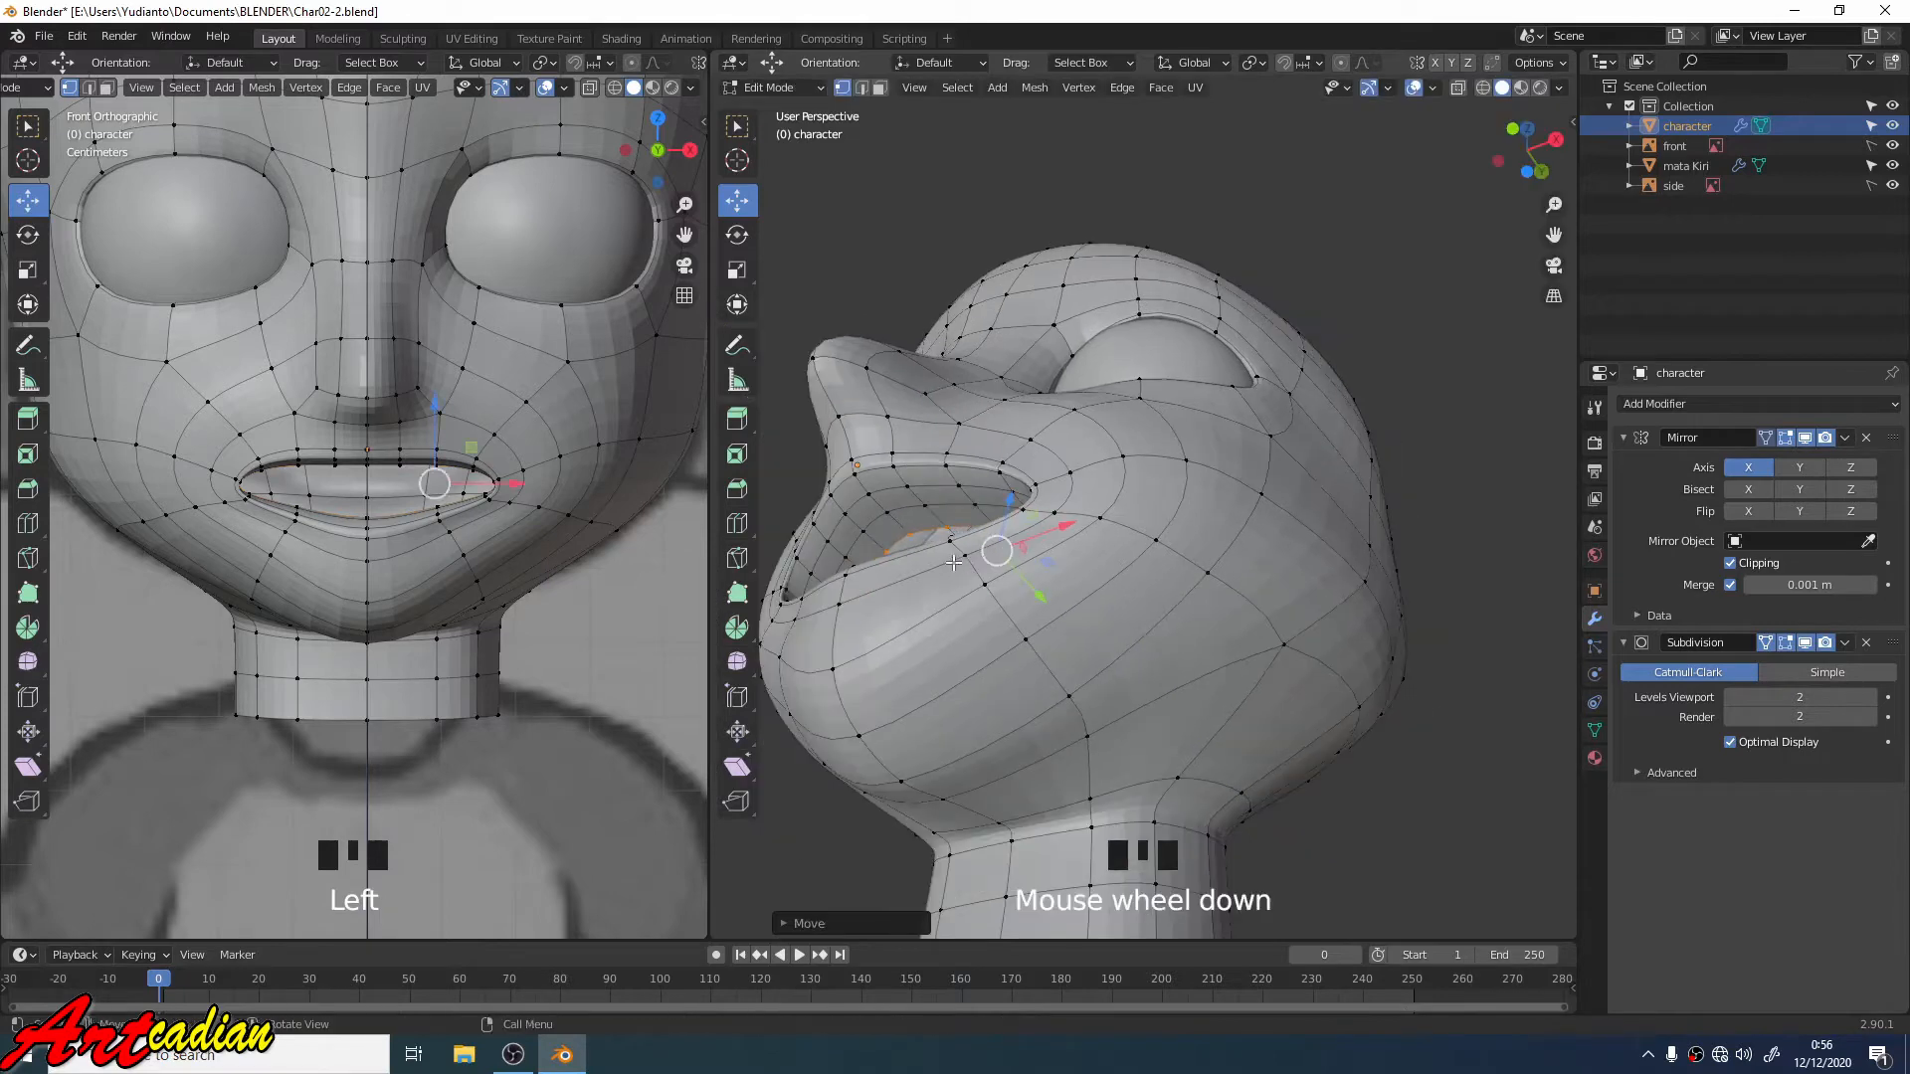
{"action": "mouse_move", "coordinate": [942, 522]}
{"action": "middle_mouse_down"}
{"action": "mouse_move", "coordinate": [956, 546]}
{"action": "mouse_move", "coordinate": [910, 542]}
{"action": "middle_mouse_up"}
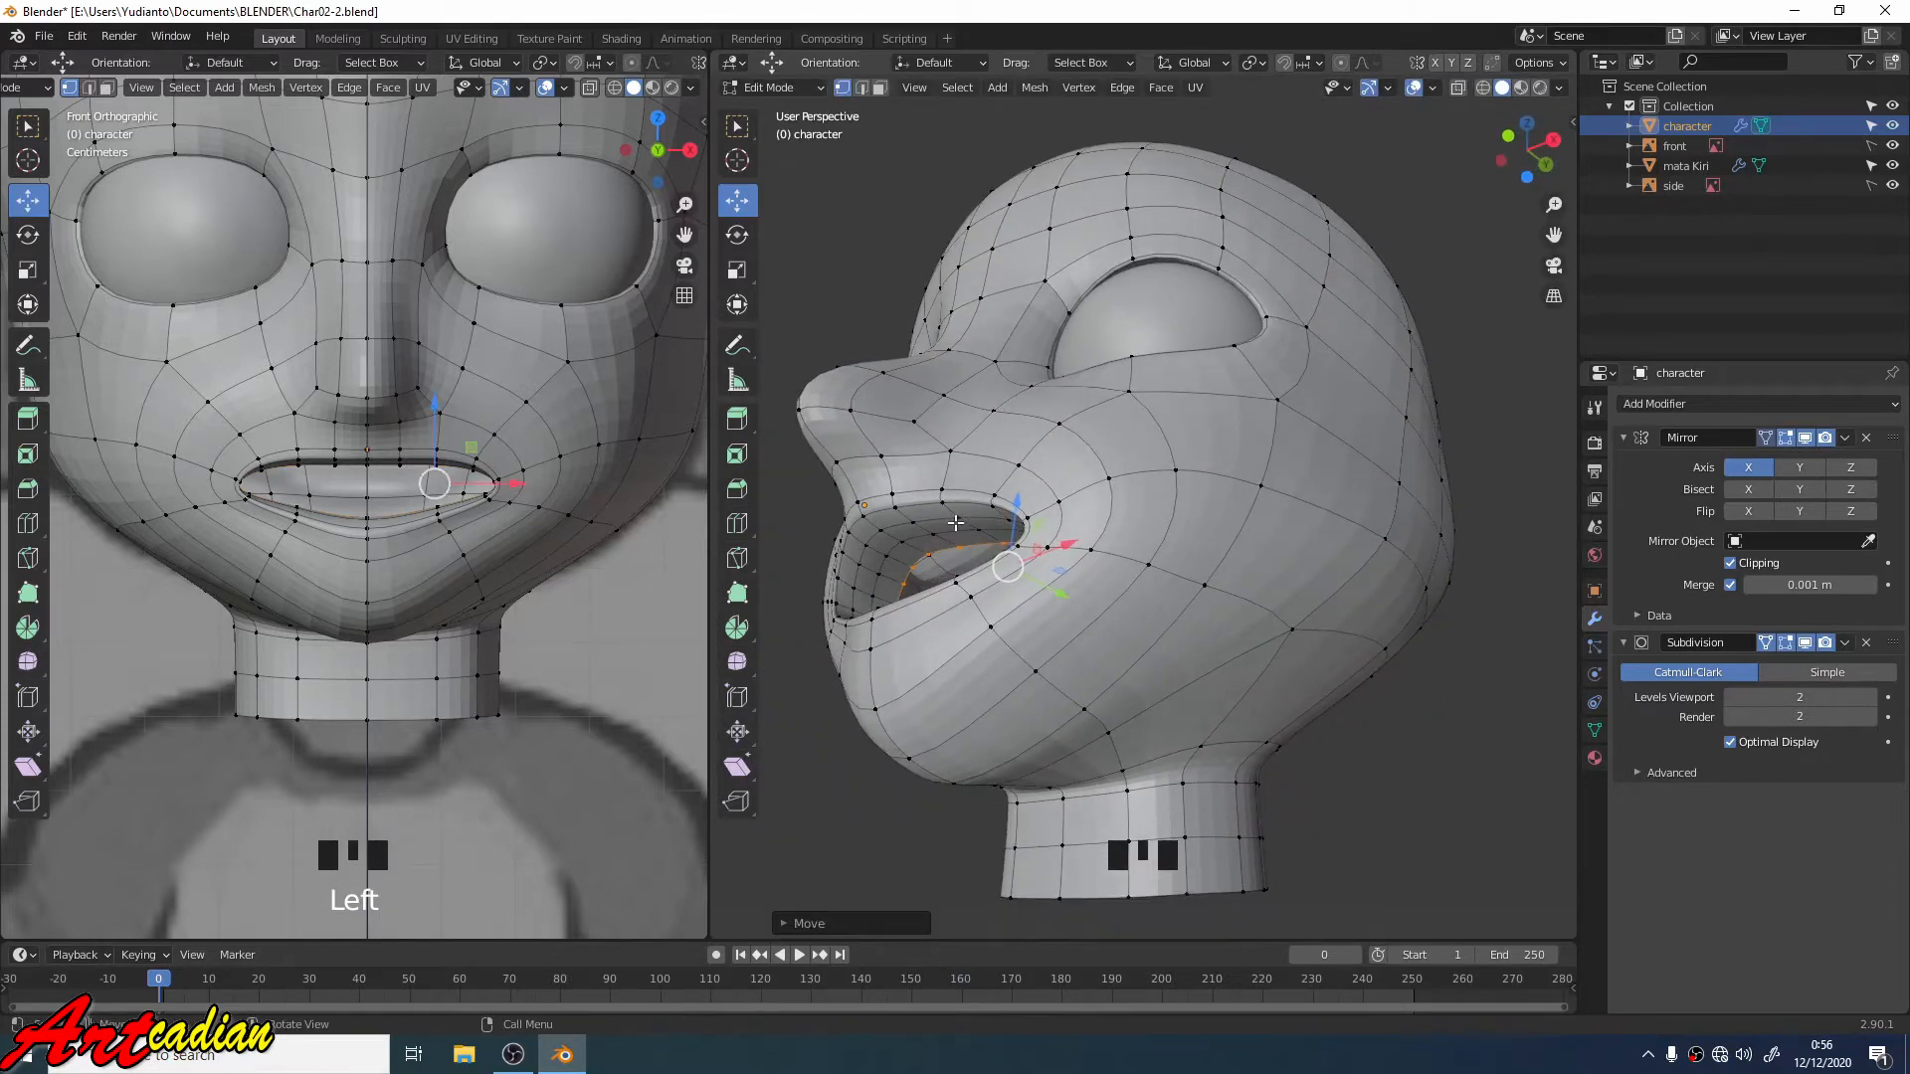
Step: Select the inner vertices along the upper lip's underside and lower them along Z to thicken the lip
{"action": "left_click", "coordinate": [1429, 666]}
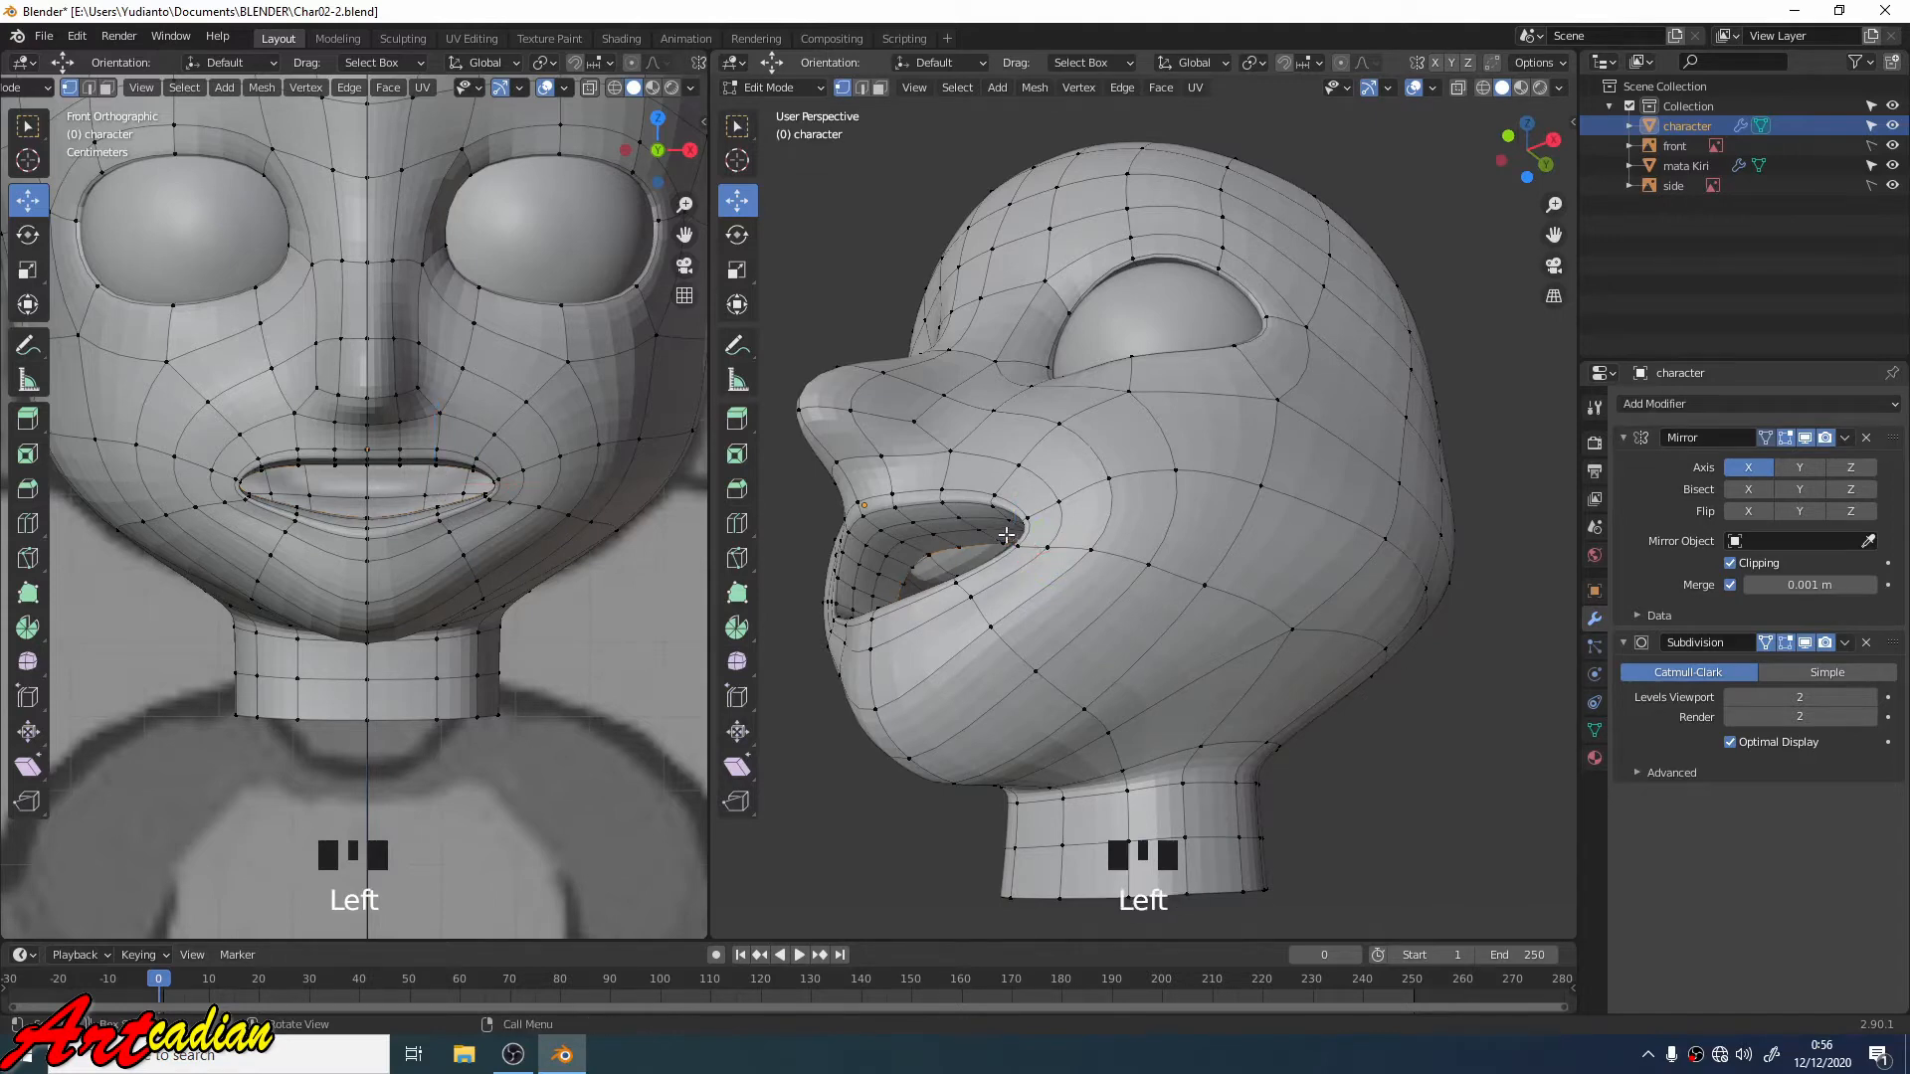
{"action": "left_click", "coordinate": [961, 518], "text": "shift"}
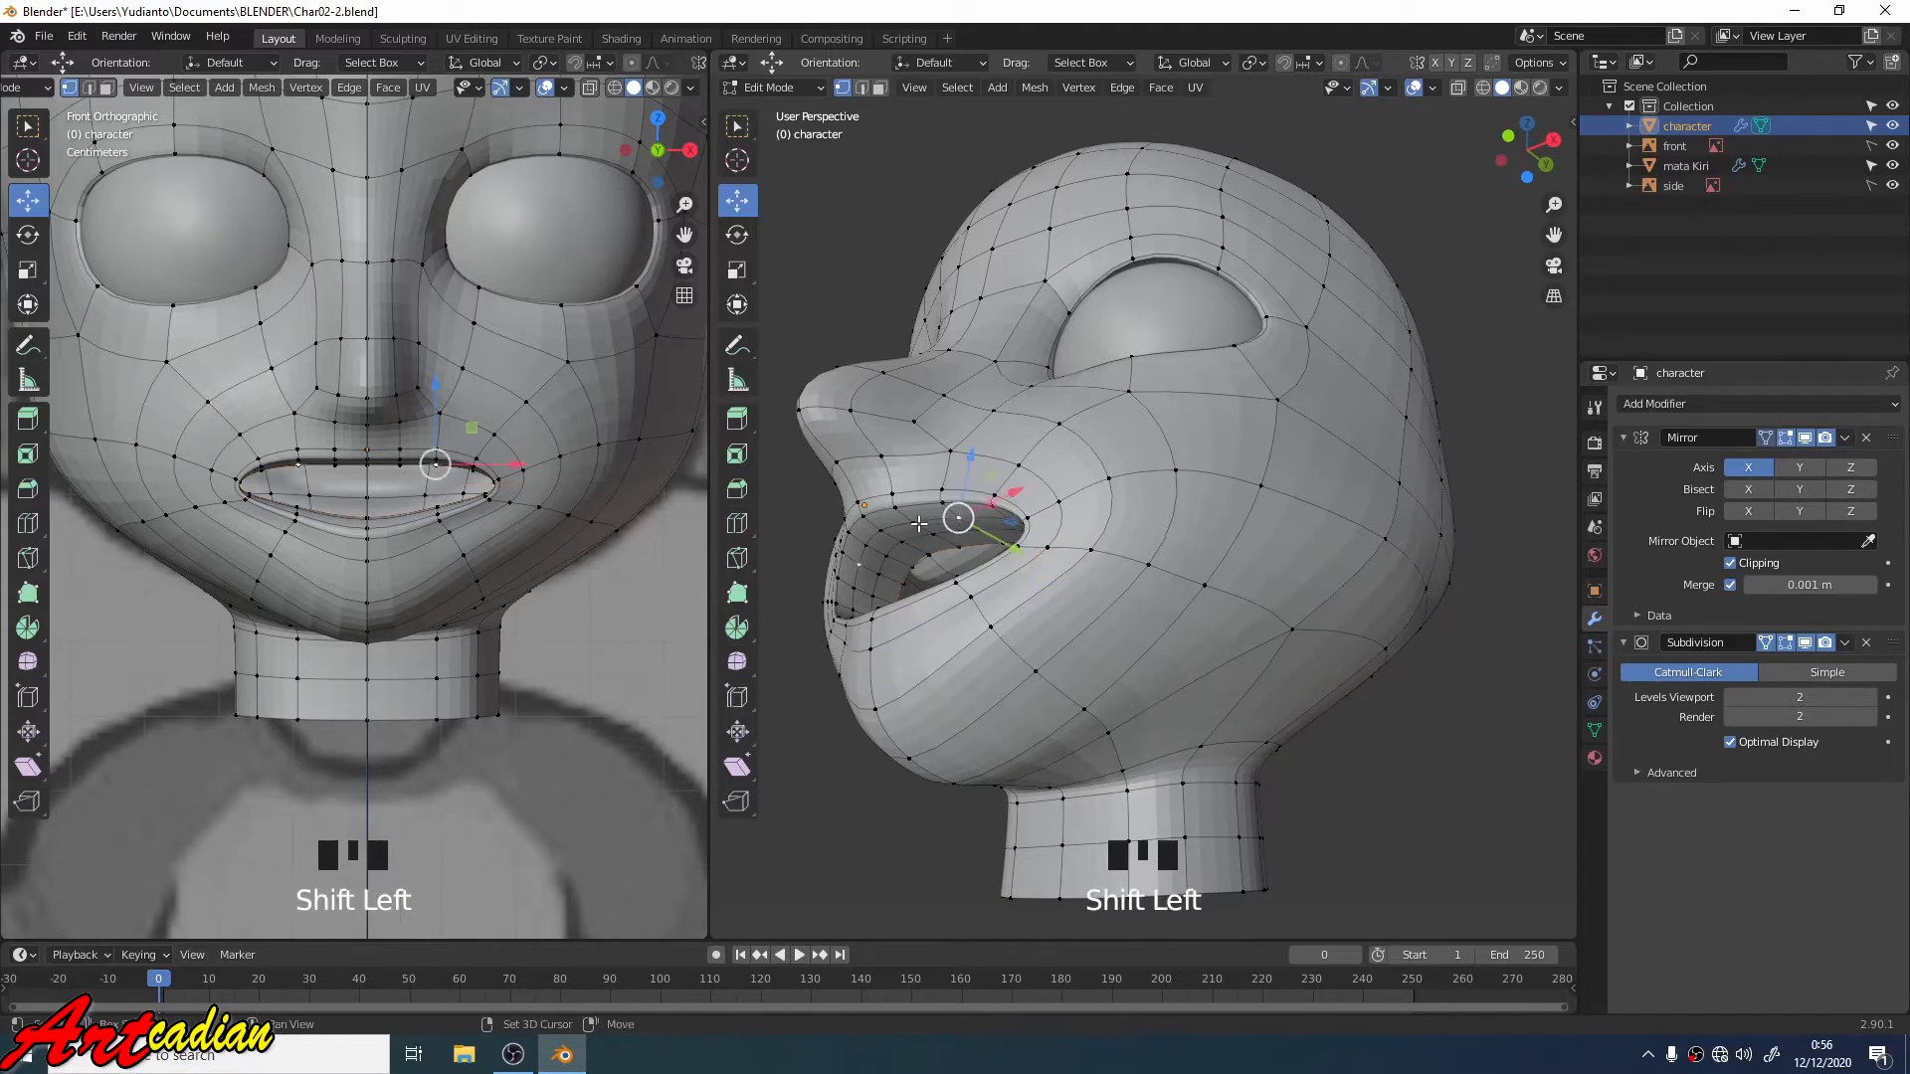
{"action": "left_click", "coordinate": [915, 523], "text": "shift"}
{"action": "left_click", "coordinate": [882, 530], "text": "shift"}
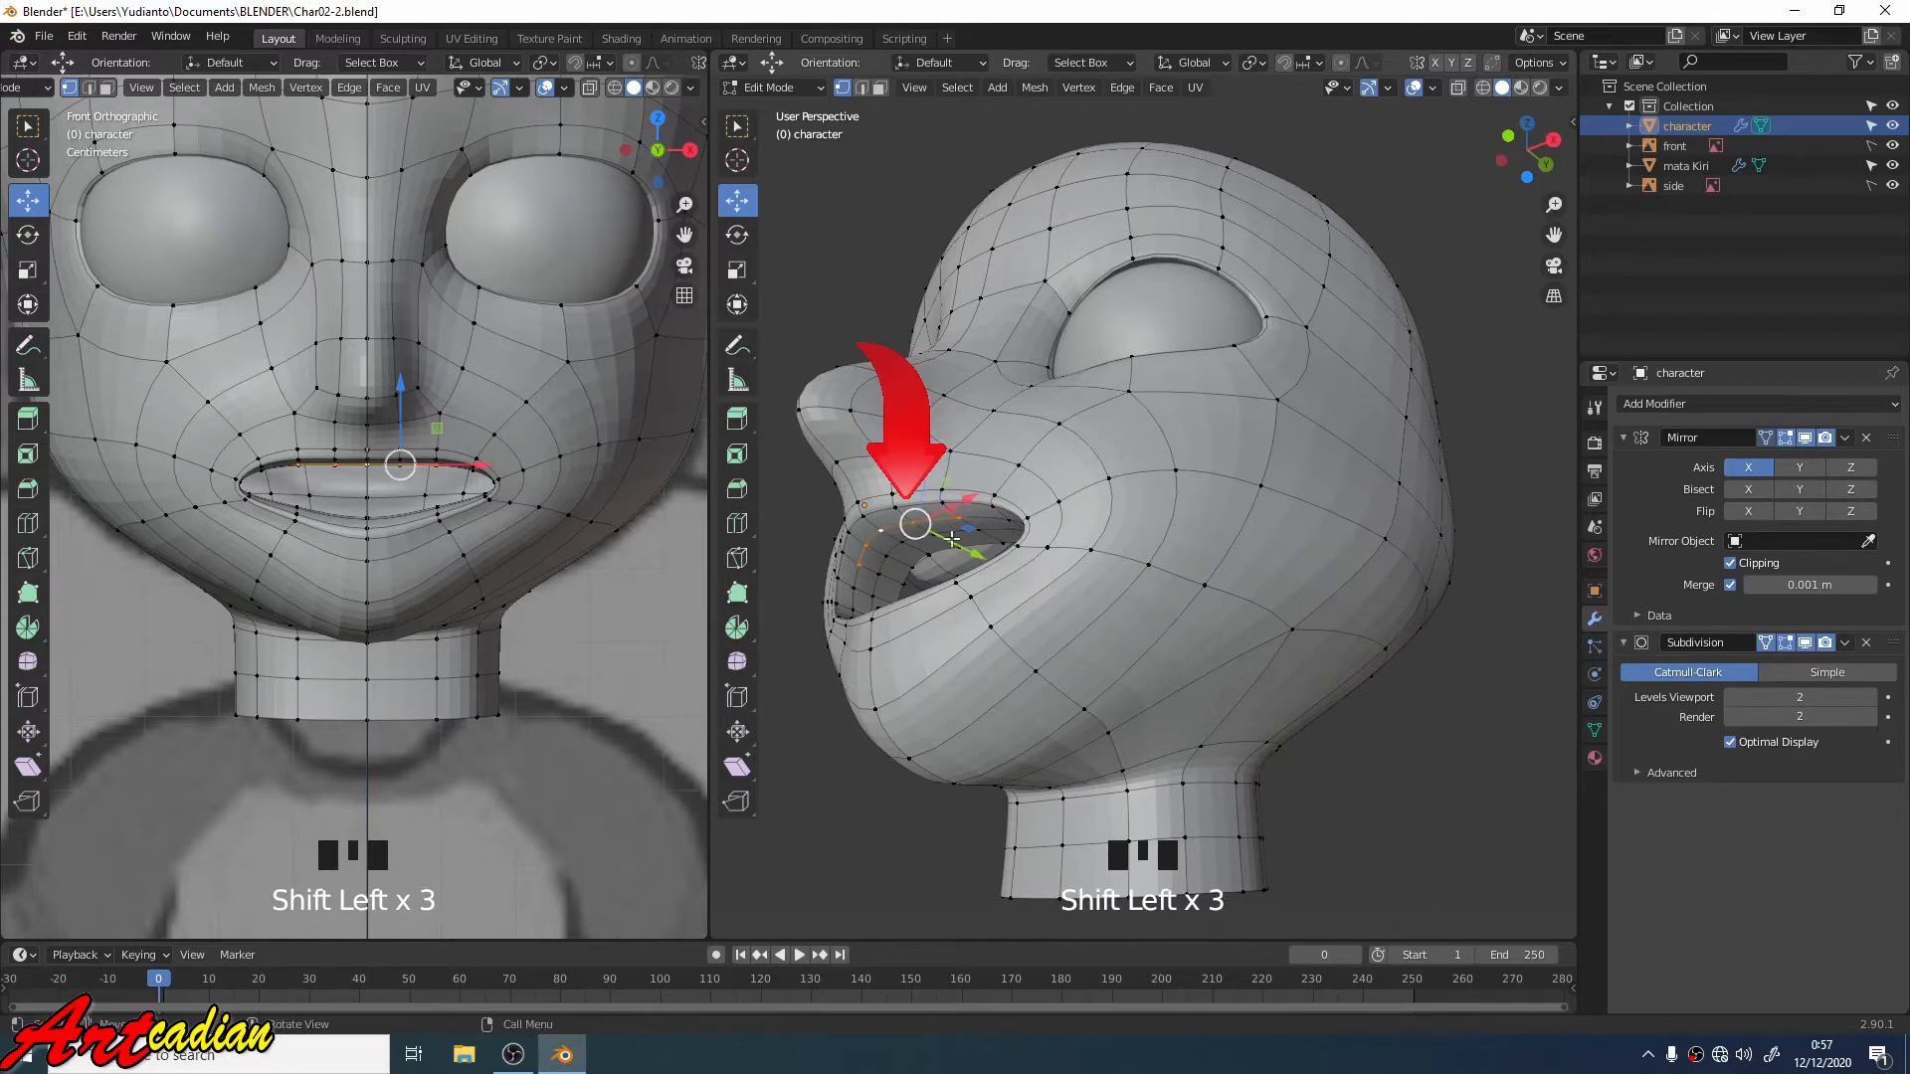
{"action": "key", "text": "KP_3"}
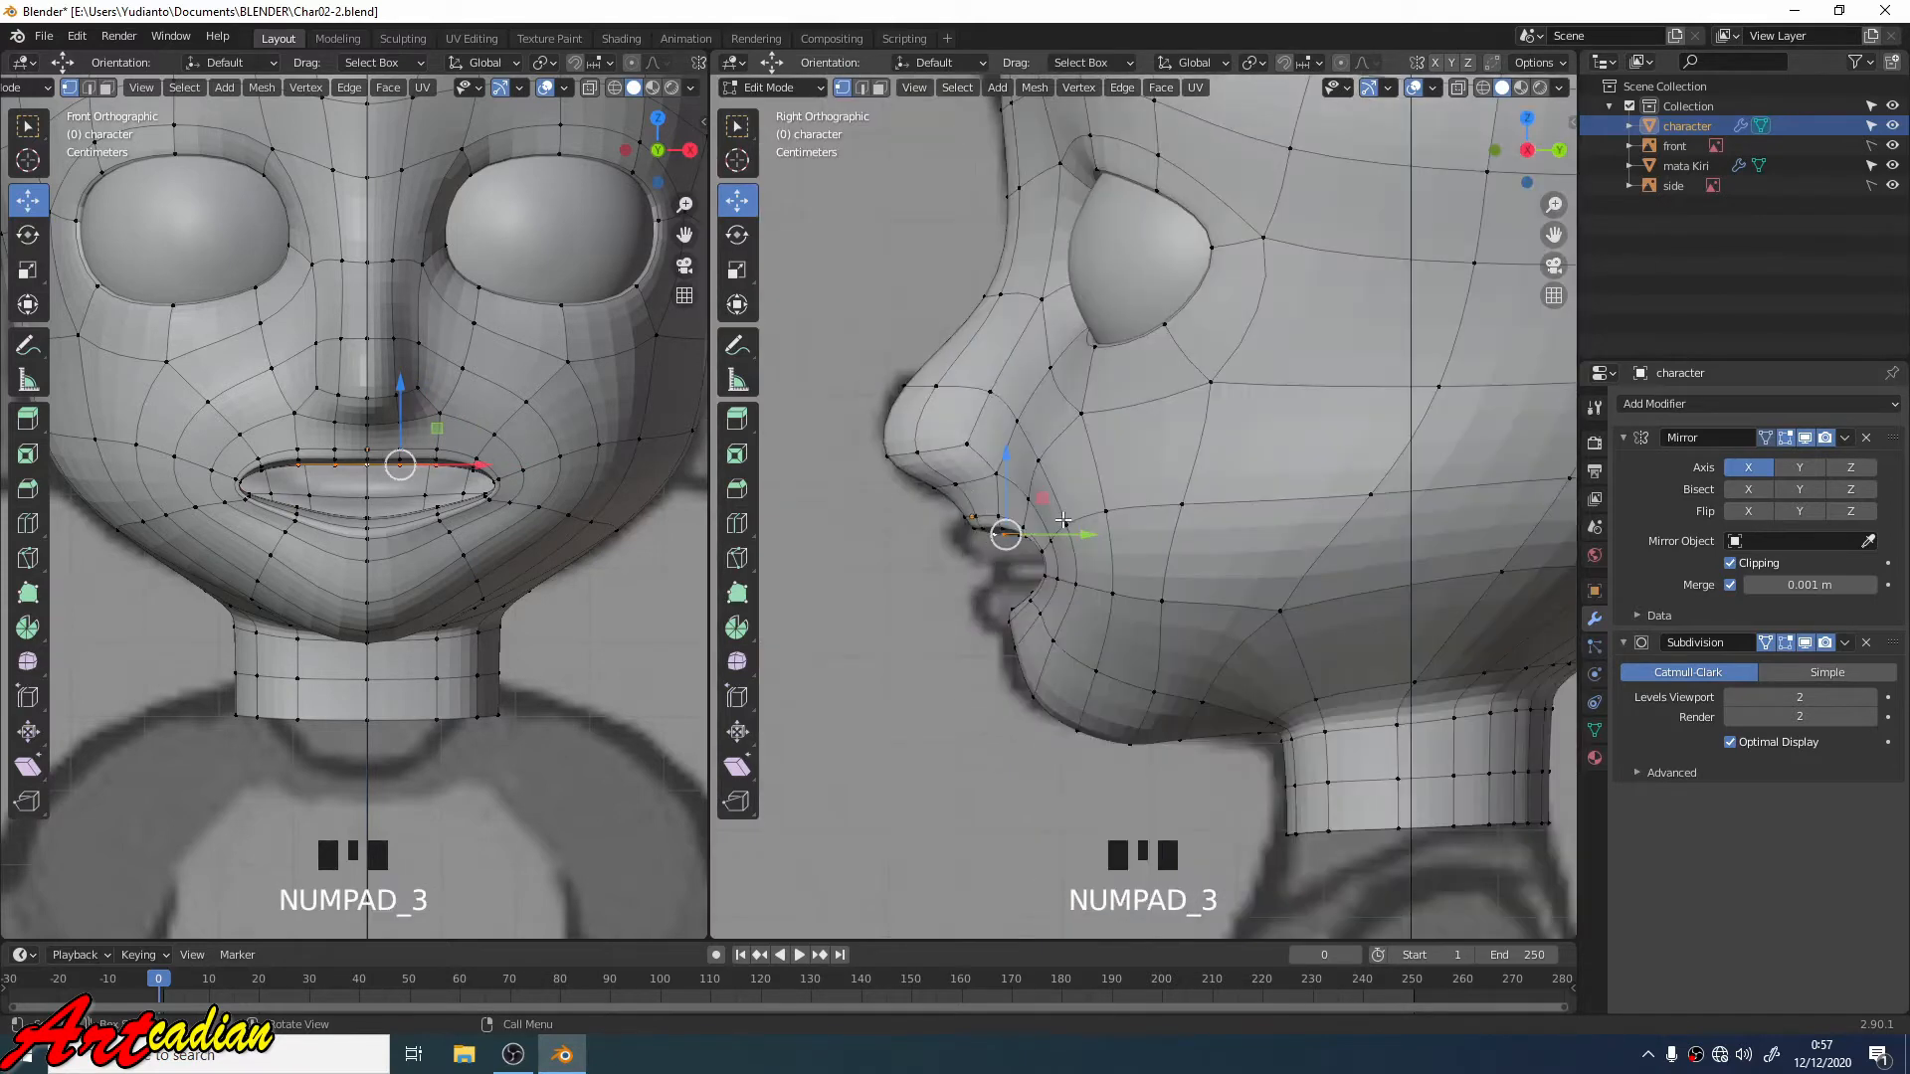
{"action": "scroll", "coordinate": [487, 425], "scroll_direction": "up", "scroll_amount": 1}
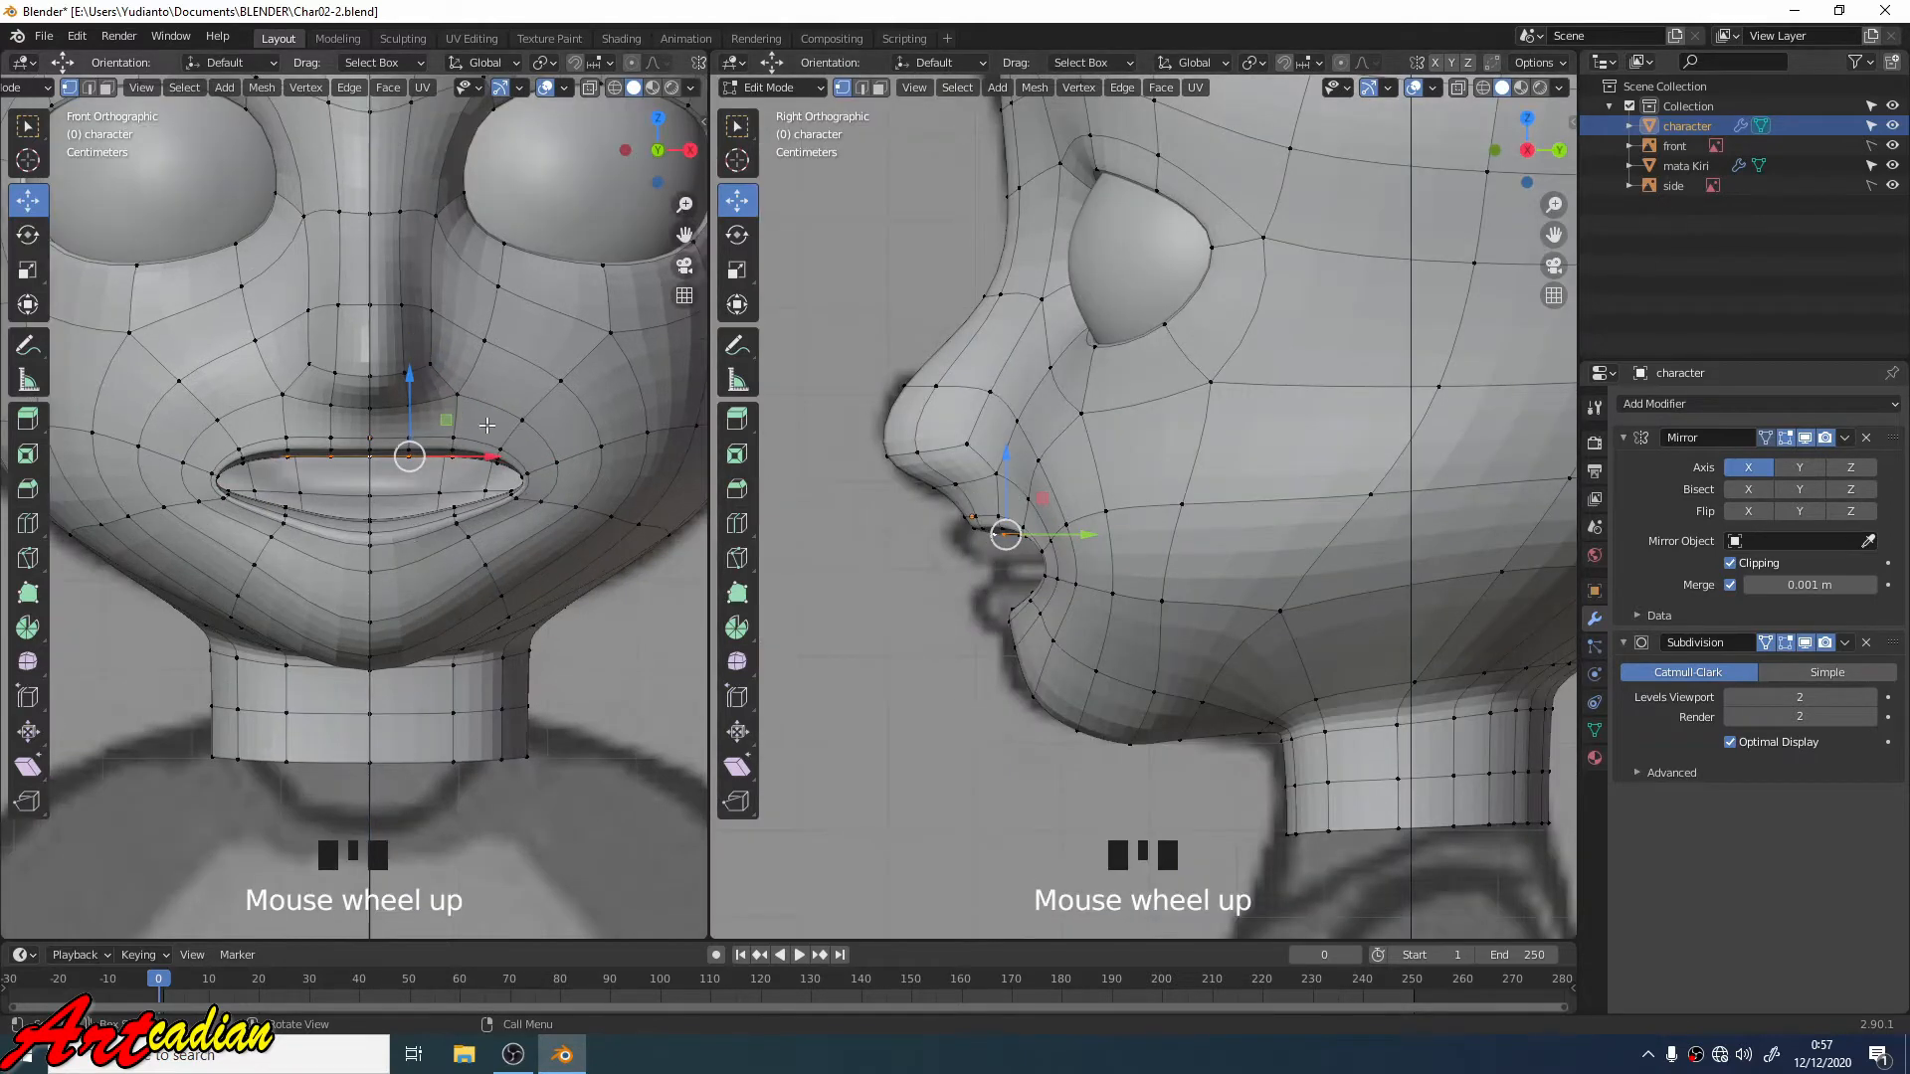
{"action": "left_click_drag", "start_coordinate": [411, 378], "coordinate": [415, 416]}
Step: Lower the inner upper-lip vertex beside the mouth corner along Z to follow the lip line
{"action": "left_click", "coordinate": [513, 479]}
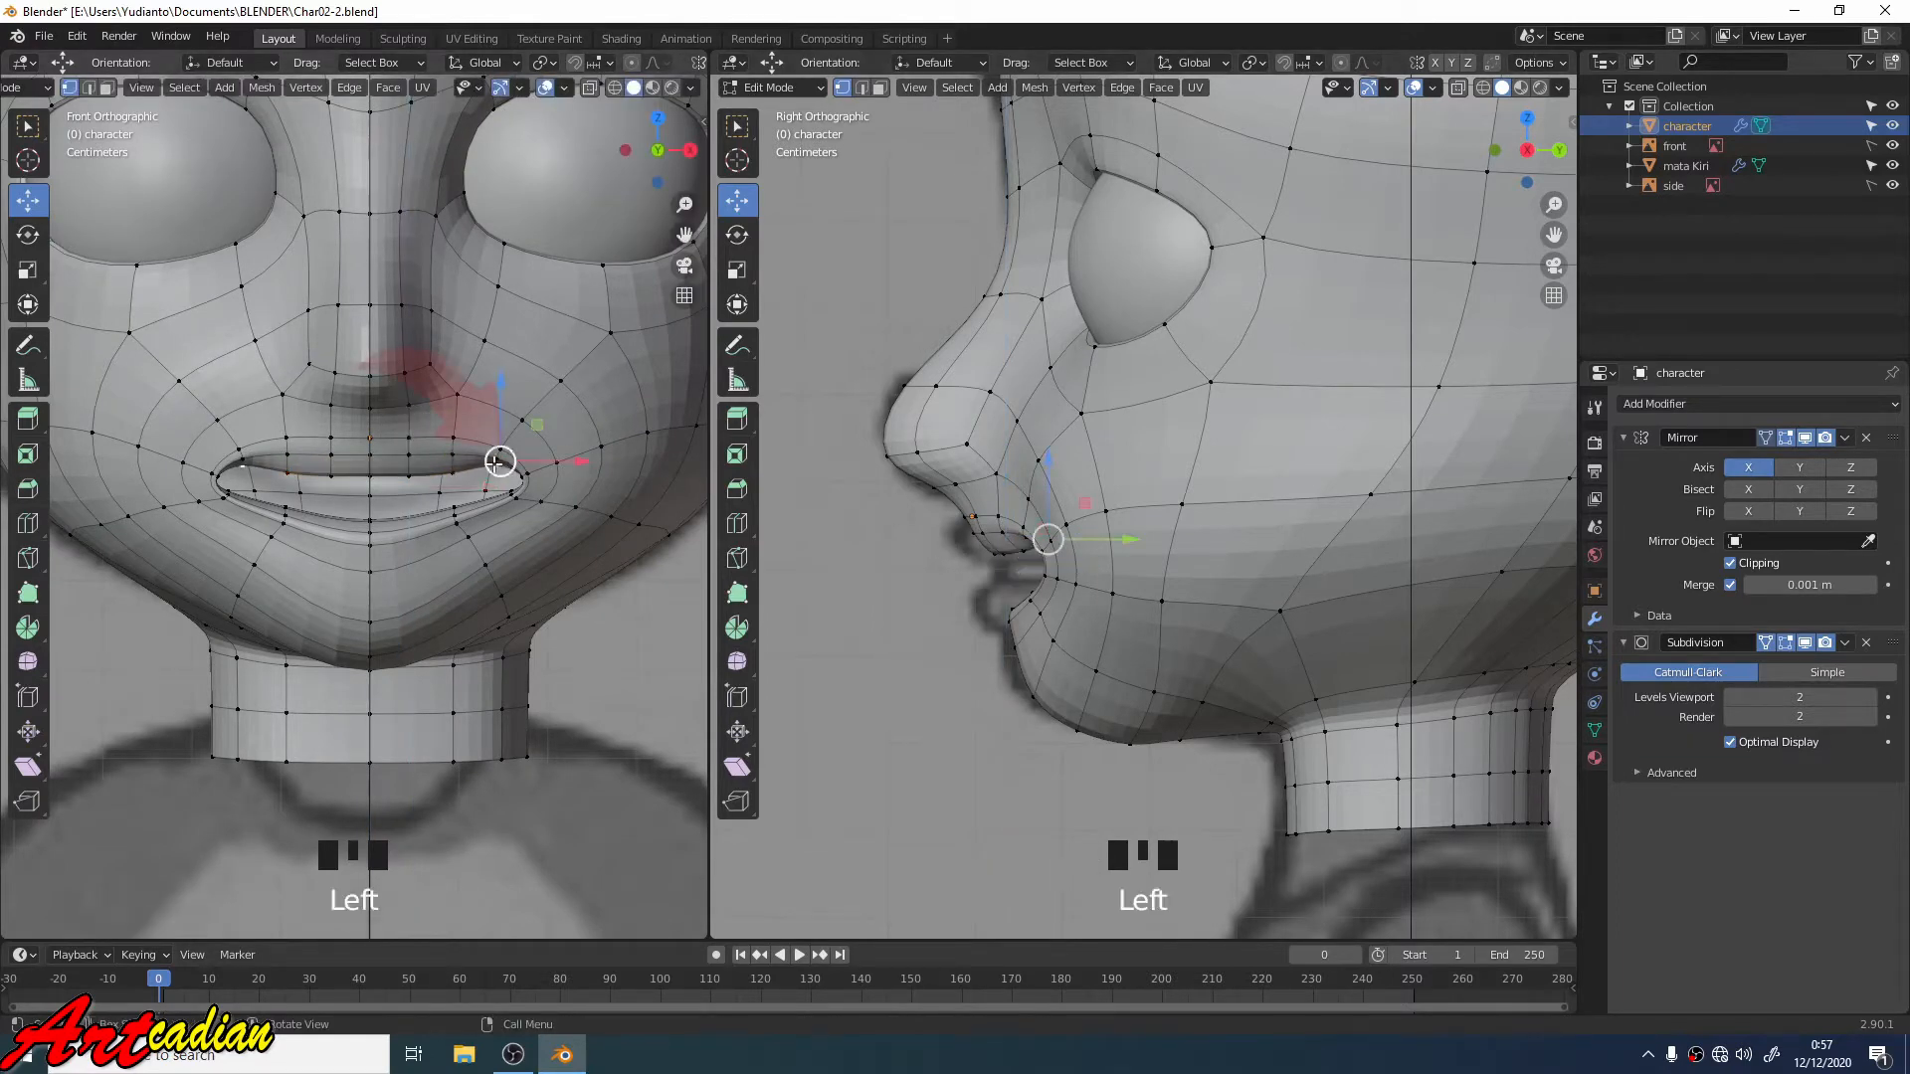
{"action": "scroll", "coordinate": [525, 443], "scroll_direction": "up", "scroll_amount": 2}
{"action": "left_click_drag", "start_coordinate": [531, 380], "coordinate": [536, 401]}
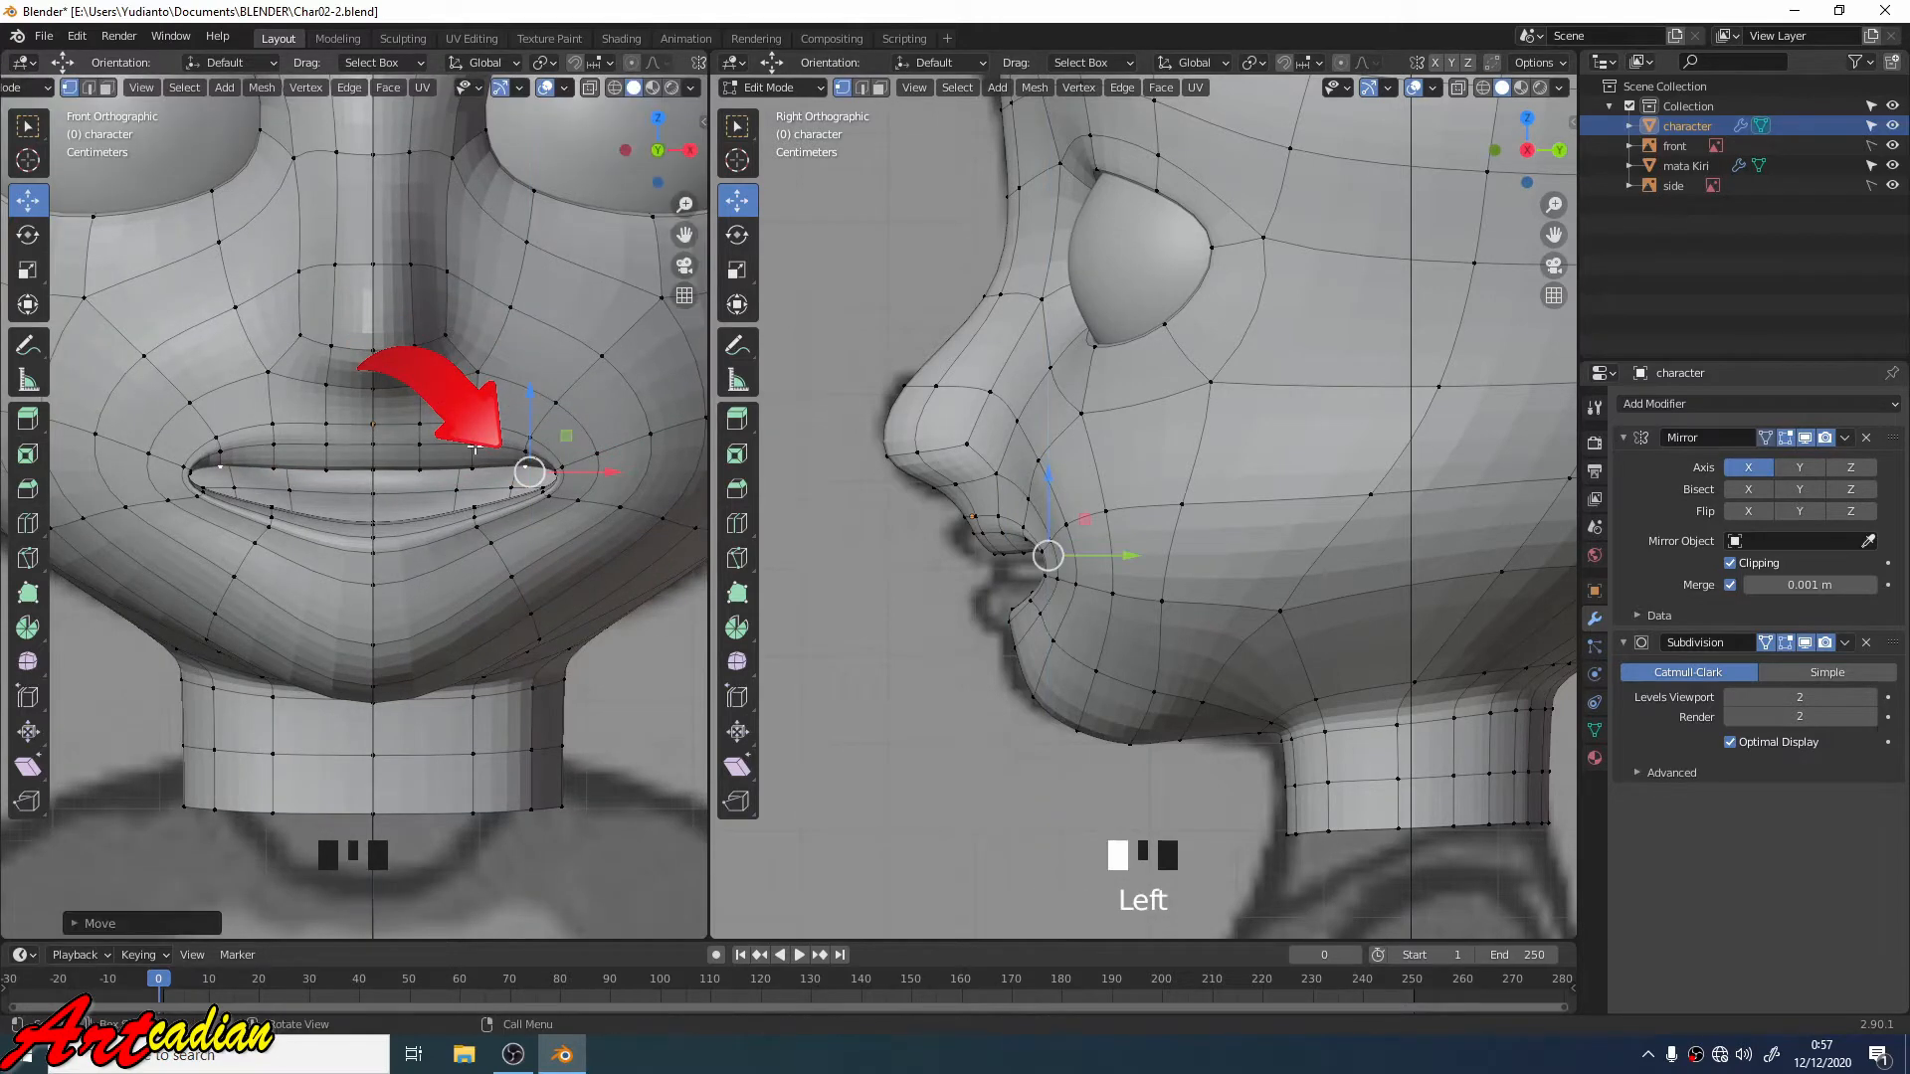
Step: Move the front vertices of the upper lip forward to the side reference outline and slightly down
{"action": "left_click", "coordinate": [419, 445], "text": "shift"}
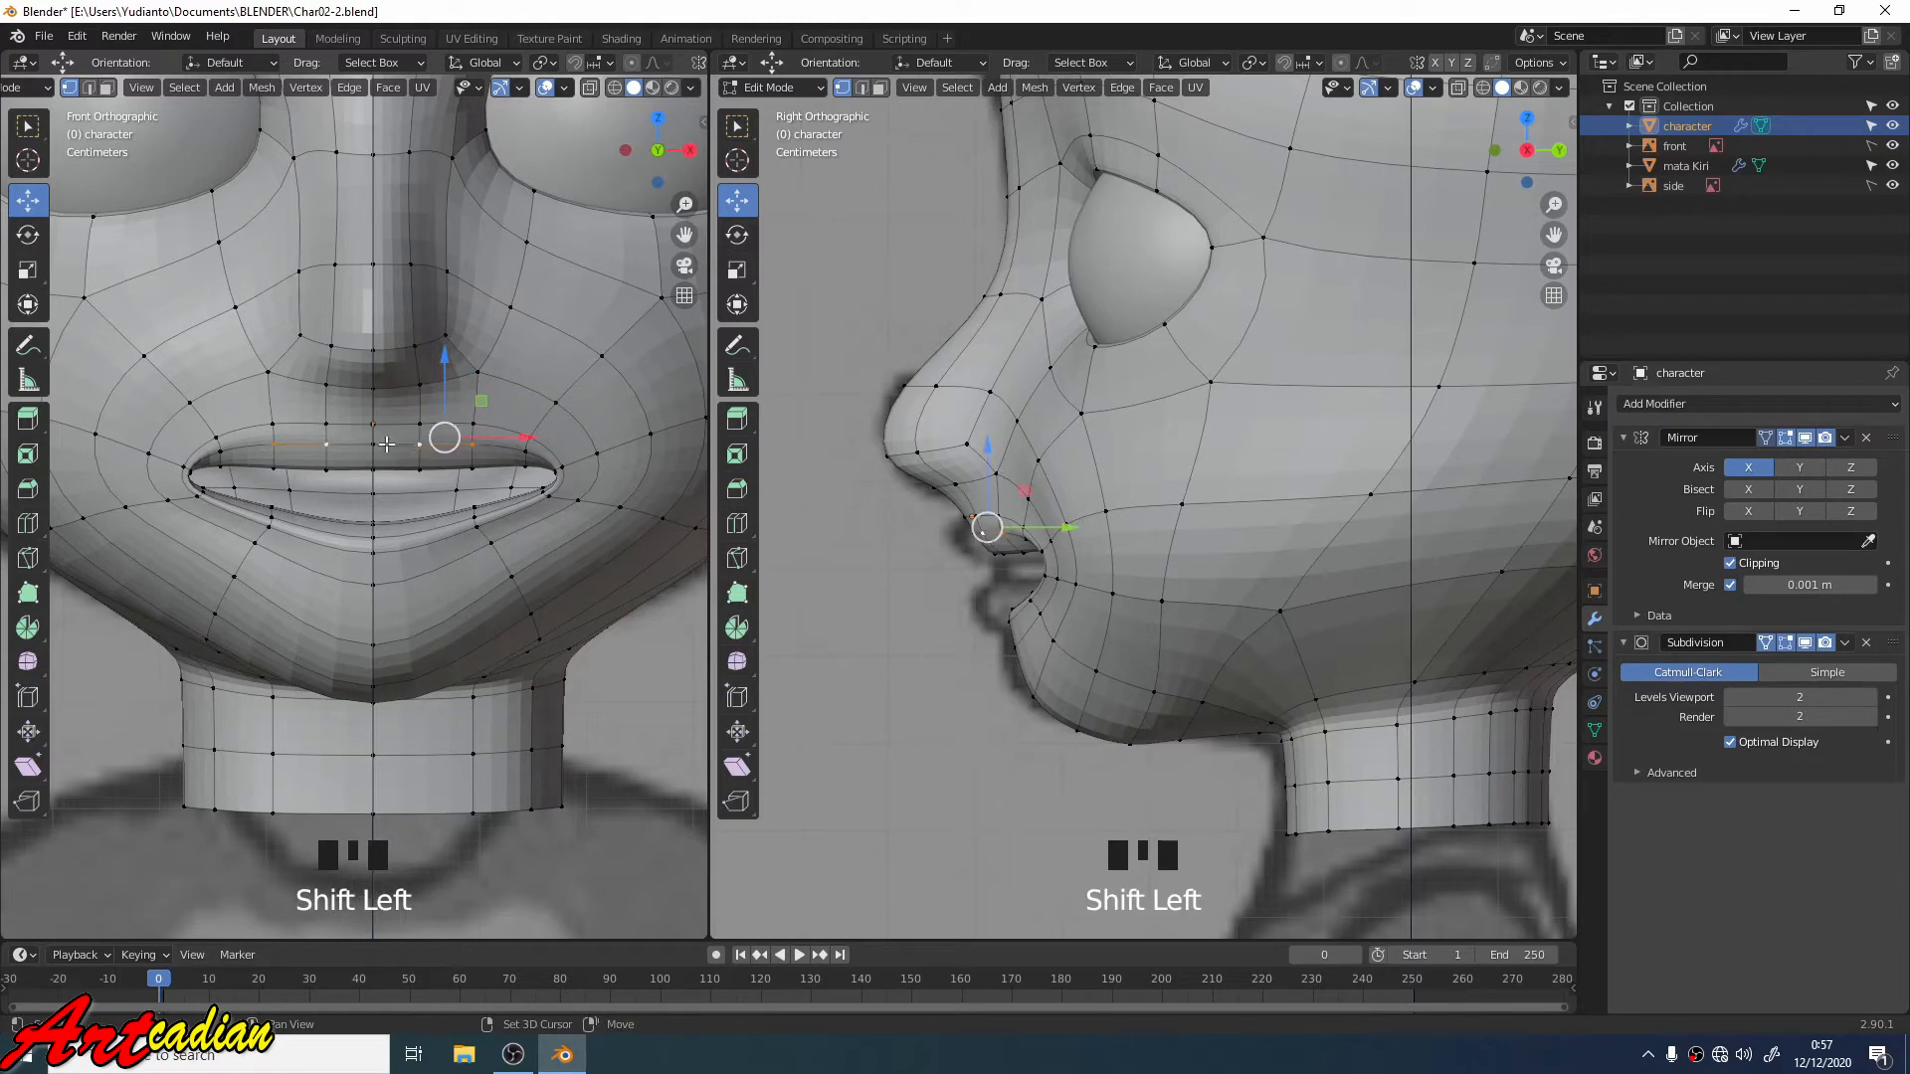
{"action": "left_click", "coordinate": [378, 445], "text": "shift"}
{"action": "scroll", "coordinate": [954, 507], "scroll_direction": "up", "scroll_amount": 1}
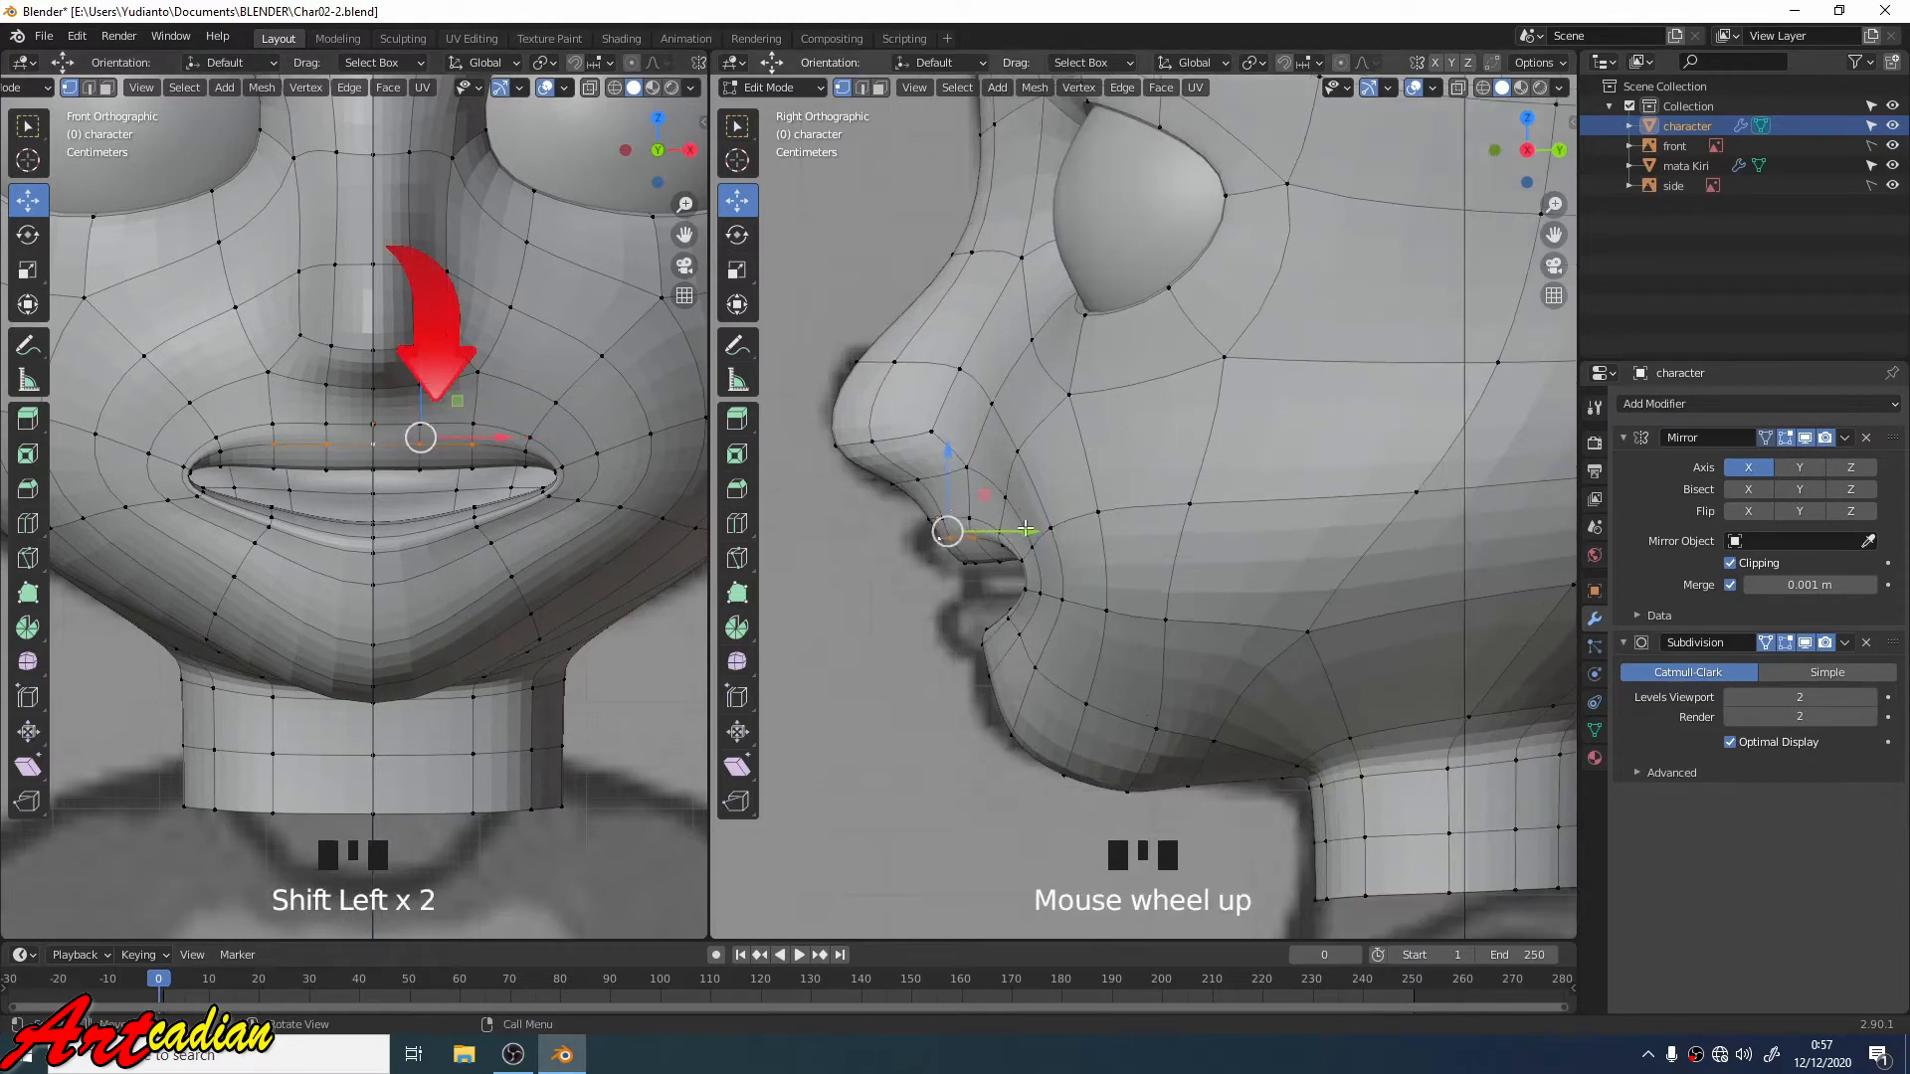
{"action": "left_click_drag", "start_coordinate": [1024, 528], "coordinate": [983, 521]}
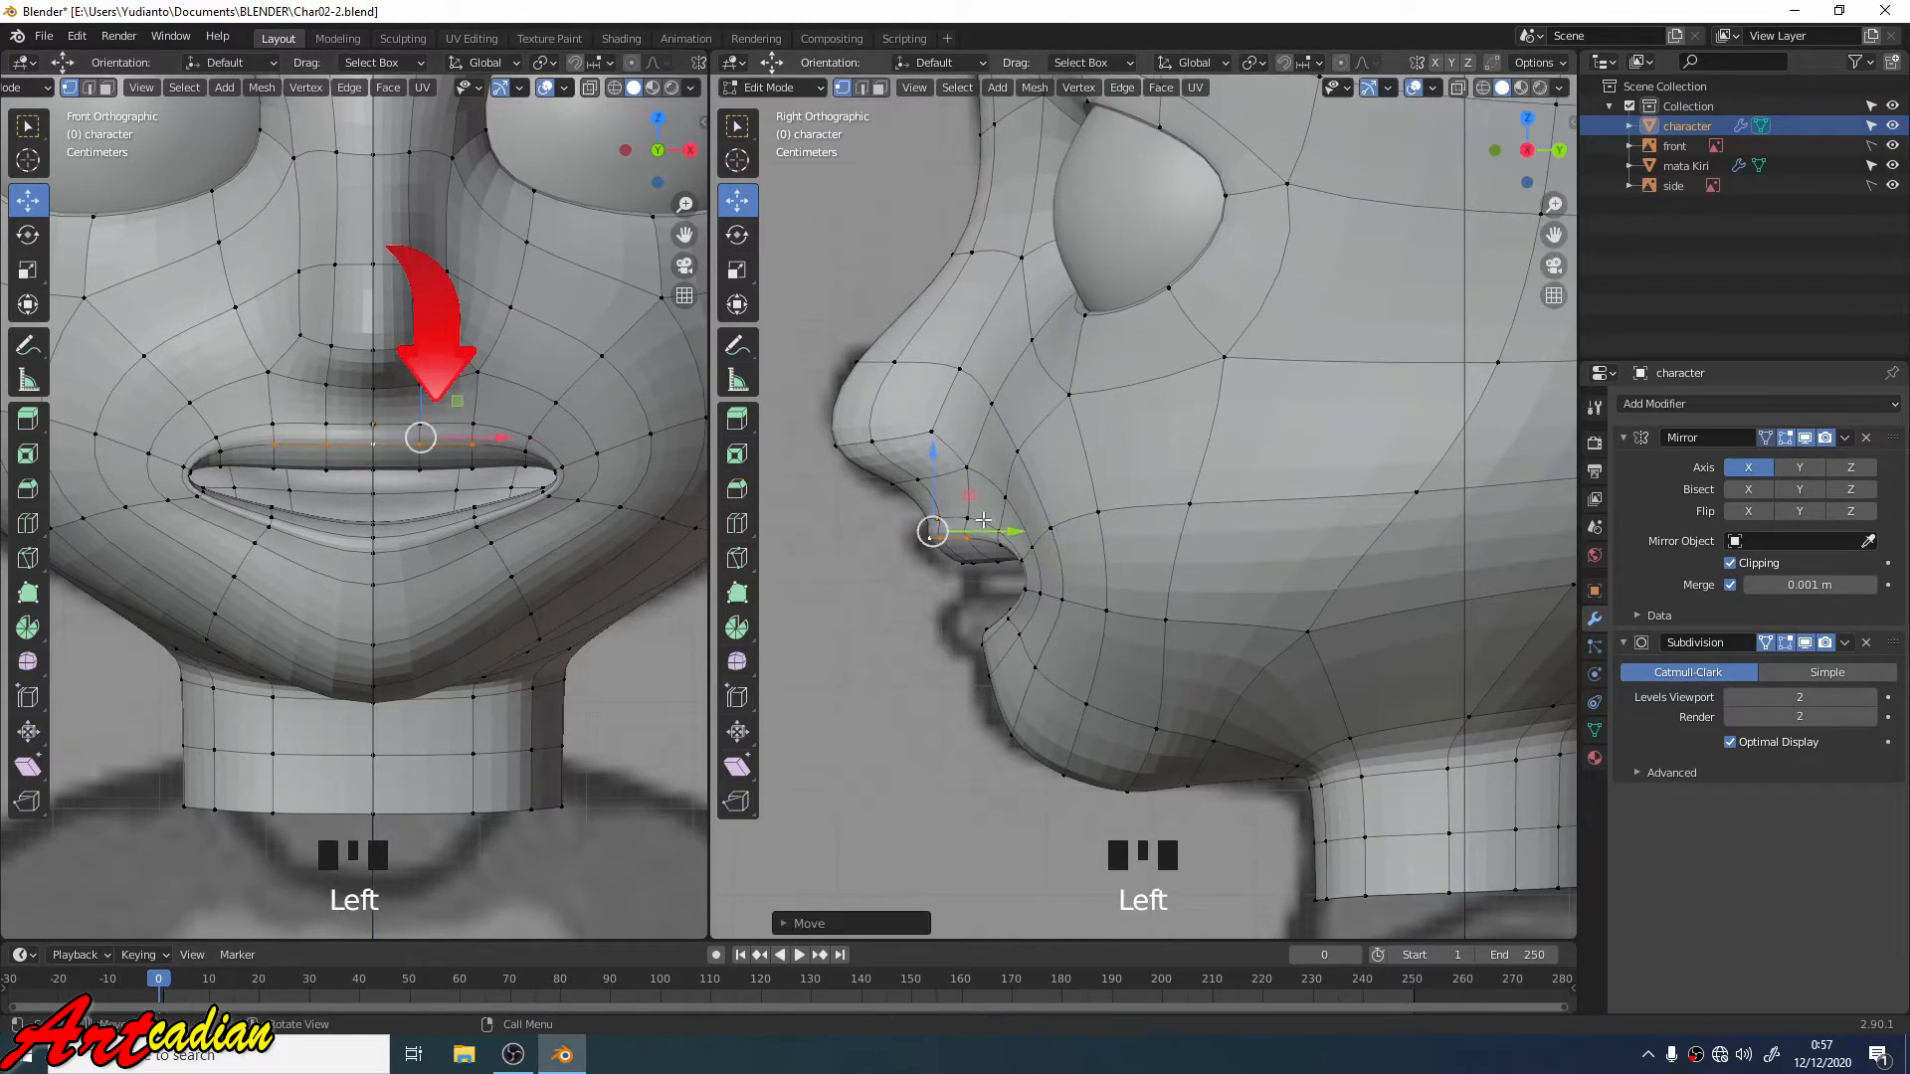
{"action": "left_click_drag", "start_coordinate": [426, 378], "coordinate": [425, 391]}
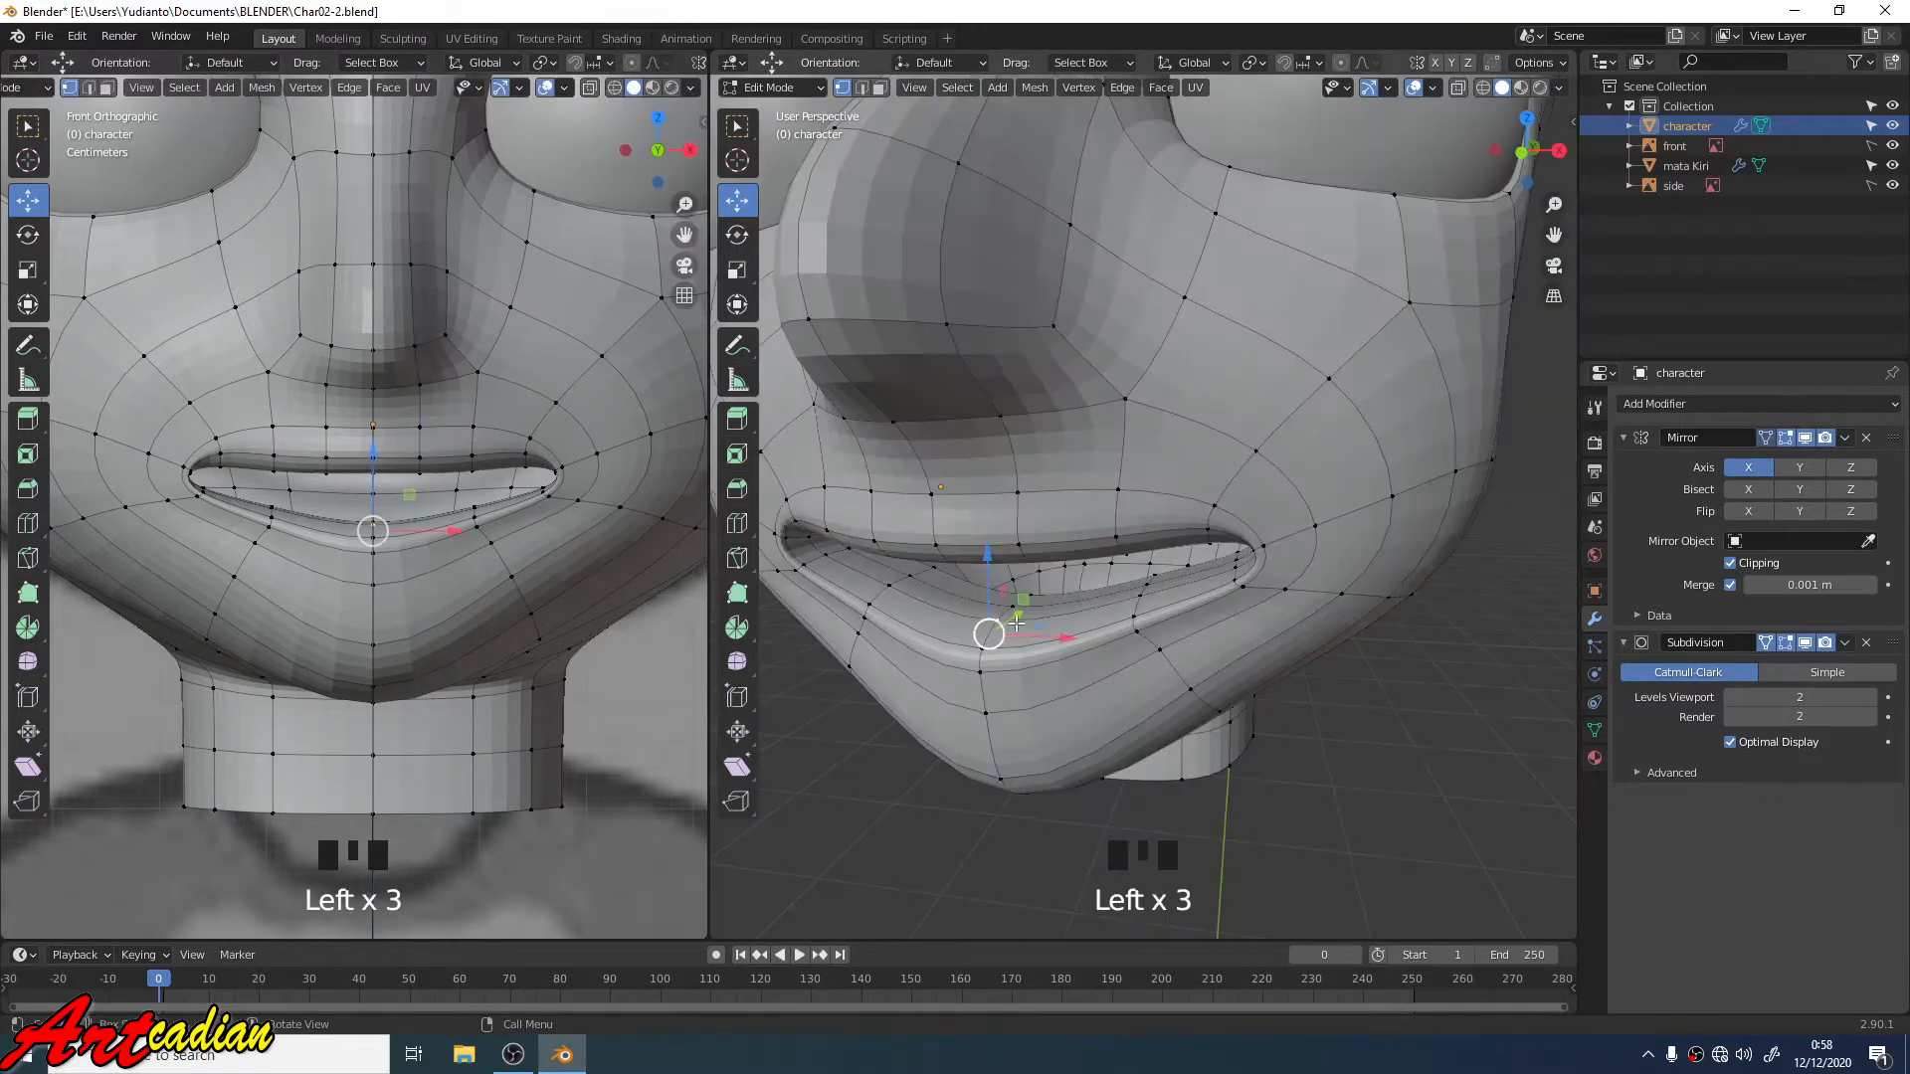
Step: Raise the inner vertices of the lower lip along Z, including the one beside the mouth corner
{"action": "left_click", "coordinate": [1138, 599], "text": "shift"}
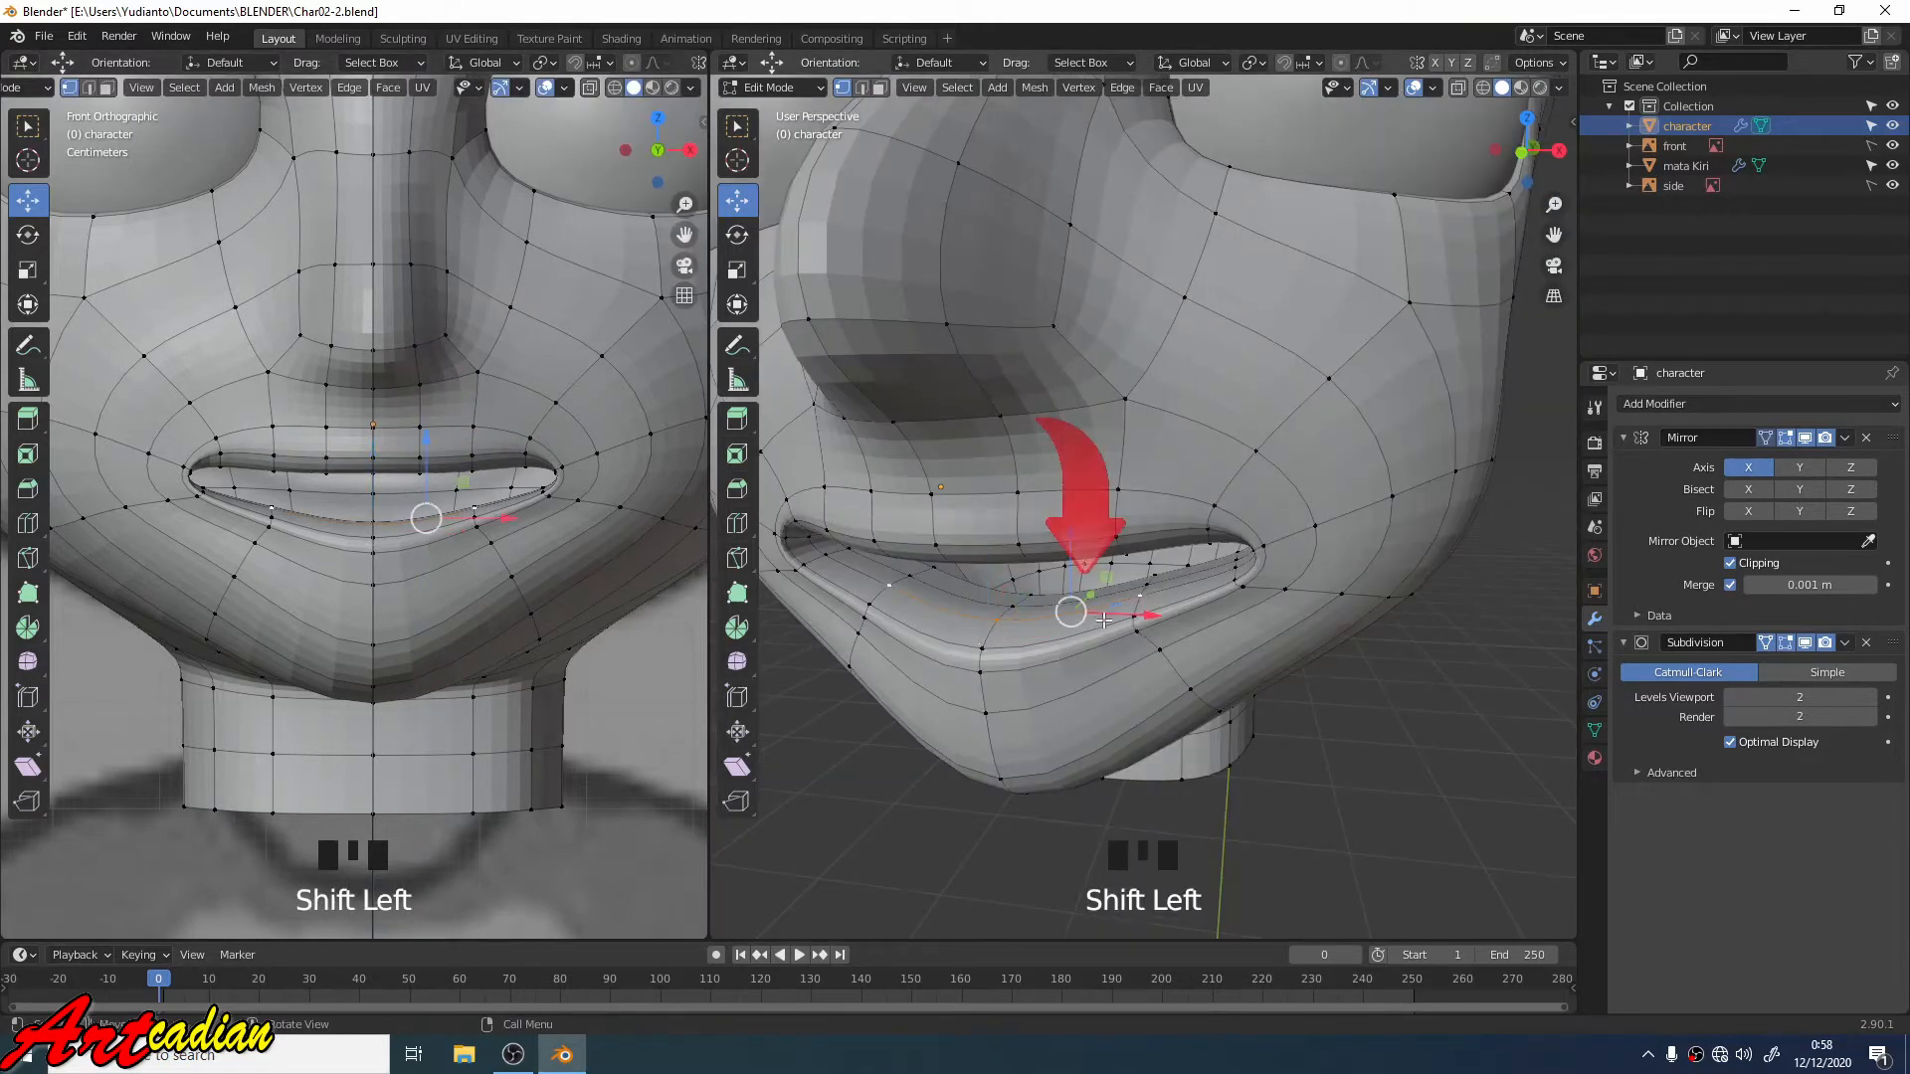
{"action": "middle_click_drag", "start_coordinate": [1193, 585], "coordinate": [1065, 556]}
{"action": "key", "text": "KP_3"}
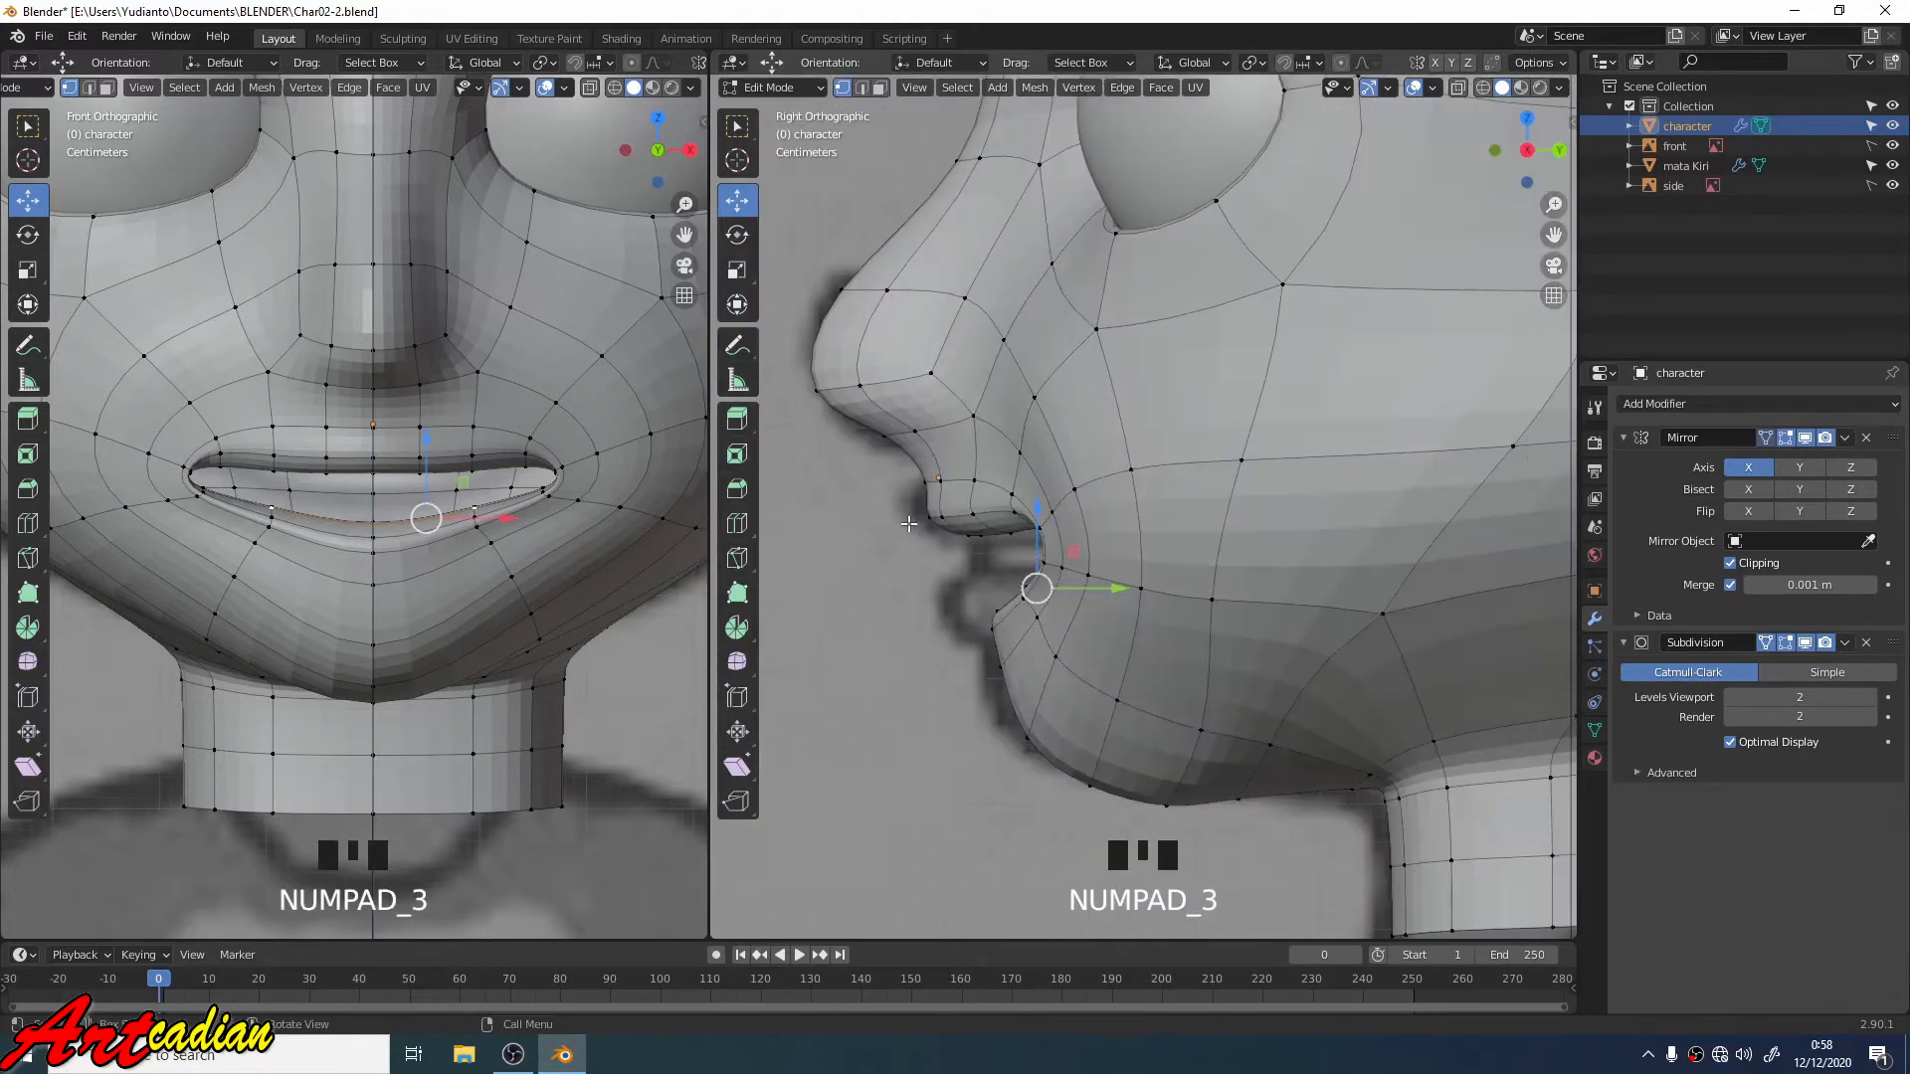
{"action": "scroll", "coordinate": [464, 463], "scroll_direction": "up", "scroll_amount": 1}
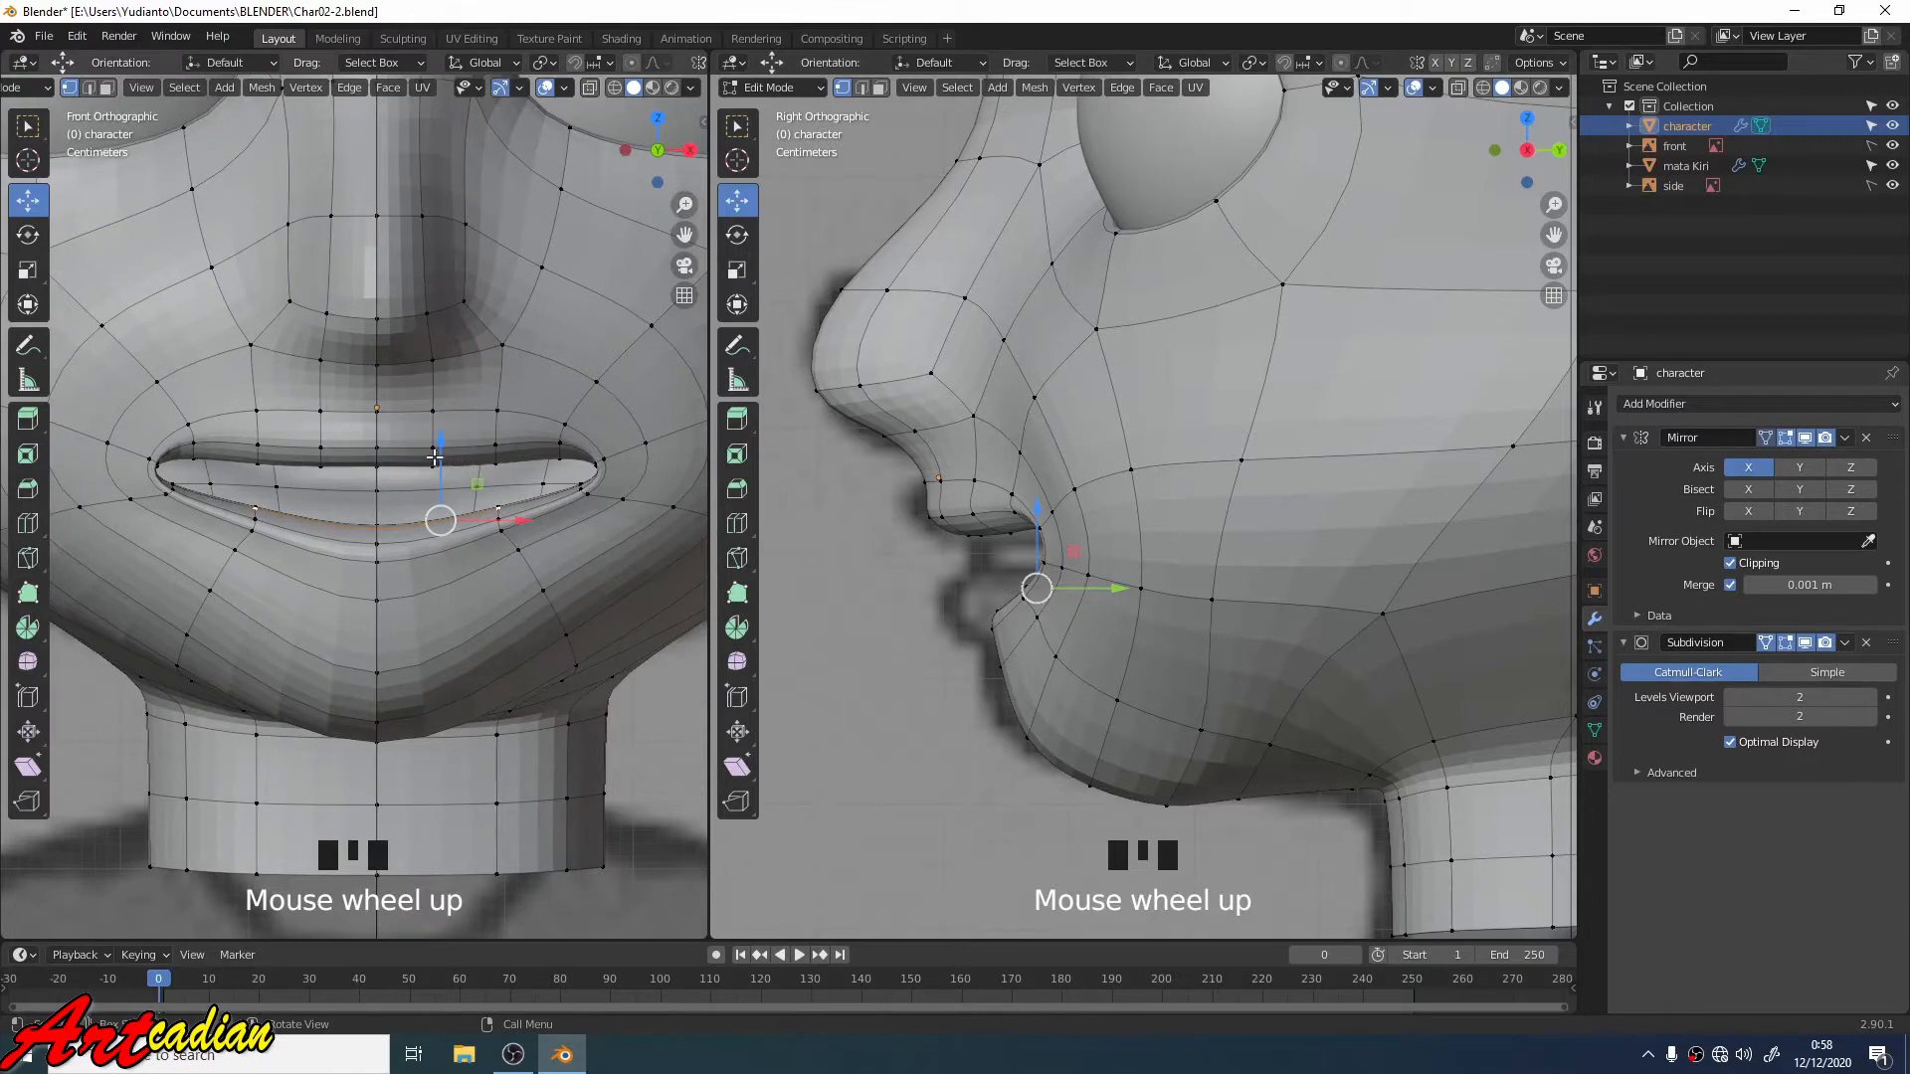
{"action": "left_click", "coordinate": [445, 442]}
{"action": "left_click_drag", "start_coordinate": [445, 443], "coordinate": [435, 401]}
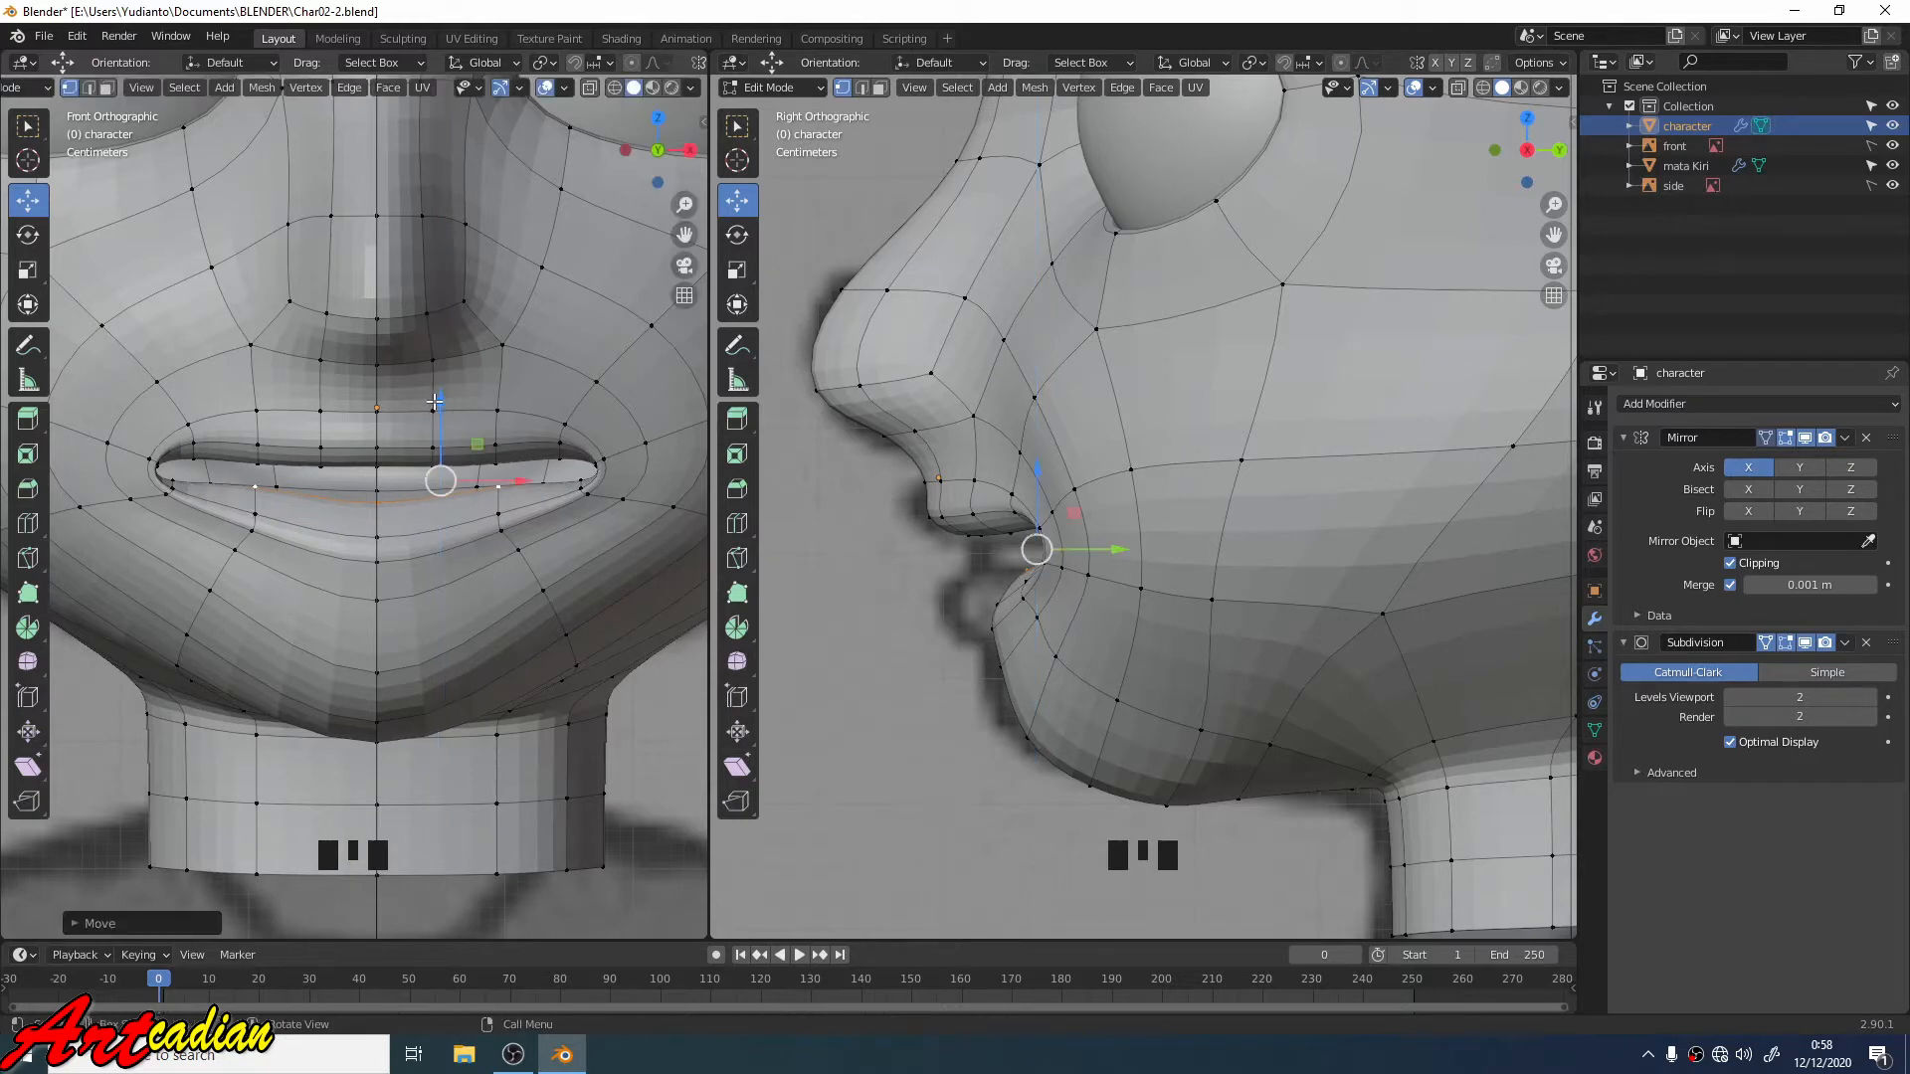
{"action": "left_click", "coordinate": [580, 484]}
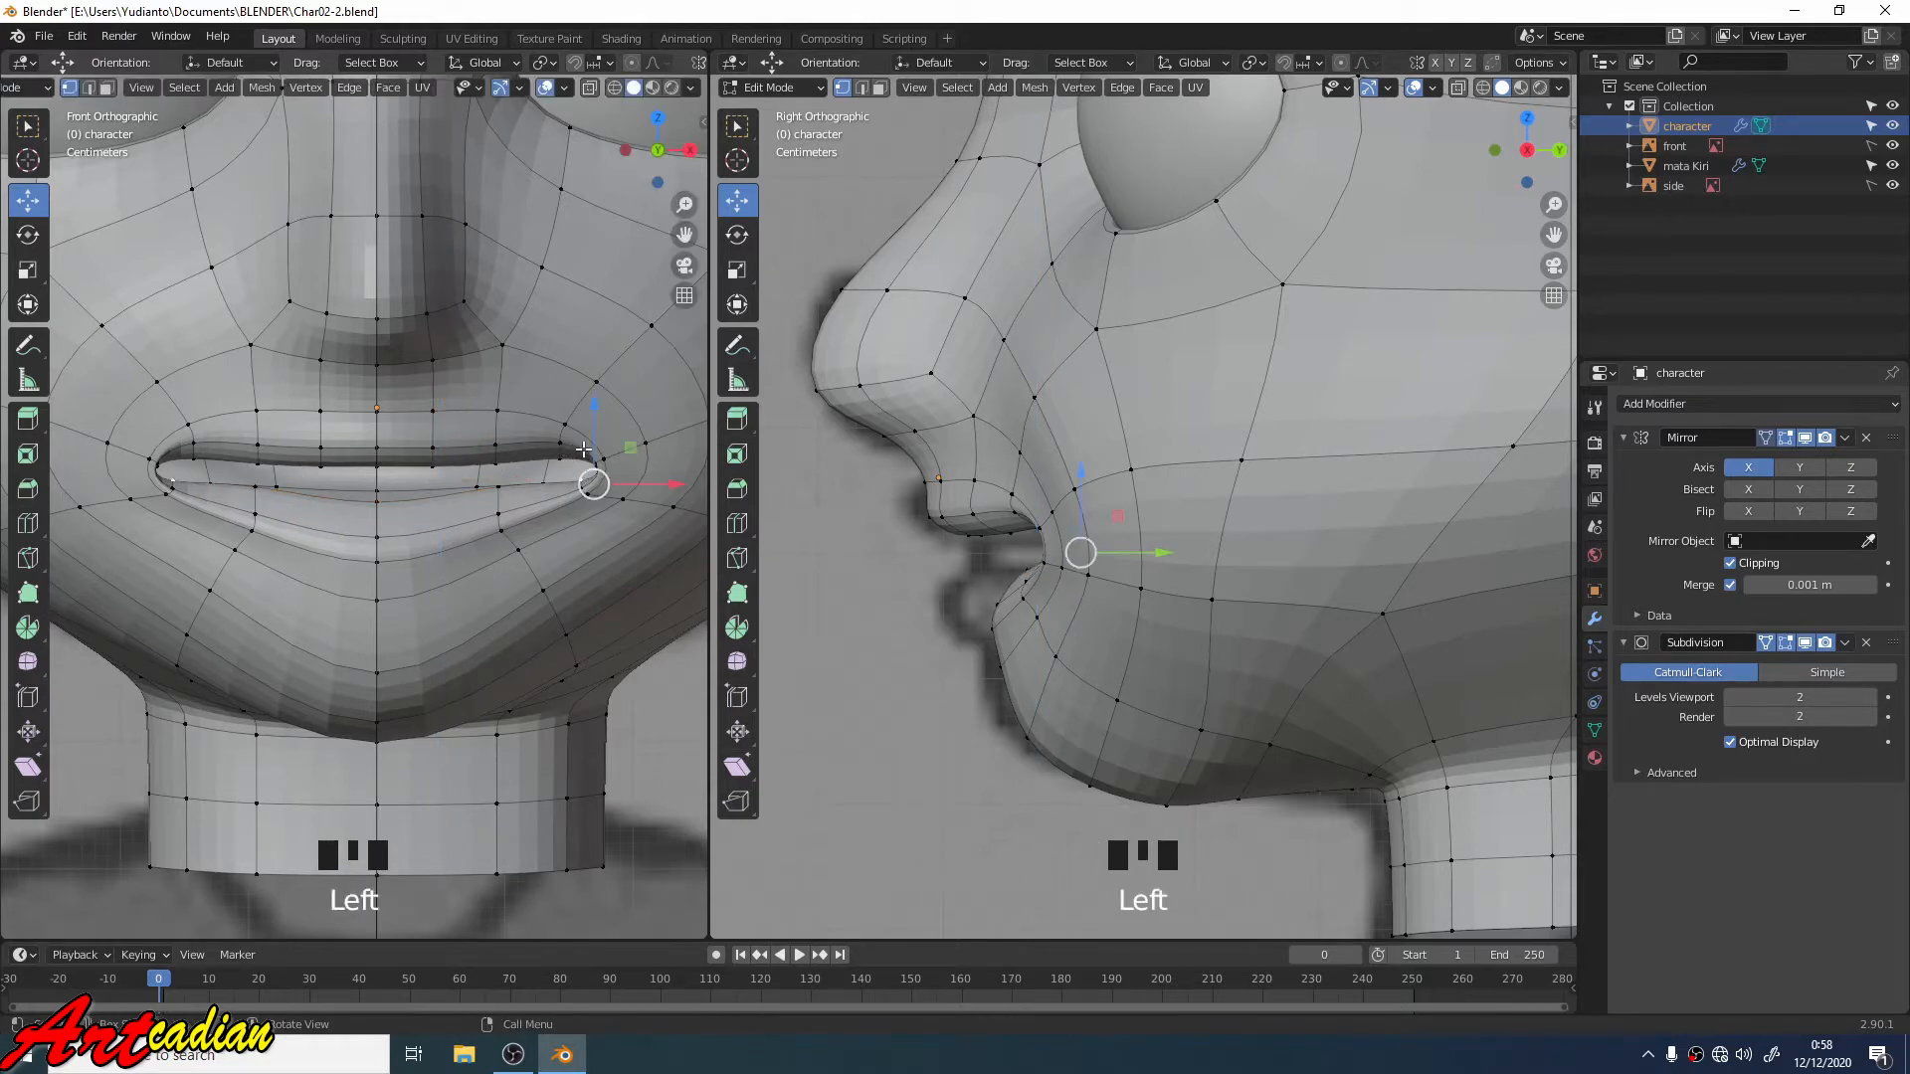
{"action": "left_click_drag", "start_coordinate": [594, 435], "coordinate": [587, 412]}
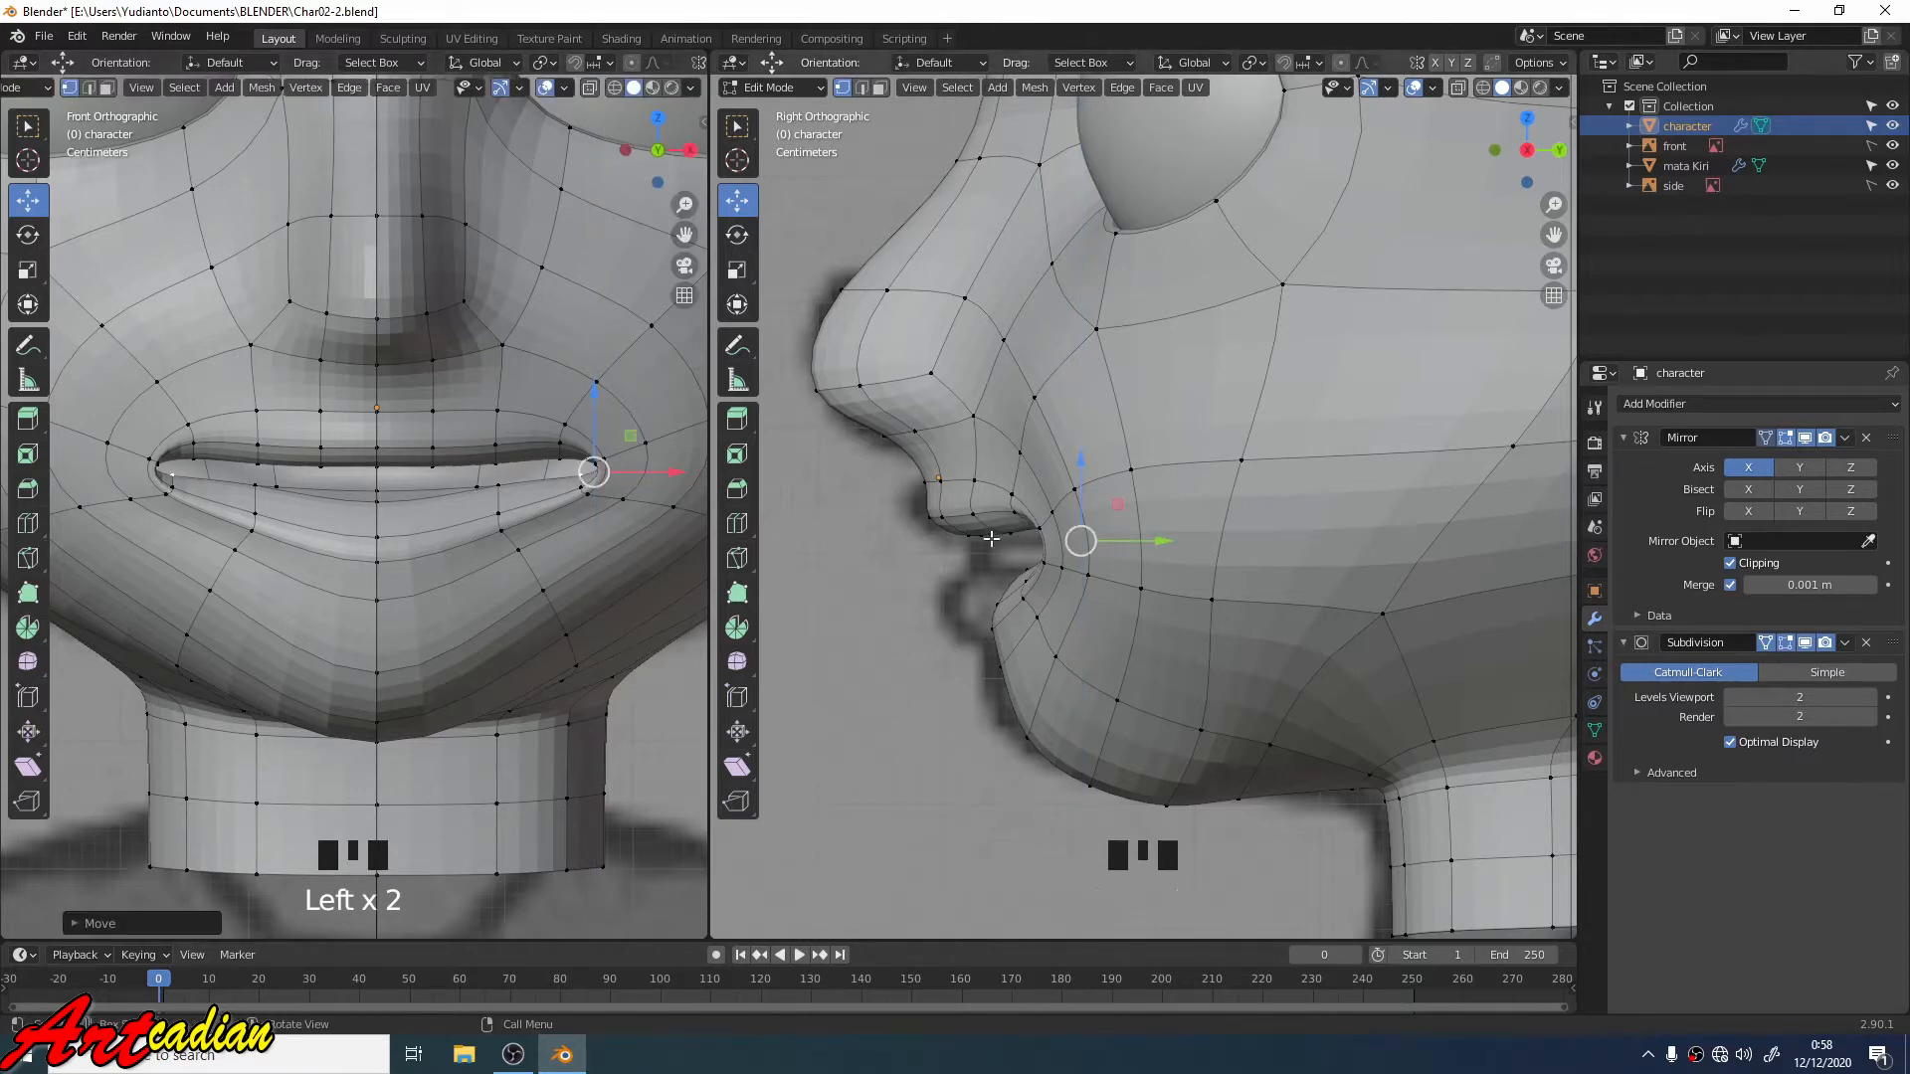
Step: Push the lower lip vertices forward to match the lip outline of the side reference
{"action": "left_click", "coordinate": [1094, 566], "text": "shift"}
{"action": "left_click_drag", "start_coordinate": [1108, 558], "coordinate": [1049, 592]}
{"action": "scroll", "coordinate": [1048, 609], "scroll_direction": "up", "scroll_amount": 3}
{"action": "scroll", "coordinate": [378, 498], "scroll_direction": "up", "scroll_amount": 3}
Step: Lower the bottom-edge vertices of the upper lip along Z to close the gap with the lower lip
{"action": "left_click", "coordinate": [378, 462]}
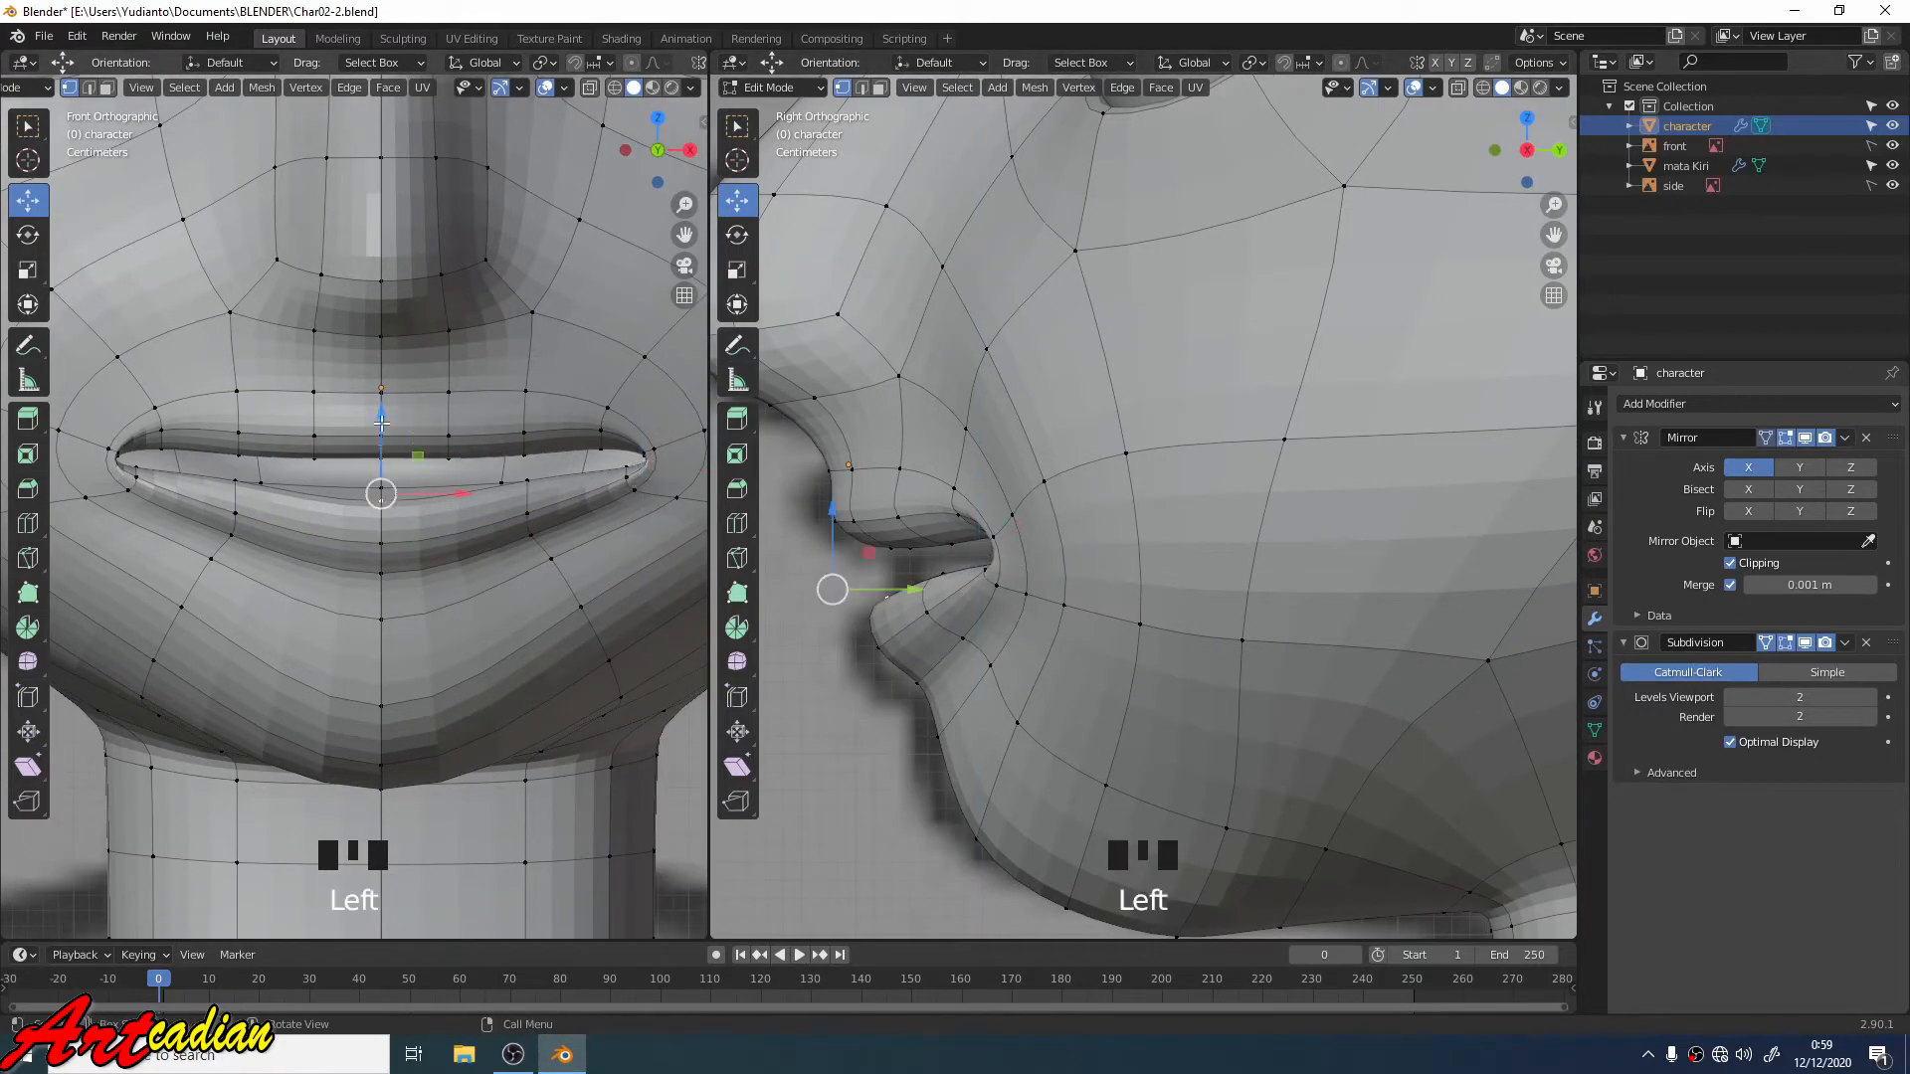
{"action": "scroll", "coordinate": [883, 554], "scroll_direction": "down", "scroll_amount": 2}
{"action": "left_click", "coordinate": [454, 463], "text": "shift"}
{"action": "left_click", "coordinate": [450, 460], "text": "shift"}
{"action": "left_click", "coordinate": [382, 461], "text": "shift"}
{"action": "left_click_drag", "start_coordinate": [488, 396], "coordinate": [491, 418]}
{"action": "left_click", "coordinate": [620, 470]}
{"action": "left_click", "coordinate": [517, 453], "text": "shift"}
{"action": "left_click", "coordinate": [516, 453], "text": "shift"}
{"action": "left_click", "coordinate": [375, 456]}
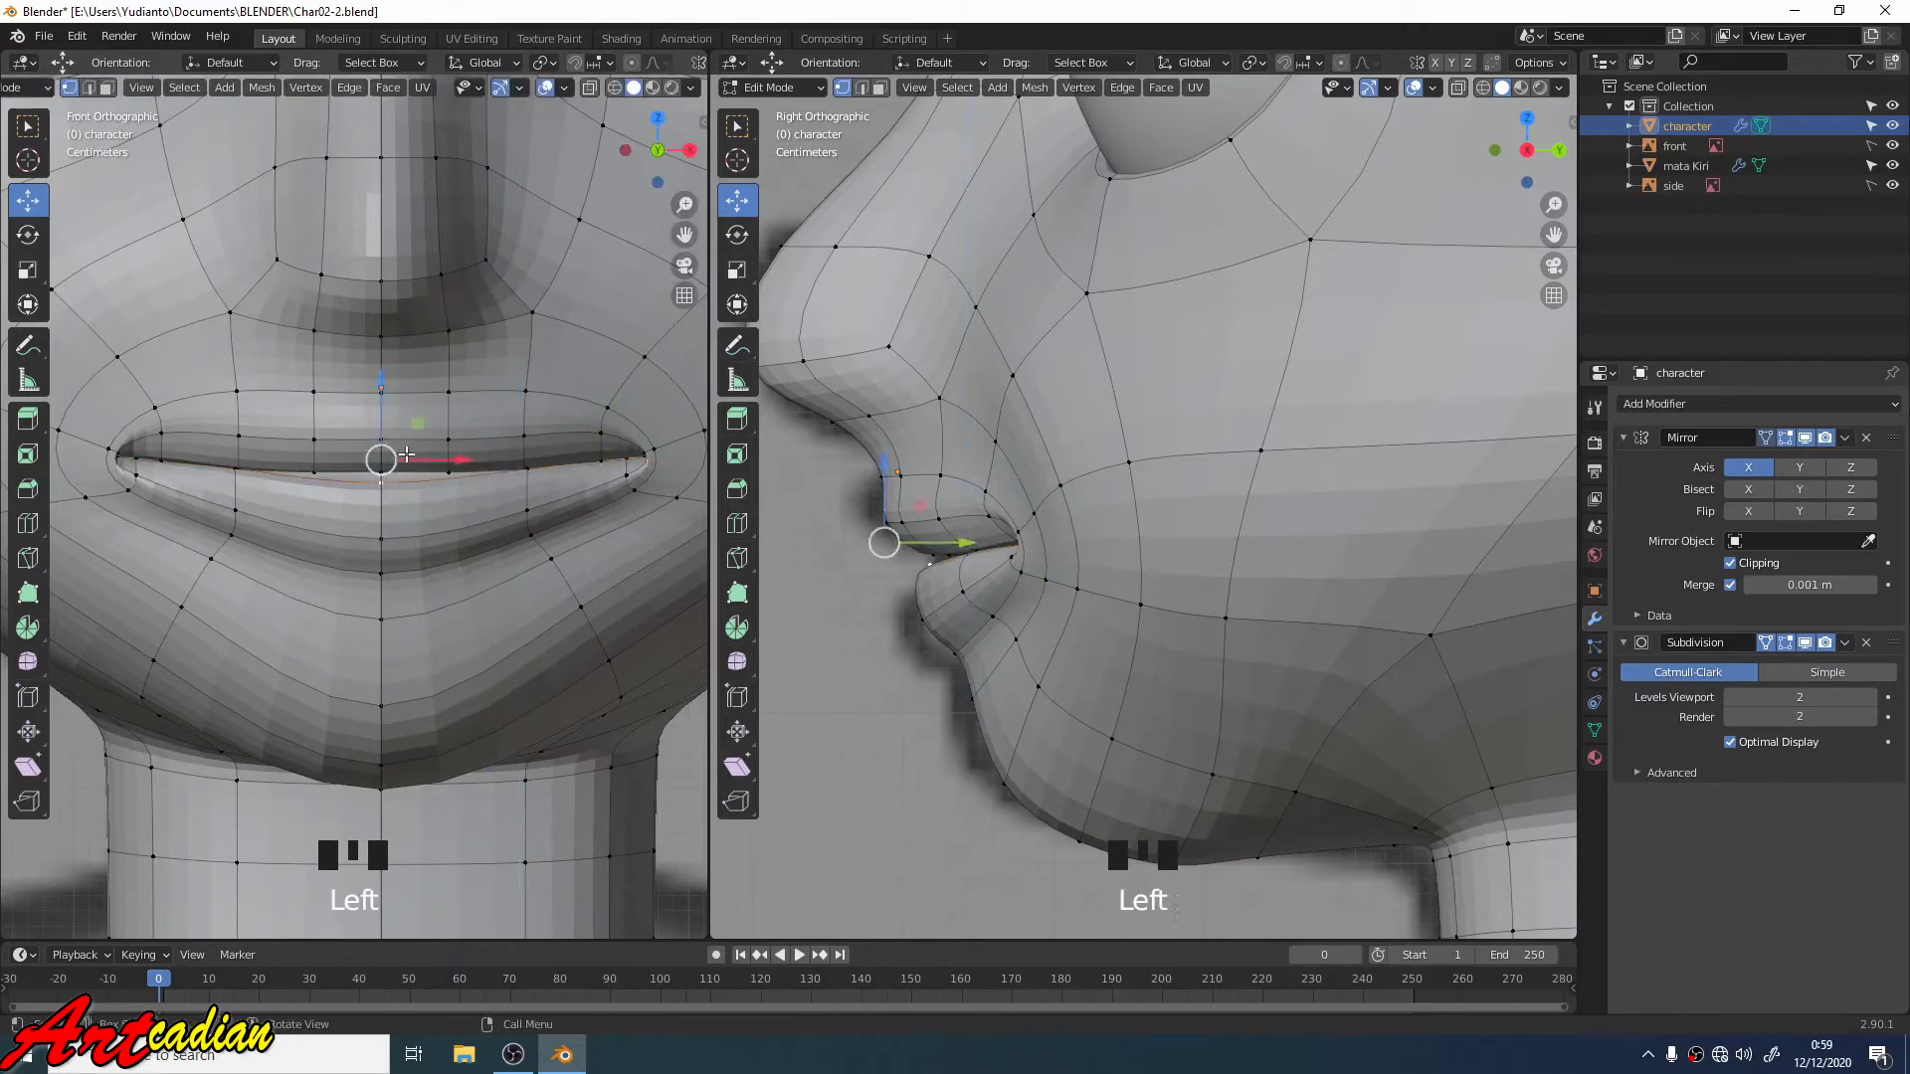
Step: Move the inner vertices at the mouth corner toward the mouth's centre and adjust their height to close the corner
{"action": "scroll", "coordinate": [375, 456], "scroll_direction": "down", "scroll_amount": 1}
{"action": "middle_click_drag", "start_coordinate": [1143, 498], "coordinate": [1413, 572]}
{"action": "left_click", "coordinate": [1273, 493], "text": "shift"}
{"action": "scroll", "coordinate": [1293, 507], "scroll_direction": "up", "scroll_amount": 4}
{"action": "left_click", "coordinate": [1442, 557]}
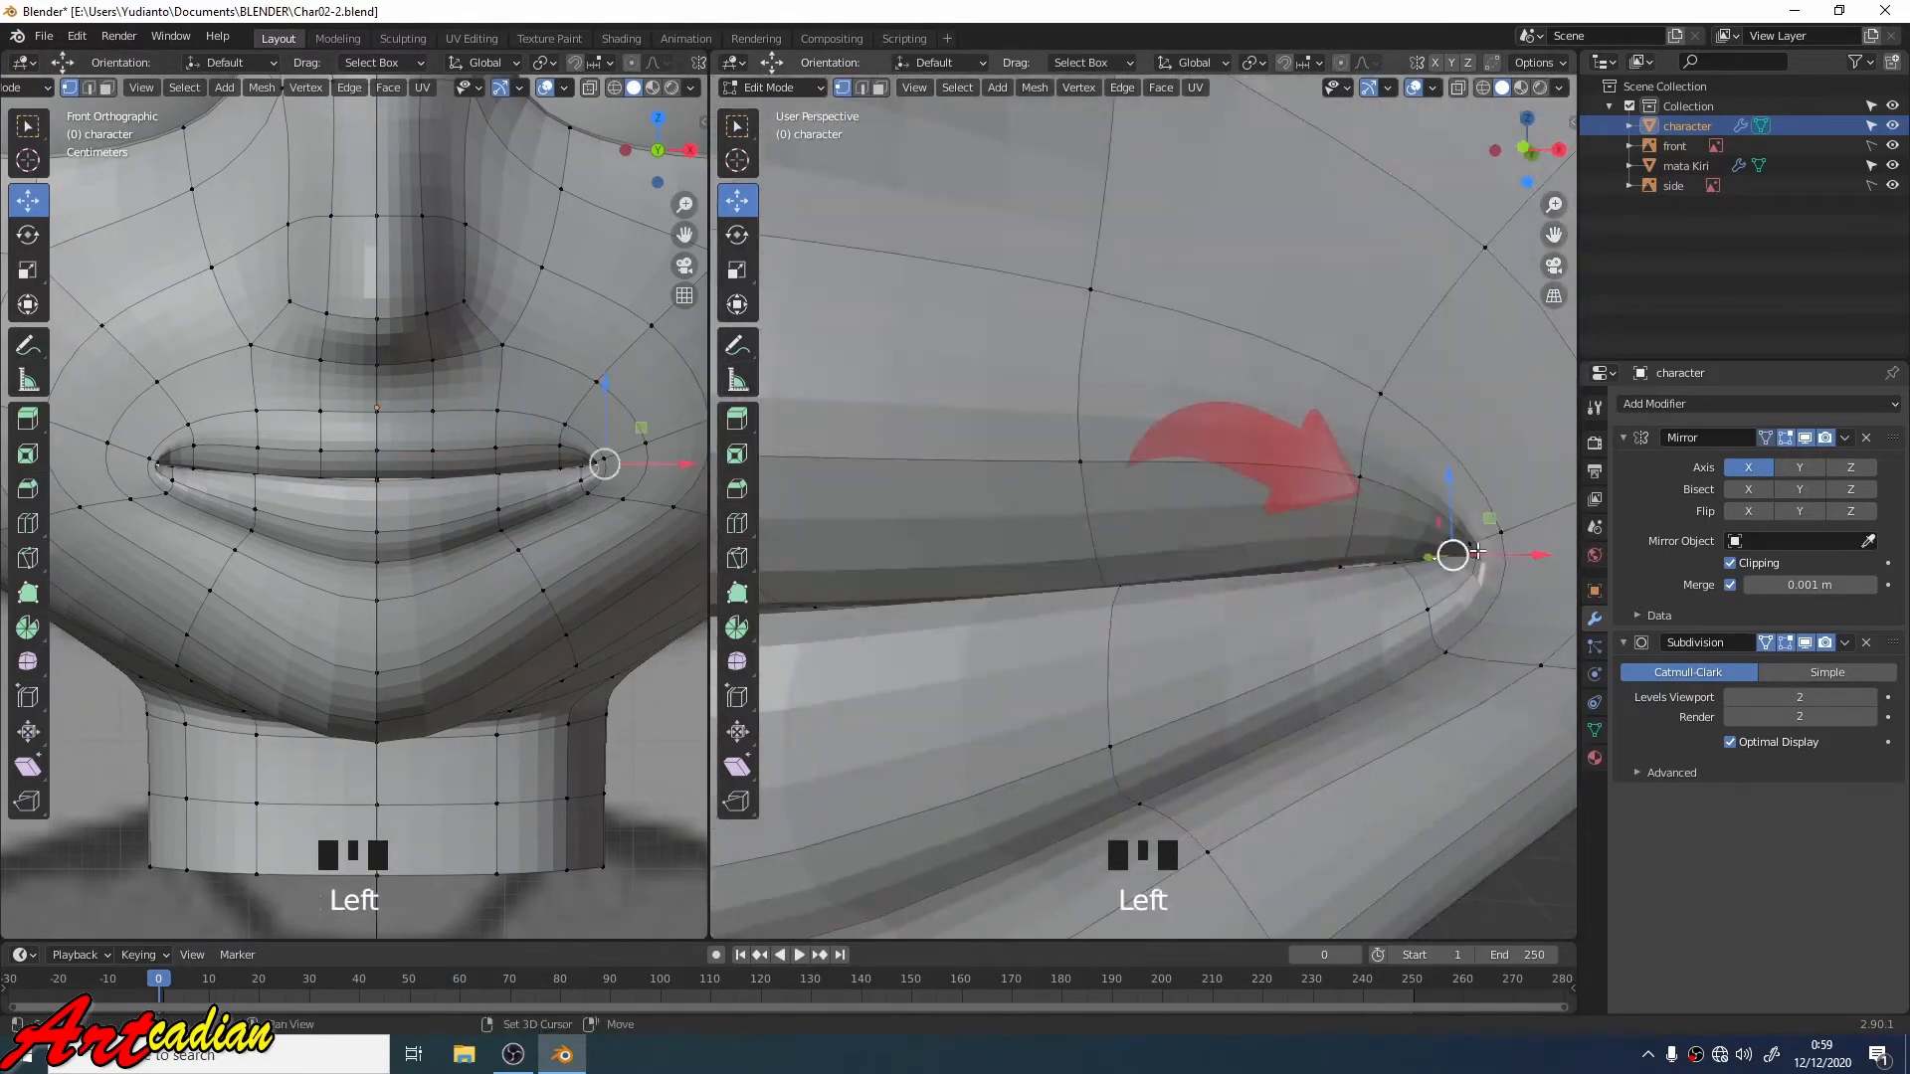
{"action": "left_click_drag", "start_coordinate": [1447, 555], "coordinate": [1404, 553]}
{"action": "left_click", "coordinate": [1294, 580]}
{"action": "left_click_drag", "start_coordinate": [1294, 509], "coordinate": [1293, 497]}
{"action": "scroll", "coordinate": [1293, 517], "scroll_direction": "down", "scroll_amount": 6}
{"action": "middle_click_drag", "start_coordinate": [1293, 517], "coordinate": [1124, 527]}
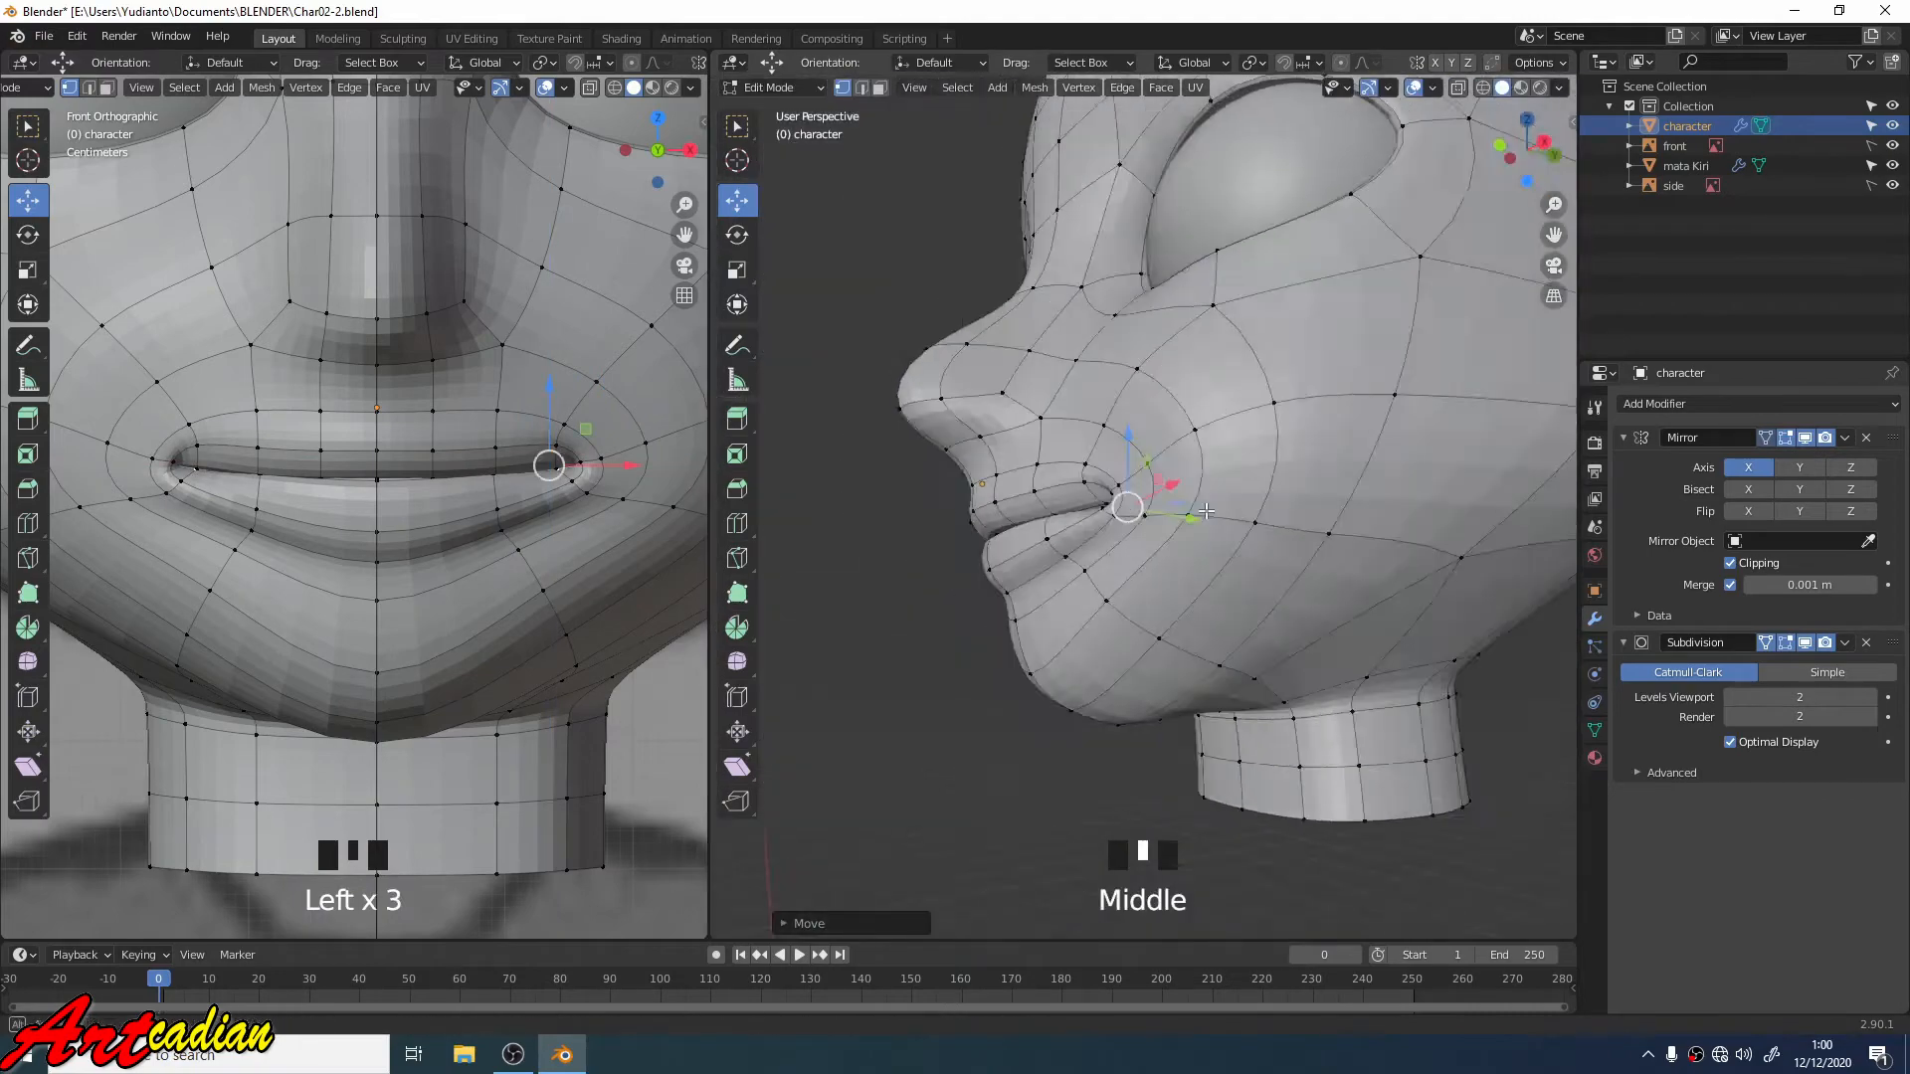
Step: Adjust the vertices at the mouth corner along Y to round the lip corner into the cheek
{"action": "scroll", "coordinate": [1094, 538], "scroll_direction": "up", "scroll_amount": 3}
{"action": "left_click", "coordinate": [1047, 545]}
{"action": "left_click_drag", "start_coordinate": [1132, 543], "coordinate": [1154, 538]}
{"action": "mouse_move", "coordinate": [1155, 538]}
{"action": "middle_mouse_down"}
{"action": "mouse_move", "coordinate": [1338, 563]}
{"action": "mouse_move", "coordinate": [1159, 547]}
{"action": "middle_mouse_up"}
{"action": "left_click", "coordinate": [1106, 519]}
{"action": "left_click_drag", "start_coordinate": [1178, 543], "coordinate": [1185, 546]}
{"action": "middle_click_drag", "start_coordinate": [1185, 546], "coordinate": [1144, 557]}
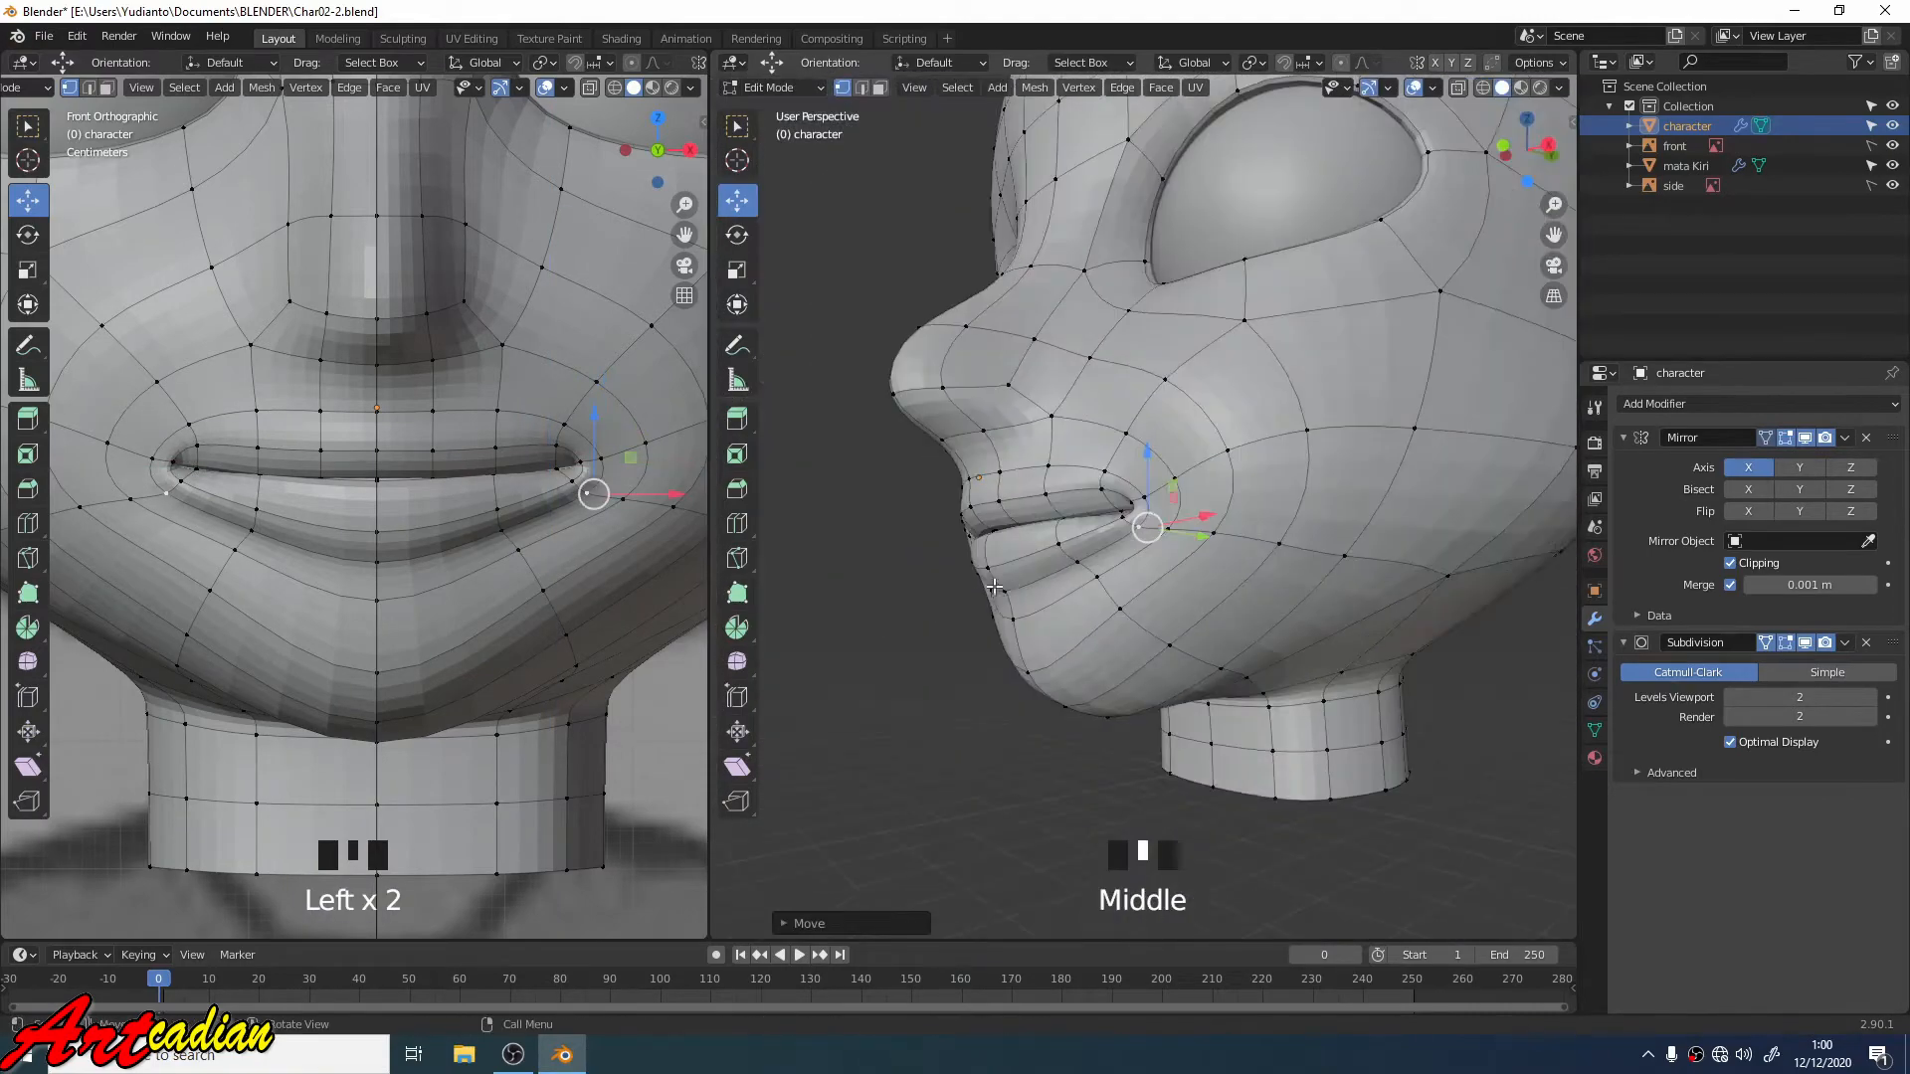
Step: Adjust the lower lip's outer-edge vertices along Z to follow the lip outline in the side reference
{"action": "left_click", "coordinate": [986, 585]}
{"action": "key", "text": "KP_3"}
{"action": "scroll", "coordinate": [1094, 627], "scroll_direction": "up", "scroll_amount": 2}
{"action": "left_click_drag", "start_coordinate": [982, 561], "coordinate": [980, 550]}
{"action": "left_click", "coordinate": [436, 542]}
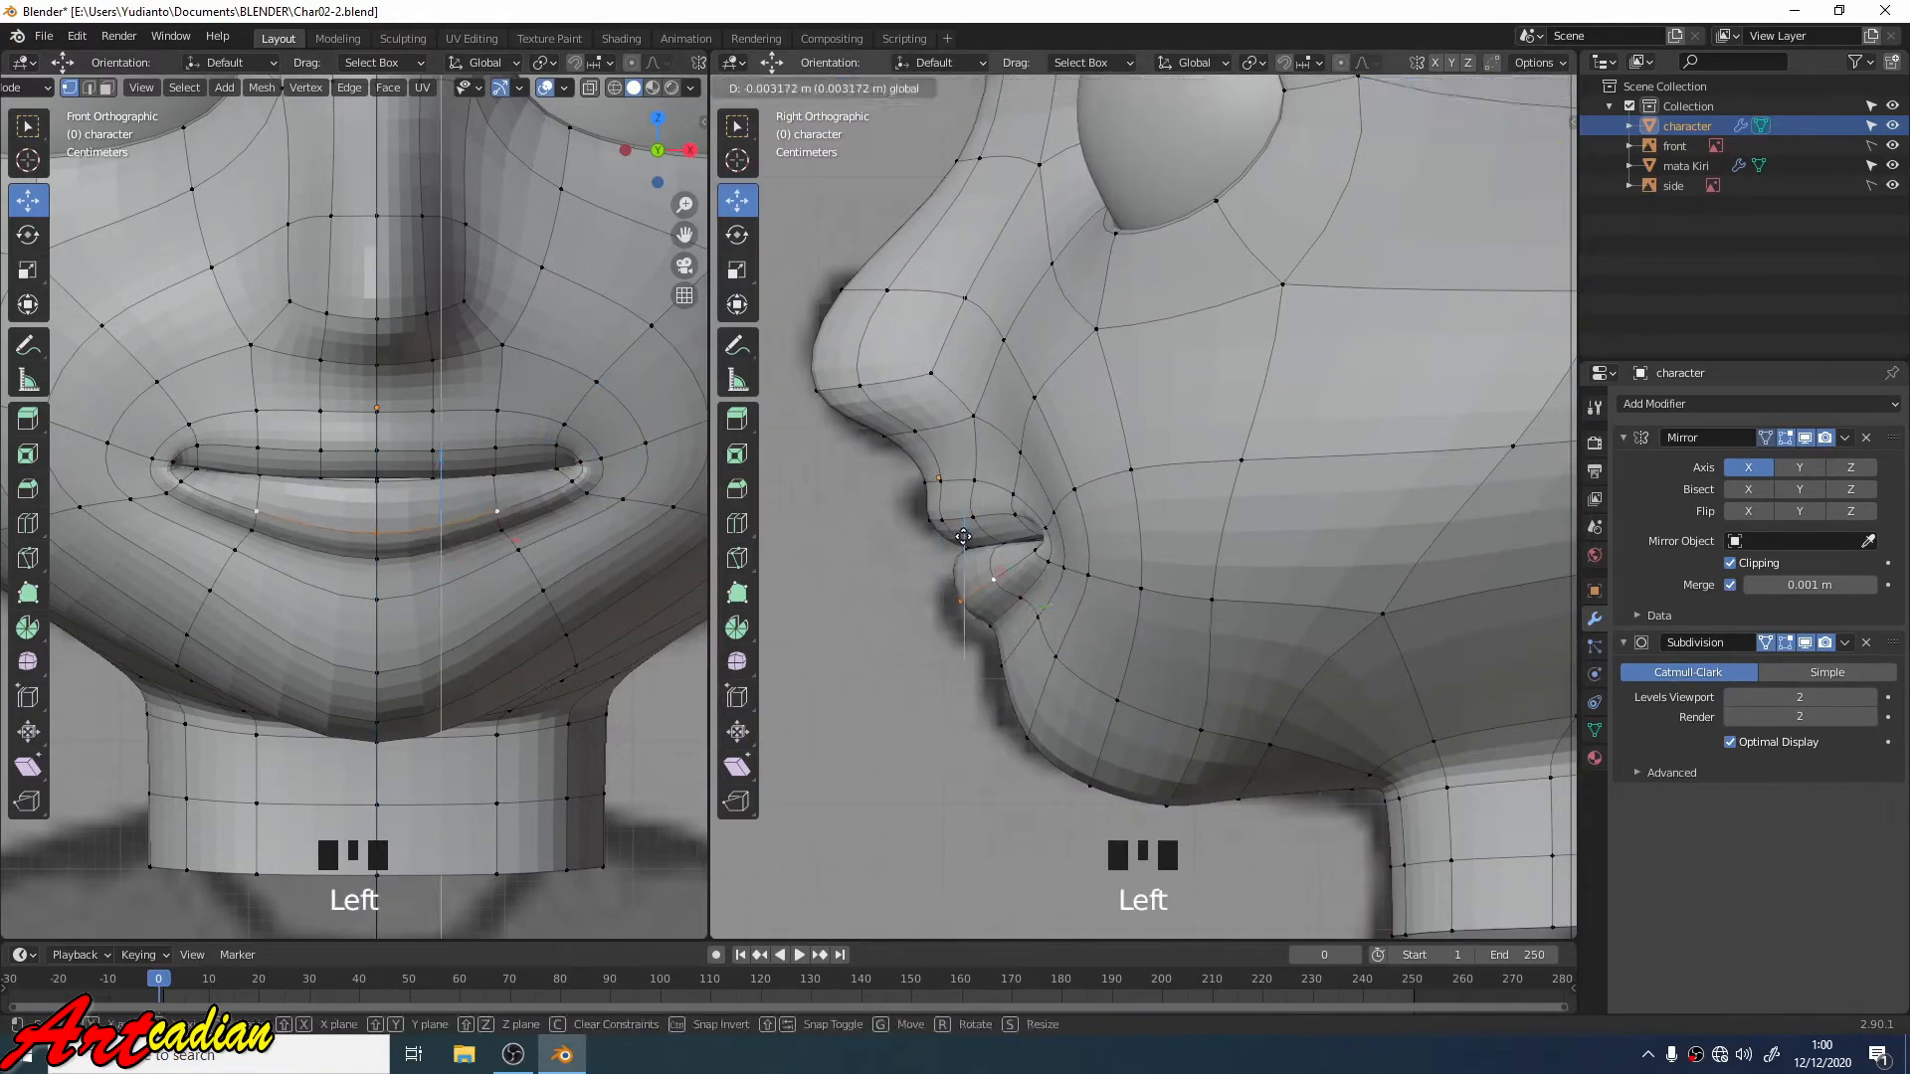
Step: Raise the upper lip vertices beside the centre line along Z to form a cupid's bow
{"action": "scroll", "coordinate": [407, 452], "scroll_direction": "up", "scroll_amount": 4}
{"action": "scroll", "coordinate": [408, 452], "scroll_direction": "down", "scroll_amount": 1}
{"action": "double_click", "coordinate": [386, 459]}
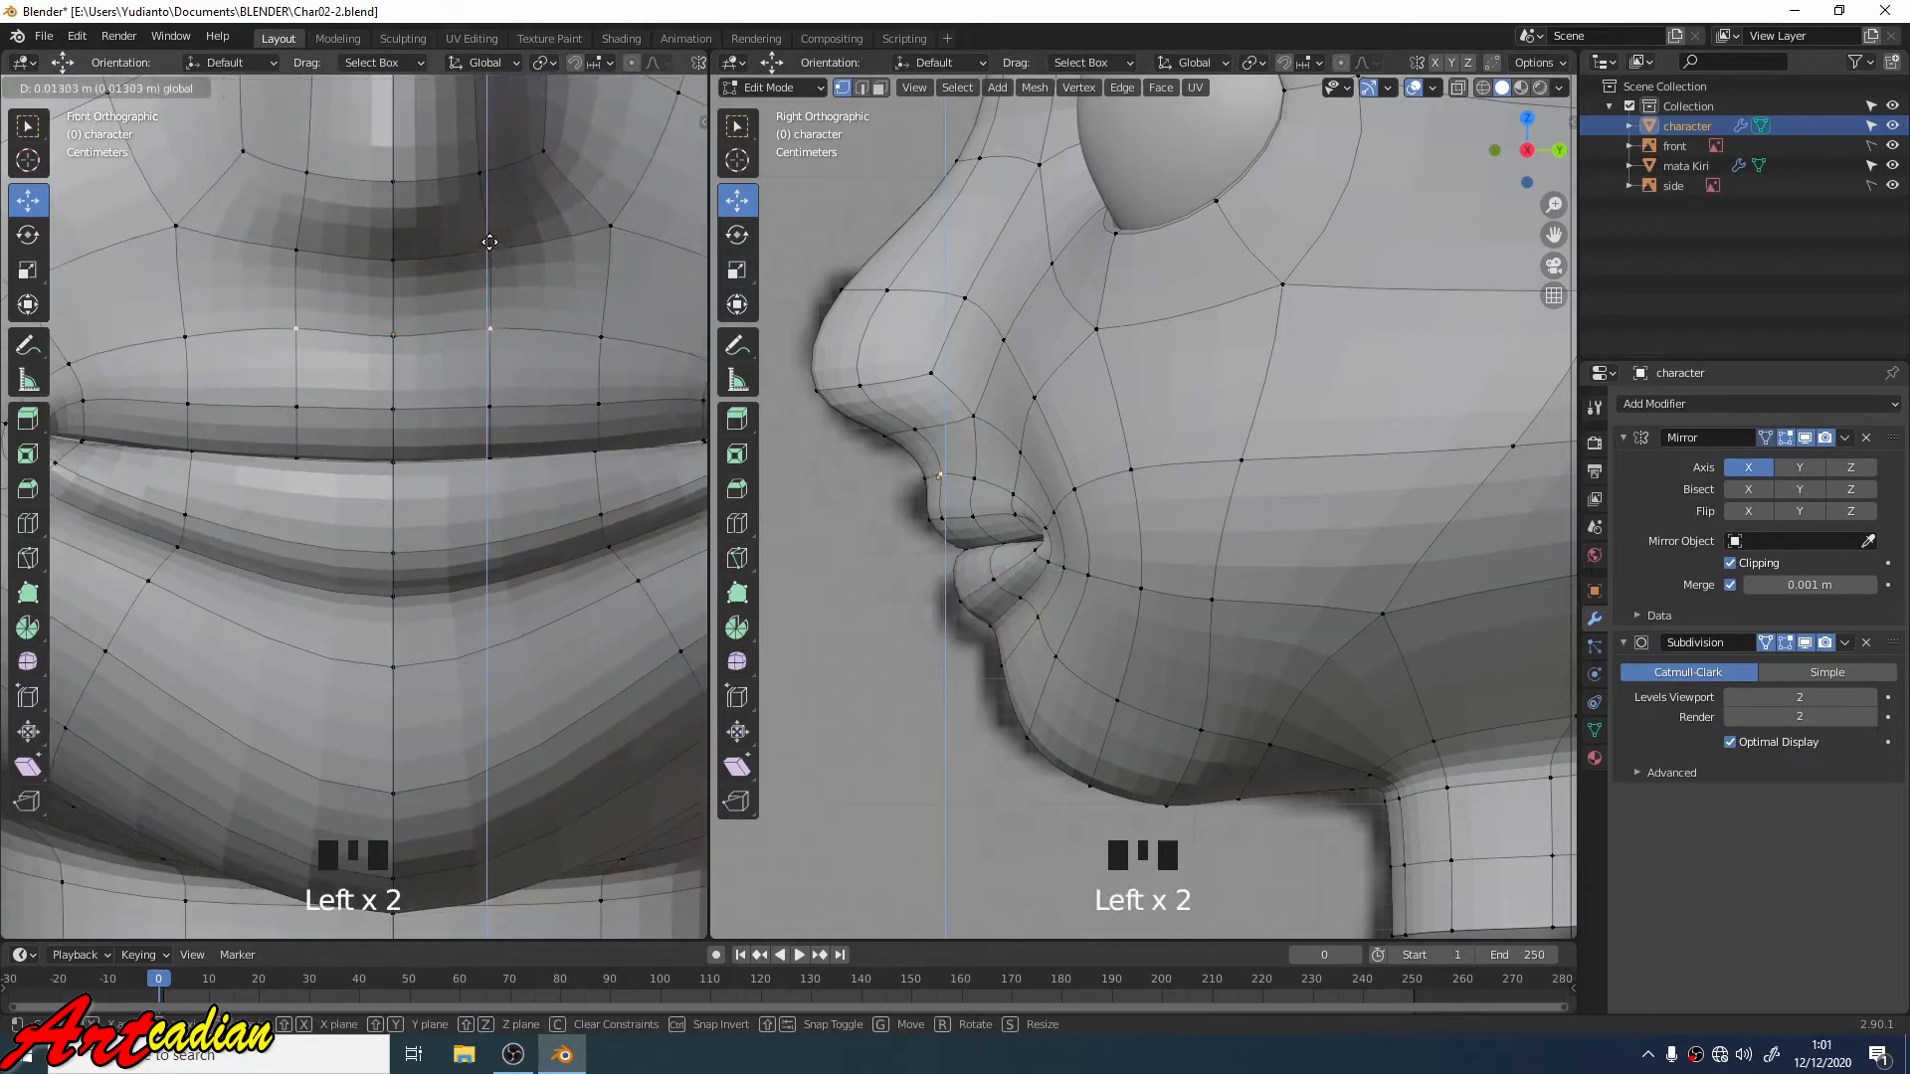
{"action": "scroll", "coordinate": [534, 445], "scroll_direction": "down", "scroll_amount": 3}
{"action": "scroll", "coordinate": [534, 445], "scroll_direction": "up", "scroll_amount": 1}
{"action": "double_click", "coordinate": [534, 445]}
{"action": "scroll", "coordinate": [534, 444], "scroll_direction": "up", "scroll_amount": 3}
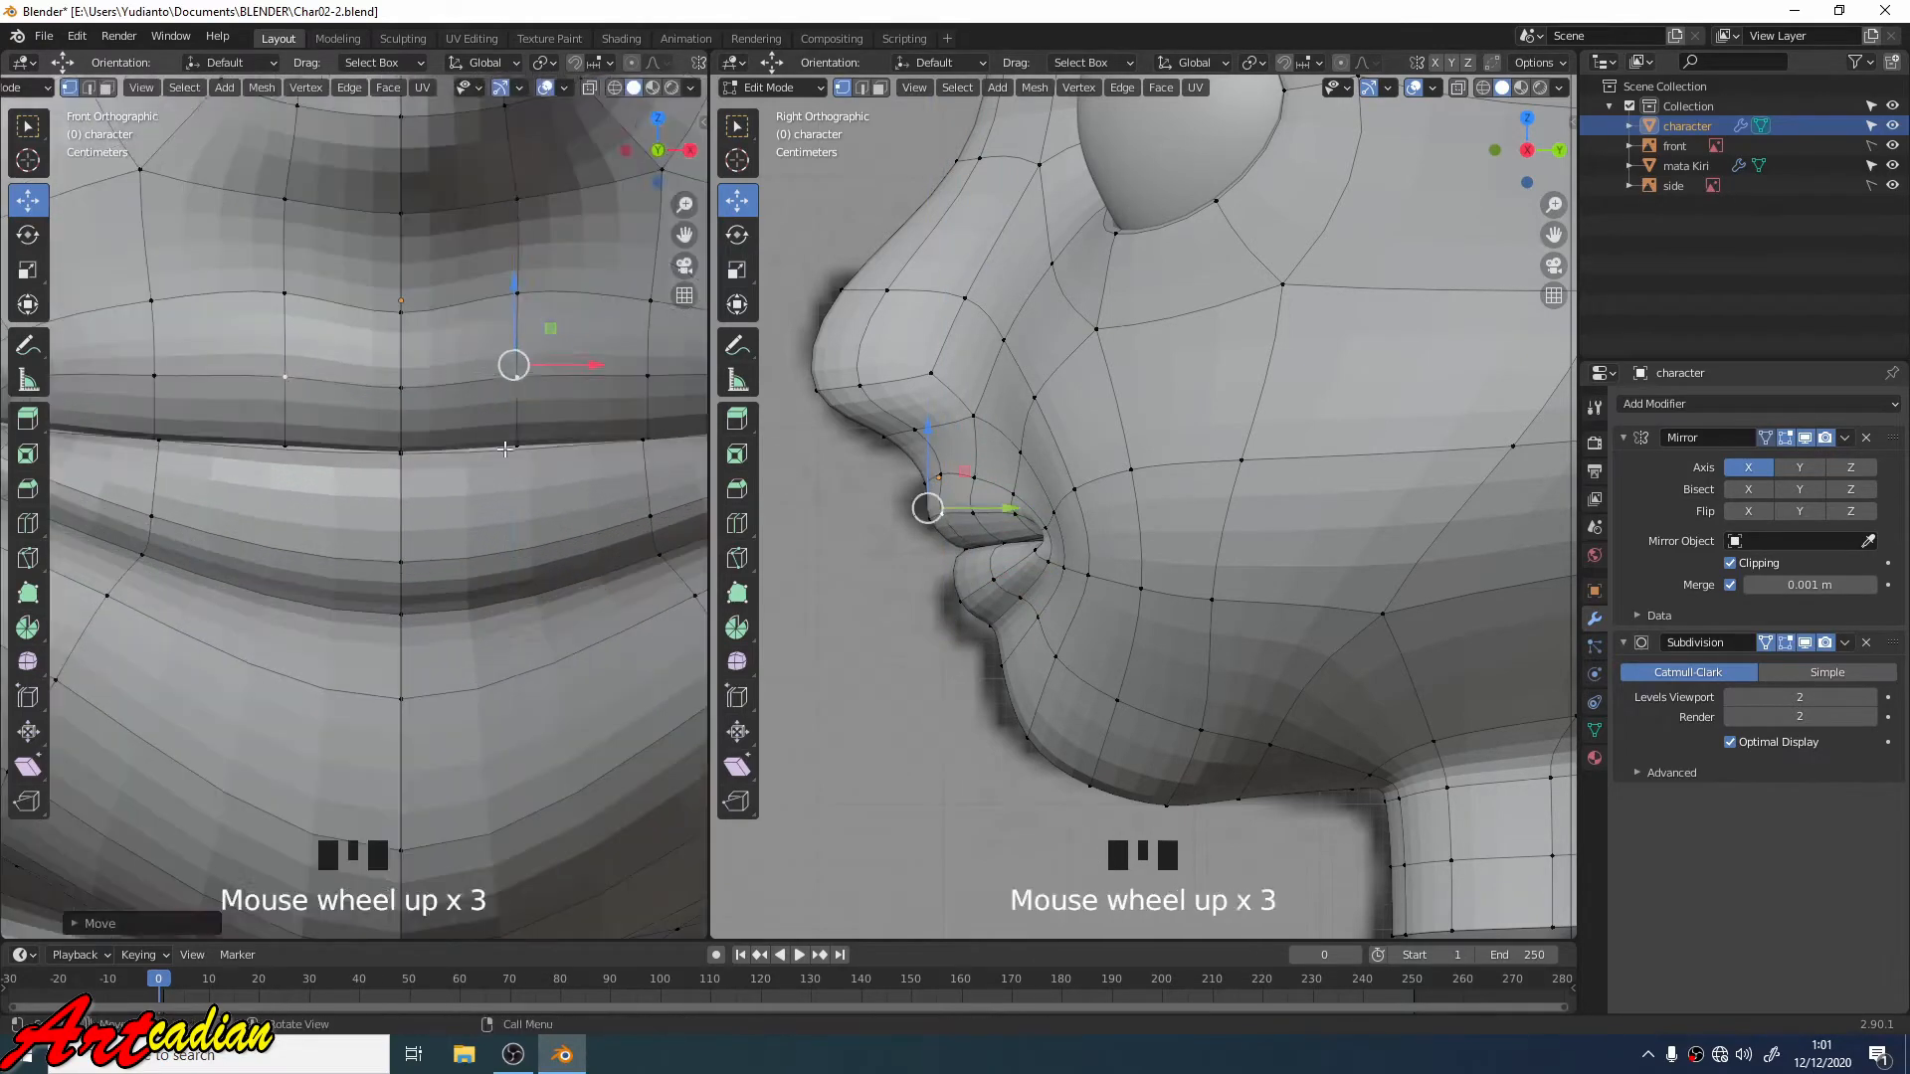
Step: Reposition the inner and outer vertices around the mouth corner to smooth where the two lips meet
{"action": "scroll", "coordinate": [534, 444], "scroll_direction": "down", "scroll_amount": 4}
{"action": "scroll", "coordinate": [1124, 517], "scroll_direction": "down", "scroll_amount": 4}
{"action": "middle_click_drag", "start_coordinate": [1124, 517], "coordinate": [1149, 537]}
{"action": "scroll", "coordinate": [1149, 537], "scroll_direction": "up", "scroll_amount": 4}
{"action": "left_click", "coordinate": [1309, 533]}
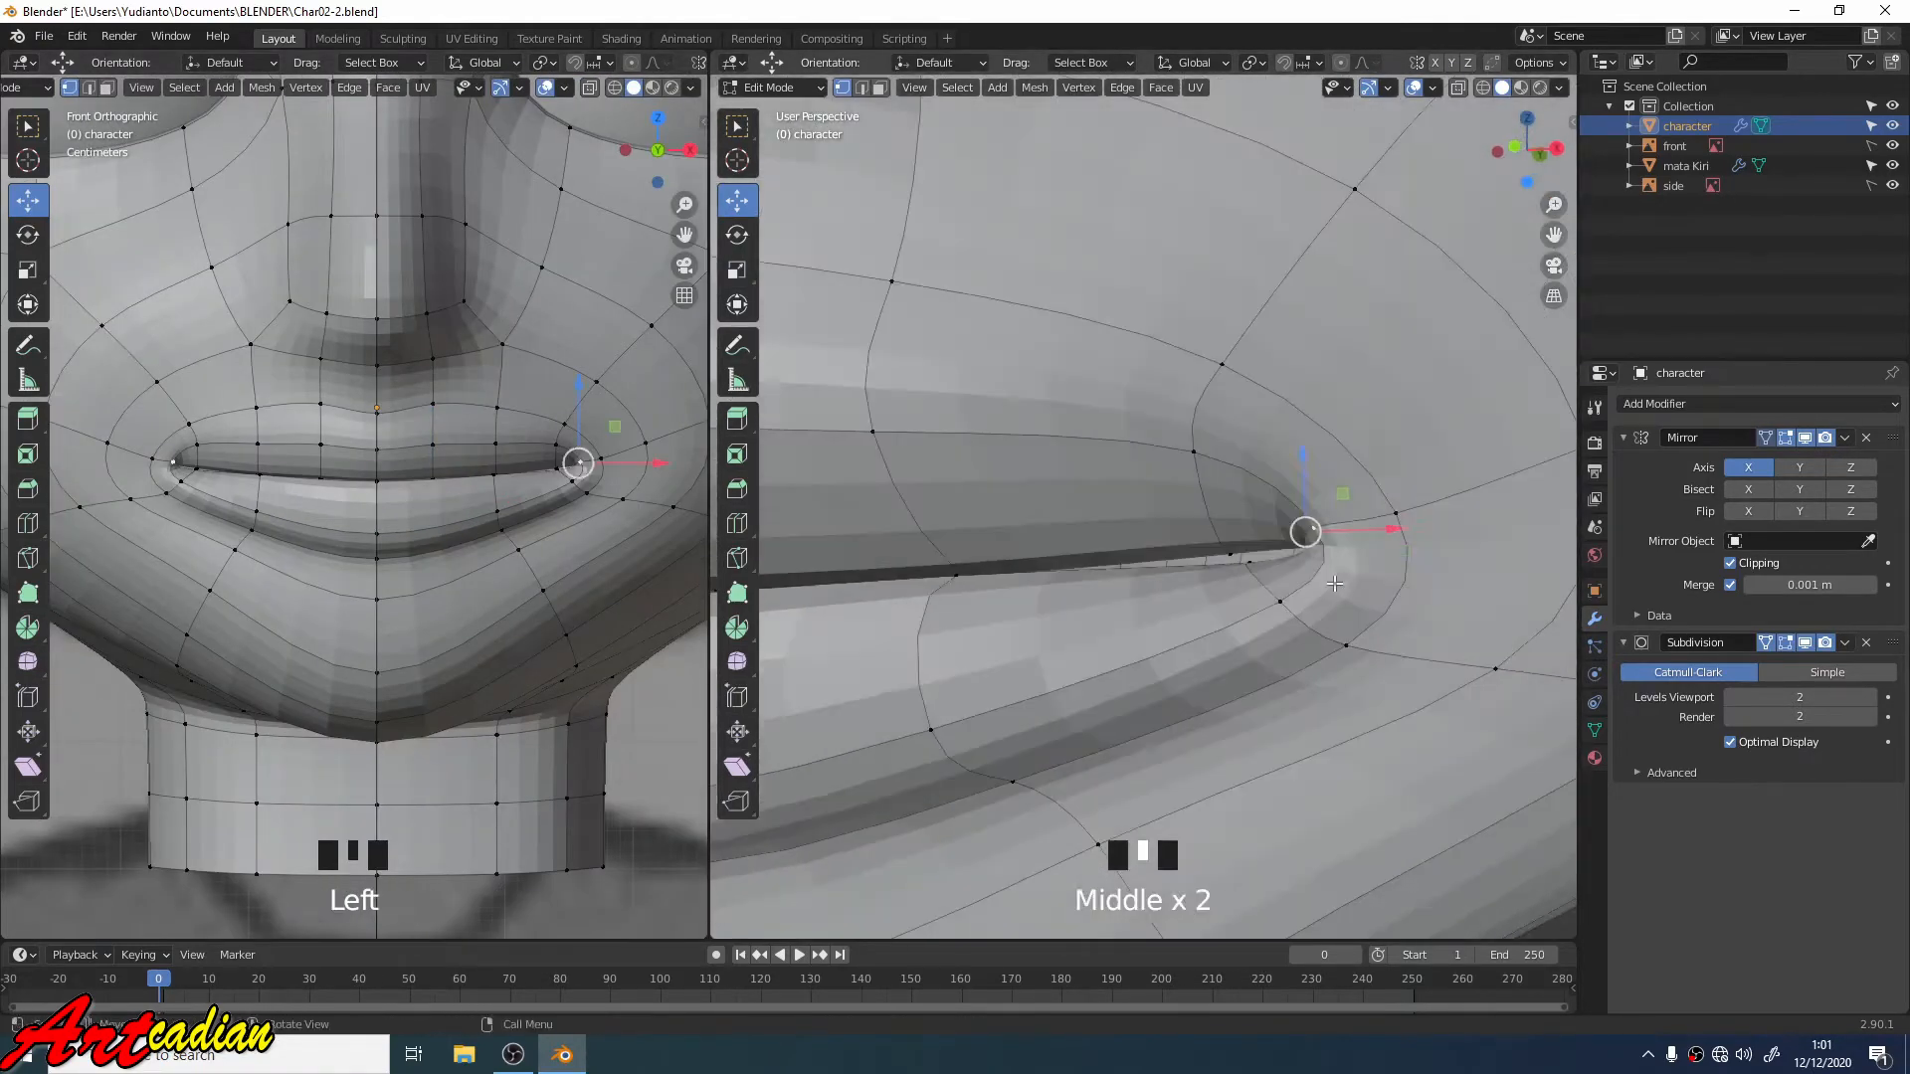
{"action": "left_click", "coordinate": [1350, 576]}
{"action": "left_click", "coordinate": [1225, 372]}
{"action": "left_click", "coordinate": [1312, 527]}
{"action": "double_click", "coordinate": [1399, 513]}
{"action": "scroll", "coordinate": [1402, 527], "scroll_direction": "down", "scroll_amount": 2}
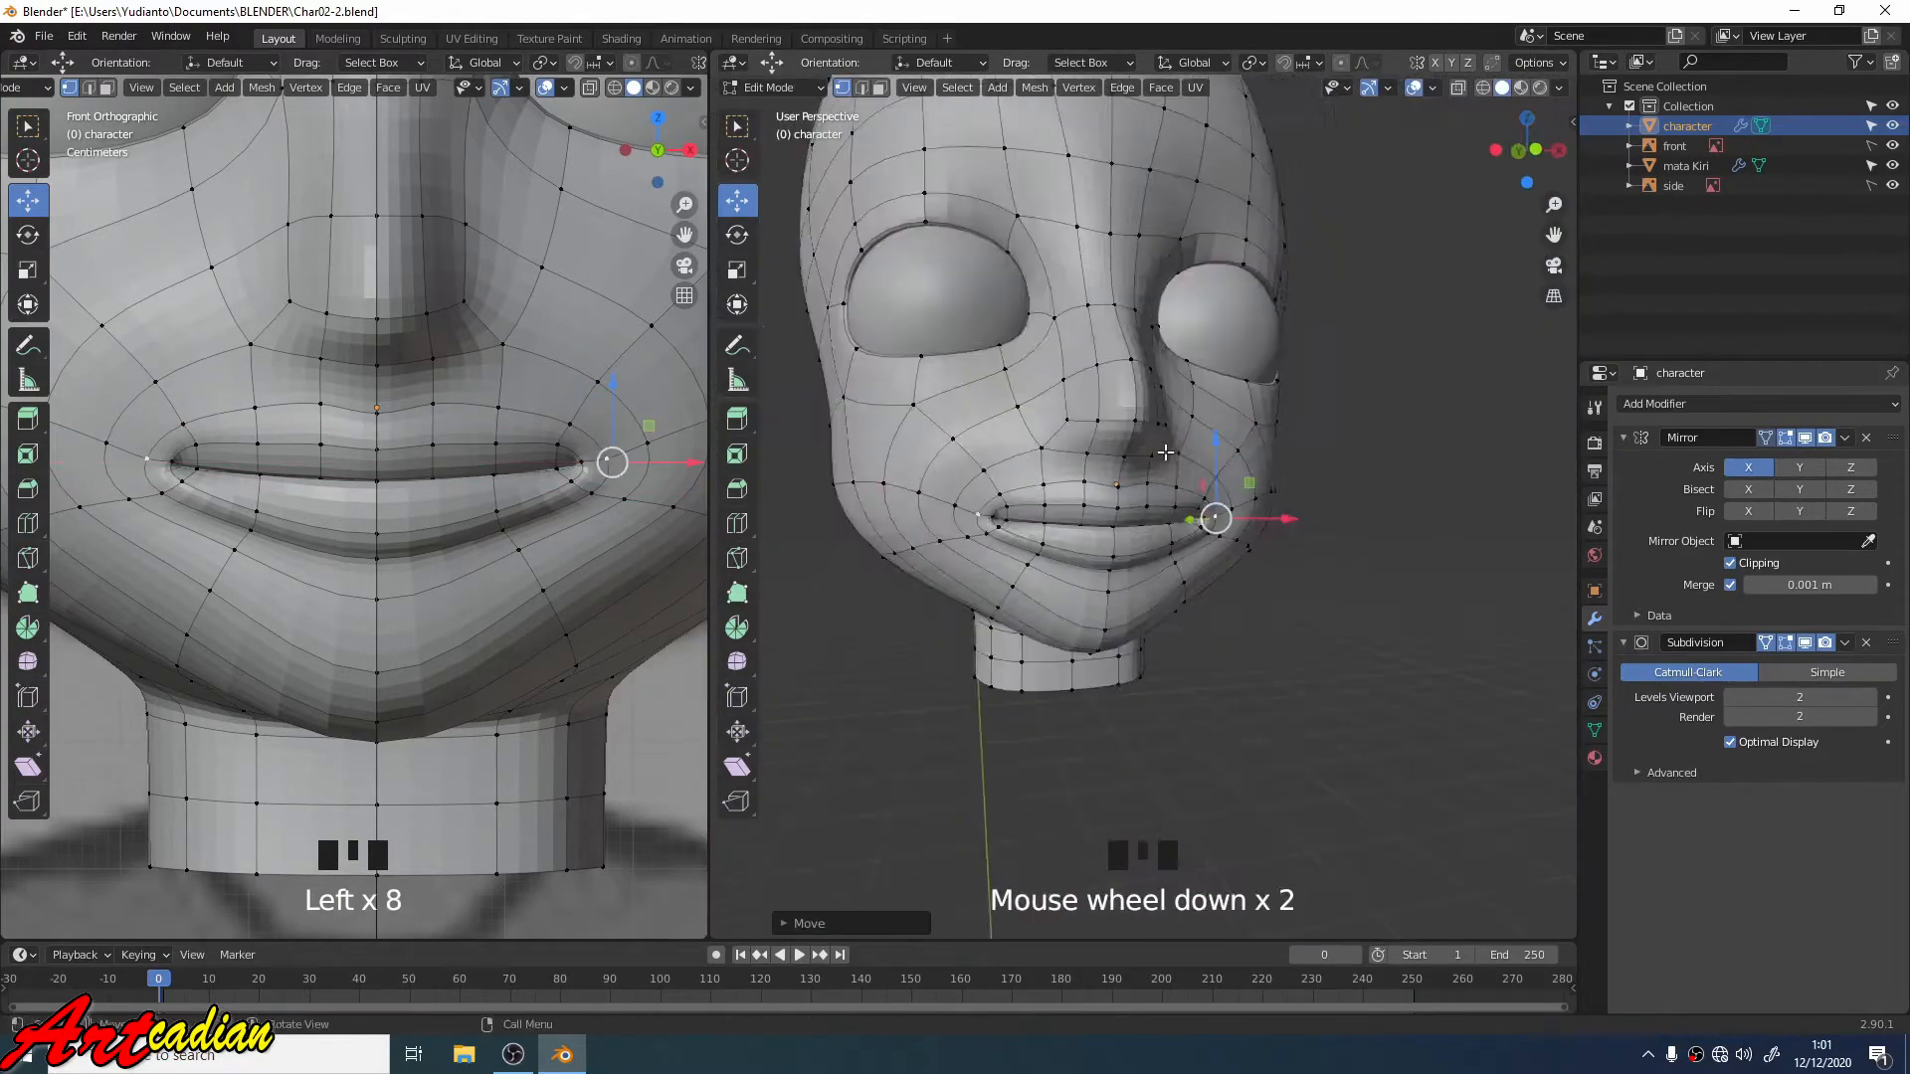
Step: Move the cheek vertices beside and below the mouth corner to even out the loops around the lips
{"action": "middle_click_drag", "start_coordinate": [1403, 527], "coordinate": [1114, 244]}
{"action": "left_click", "coordinate": [1267, 453]}
{"action": "left_click_drag", "start_coordinate": [1259, 522], "coordinate": [1253, 533]}
{"action": "scroll", "coordinate": [1255, 527], "scroll_direction": "up", "scroll_amount": 3}
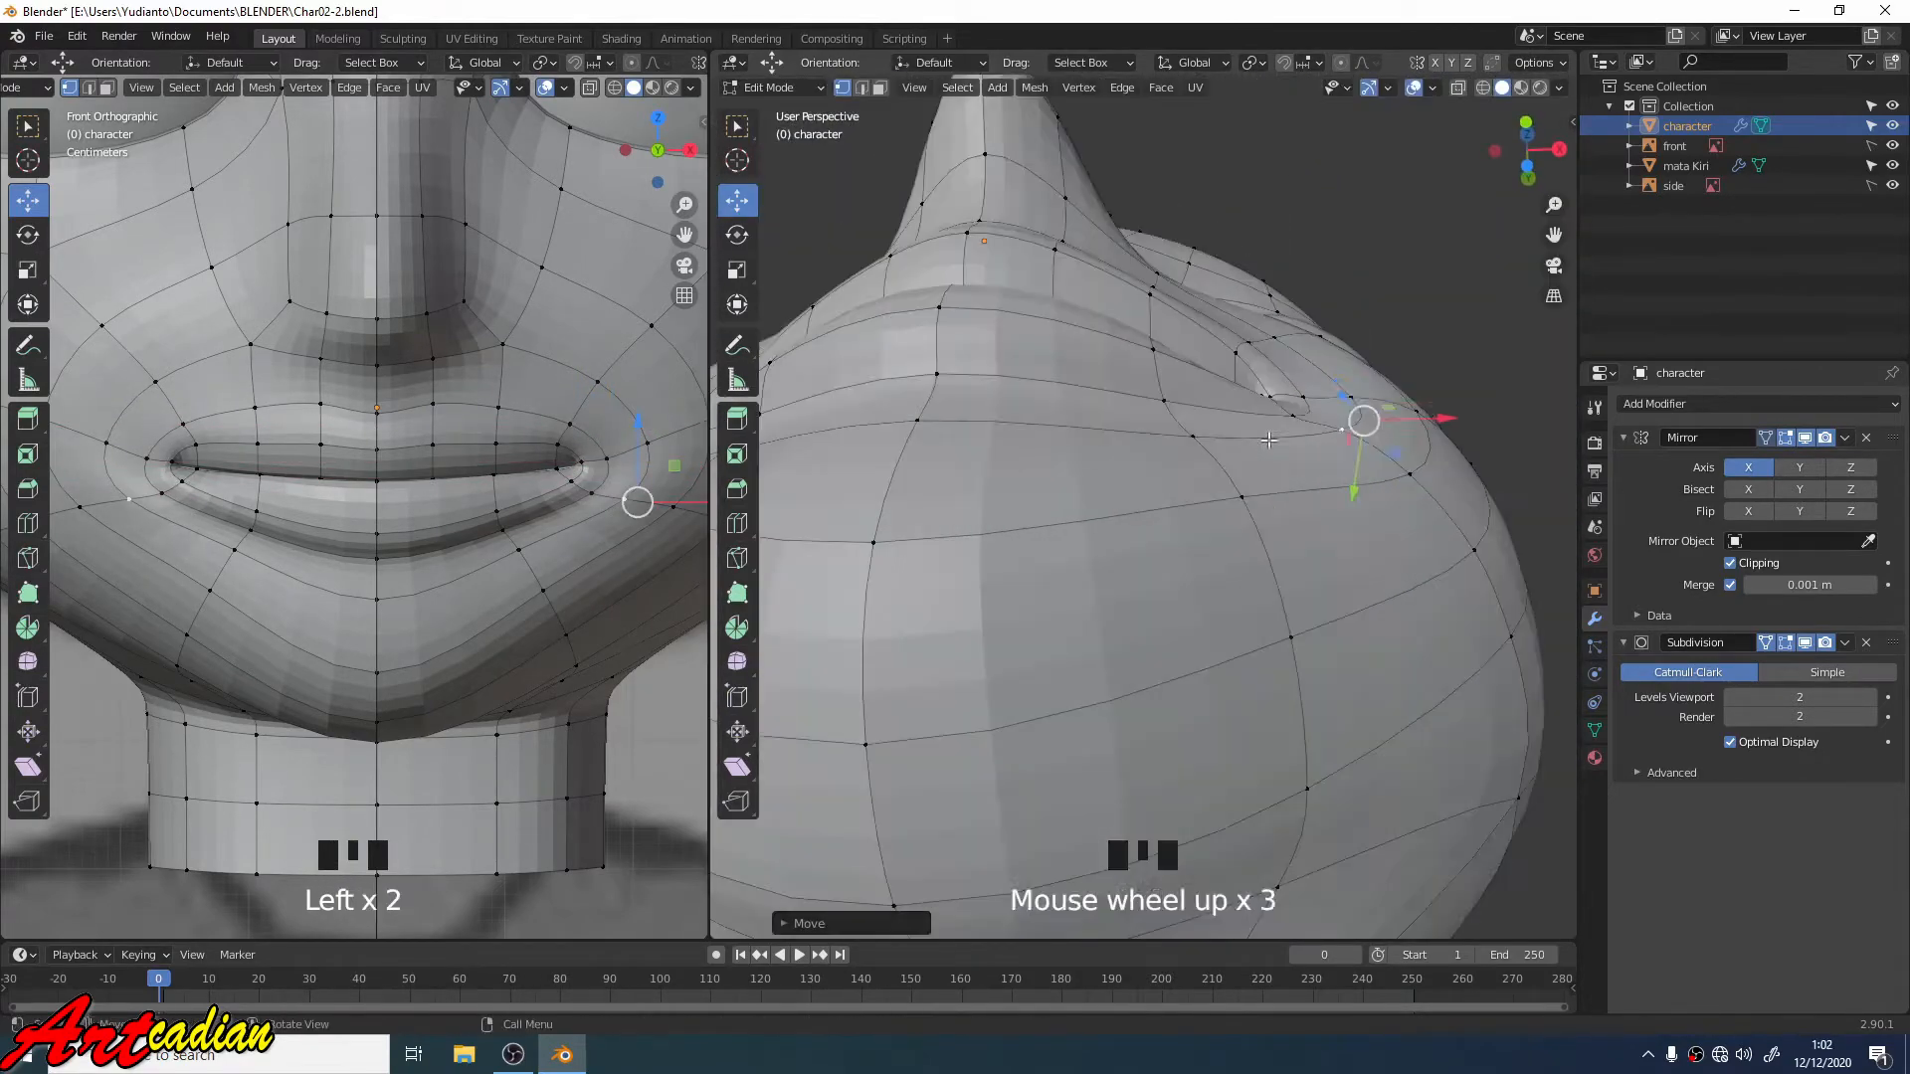
{"action": "left_click", "coordinate": [1376, 401]}
{"action": "middle_click_drag", "start_coordinate": [1377, 468], "coordinate": [1322, 438]}
{"action": "mouse_move", "coordinate": [1299, 452]}
{"action": "left_mouse_down"}
{"action": "mouse_move", "coordinate": [1298, 433]}
{"action": "mouse_move", "coordinate": [1280, 439]}
{"action": "left_mouse_up"}
{"action": "left_click", "coordinate": [1275, 385]}
{"action": "middle_click_drag", "start_coordinate": [1280, 440], "coordinate": [1104, 576]}
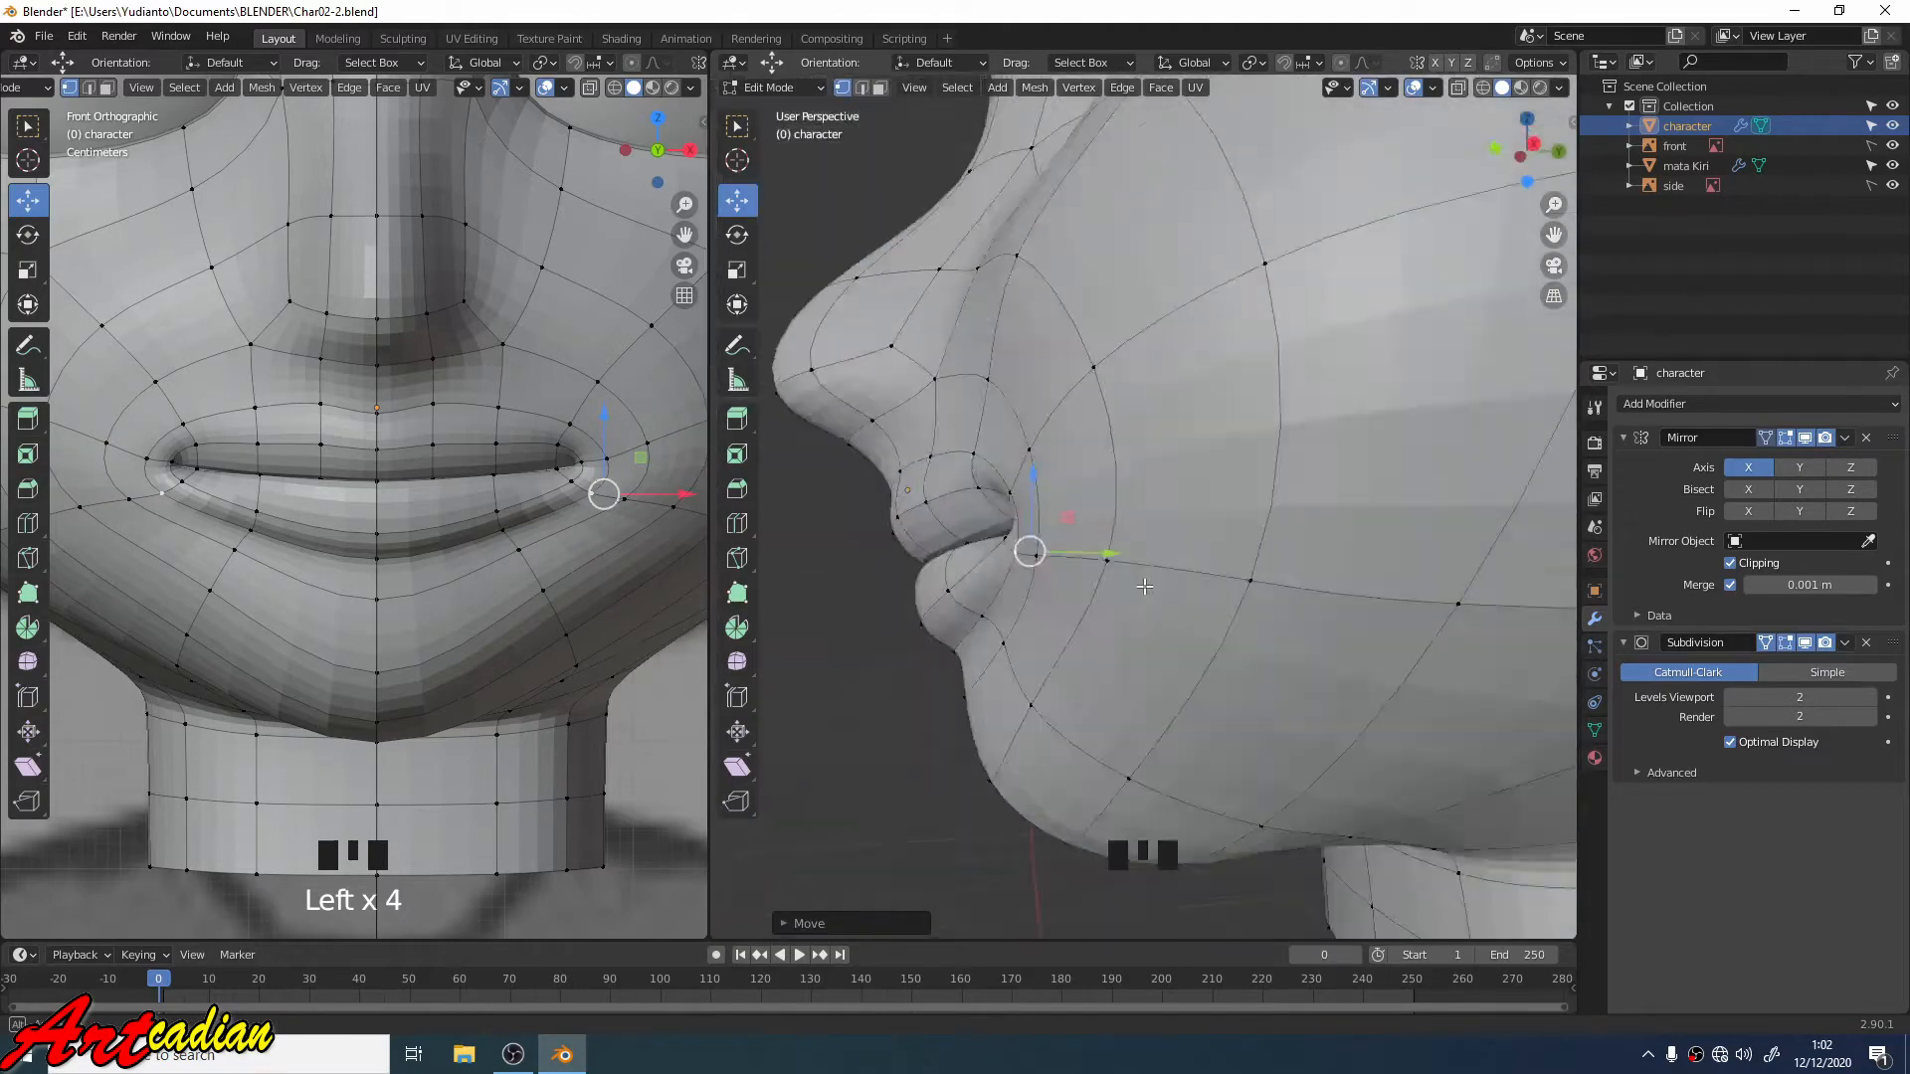
Step: Pull the vertices above the mouth corner and beside the nose forward along Y
{"action": "left_click", "coordinate": [979, 456]}
{"action": "left_click_drag", "start_coordinate": [1060, 457], "coordinate": [1044, 456]}
{"action": "scroll", "coordinate": [1049, 448], "scroll_direction": "down", "scroll_amount": 4}
{"action": "middle_click_drag", "start_coordinate": [1049, 447], "coordinate": [1074, 369]}
{"action": "left_click", "coordinate": [1088, 360]}
{"action": "left_click_drag", "start_coordinate": [1173, 360], "coordinate": [1164, 360]}
{"action": "middle_click_drag", "start_coordinate": [1164, 360], "coordinate": [1144, 373]}
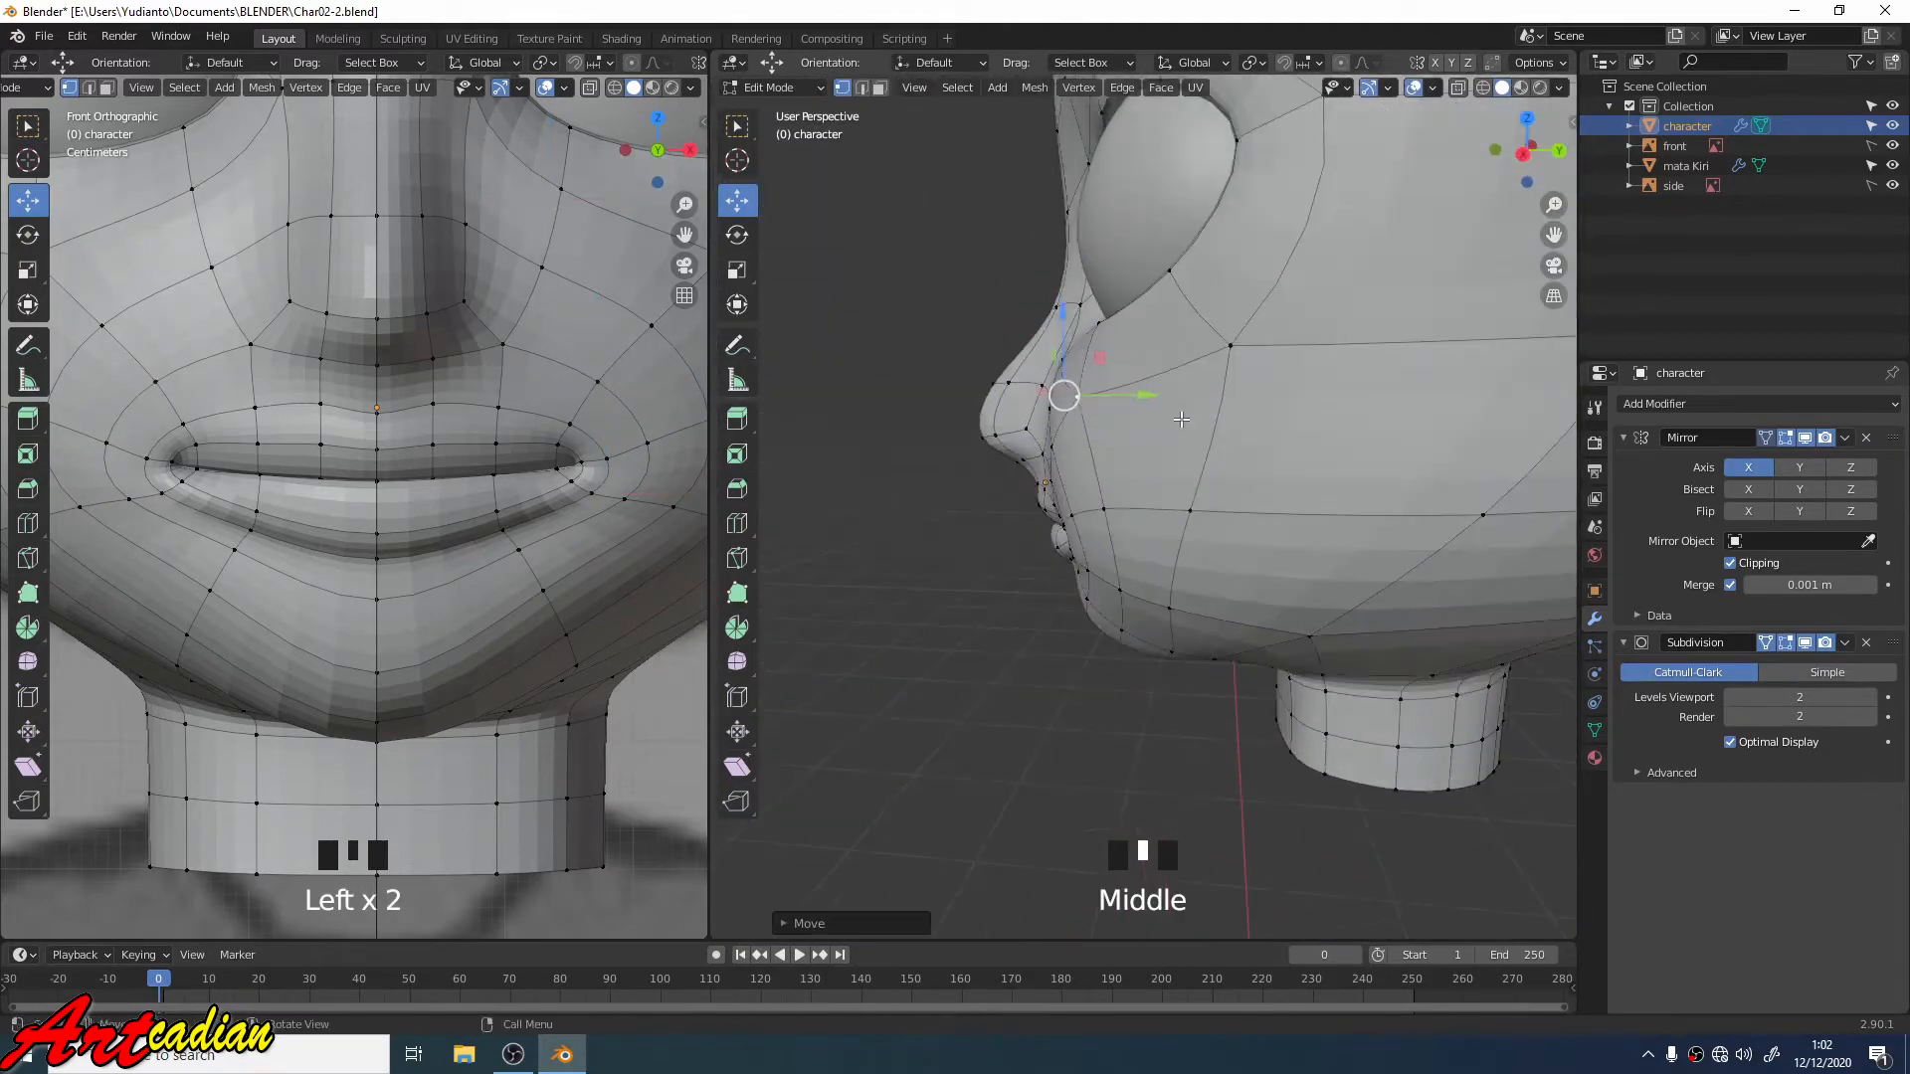
Step: Pull the cheek and lower jaw vertices forward along Y to fill out the lower face
{"action": "left_click_drag", "start_coordinate": [1221, 368], "coordinate": [1213, 368]}
{"action": "left_click_drag", "start_coordinate": [1223, 520], "coordinate": [1215, 520]}
{"action": "middle_click_drag", "start_coordinate": [1215, 520], "coordinate": [1194, 408]}
{"action": "left_click", "coordinate": [1182, 558]}
{"action": "left_click_drag", "start_coordinate": [1268, 574], "coordinate": [1255, 574]}
{"action": "mouse_move", "coordinate": [1255, 574]}
{"action": "middle_mouse_down"}
{"action": "mouse_move", "coordinate": [1373, 639]}
{"action": "mouse_move", "coordinate": [1270, 593]}
{"action": "middle_mouse_up"}
{"action": "scroll", "coordinate": [1270, 593], "scroll_direction": "down", "scroll_amount": 4}
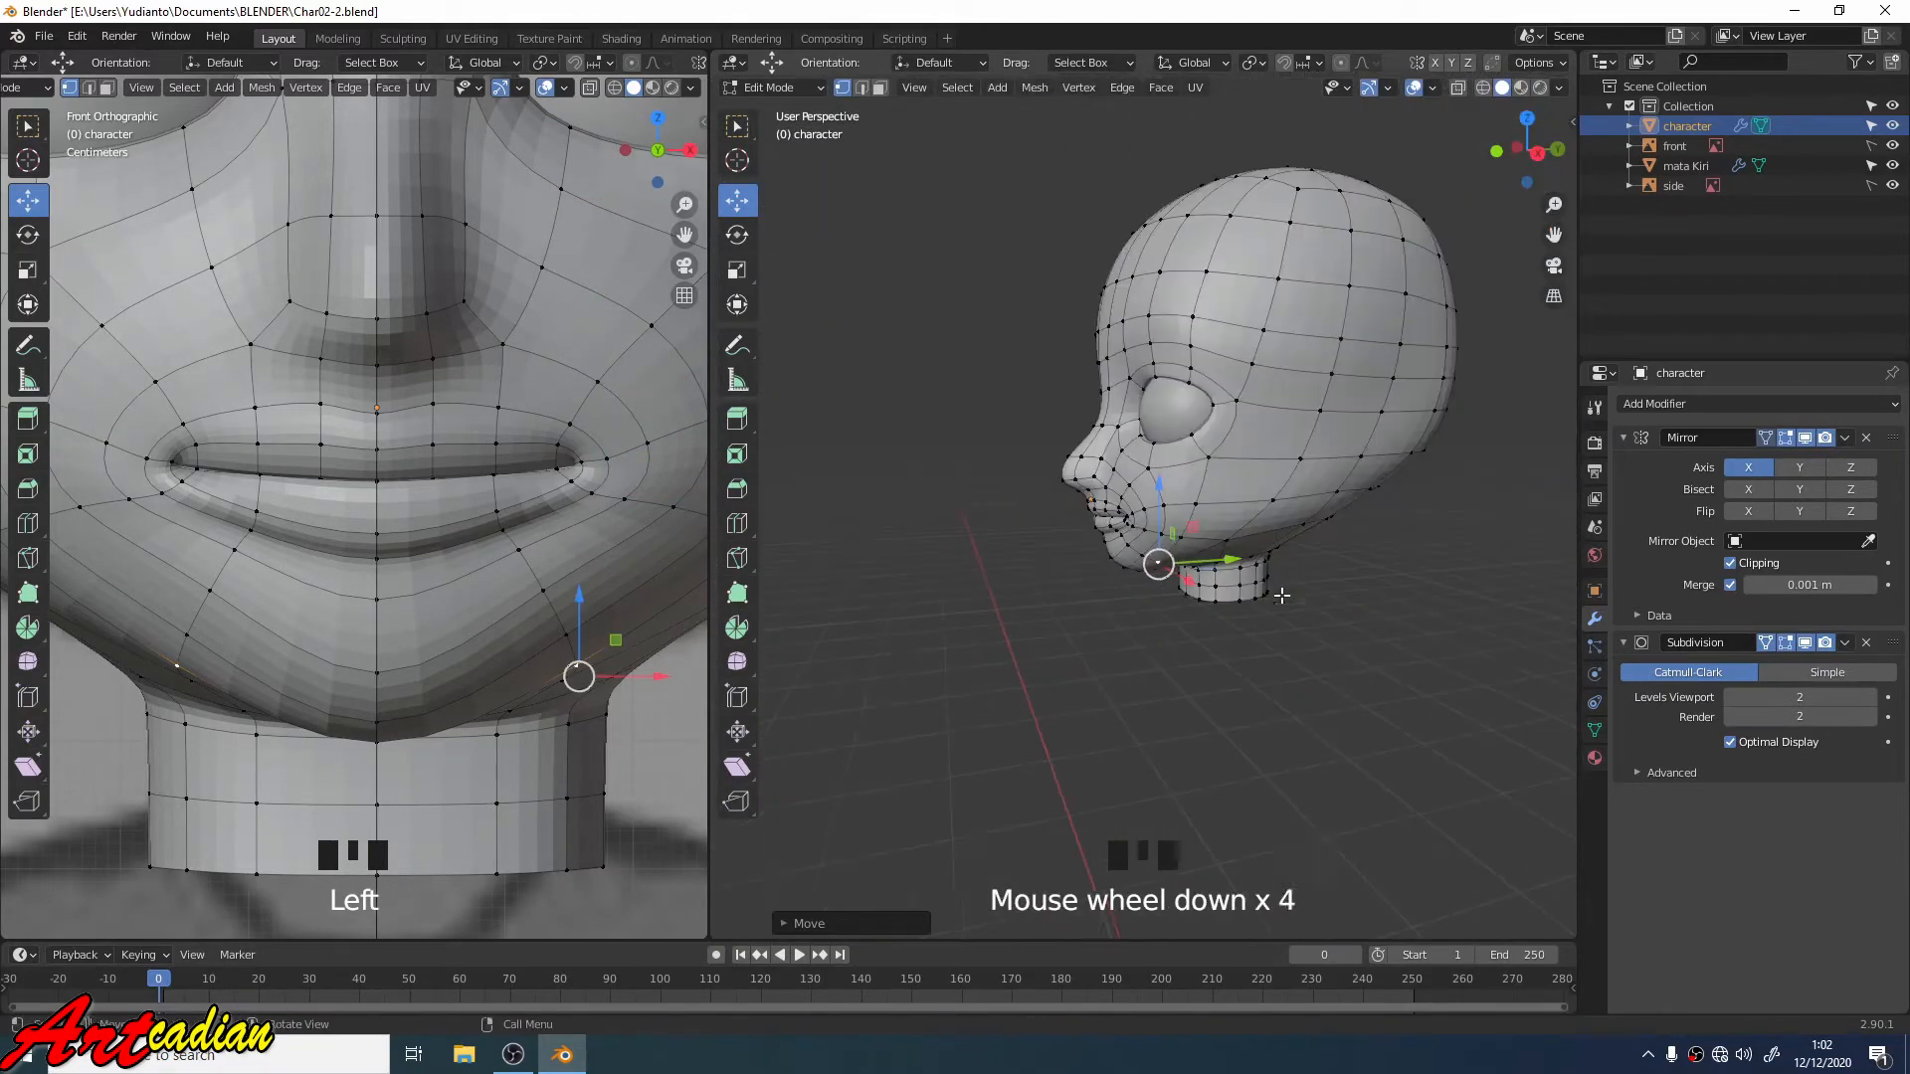
Step: Examine the head's shape and topology from the side, front and below, including the neck's open edge loop
{"action": "scroll", "coordinate": [409, 546], "scroll_direction": "down", "scroll_amount": 7}
{"action": "key", "text": "KP_3"}
{"action": "scroll", "coordinate": [1156, 608], "scroll_direction": "up", "scroll_amount": 4}
{"action": "scroll", "coordinate": [1156, 609], "scroll_direction": "down", "scroll_amount": 3}
{"action": "scroll", "coordinate": [1151, 640], "scroll_direction": "down", "scroll_amount": 3}
{"action": "scroll", "coordinate": [1011, 682], "scroll_direction": "up", "scroll_amount": 2}
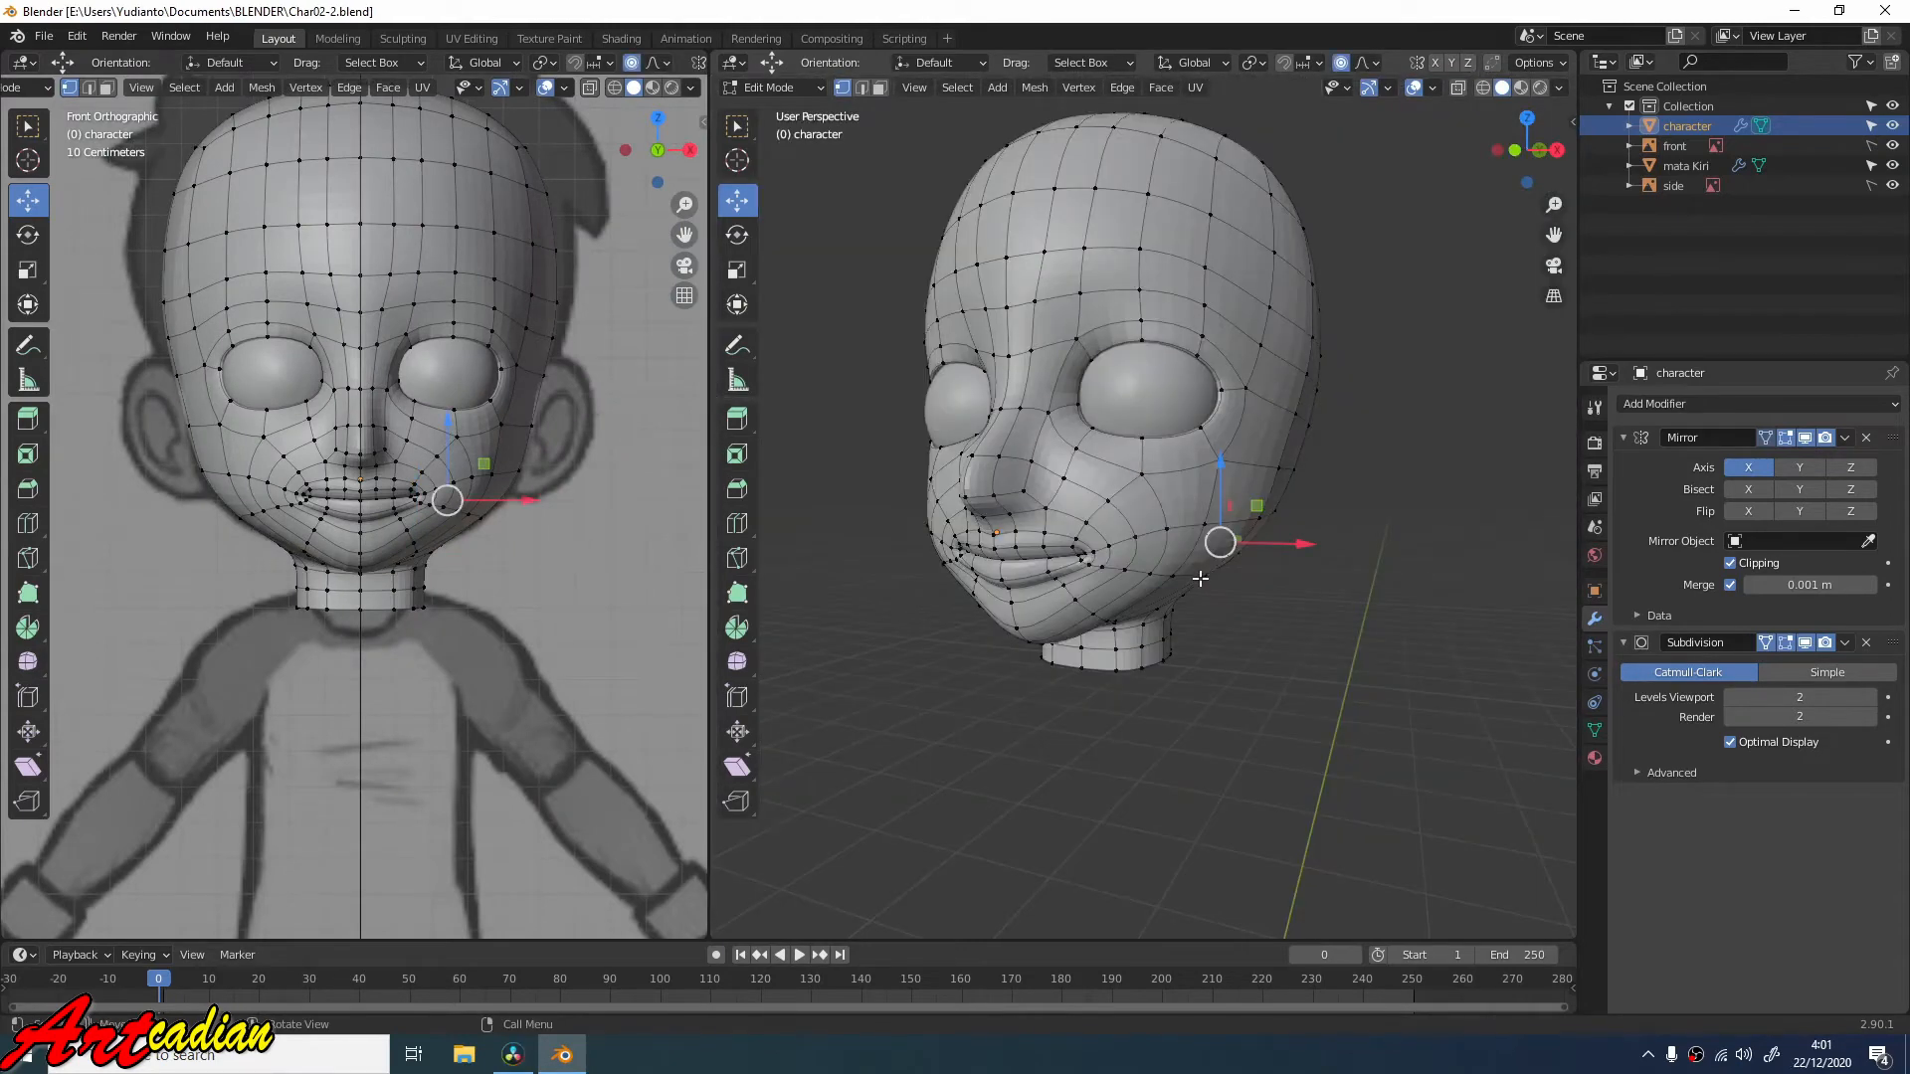
{"action": "mouse_move", "coordinate": [1201, 579]}
{"action": "middle_mouse_down"}
{"action": "mouse_move", "coordinate": [1151, 483]}
{"action": "mouse_move", "coordinate": [1174, 521]}
{"action": "middle_mouse_up"}
{"action": "left_click", "coordinate": [1253, 630]}
{"action": "middle_click_drag", "start_coordinate": [1236, 593], "coordinate": [1157, 599]}
{"action": "left_click", "coordinate": [1098, 643], "text": "alt"}
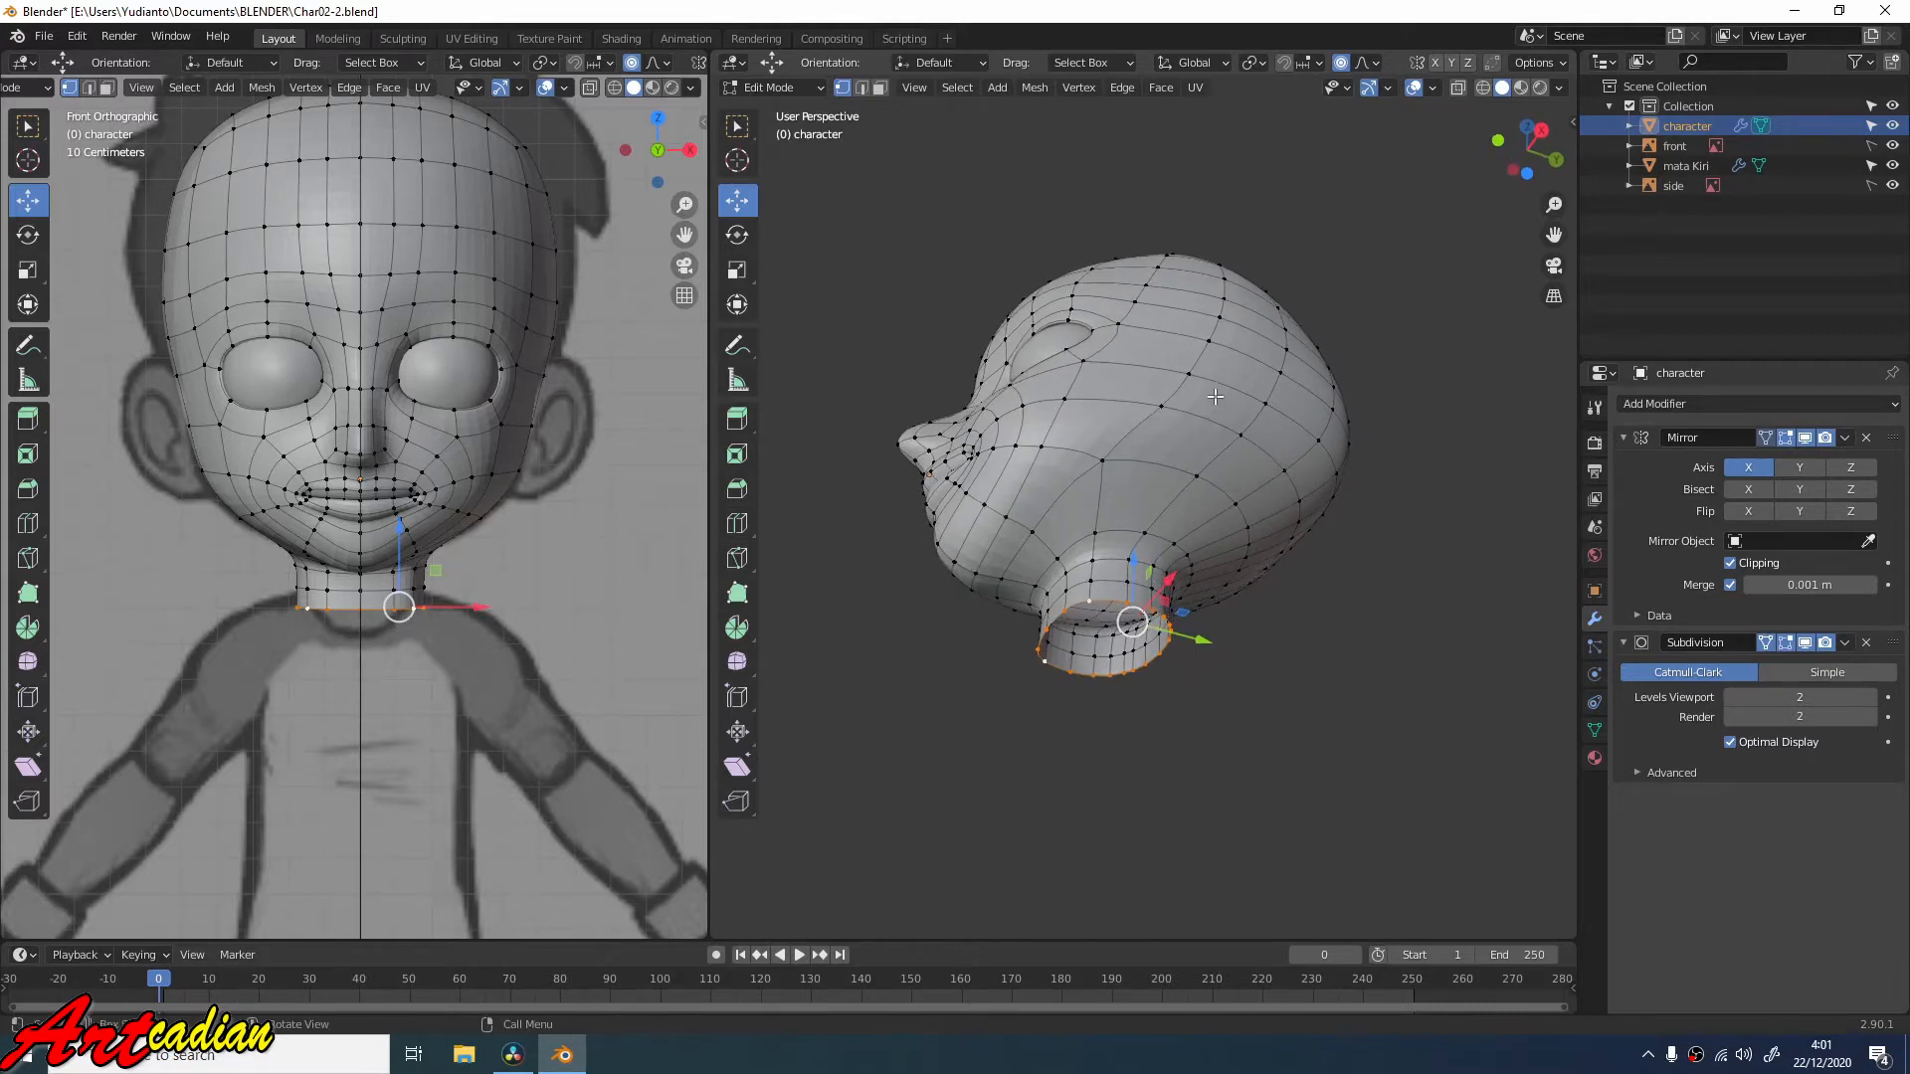
{"action": "mouse_move", "coordinate": [1203, 418]}
{"action": "middle_mouse_down"}
{"action": "mouse_move", "coordinate": [1283, 542]}
{"action": "mouse_move", "coordinate": [1327, 553]}
{"action": "middle_mouse_up"}
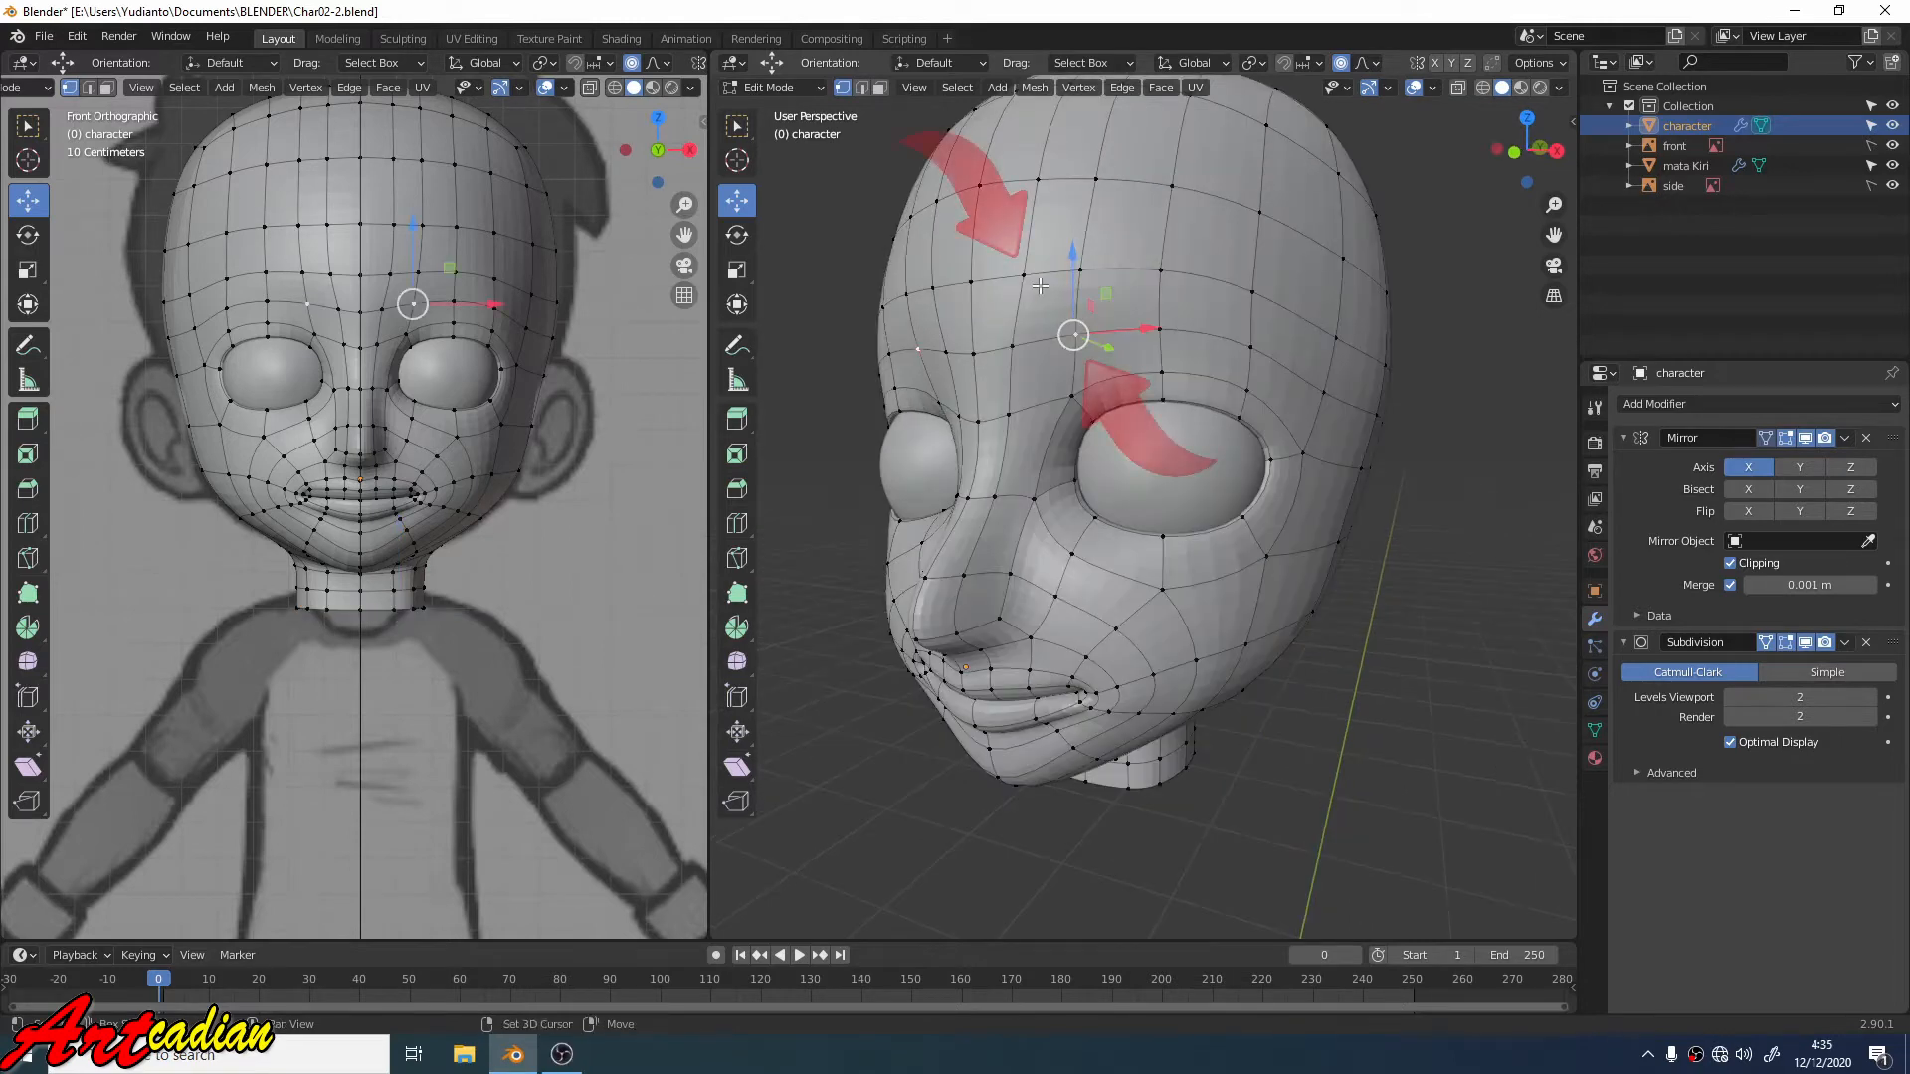
Step: Merge the two forehead vertices above the inner corner of the eye at their center
{"action": "key", "text": "m"}
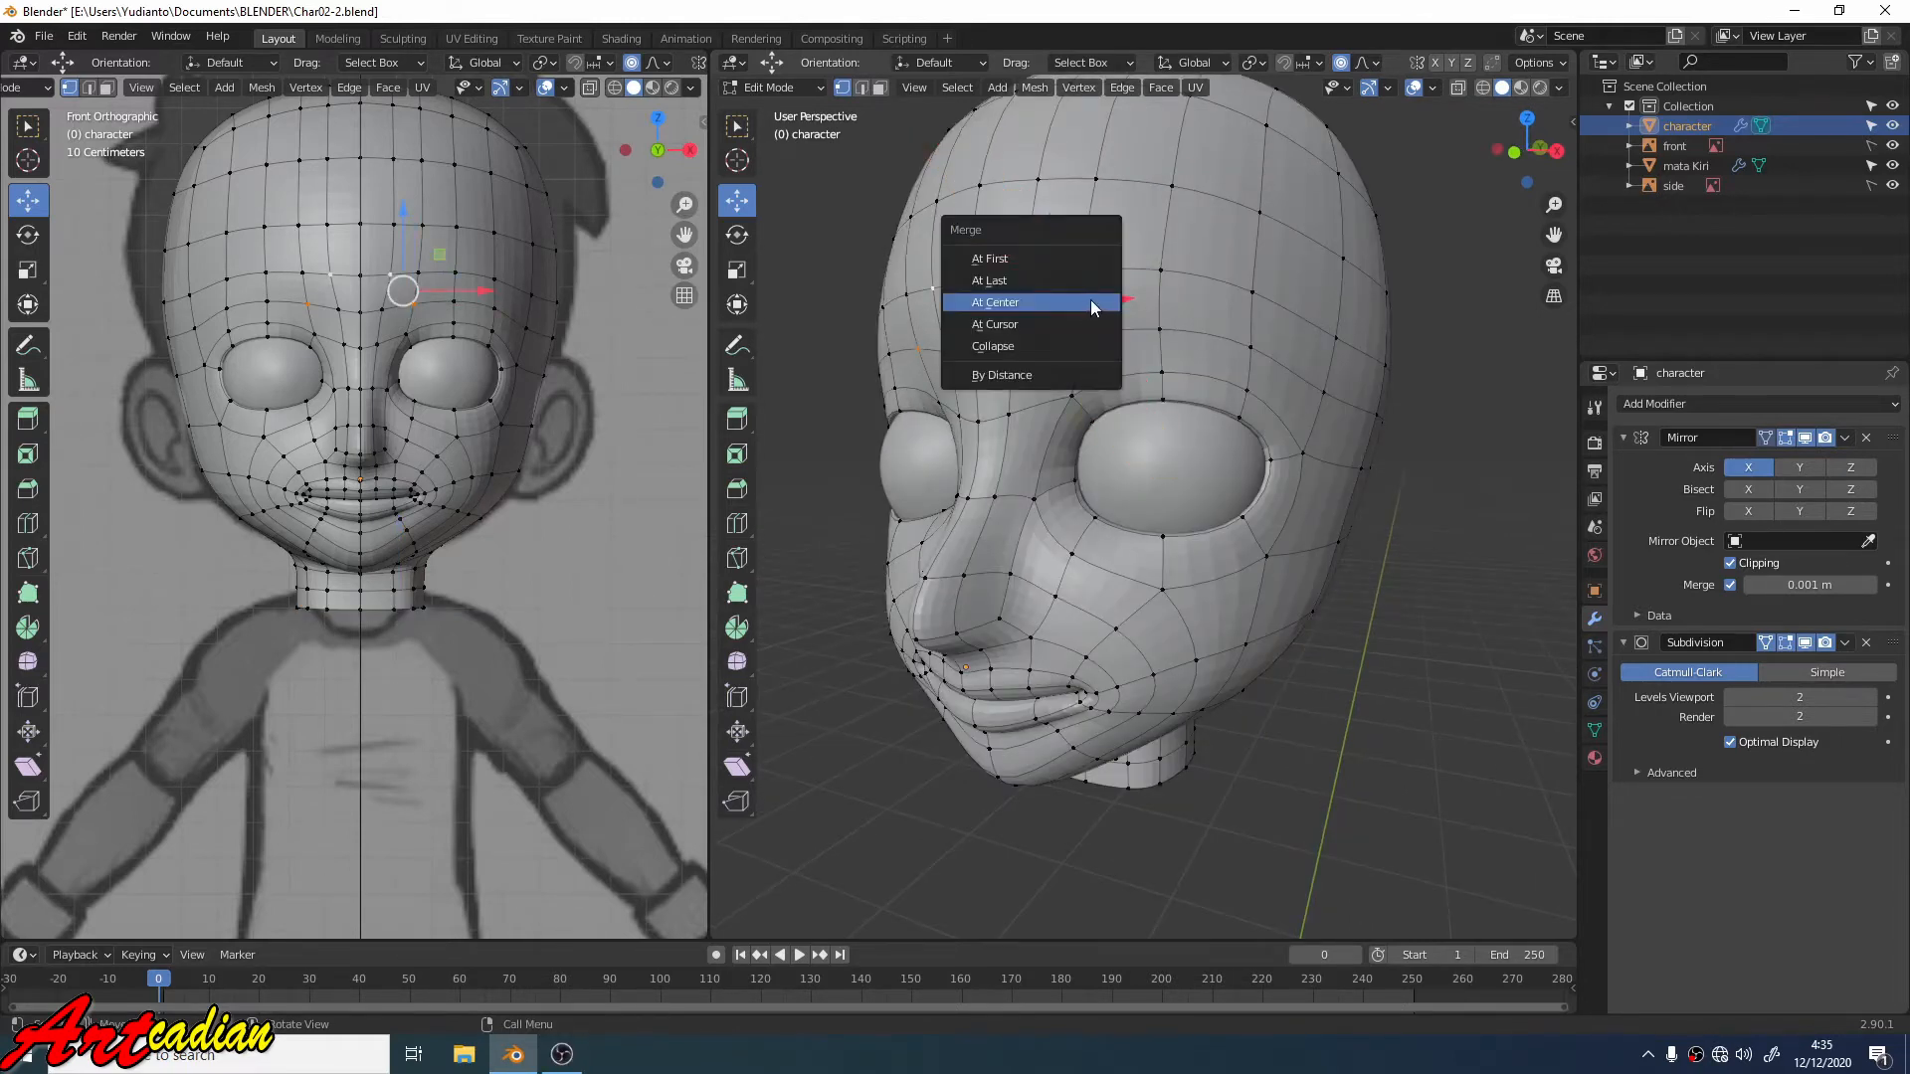
{"action": "left_click", "coordinate": [1091, 308]}
{"action": "middle_click_drag", "start_coordinate": [1096, 376], "coordinate": [1065, 430]}
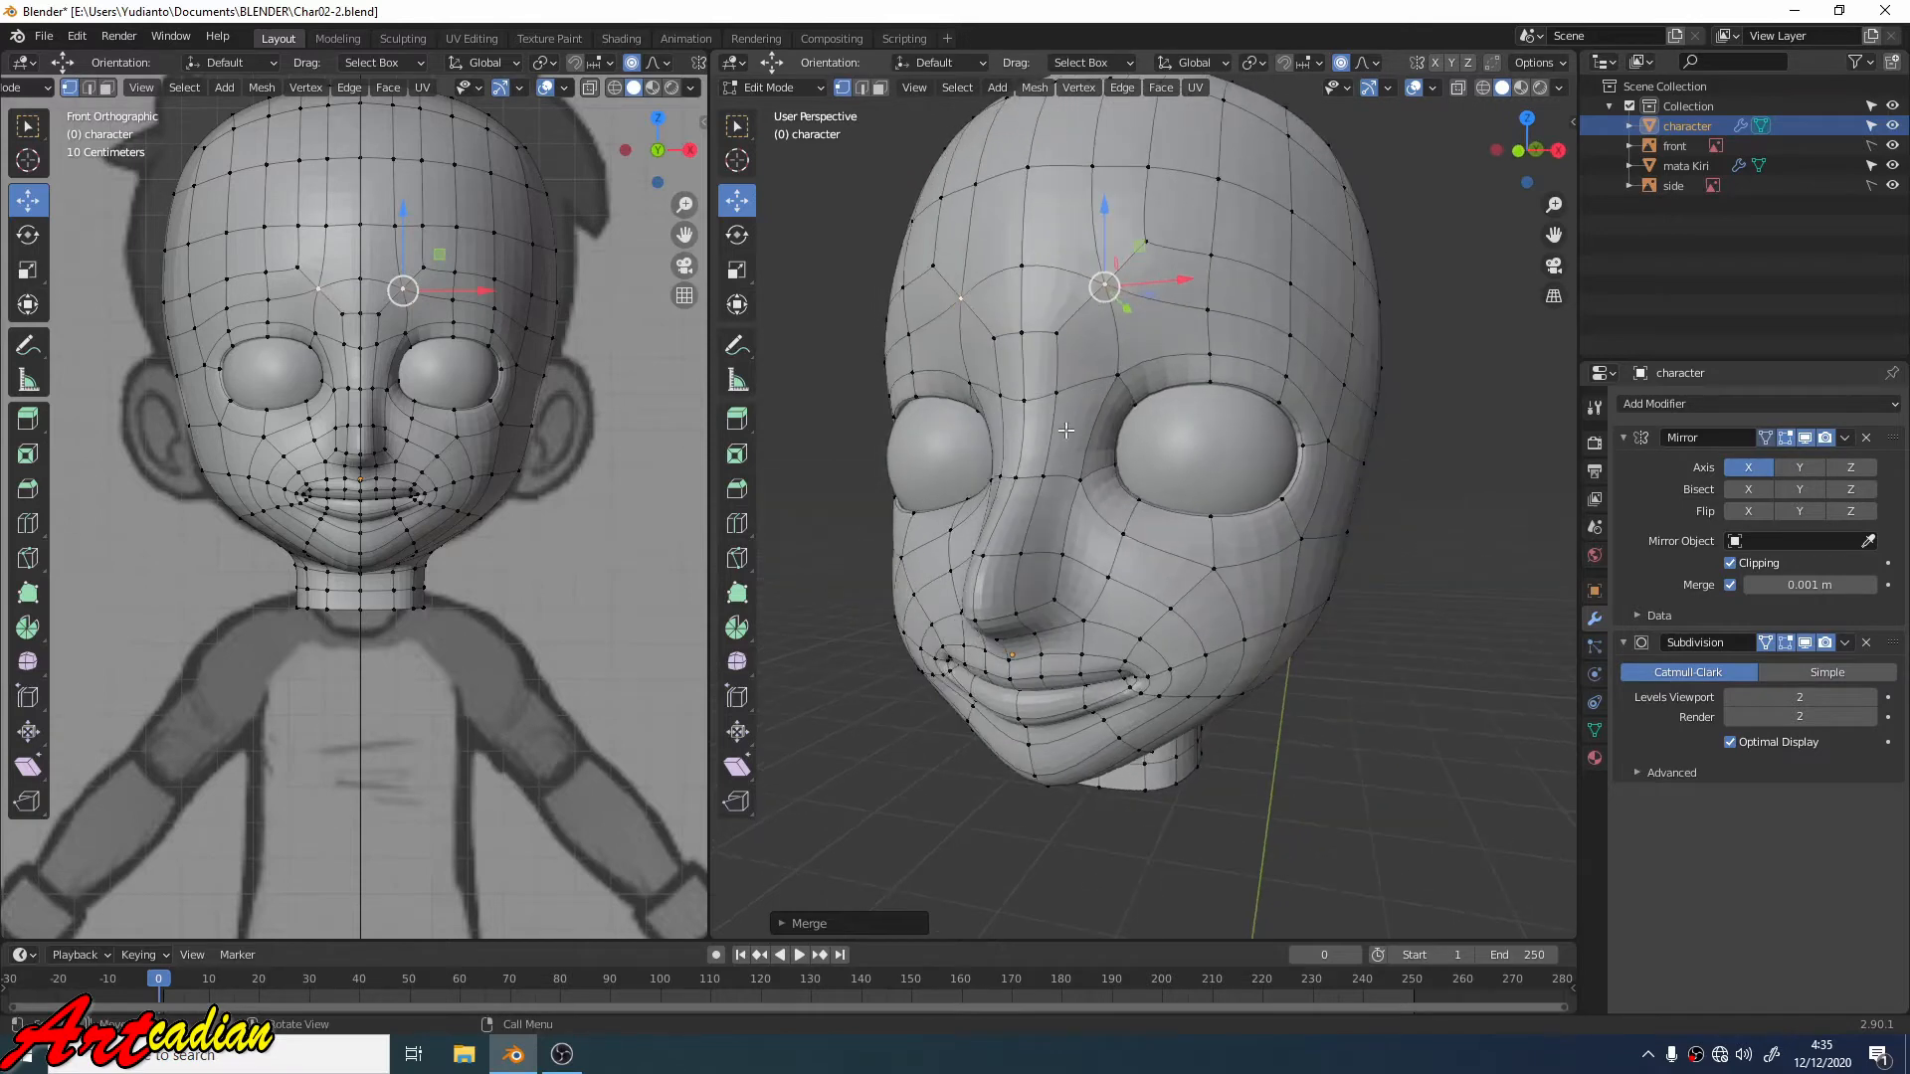
Step: Dissolve the horizontal edge loop across the side of the forehead and the vertical loop rising from the merged brow vertex
{"action": "left_click", "coordinate": [1154, 319], "text": "alt"}
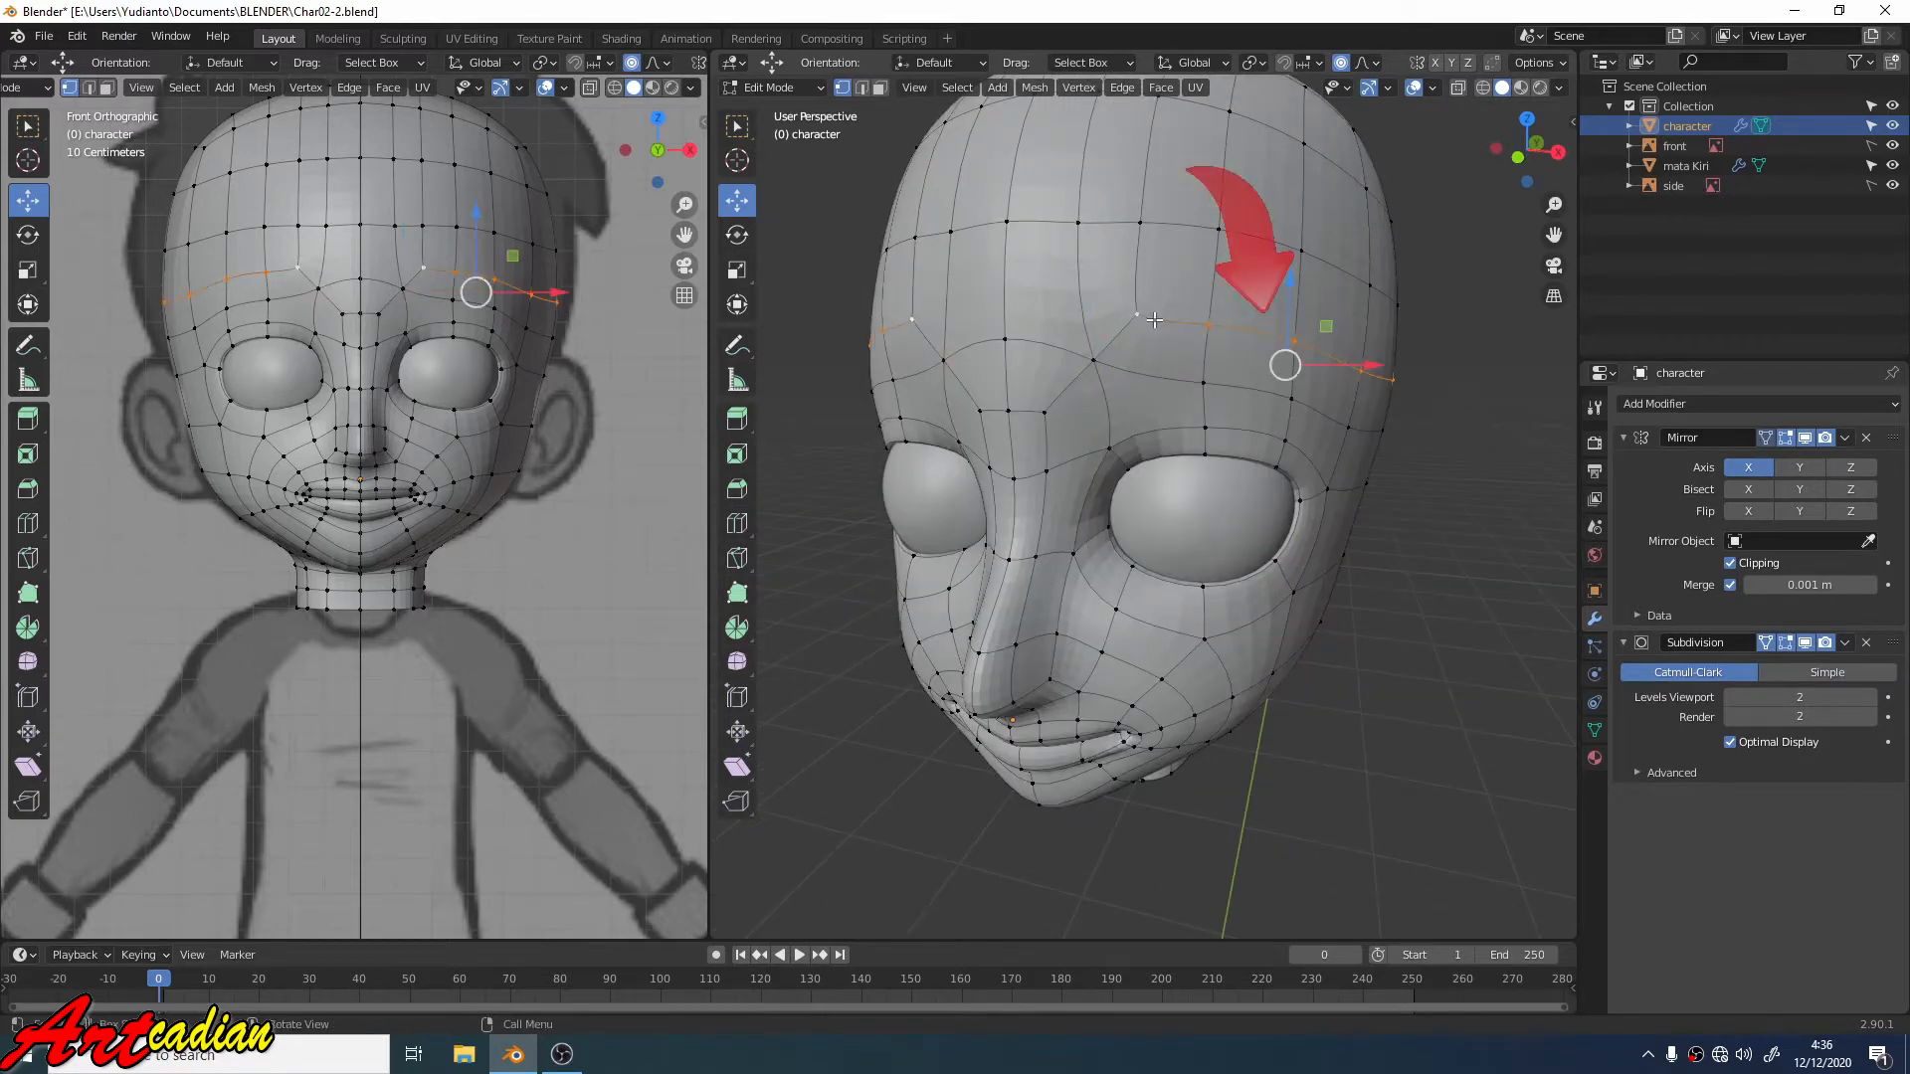
{"action": "key", "text": "x"}
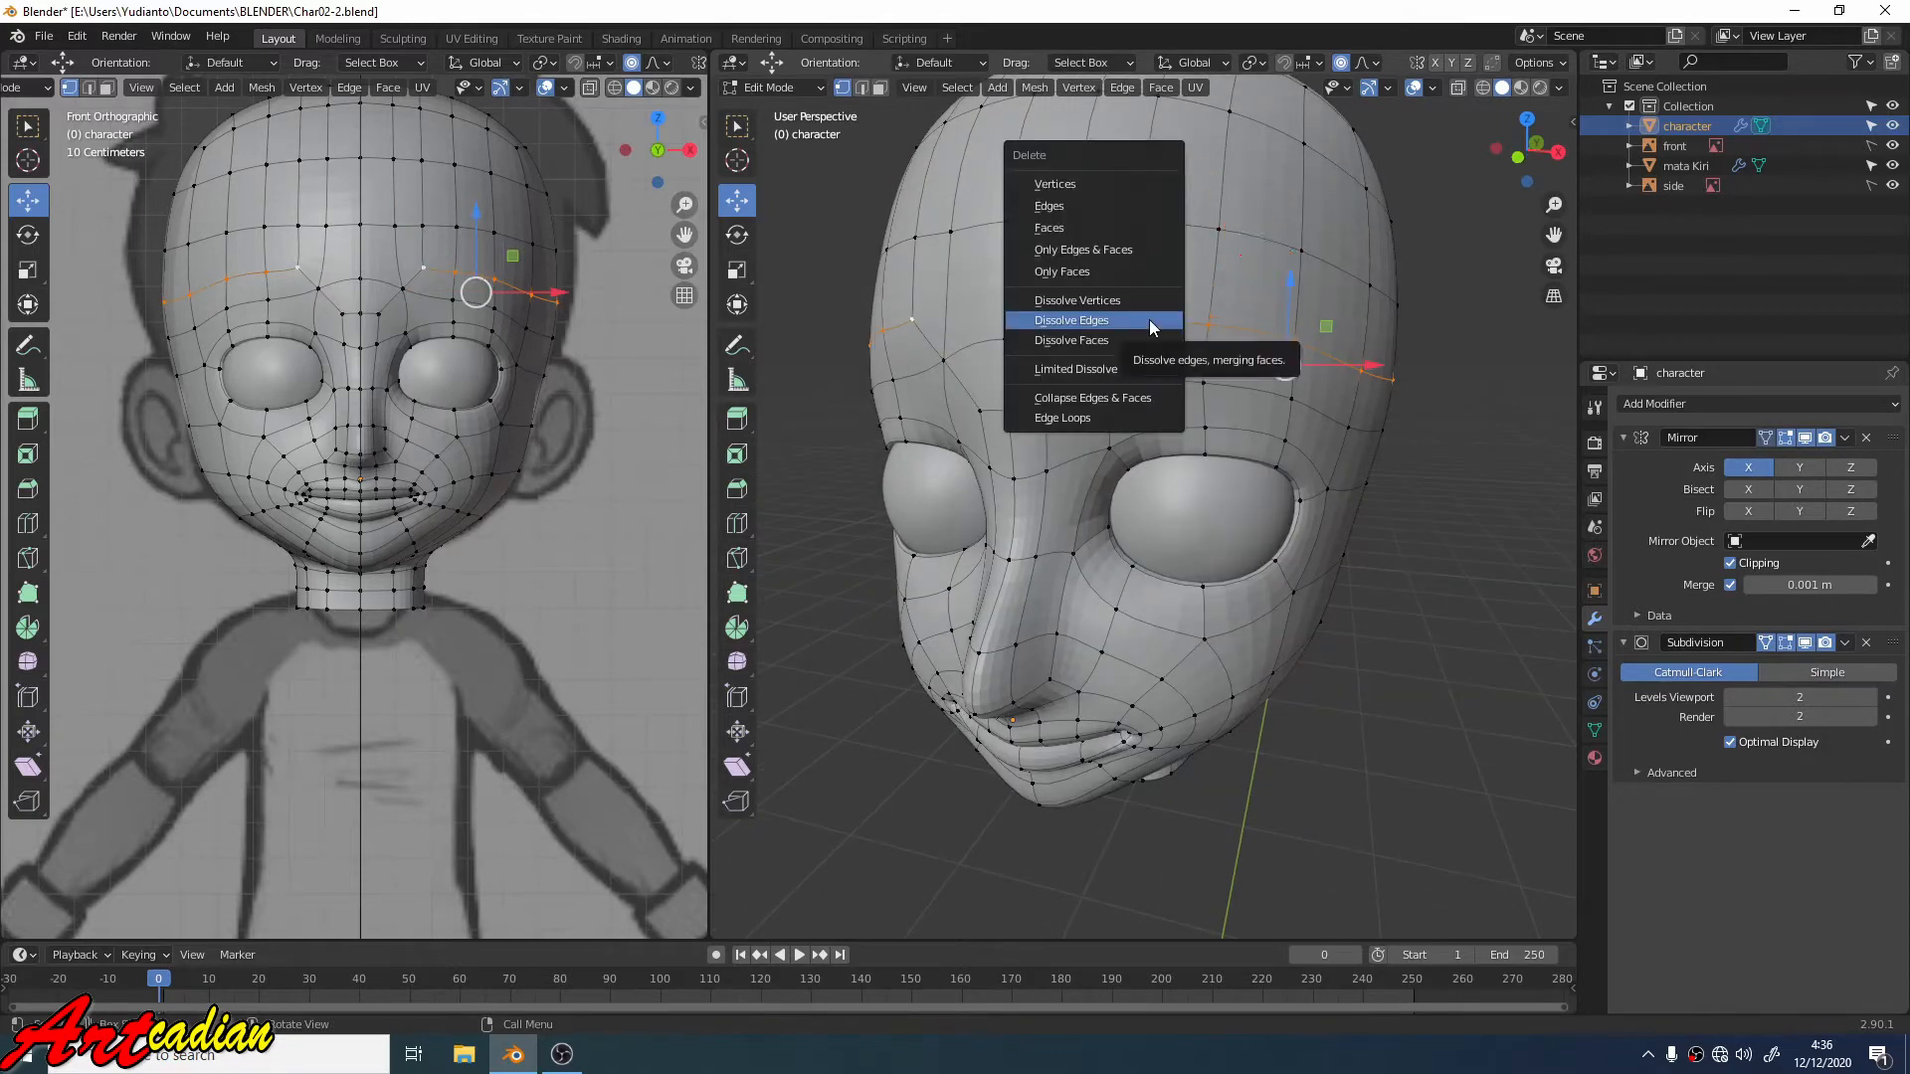
{"action": "left_click", "coordinate": [1149, 319]}
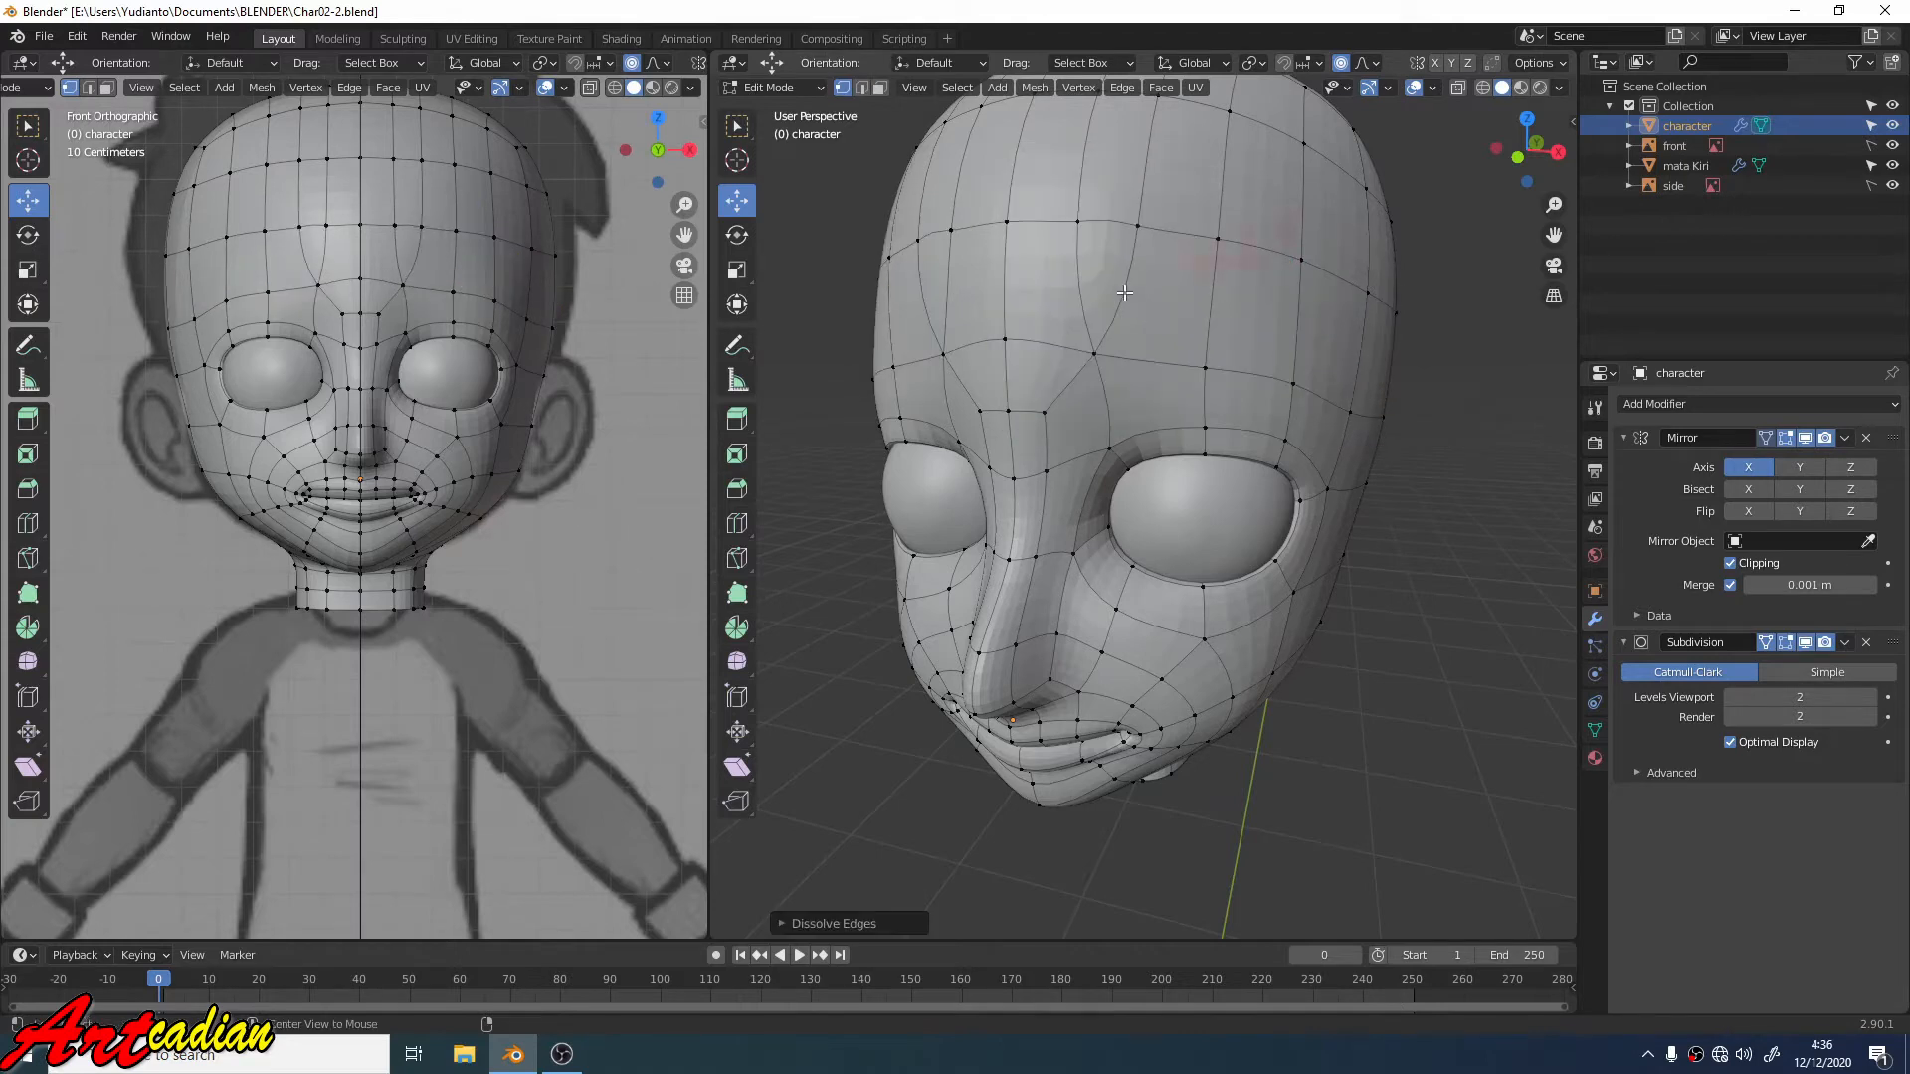
{"action": "left_click", "coordinate": [1124, 291], "text": "alt"}
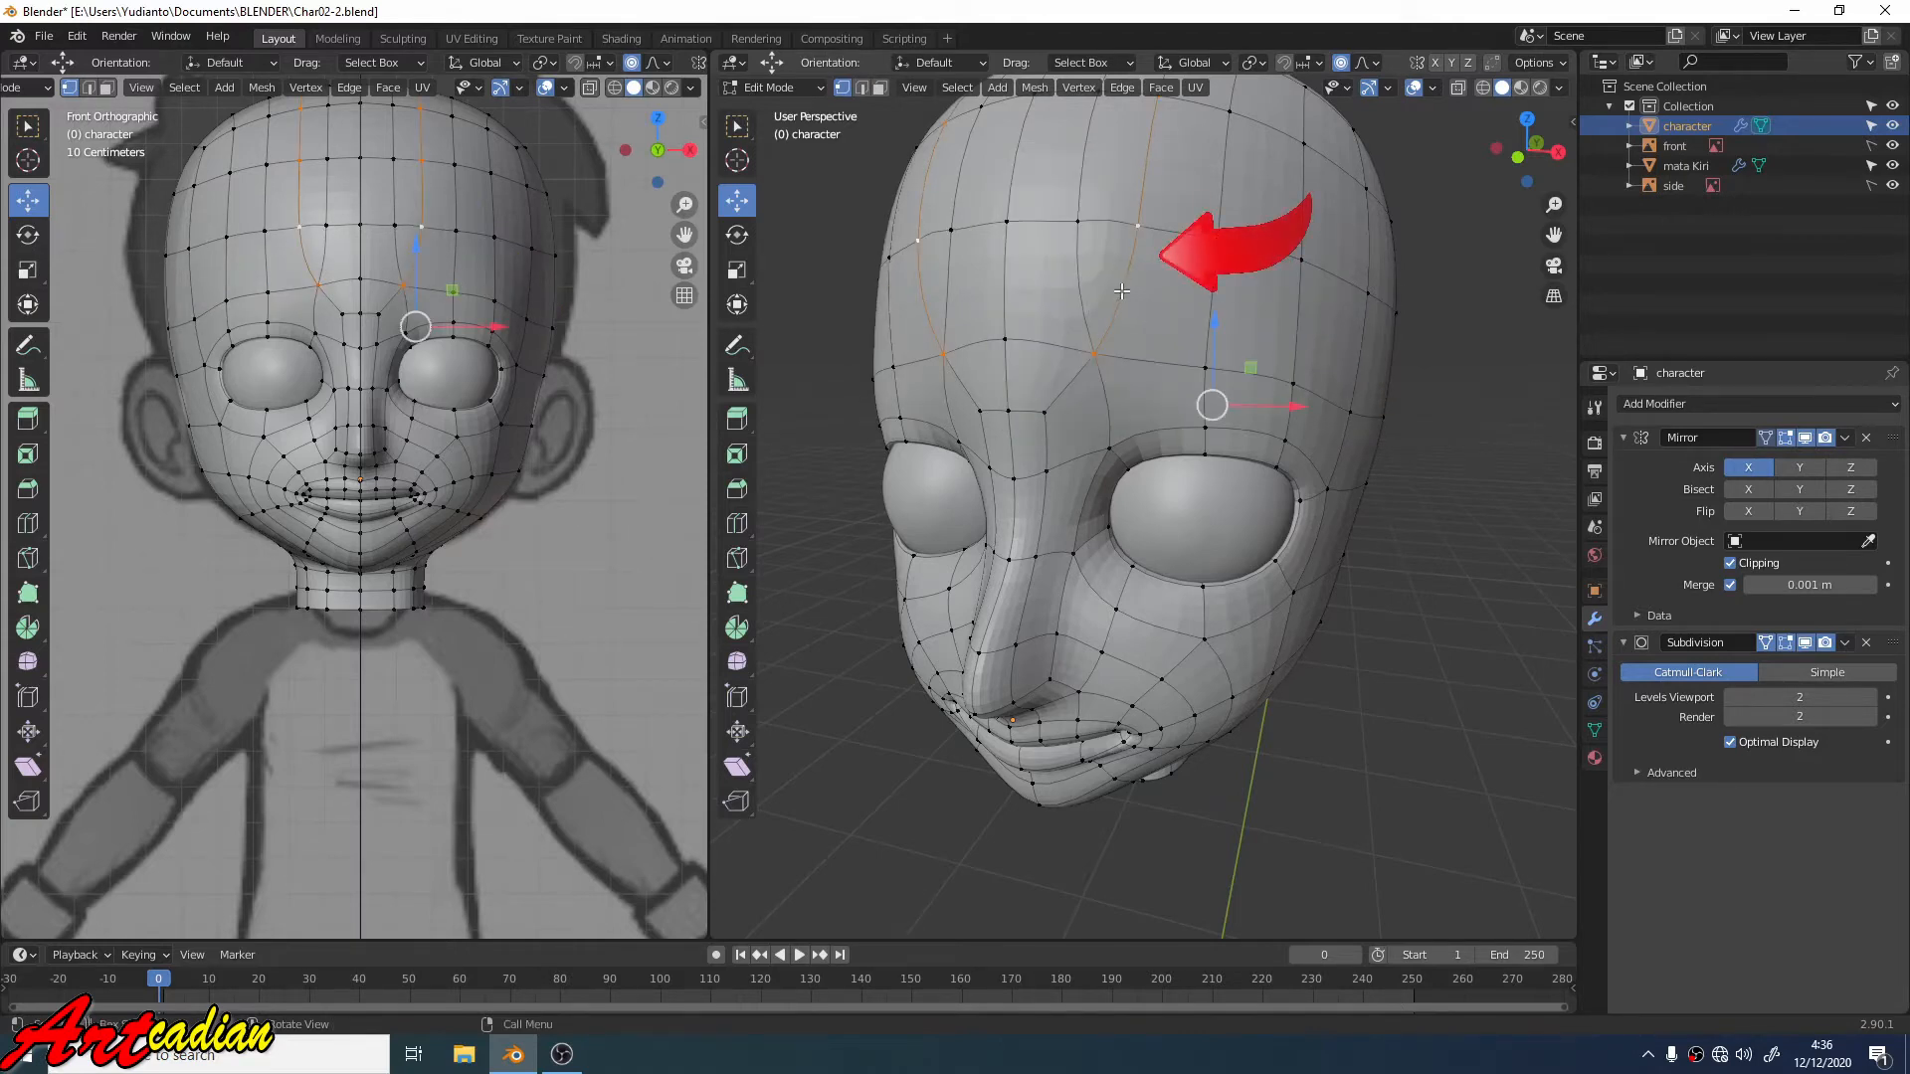
{"action": "key", "text": "x"}
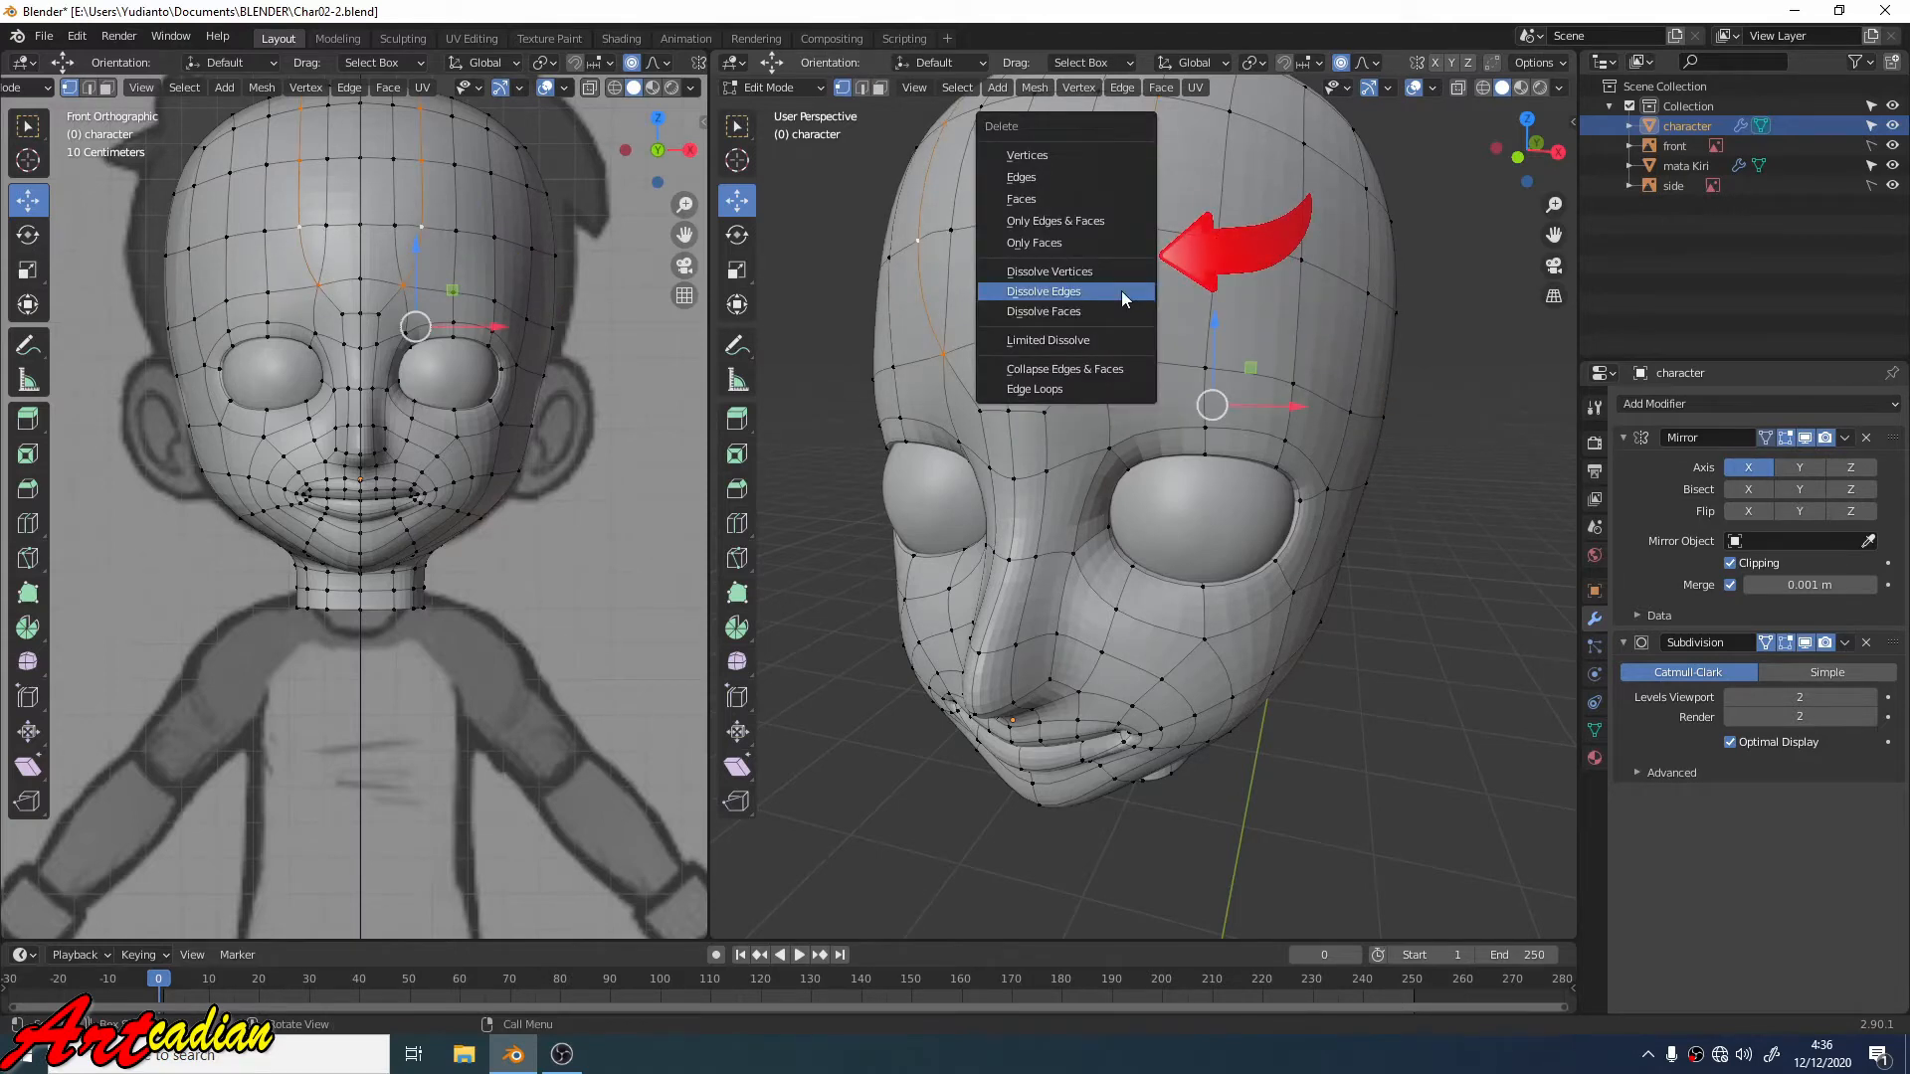
{"action": "left_click", "coordinate": [1122, 293]}
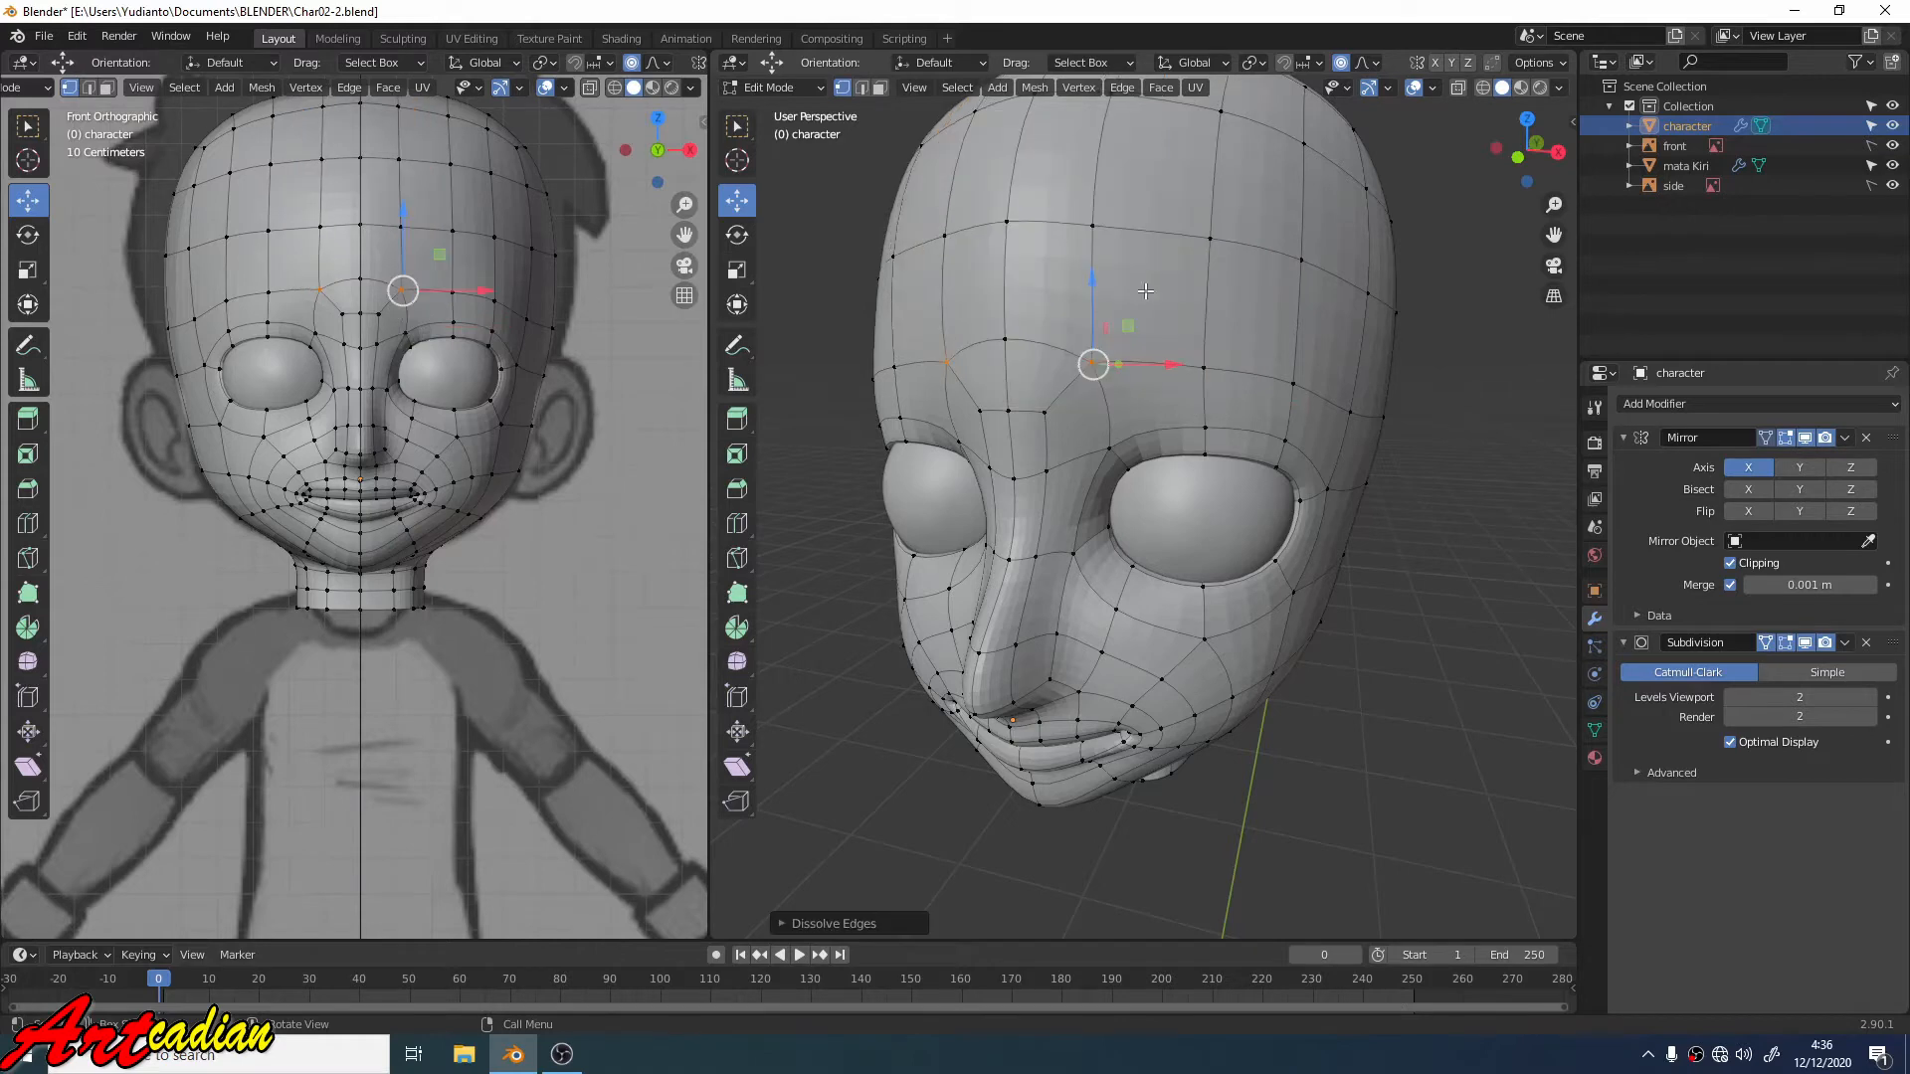
Step: Merge the two diagonal vertices on the upper side of the head at their center
{"action": "mouse_move", "coordinate": [1143, 390]}
{"action": "middle_mouse_down"}
{"action": "mouse_move", "coordinate": [1039, 396]}
{"action": "mouse_move", "coordinate": [1141, 400]}
{"action": "mouse_move", "coordinate": [1139, 455]}
{"action": "mouse_move", "coordinate": [1136, 361]}
{"action": "middle_mouse_up"}
{"action": "scroll", "coordinate": [1140, 373], "scroll_direction": "up", "scroll_amount": 1}
{"action": "scroll", "coordinate": [1136, 361], "scroll_direction": "up", "scroll_amount": 1}
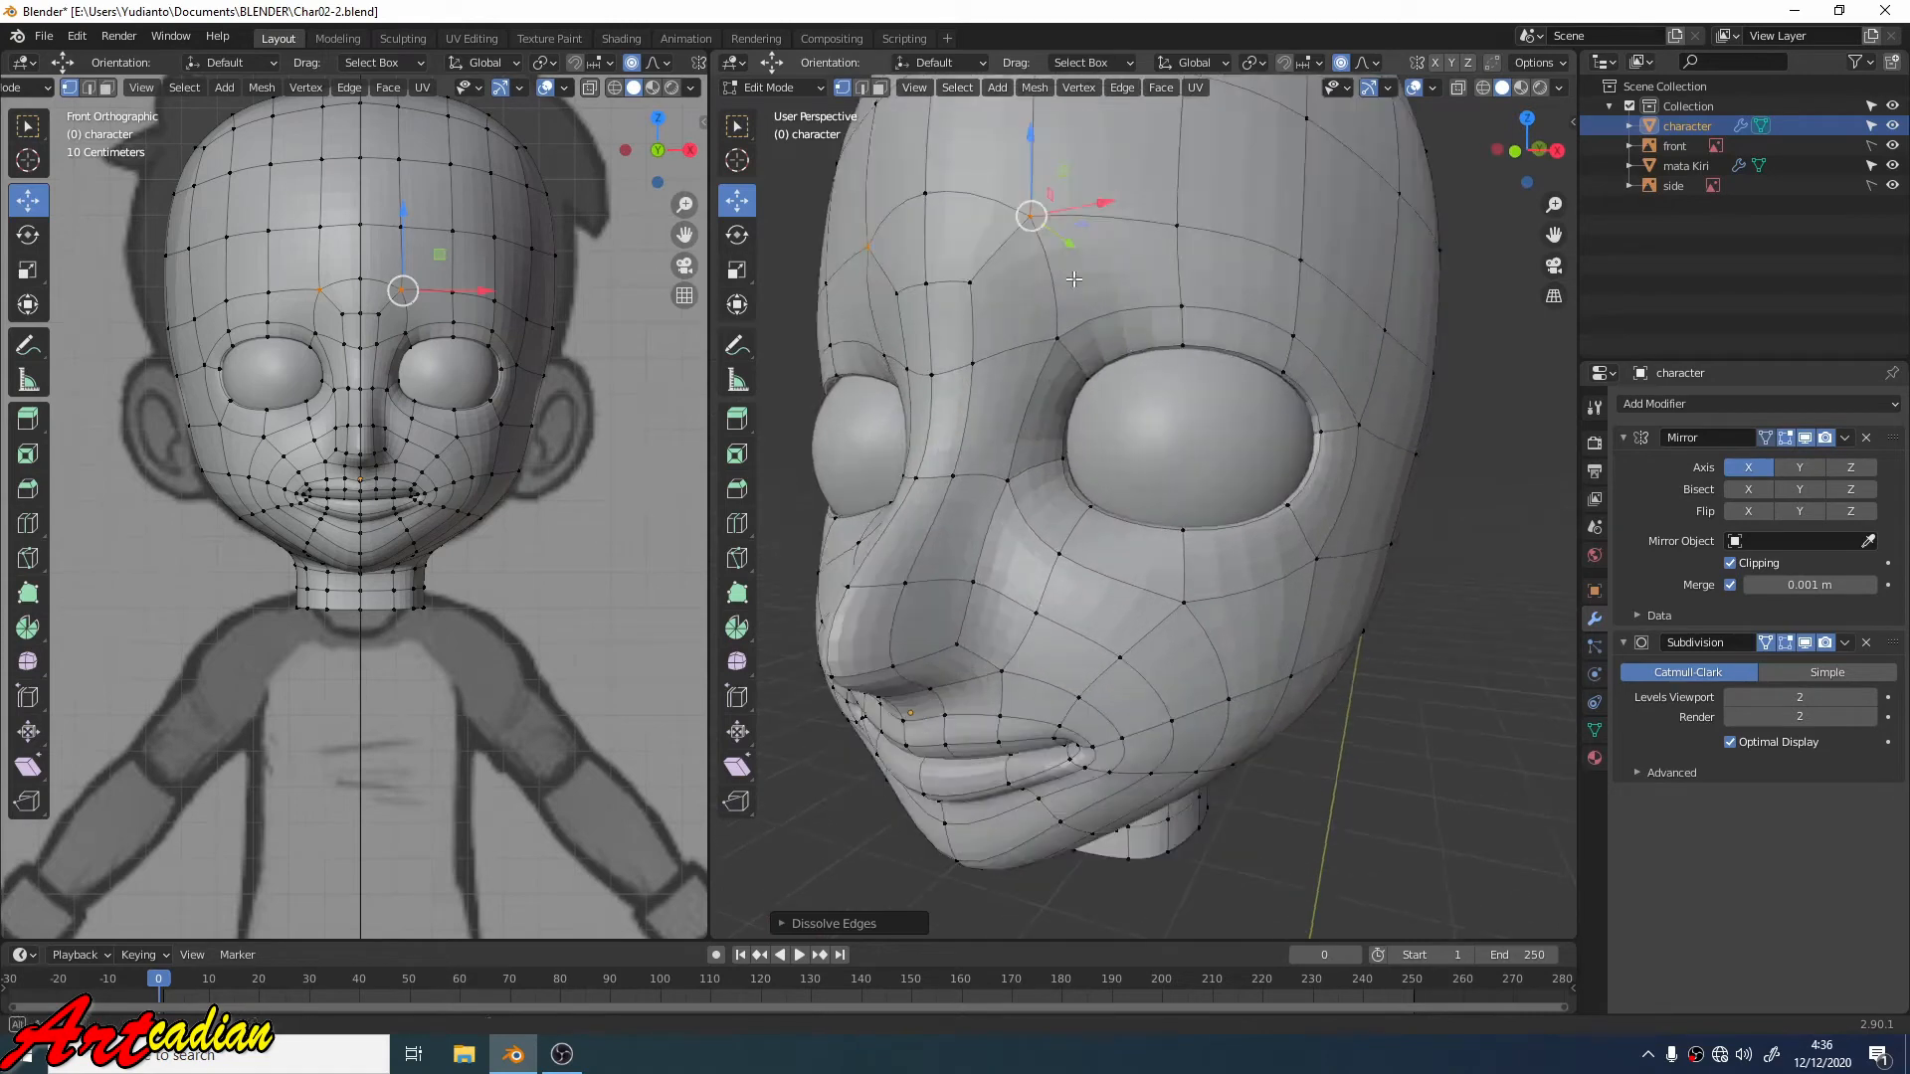
{"action": "middle_click_drag", "start_coordinate": [1073, 279], "coordinate": [1088, 288]}
{"action": "left_click_drag", "start_coordinate": [1060, 204], "coordinate": [1079, 249]}
{"action": "middle_click_drag", "start_coordinate": [1078, 248], "coordinate": [1178, 266]}
{"action": "left_click", "coordinate": [1179, 266]}
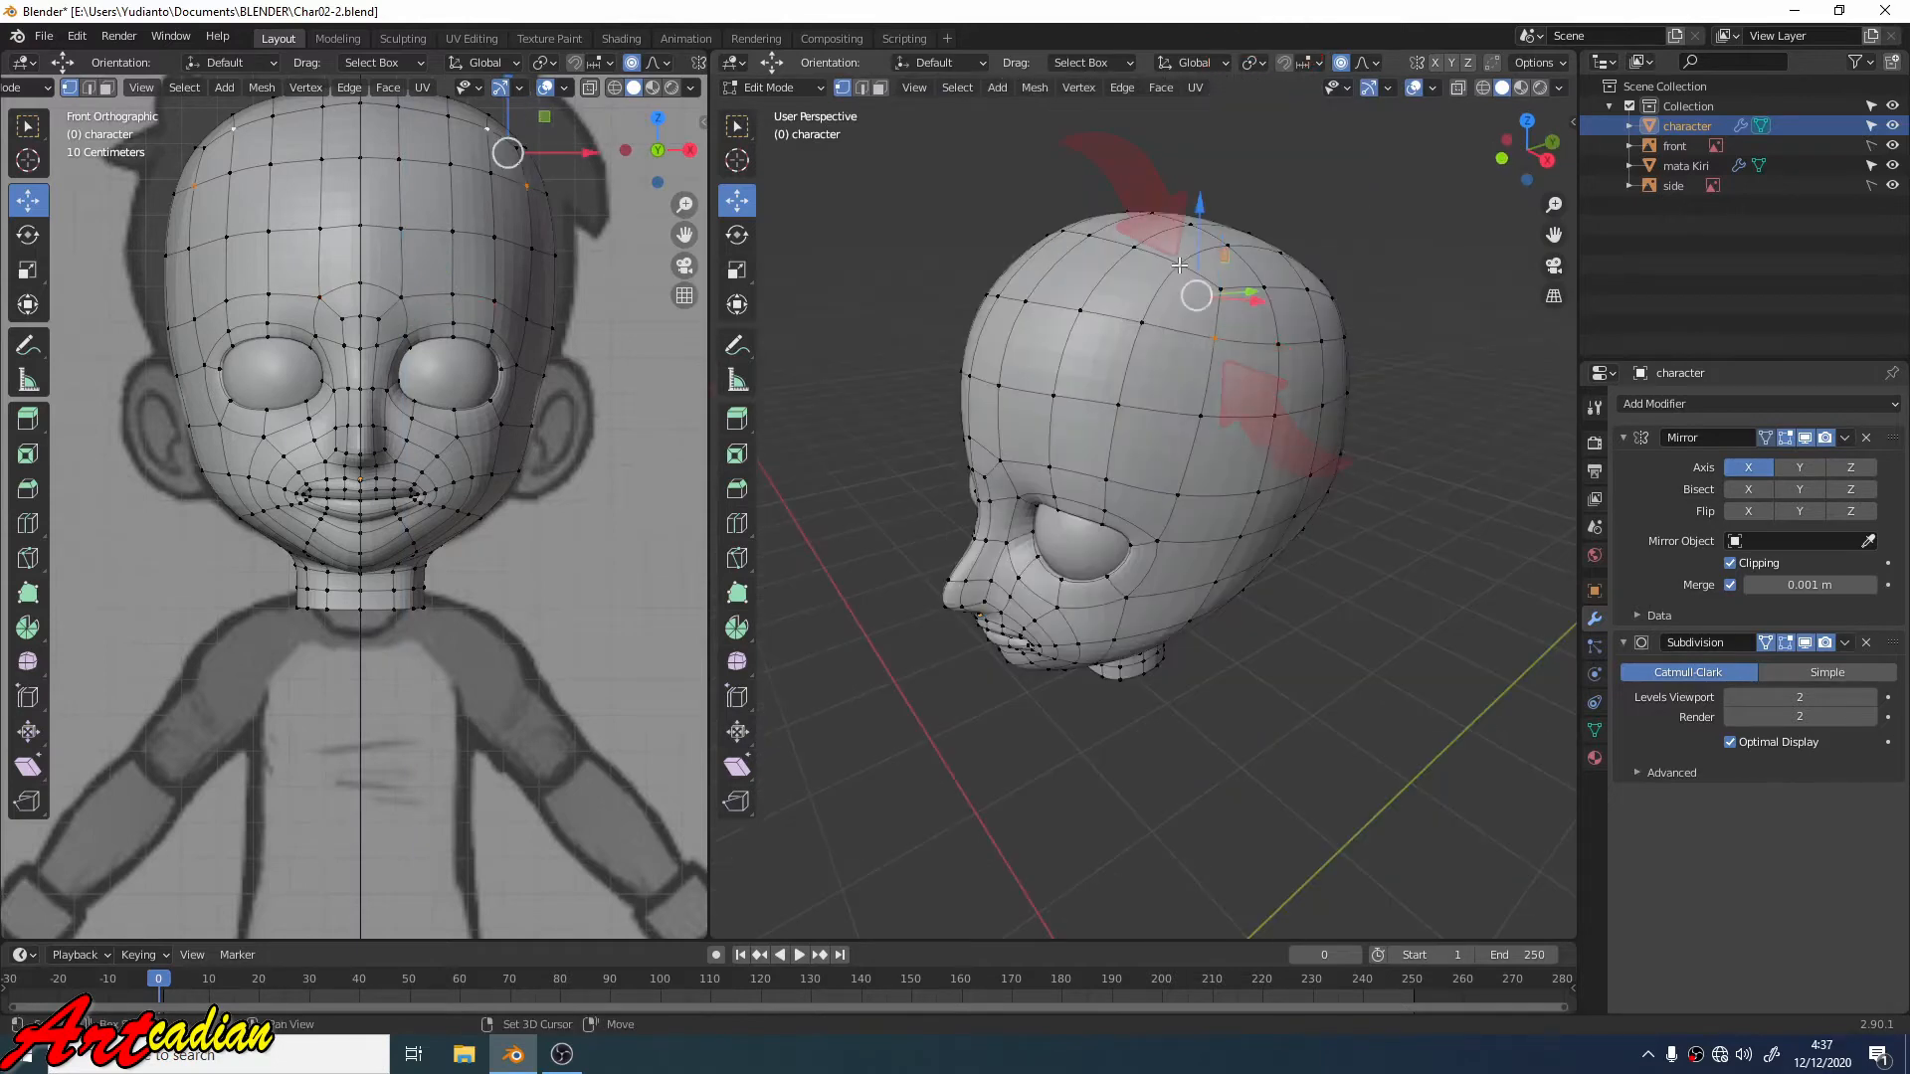
{"action": "key", "text": "m"}
{"action": "left_click", "coordinate": [1219, 369]}
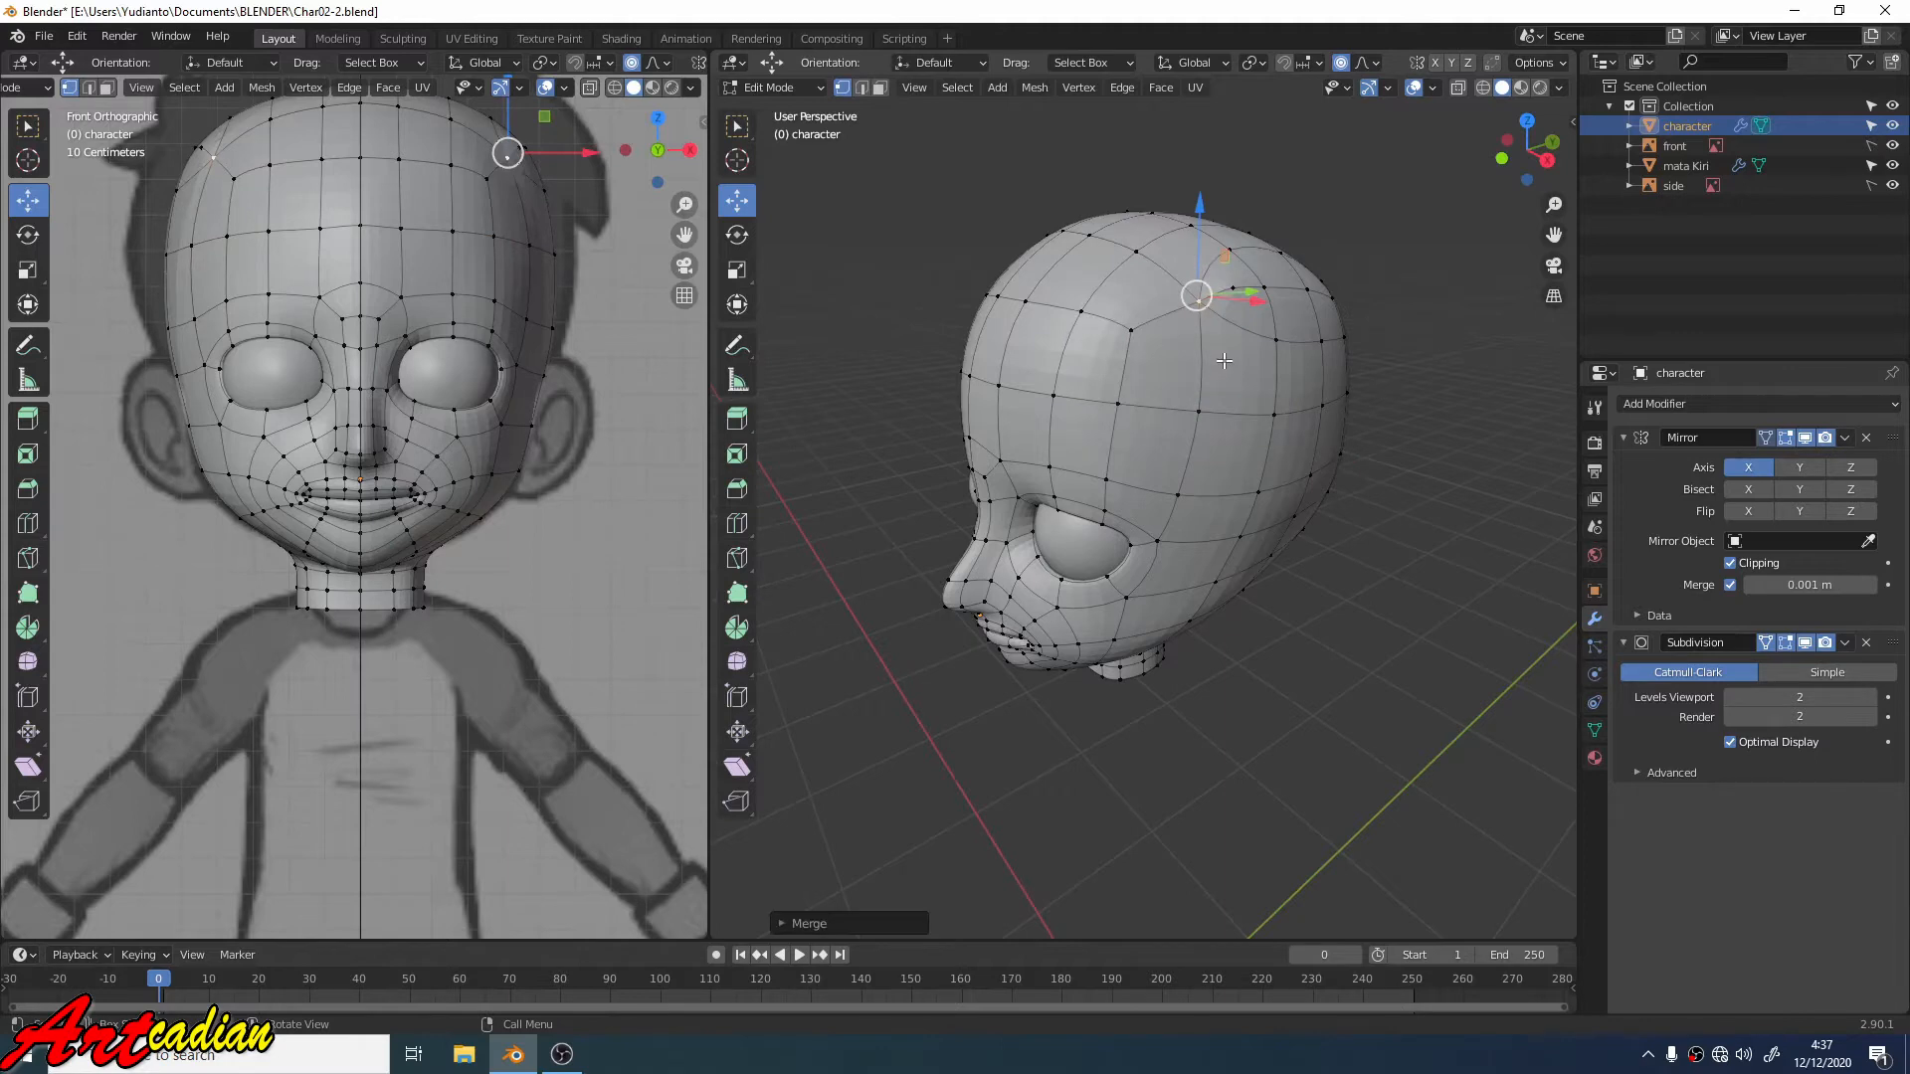
Step: Dissolve the vertical edge loop running down the rear side of the head to the neck
{"action": "middle_click_drag", "start_coordinate": [1224, 361], "coordinate": [919, 438]}
{"action": "left_click", "coordinate": [1170, 277], "text": "shift"}
{"action": "middle_click_drag", "start_coordinate": [1170, 278], "coordinate": [1219, 318]}
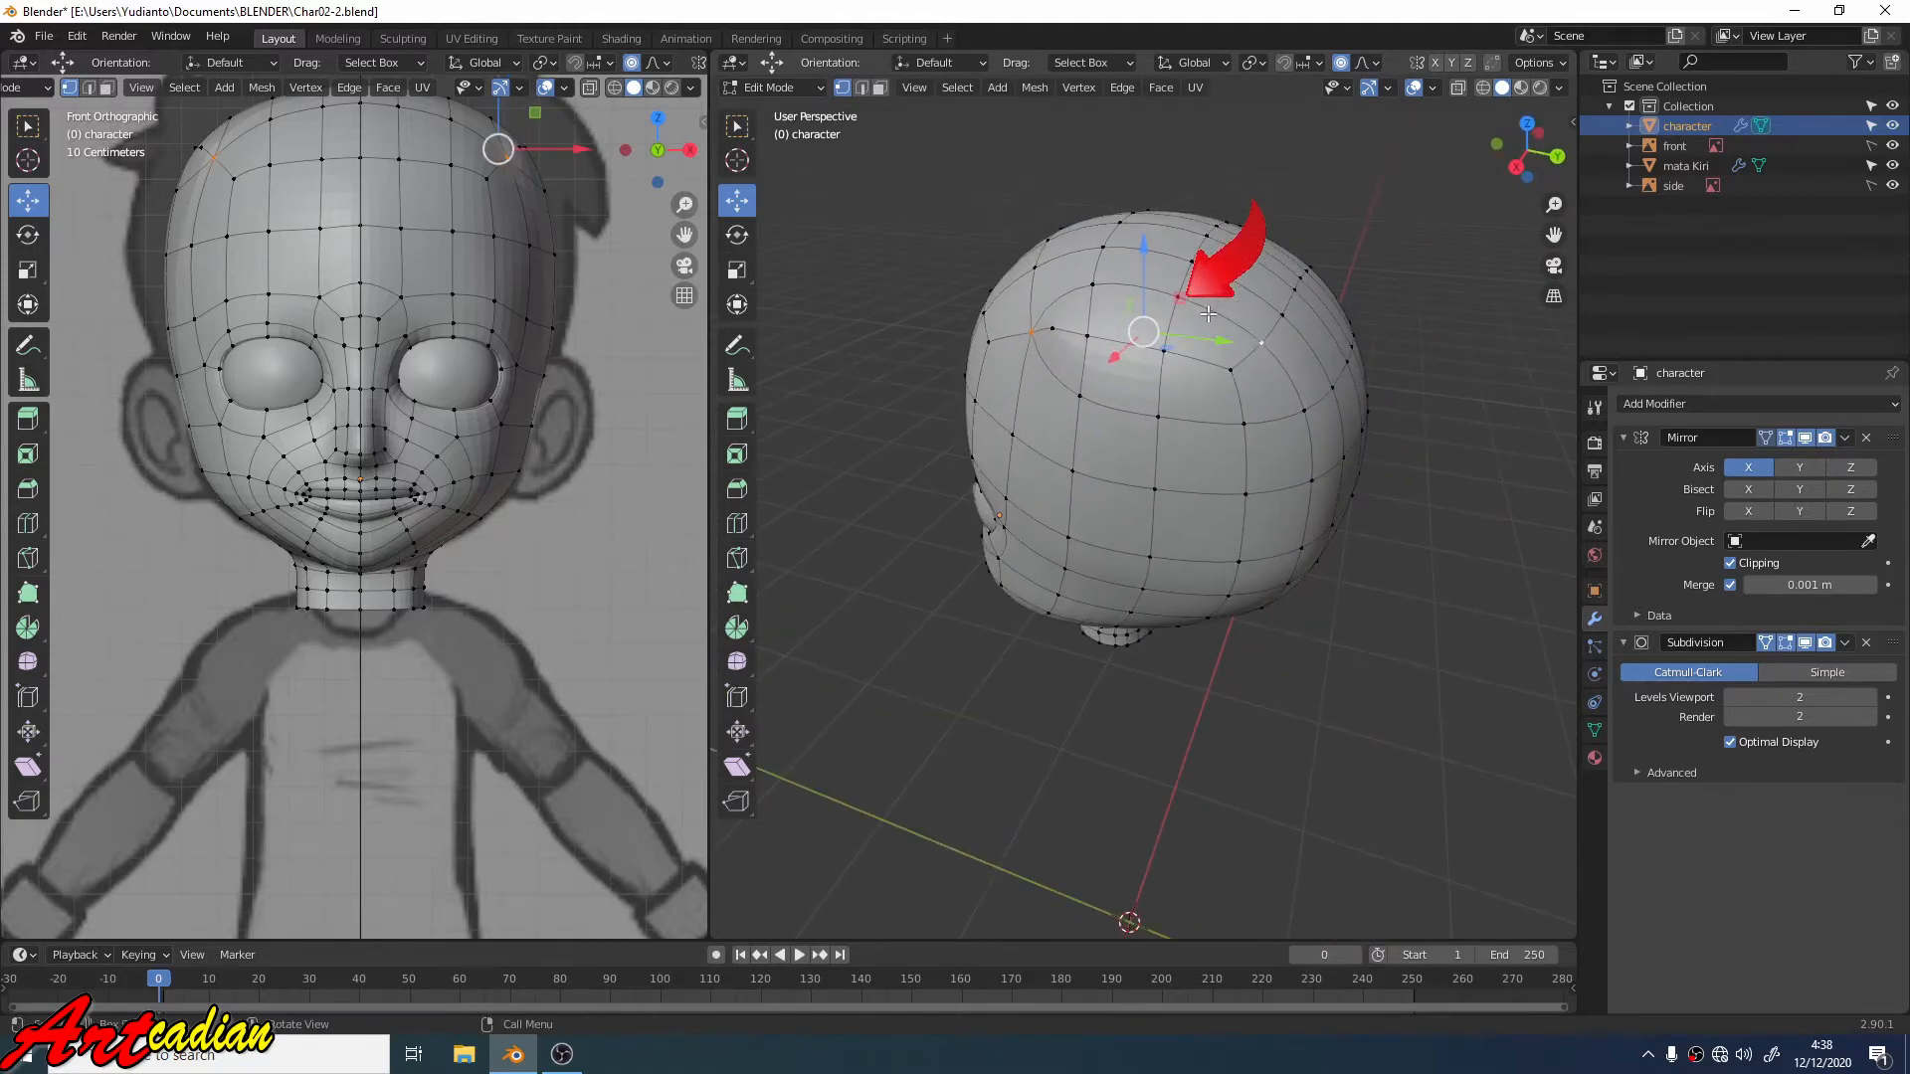
{"action": "key", "text": "x"}
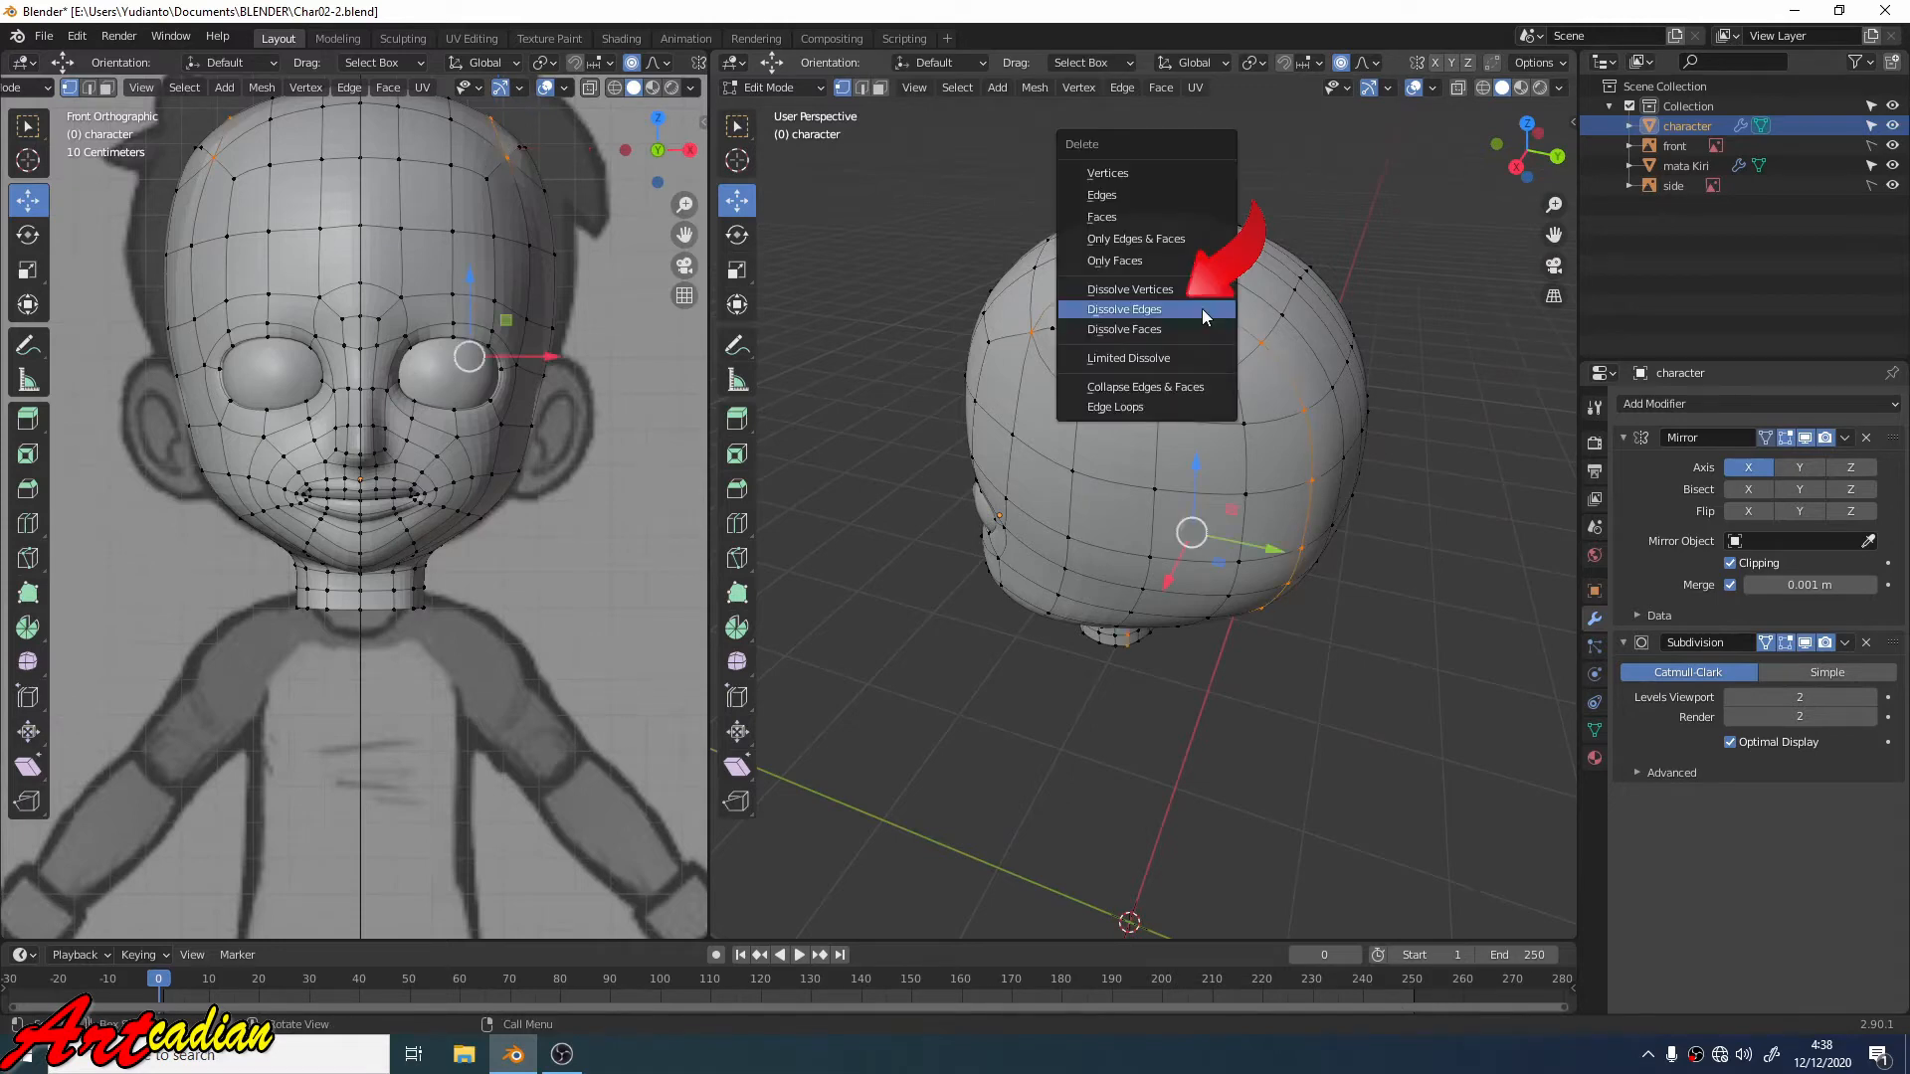
{"action": "left_click", "coordinate": [1204, 316]}
{"action": "middle_click_drag", "start_coordinate": [1203, 316], "coordinate": [1247, 341]}
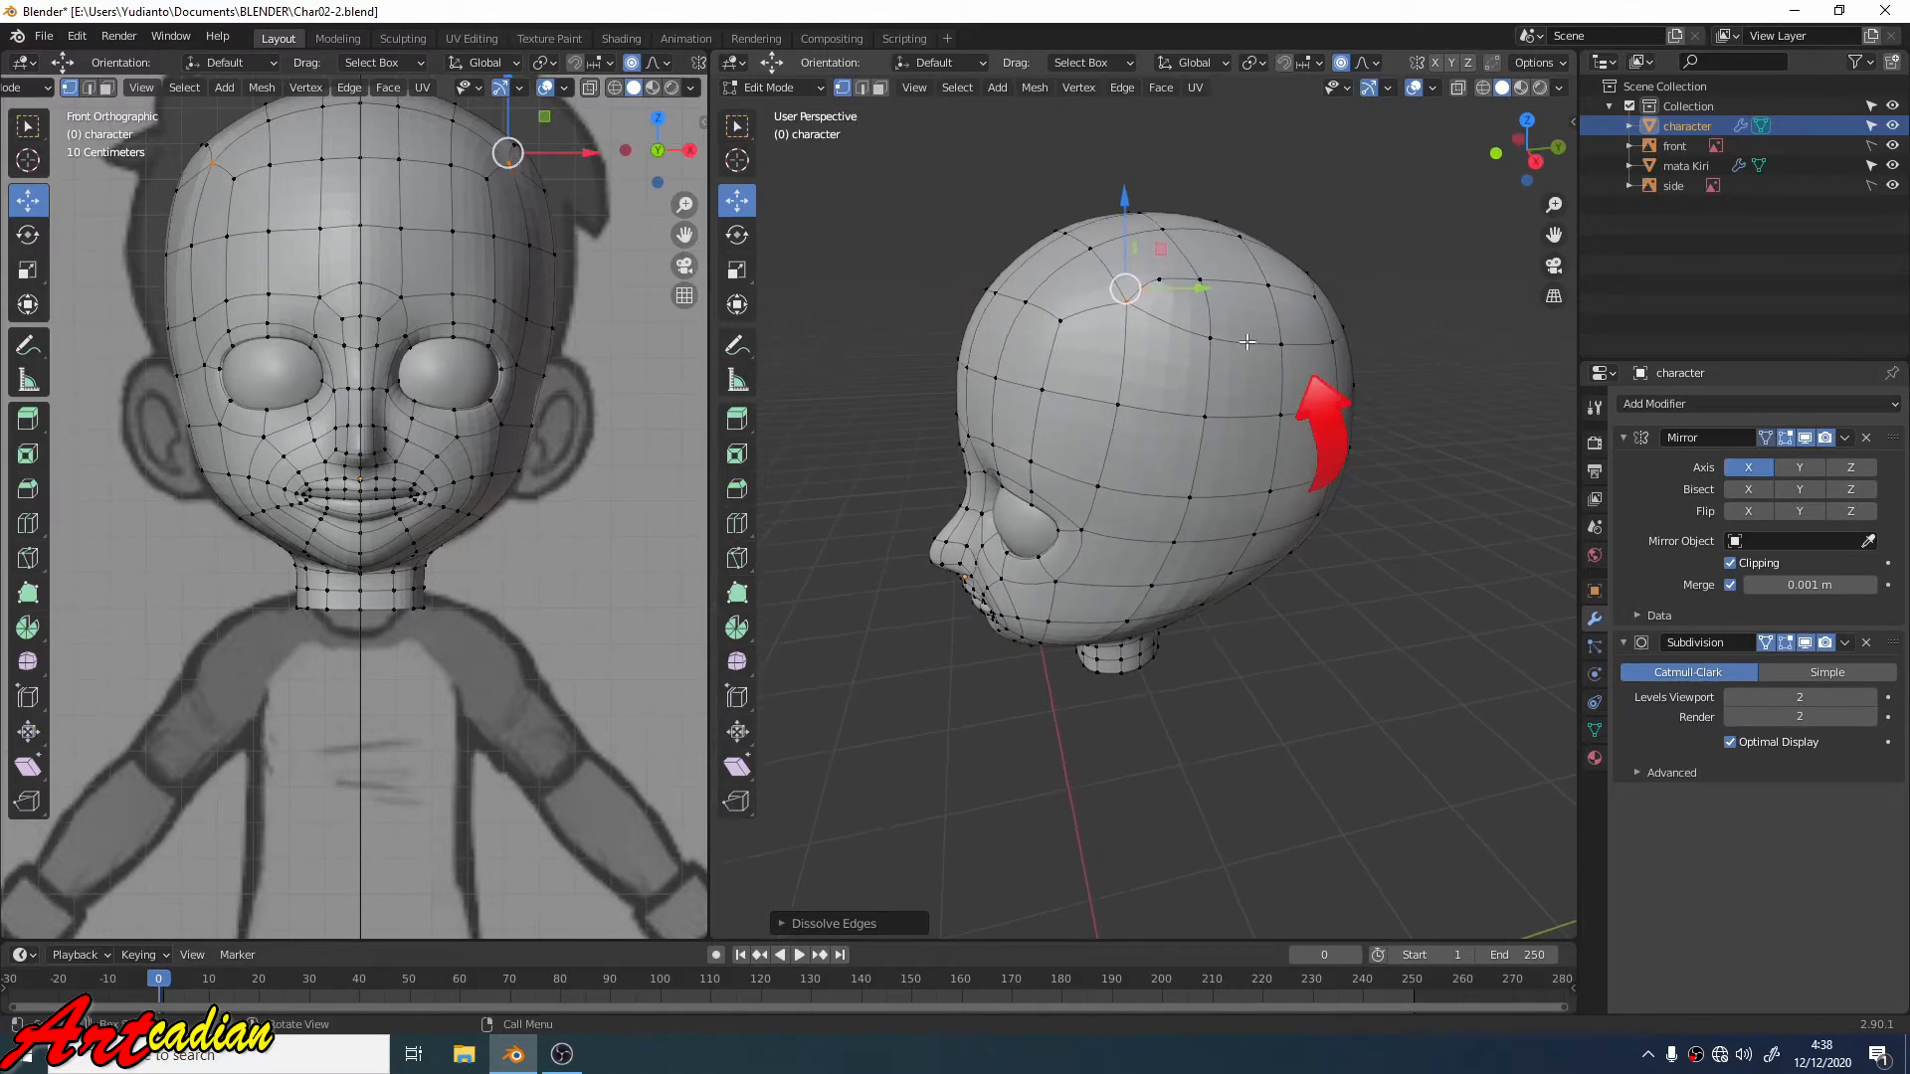
Step: Dissolve the horizontal edge loop running from the merged crown vertex around the back of the head
{"action": "left_click", "coordinate": [1246, 343], "text": "shift"}
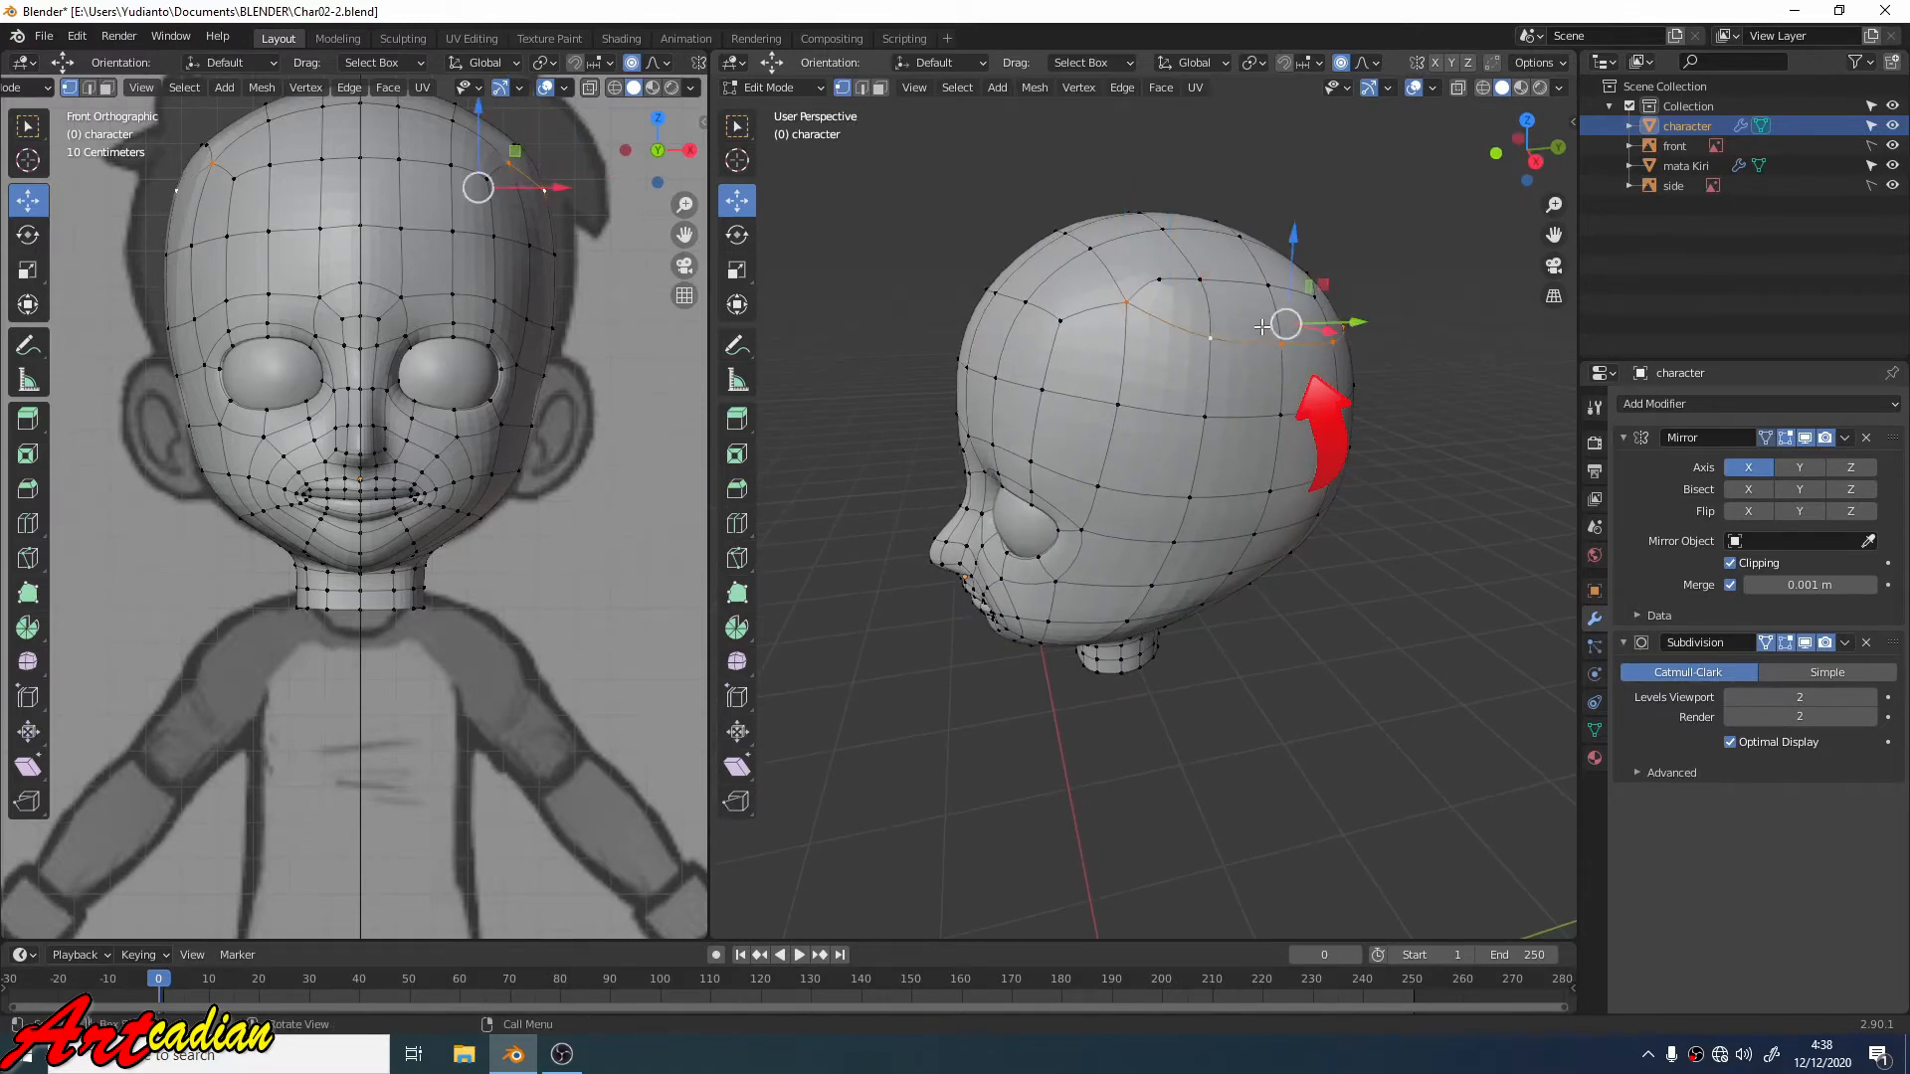
{"action": "middle_click_drag", "start_coordinate": [1261, 326], "coordinate": [1423, 374]}
{"action": "key", "text": "x"}
{"action": "left_click", "coordinate": [1165, 338]}
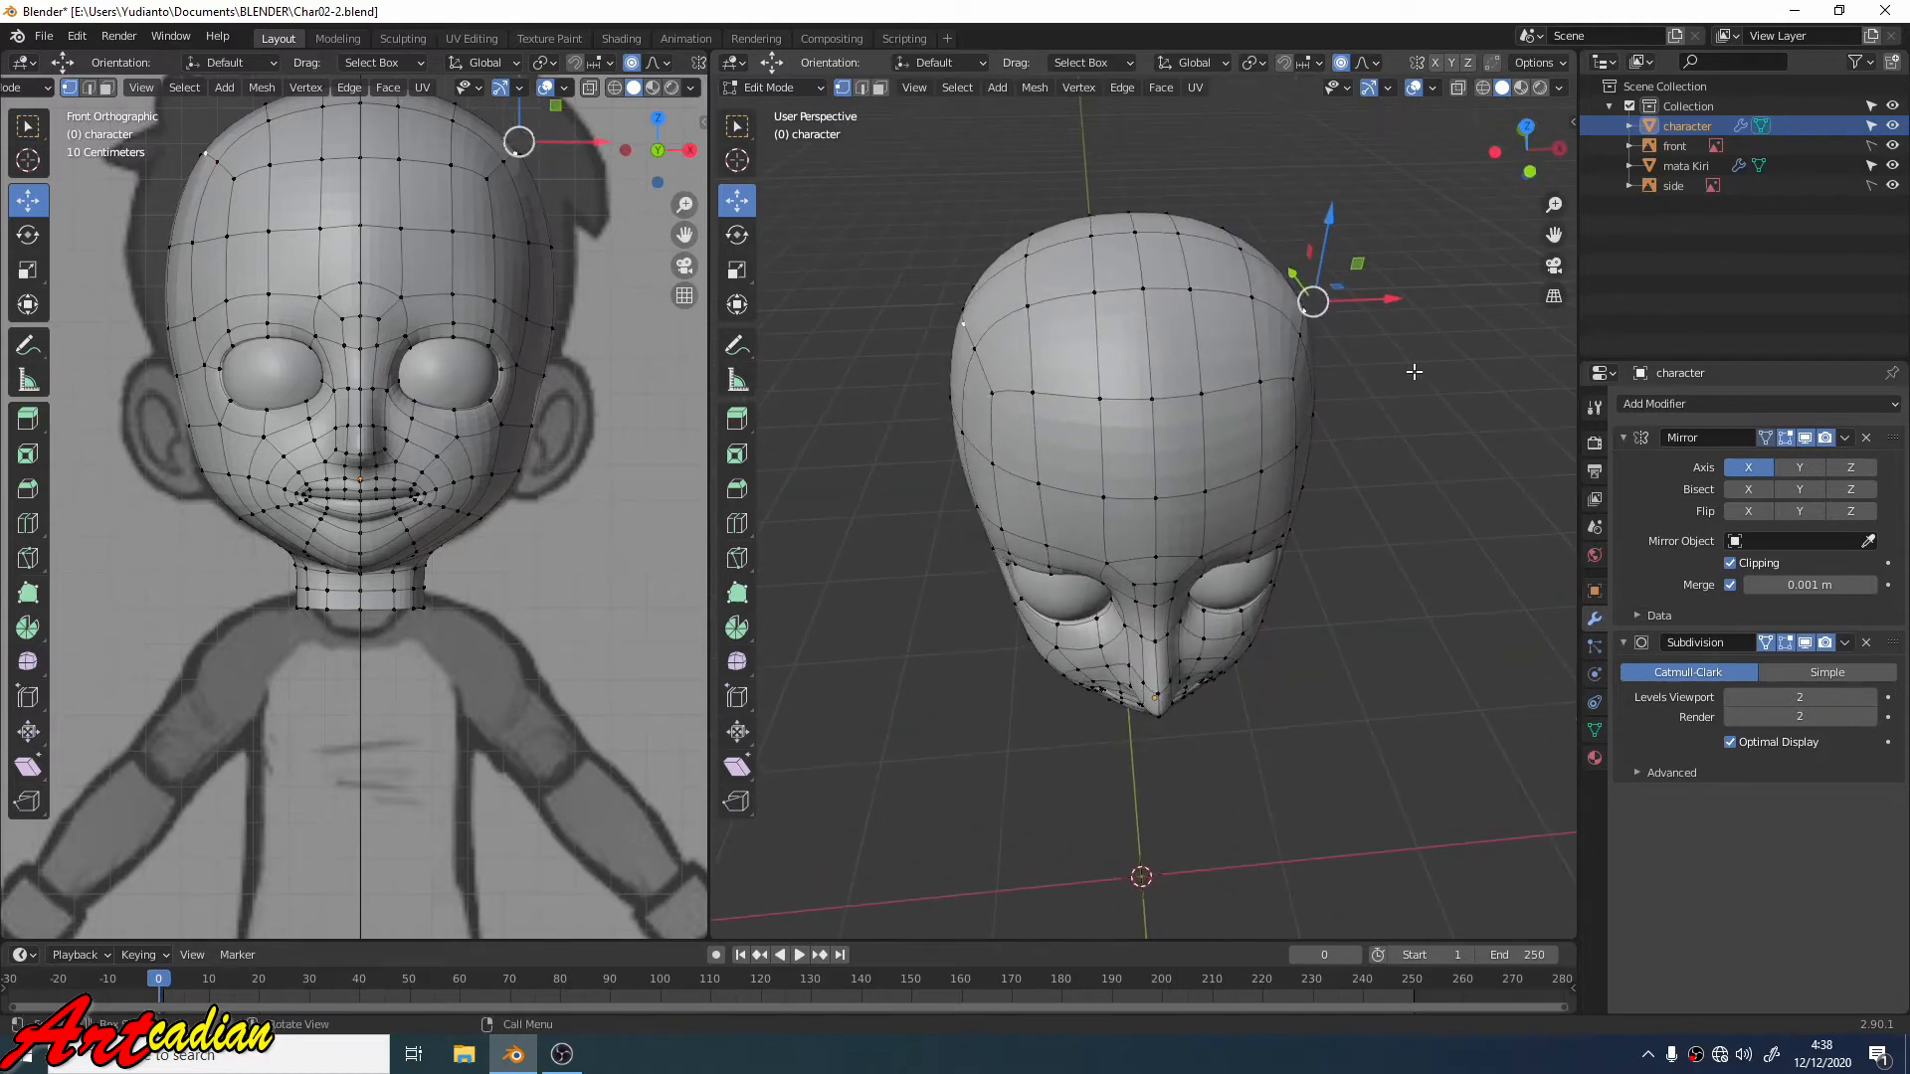
Step: Dissolve the leftover vertex on the upper side of the head
{"action": "key", "text": "x"}
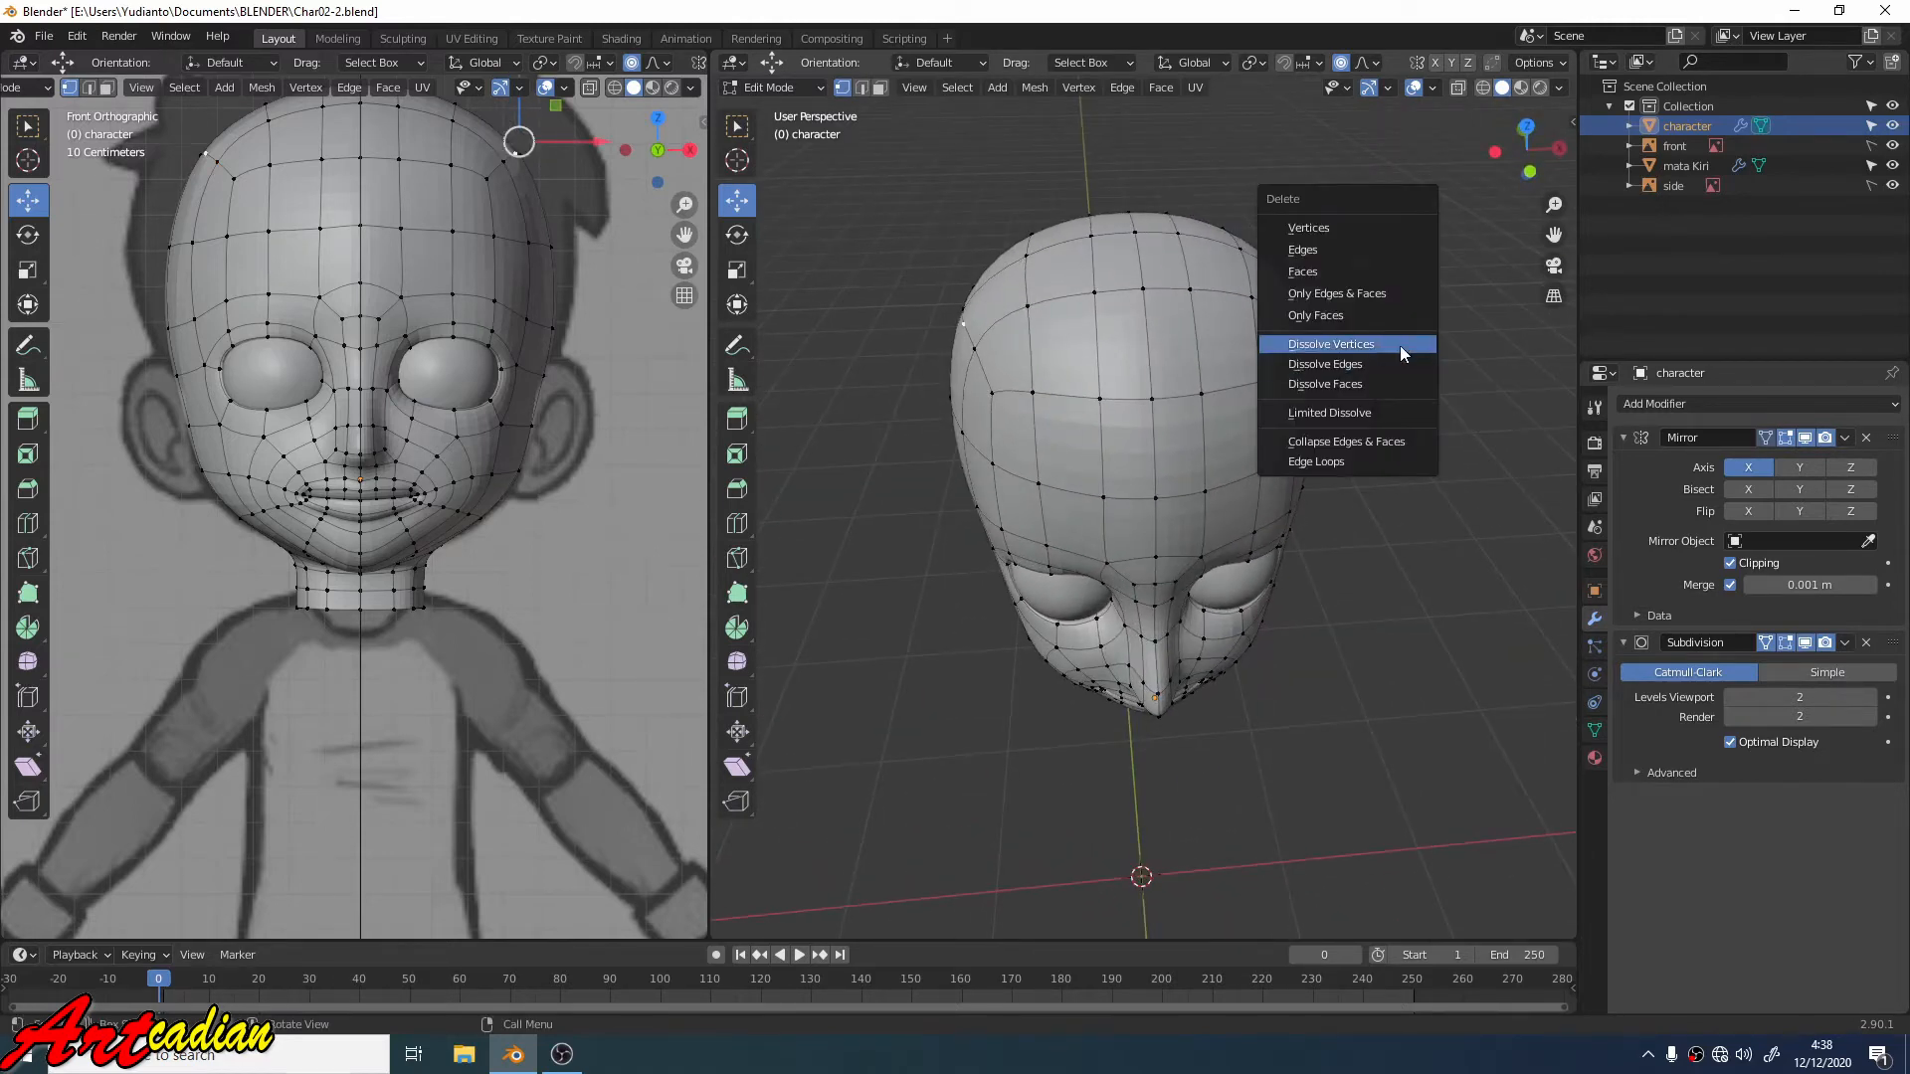
{"action": "left_click", "coordinate": [1400, 344]}
{"action": "middle_click_drag", "start_coordinate": [1396, 338], "coordinate": [1112, 328]}
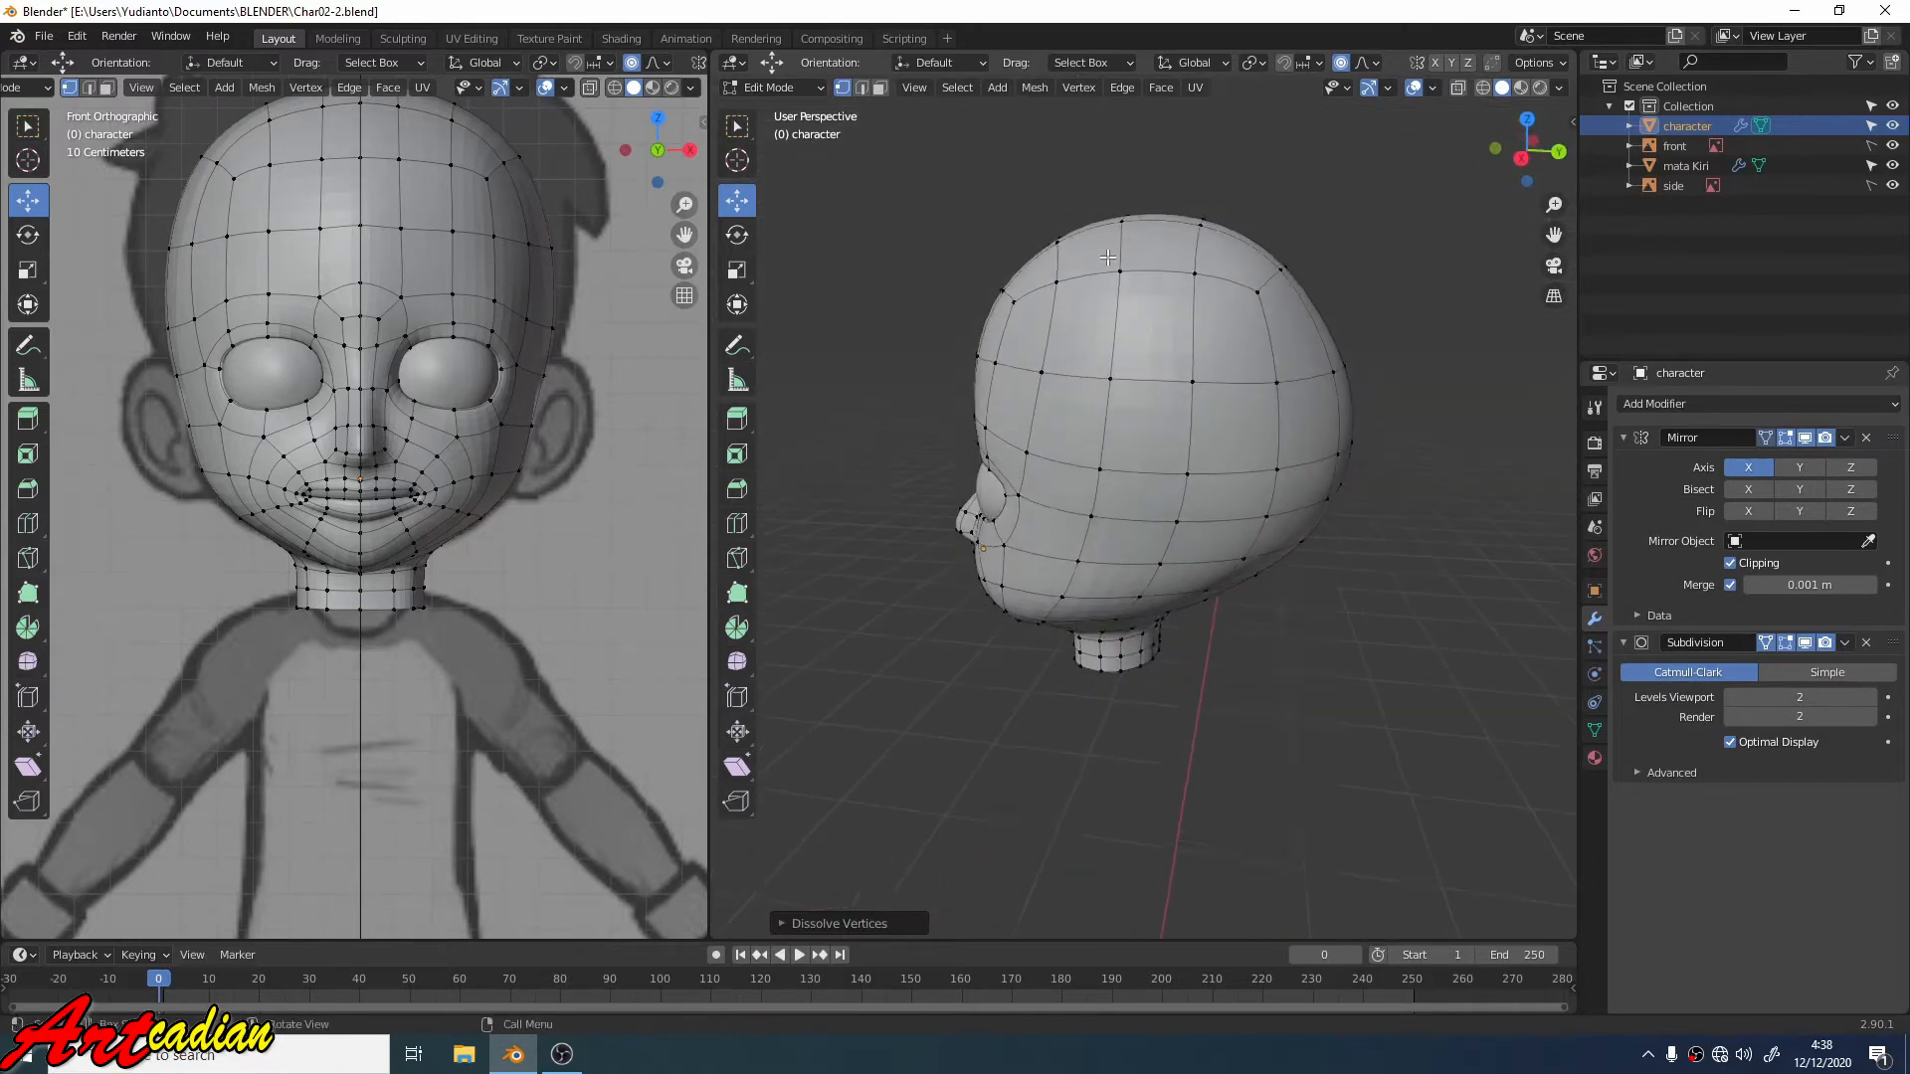
Step: Dissolve the edge loop running from the side of the head behind the jaw down the neck
{"action": "left_click", "coordinate": [1114, 454]}
{"action": "scroll", "coordinate": [1114, 453], "scroll_direction": "up", "scroll_amount": 5}
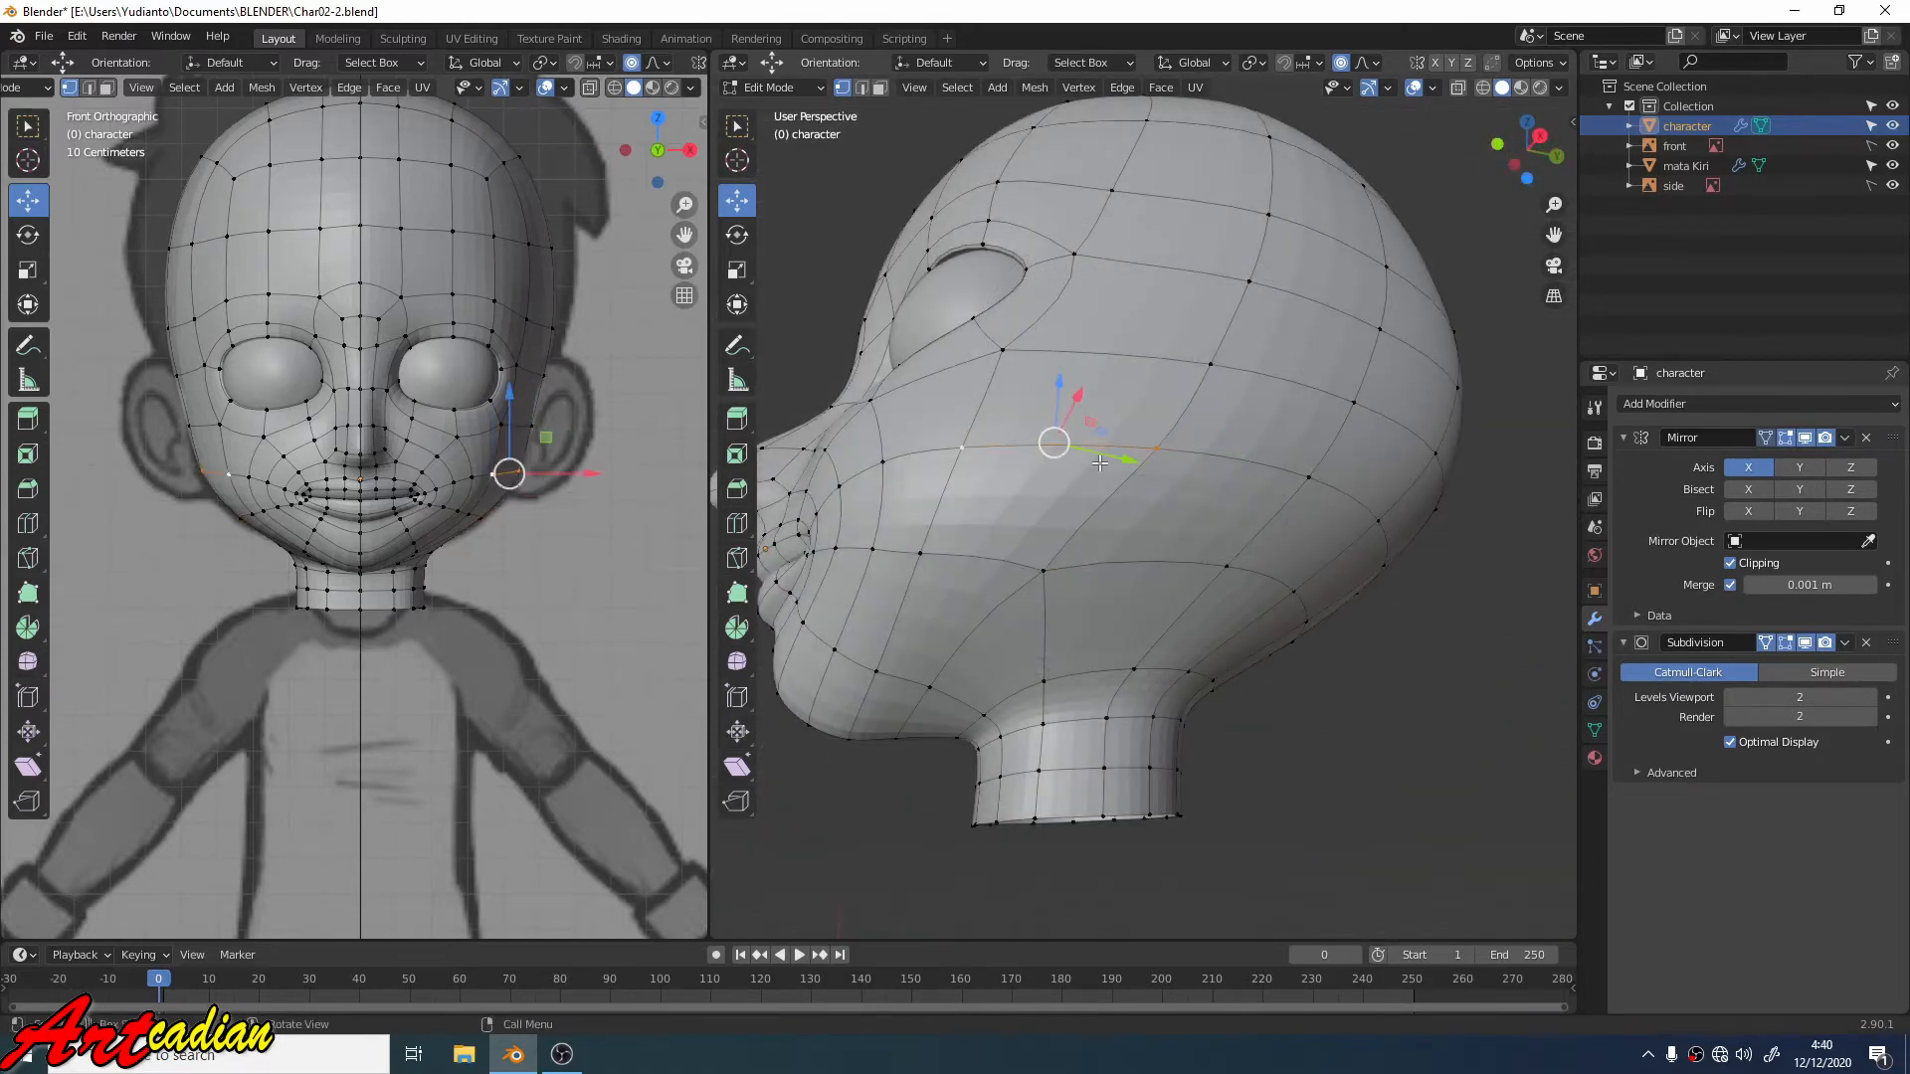
{"action": "mouse_move", "coordinate": [1102, 479]}
{"action": "middle_mouse_down"}
{"action": "mouse_move", "coordinate": [1074, 414]}
{"action": "mouse_move", "coordinate": [1141, 419]}
{"action": "mouse_move", "coordinate": [1119, 467]}
{"action": "middle_mouse_up"}
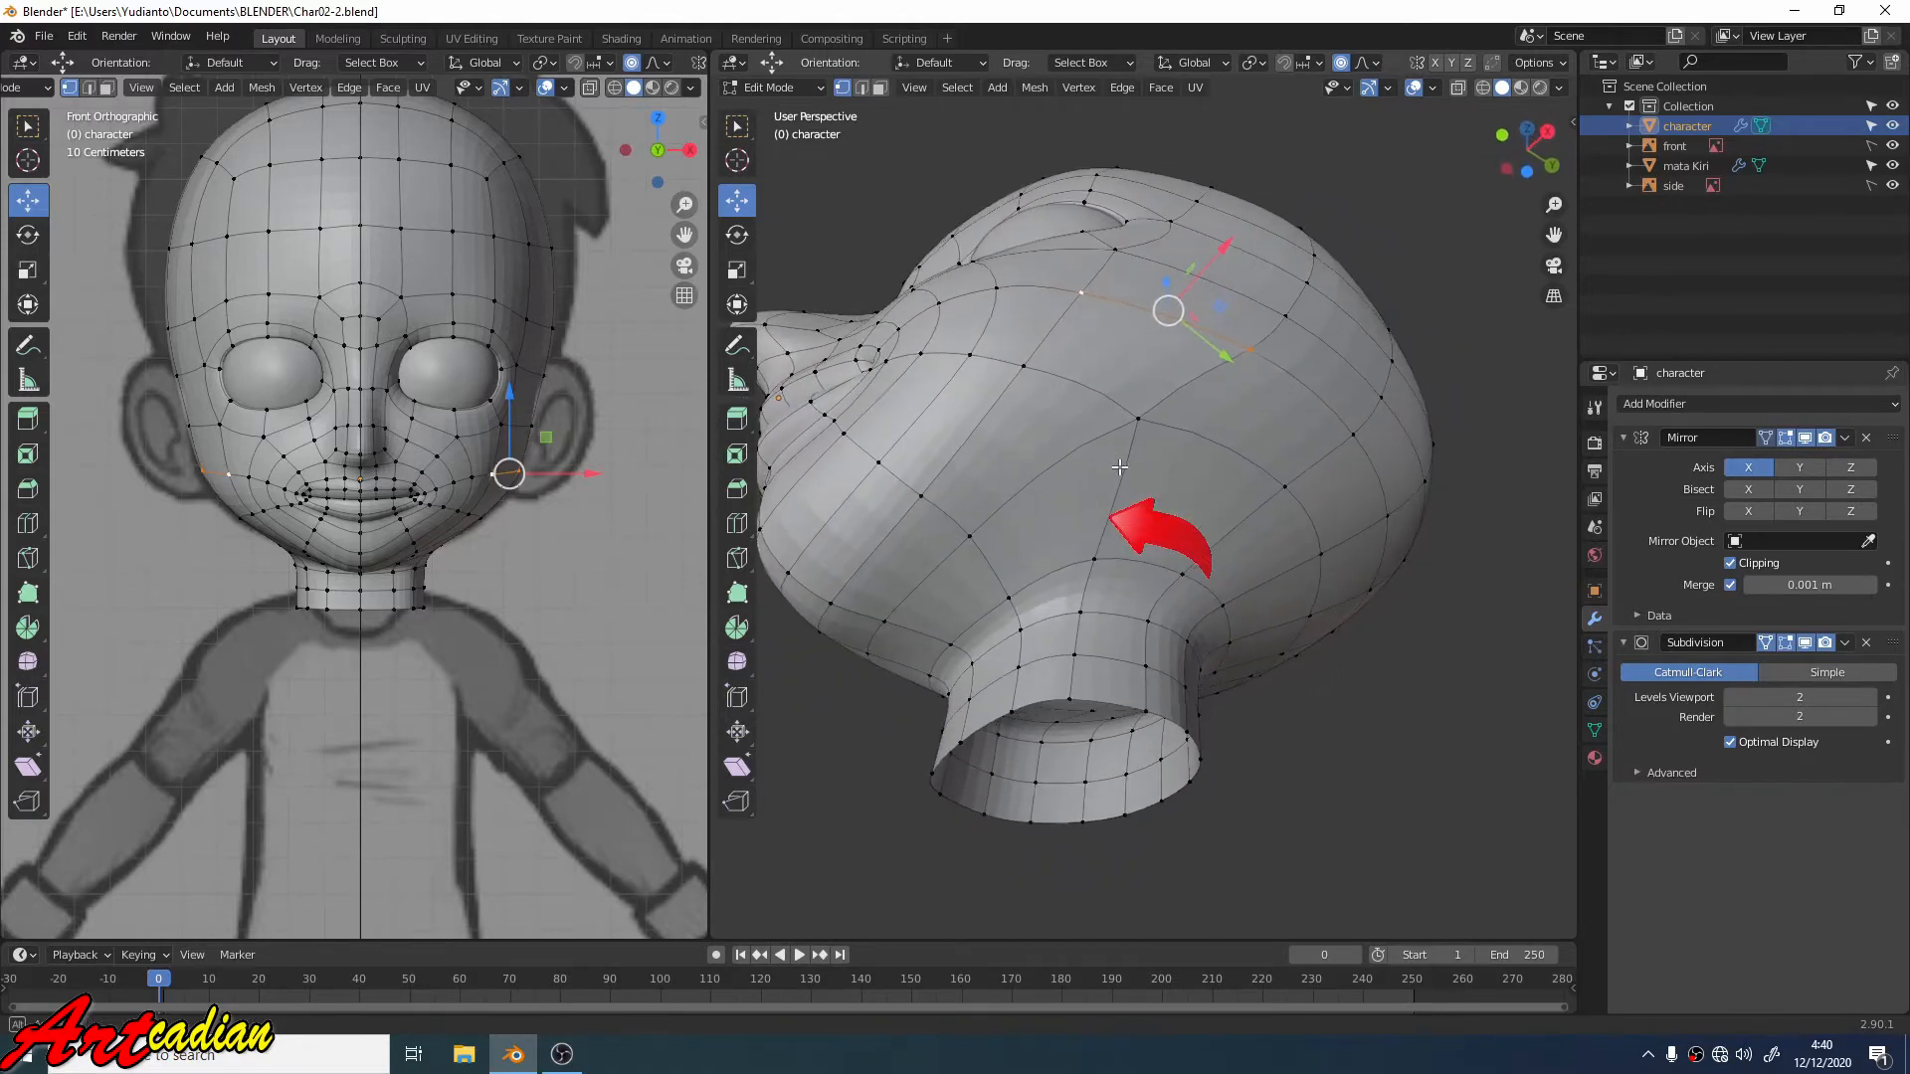
{"action": "left_click", "coordinate": [1124, 469], "text": "alt"}
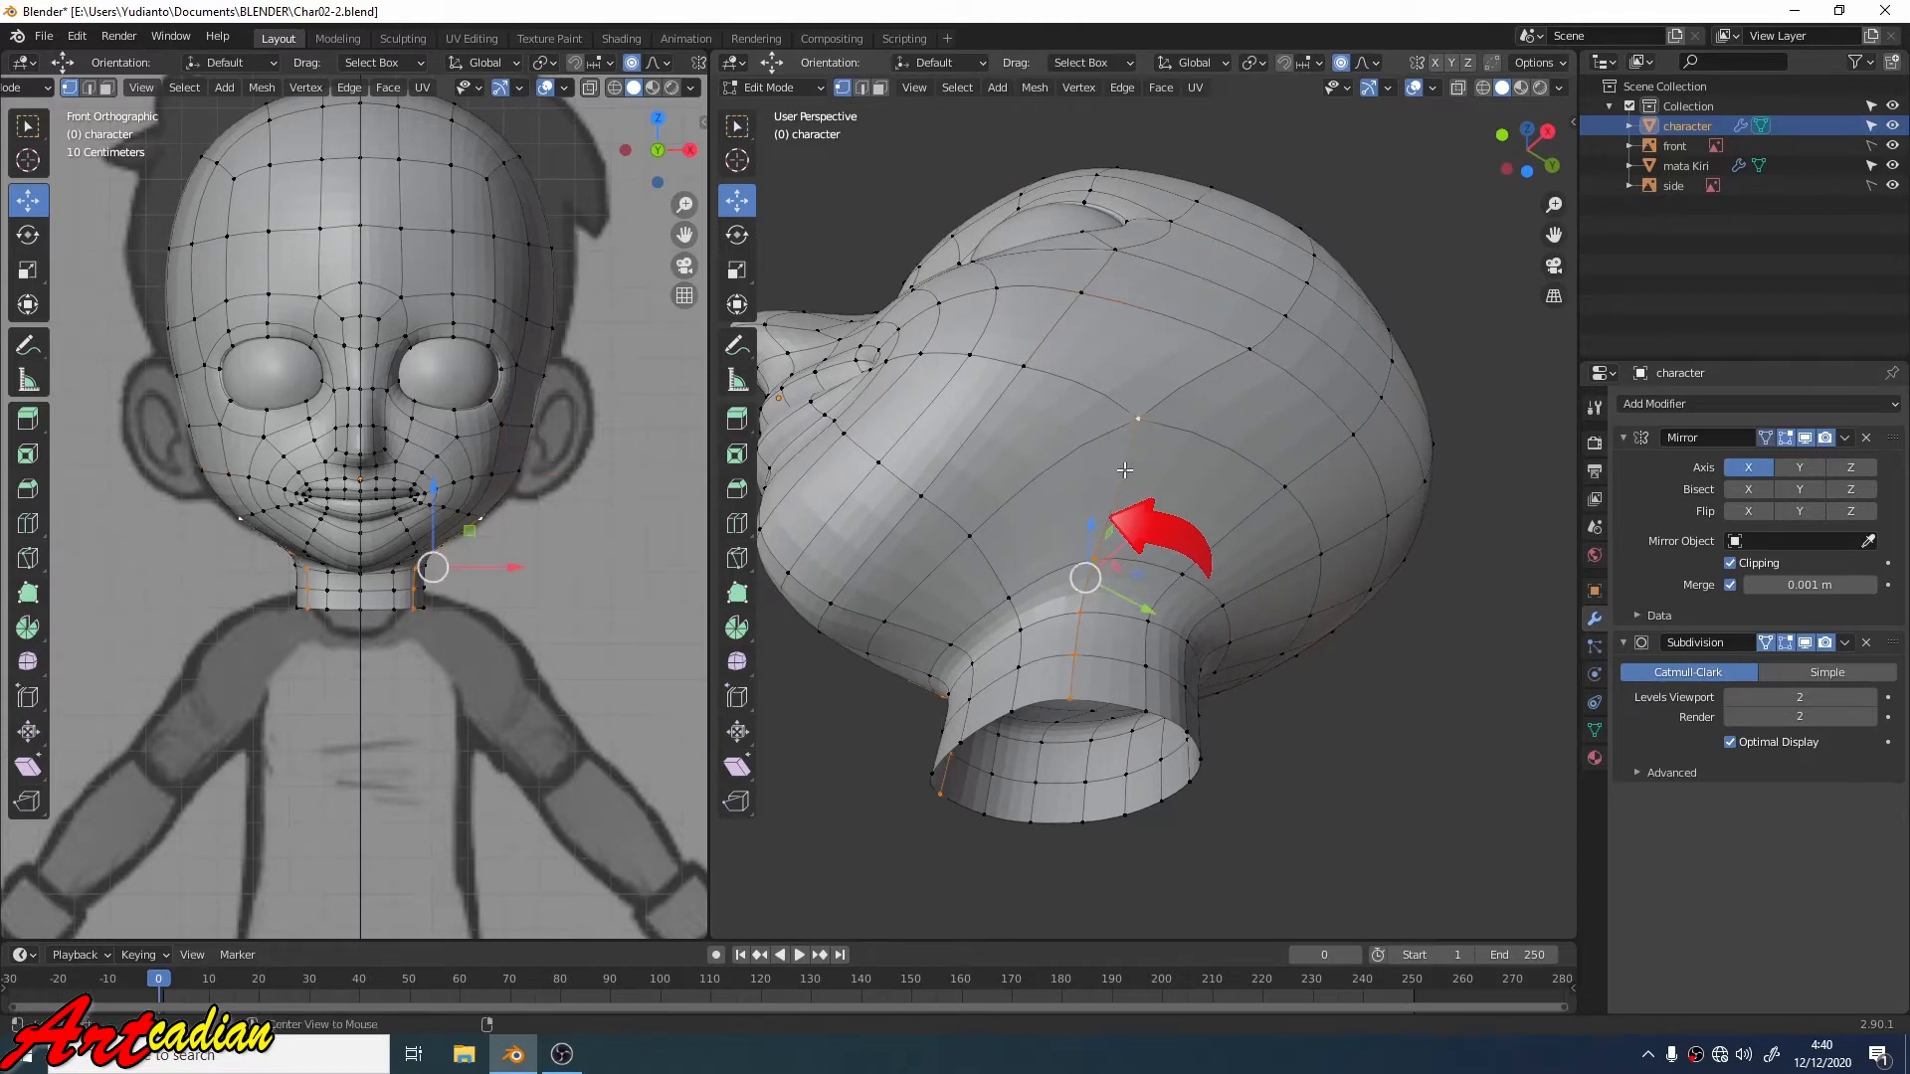
{"action": "key", "text": "x"}
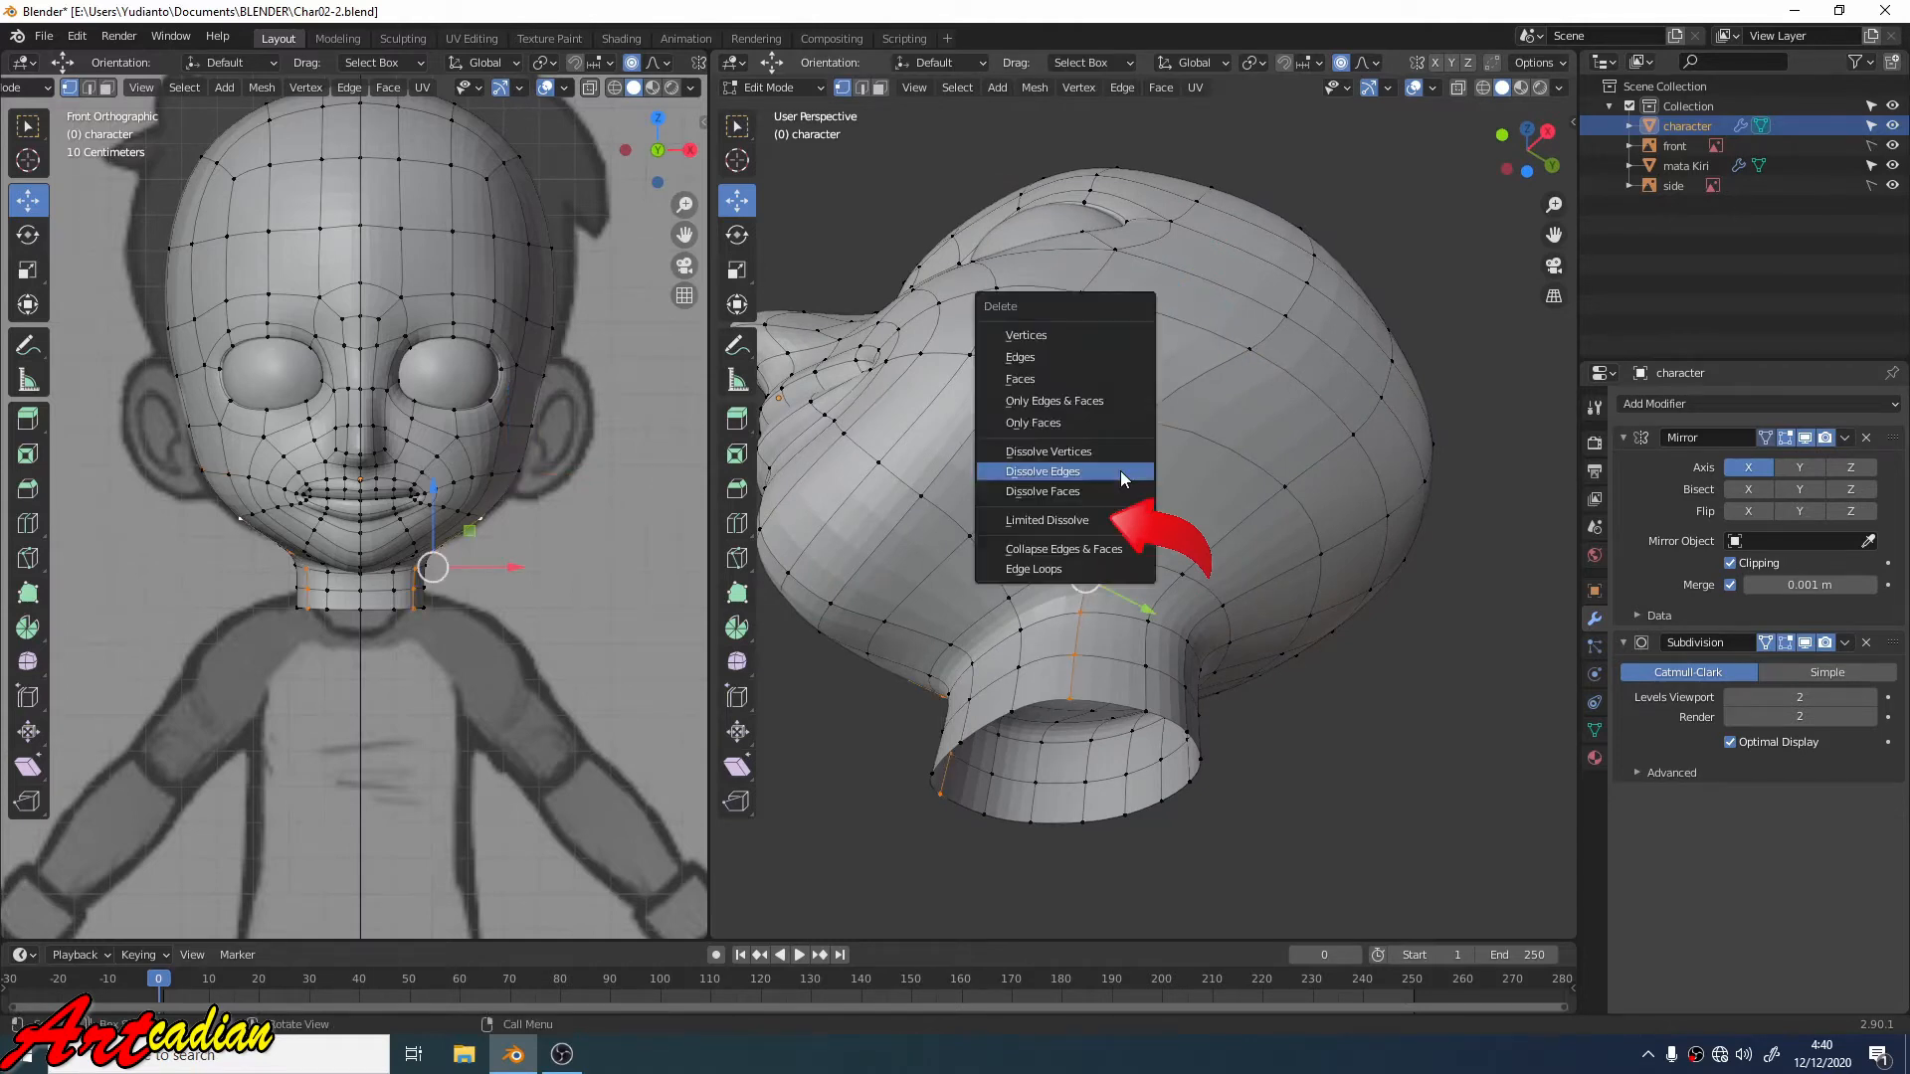
{"action": "left_click", "coordinate": [1120, 470]}
{"action": "middle_click_drag", "start_coordinate": [1120, 469], "coordinate": [1293, 417]}
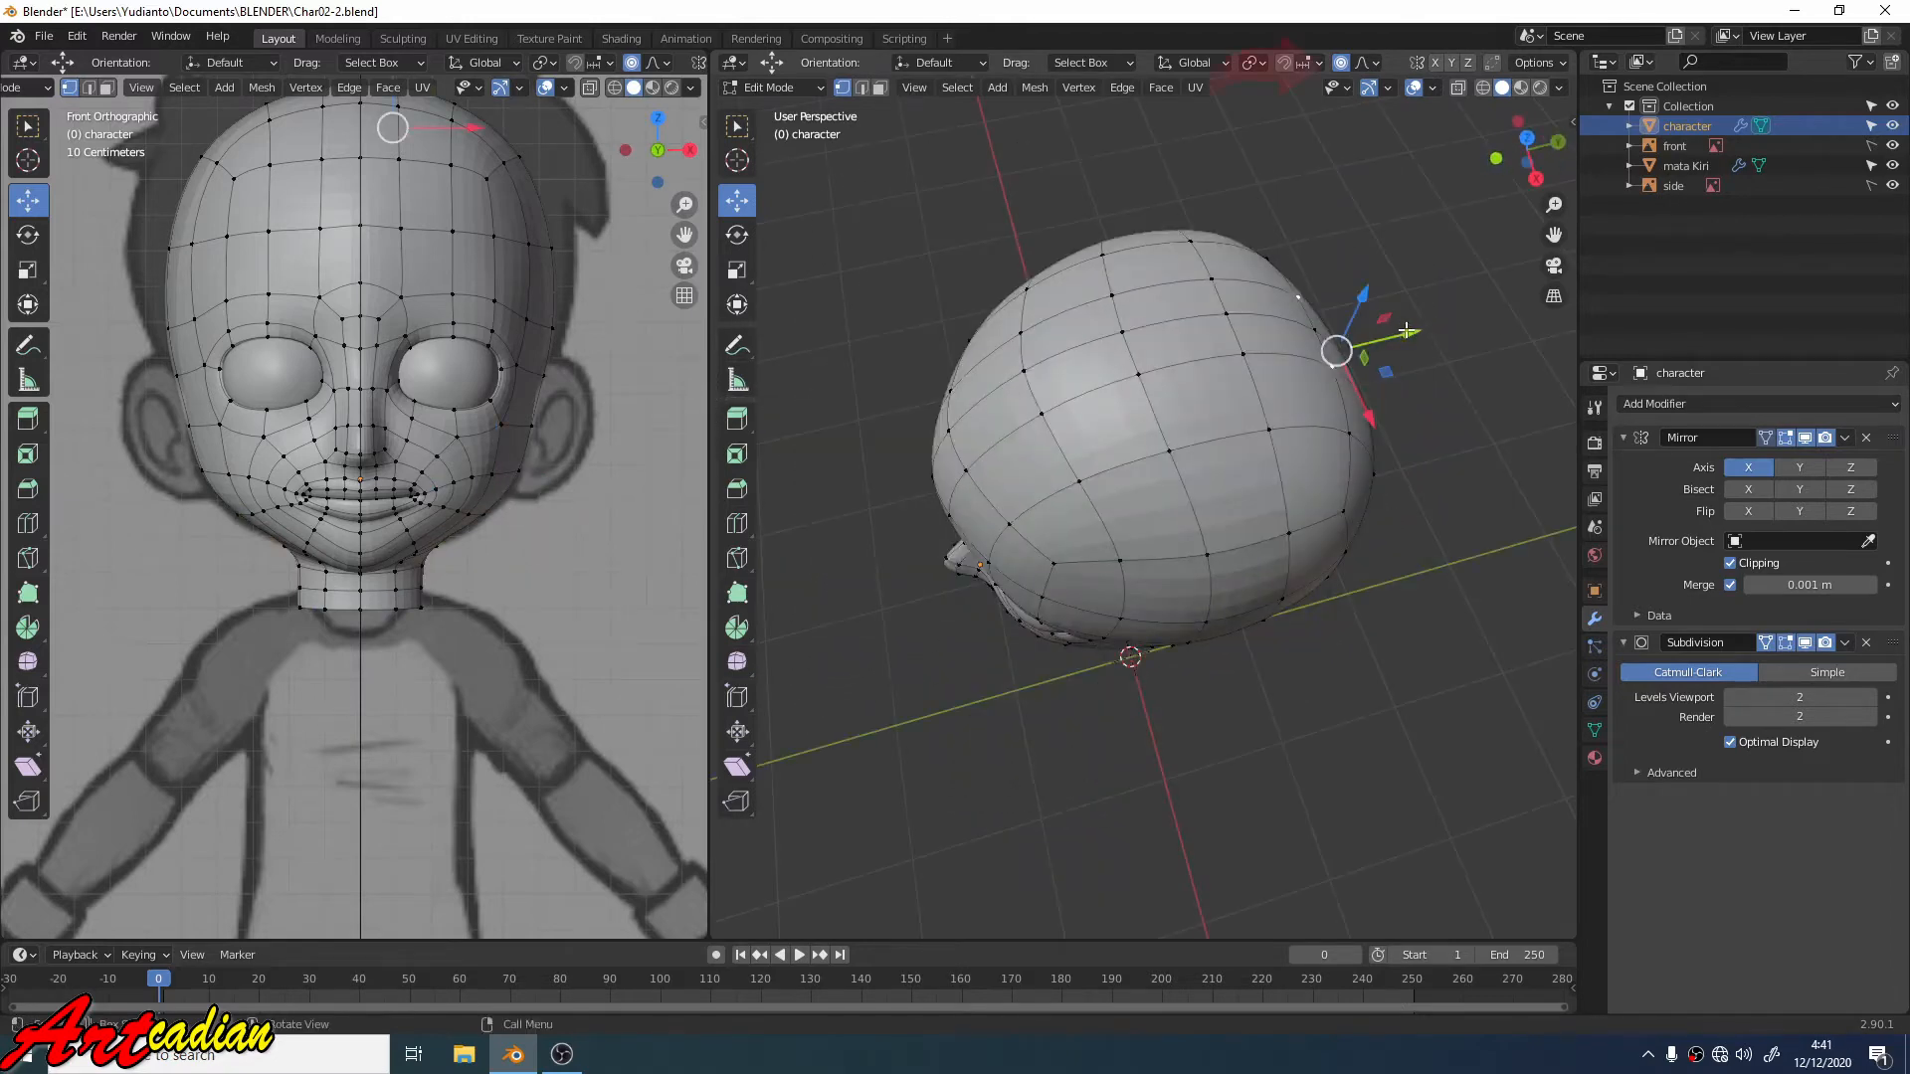
{"action": "key", "text": "g"}
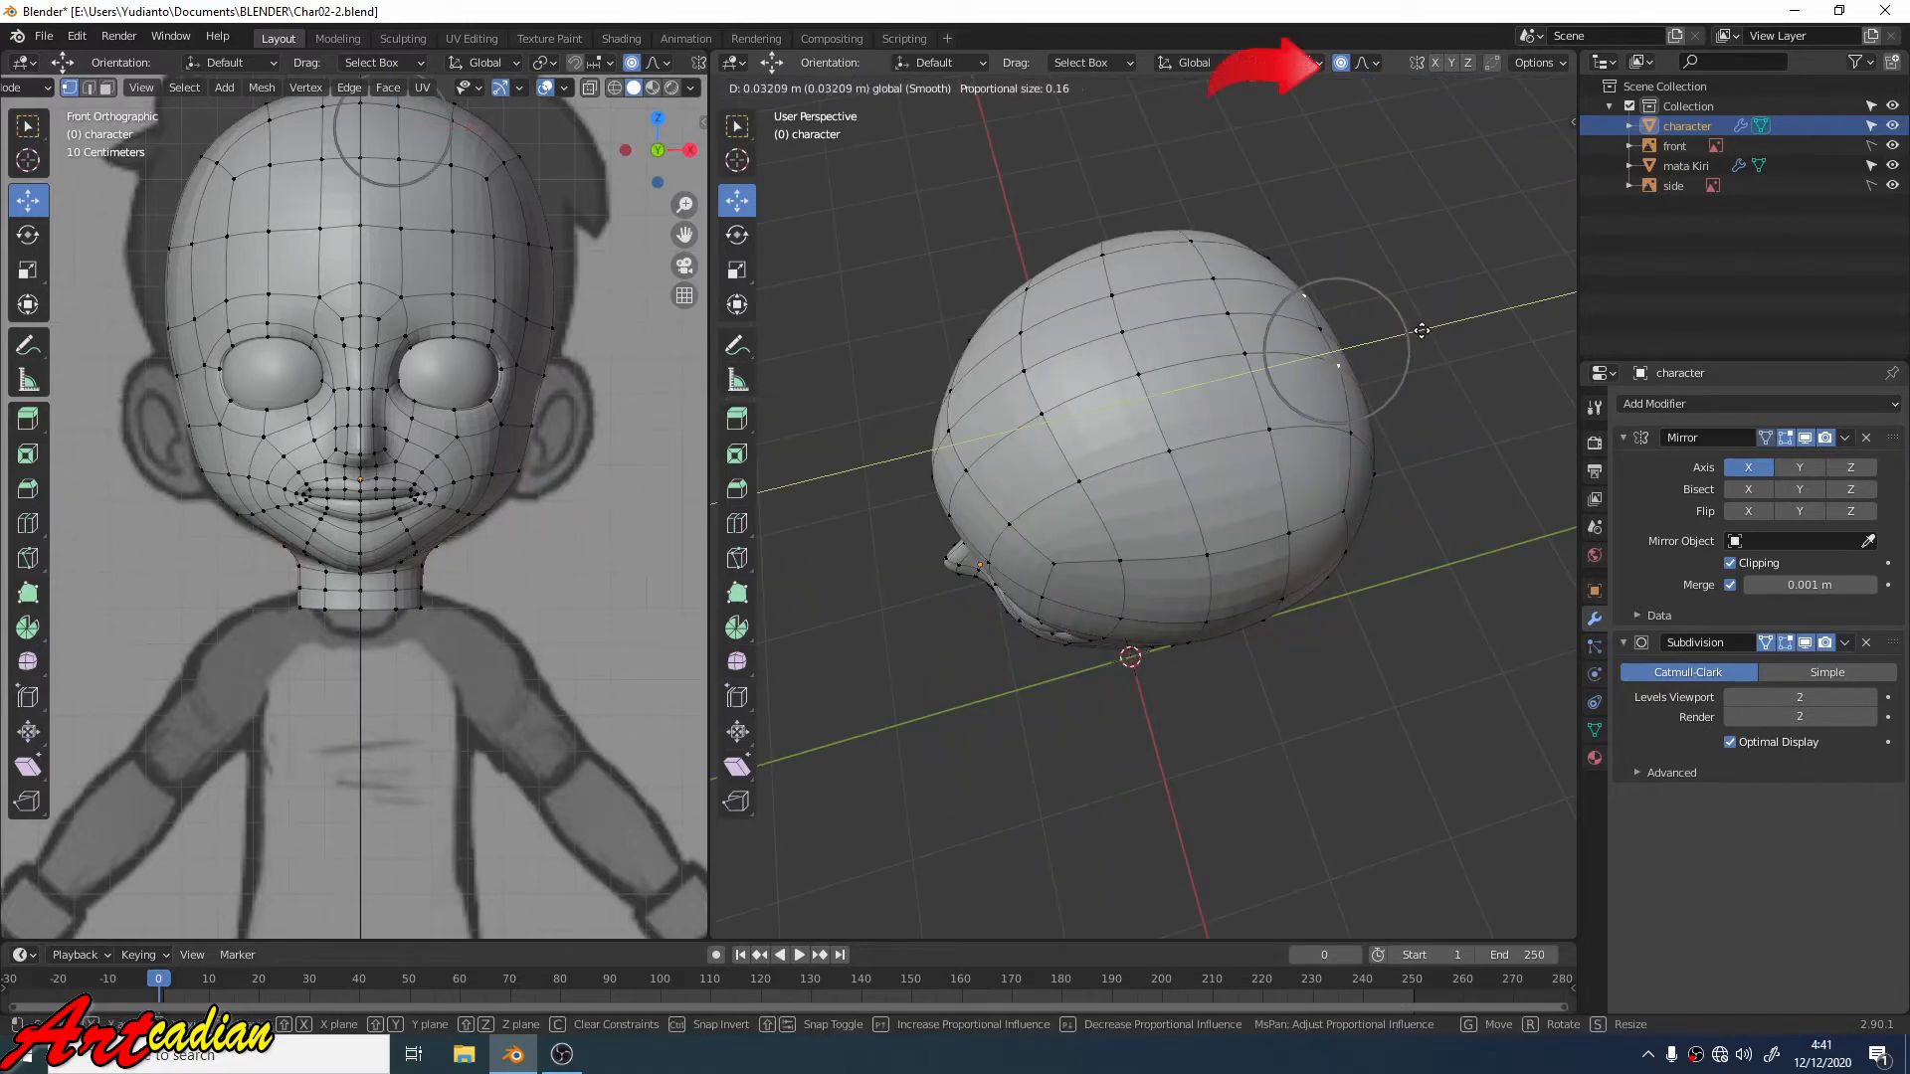
{"action": "left_click", "coordinate": [1421, 330]}
{"action": "key", "text": "ctrl+z"}
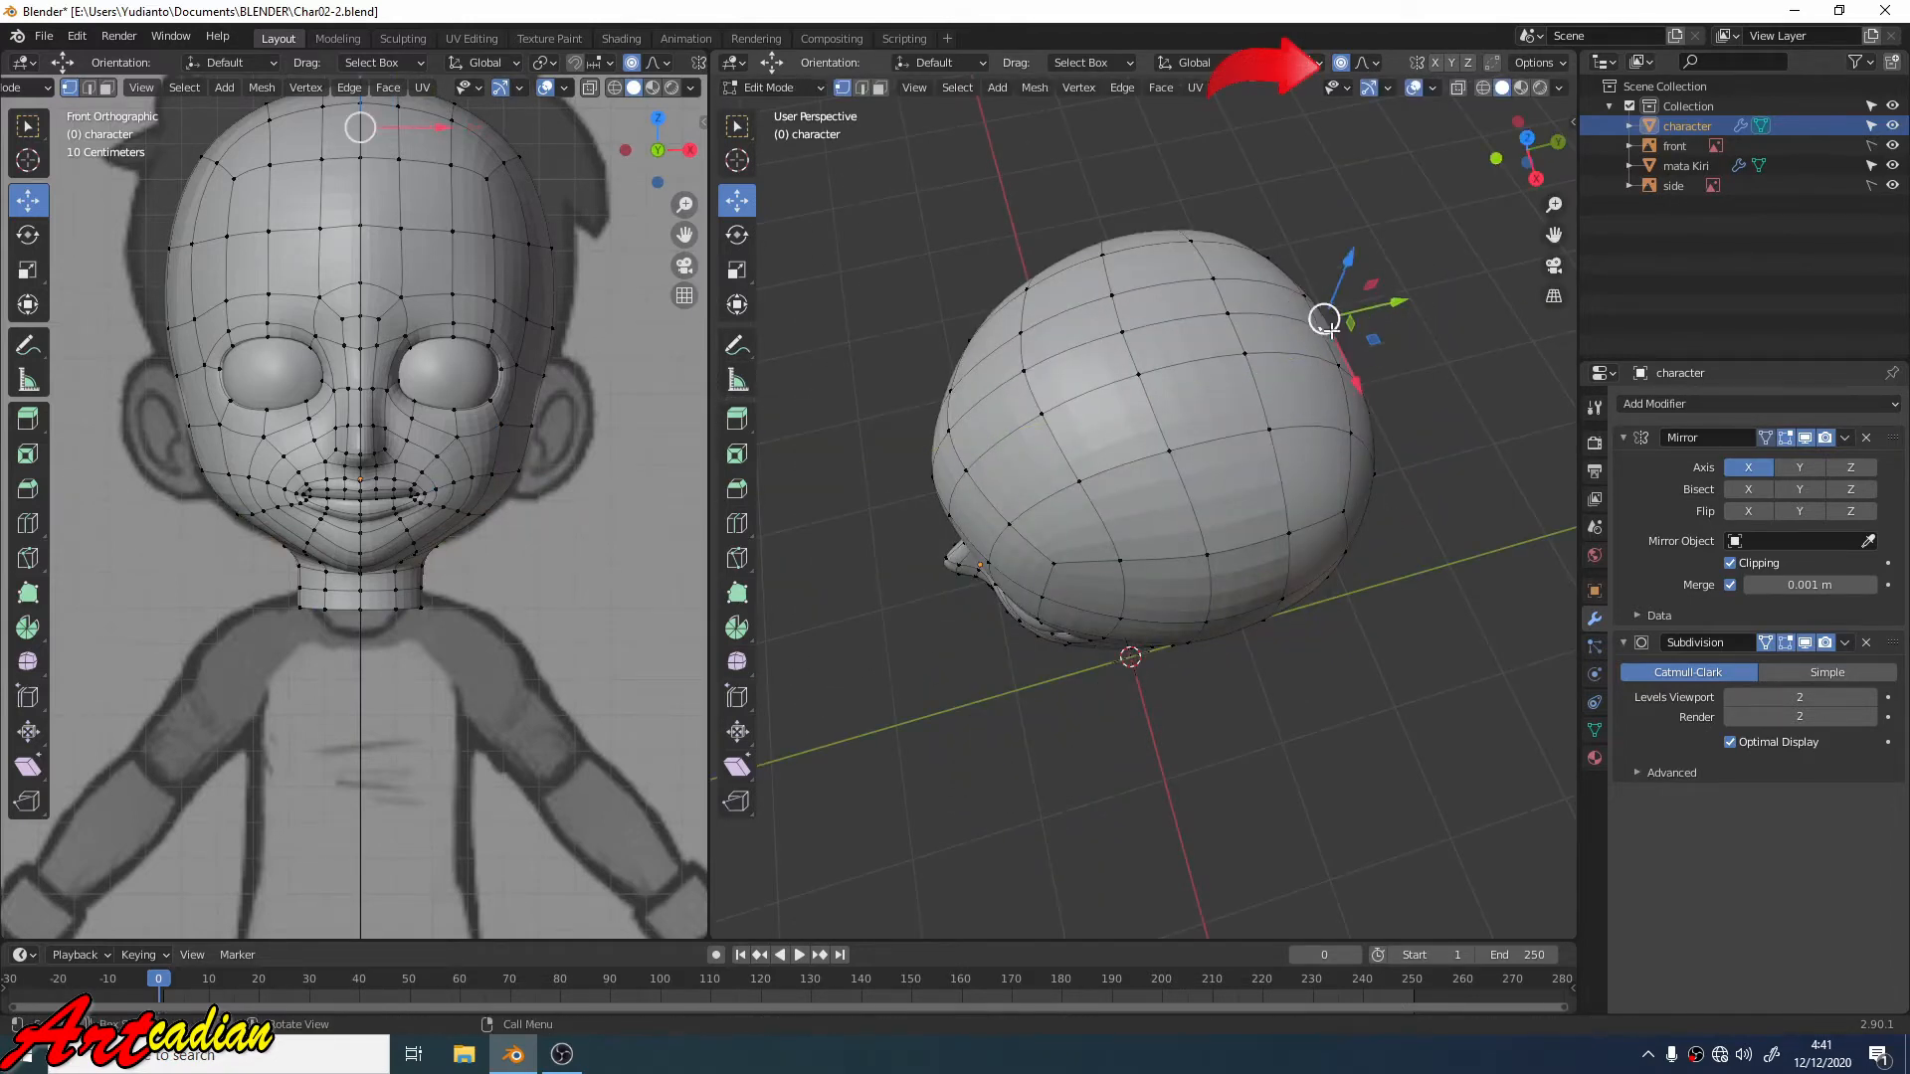
Step: Move the centre vertex and its off-centre neighbour at the rear of the crown along the Y axis with proportional editing
{"action": "left_click_drag", "start_coordinate": [1389, 310], "coordinate": [1425, 335]}
{"action": "scroll", "coordinate": [1410, 314], "scroll_direction": "up", "scroll_amount": 1}
{"action": "scroll", "coordinate": [1415, 323], "scroll_direction": "down", "scroll_amount": 6}
{"action": "scroll", "coordinate": [1428, 344], "scroll_direction": "down", "scroll_amount": 3}
{"action": "middle_click_drag", "start_coordinate": [1424, 335], "coordinate": [1162, 538]}
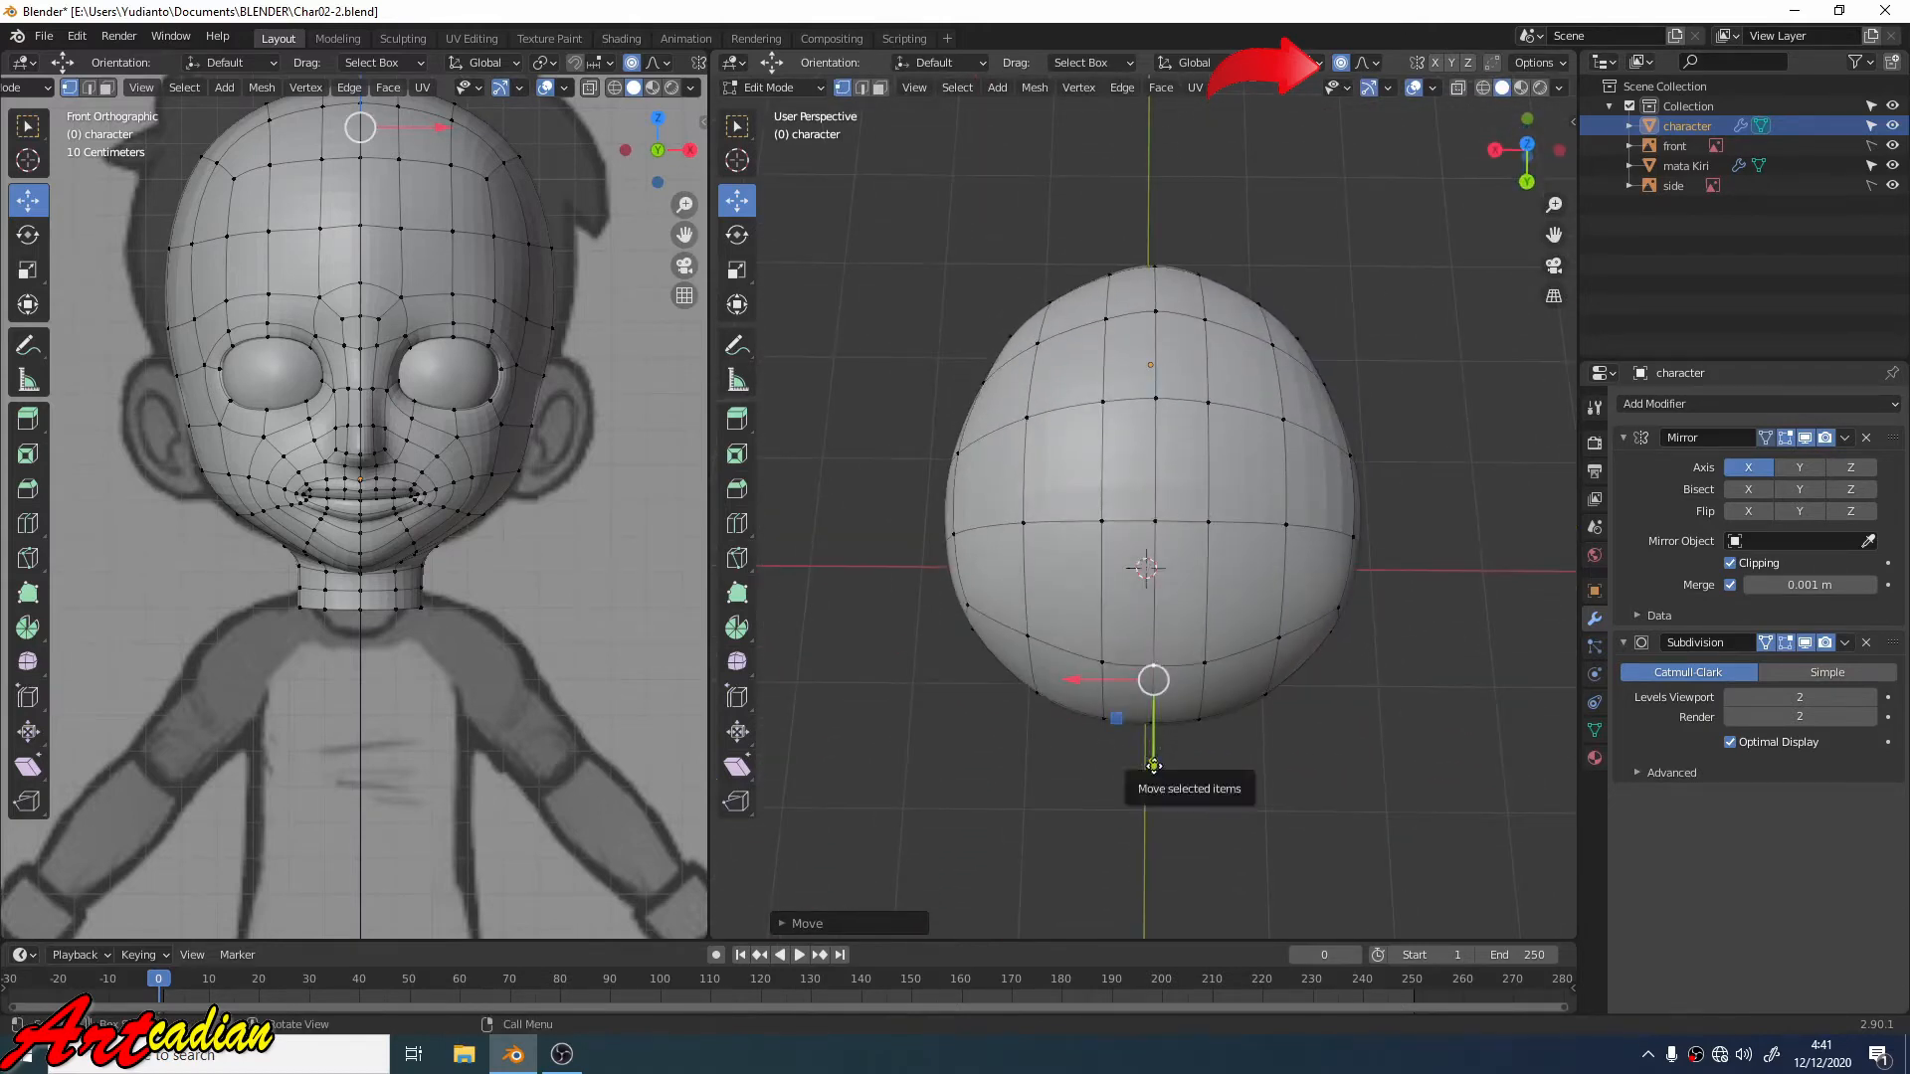
{"action": "left_click_drag", "start_coordinate": [1152, 765], "coordinate": [1180, 768]}
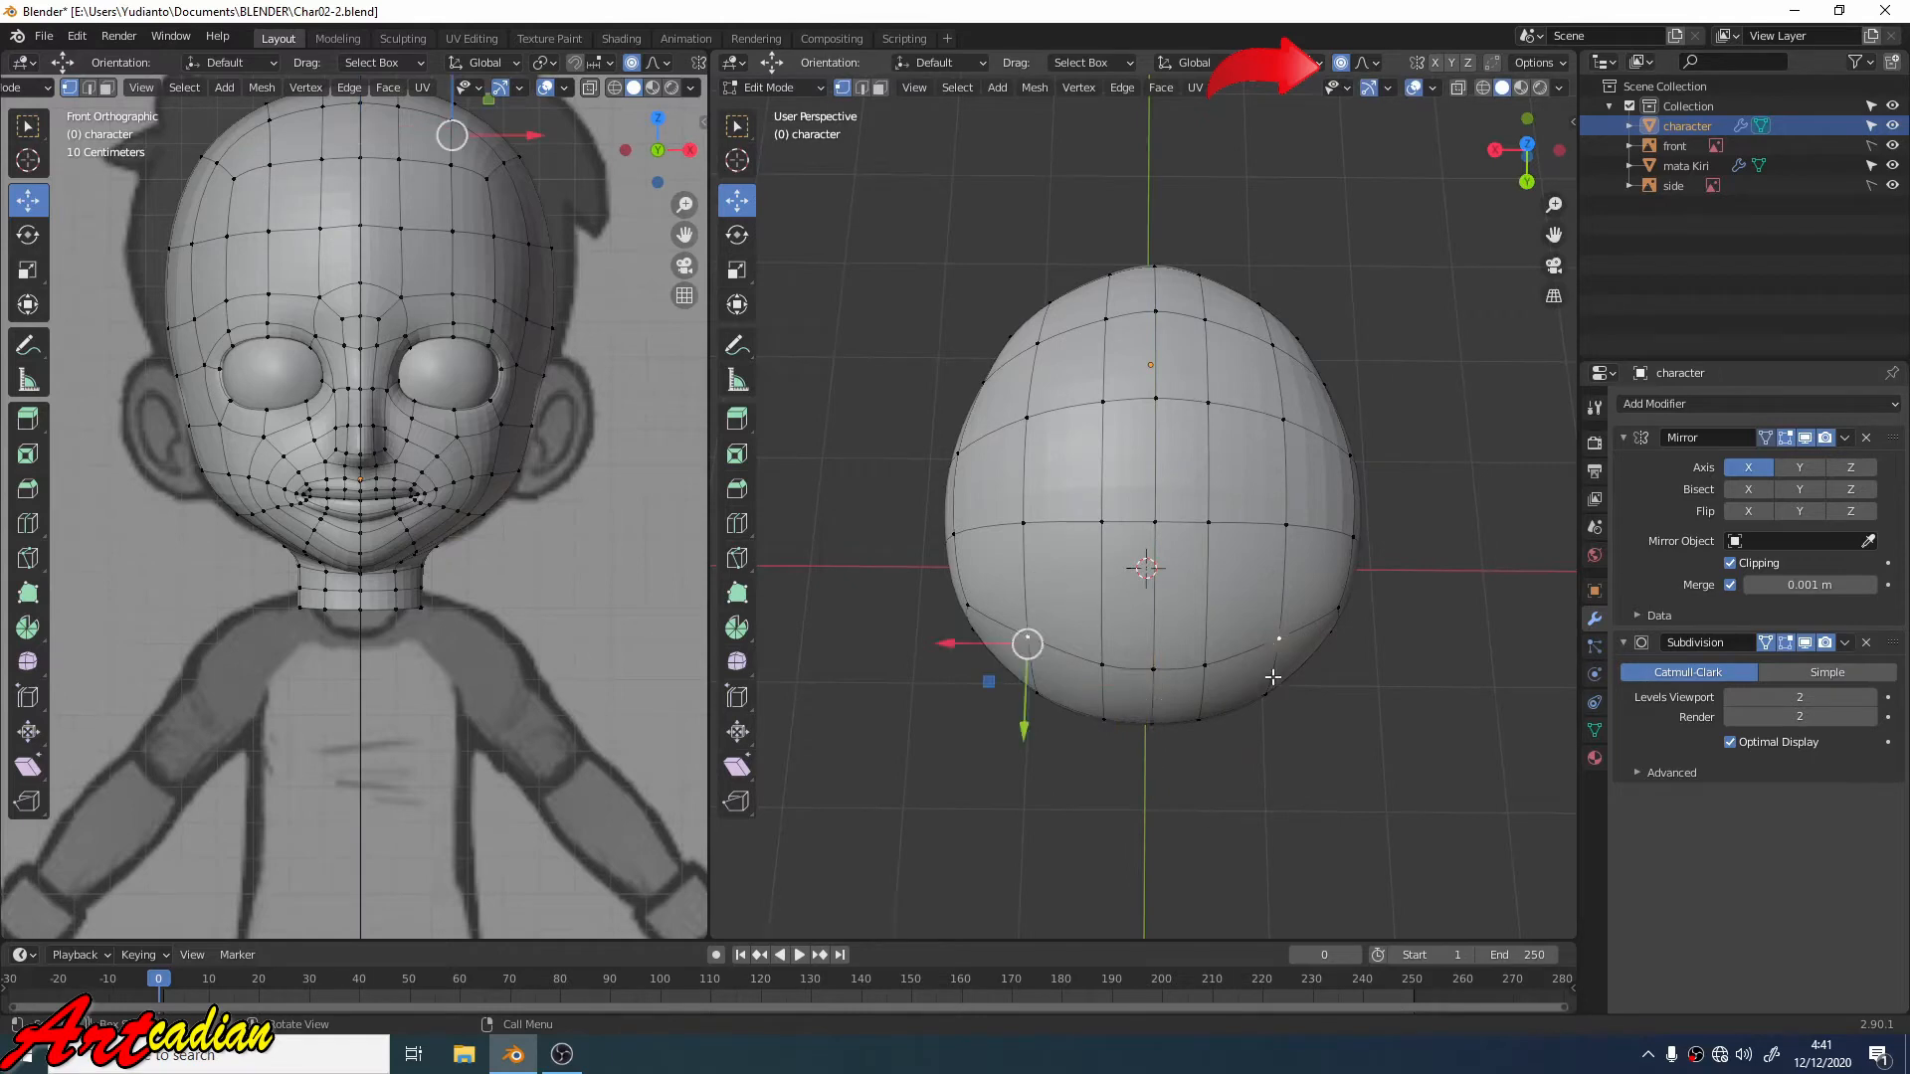
{"action": "middle_click_drag", "start_coordinate": [1277, 644], "coordinate": [1213, 617]}
{"action": "left_click_drag", "start_coordinate": [1164, 598], "coordinate": [1114, 587]}
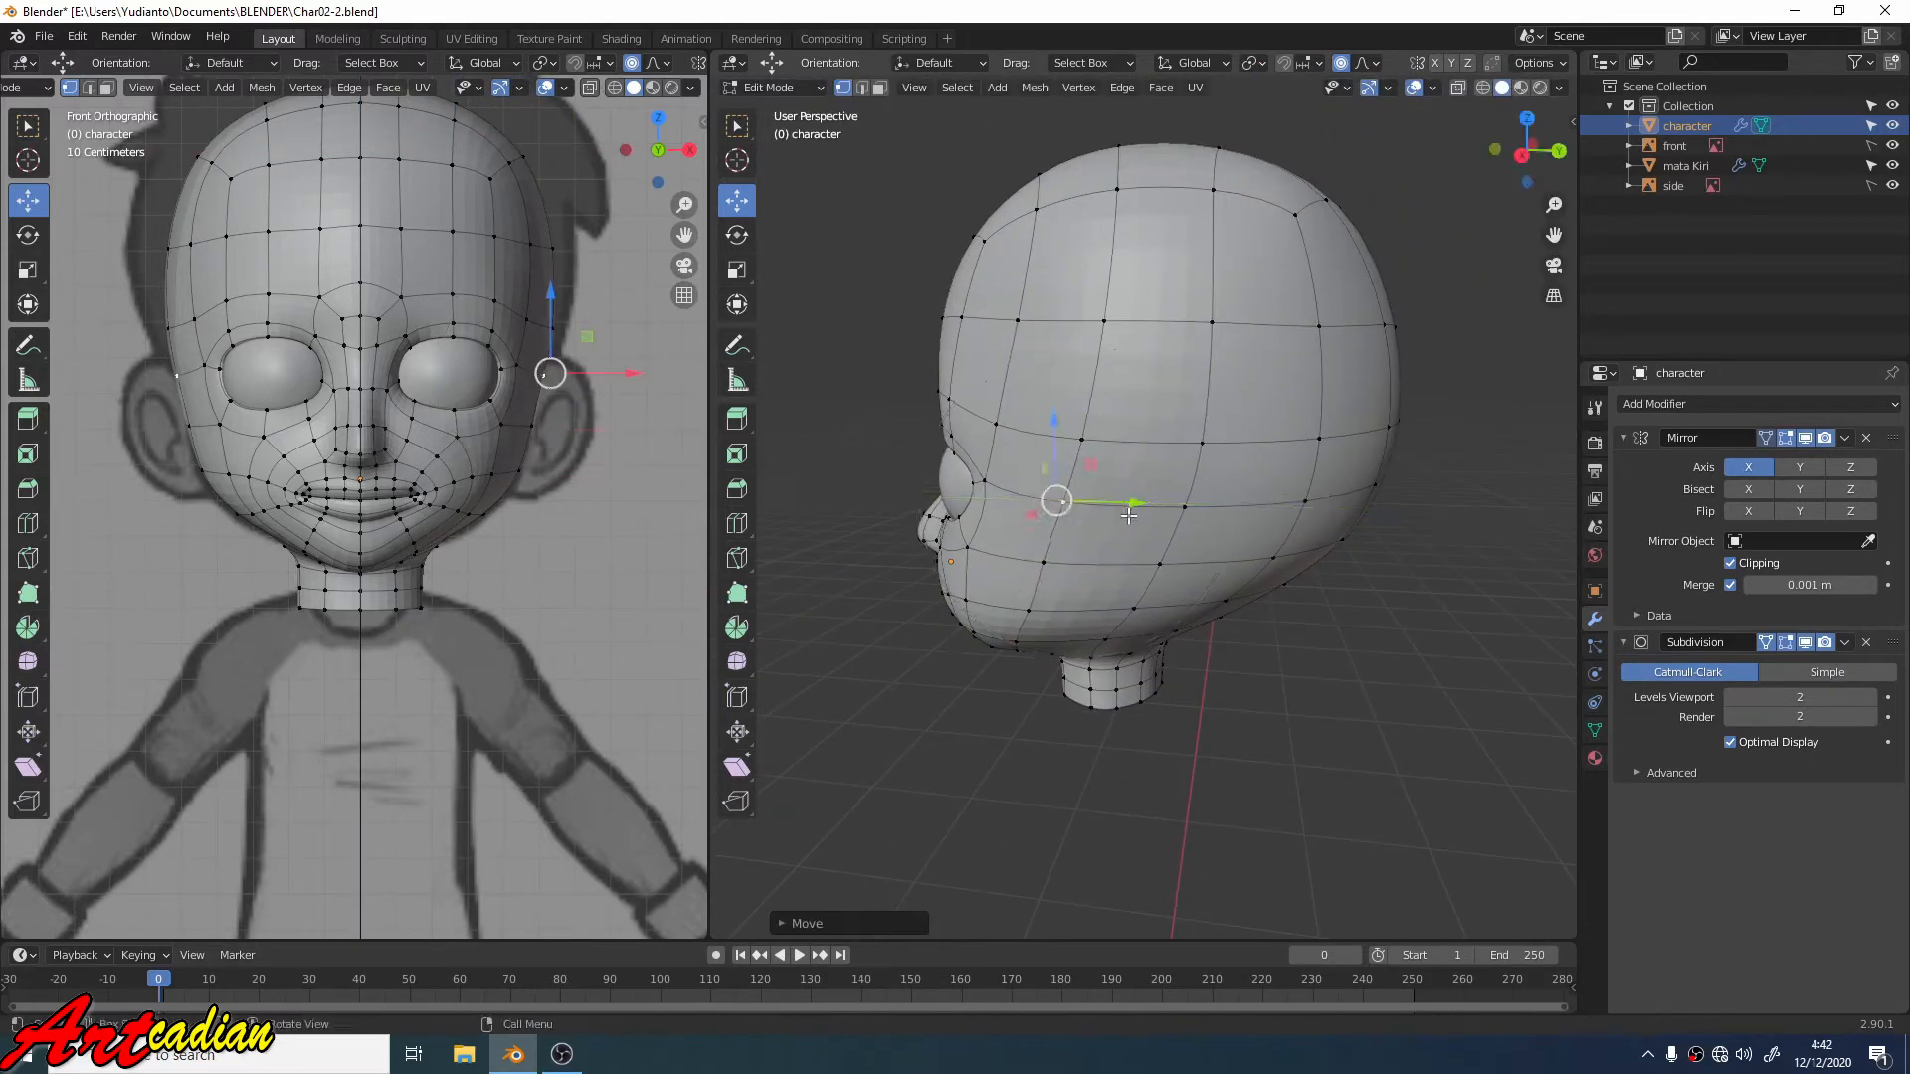
Step: Shift several vertices on the side of the head along the Y axis to even out the loop spacing
{"action": "middle_click_drag", "start_coordinate": [1114, 587], "coordinate": [1124, 421]}
{"action": "left_click_drag", "start_coordinate": [1135, 425], "coordinate": [1132, 433]}
{"action": "middle_click_drag", "start_coordinate": [1132, 434], "coordinate": [1091, 599]}
{"action": "left_click", "coordinate": [1136, 463]}
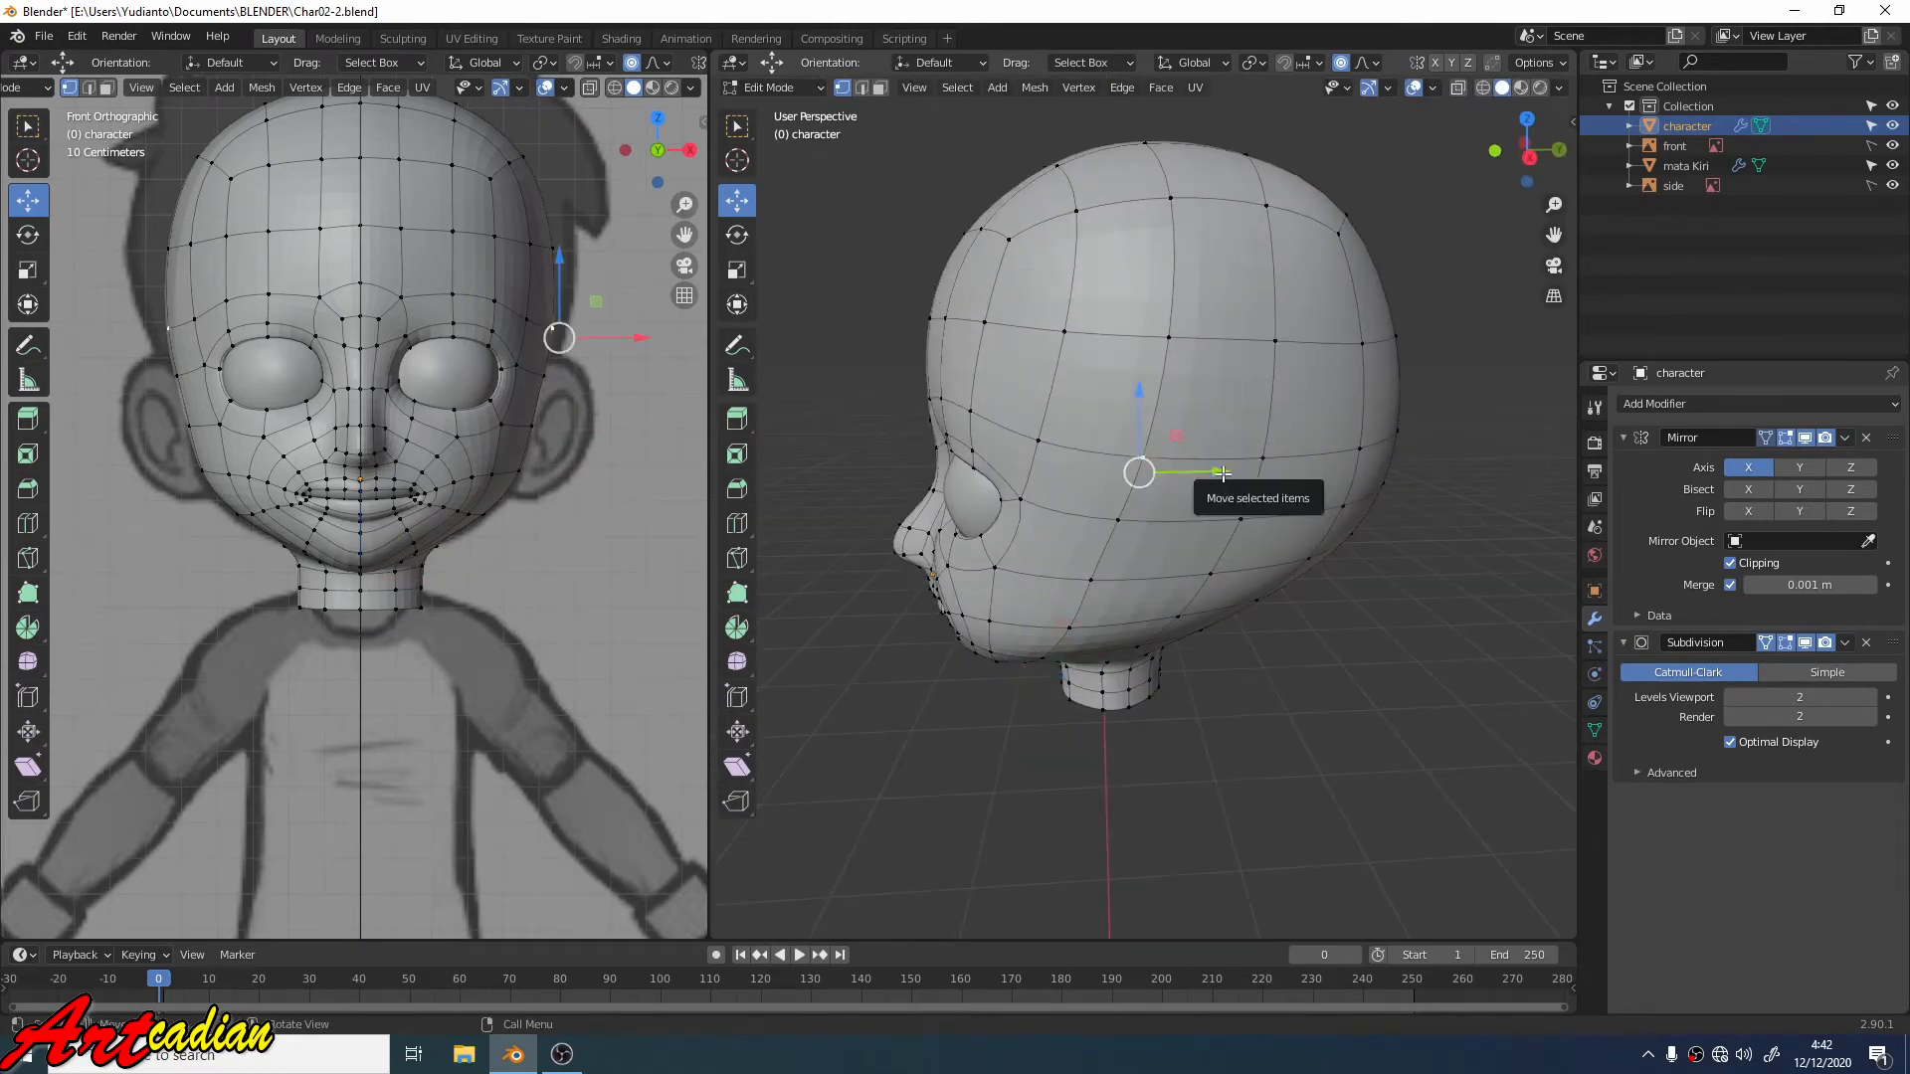
{"action": "left_click_drag", "start_coordinate": [1194, 469], "coordinate": [1199, 419]}
{"action": "mouse_move", "coordinate": [1199, 419]}
{"action": "middle_mouse_down"}
{"action": "mouse_move", "coordinate": [1189, 337]}
{"action": "mouse_move", "coordinate": [1185, 447]}
{"action": "middle_mouse_up"}
{"action": "left_click", "coordinate": [1121, 353]}
{"action": "left_click_drag", "start_coordinate": [1195, 356], "coordinate": [1190, 358]}
Step: Move the off-centre vertex on top of the head slightly forward along the Y axis
{"action": "middle_click_drag", "start_coordinate": [1190, 358], "coordinate": [1384, 433]}
{"action": "left_click", "coordinate": [1260, 500]}
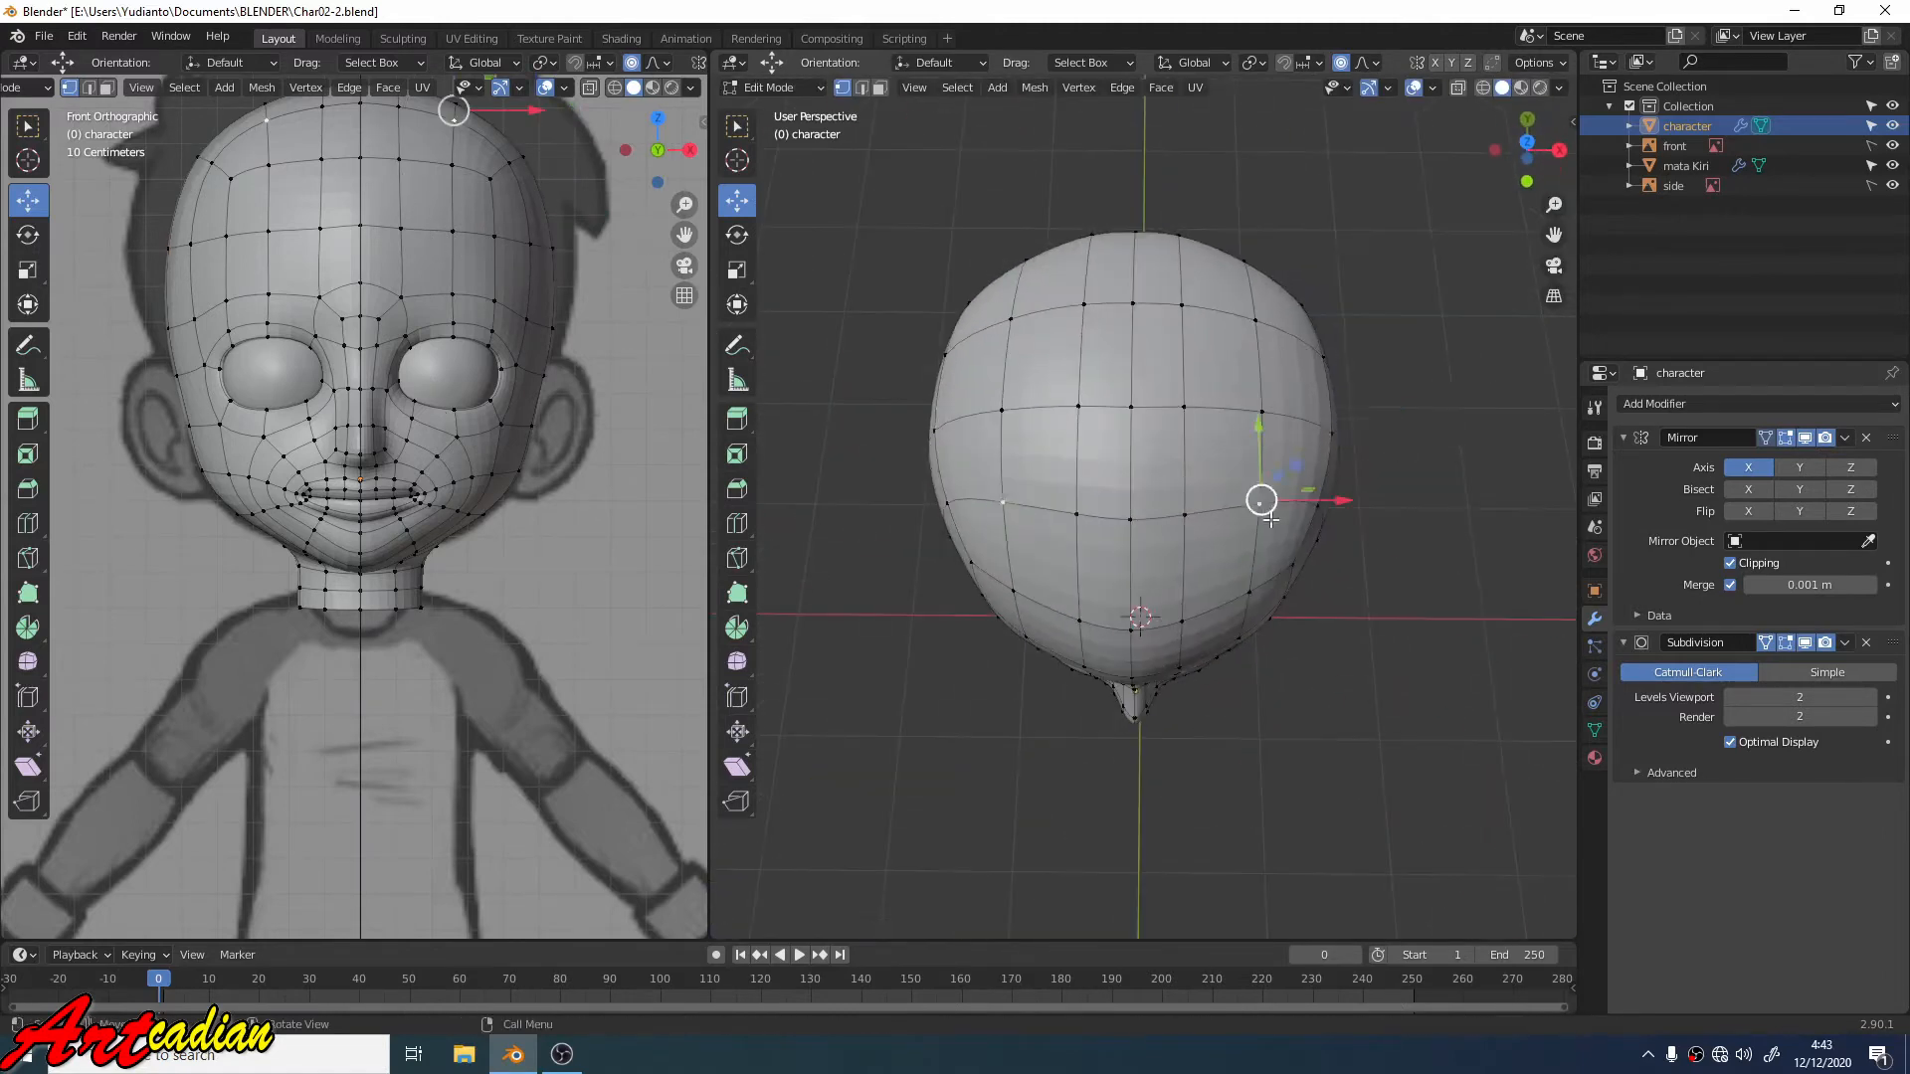
{"action": "middle_click_drag", "start_coordinate": [1260, 500], "coordinate": [1265, 547]}
{"action": "left_click_drag", "start_coordinate": [1265, 489], "coordinate": [1266, 515]}
{"action": "middle_click_drag", "start_coordinate": [1267, 515], "coordinate": [1253, 398]}
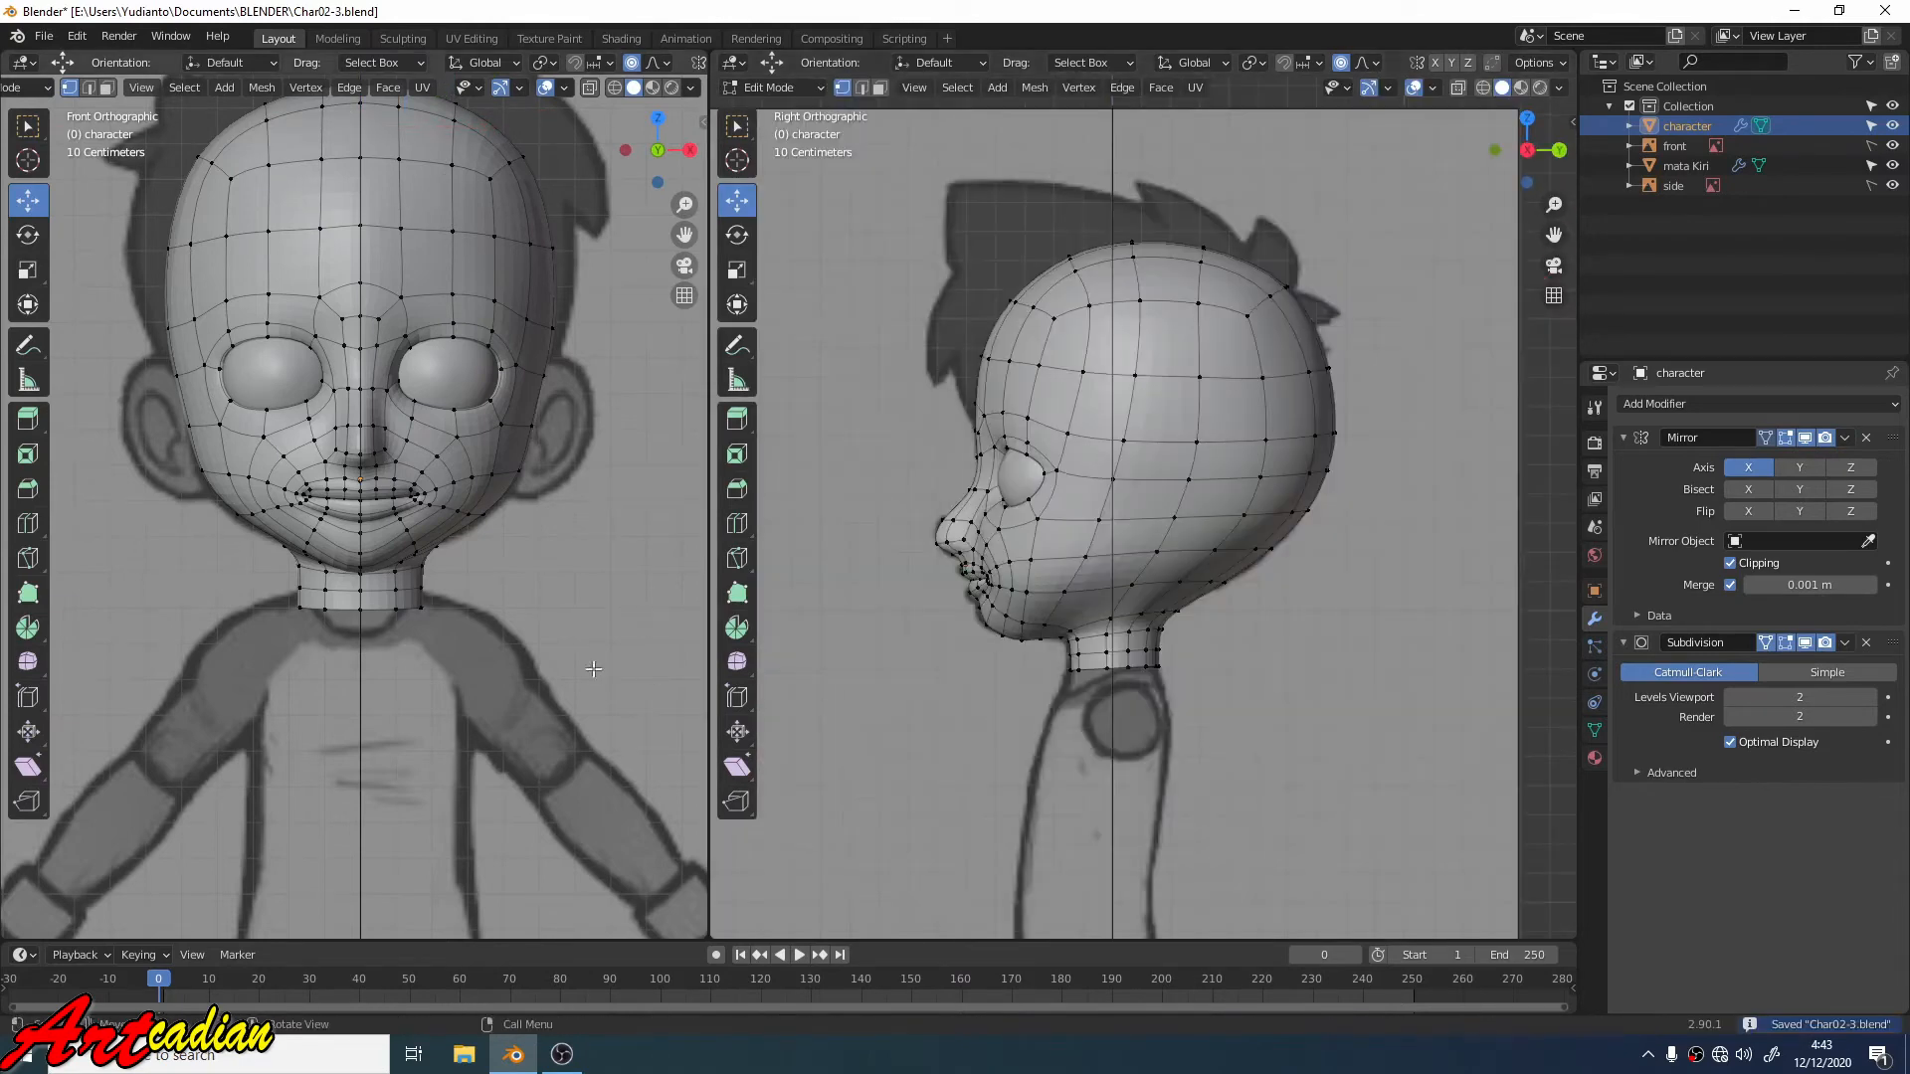
Step: Smooth the vertices of the open edge loop at the bottom of the neck
{"action": "scroll", "coordinate": [594, 668], "scroll_direction": "up", "scroll_amount": 2}
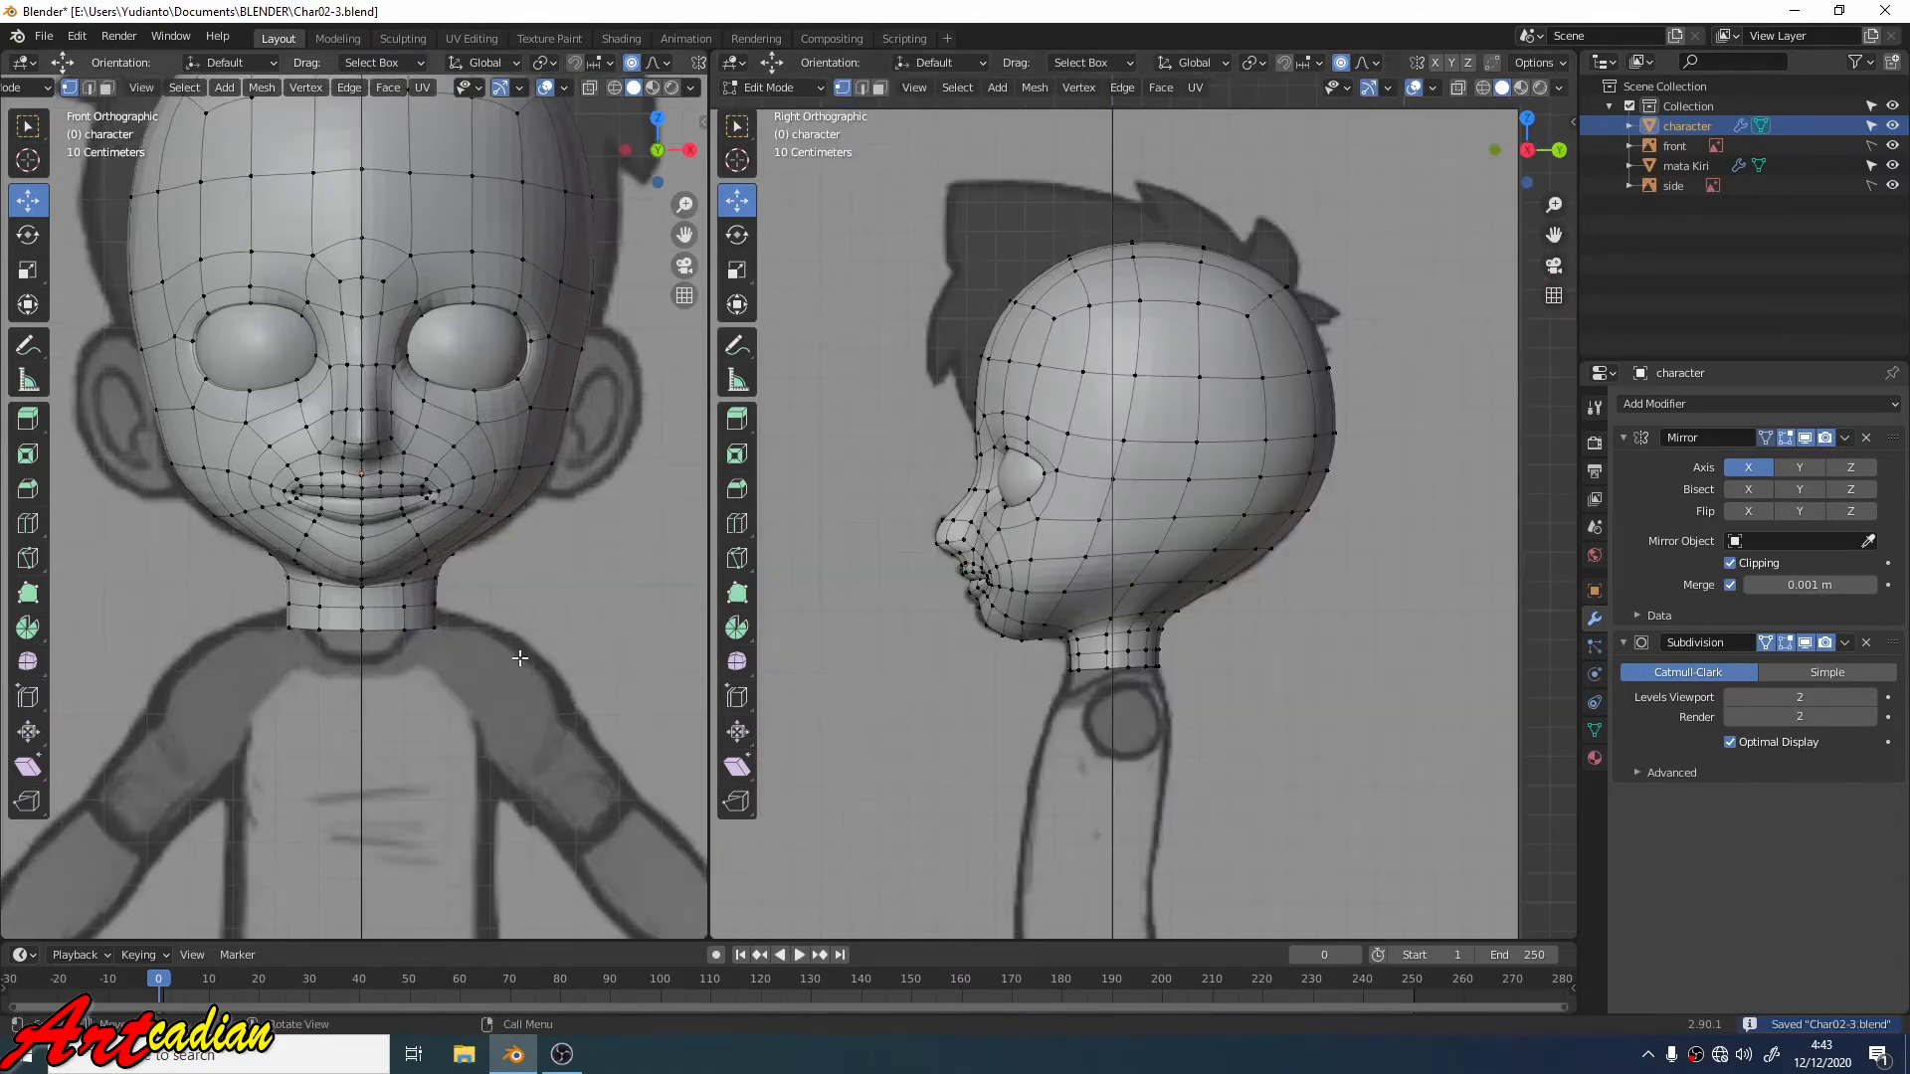
{"action": "mouse_move", "coordinate": [1144, 597]}
{"action": "middle_mouse_down"}
{"action": "mouse_move", "coordinate": [1154, 557]}
{"action": "mouse_move", "coordinate": [1164, 615]}
{"action": "middle_mouse_up"}
{"action": "scroll", "coordinate": [1161, 573], "scroll_direction": "up", "scroll_amount": 3}
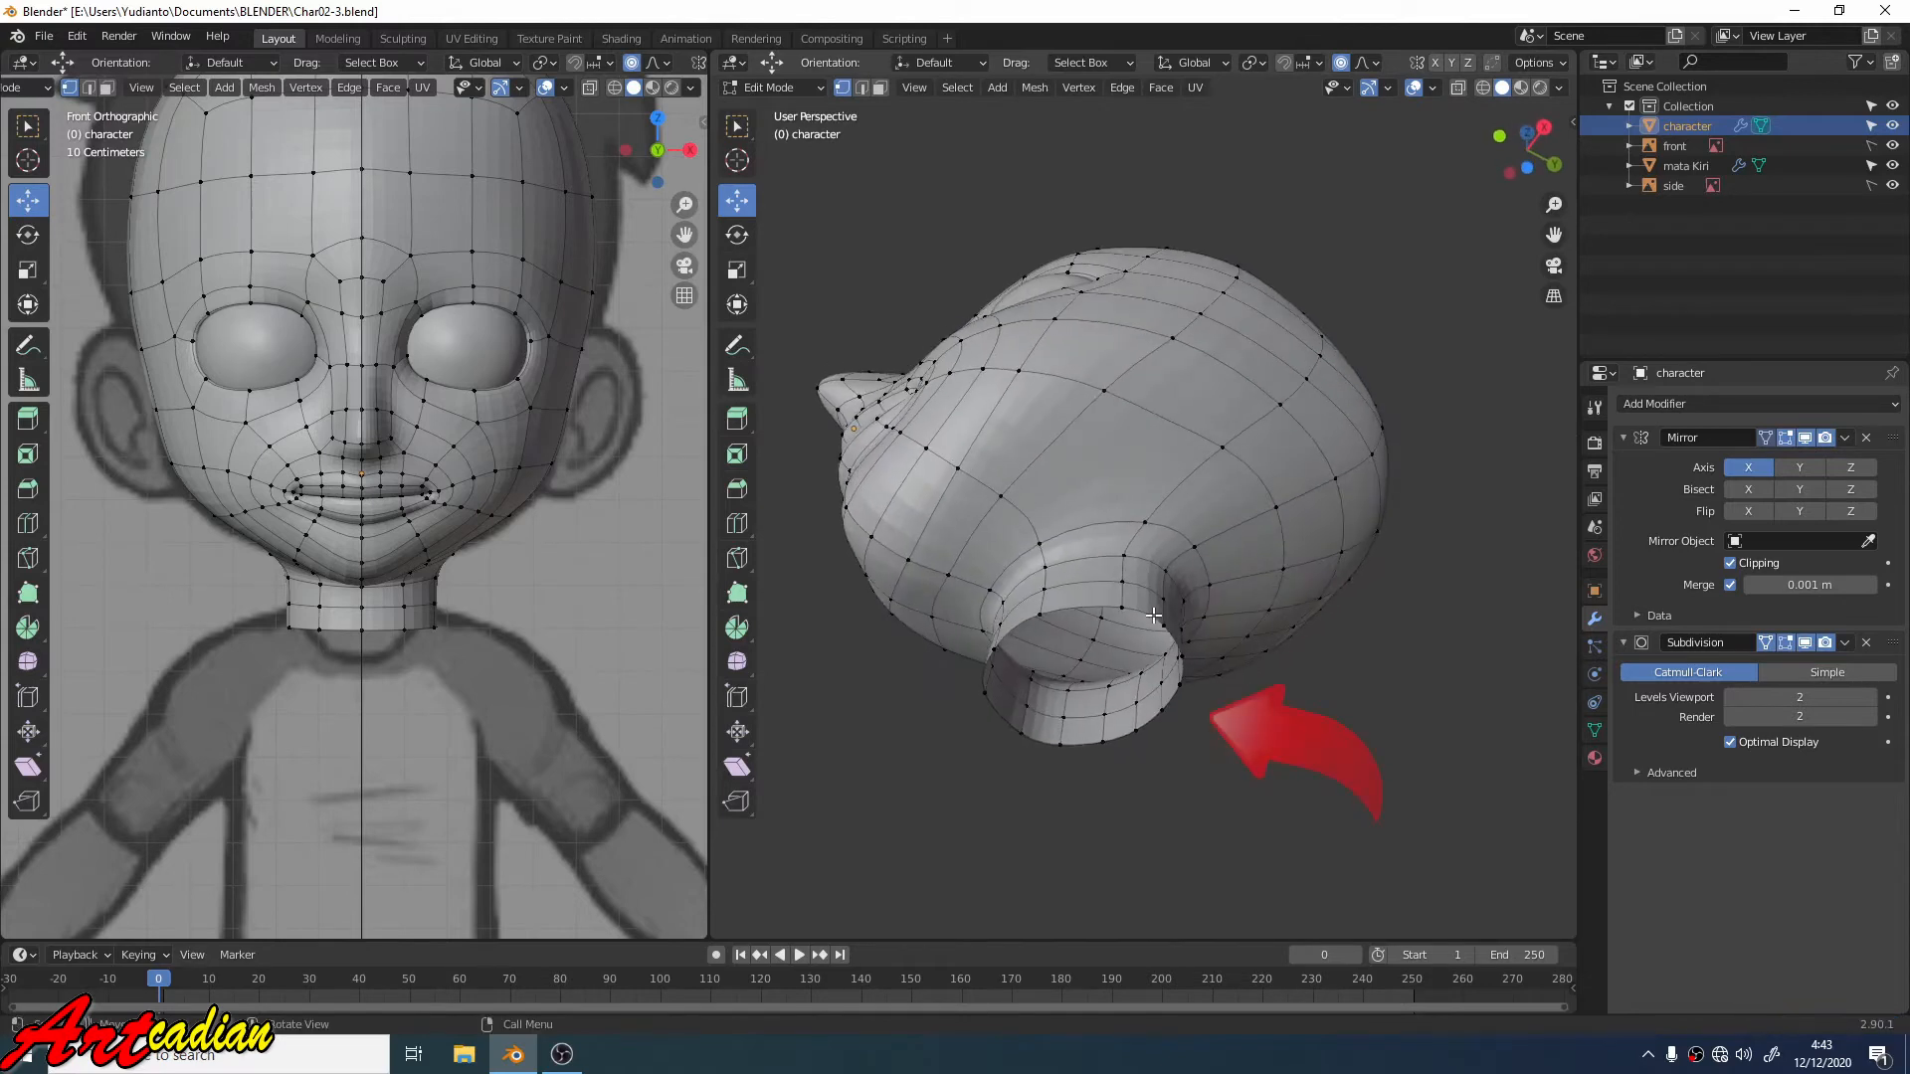
{"action": "right_click", "coordinate": [1164, 605]}
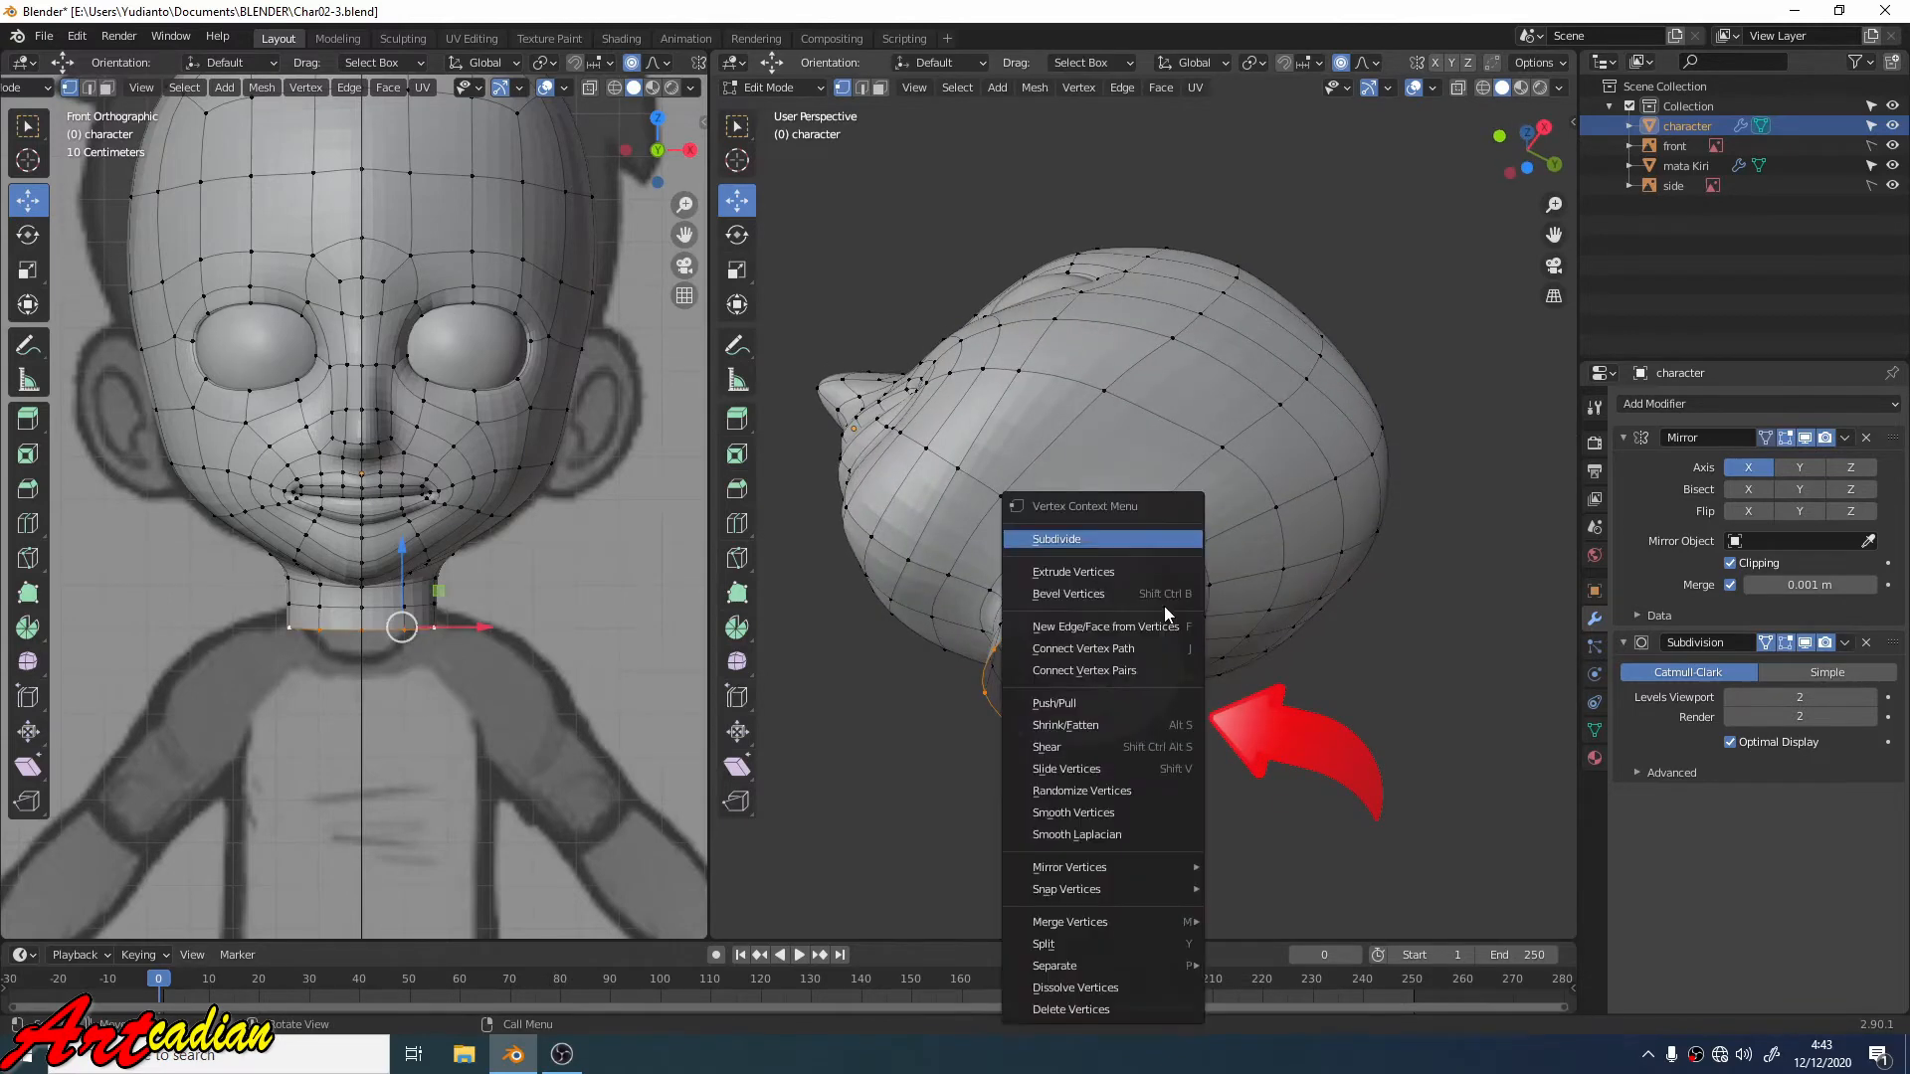
{"action": "left_click", "coordinate": [1136, 810]}
{"action": "middle_click_drag", "start_coordinate": [1144, 791], "coordinate": [1112, 753]}
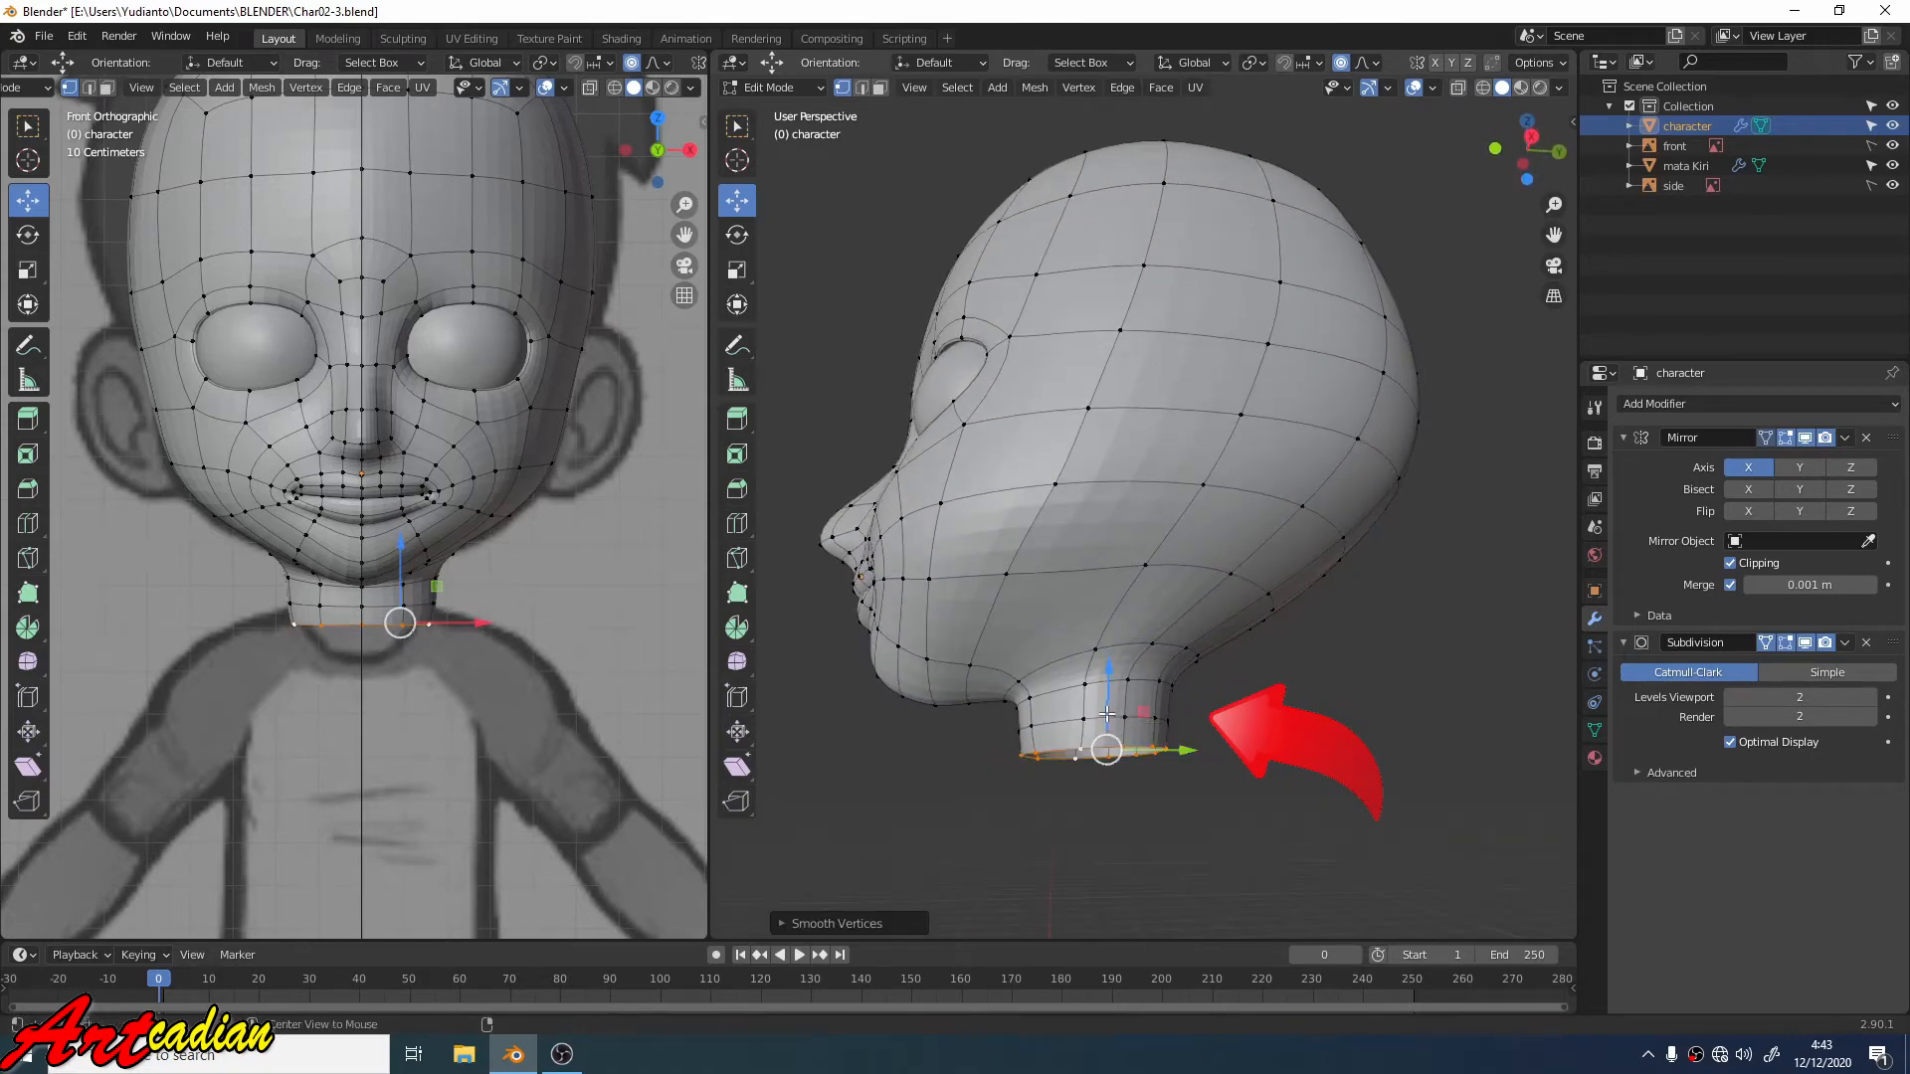
Step: Smooth the vertices of the two neck edge loops above the bottom one
{"action": "right_click", "coordinate": [1104, 712]}
{"action": "left_click", "coordinate": [1106, 712]}
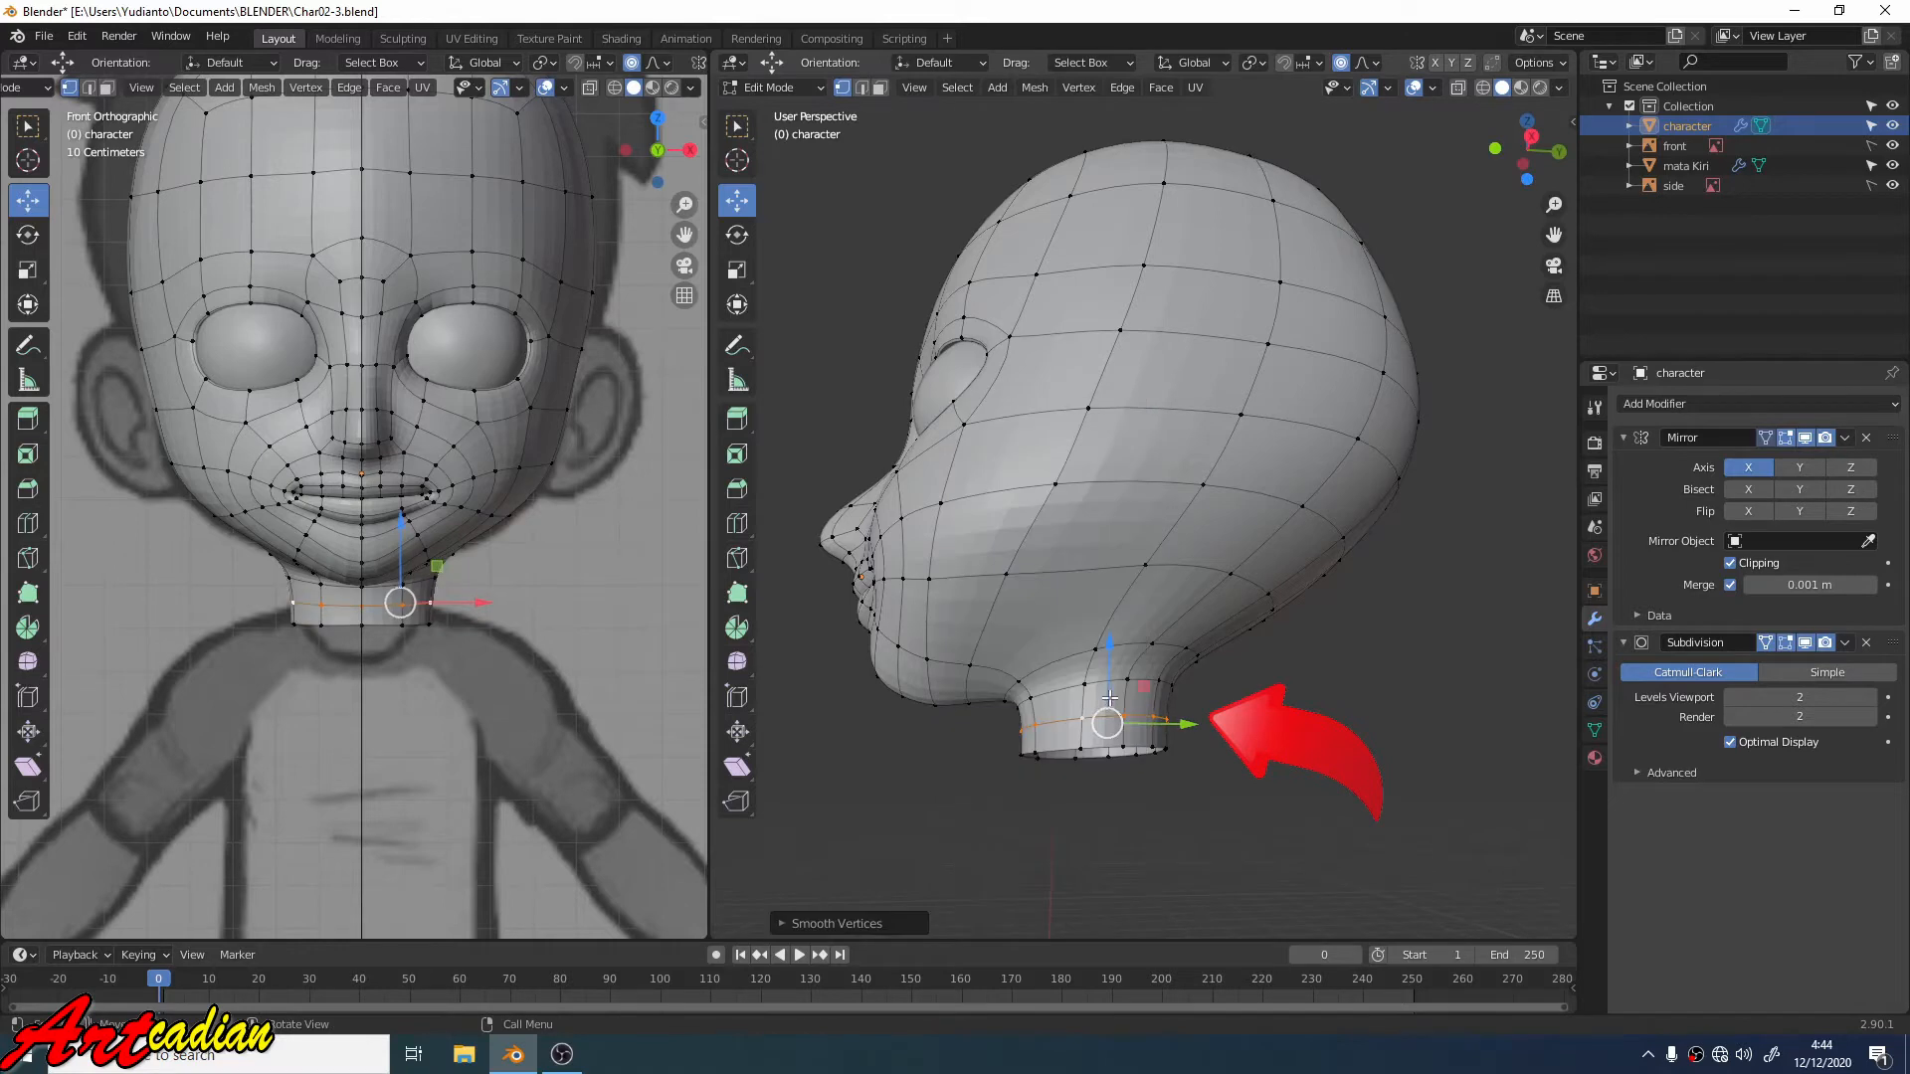
{"action": "right_click", "coordinate": [1119, 680]}
{"action": "left_click", "coordinate": [1118, 683]}
{"action": "right_click", "coordinate": [1118, 684]}
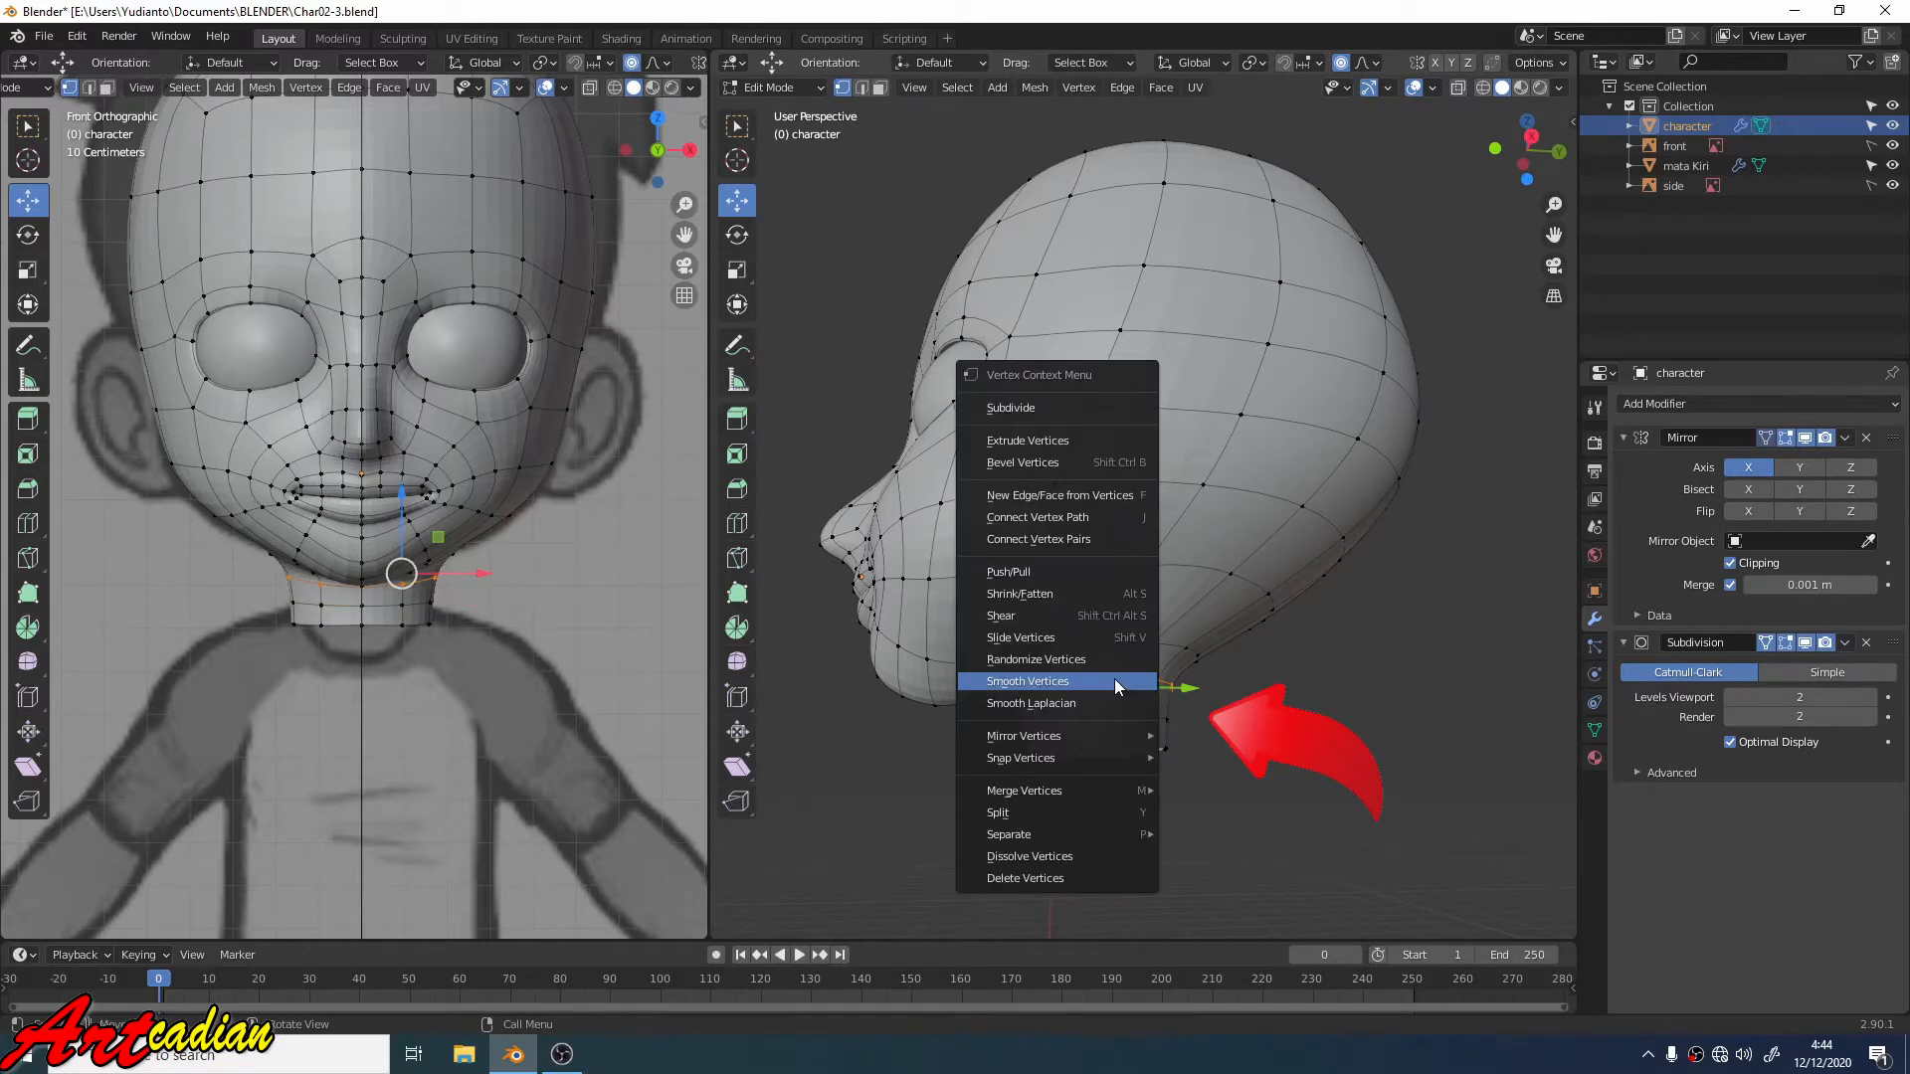
{"action": "left_click", "coordinate": [1114, 682]}
{"action": "scroll", "coordinate": [1160, 690], "scroll_direction": "down", "scroll_amount": 4}
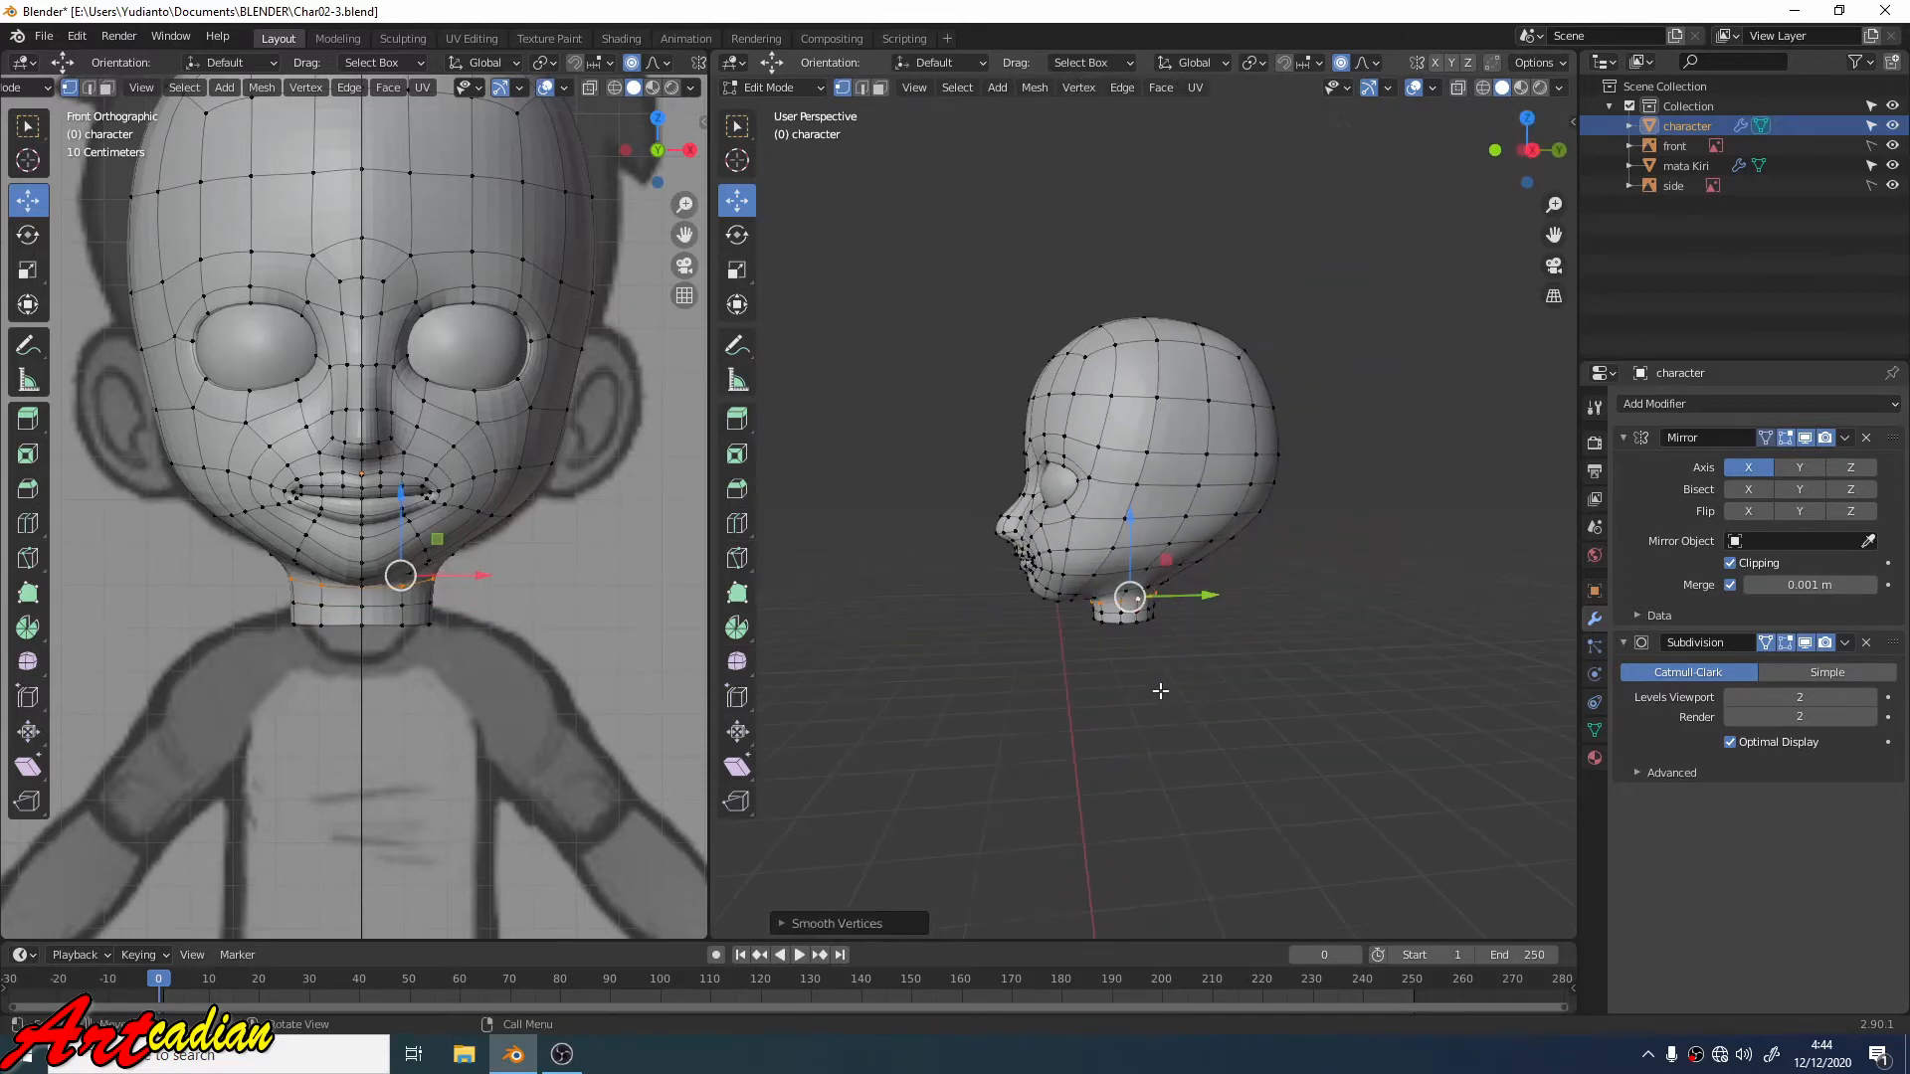
{"action": "middle_click_drag", "start_coordinate": [1160, 691], "coordinate": [1140, 693]}
{"action": "left_click_drag", "start_coordinate": [1110, 231], "coordinate": [1354, 659]}
{"action": "middle_click_drag", "start_coordinate": [1298, 605], "coordinate": [1258, 525]}
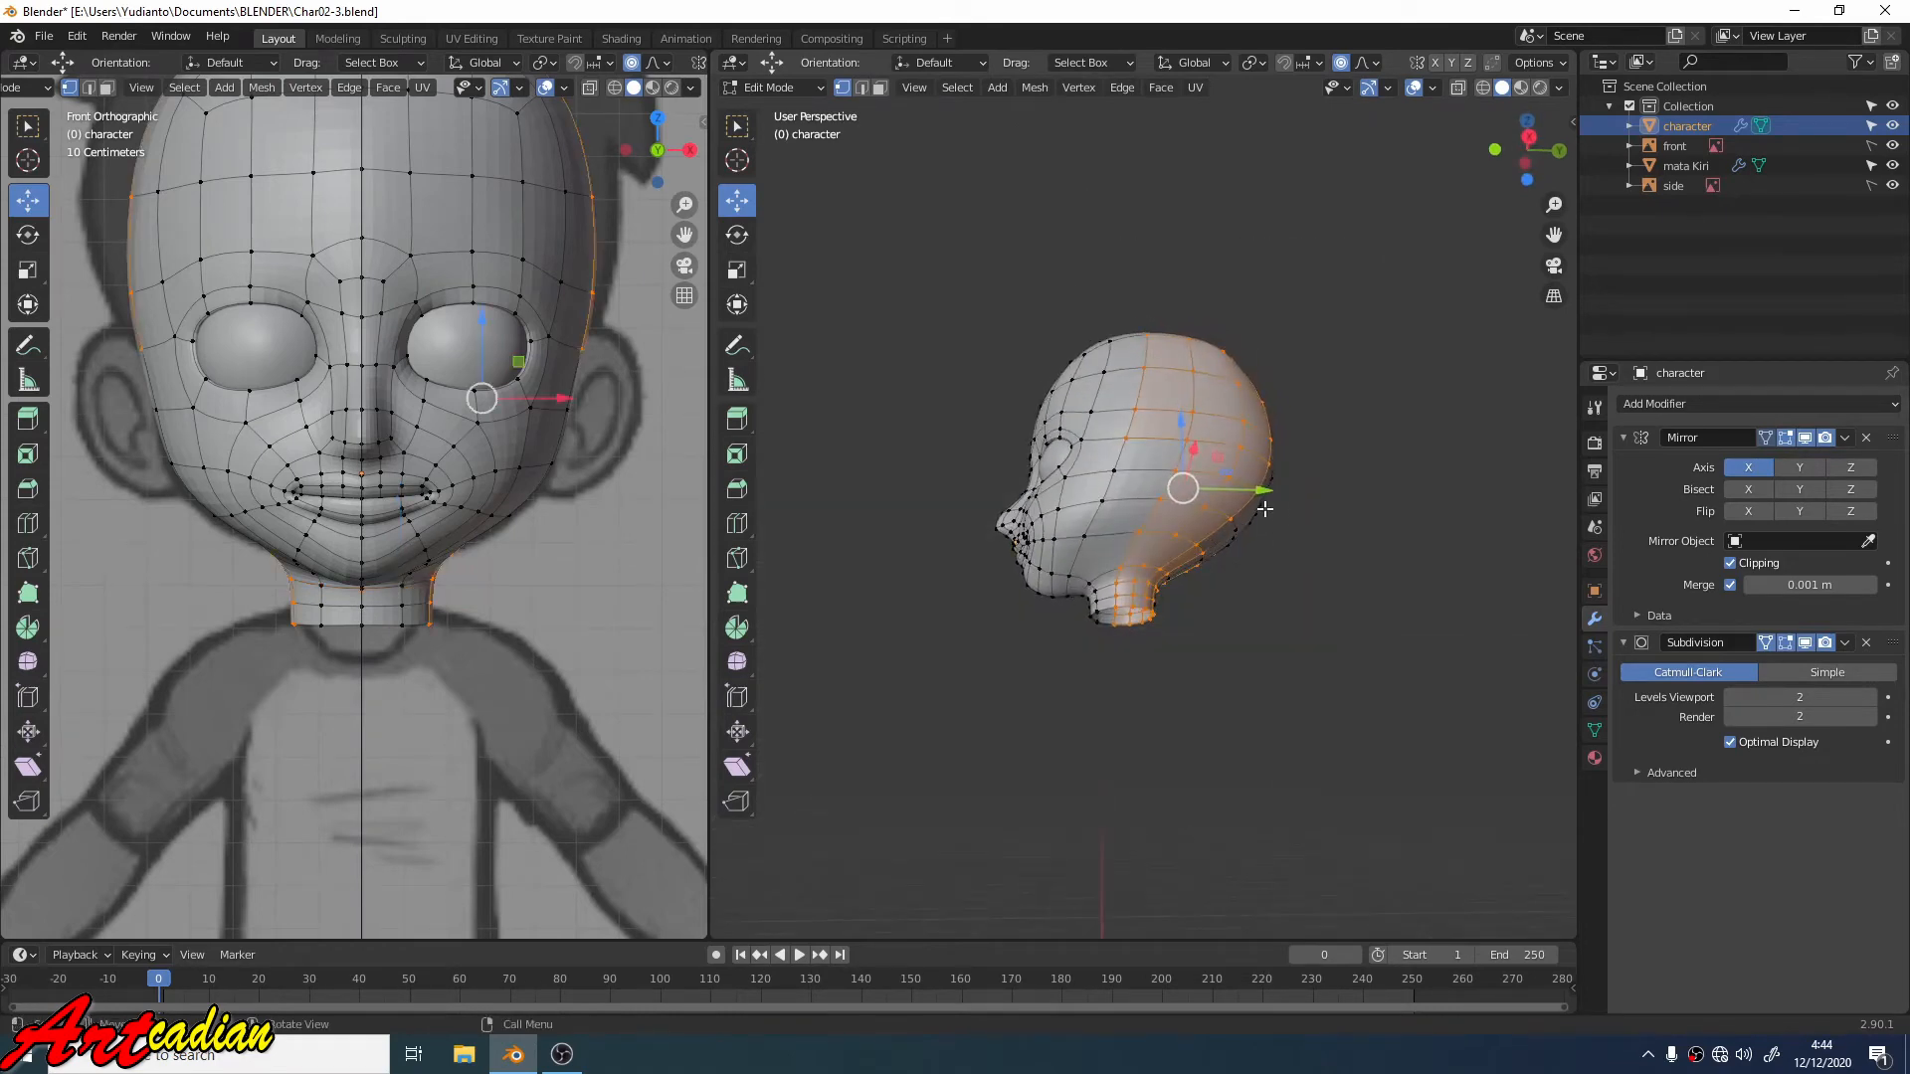
Step: Select the side loops behind the face and add the rear side of the head and the whole neck to the selection
{"action": "scroll", "coordinate": [1242, 515], "scroll_direction": "up", "scroll_amount": 2}
{"action": "left_click", "coordinate": [1133, 474], "text": "alt"}
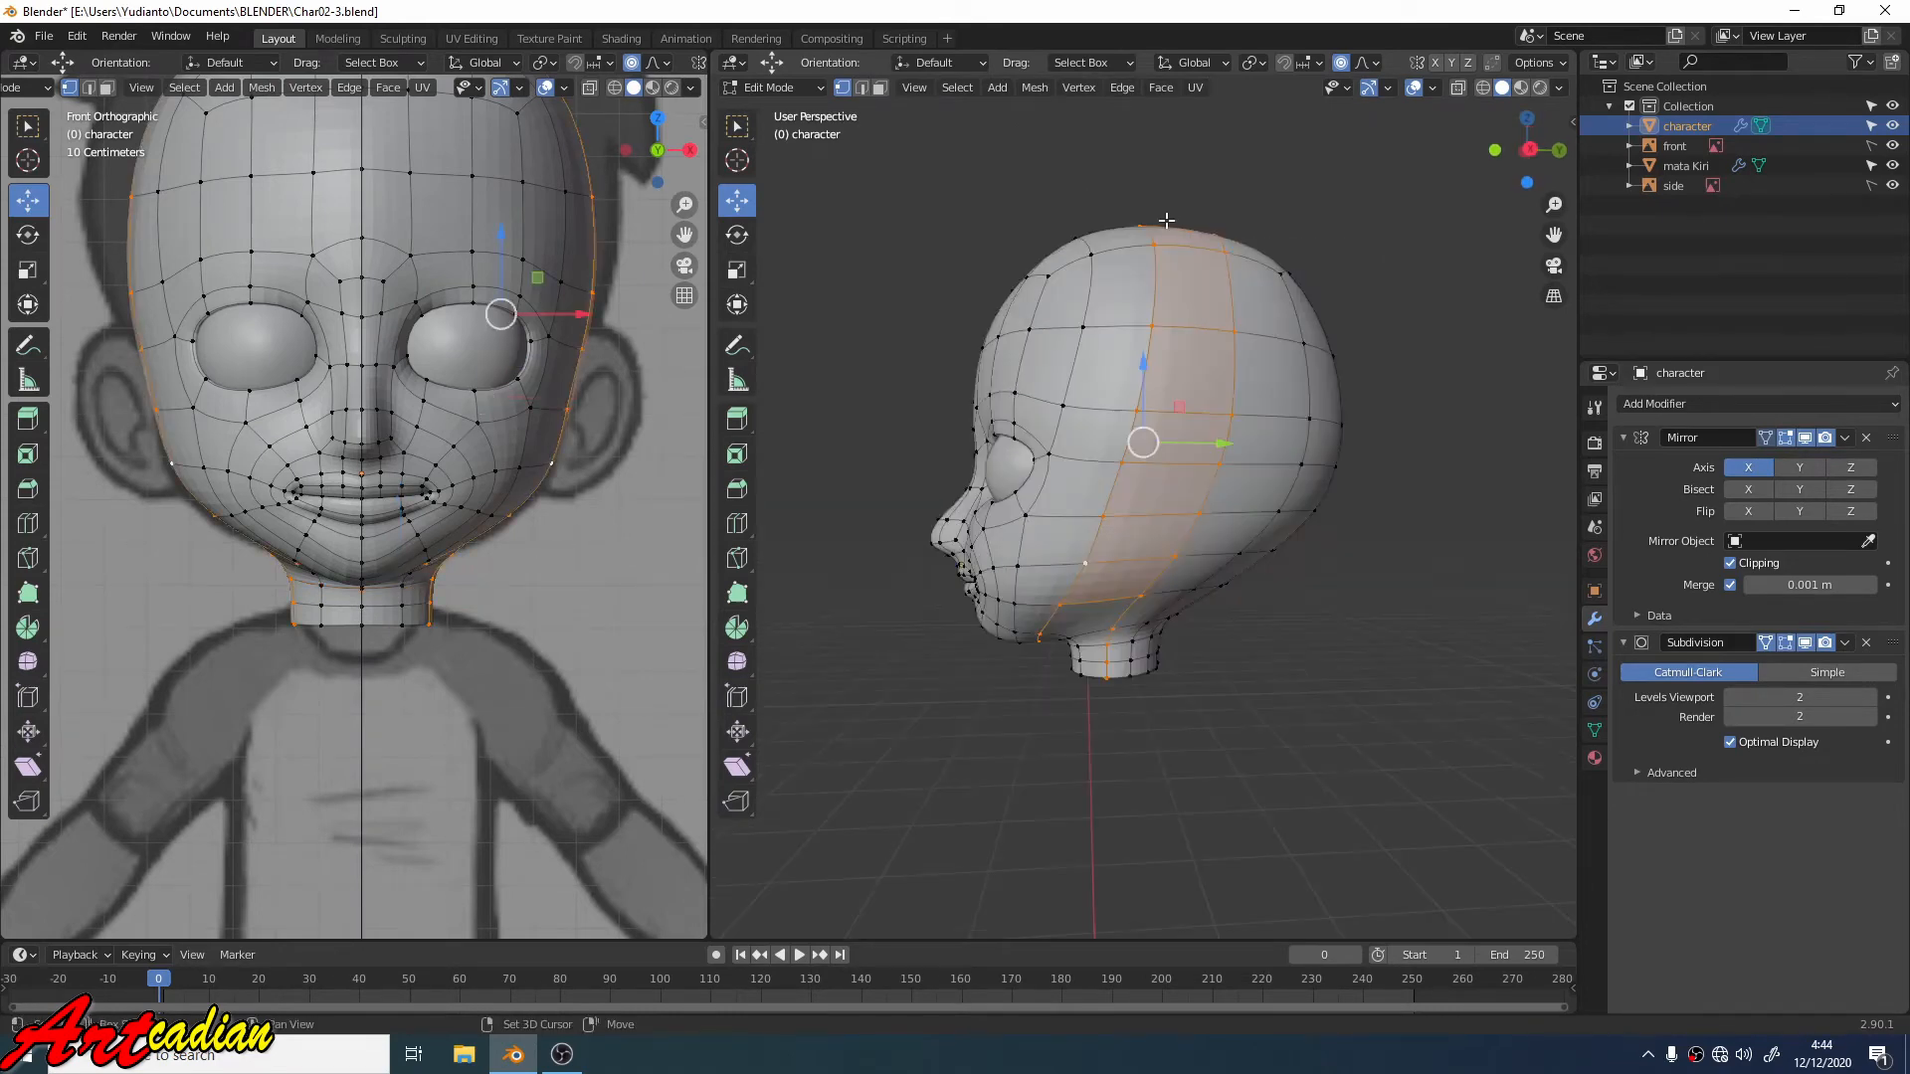
{"action": "left_click_drag", "start_coordinate": [1169, 221], "coordinate": [1388, 569], "text": "shift"}
{"action": "middle_click_drag", "start_coordinate": [1307, 485], "coordinate": [1277, 371]}
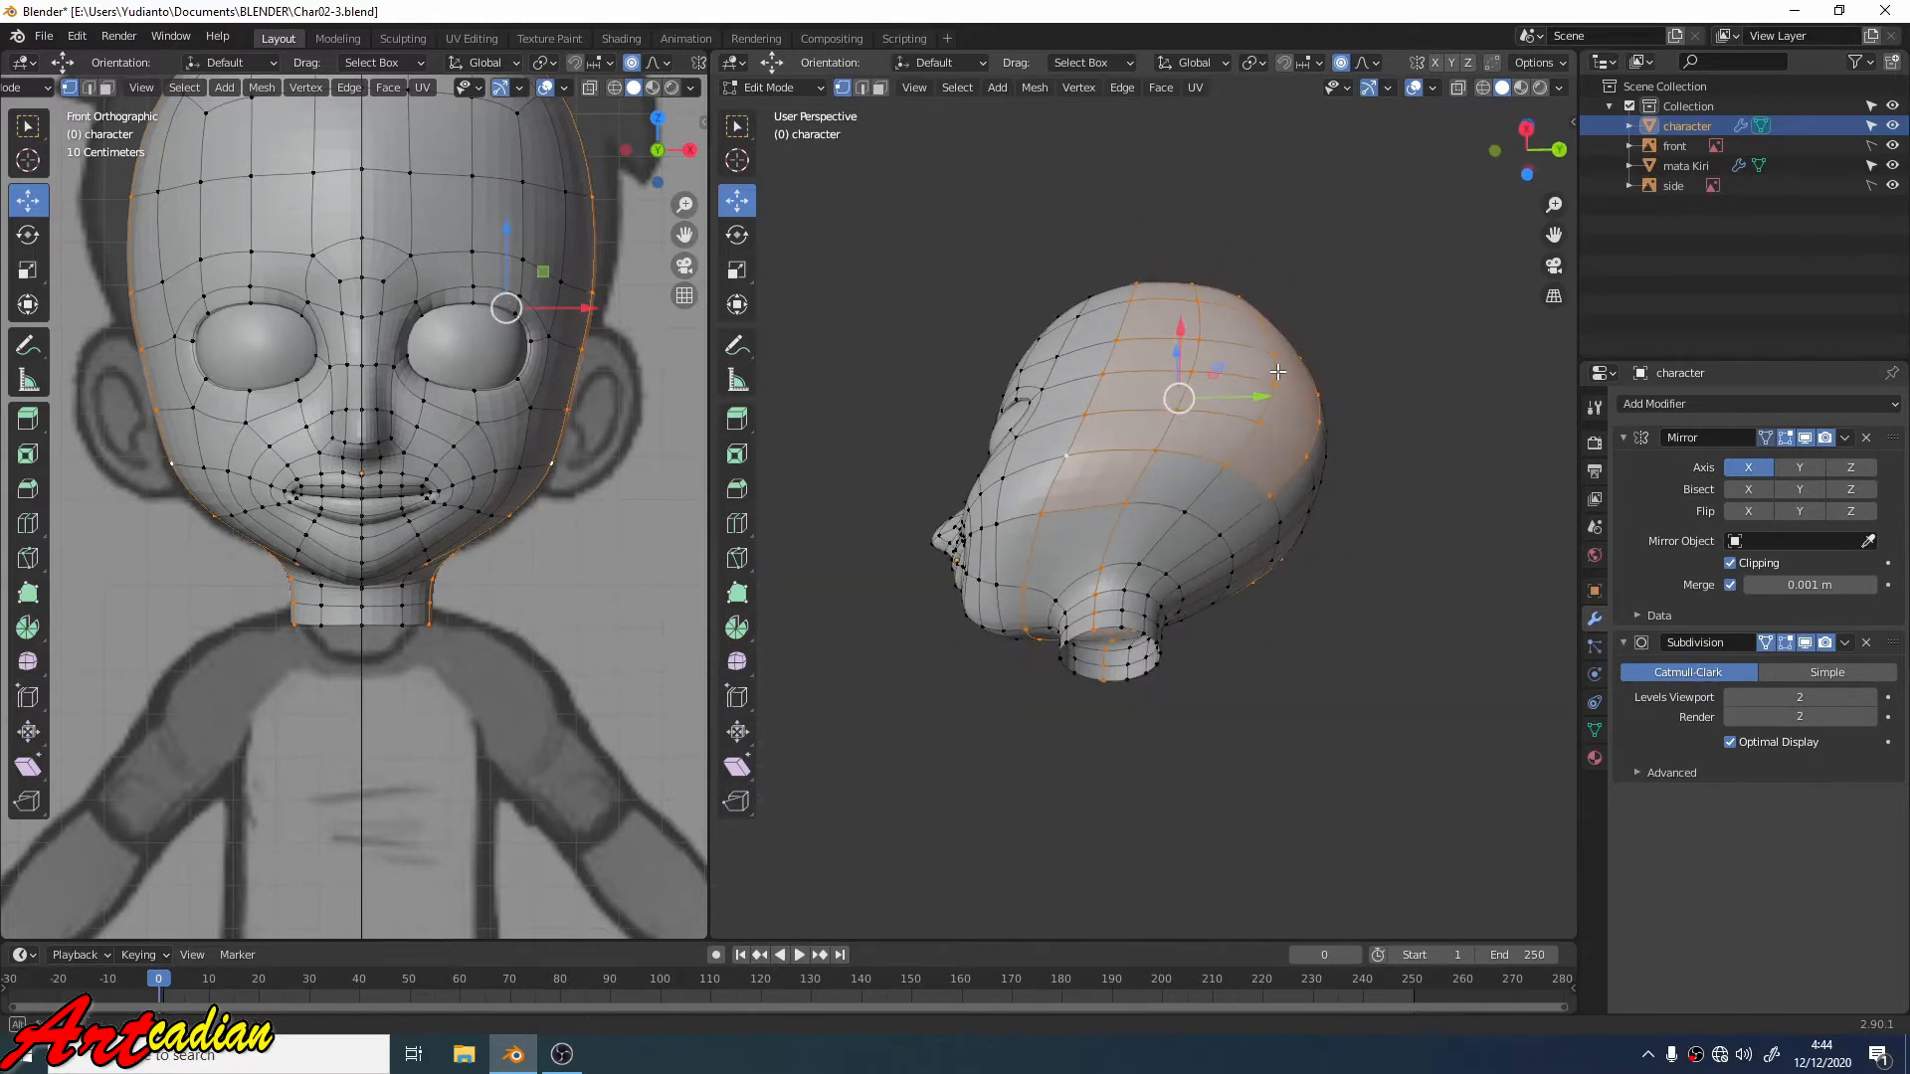
{"action": "left_click_drag", "start_coordinate": [1151, 415], "coordinate": [1376, 715], "text": "shift"}
{"action": "middle_click_drag", "start_coordinate": [1293, 646], "coordinate": [1120, 538]}
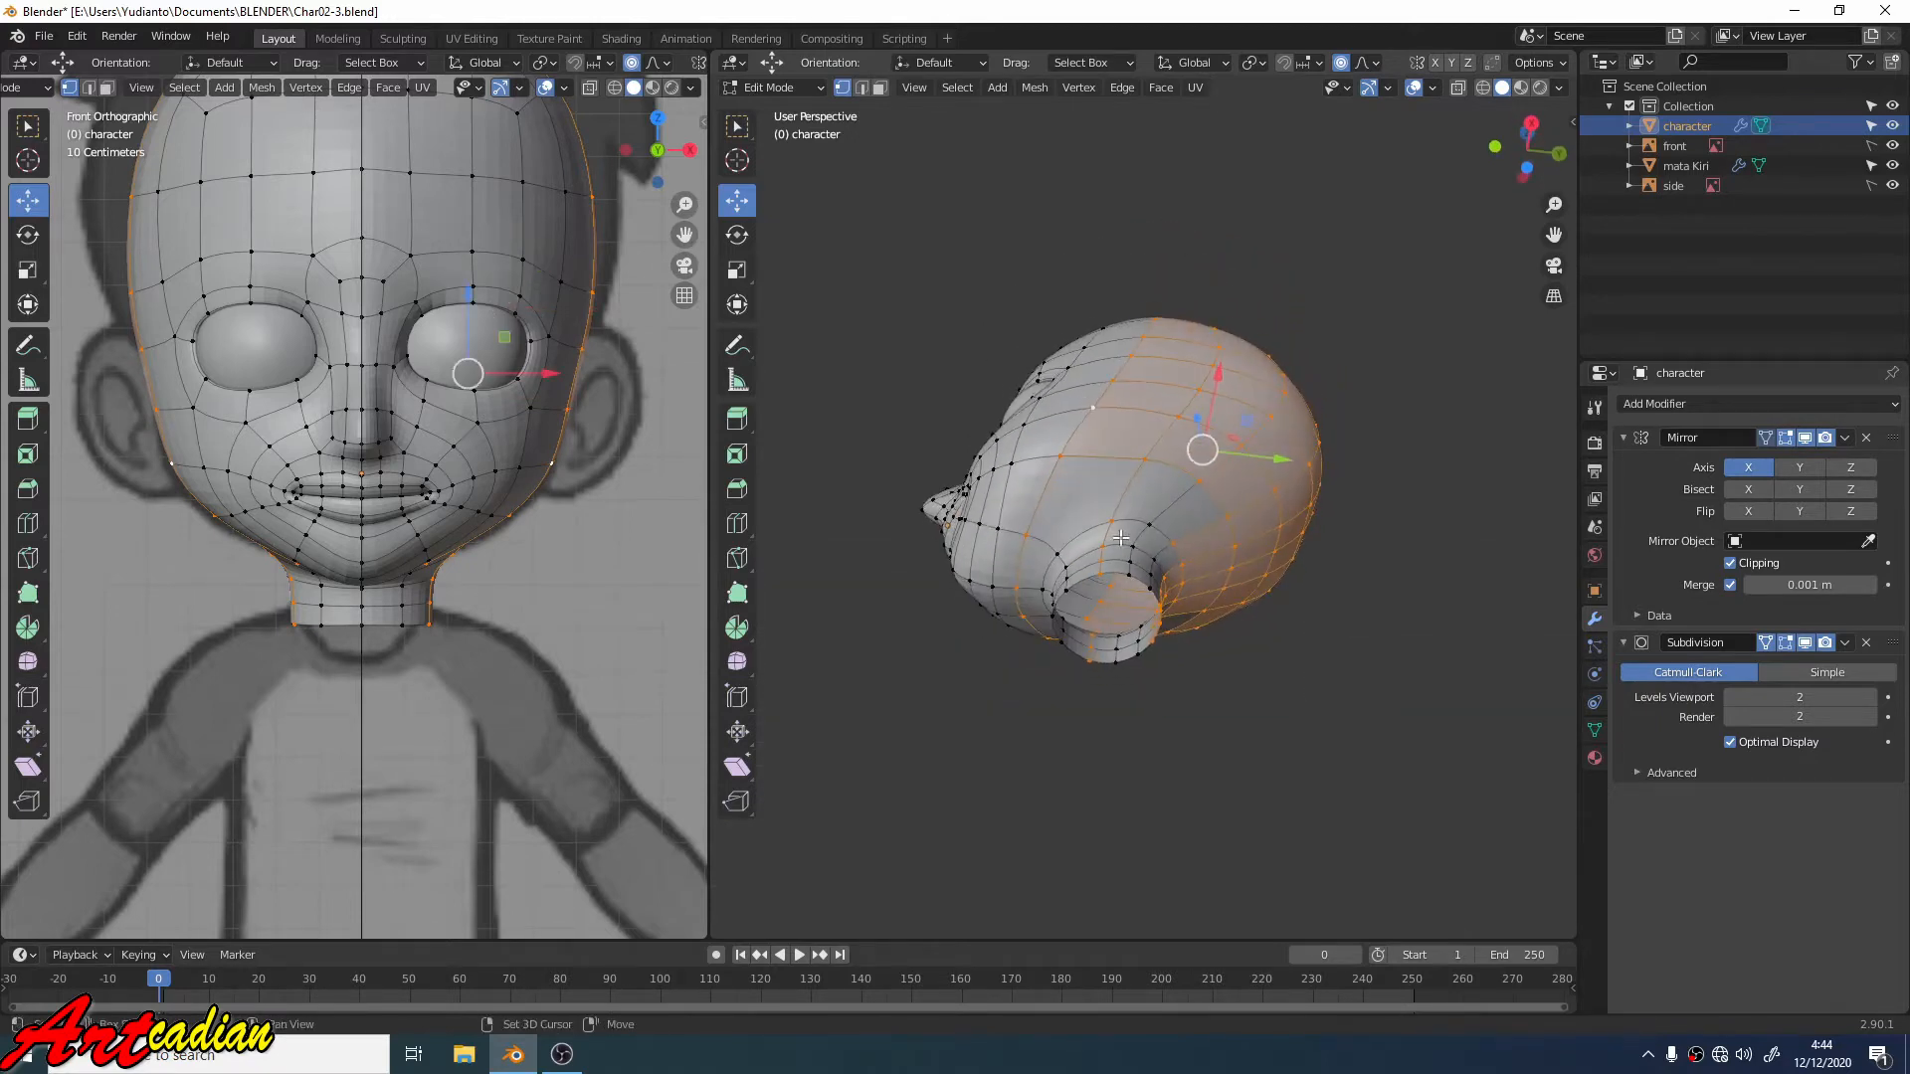
{"action": "left_click_drag", "start_coordinate": [1070, 570], "coordinate": [1241, 707], "text": "shift"}
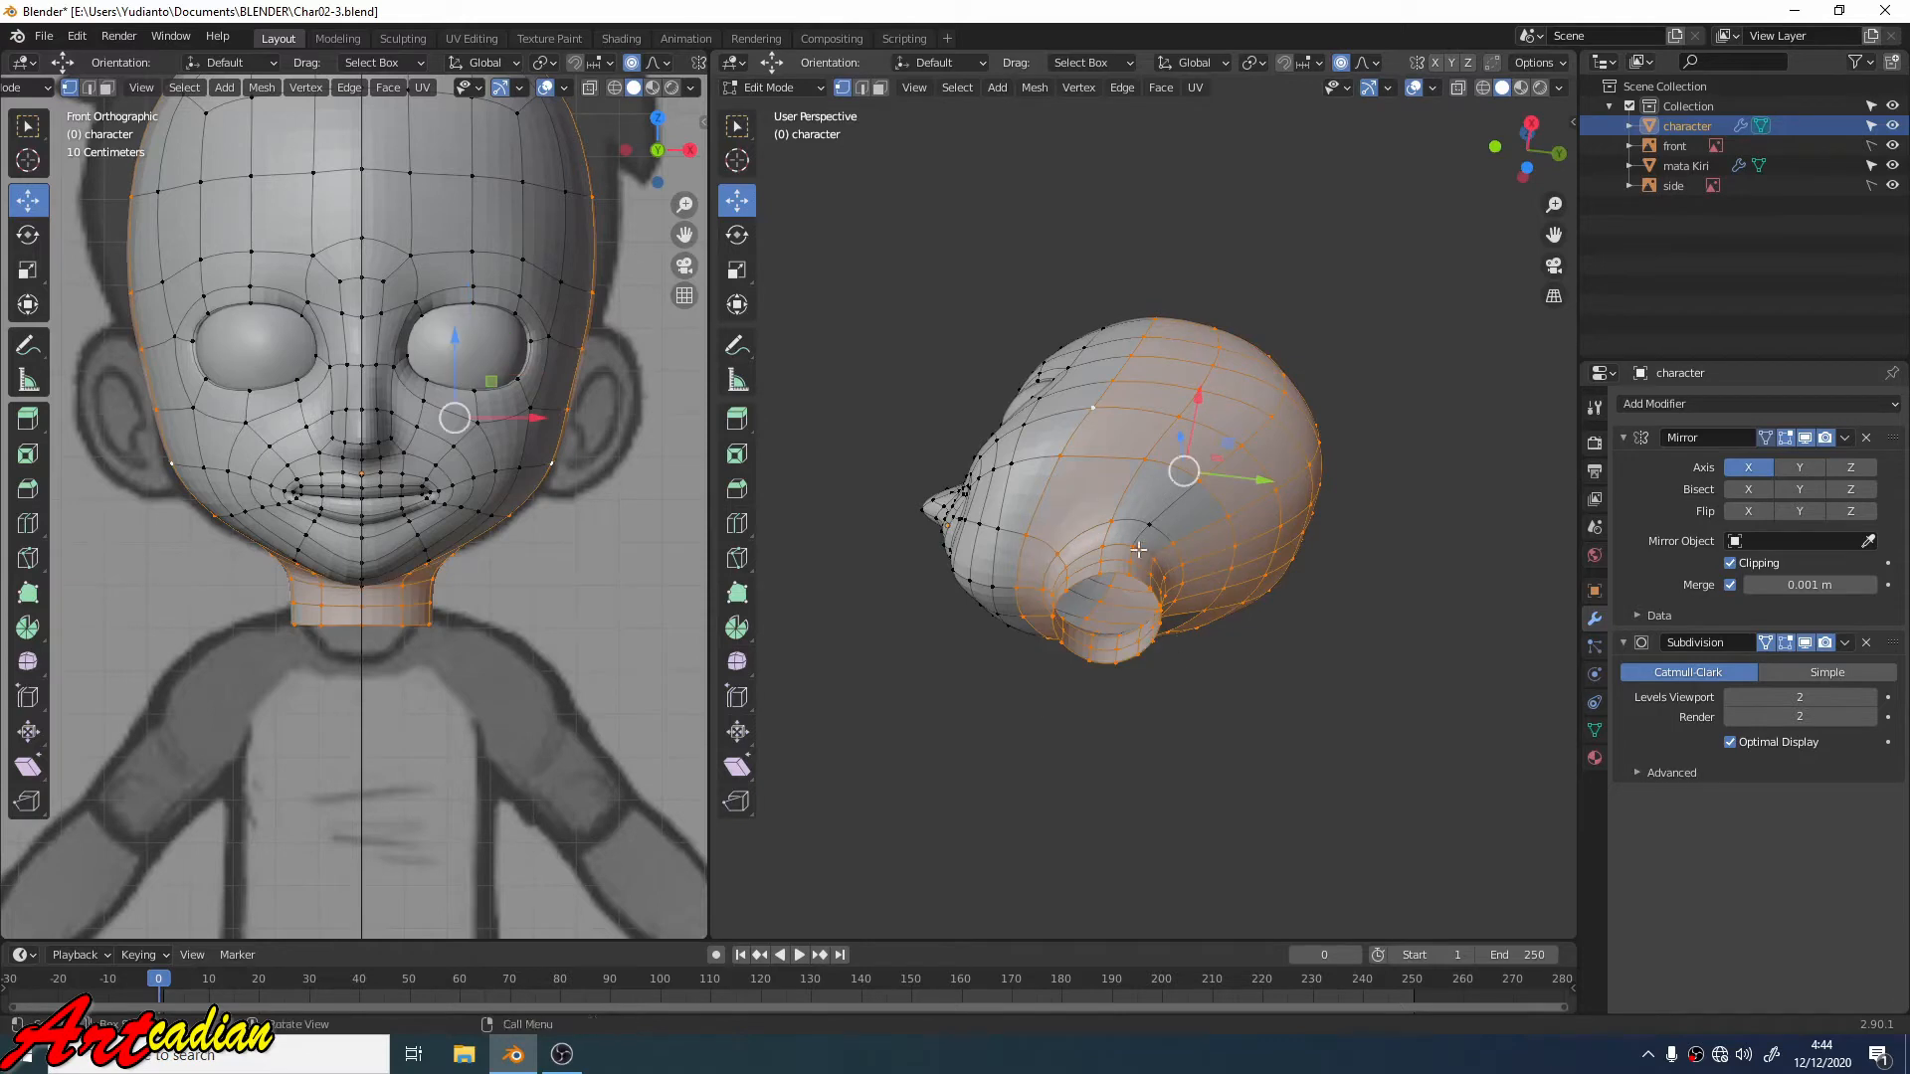
Step: Add the remaining vertices at the back and rear crown of the head to the selection
{"action": "middle_click_drag", "start_coordinate": [1227, 595], "coordinate": [1009, 409]}
{"action": "left_click_drag", "start_coordinate": [971, 190], "coordinate": [1111, 424]}
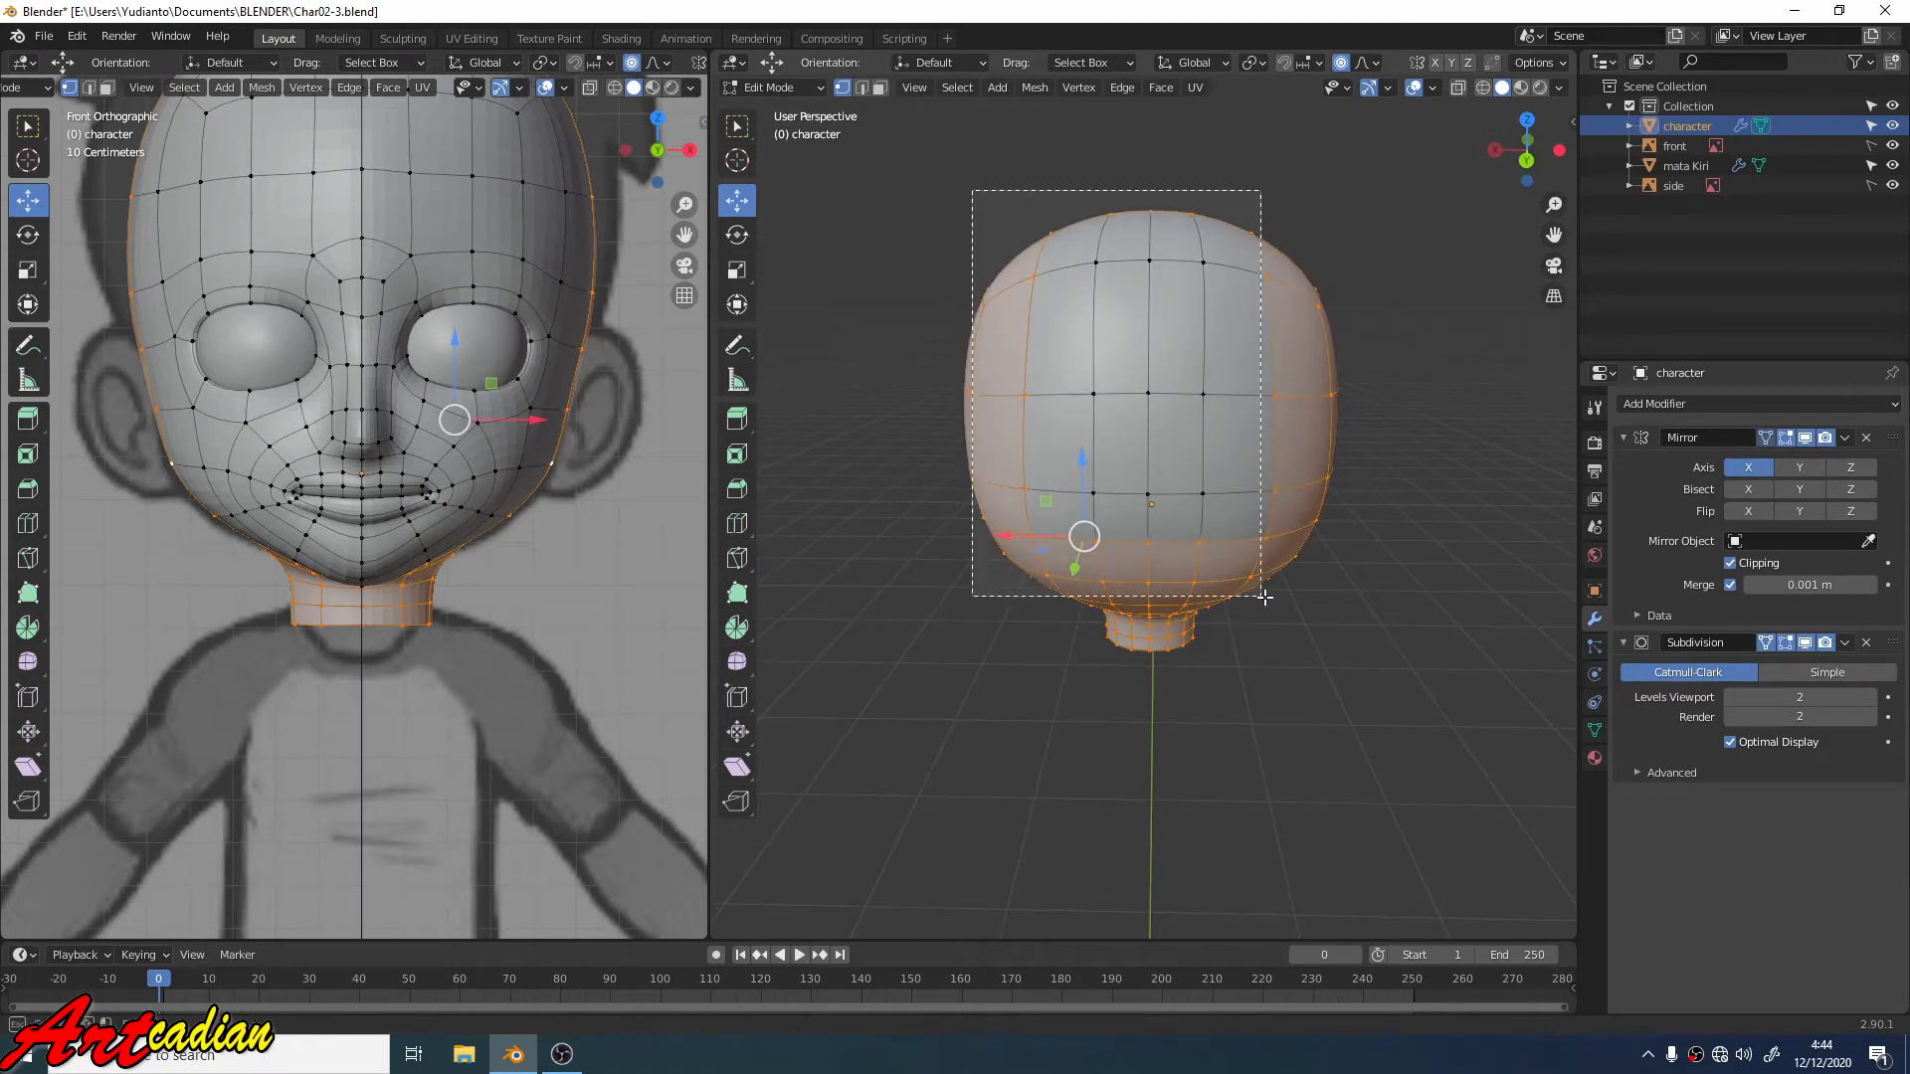
{"action": "left_click_drag", "start_coordinate": [1264, 597], "coordinate": [1264, 596]}
{"action": "middle_click_drag", "start_coordinate": [1264, 597], "coordinate": [1062, 386]}
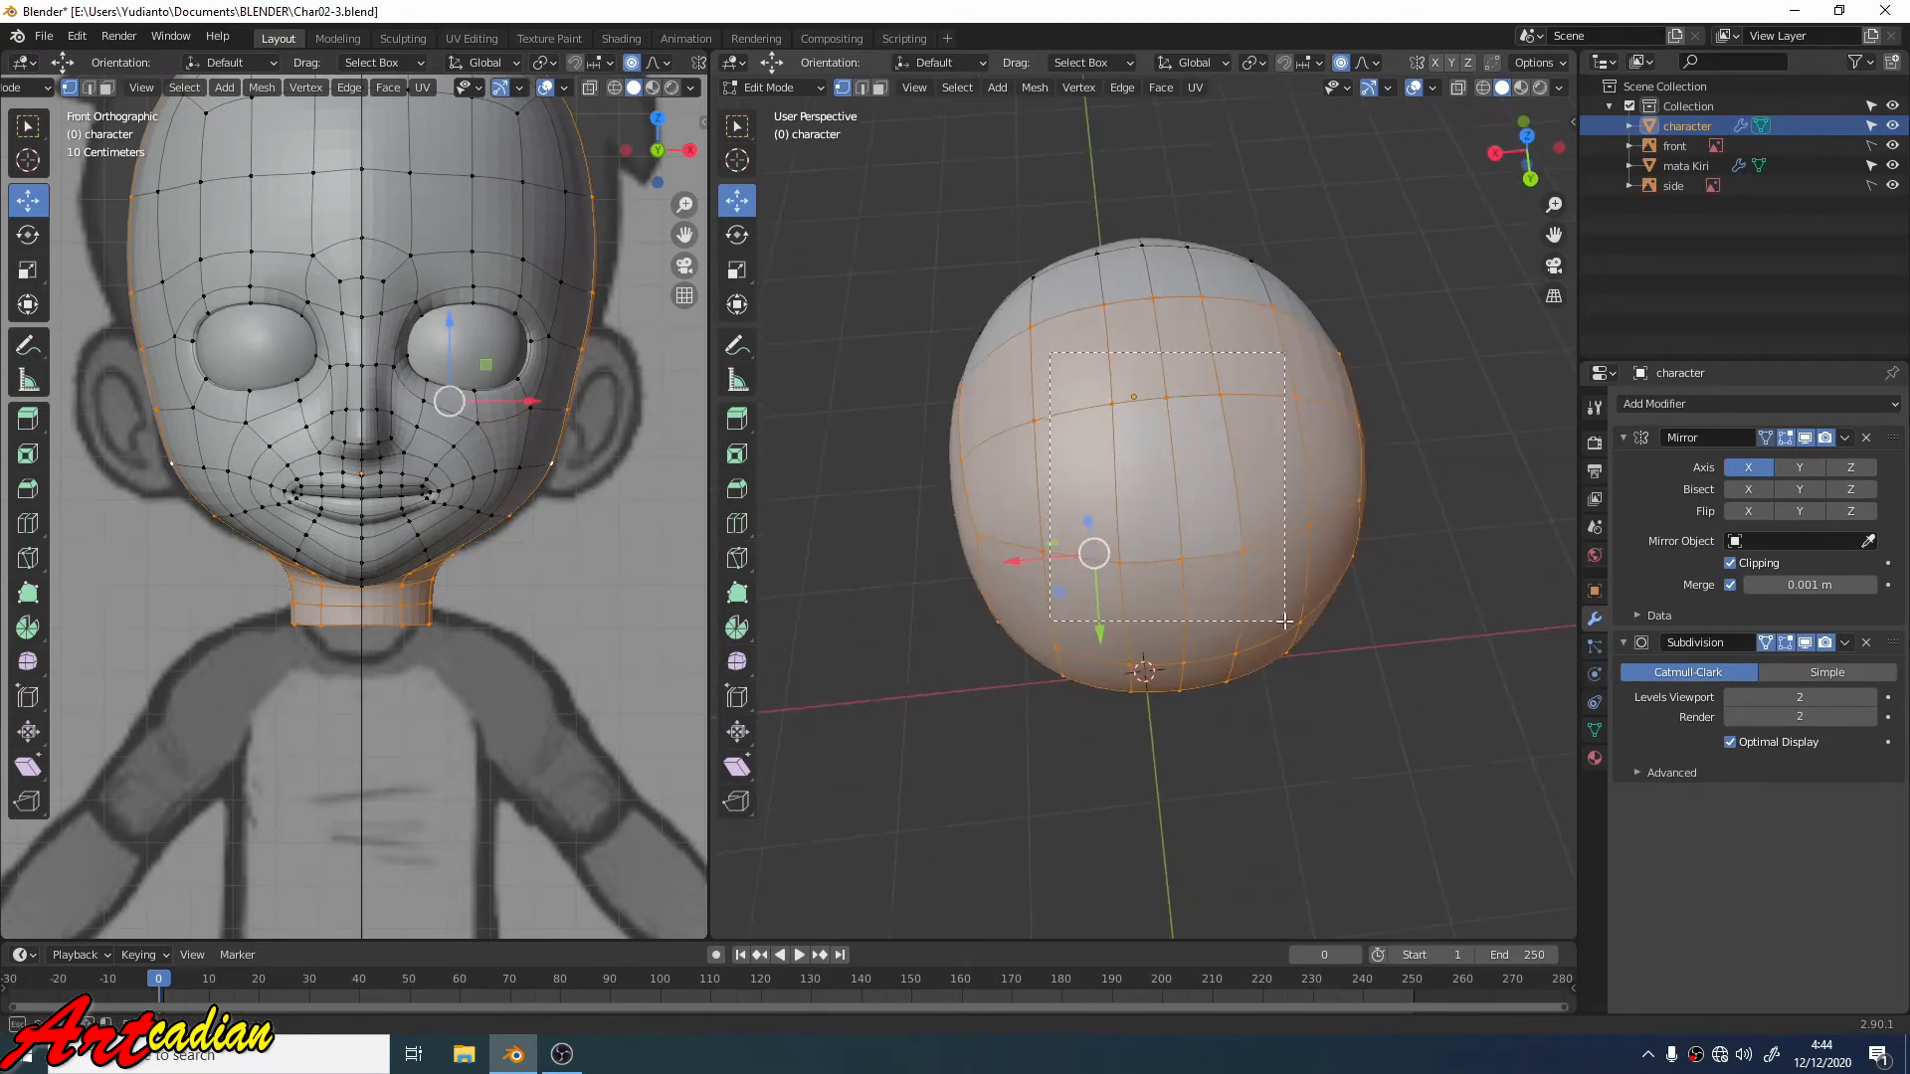
Step: Smooth the selected back-of-head and neck vertices three times, compare the shape with the side reference, and clear the selection
{"action": "middle_click_drag", "start_coordinate": [1221, 622], "coordinate": [1273, 468]}
{"action": "right_click", "coordinate": [1267, 438]}
{"action": "left_click", "coordinate": [1261, 438]}
{"action": "right_click", "coordinate": [1221, 432]}
{"action": "left_click", "coordinate": [1221, 432]}
{"action": "right_click", "coordinate": [1219, 420]}
{"action": "left_click", "coordinate": [1211, 422]}
{"action": "middle_click_drag", "start_coordinate": [1364, 670], "coordinate": [1398, 684]}
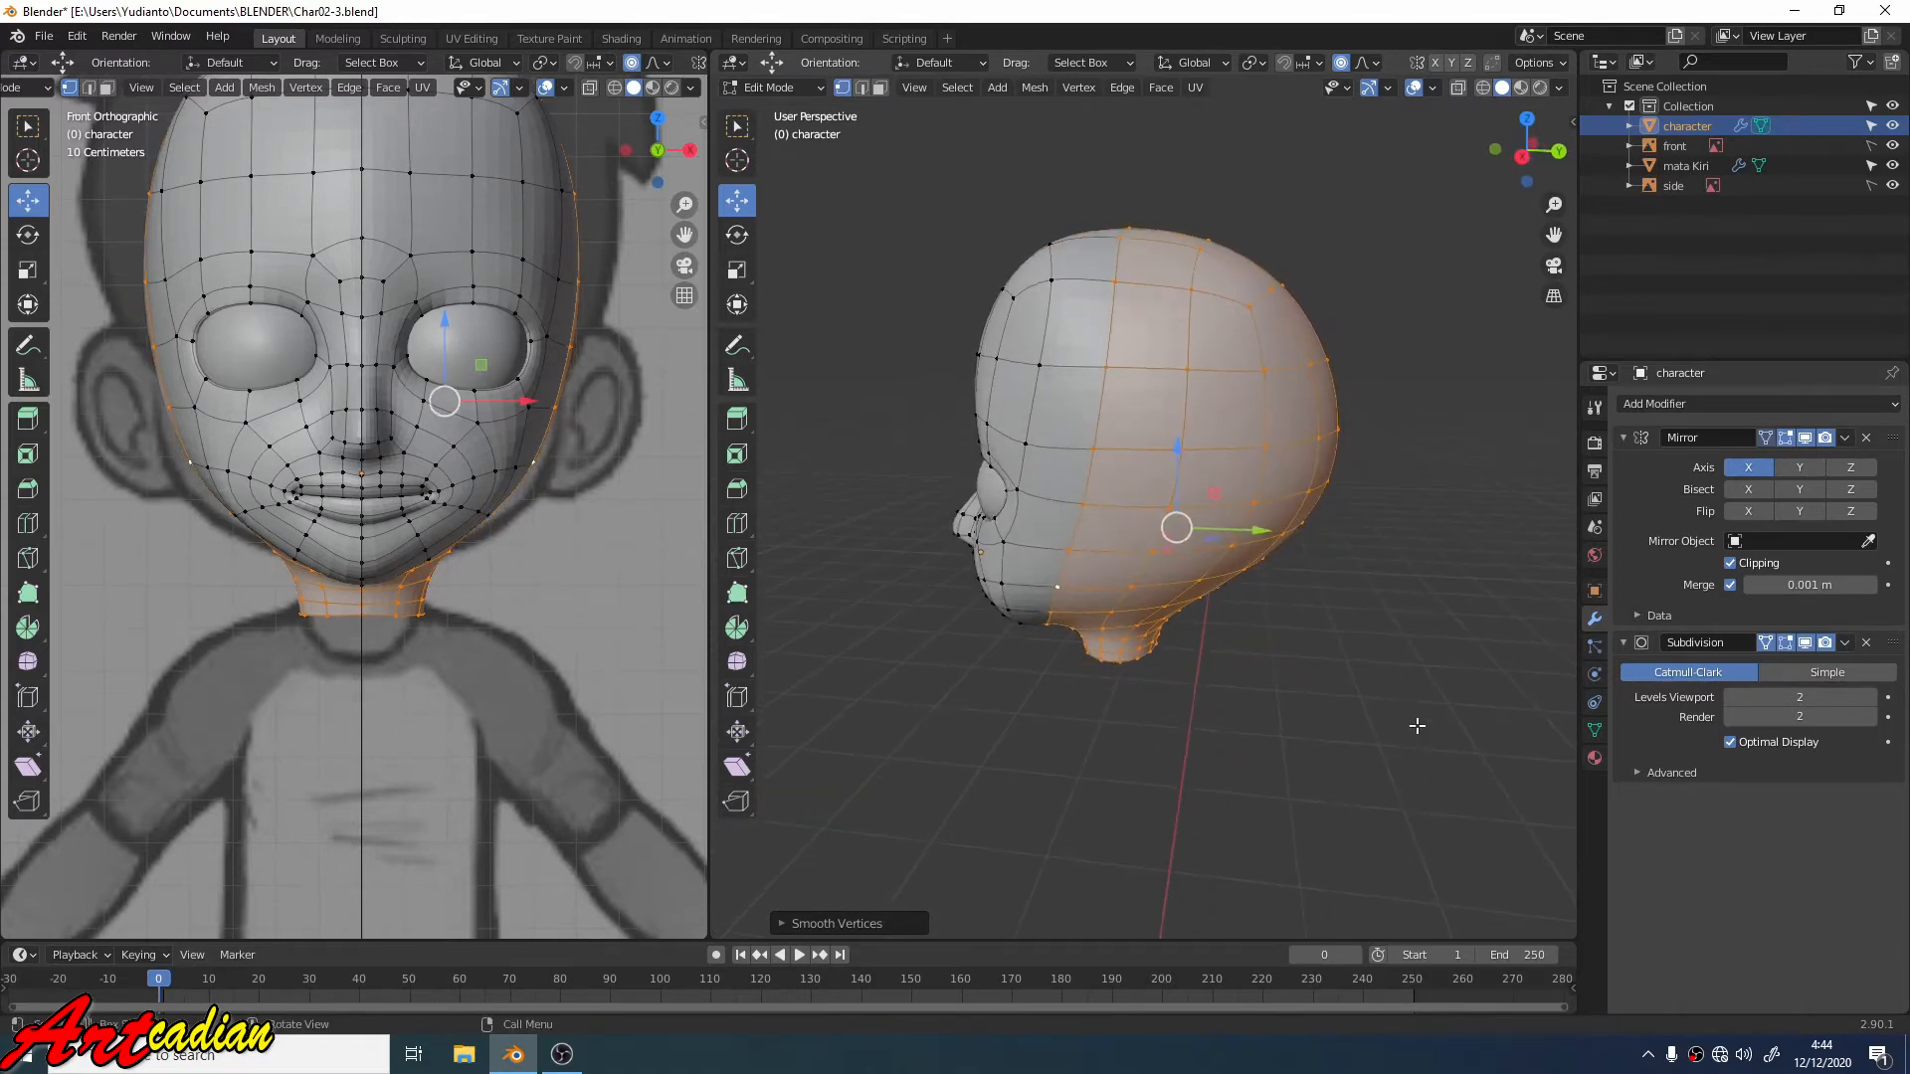
{"action": "key", "text": "KP_3"}
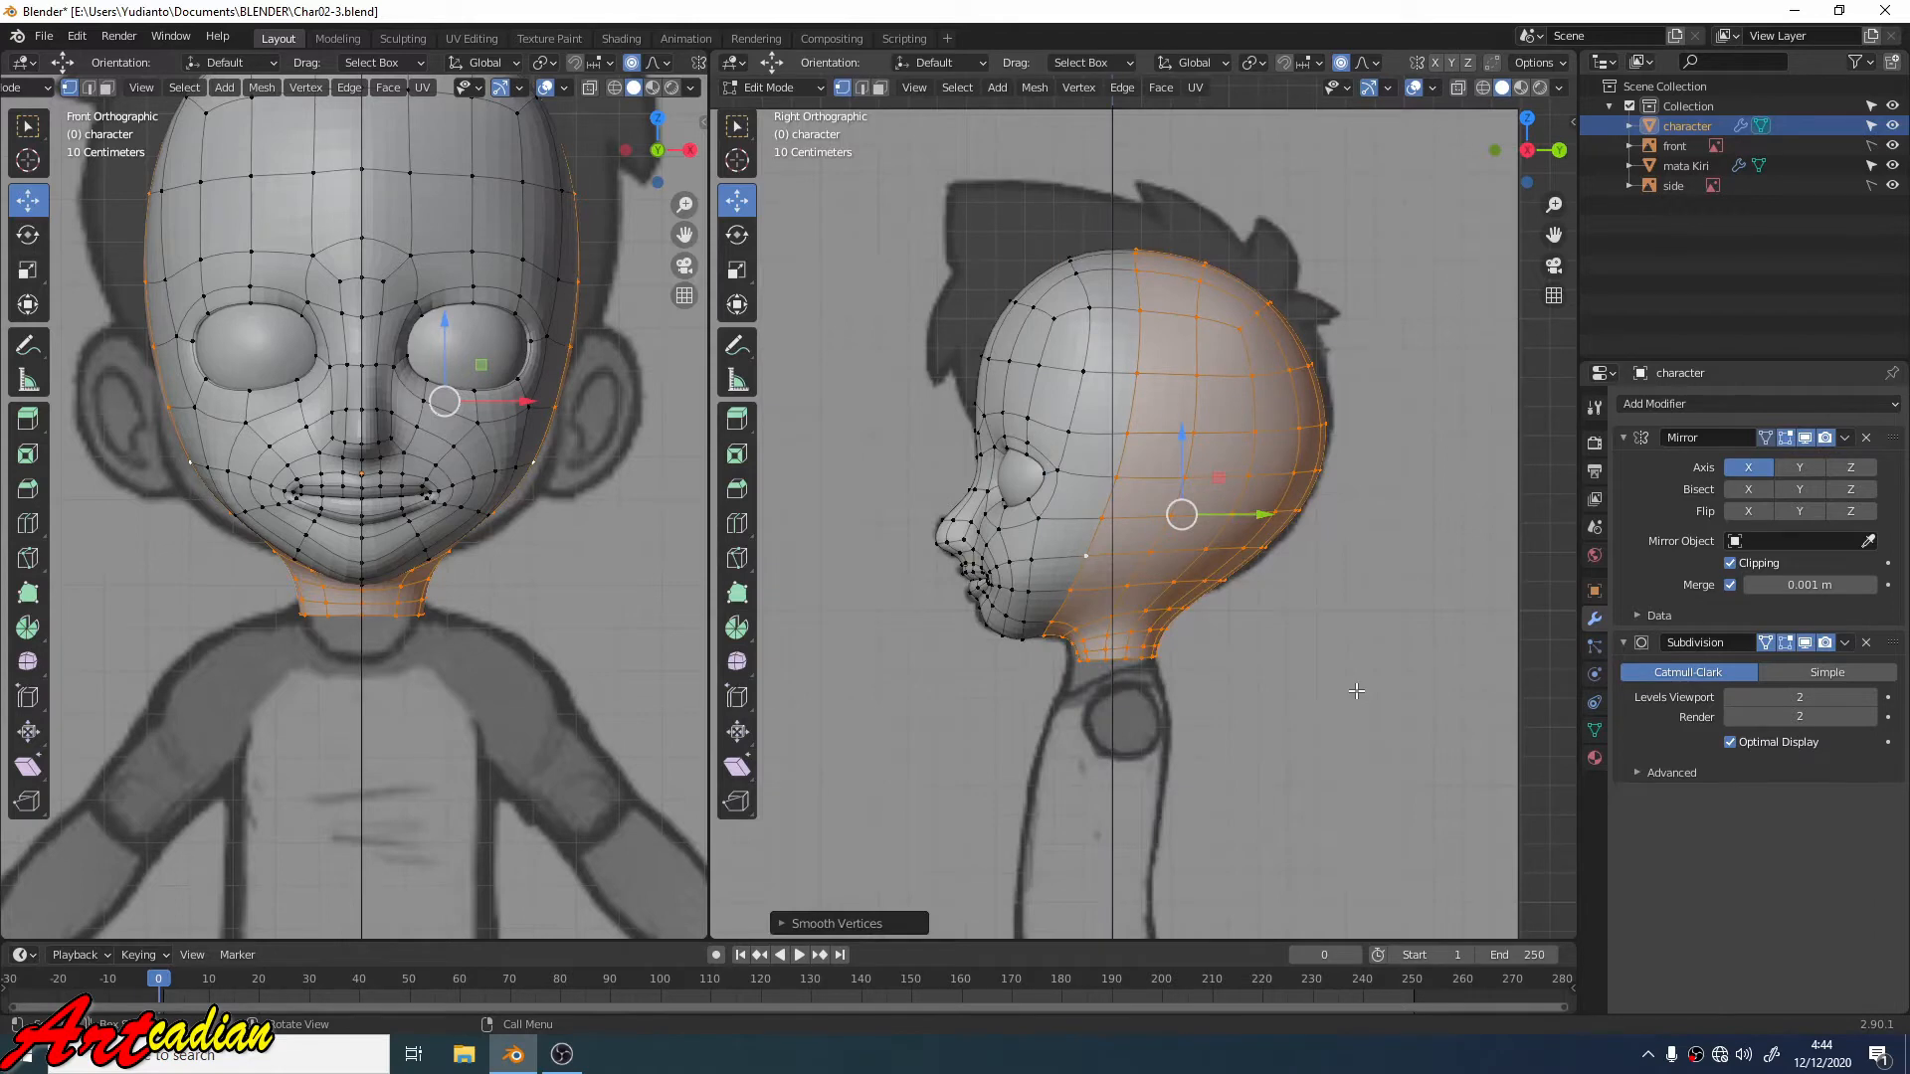
{"action": "left_click", "coordinate": [1358, 689]}
Step: Flatten the middle neck edge loop by scaling it down along the Z axis
{"action": "scroll", "coordinate": [1353, 662], "scroll_direction": "up", "scroll_amount": 1}
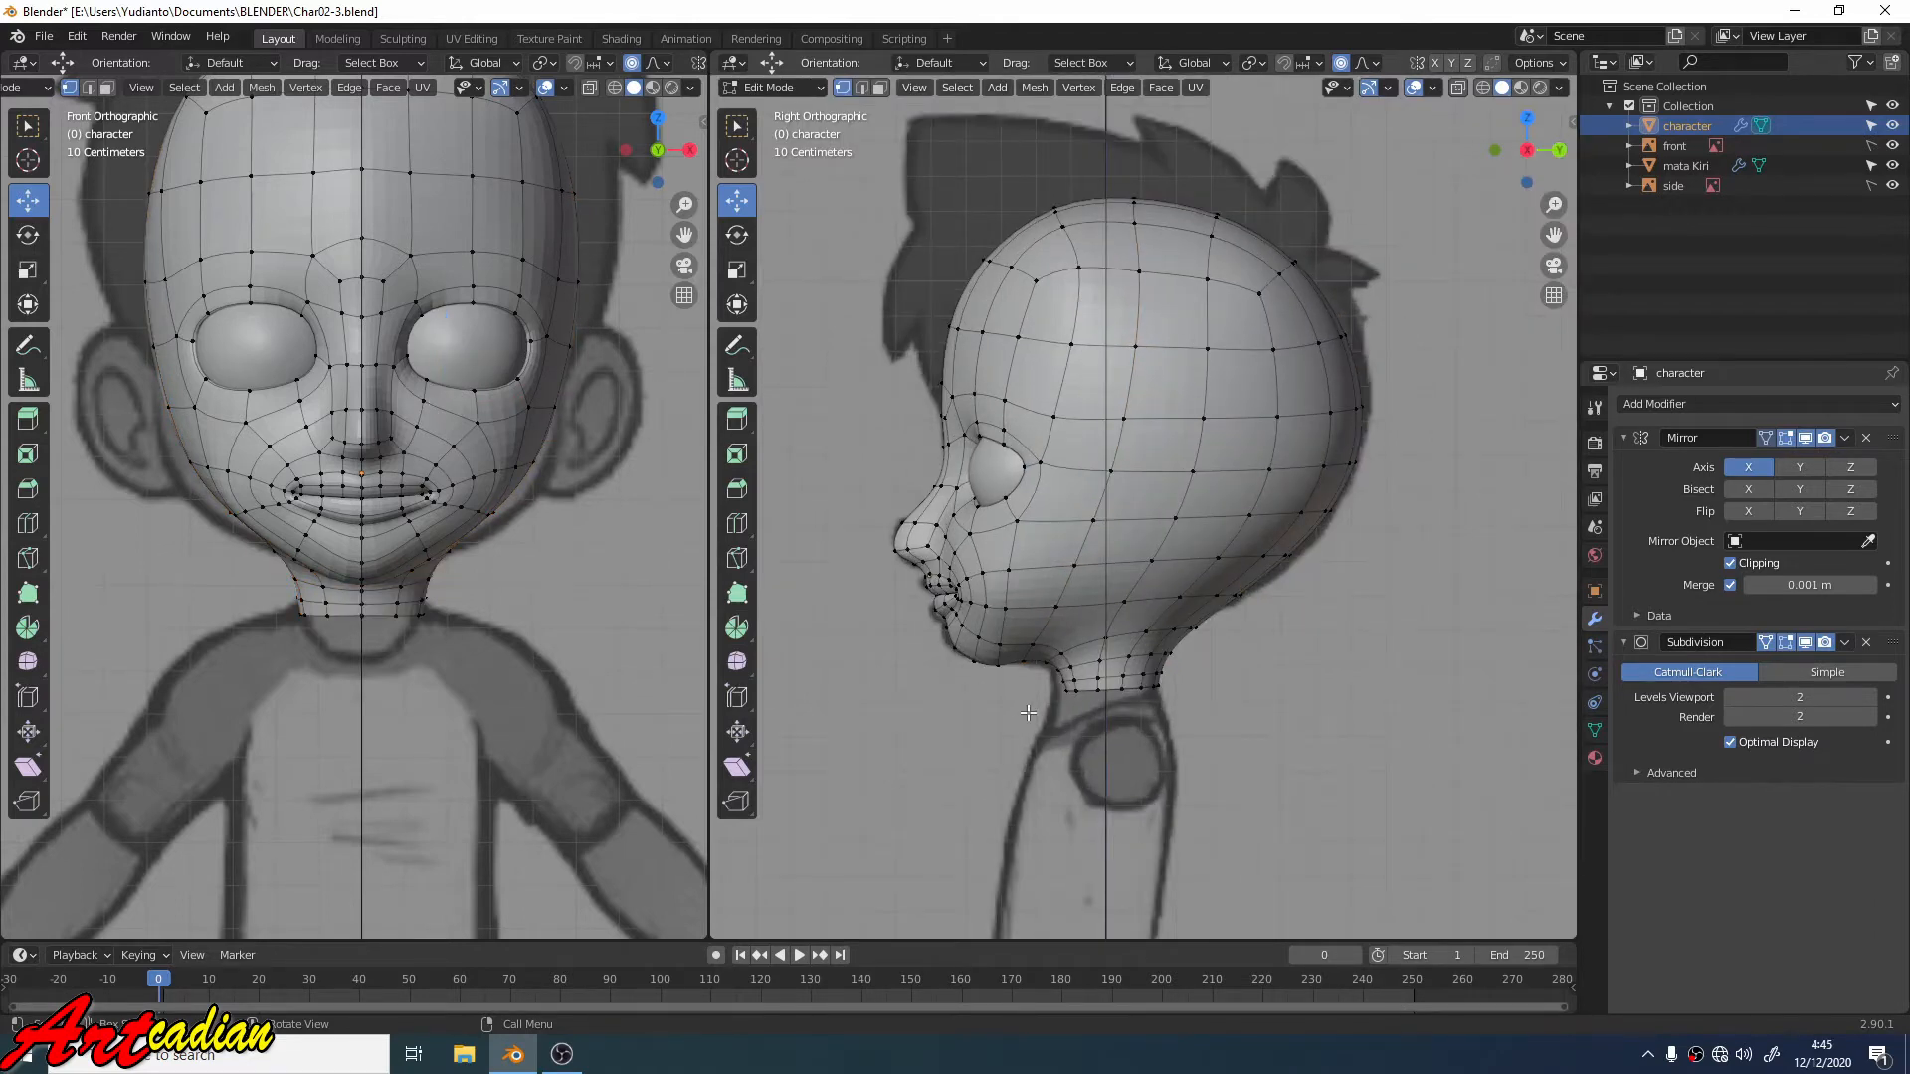
{"action": "middle_click_drag", "start_coordinate": [1057, 686], "coordinate": [945, 587]}
{"action": "middle_click_drag", "start_coordinate": [945, 587], "coordinate": [920, 557]}
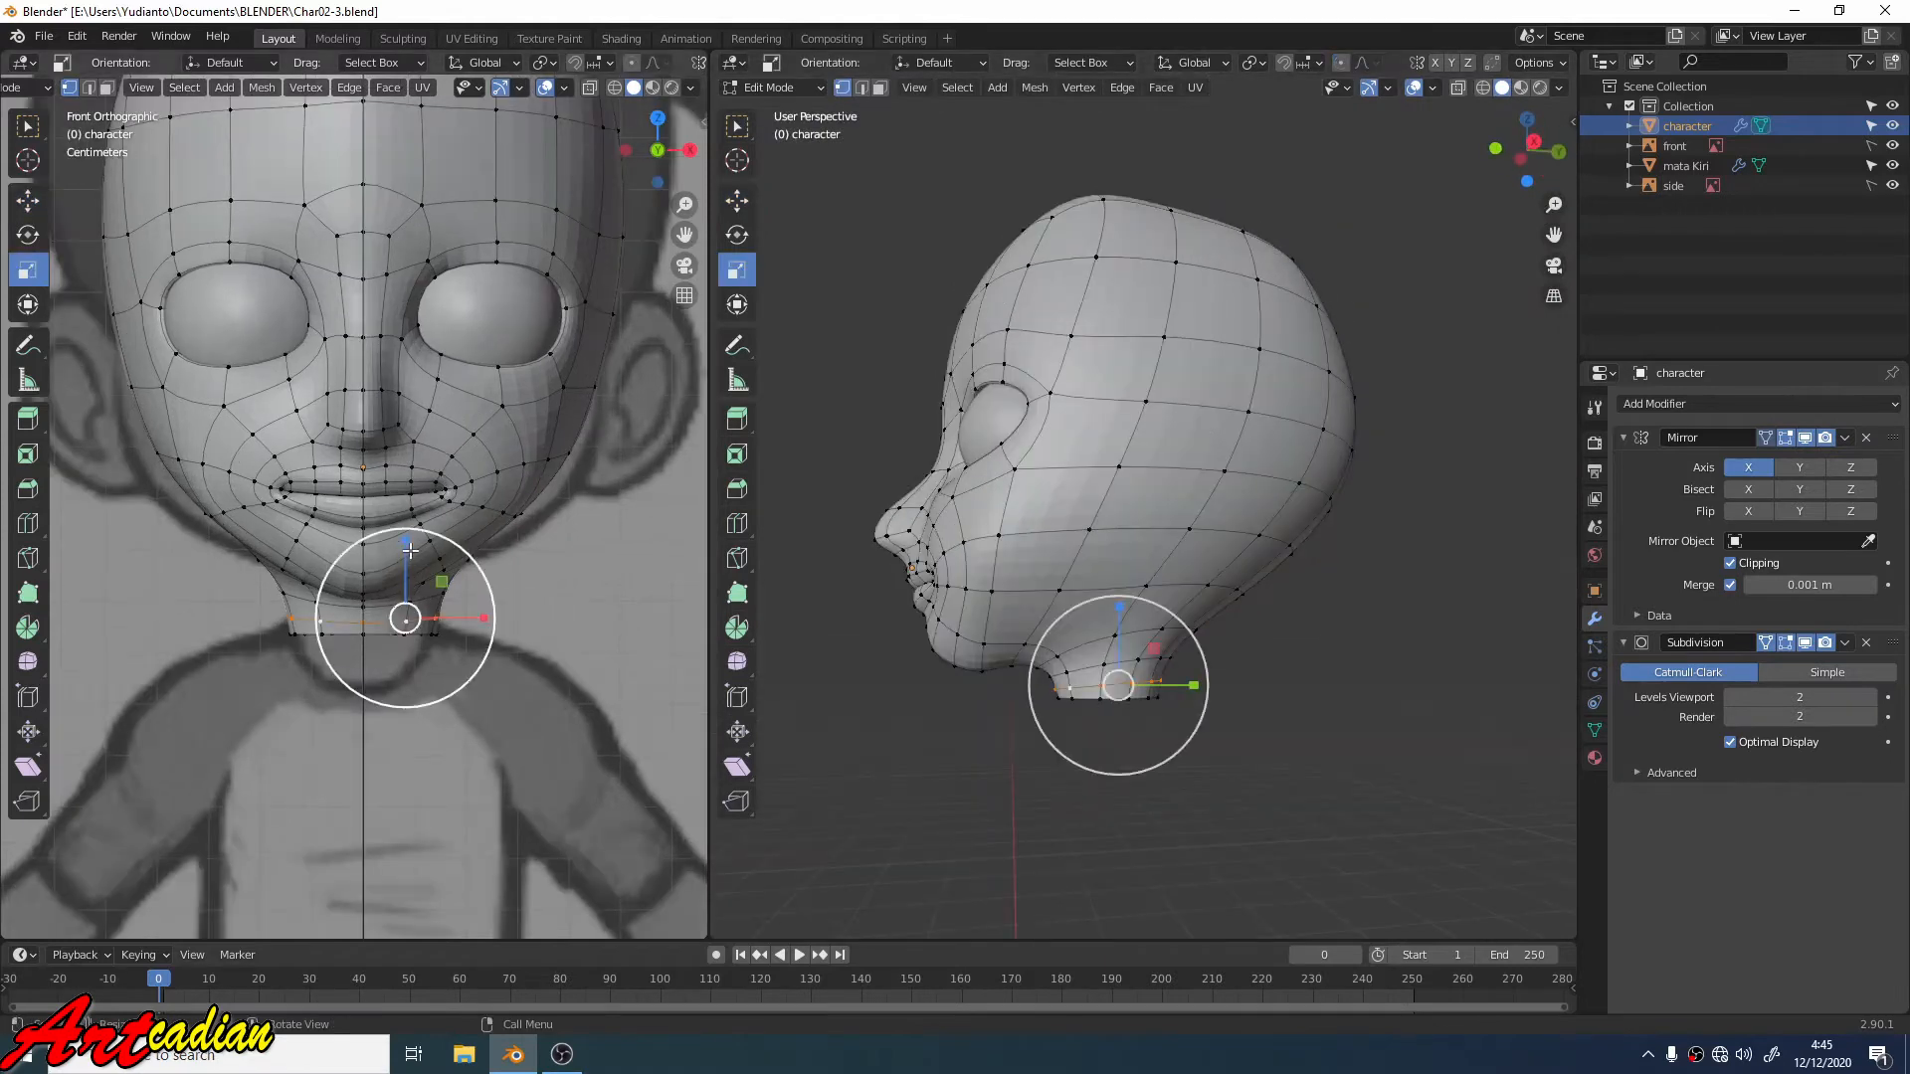
{"action": "left_click_drag", "start_coordinate": [405, 538], "coordinate": [409, 561]}
Step: Reselect the edge loop around the middle of the neck and scale it
{"action": "left_click", "coordinate": [386, 603], "text": "alt"}
{"action": "scroll", "coordinate": [1029, 676], "scroll_direction": "up", "scroll_amount": 3}
{"action": "middle_click_drag", "start_coordinate": [1030, 676], "coordinate": [1087, 488]}
{"action": "left_click", "coordinate": [1084, 600], "text": "alt"}
{"action": "left_click", "coordinate": [737, 201]}
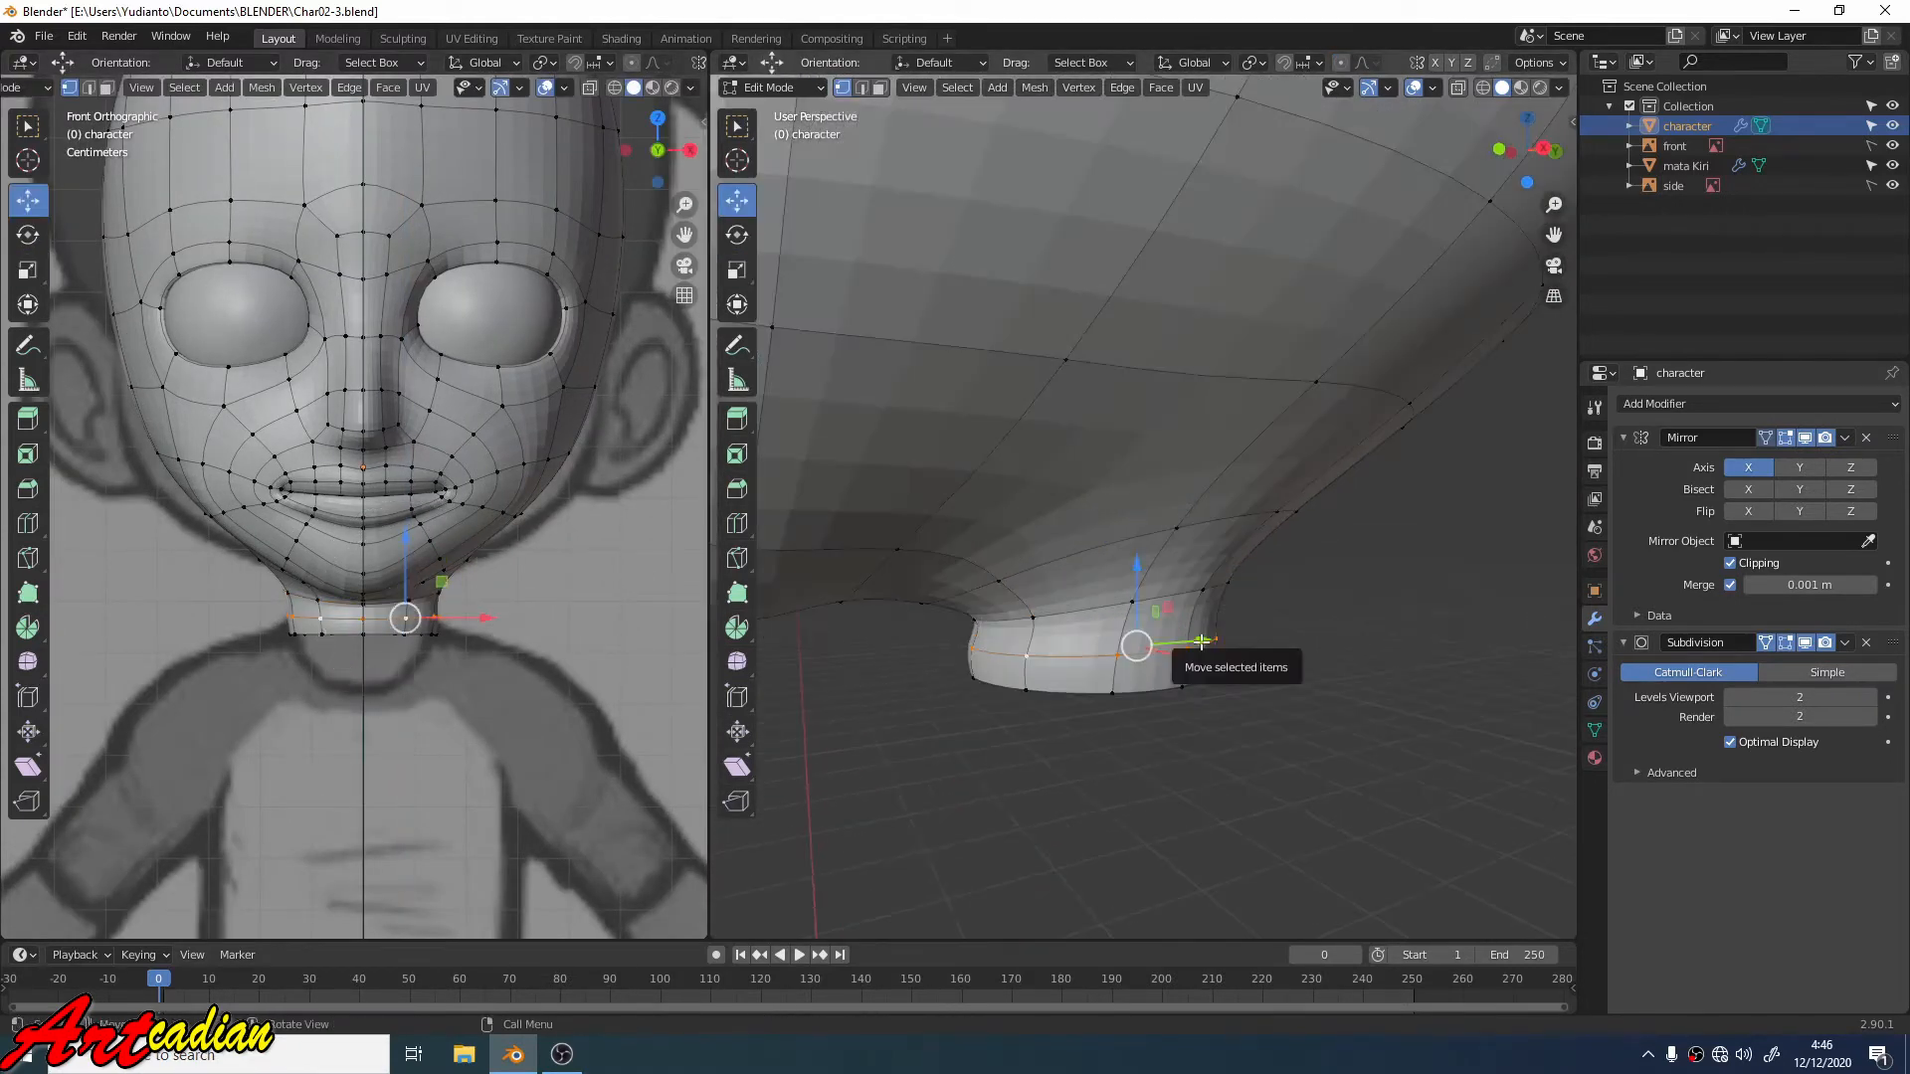
{"action": "key", "text": "s"}
{"action": "left_click", "coordinate": [1337, 631]}
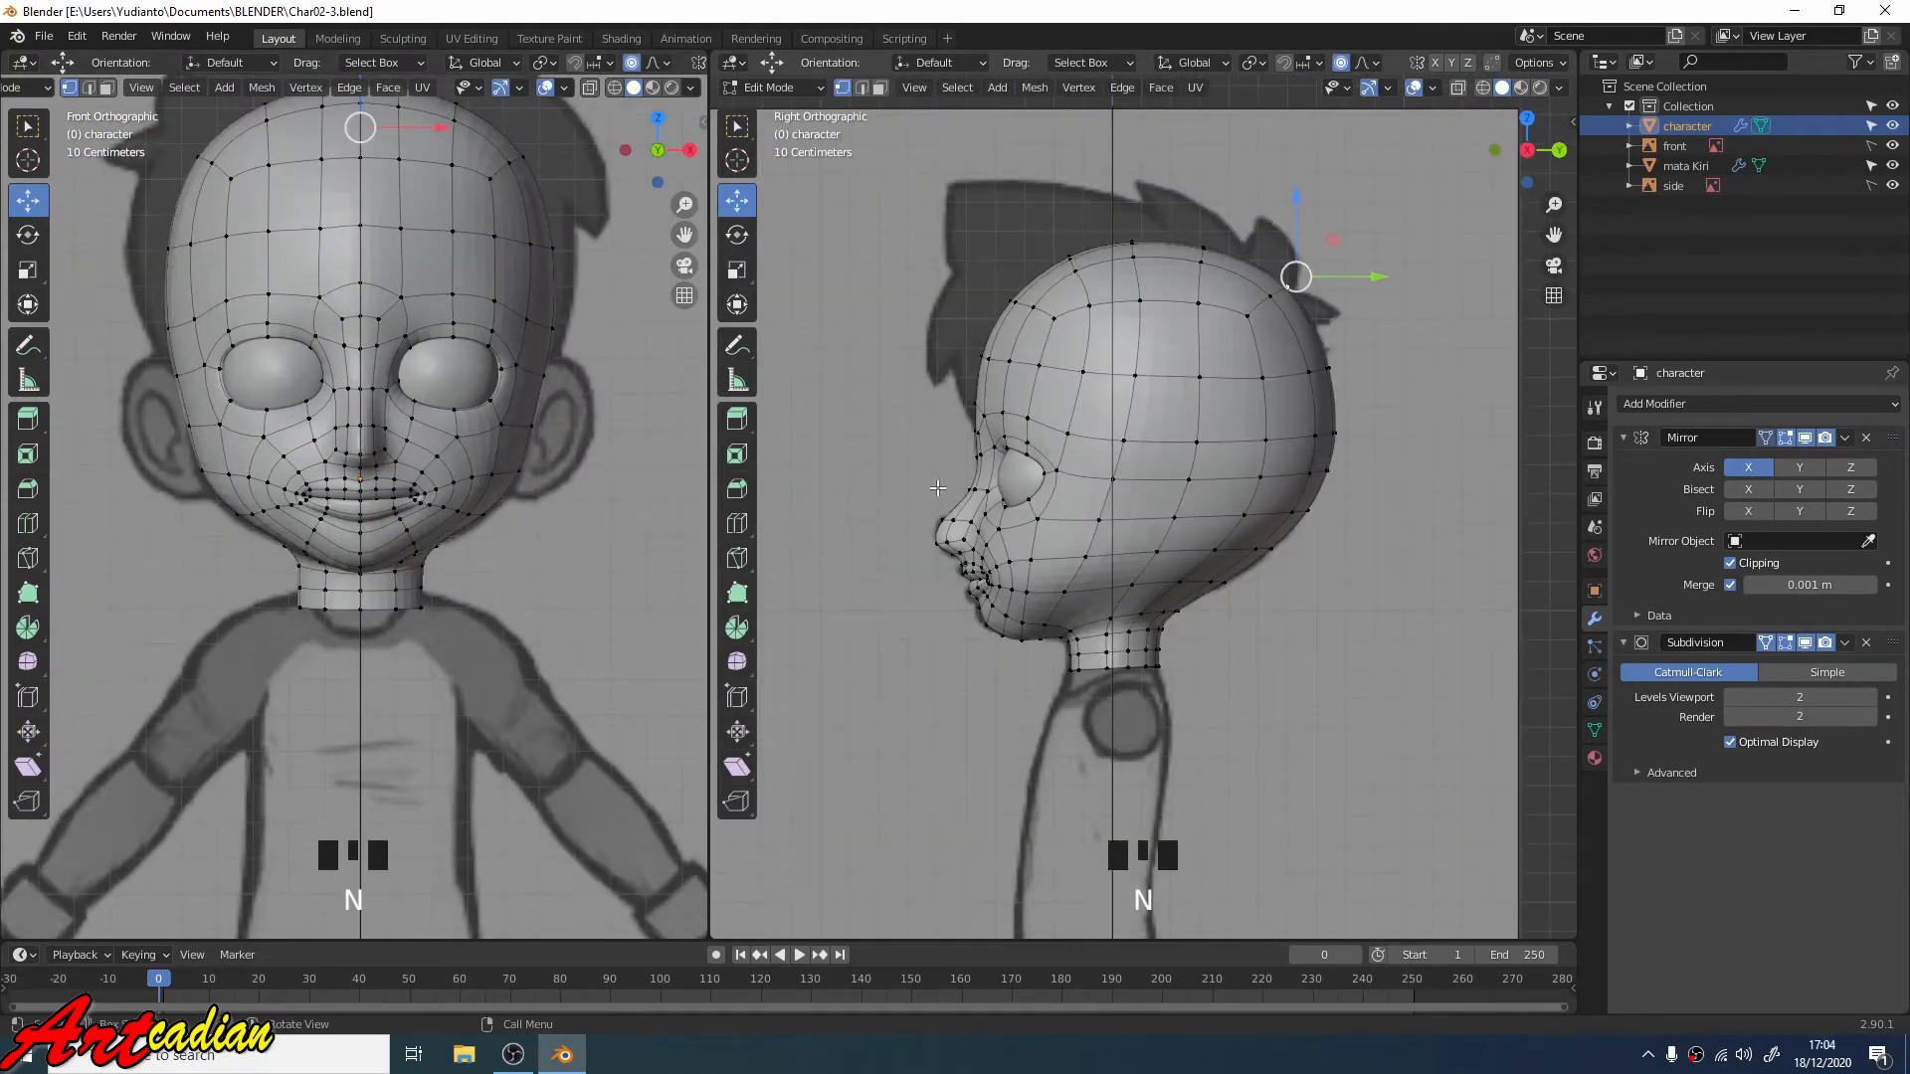
{"action": "scroll", "coordinate": [1023, 496], "scroll_direction": "up", "scroll_amount": 4}
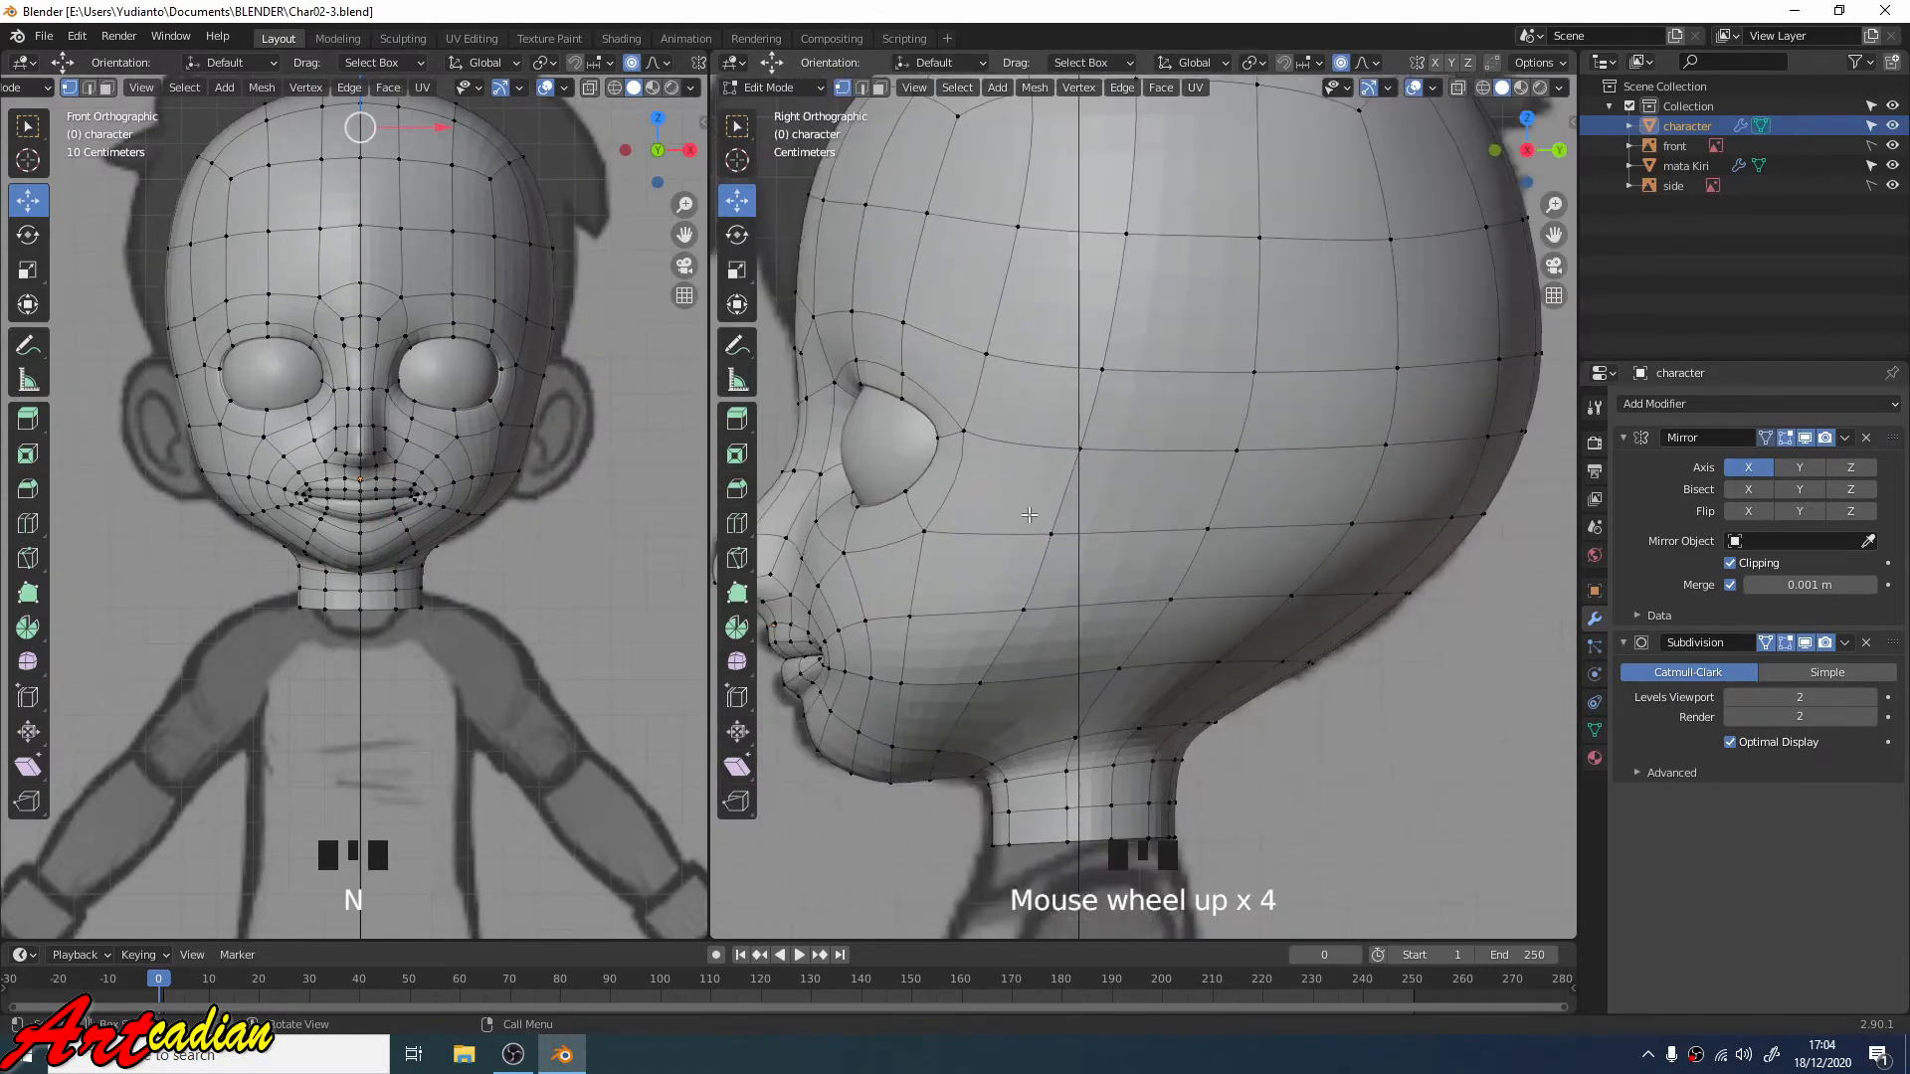
{"action": "scroll", "coordinate": [1014, 518], "scroll_direction": "down", "scroll_amount": 1}
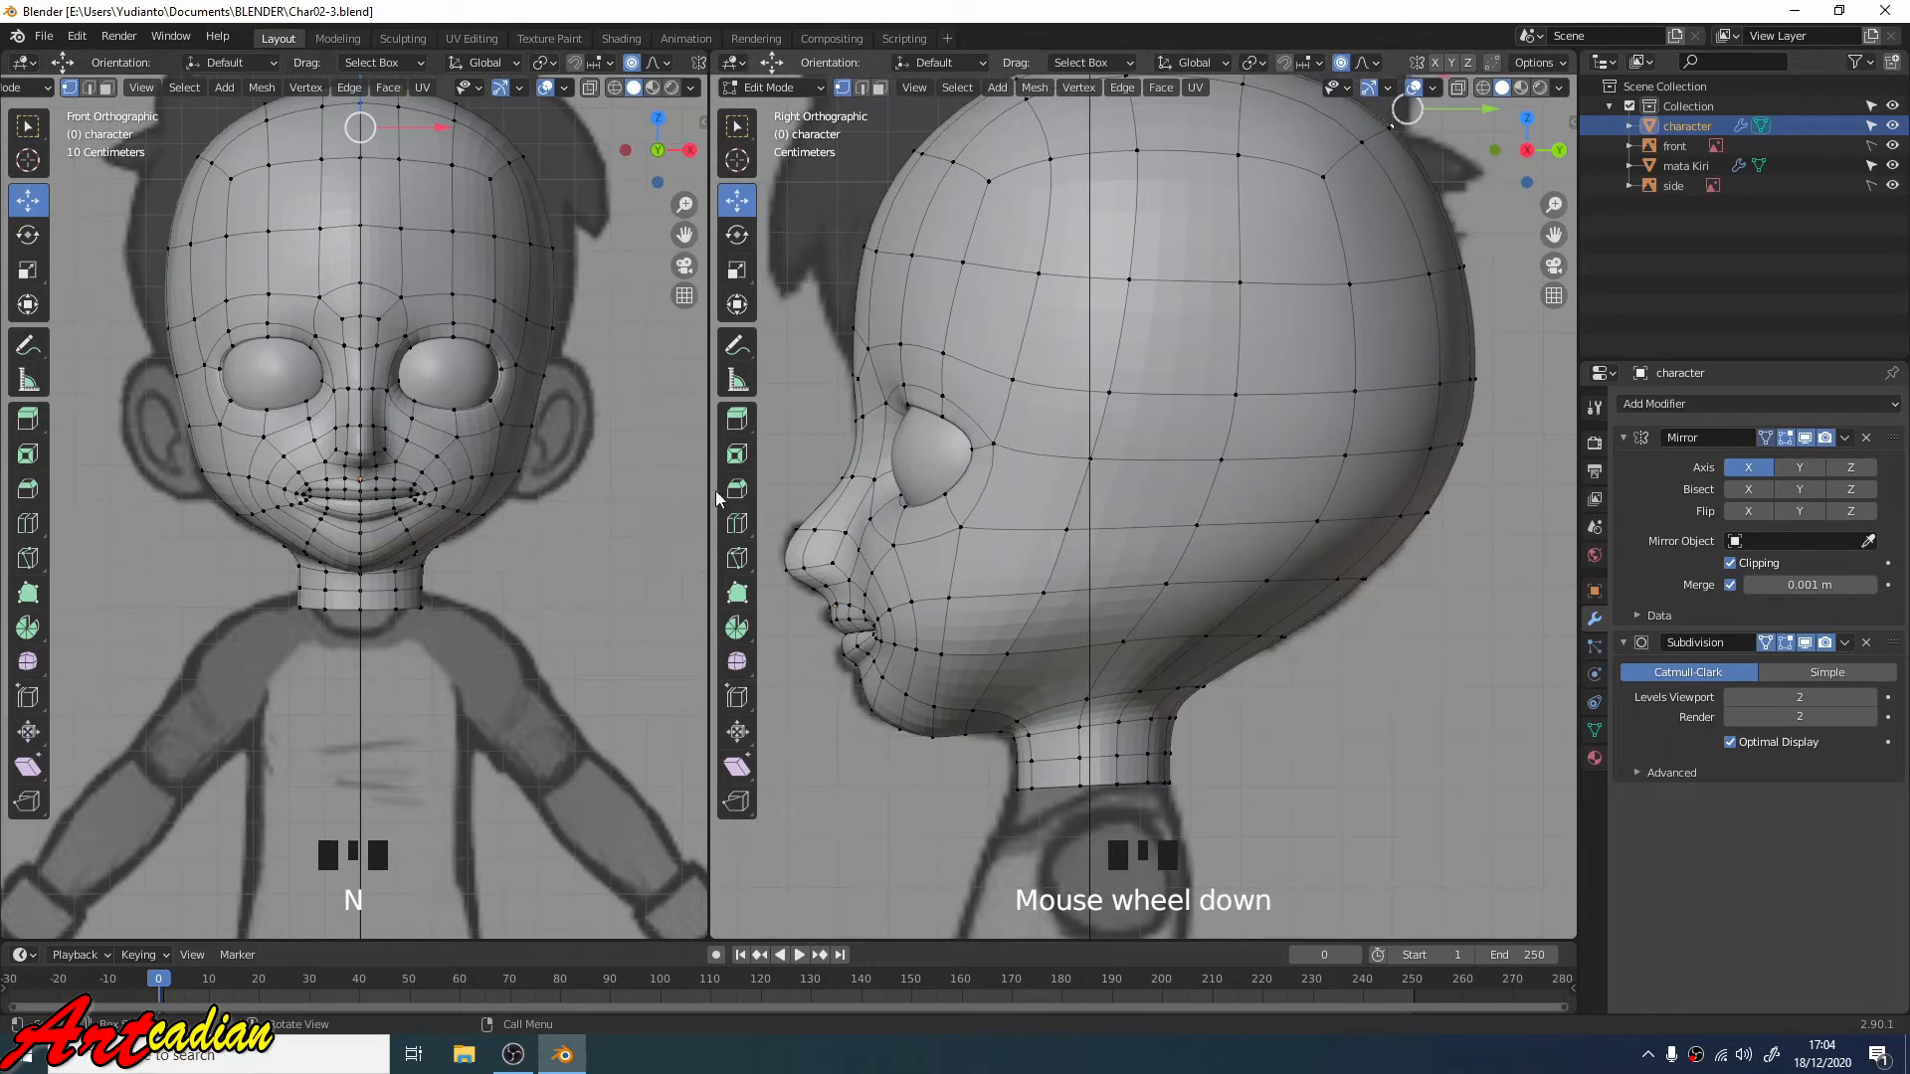
Step: Widen the side viewport, frame the mouth area, and turn on X-ray display
{"action": "left_click_drag", "start_coordinate": [717, 496], "coordinate": [463, 497]}
{"action": "middle_click_drag", "start_coordinate": [765, 488], "coordinate": [1025, 485], "text": "shift"}
{"action": "scroll", "coordinate": [1015, 443], "scroll_direction": "up", "scroll_amount": 3}
{"action": "scroll", "coordinate": [1015, 443], "scroll_direction": "down", "scroll_amount": 2}
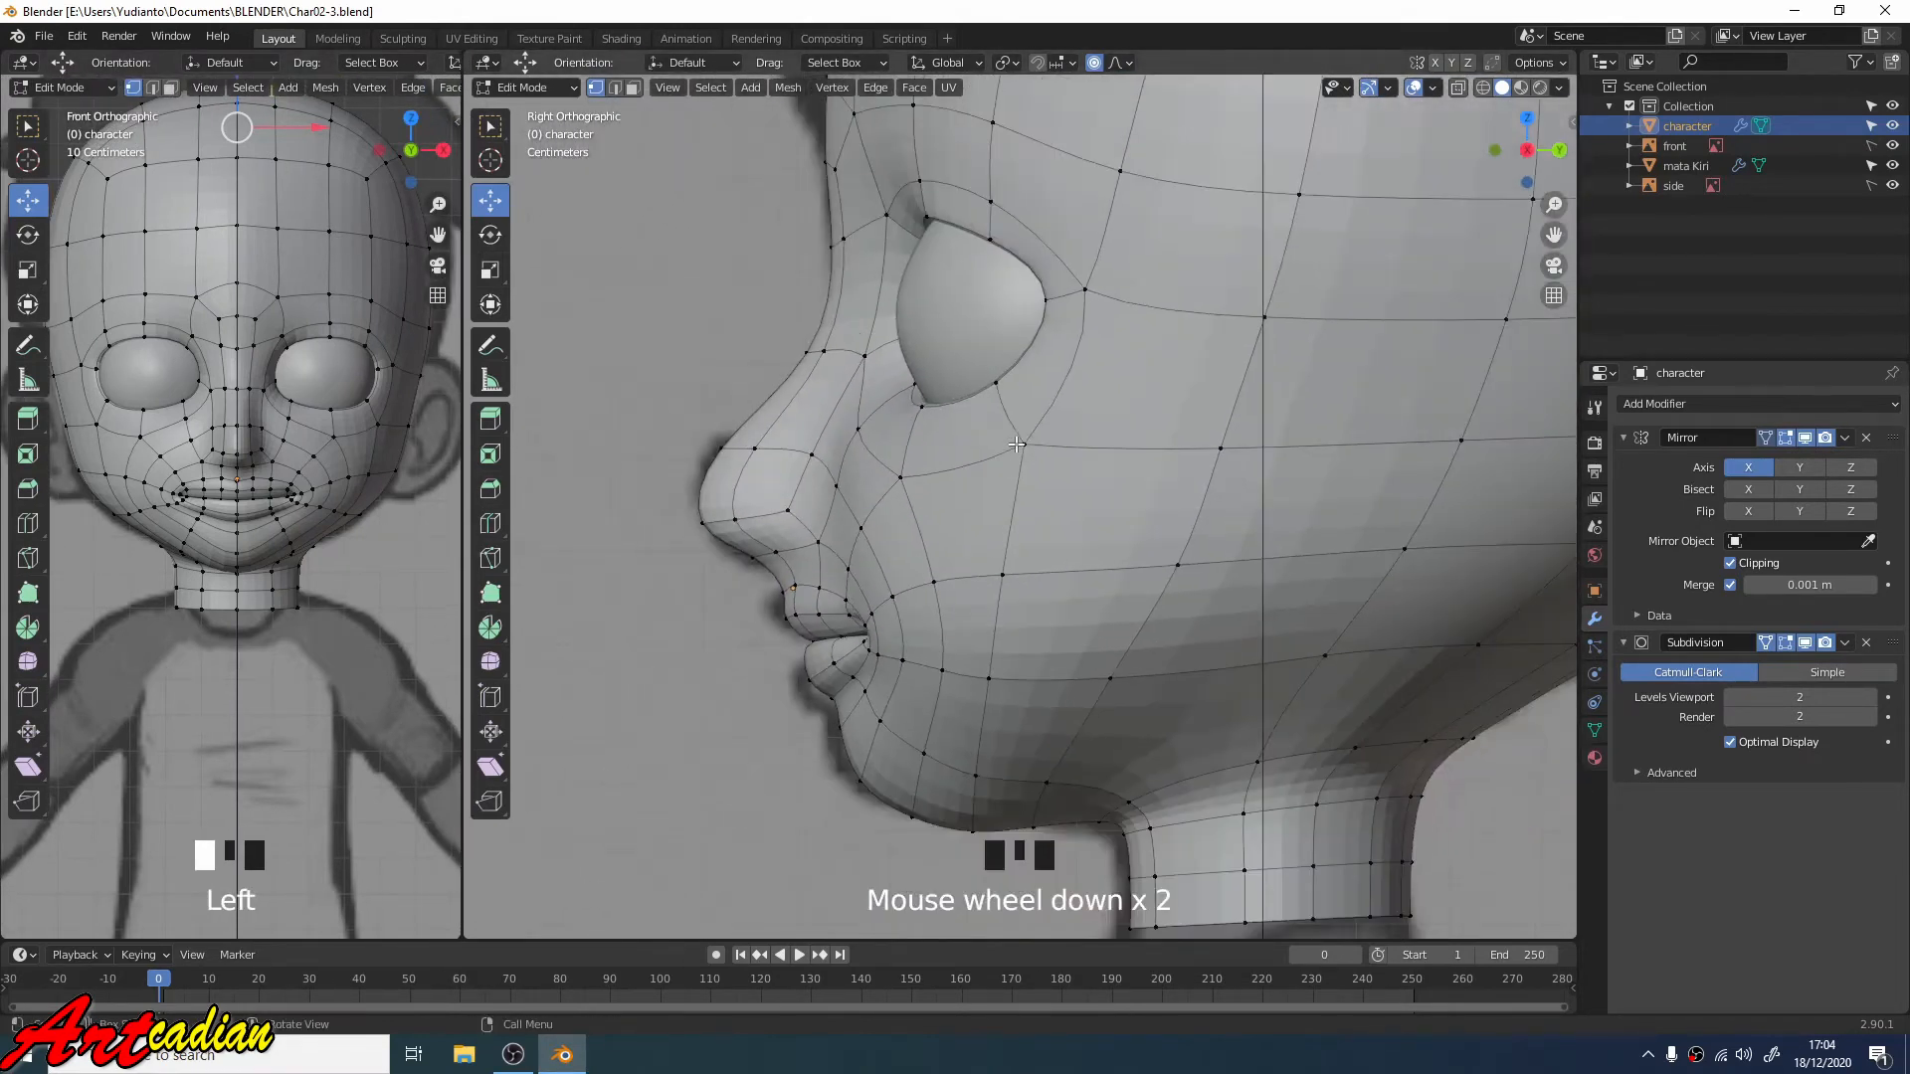
{"action": "scroll", "coordinate": [978, 479], "scroll_direction": "down", "scroll_amount": 1}
{"action": "scroll", "coordinate": [952, 511], "scroll_direction": "up", "scroll_amount": 1}
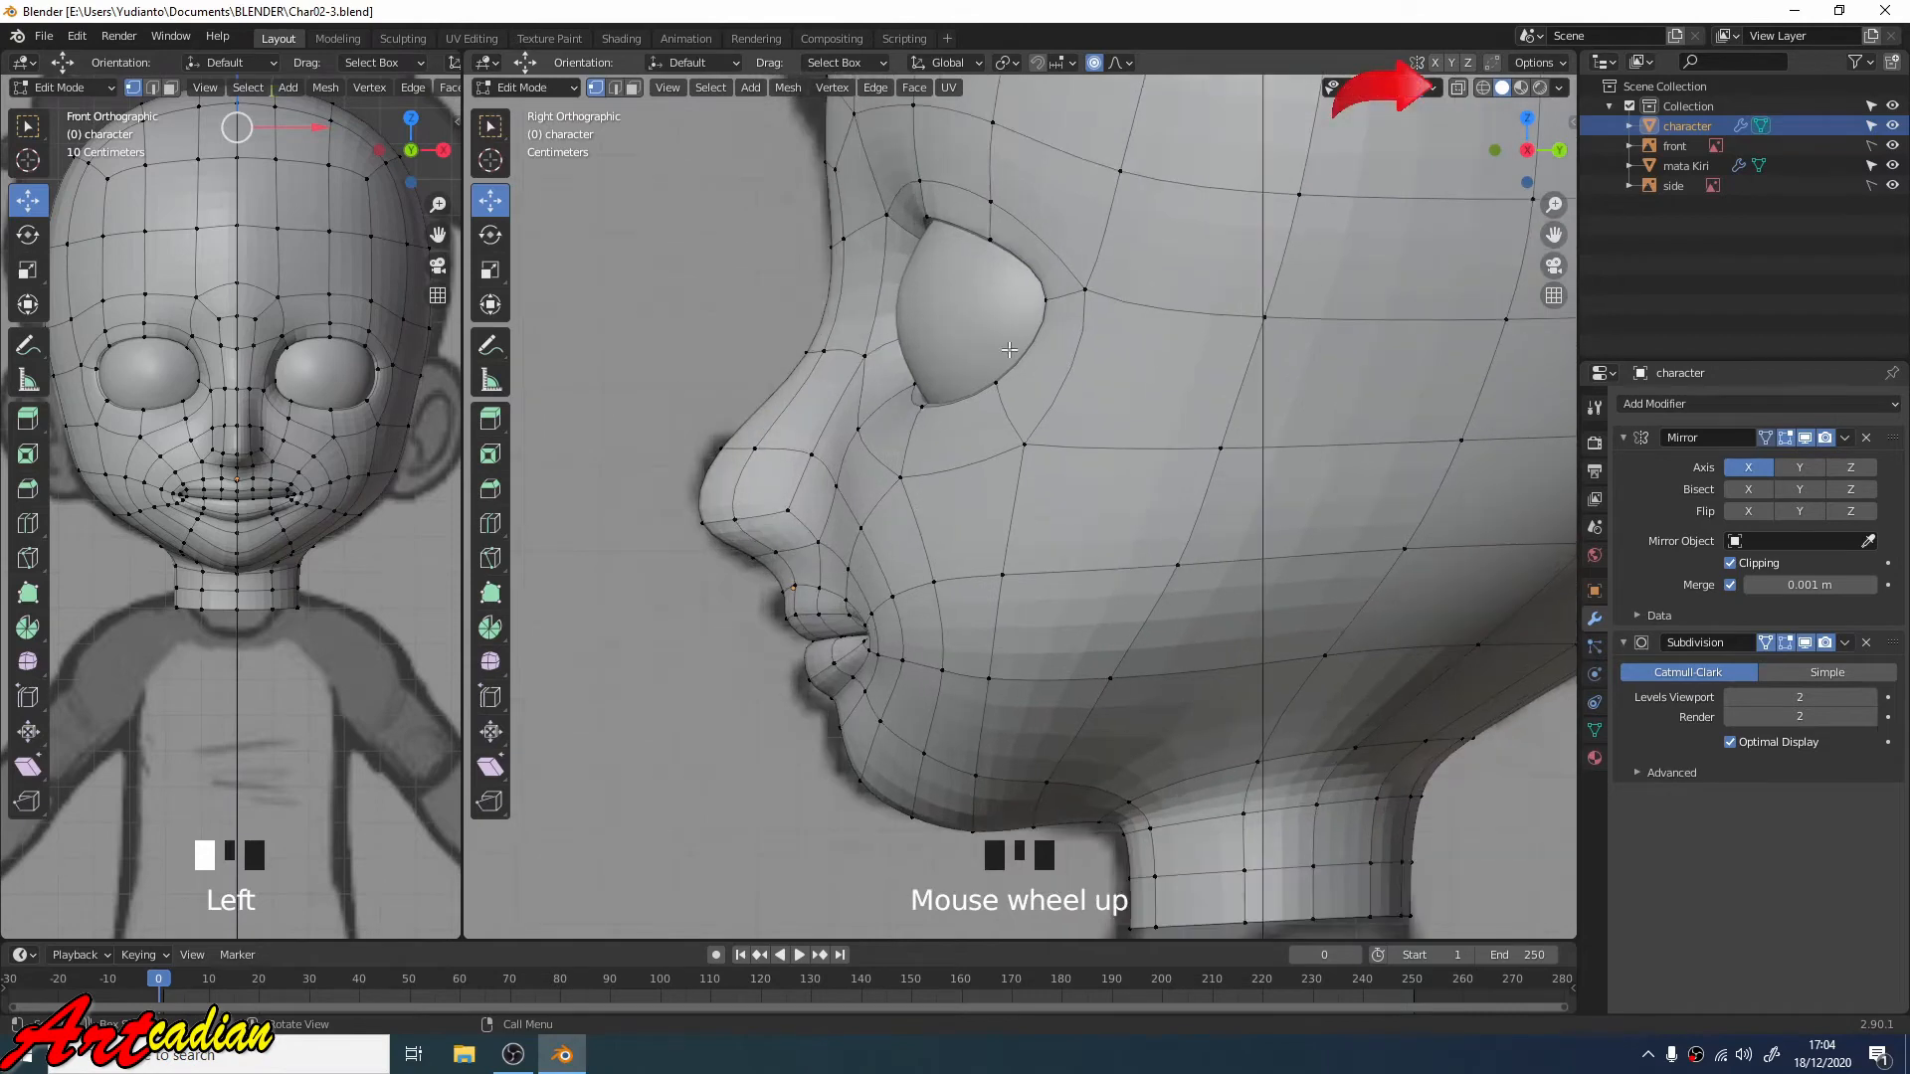
{"action": "left_click", "coordinate": [1457, 90]}
{"action": "scroll", "coordinate": [977, 636], "scroll_direction": "up", "scroll_amount": 1}
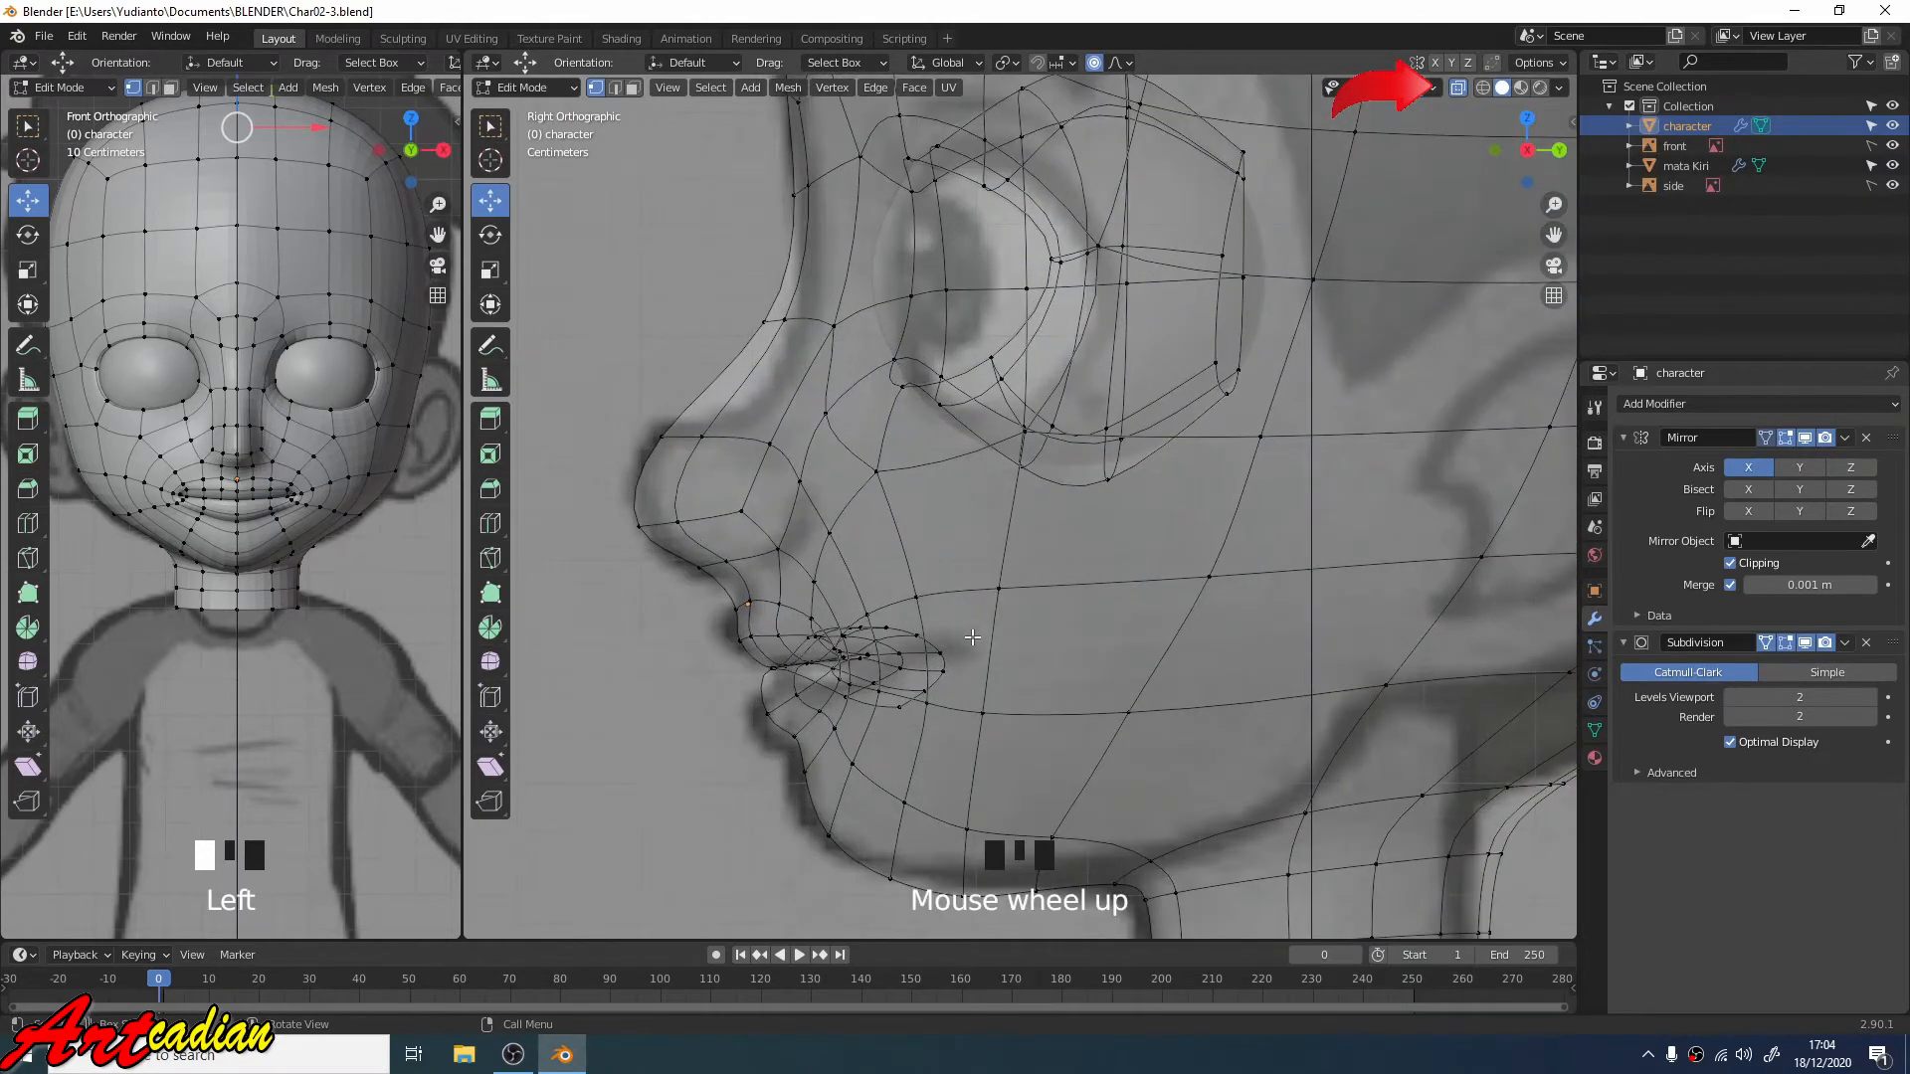
Step: Select the innermost edge loop of the lips and turn off X-ray to view it from inside the head
{"action": "left_click", "coordinate": [933, 686], "text": "alt"}
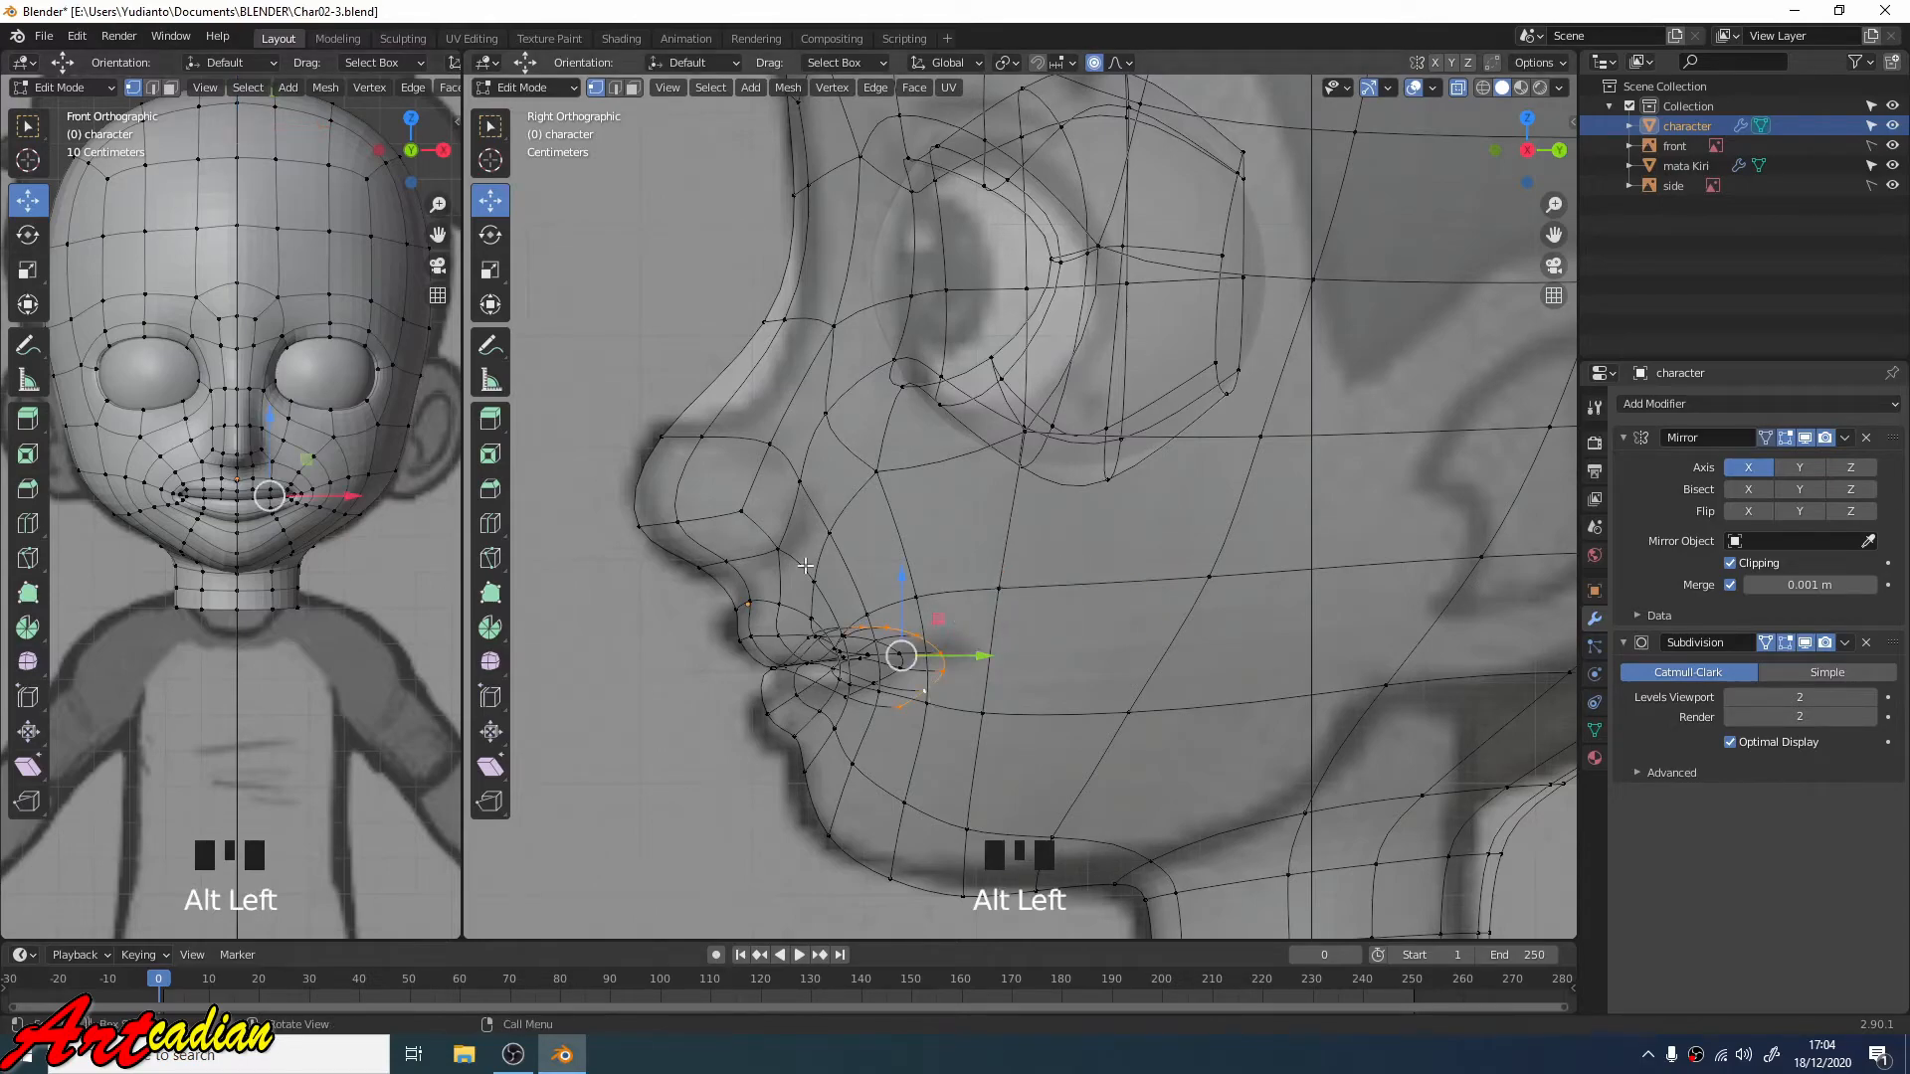
{"action": "middle_click_drag", "start_coordinate": [974, 677], "coordinate": [771, 751]}
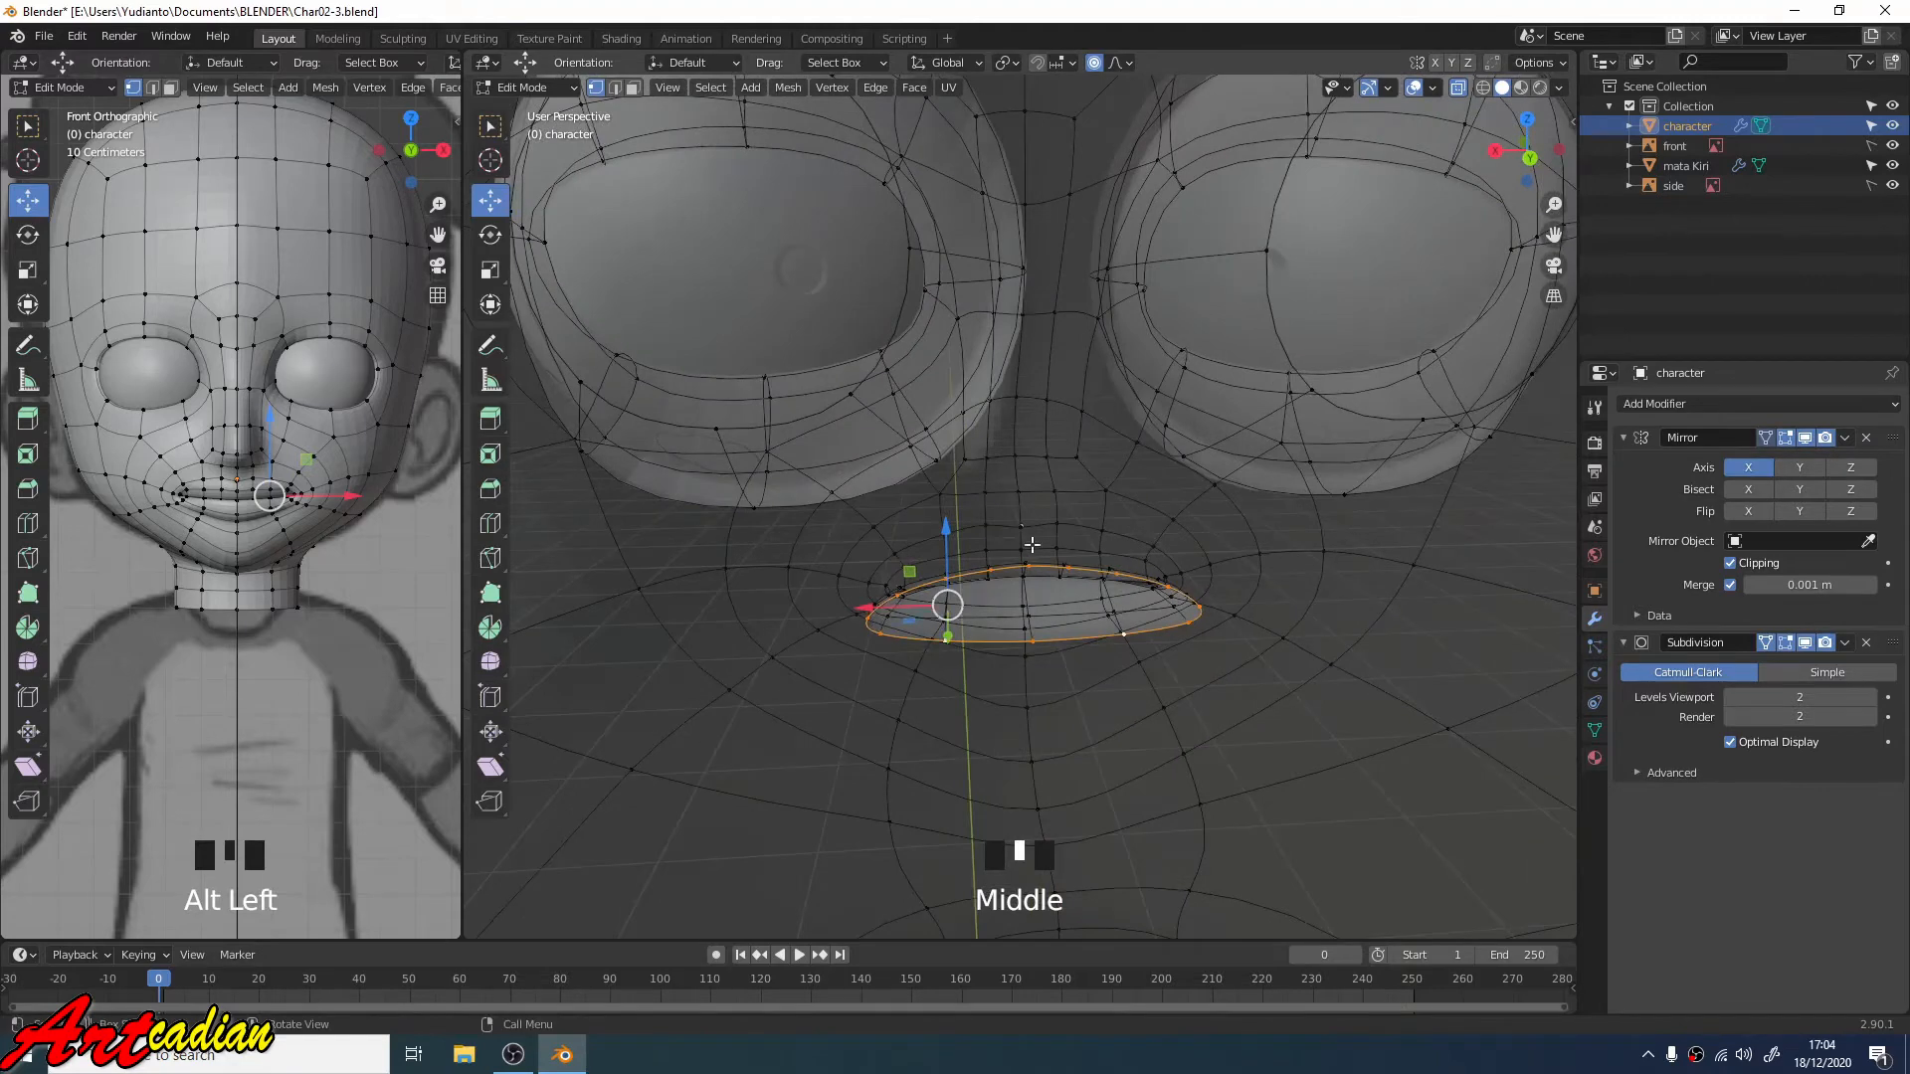
{"action": "left_click", "coordinate": [1457, 88]}
{"action": "mouse_move", "coordinate": [1153, 408]}
{"action": "middle_mouse_down"}
{"action": "mouse_move", "coordinate": [1134, 428]}
{"action": "mouse_move", "coordinate": [1164, 431]}
{"action": "middle_mouse_up"}
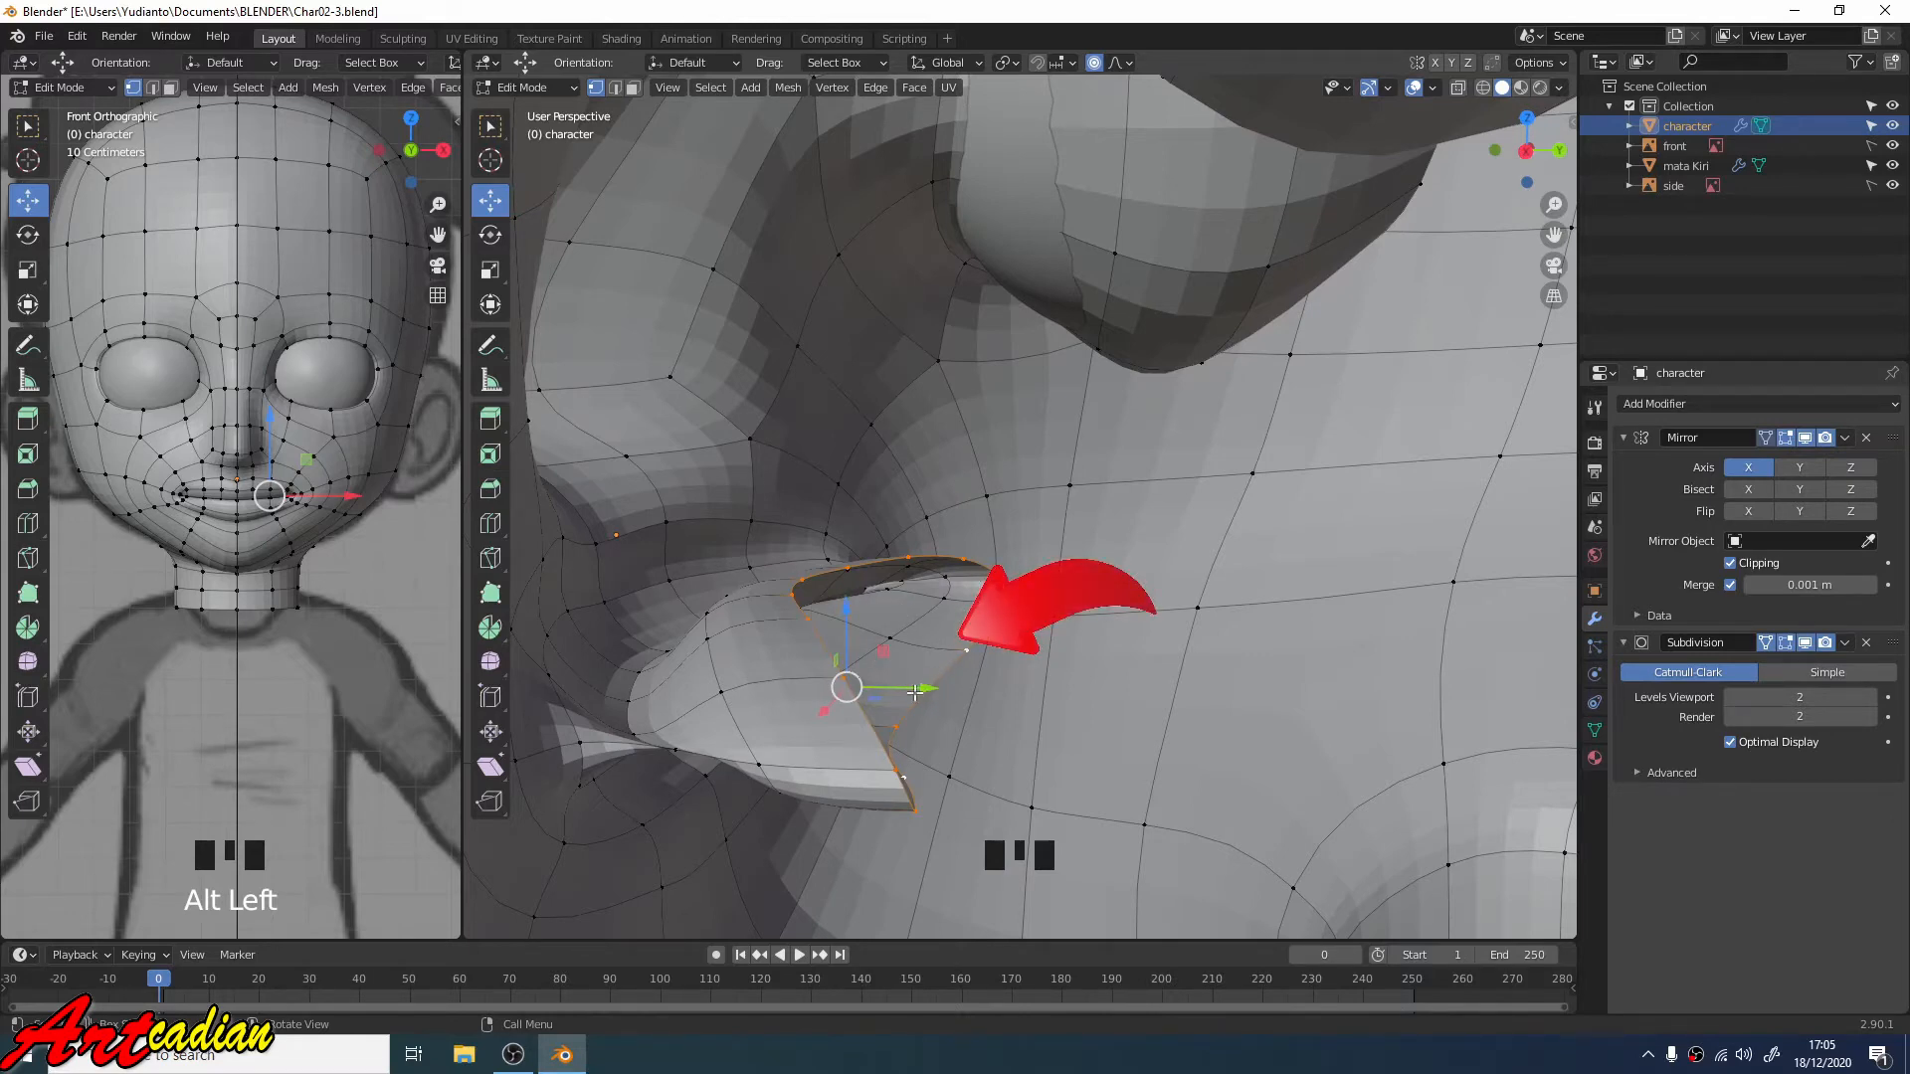
Step: Turn off proportional editing and flatten the inner lip edge loops by scaling them down along the Y axis
{"action": "left_click", "coordinate": [492, 273]}
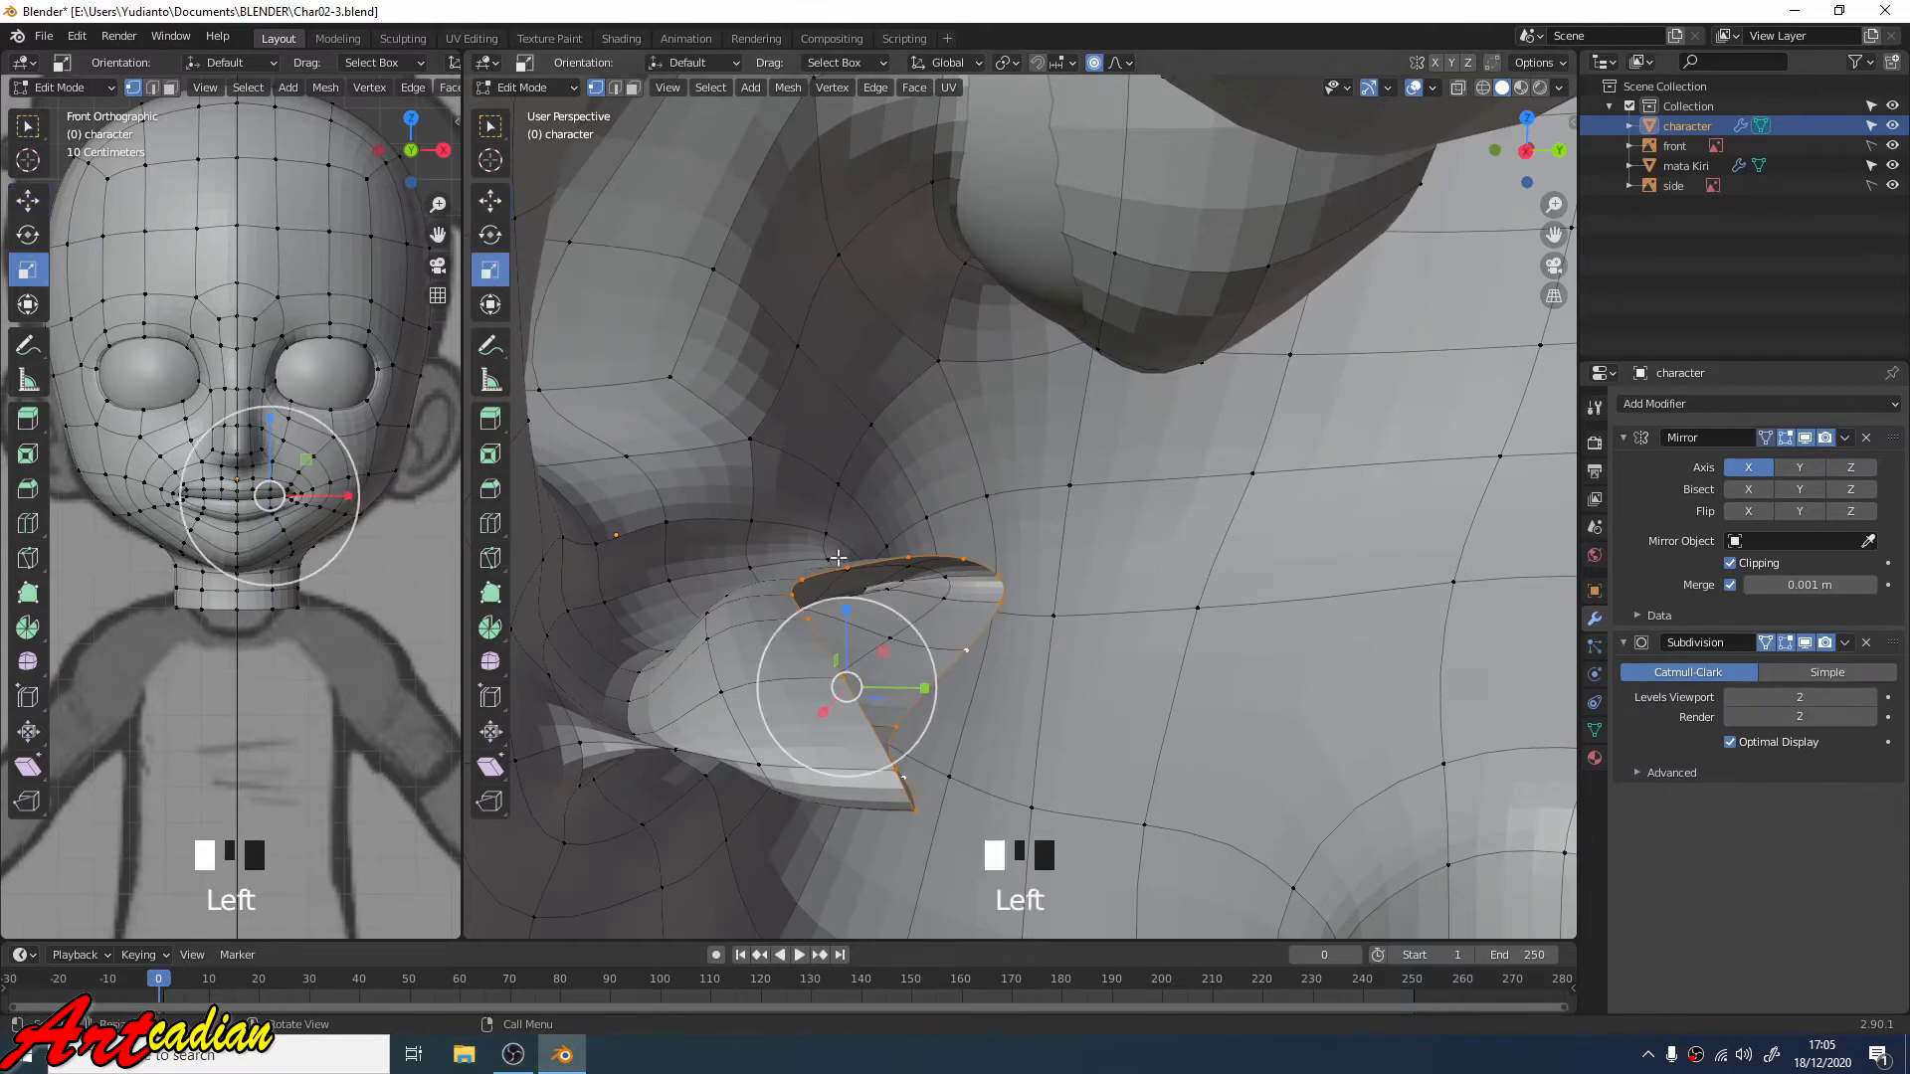
{"action": "left_click_drag", "start_coordinate": [926, 687], "coordinate": [886, 706]}
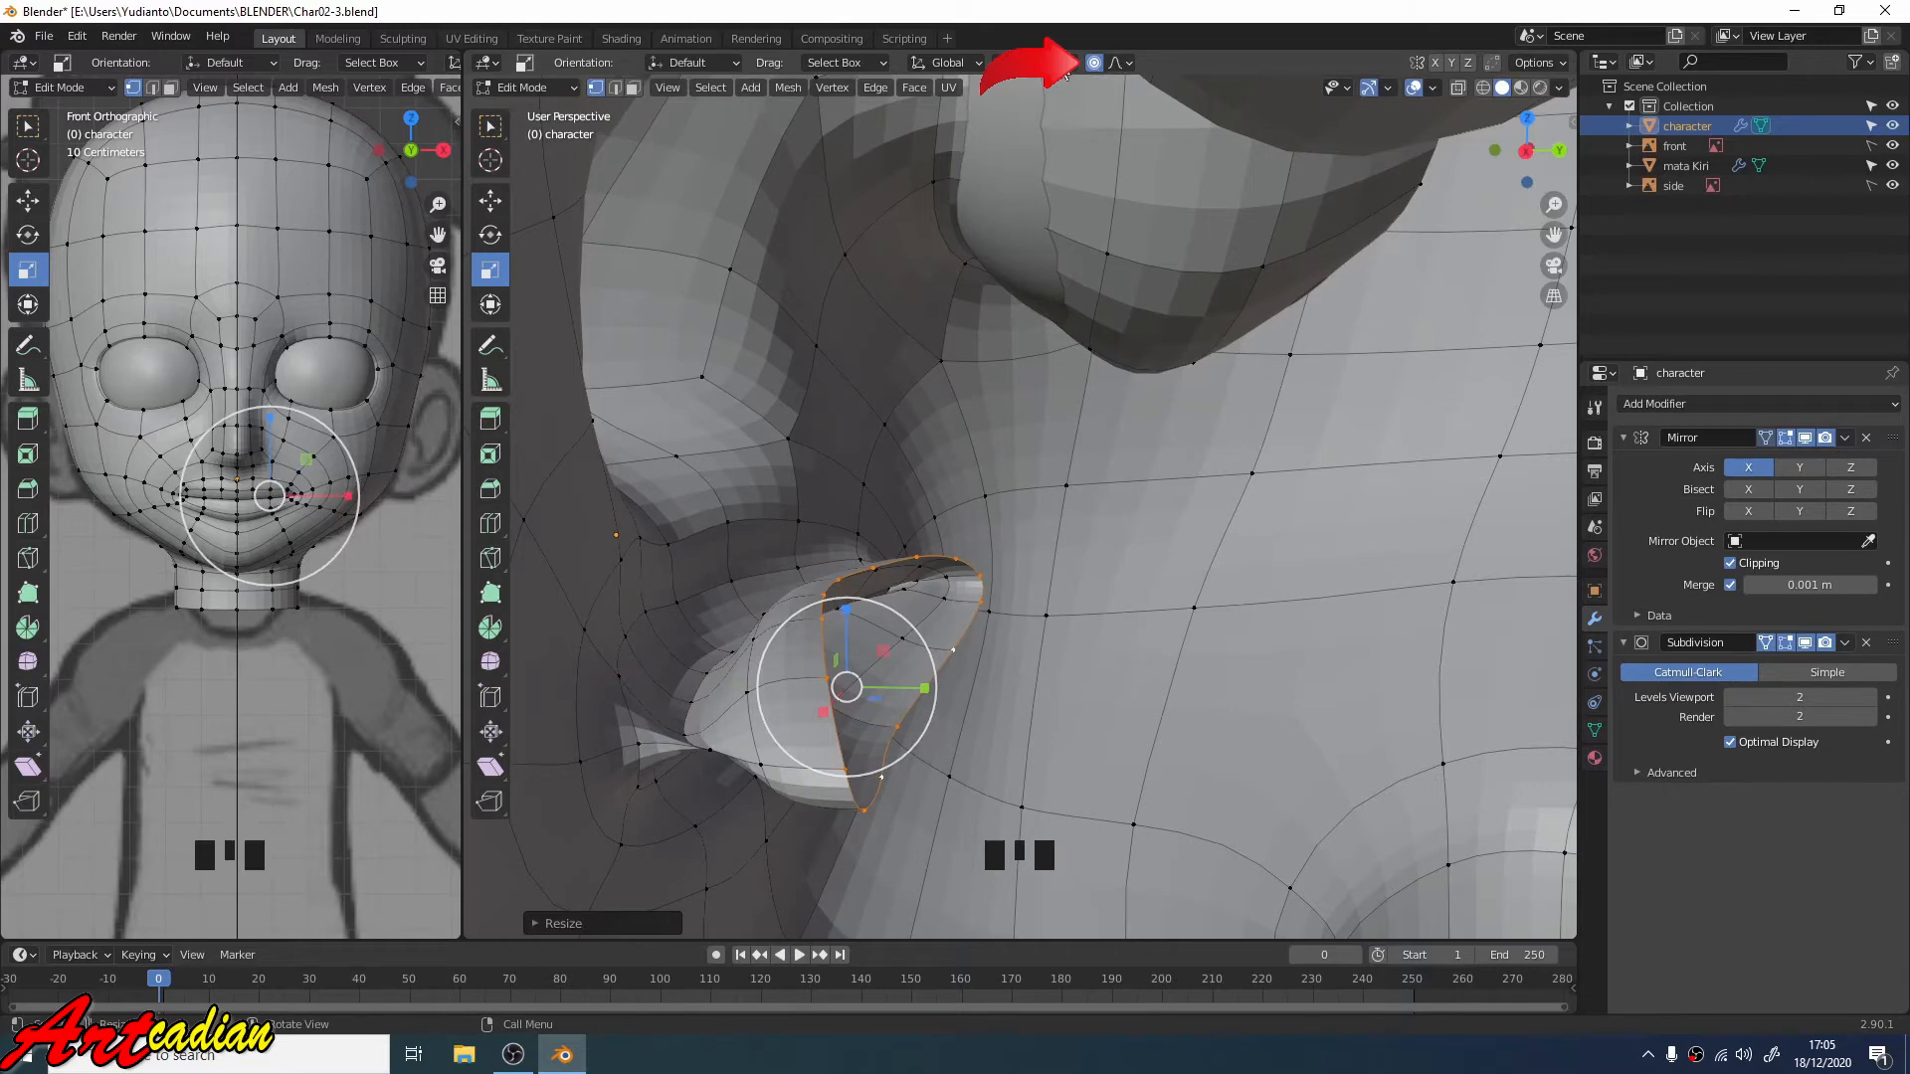
{"action": "key", "text": "ctrl+z"}
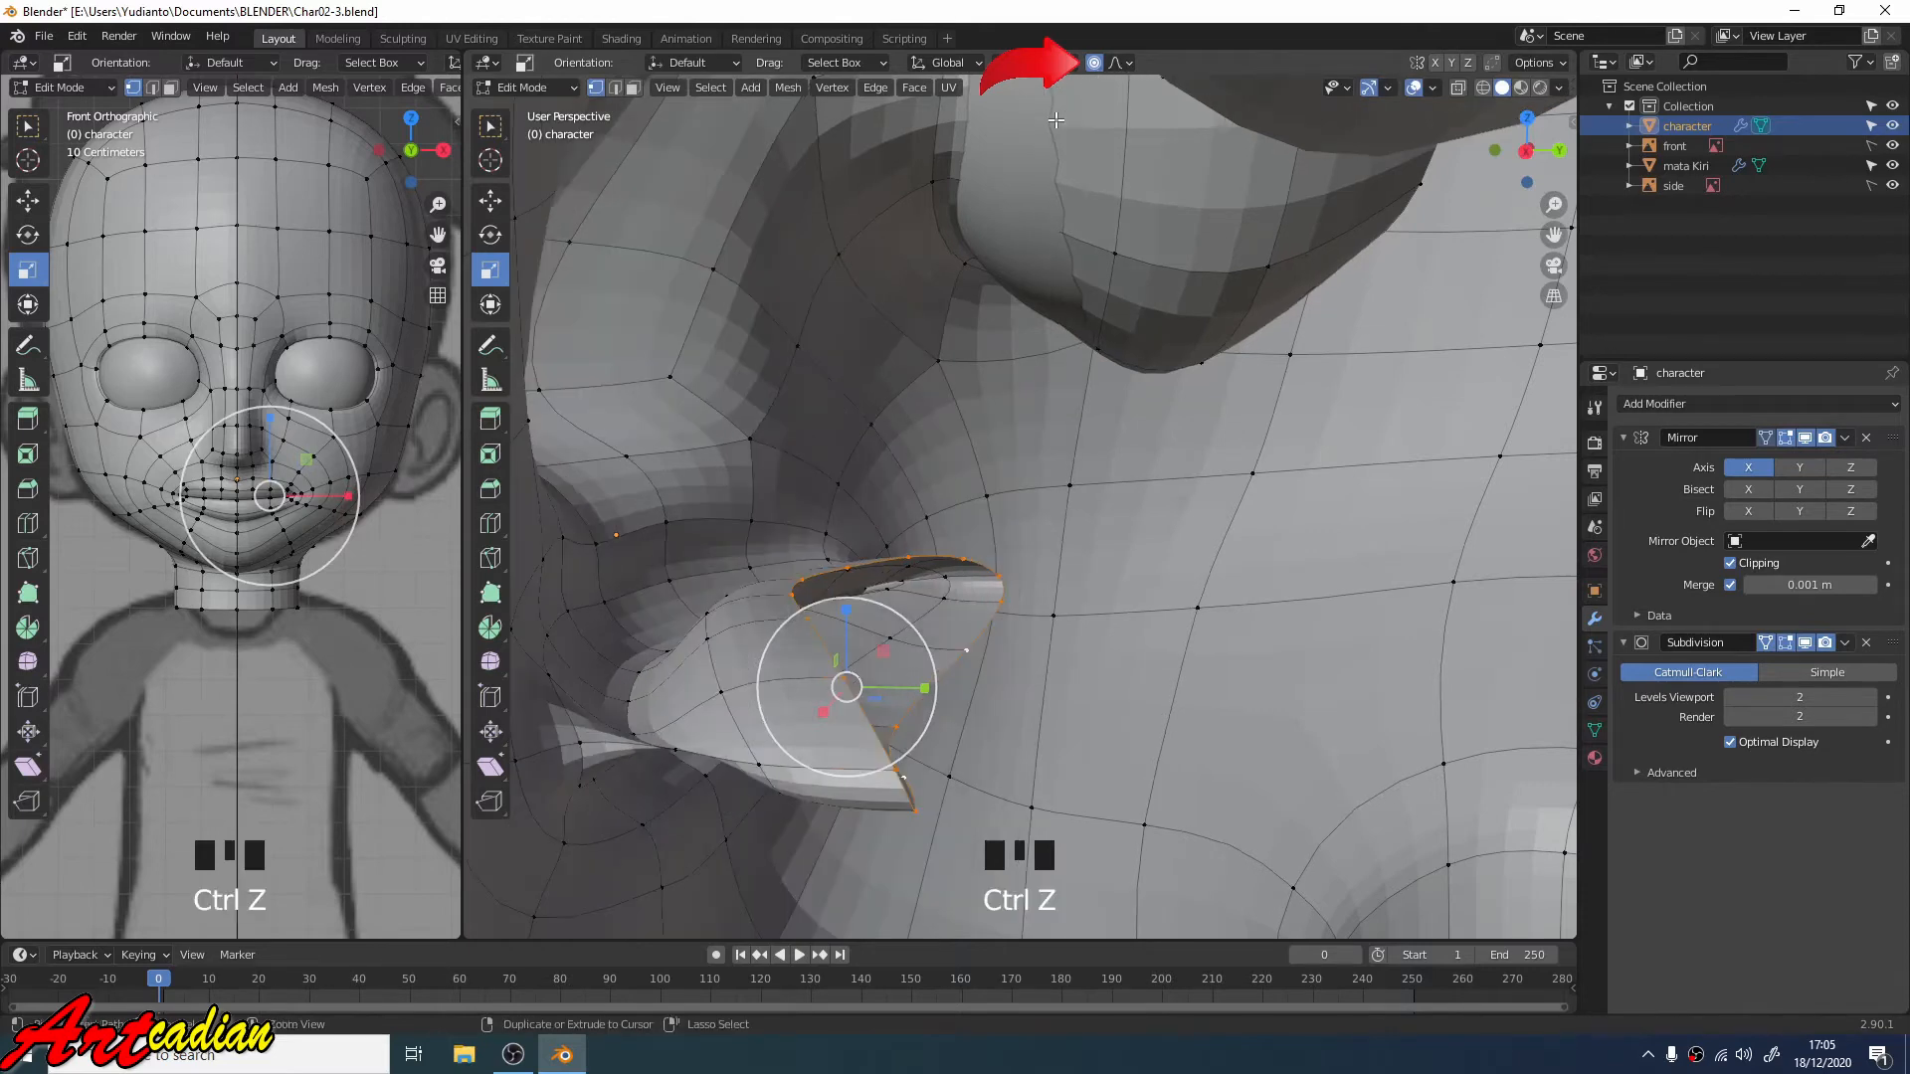
{"action": "left_click", "coordinate": [1093, 63]}
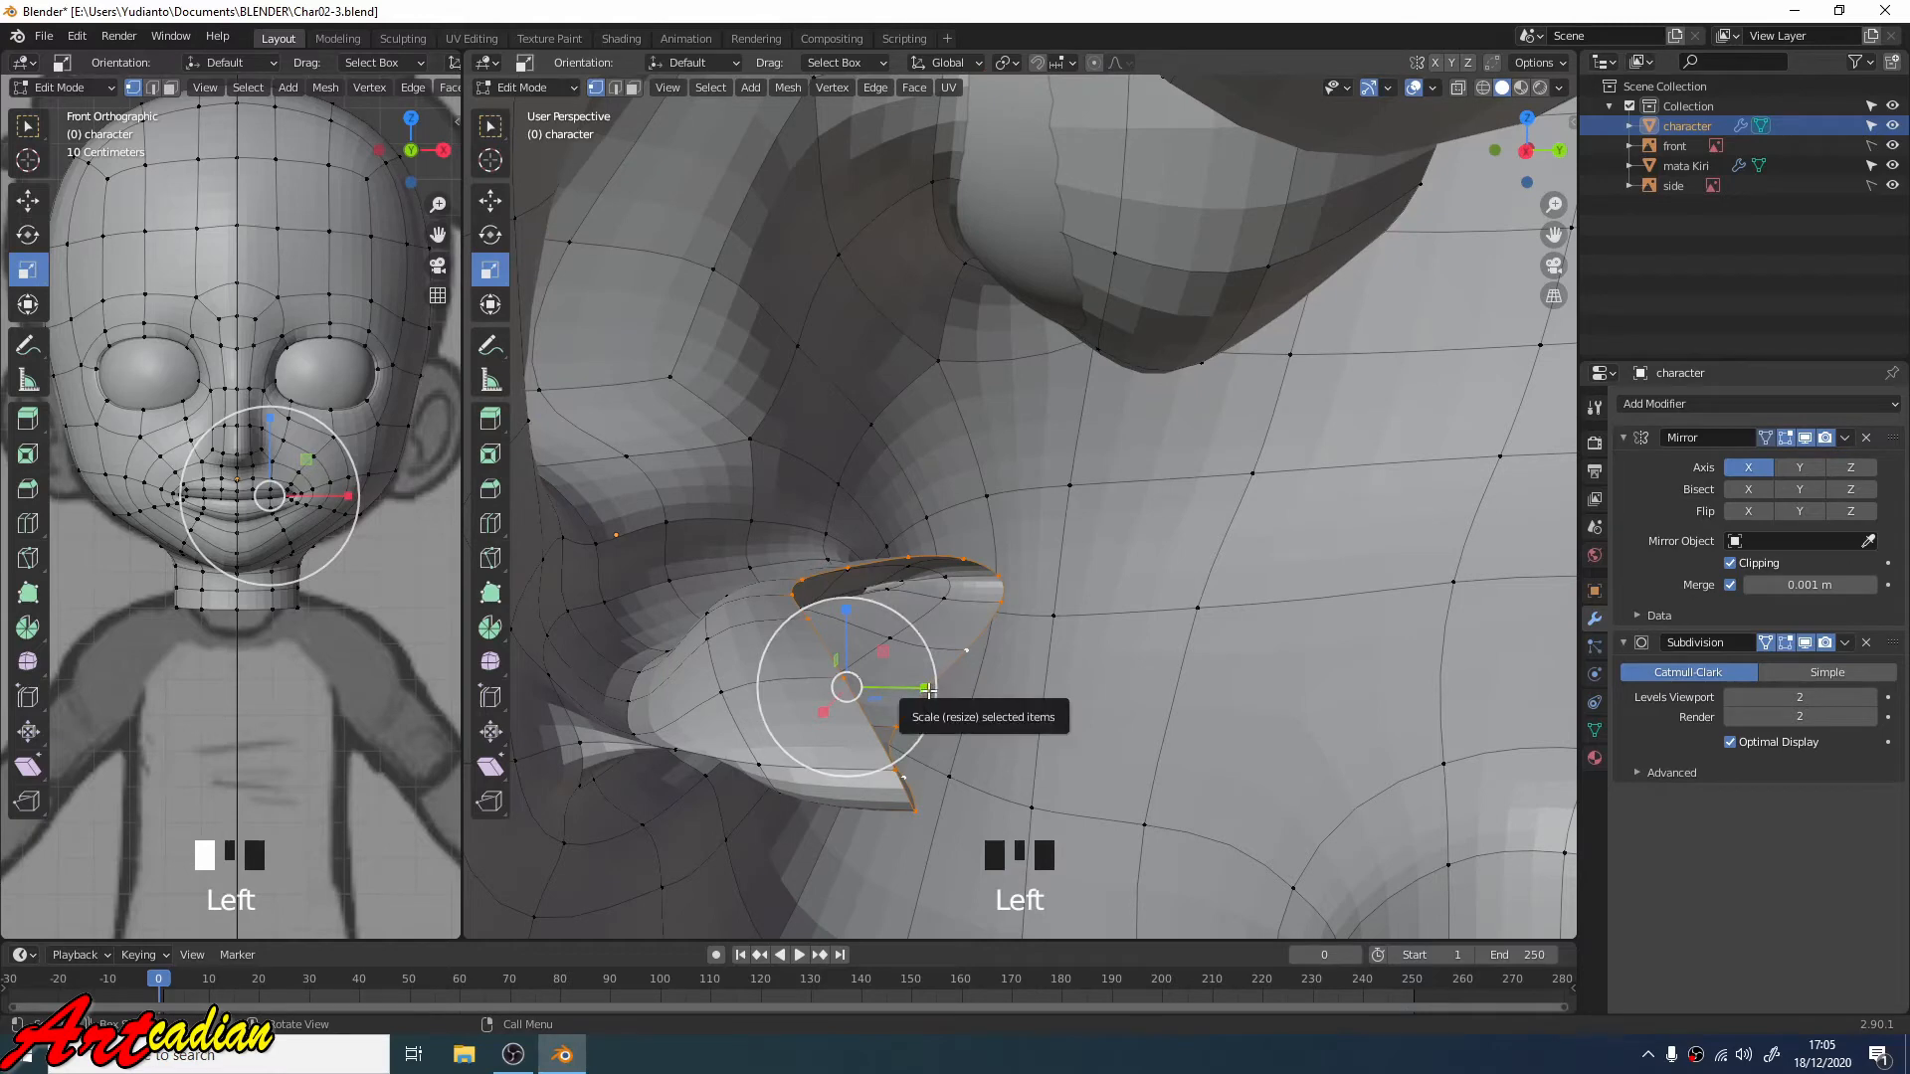
{"action": "left_click_drag", "start_coordinate": [930, 693], "coordinate": [888, 690]}
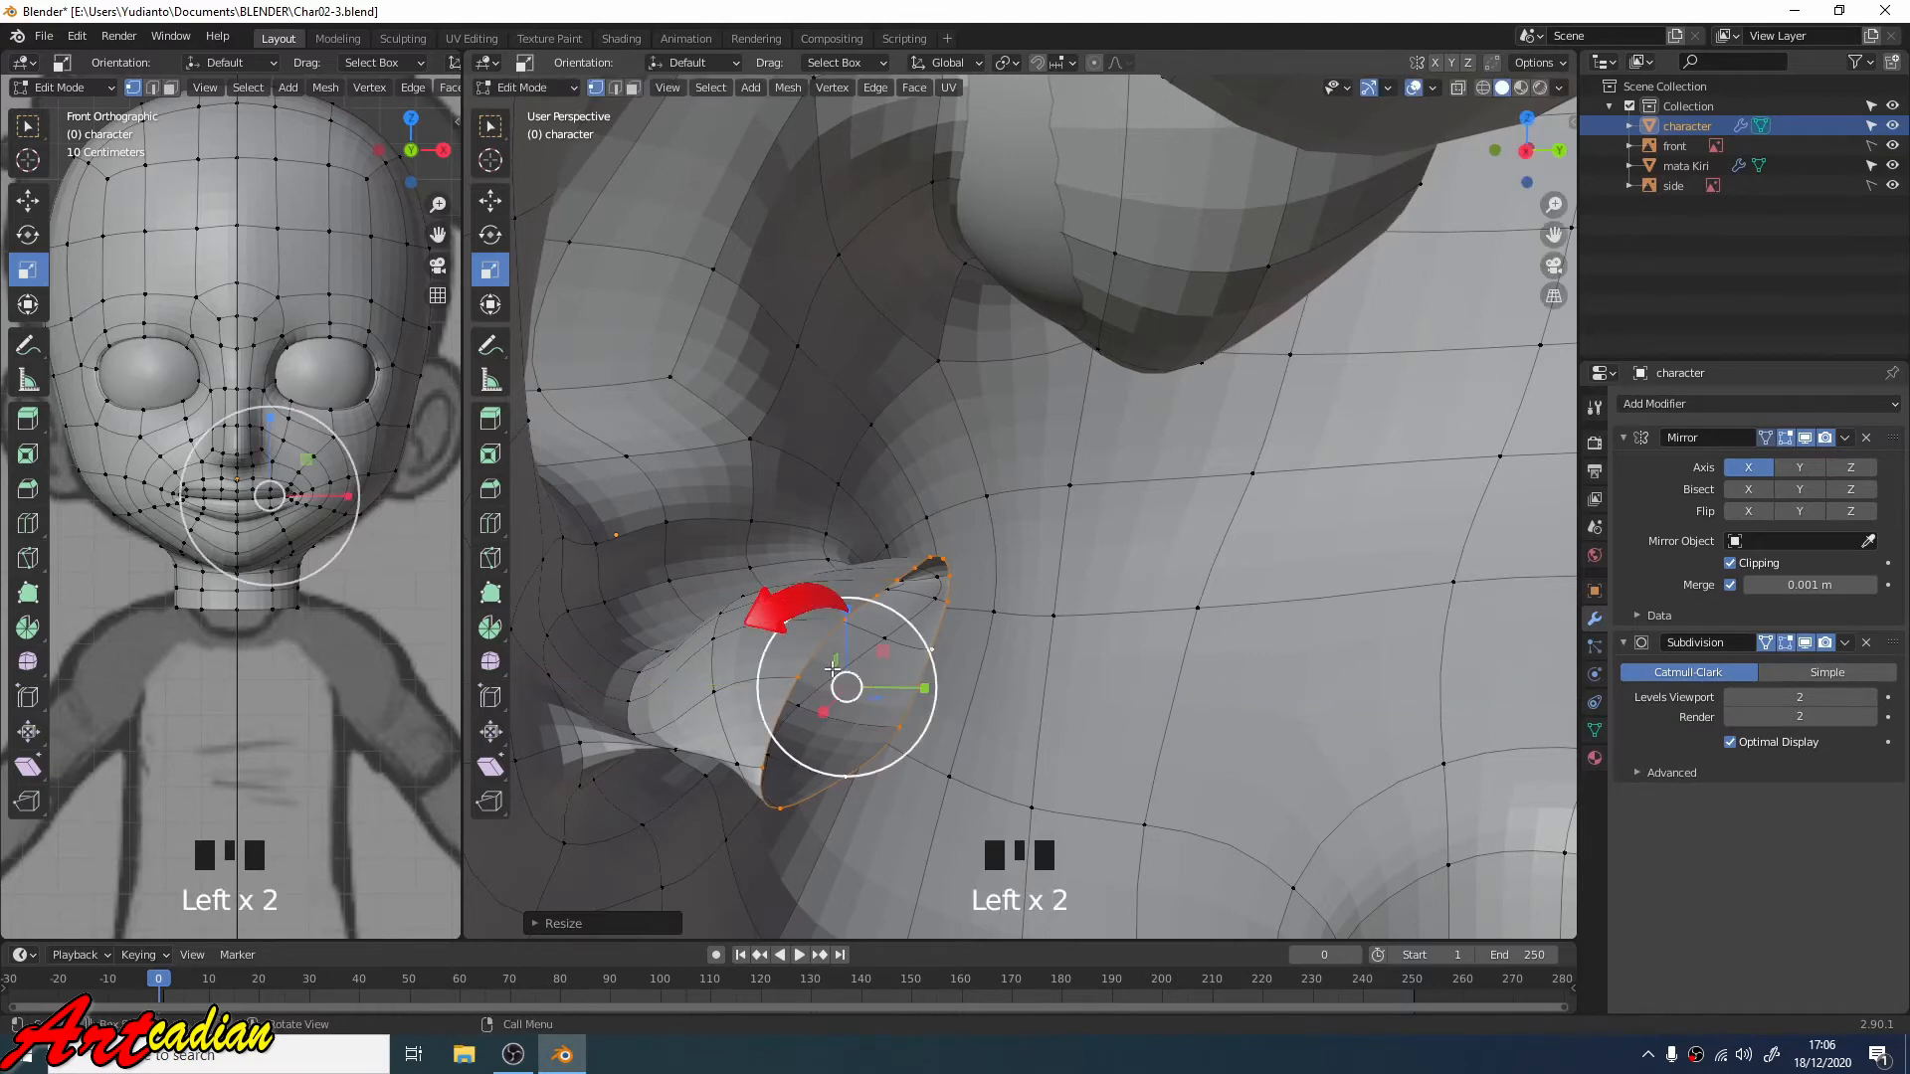
{"action": "left_click", "coordinate": [708, 662], "text": "alt"}
{"action": "left_click_drag", "start_coordinate": [787, 690], "coordinate": [740, 703]}
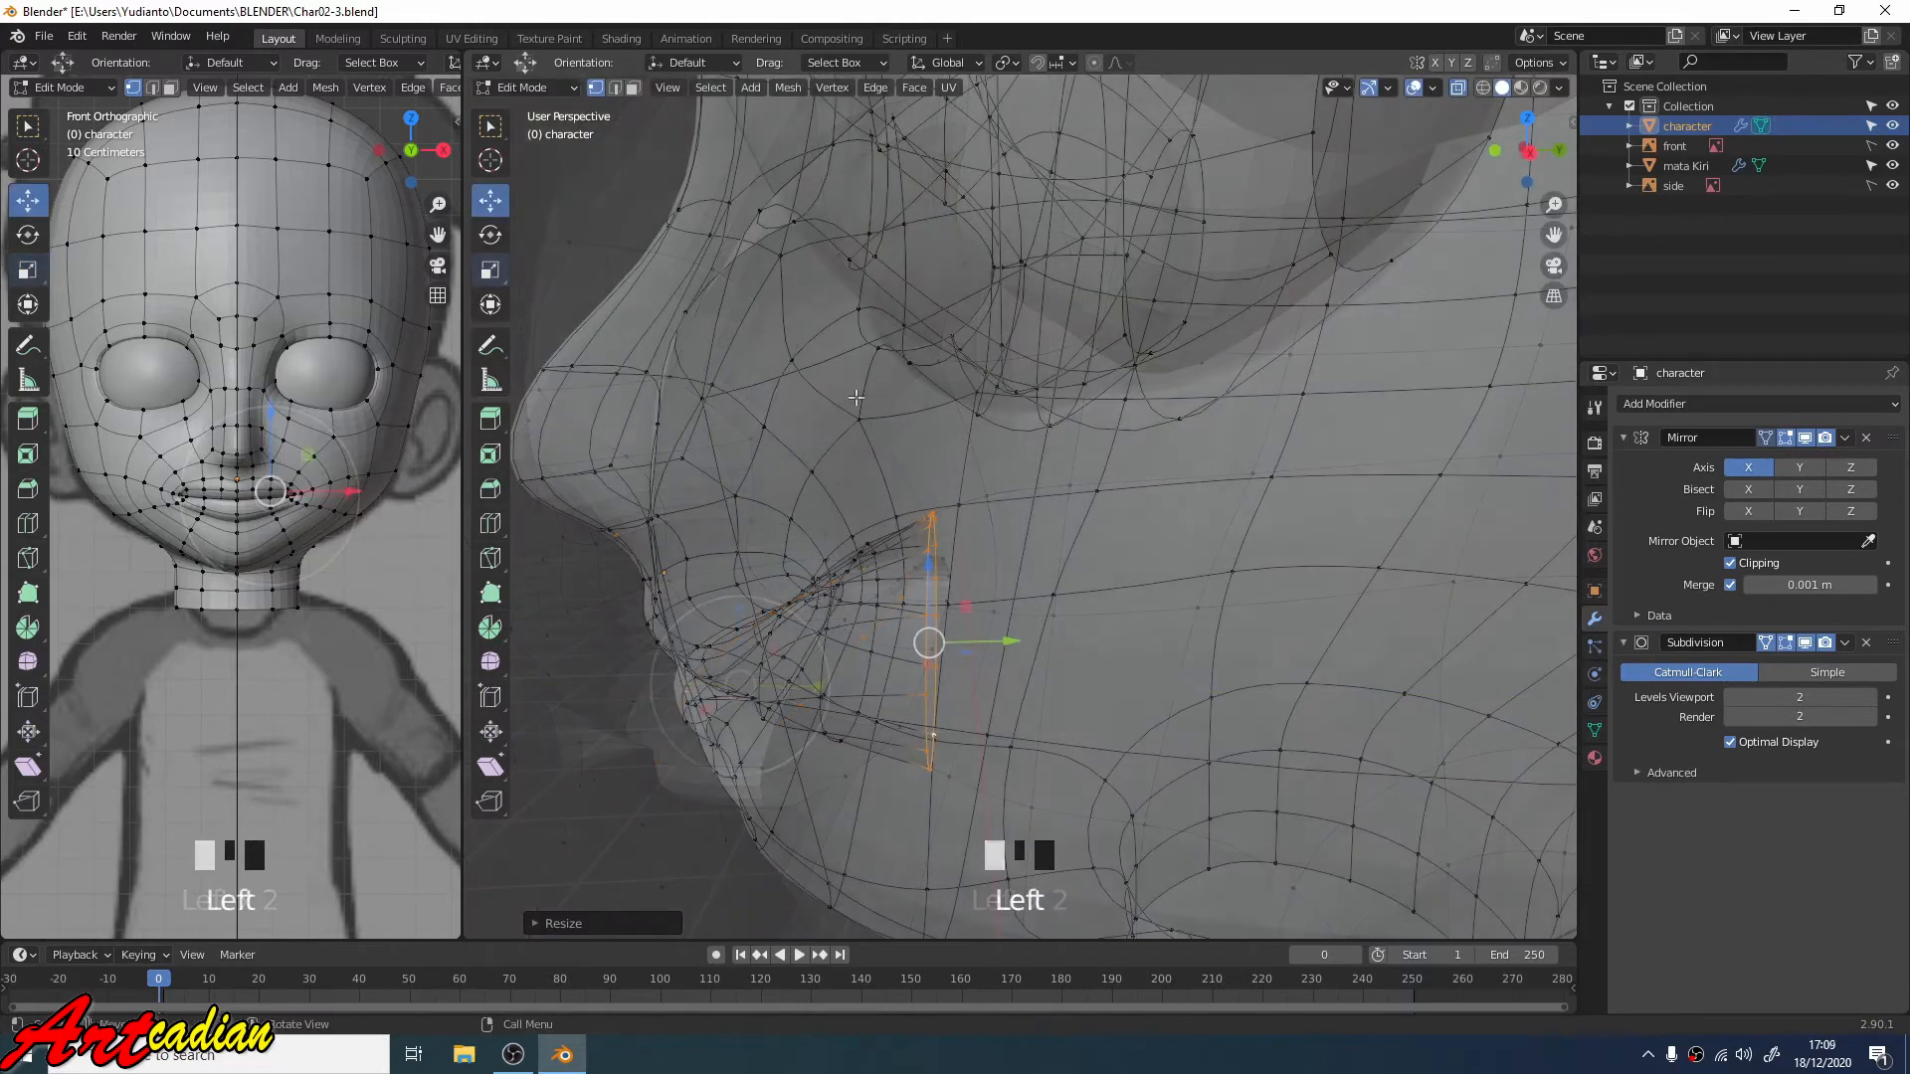
Step: Extrude the inner mouth loop backward along the Y axis and enlarge it along the Z axis to start the mouth cavity
{"action": "middle_click_drag", "start_coordinate": [855, 397], "coordinate": [1006, 577]}
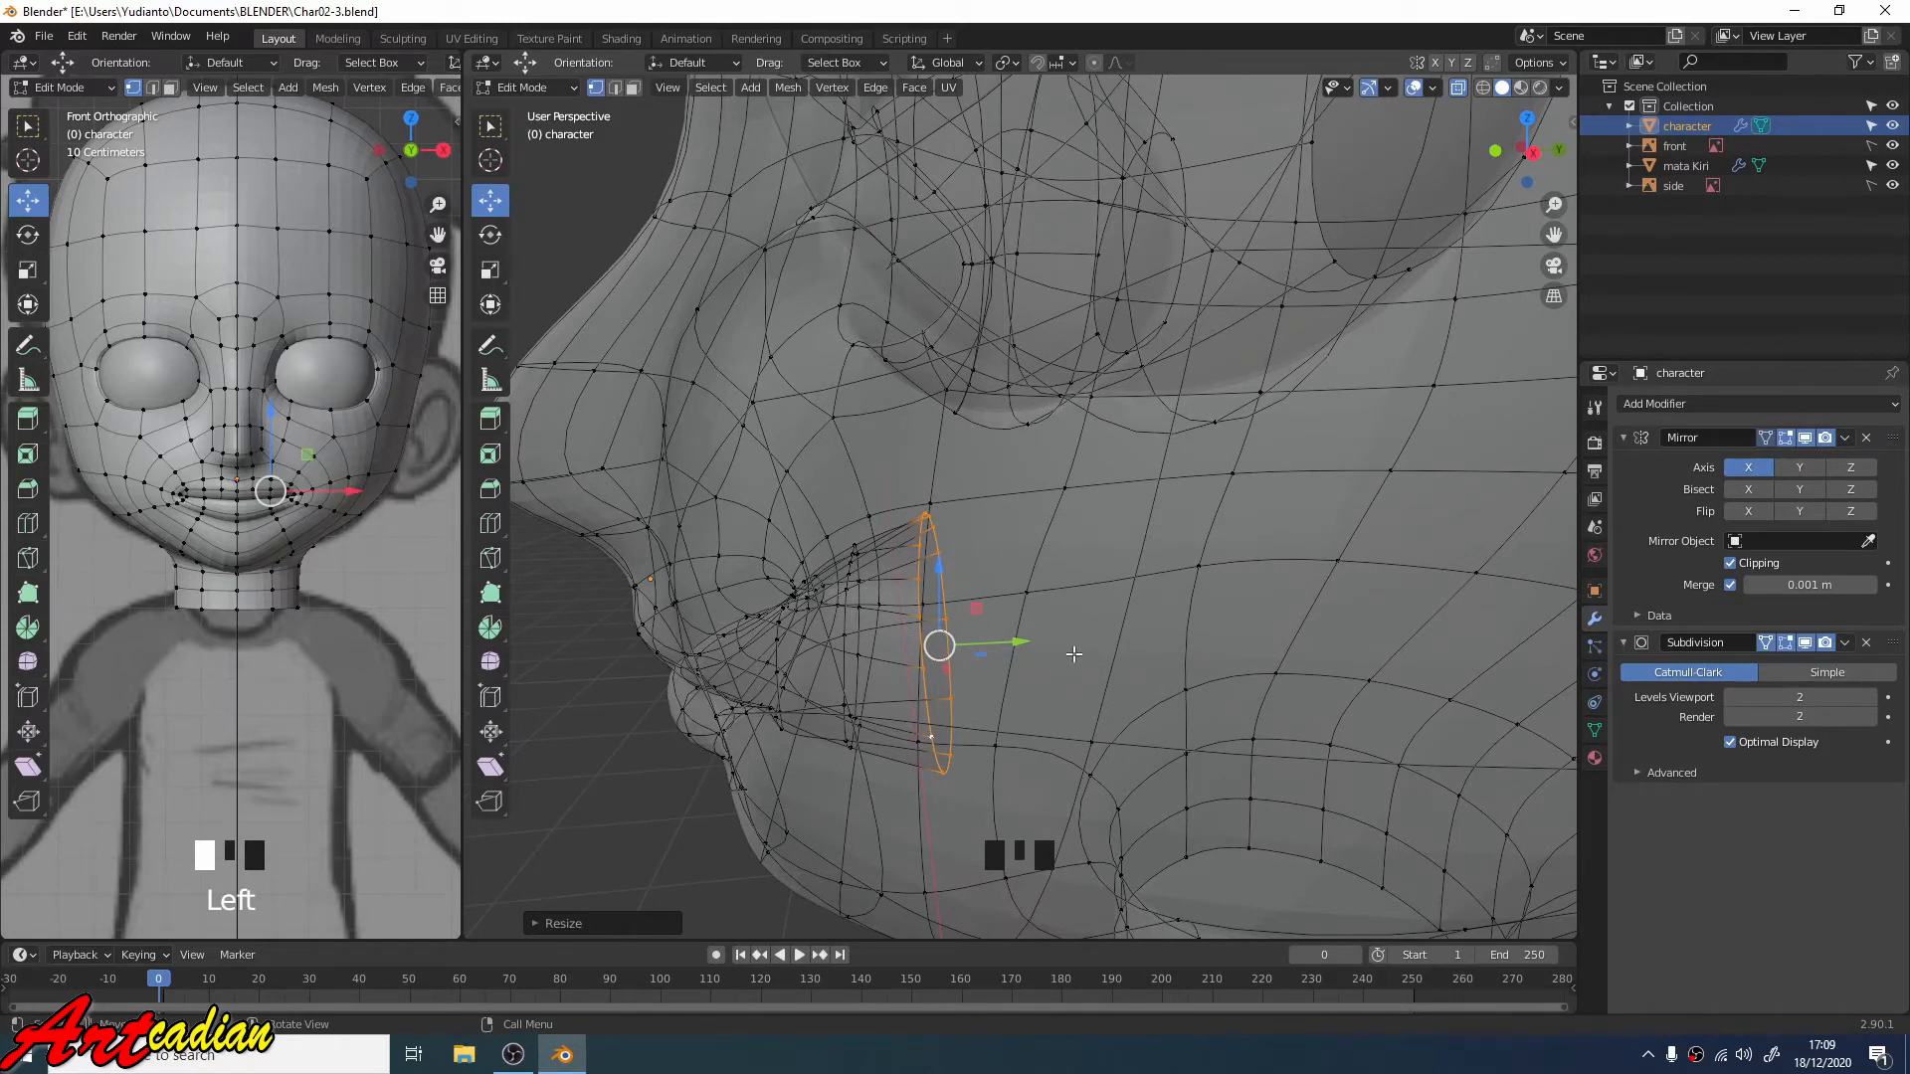
{"action": "key", "text": "e"}
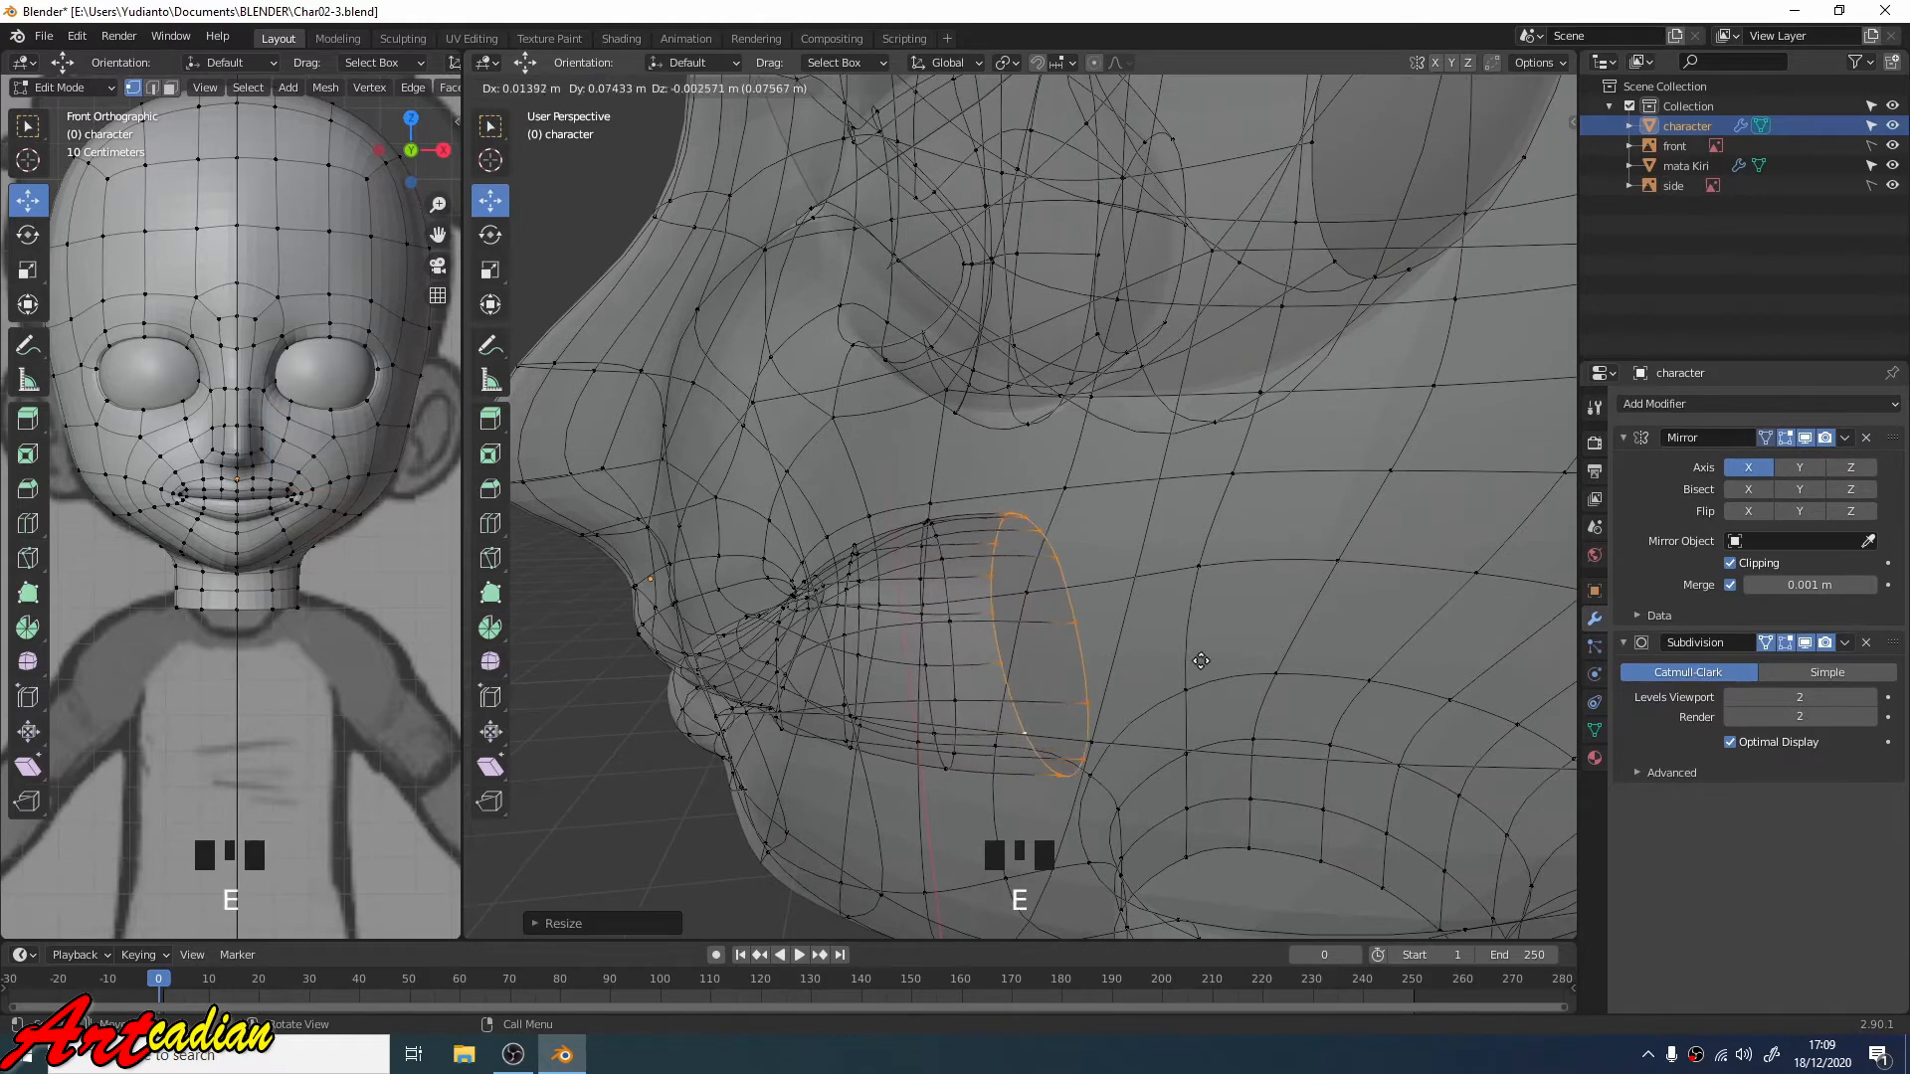
{"action": "right_click", "coordinate": [1169, 664]}
{"action": "left_click_drag", "start_coordinate": [1021, 644], "coordinate": [1162, 642]}
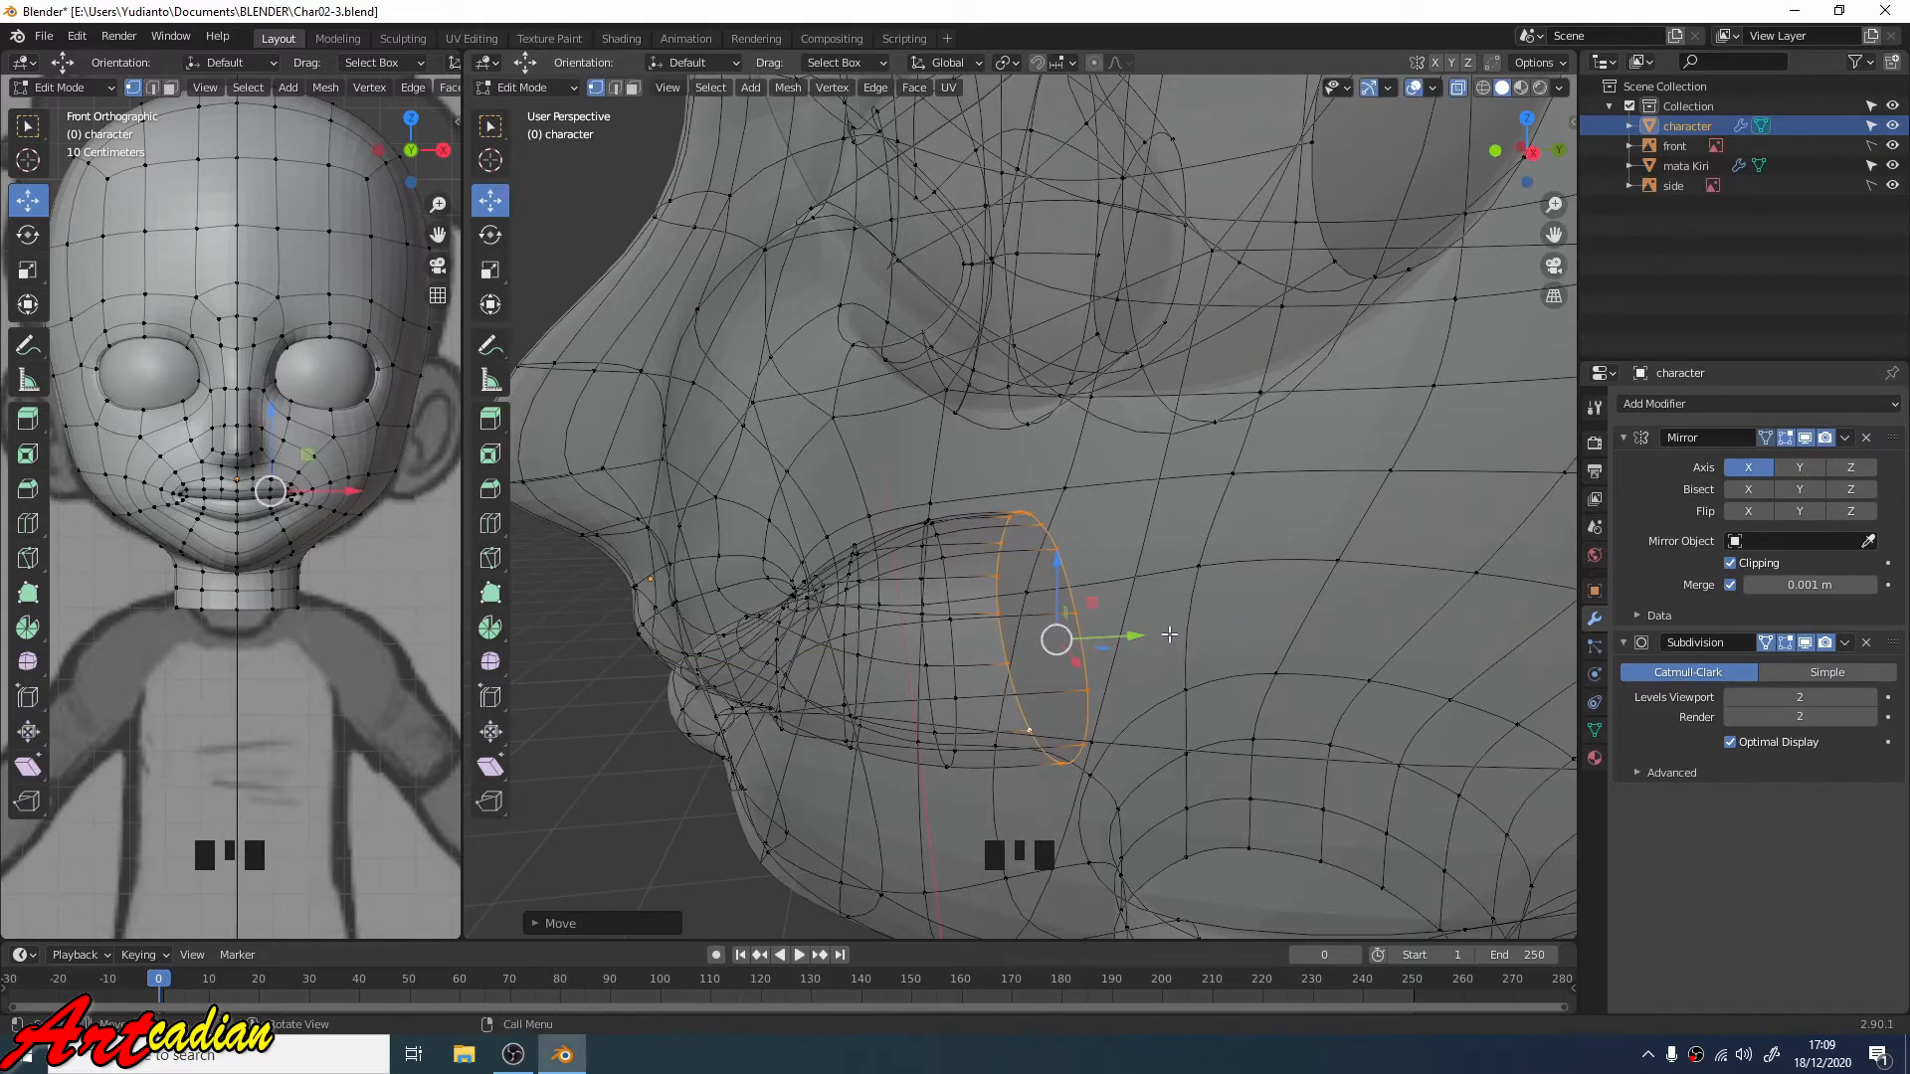
{"action": "key", "text": "KP_3"}
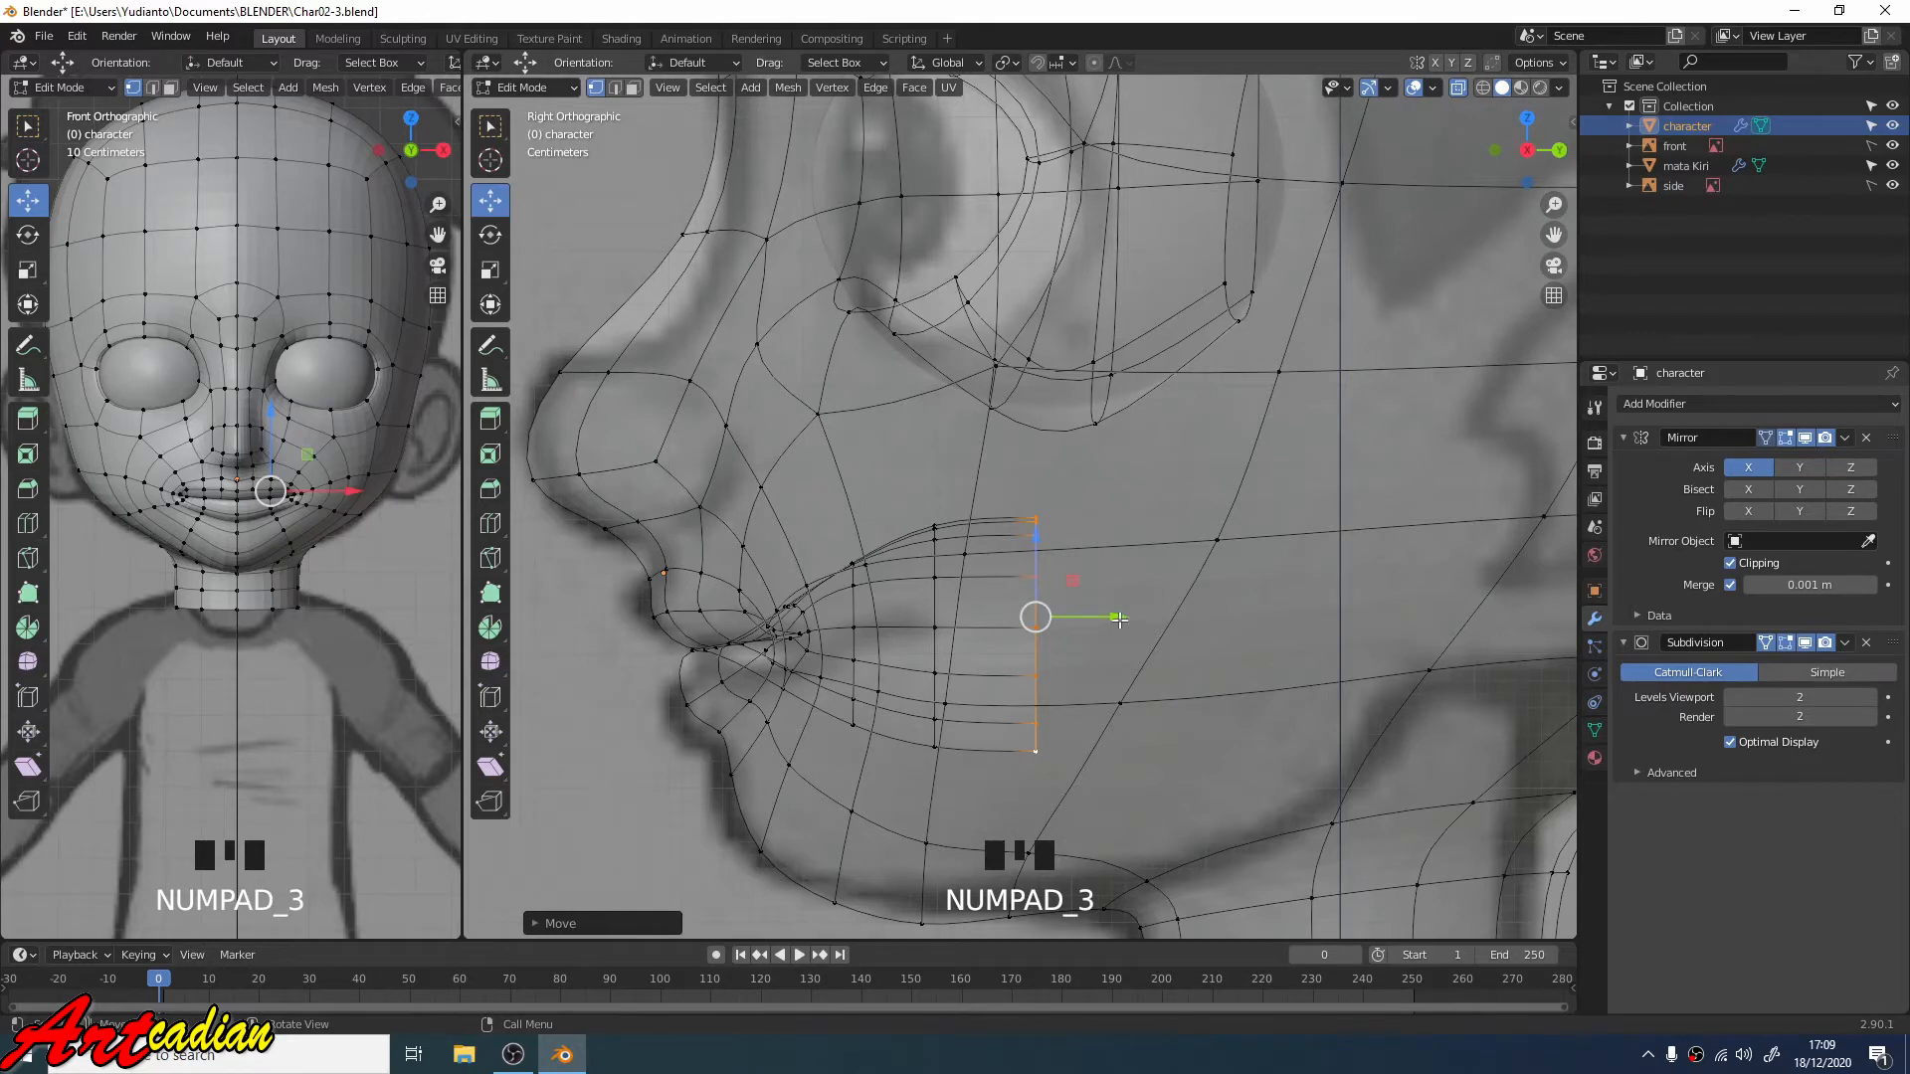
{"action": "left_click_drag", "start_coordinate": [1119, 619], "coordinate": [1106, 625]}
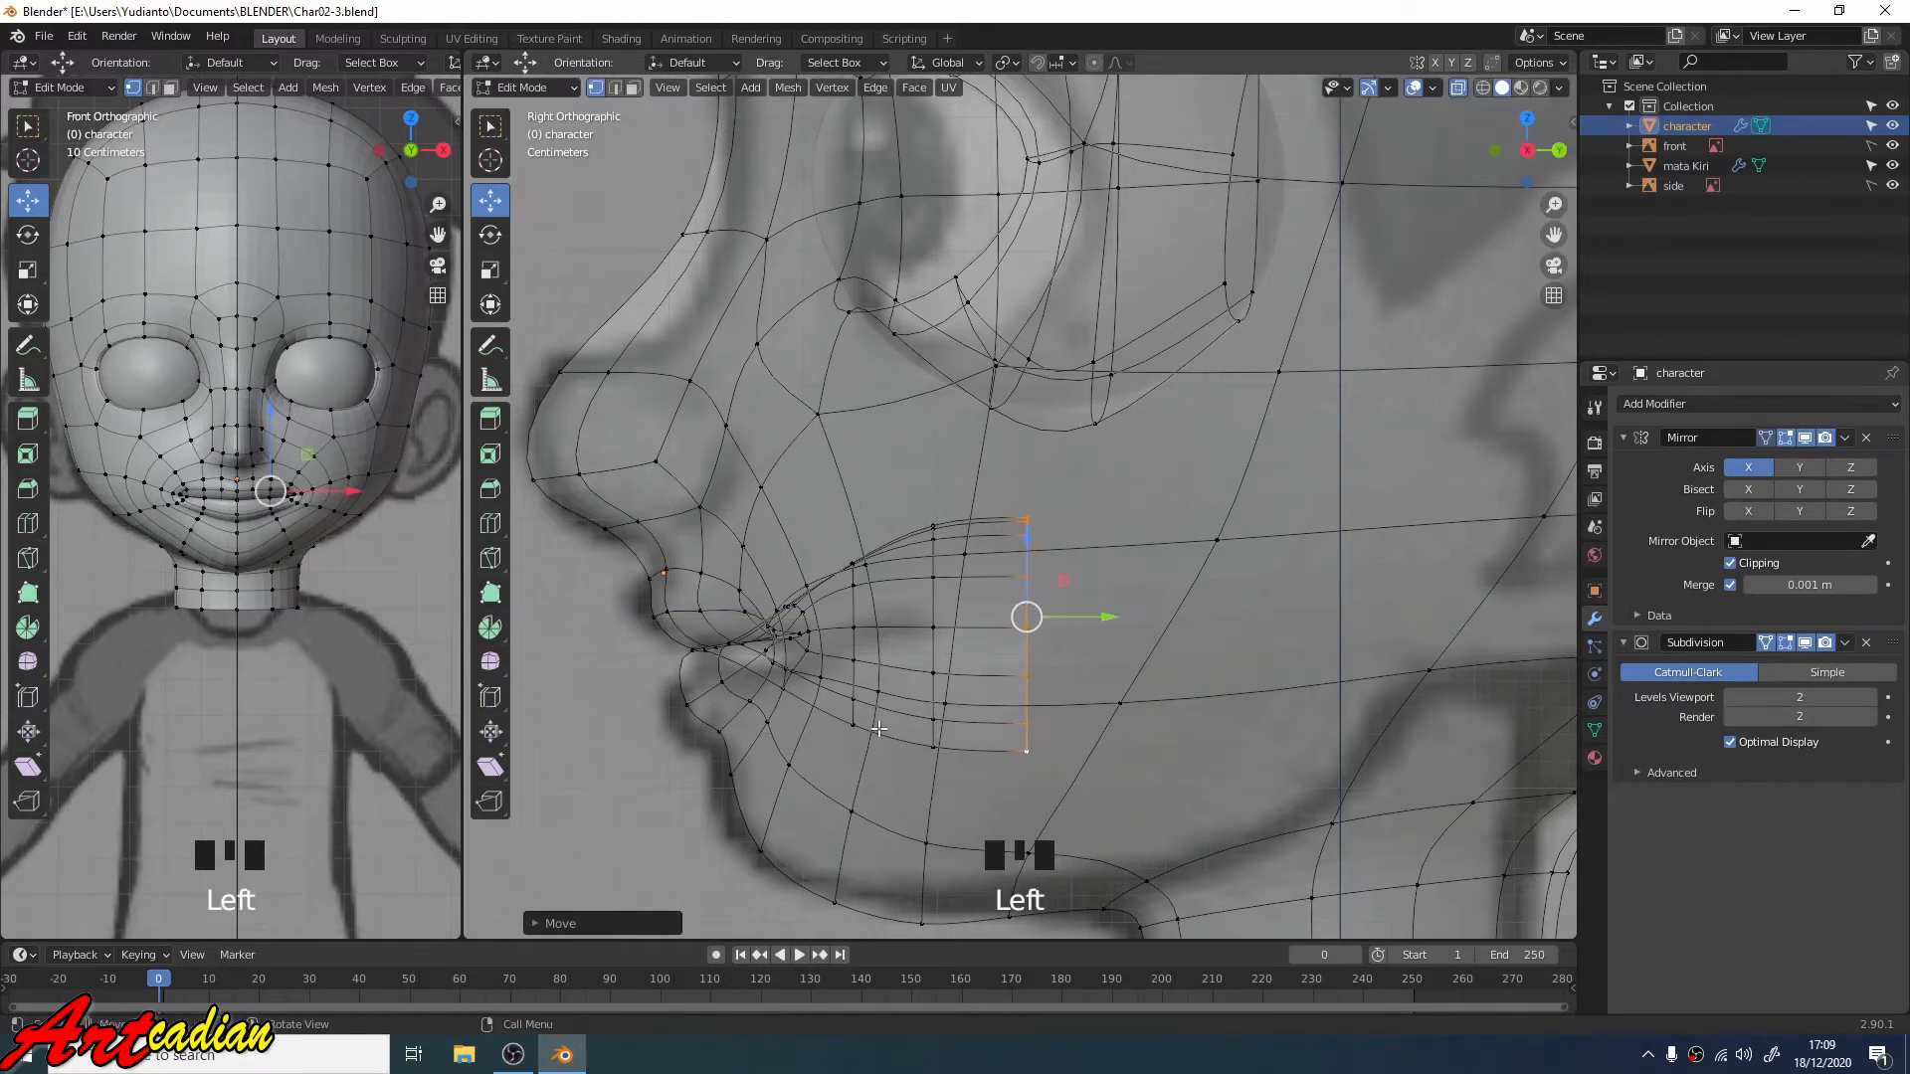
{"action": "left_click", "coordinate": [501, 278]}
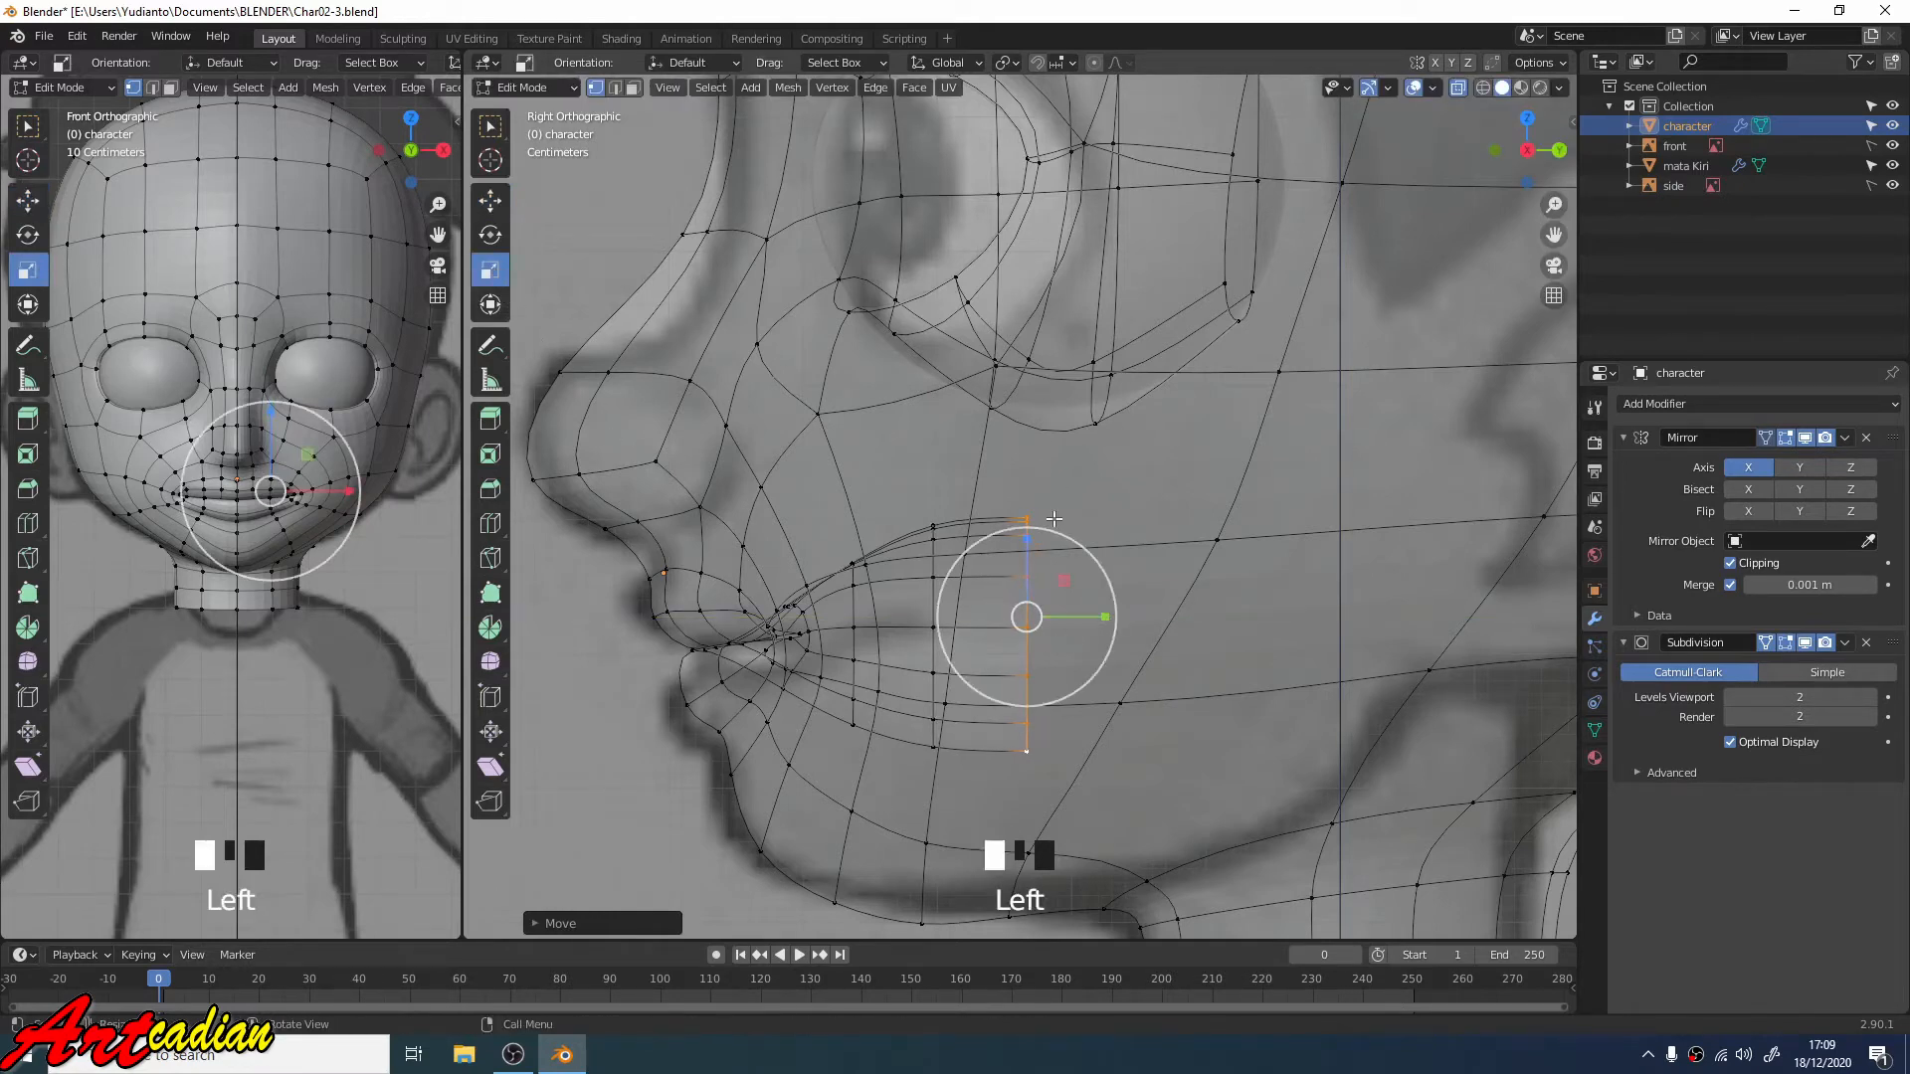
{"action": "left_click", "coordinate": [1026, 538]}
{"action": "left_click_drag", "start_coordinate": [1026, 538], "coordinate": [1035, 521]}
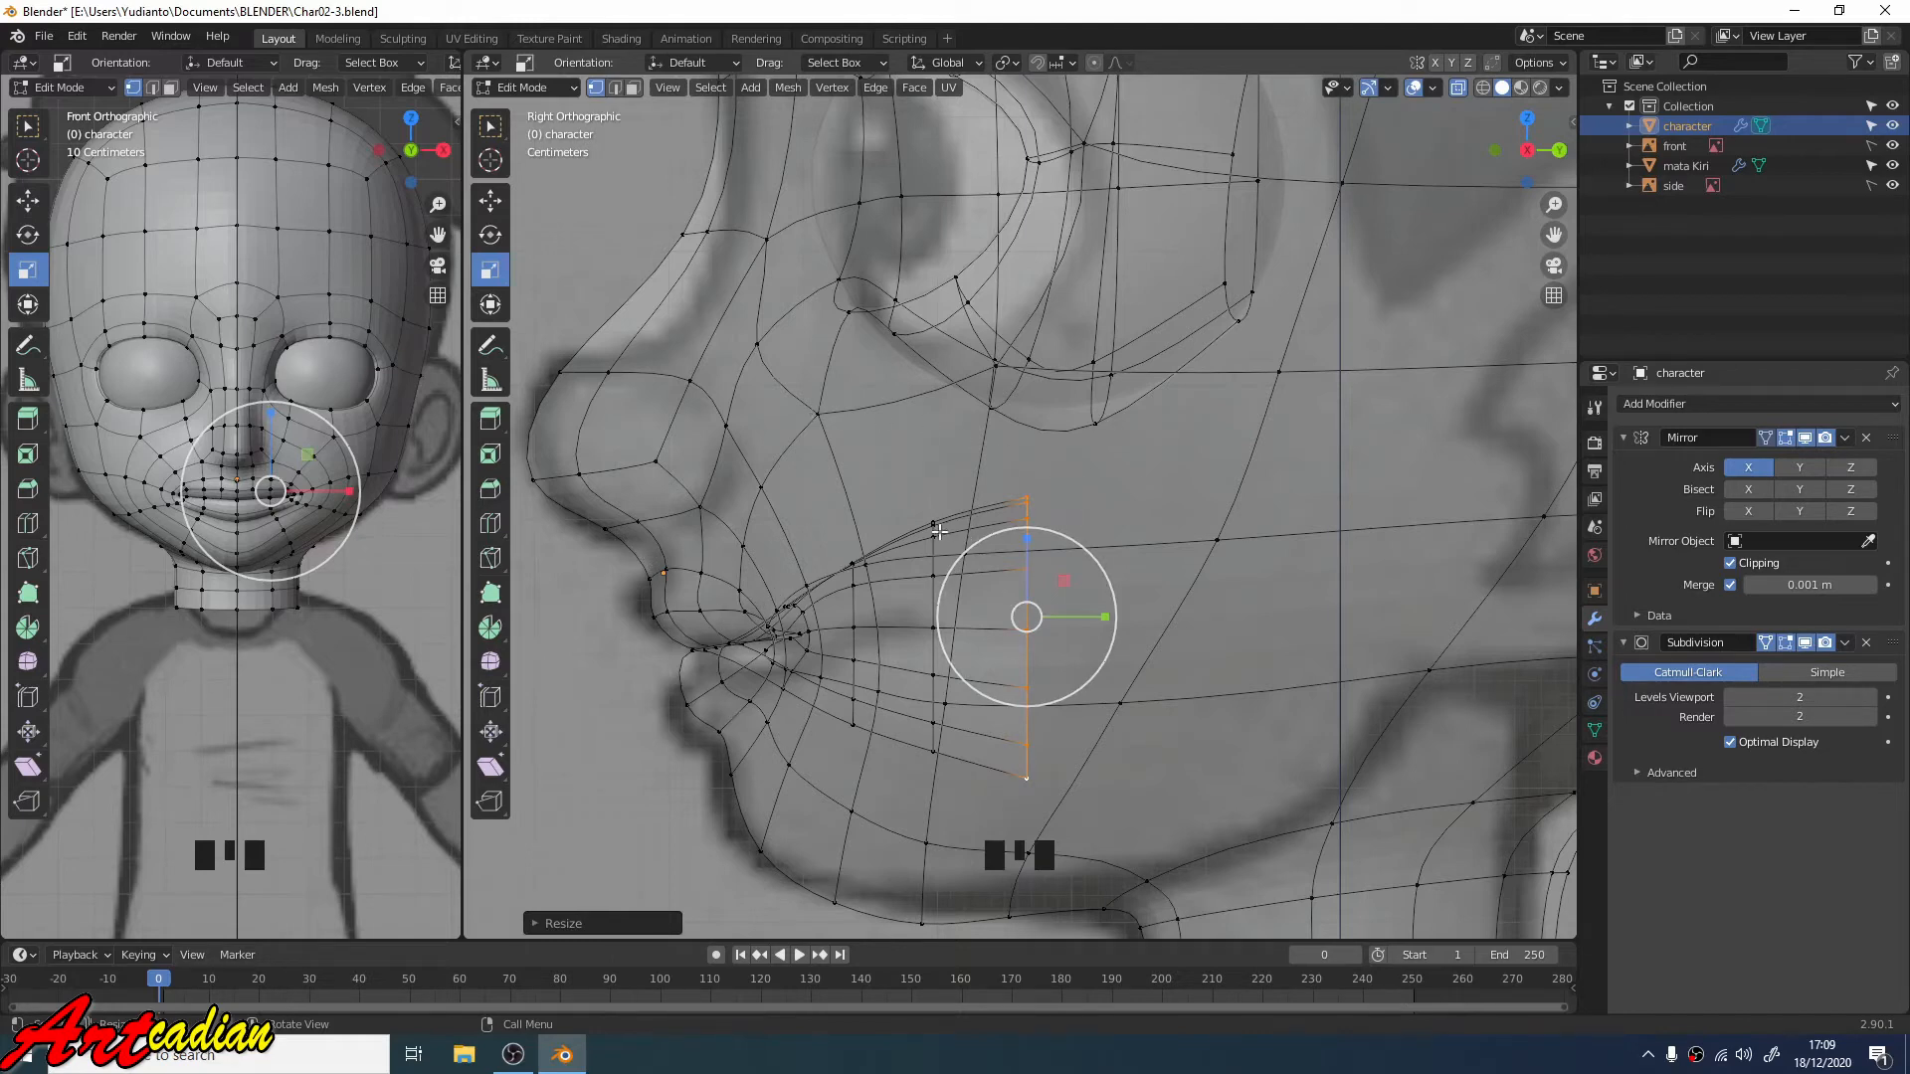
Step: Extrude the mouth cavity's rear loop about 0.099 m farther back and scale it up along the Z axis
{"action": "key", "text": "e"}
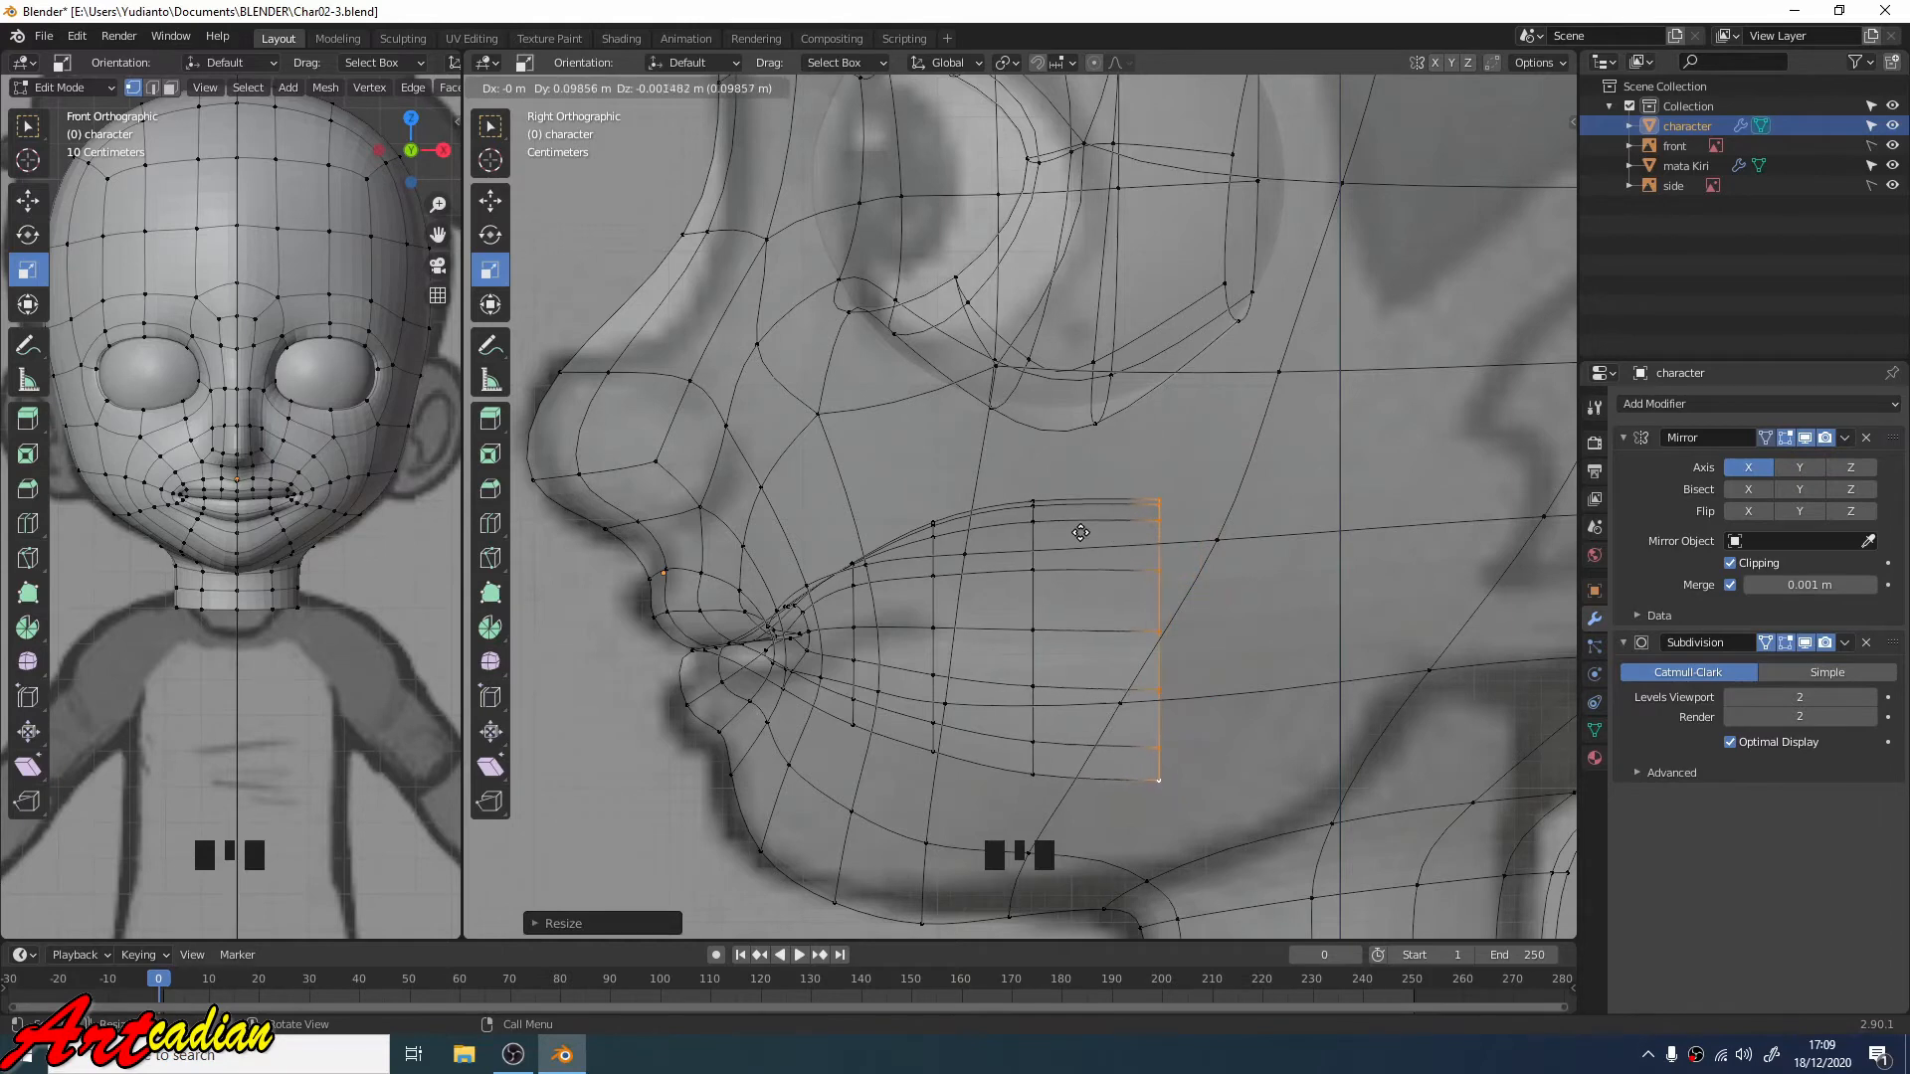
{"action": "left_click", "coordinate": [1080, 532]}
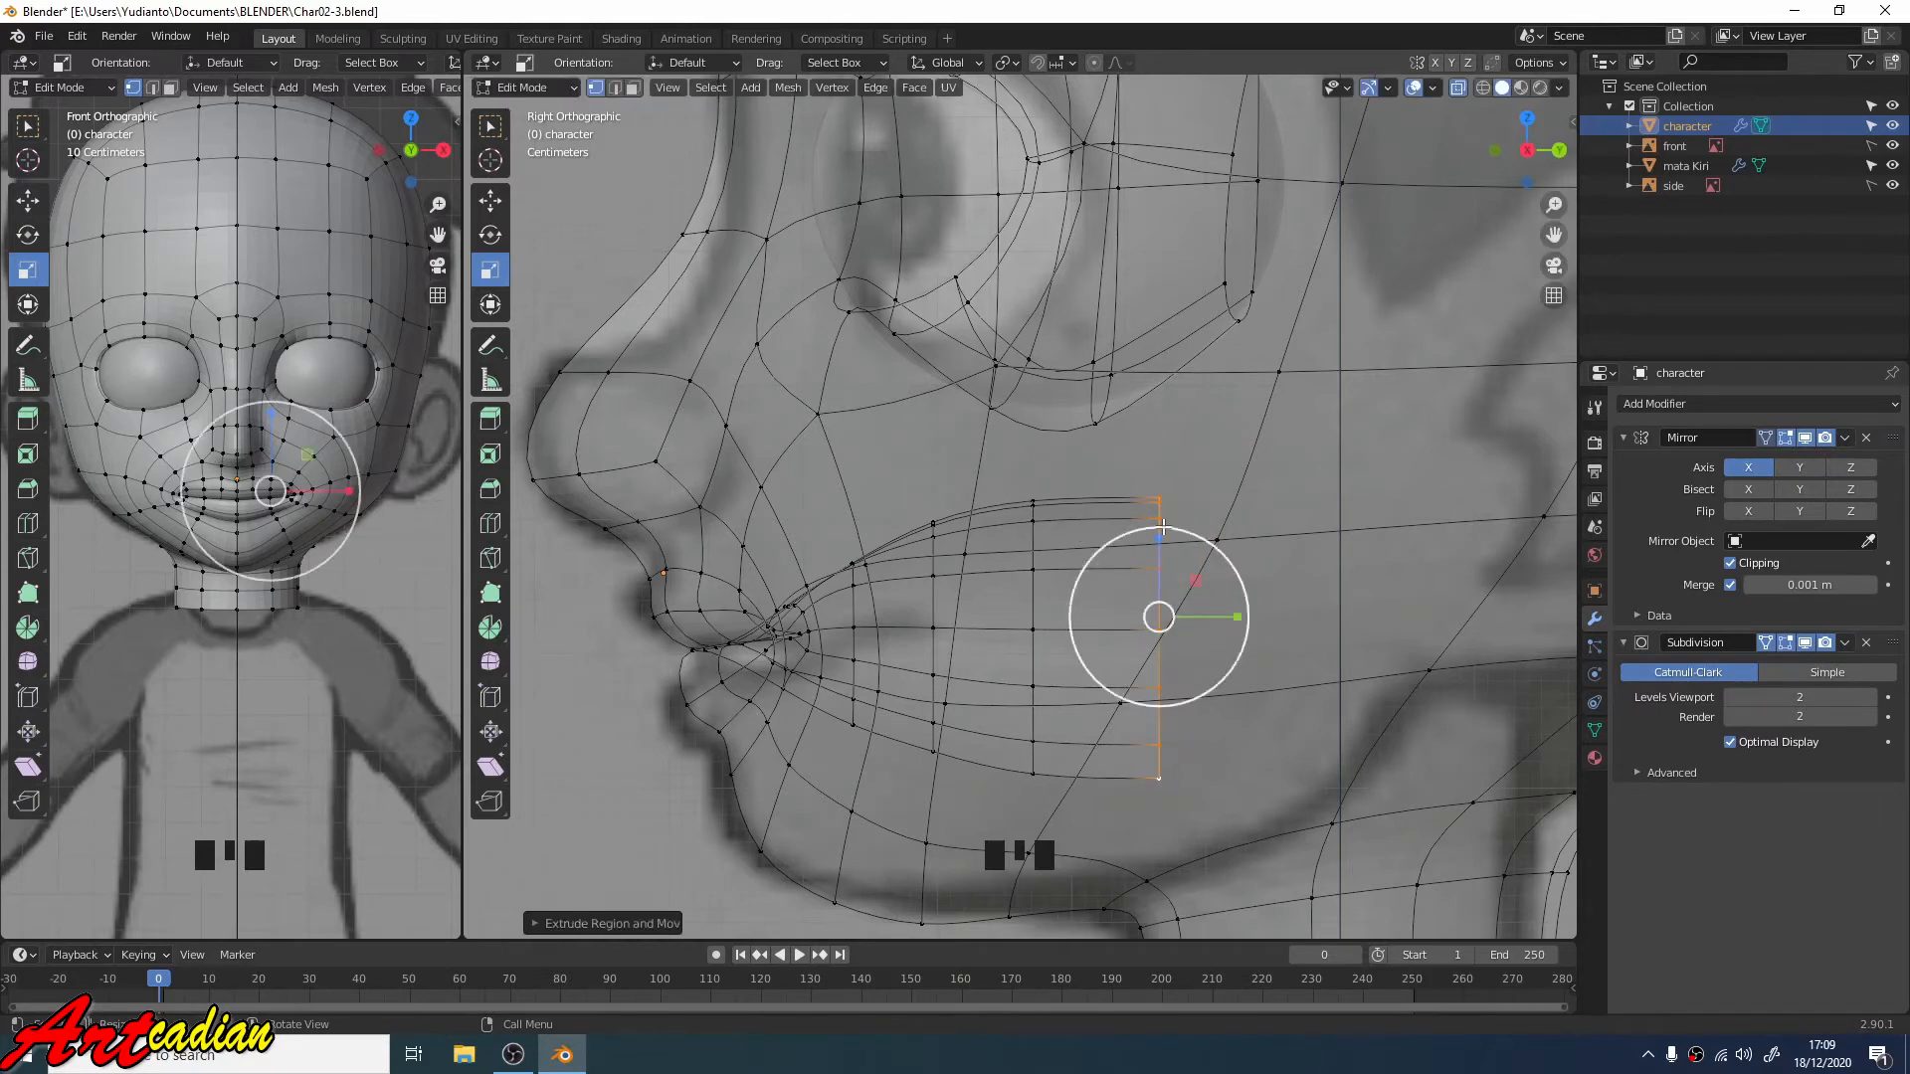
{"action": "left_click_drag", "start_coordinate": [1162, 527], "coordinate": [1170, 493]}
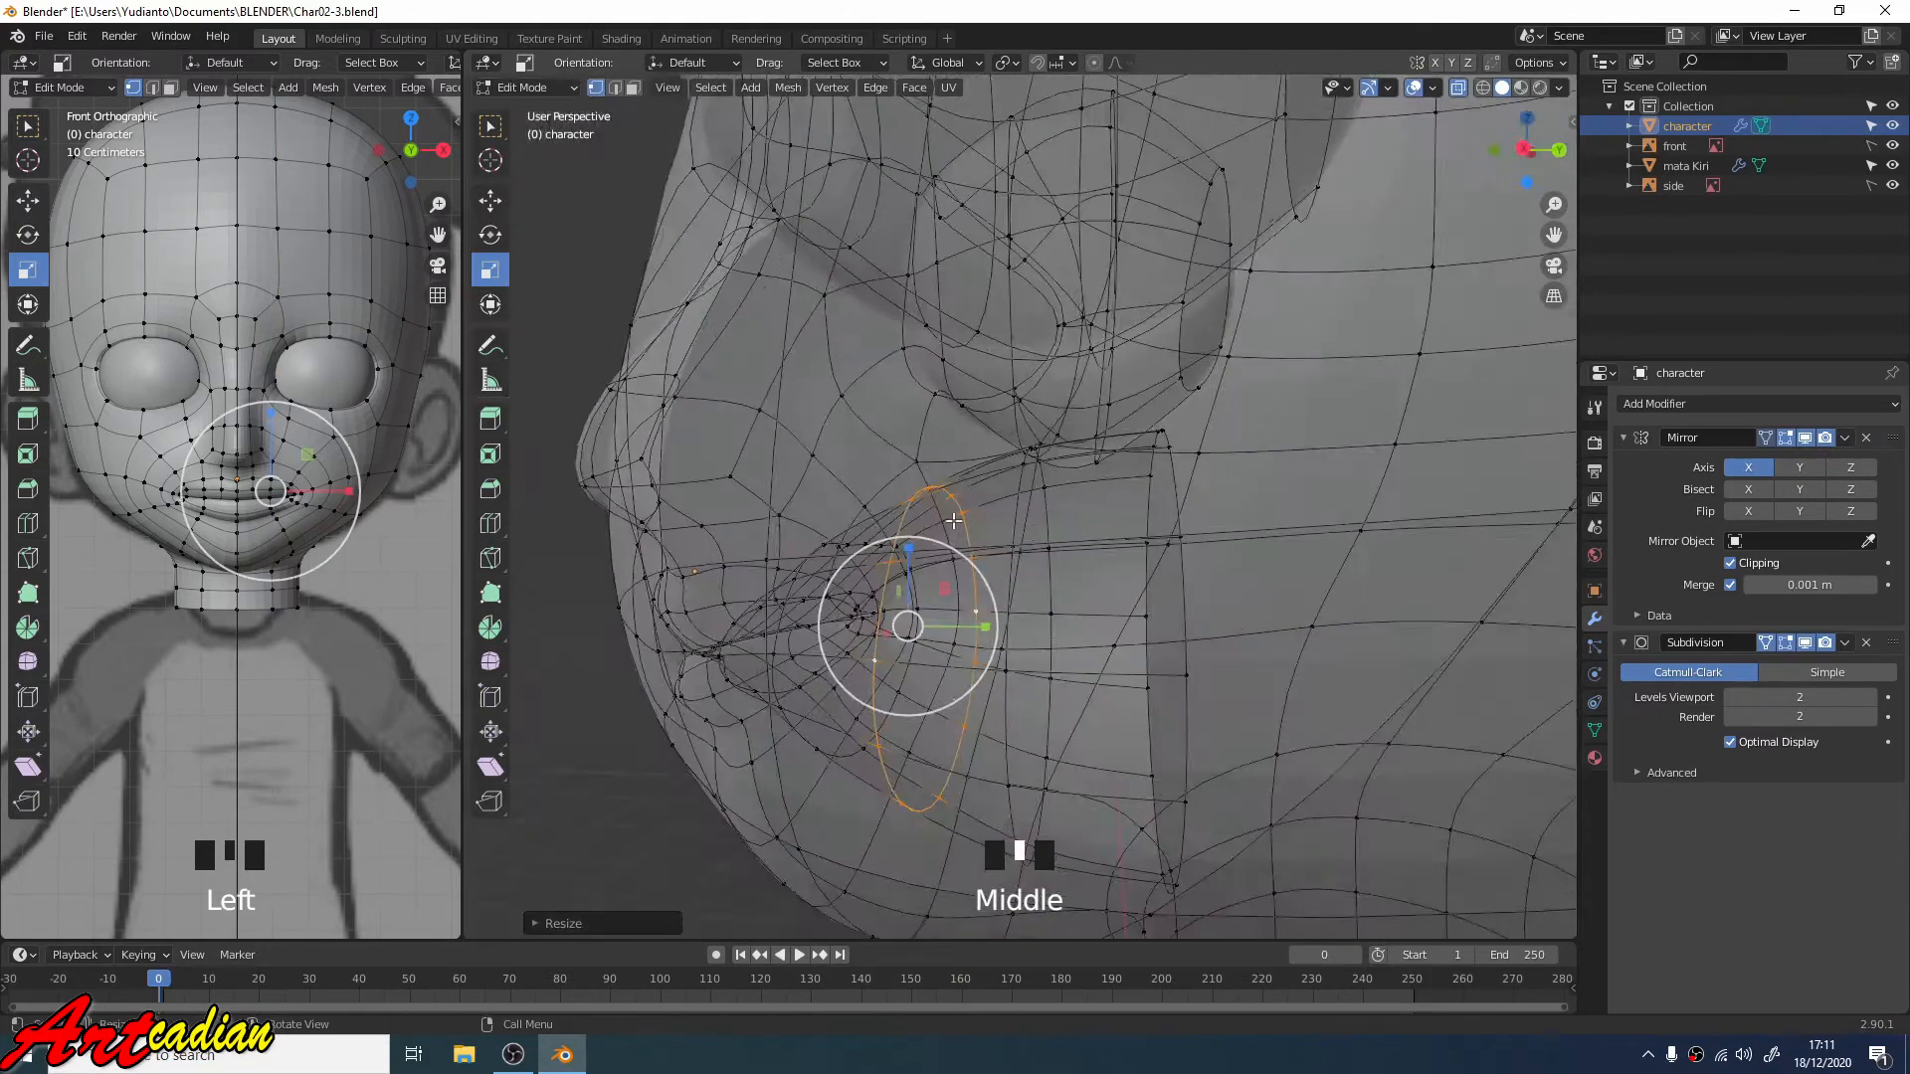
Step: Move the cavity's end loop back toward the jaw angle, scaling, tilting and lowering it to curve the cavity downward
{"action": "key", "text": "KP_3"}
{"action": "scroll", "coordinate": [1094, 567], "scroll_direction": "down", "scroll_amount": 3}
{"action": "left_click", "coordinate": [1100, 637], "text": "alt"}
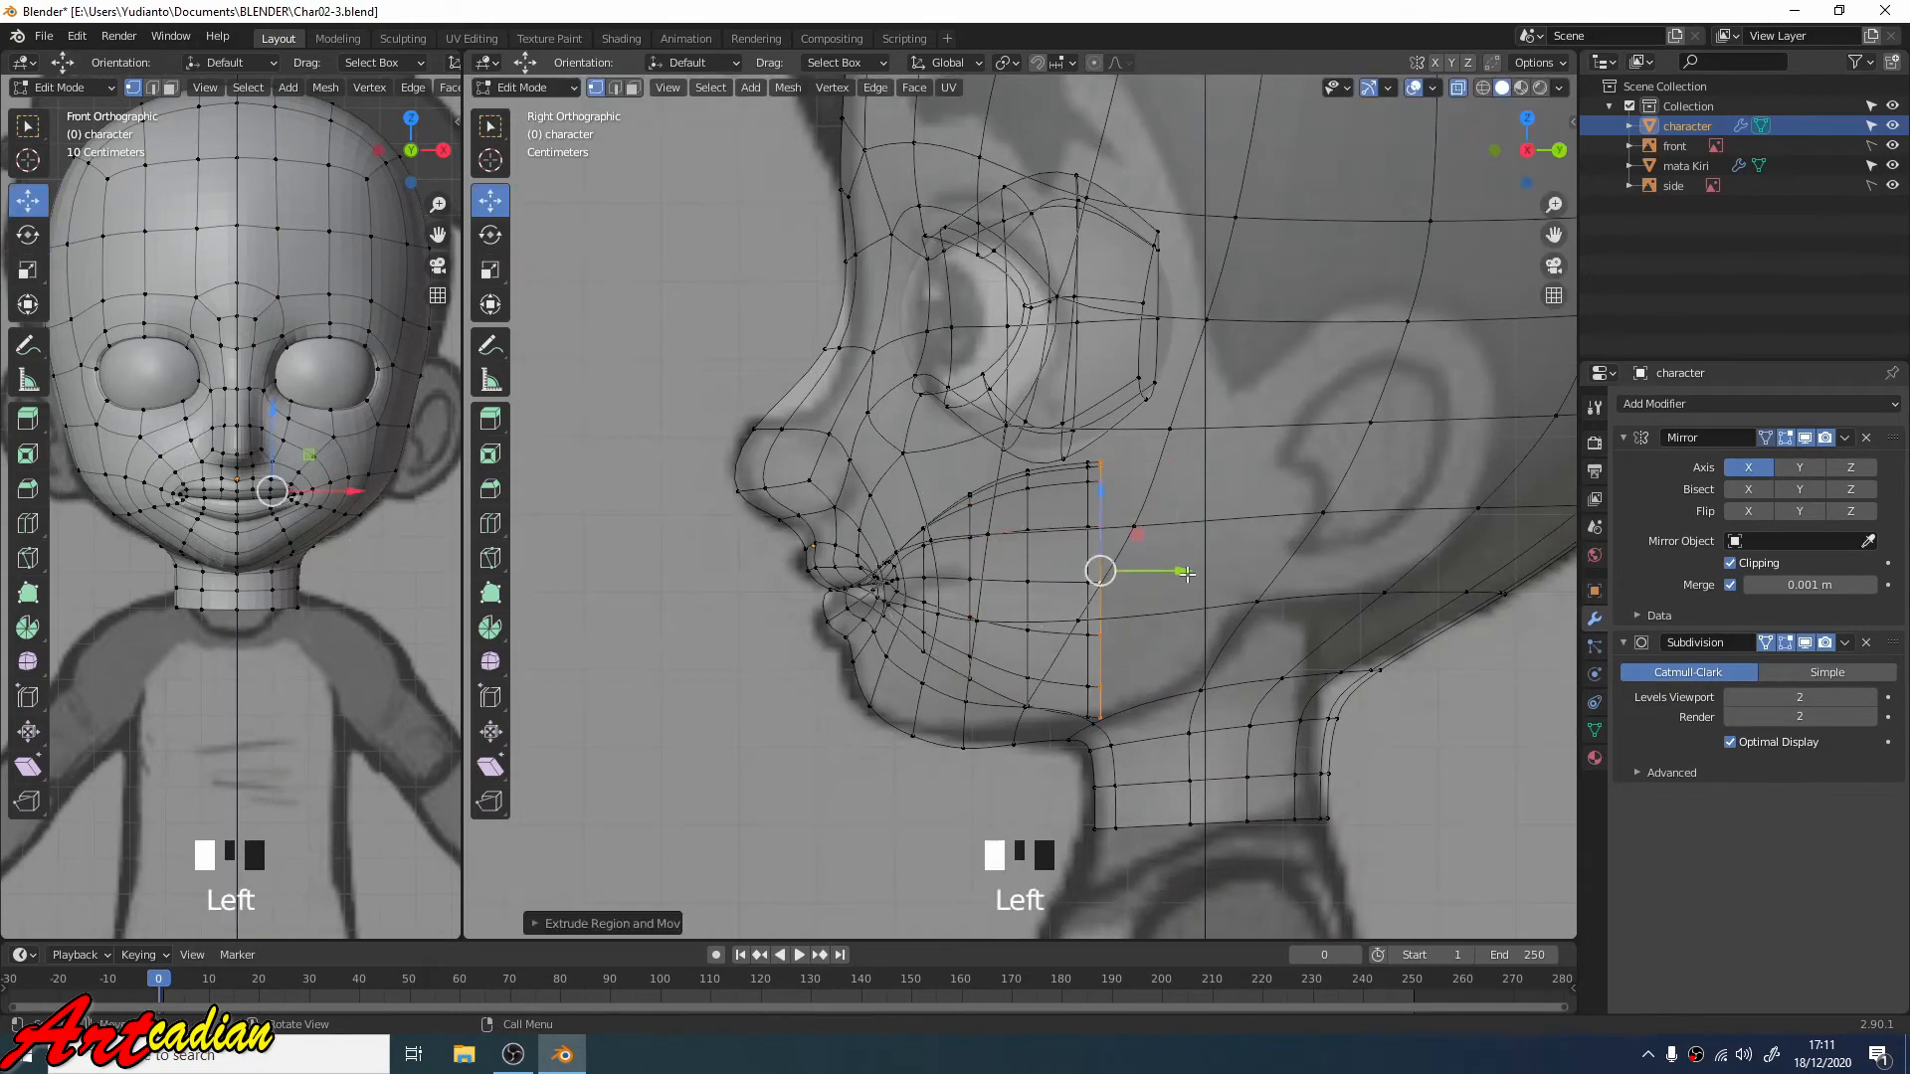
{"action": "left_click_drag", "start_coordinate": [1187, 574], "coordinate": [1267, 574]}
{"action": "key", "text": "s"}
{"action": "left_click", "coordinate": [1417, 418]}
{"action": "key", "text": "r"}
{"action": "left_click", "coordinate": [1390, 585]}
{"action": "left_click_drag", "start_coordinate": [1180, 487], "coordinate": [1181, 511]}
{"action": "left_click_drag", "start_coordinate": [1263, 591], "coordinate": [1248, 590]}
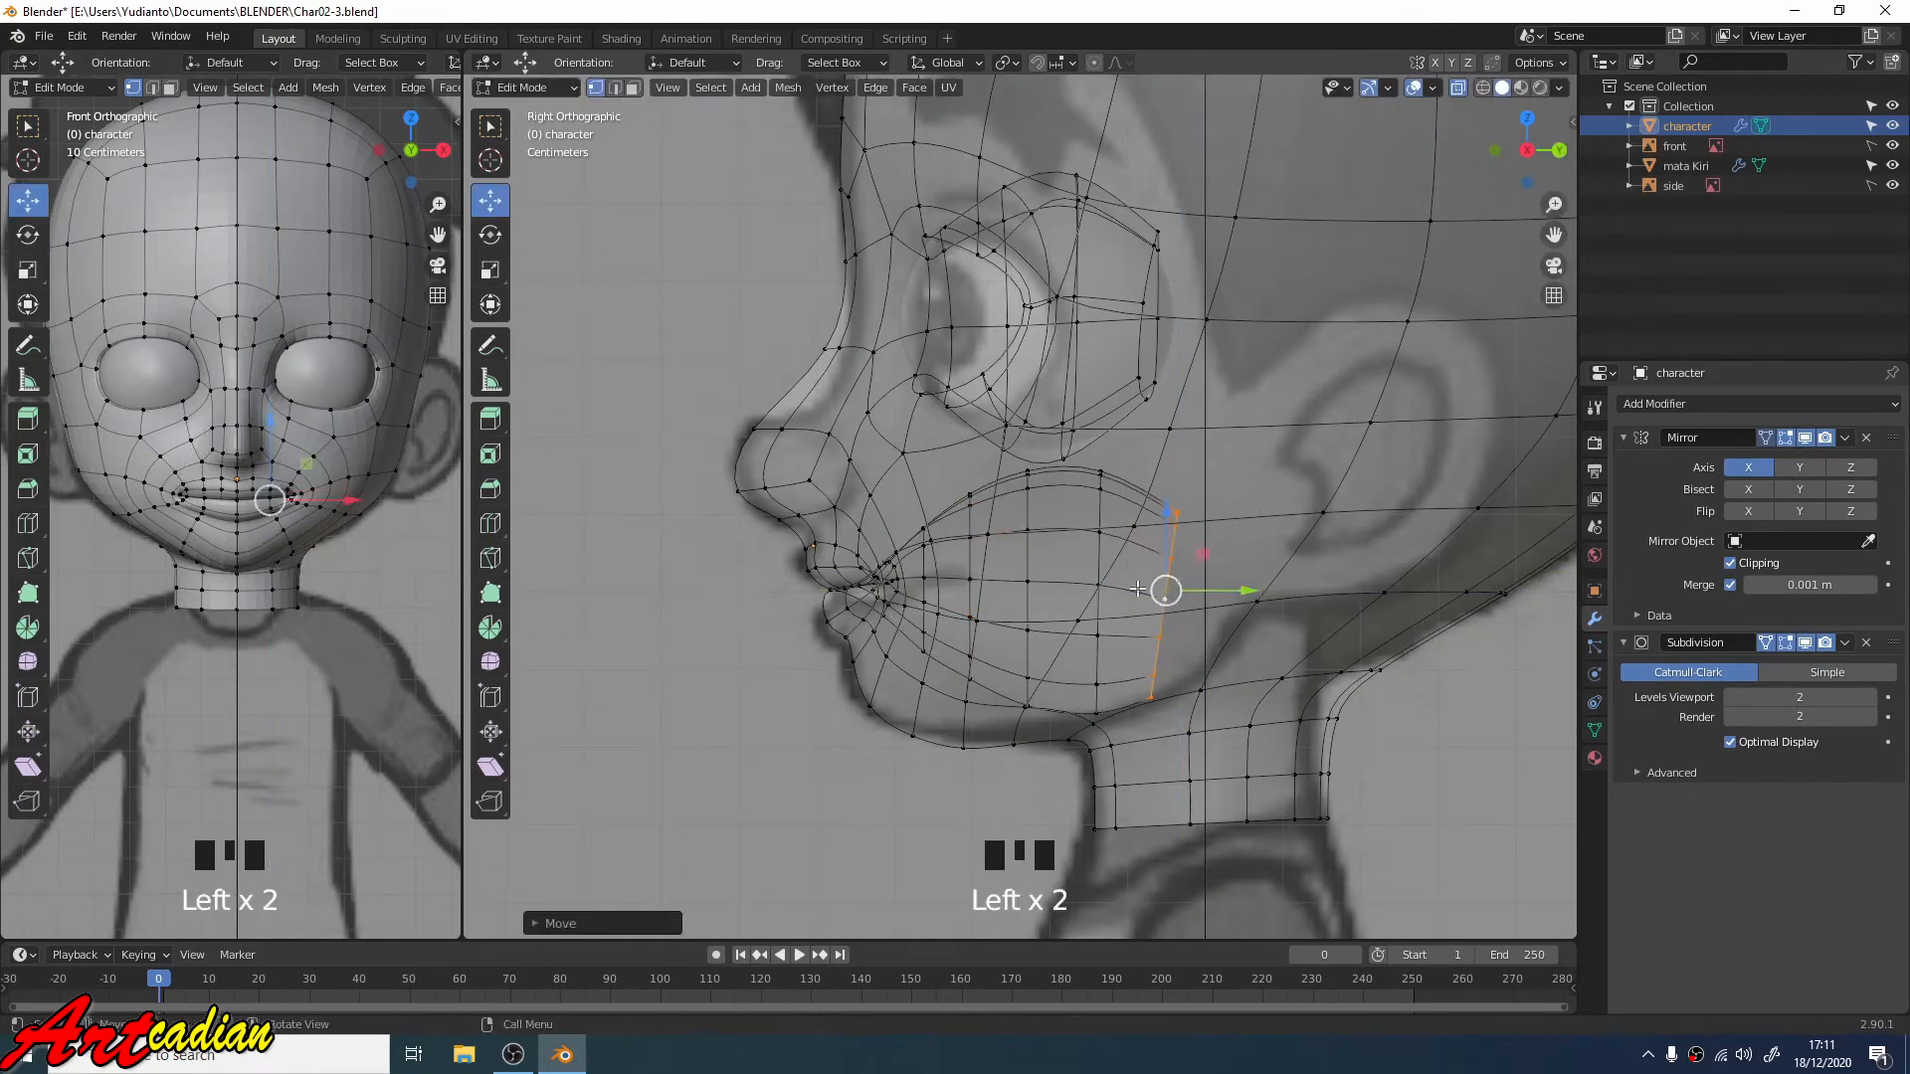
Step: Slide part of the preceding cavity loop, and extrude the end loop toward the neck with scaling and rotation
{"action": "key", "text": "g"}
{"action": "key", "text": "g"}
{"action": "left_click", "coordinate": [1075, 713]}
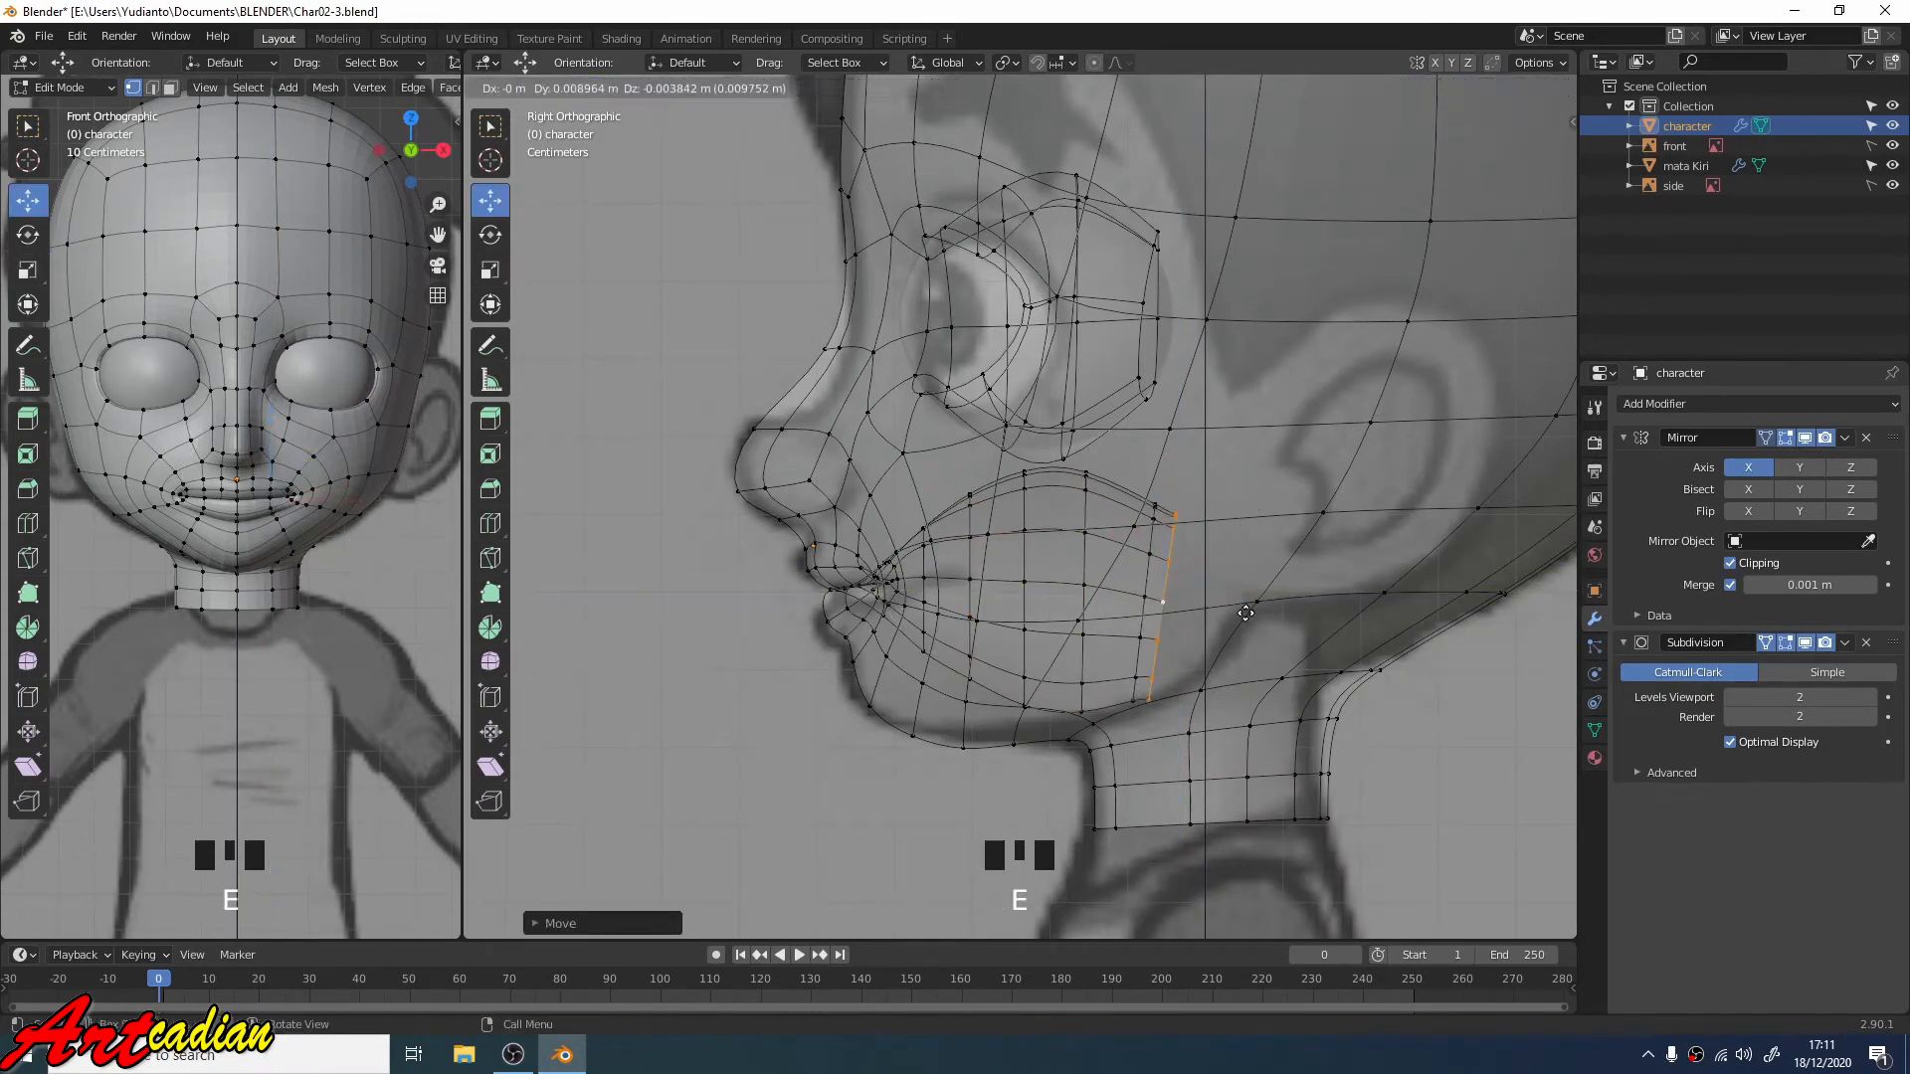
{"action": "left_click", "coordinate": [1174, 606]}
{"action": "key", "text": "s"}
{"action": "left_click", "coordinate": [1322, 639]}
{"action": "key", "text": "r"}
{"action": "left_click", "coordinate": [1323, 638]}
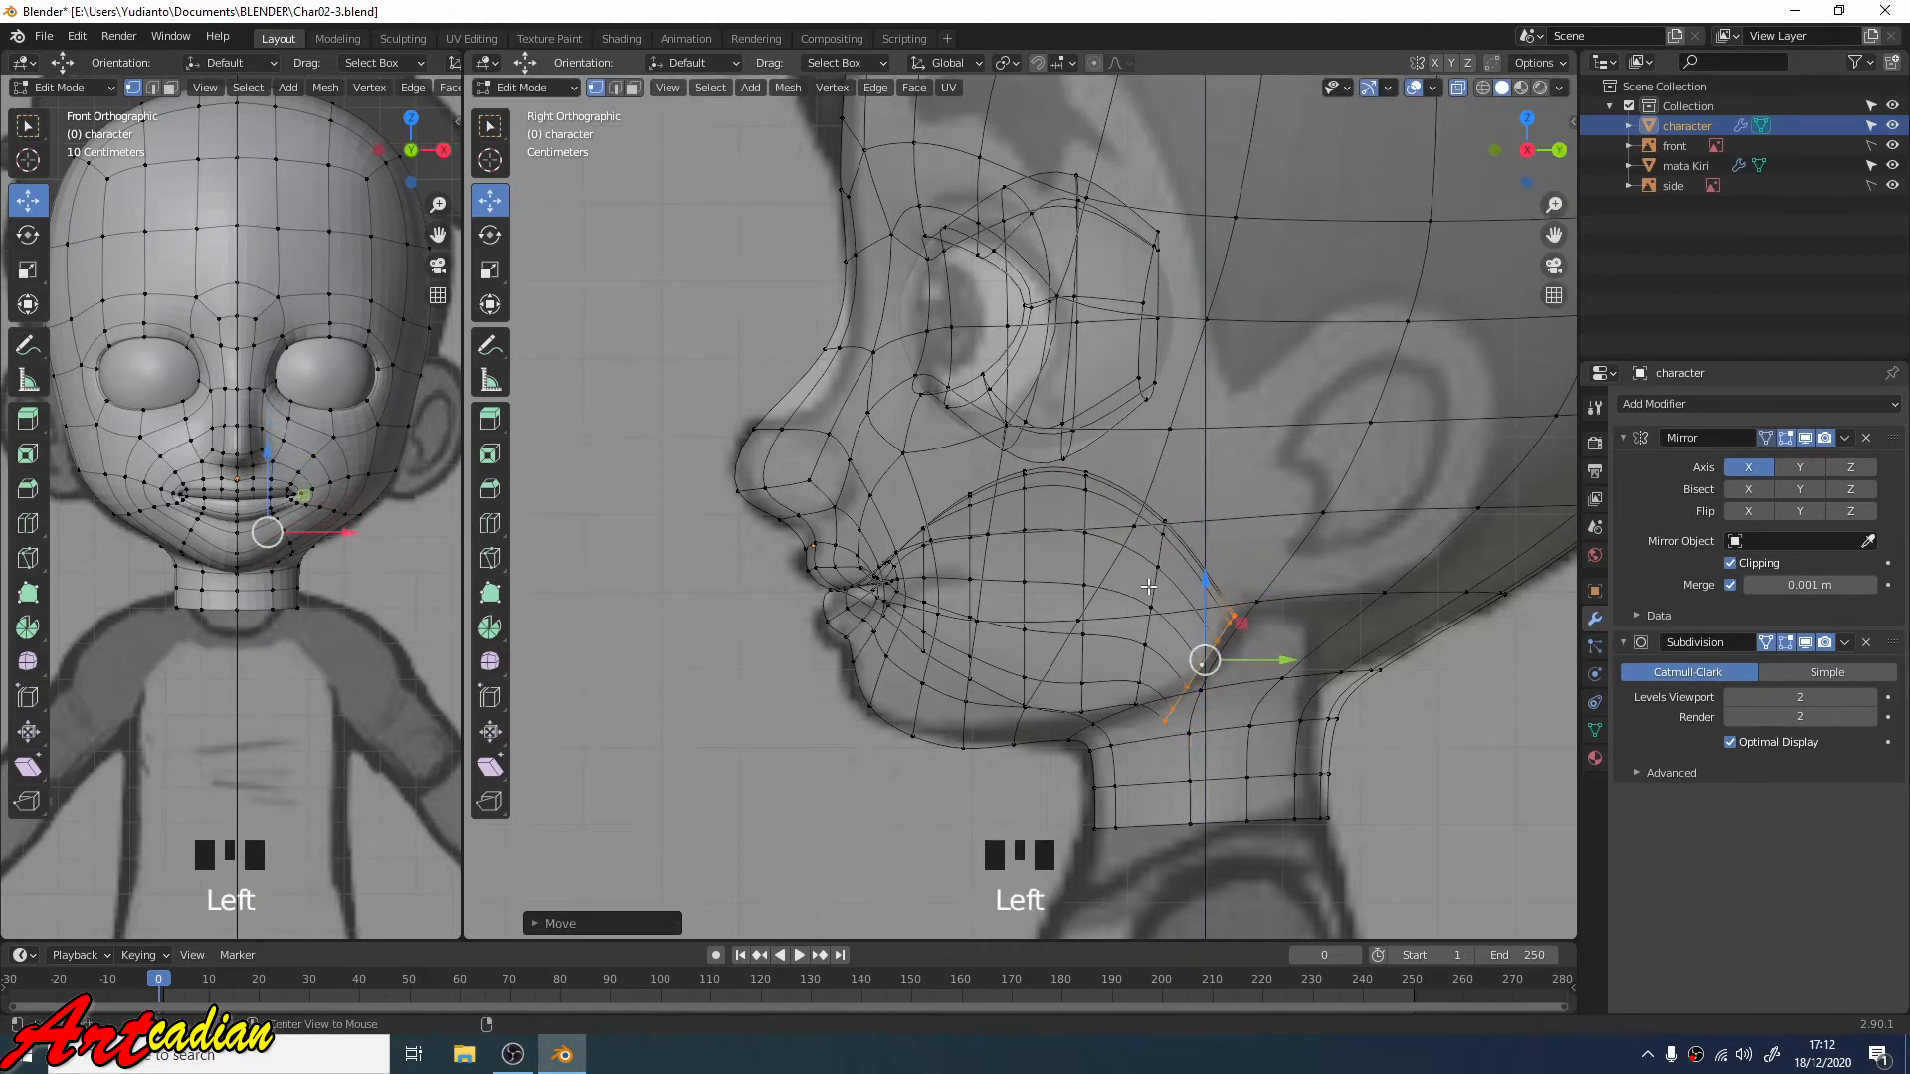
Step: Tilt the cavity's end loop further and lower the preceding loop slightly to even out the curve
{"action": "key", "text": "r"}
{"action": "left_click", "coordinate": [1274, 588]}
{"action": "left_click", "coordinate": [1148, 623], "text": "alt"}
{"action": "left_click_drag", "start_coordinate": [1189, 573], "coordinate": [1187, 585]}
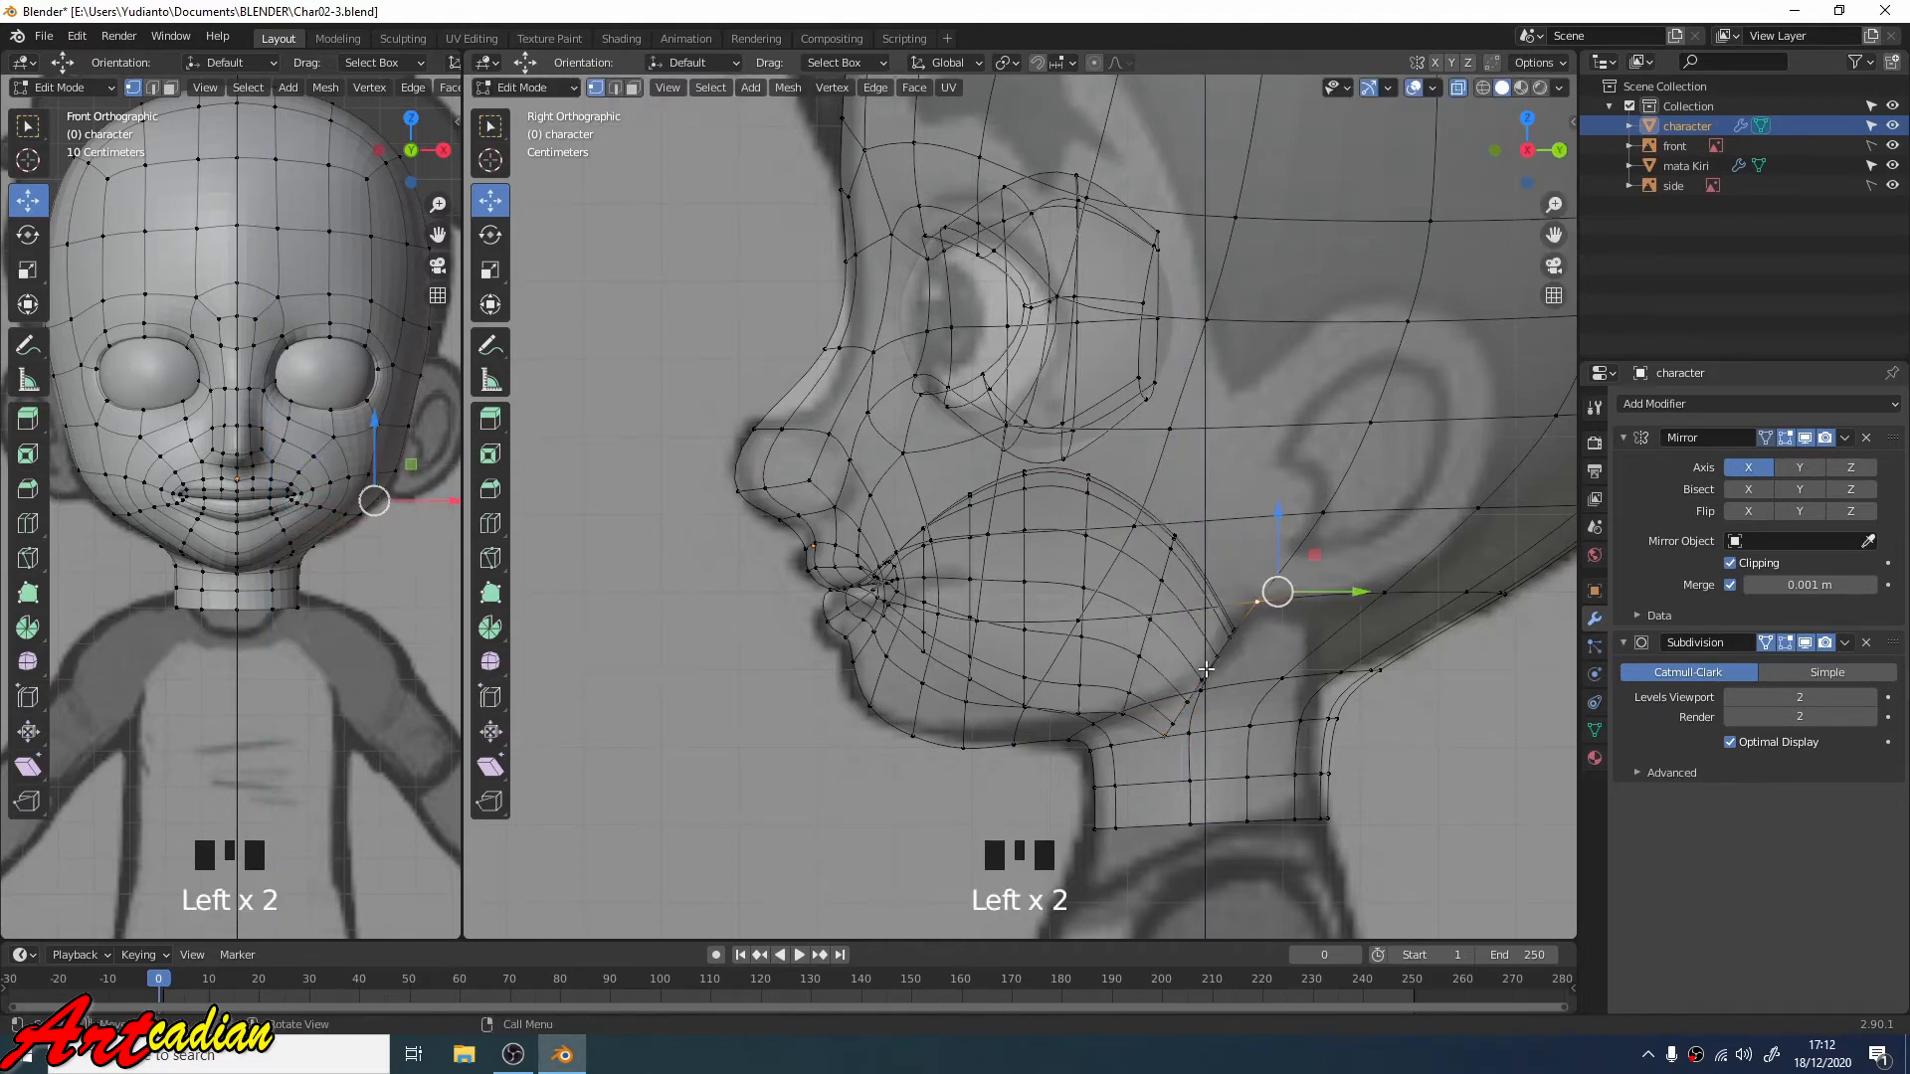
Step: Extrude the cavity's end loop down into the upper neck, rotating it and scaling it down to form the throat
{"action": "left_click", "coordinate": [1244, 615], "text": "alt"}
{"action": "scroll", "coordinate": [1233, 627], "scroll_direction": "up", "scroll_amount": 3}
{"action": "middle_click_drag", "start_coordinate": [1233, 626], "coordinate": [1185, 487], "text": "shift"}
{"action": "left_click", "coordinate": [1076, 639], "text": "alt"}
{"action": "key", "text": "e"}
{"action": "left_click", "coordinate": [1094, 636]}
{"action": "left_click_drag", "start_coordinate": [1171, 530], "coordinate": [1214, 619]}
{"action": "key", "text": "s"}
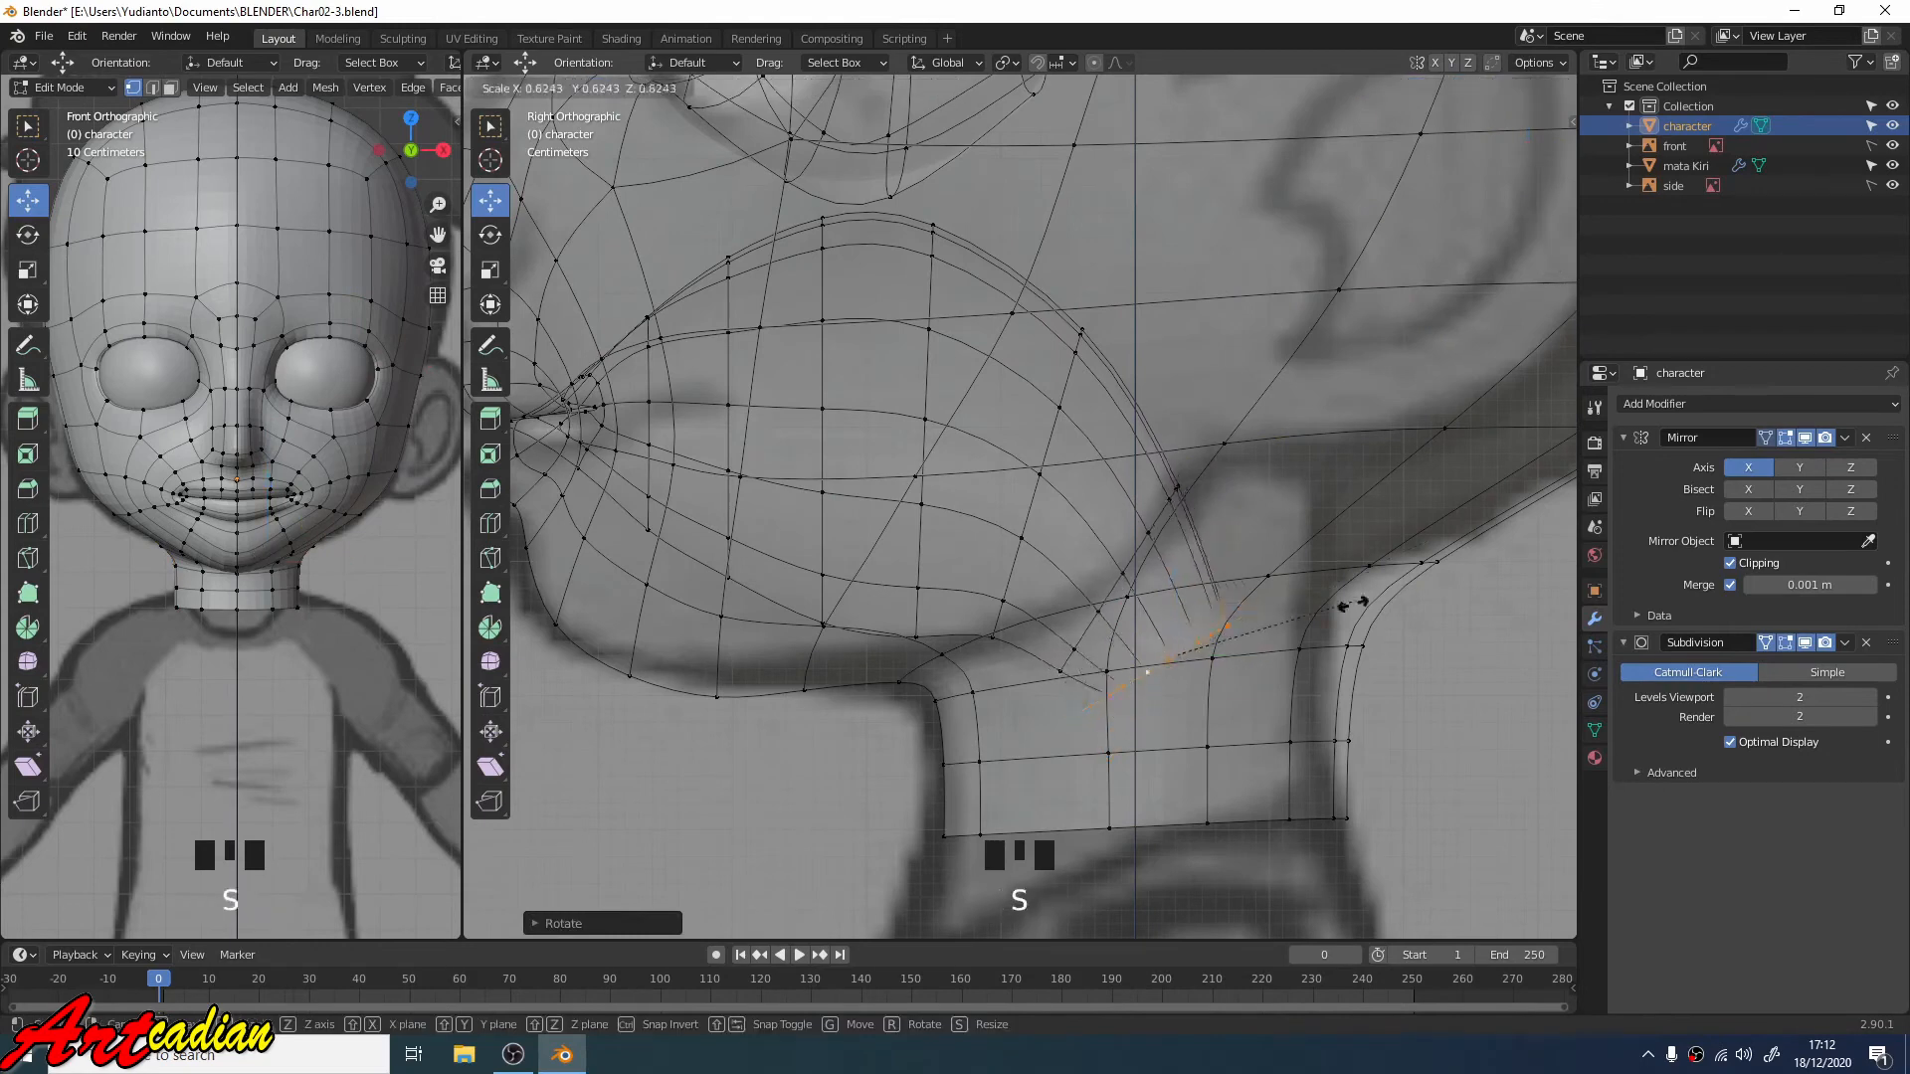
{"action": "left_click", "coordinate": [1233, 687]}
Step: Extrude the throat's end loop down toward the neck base, then rotate, shrink and flatten it
{"action": "key", "text": "e"}
{"action": "left_click", "coordinate": [1263, 766]}
{"action": "key", "text": "r"}
{"action": "key", "text": "s"}
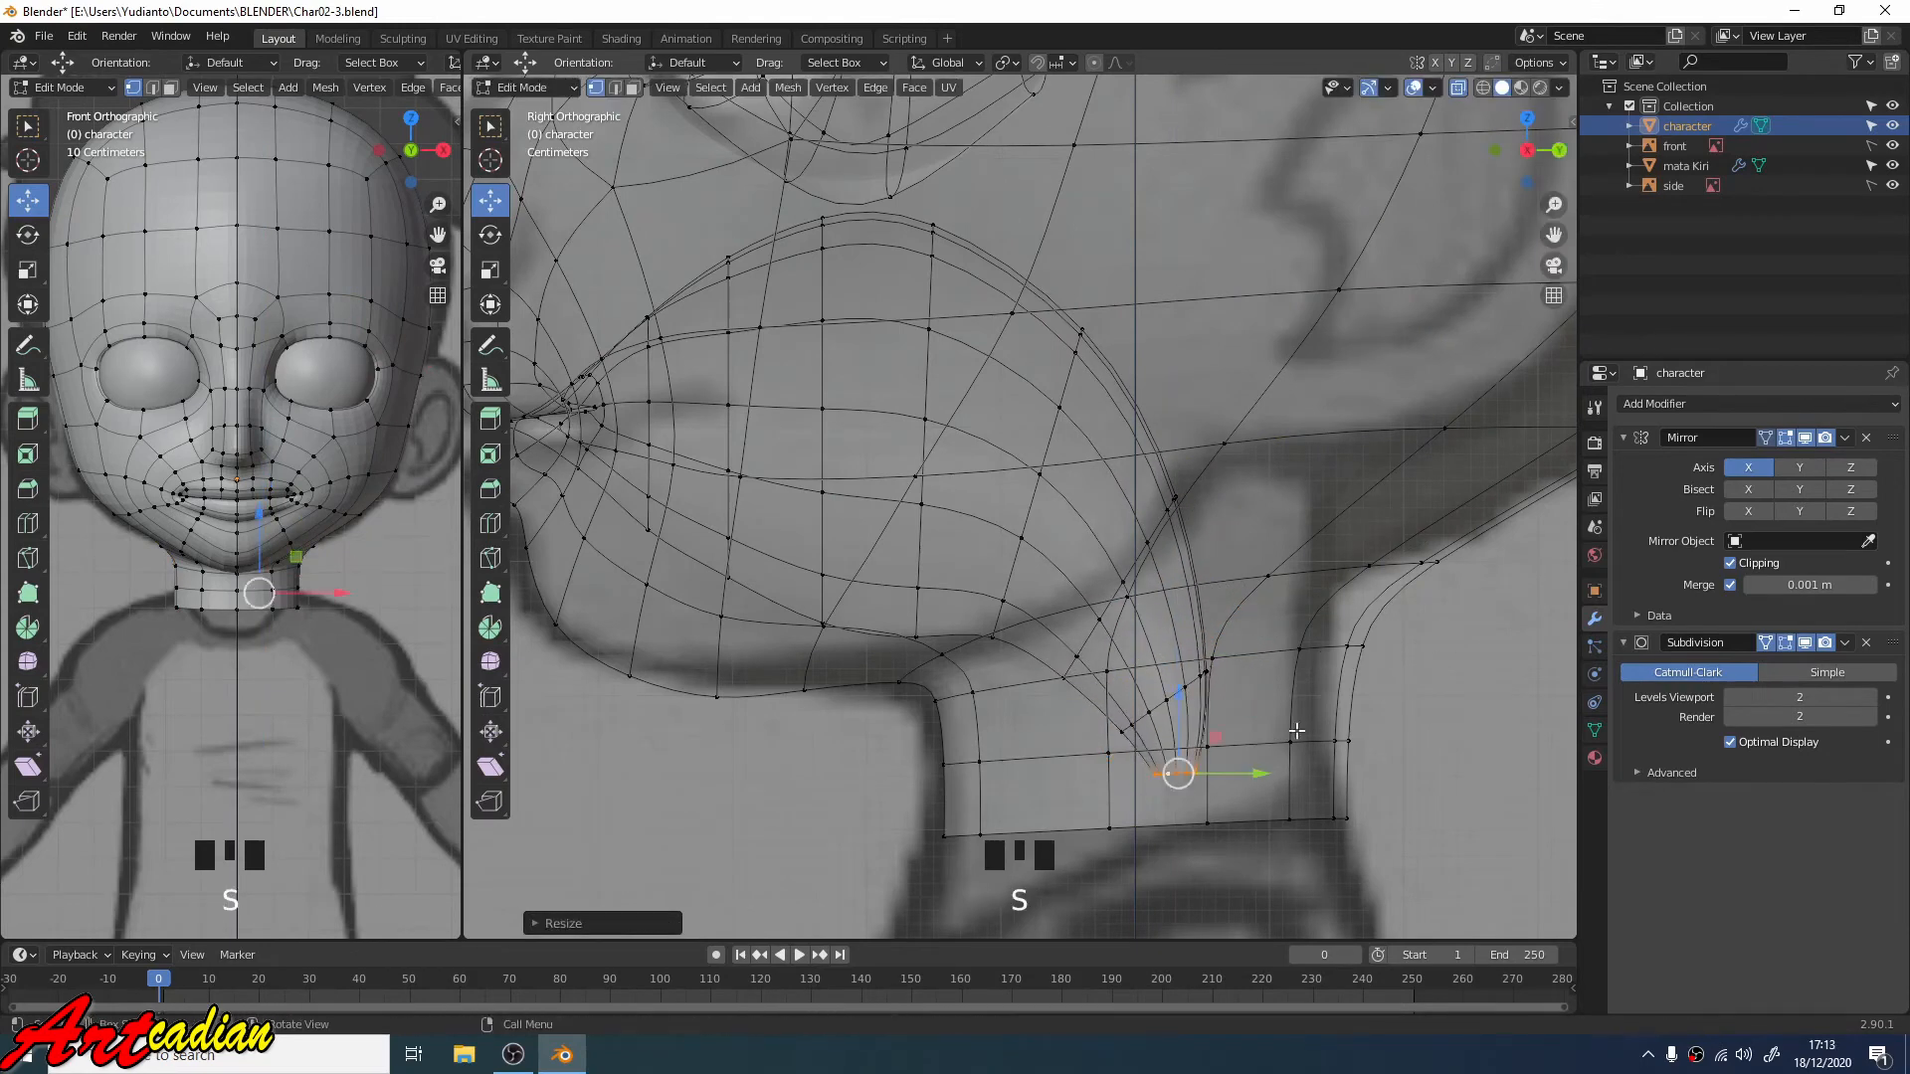
{"action": "left_click", "coordinate": [1253, 774]}
{"action": "left_click", "coordinate": [489, 270]}
{"action": "scroll", "coordinate": [892, 519], "scroll_direction": "down", "scroll_amount": 3}
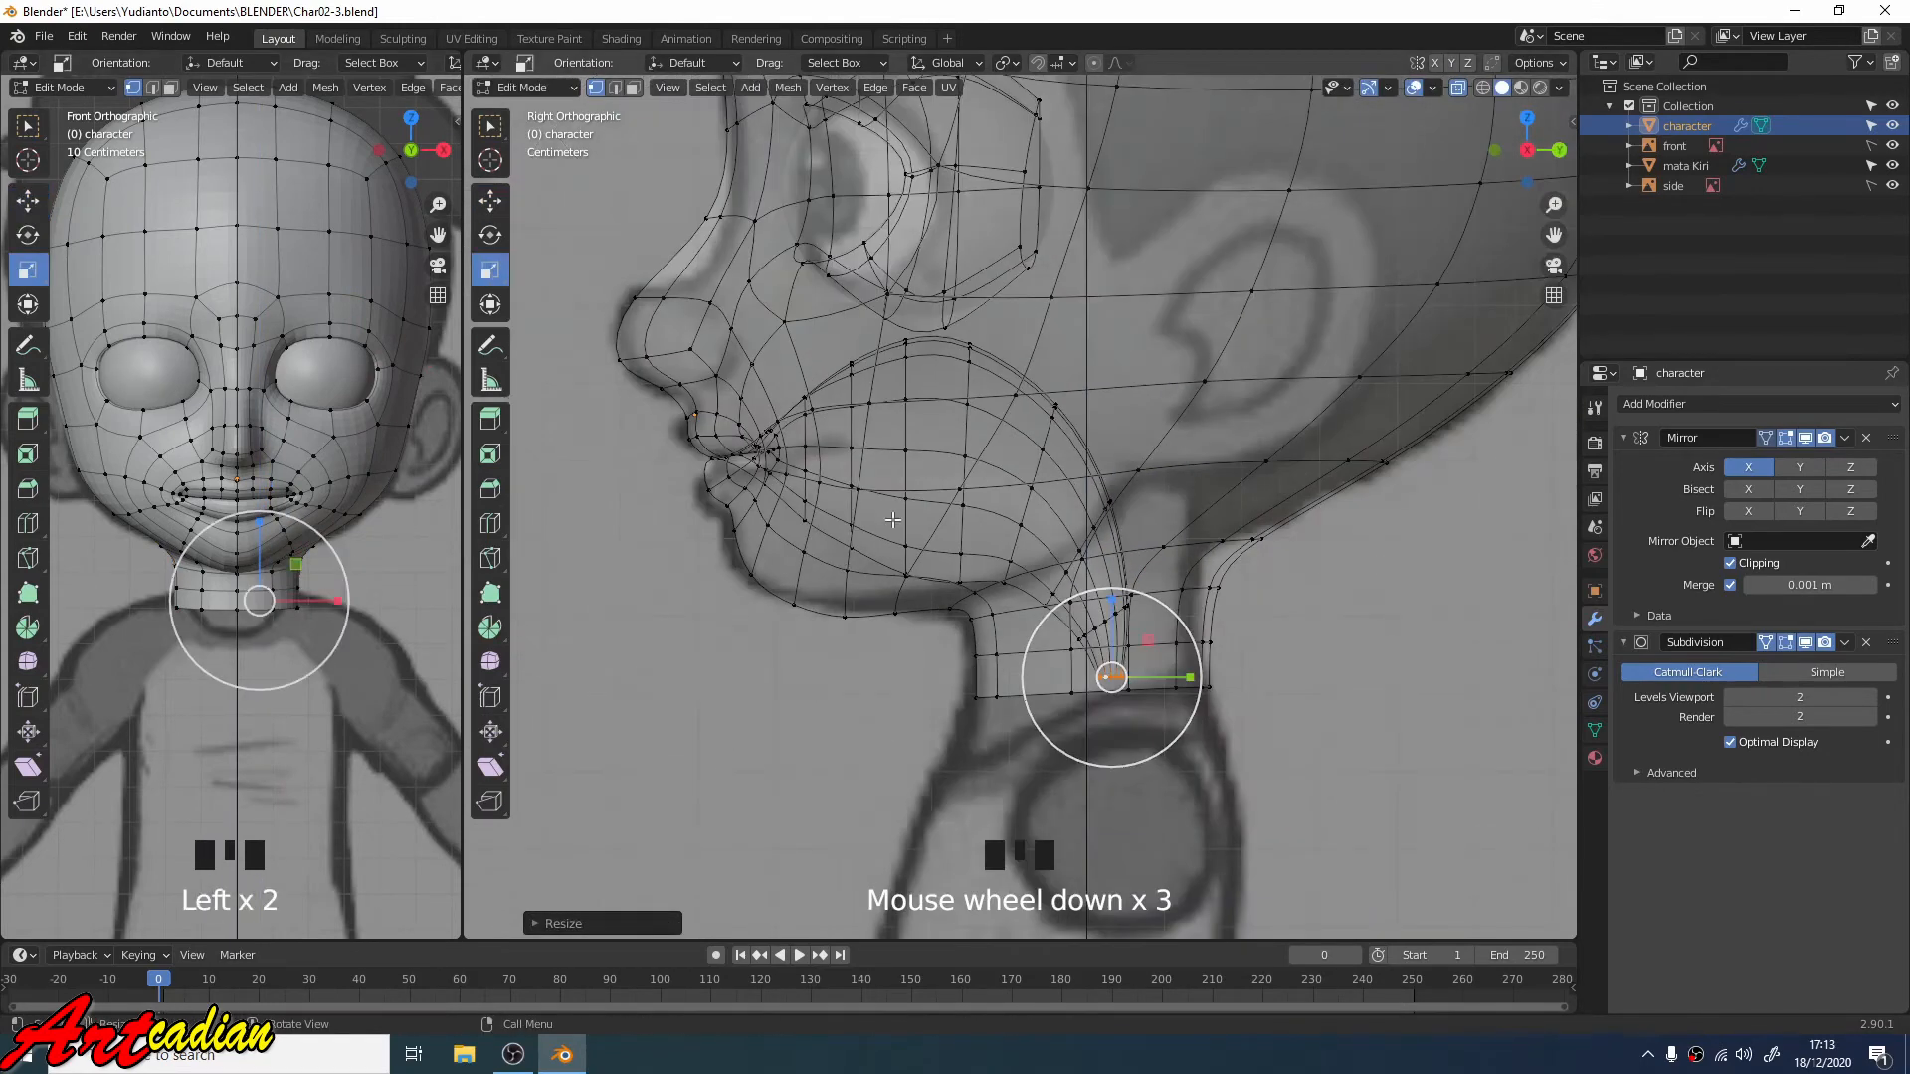
Step: Rotate two edge loops in the middle of the mouth cavity so they follow its curve
{"action": "scroll", "coordinate": [906, 429], "scroll_direction": "up", "scroll_amount": 2, "text": "alt"}
{"action": "left_click", "coordinate": [923, 418], "text": "alt"}
{"action": "key", "text": "r"}
{"action": "left_click", "coordinate": [818, 354]}
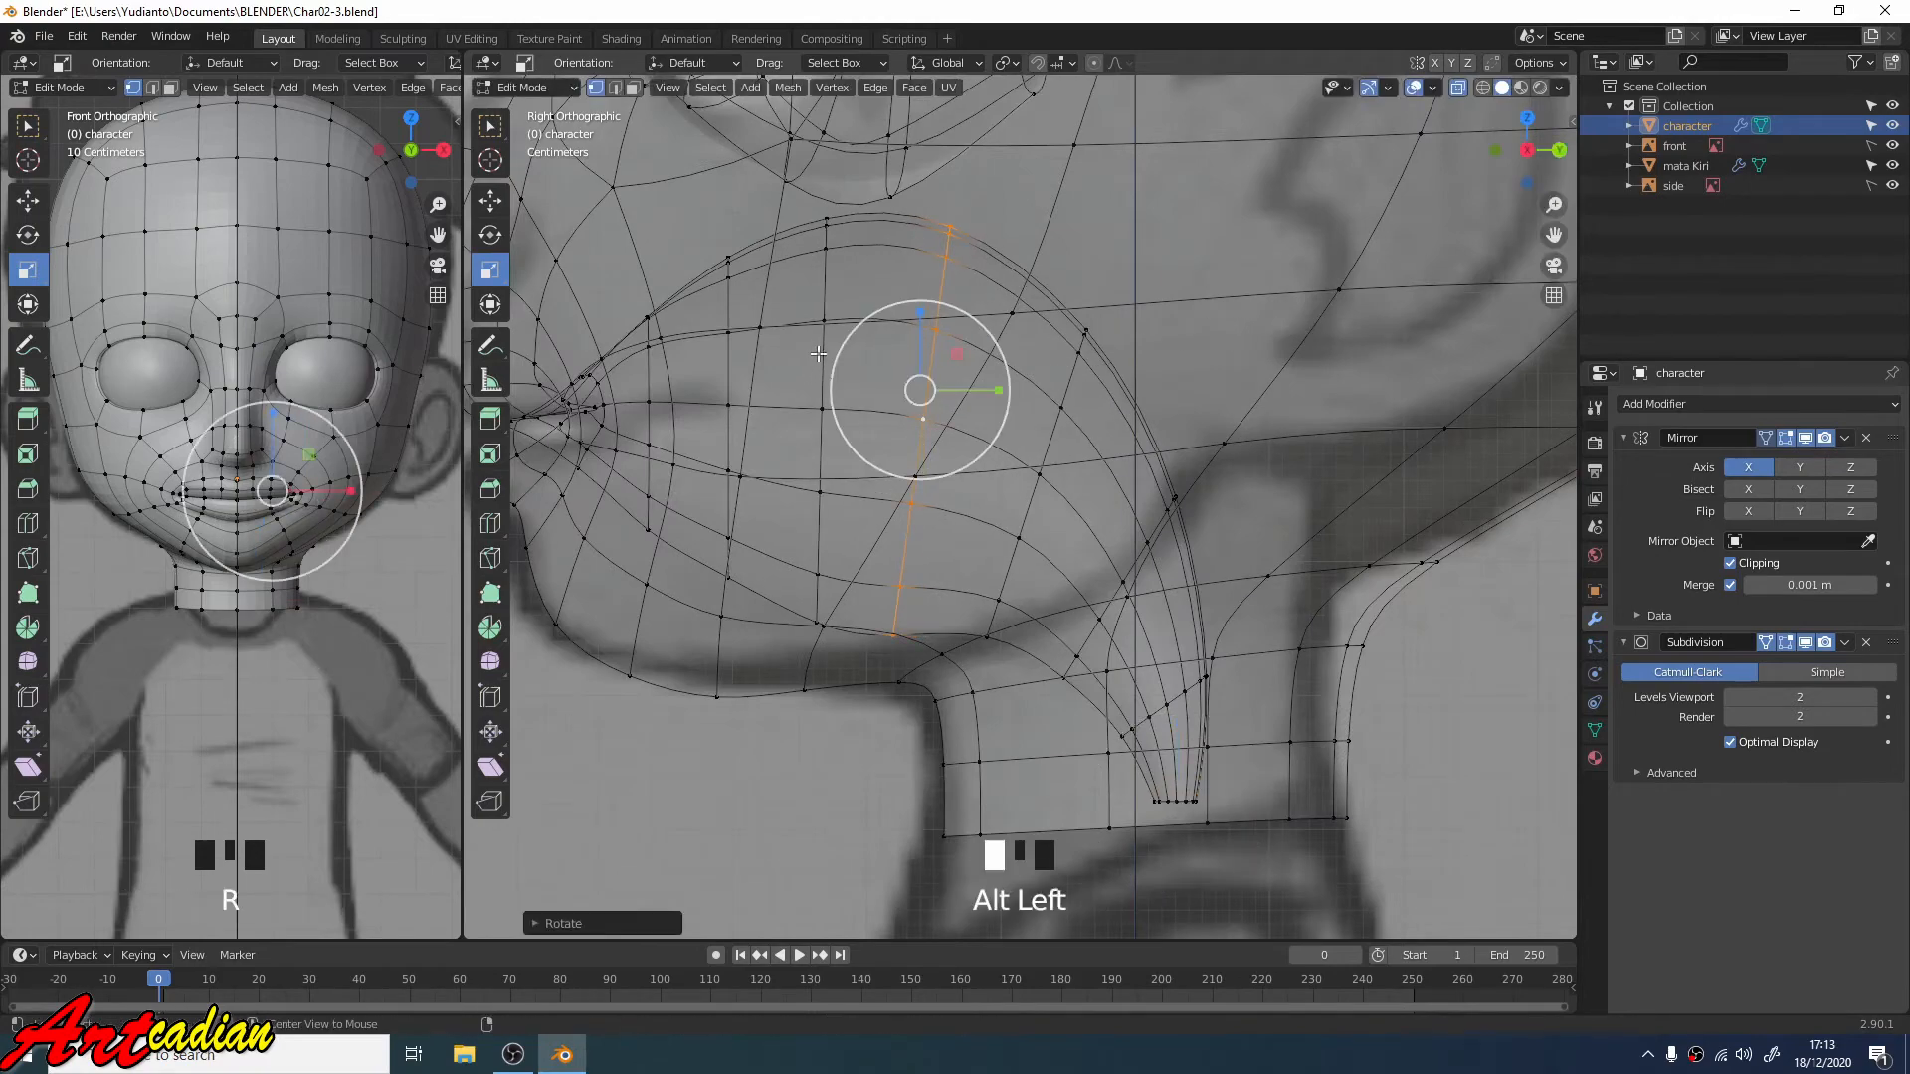
{"action": "left_click", "coordinate": [817, 354], "text": "alt"}
{"action": "key", "text": "r"}
{"action": "key", "text": "r"}
{"action": "key", "text": "r"}
{"action": "left_click", "coordinate": [1297, 243]}
Step: Turn off X-ray, view the cavity from behind, and slide the vertices at the back of the throat along their edges
{"action": "scroll", "coordinate": [1394, 329], "scroll_direction": "down", "scroll_amount": 2}
{"action": "middle_click_drag", "start_coordinate": [1492, 268], "coordinate": [1145, 412]}
{"action": "key", "text": "alt+z"}
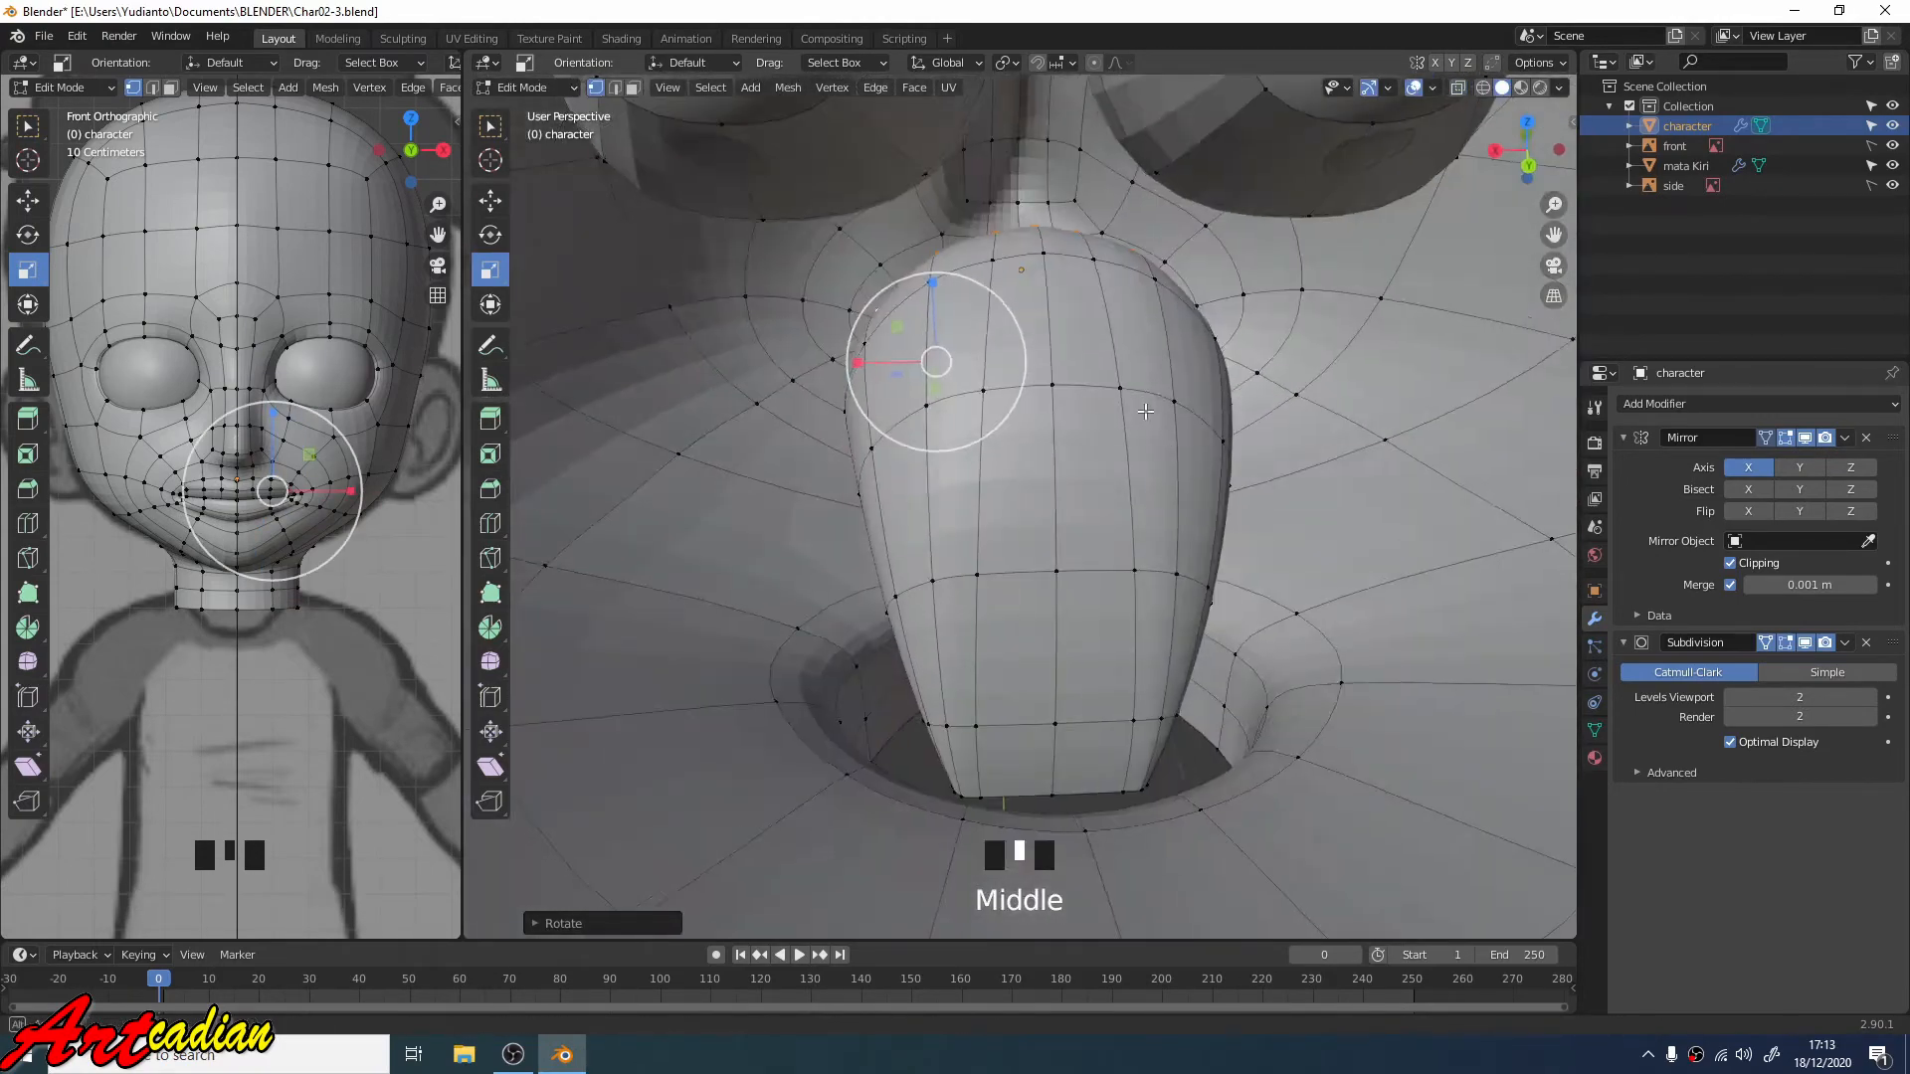
{"action": "scroll", "coordinate": [1145, 412], "scroll_direction": "down", "scroll_amount": 2}
{"action": "key", "text": "g"}
{"action": "key", "text": "g"}
{"action": "left_click", "coordinate": [1153, 656]}
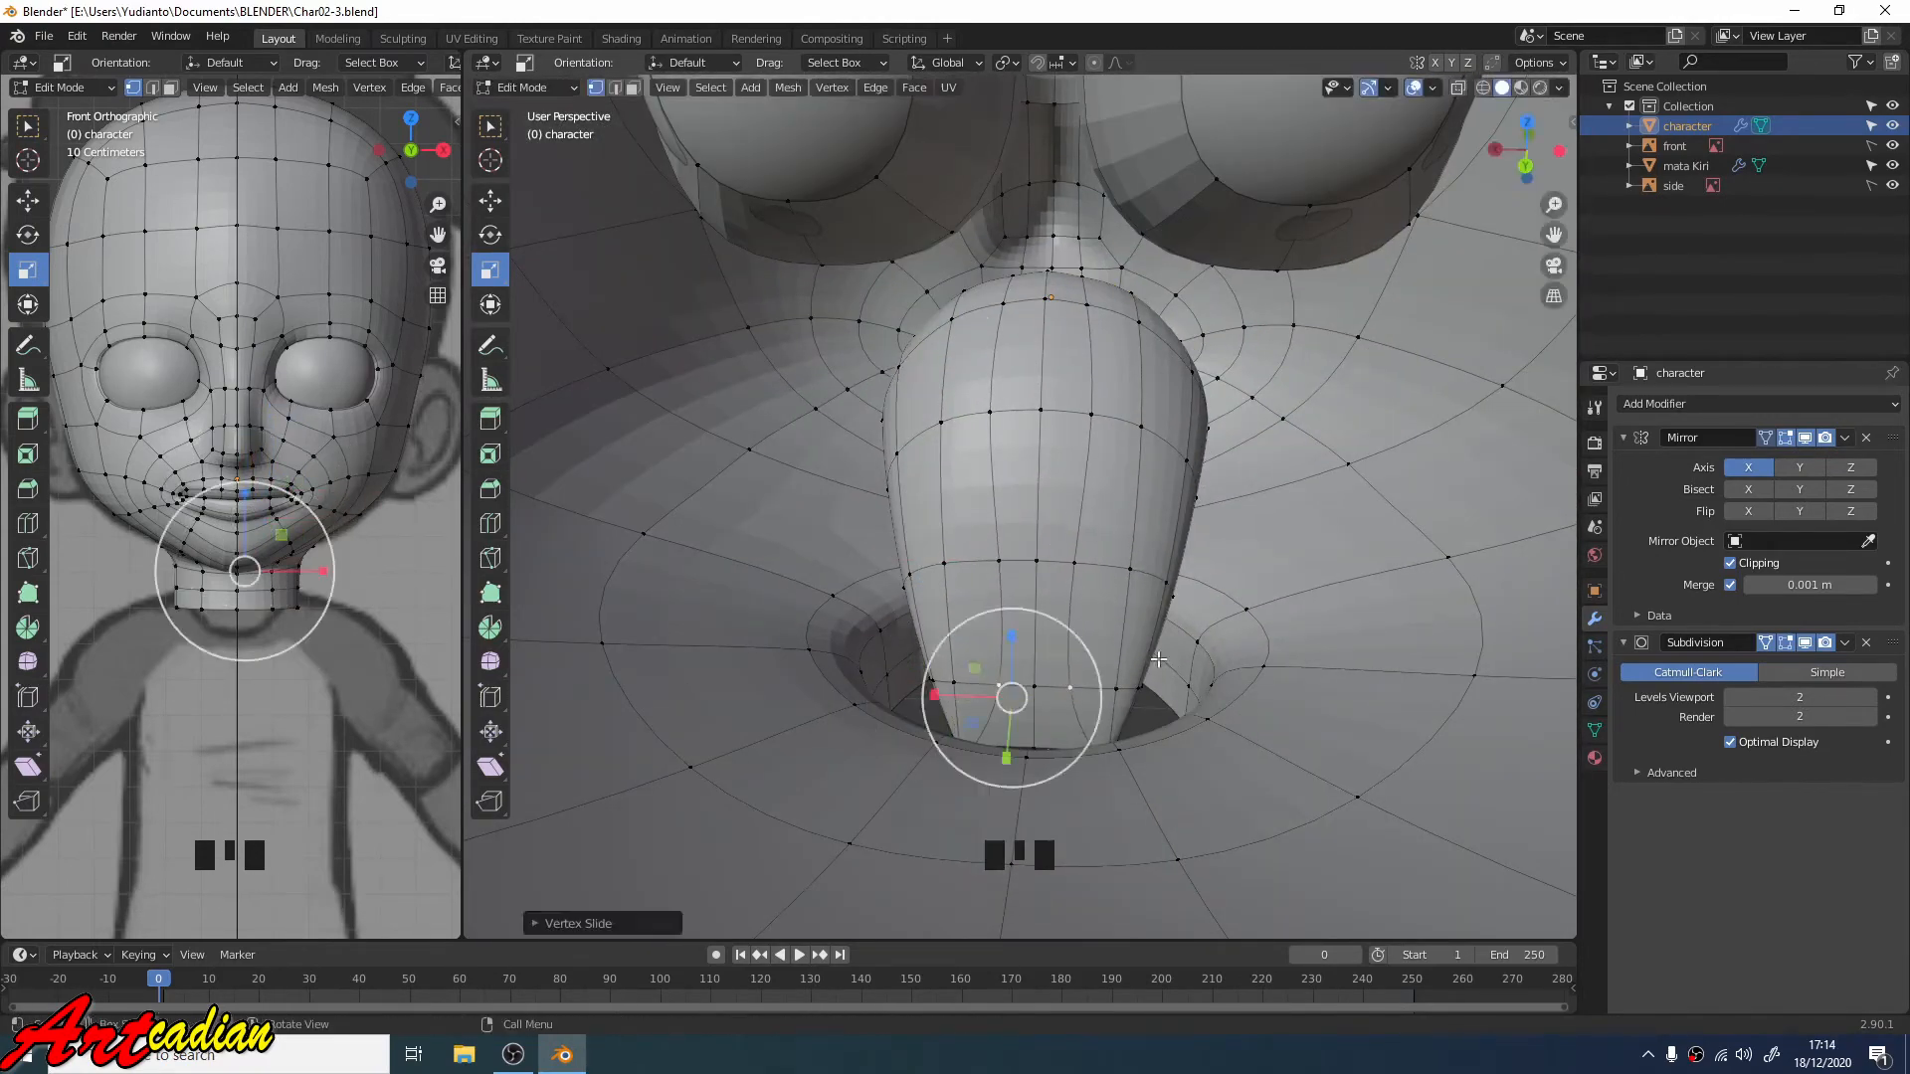
Step: Slide another vertex at the throat's lower end along its edge, using X-ray to reach it
{"action": "scroll", "coordinate": [1156, 661], "scroll_direction": "up", "scroll_amount": 1}
{"action": "middle_click_drag", "start_coordinate": [1138, 690], "coordinate": [1143, 607]}
{"action": "left_click", "coordinate": [1458, 88]}
{"action": "left_click", "coordinate": [980, 711]}
{"action": "middle_click_drag", "start_coordinate": [1199, 462], "coordinate": [1307, 507]}
{"action": "key", "text": "g"}
{"action": "key", "text": "g"}
{"action": "left_click", "coordinate": [1284, 523]}
{"action": "left_click", "coordinate": [1458, 88]}
Step: Narrow the throat's lower edge loop along the X axis in three passes, viewed from below
{"action": "middle_click_drag", "start_coordinate": [1243, 368], "coordinate": [1172, 228]}
{"action": "scroll", "coordinate": [1028, 489], "scroll_direction": "down", "scroll_amount": 2}
{"action": "middle_click_drag", "start_coordinate": [1027, 490], "coordinate": [1006, 593]}
{"action": "left_click", "coordinate": [1047, 612], "text": "alt"}
{"action": "left_click_drag", "start_coordinate": [1149, 634], "coordinate": [1100, 640]}
{"action": "left_click_drag", "start_coordinate": [1130, 636], "coordinate": [1082, 642]}
{"action": "left_click_drag", "start_coordinate": [1112, 639], "coordinate": [1050, 646]}
Step: Slide the vertices around the throat's bottom opening along their edges and select the opening's centre-line vertex
{"action": "scroll", "coordinate": [1058, 652], "scroll_direction": "up", "scroll_amount": 3}
{"action": "middle_click_drag", "start_coordinate": [1064, 664], "coordinate": [1121, 557], "text": "shift"}
{"action": "key", "text": "g"}
{"action": "key", "text": "g"}
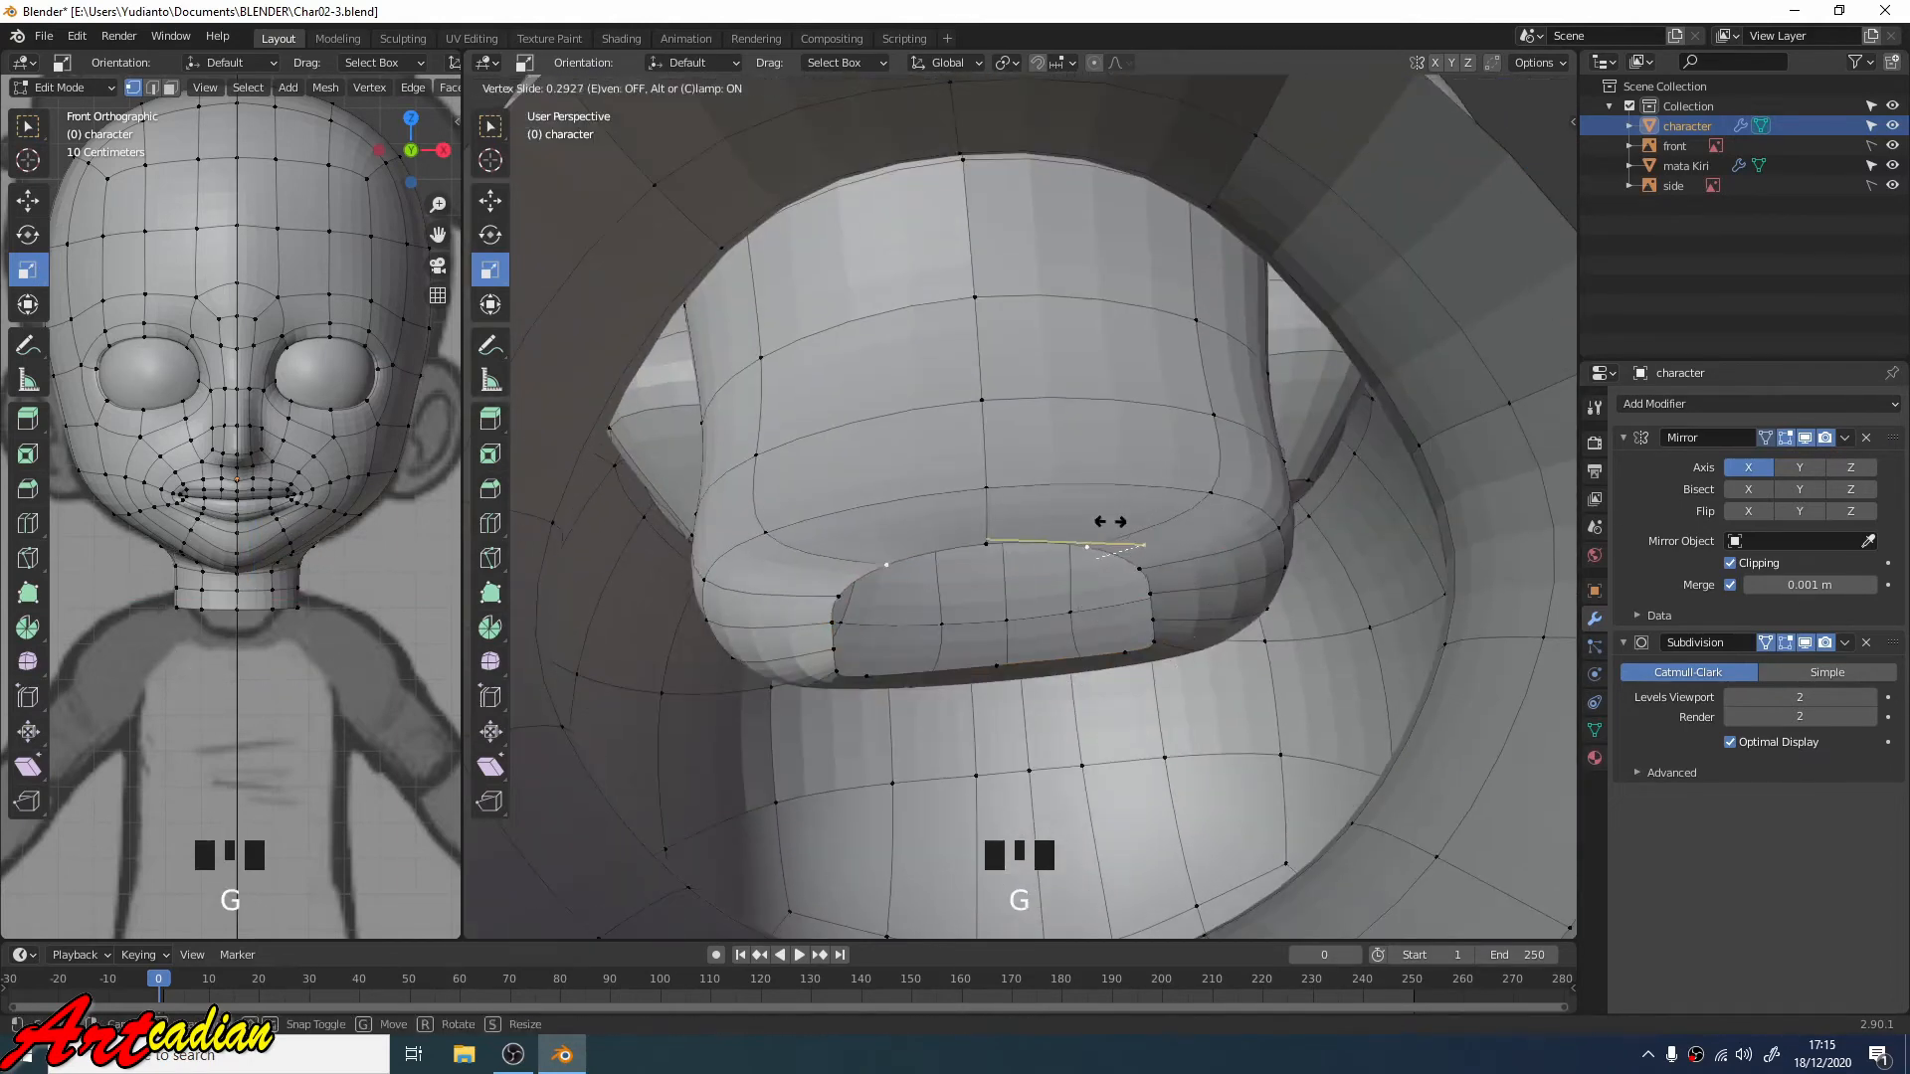
{"action": "mouse_move", "coordinate": [1108, 452]}
{"action": "middle_mouse_down"}
{"action": "mouse_move", "coordinate": [1231, 439]}
{"action": "mouse_move", "coordinate": [1106, 449]}
{"action": "middle_mouse_up"}
{"action": "left_click", "coordinate": [972, 585]}
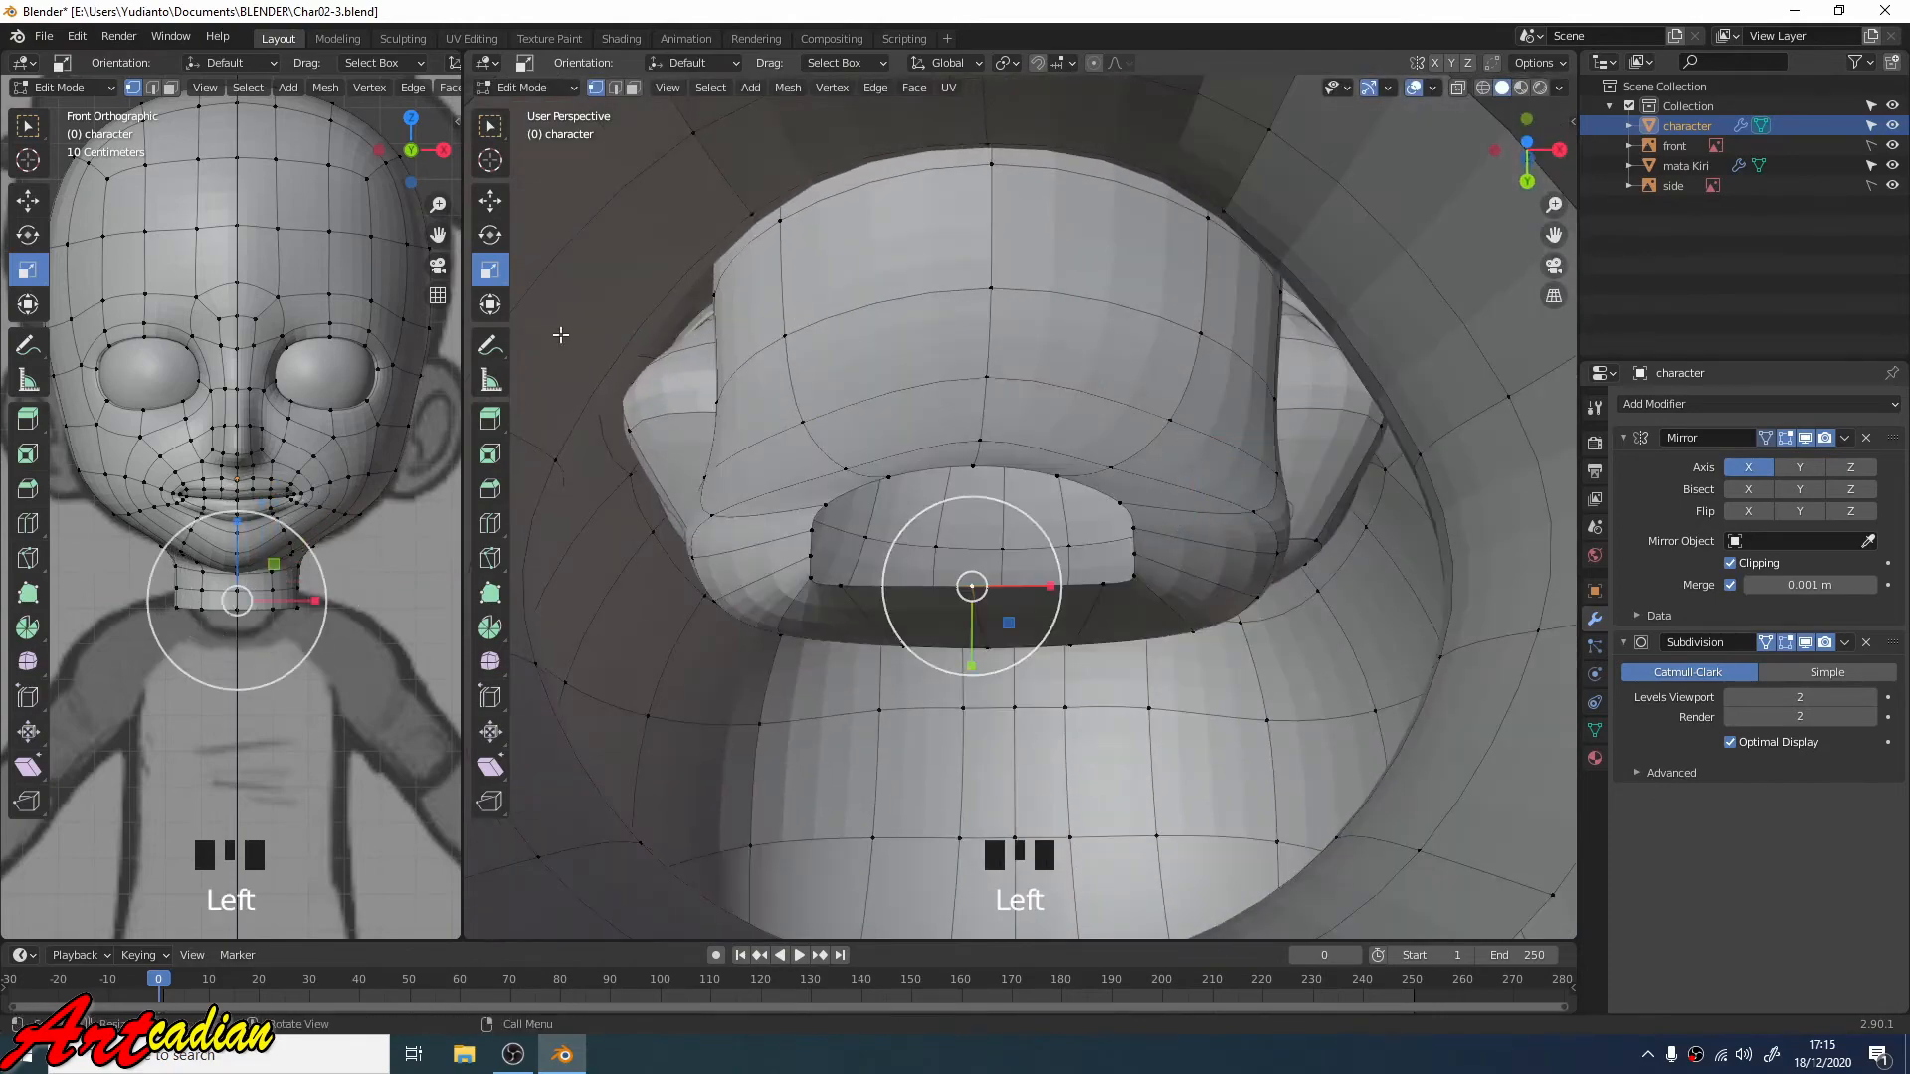
Step: Move the centre-line vertex and its neighbour on the throat's bottom opening outward along the Y axis to round the opening
{"action": "left_click", "coordinate": [491, 201]}
{"action": "left_click_drag", "start_coordinate": [972, 667], "coordinate": [972, 741]}
{"action": "left_click", "coordinate": [1112, 589]}
{"action": "left_click_drag", "start_coordinate": [1130, 669], "coordinate": [1130, 708]}
{"action": "left_click_drag", "start_coordinate": [972, 738], "coordinate": [971, 731]}
Step: Nudge a vertex on the throat's side wall along the Y axis and slide the vertex above it along its edge
{"action": "left_click", "coordinate": [1111, 469]}
{"action": "left_click", "coordinate": [1170, 420]}
{"action": "left_click_drag", "start_coordinate": [1189, 499], "coordinate": [1190, 481]}
{"action": "left_click", "coordinate": [1200, 333]}
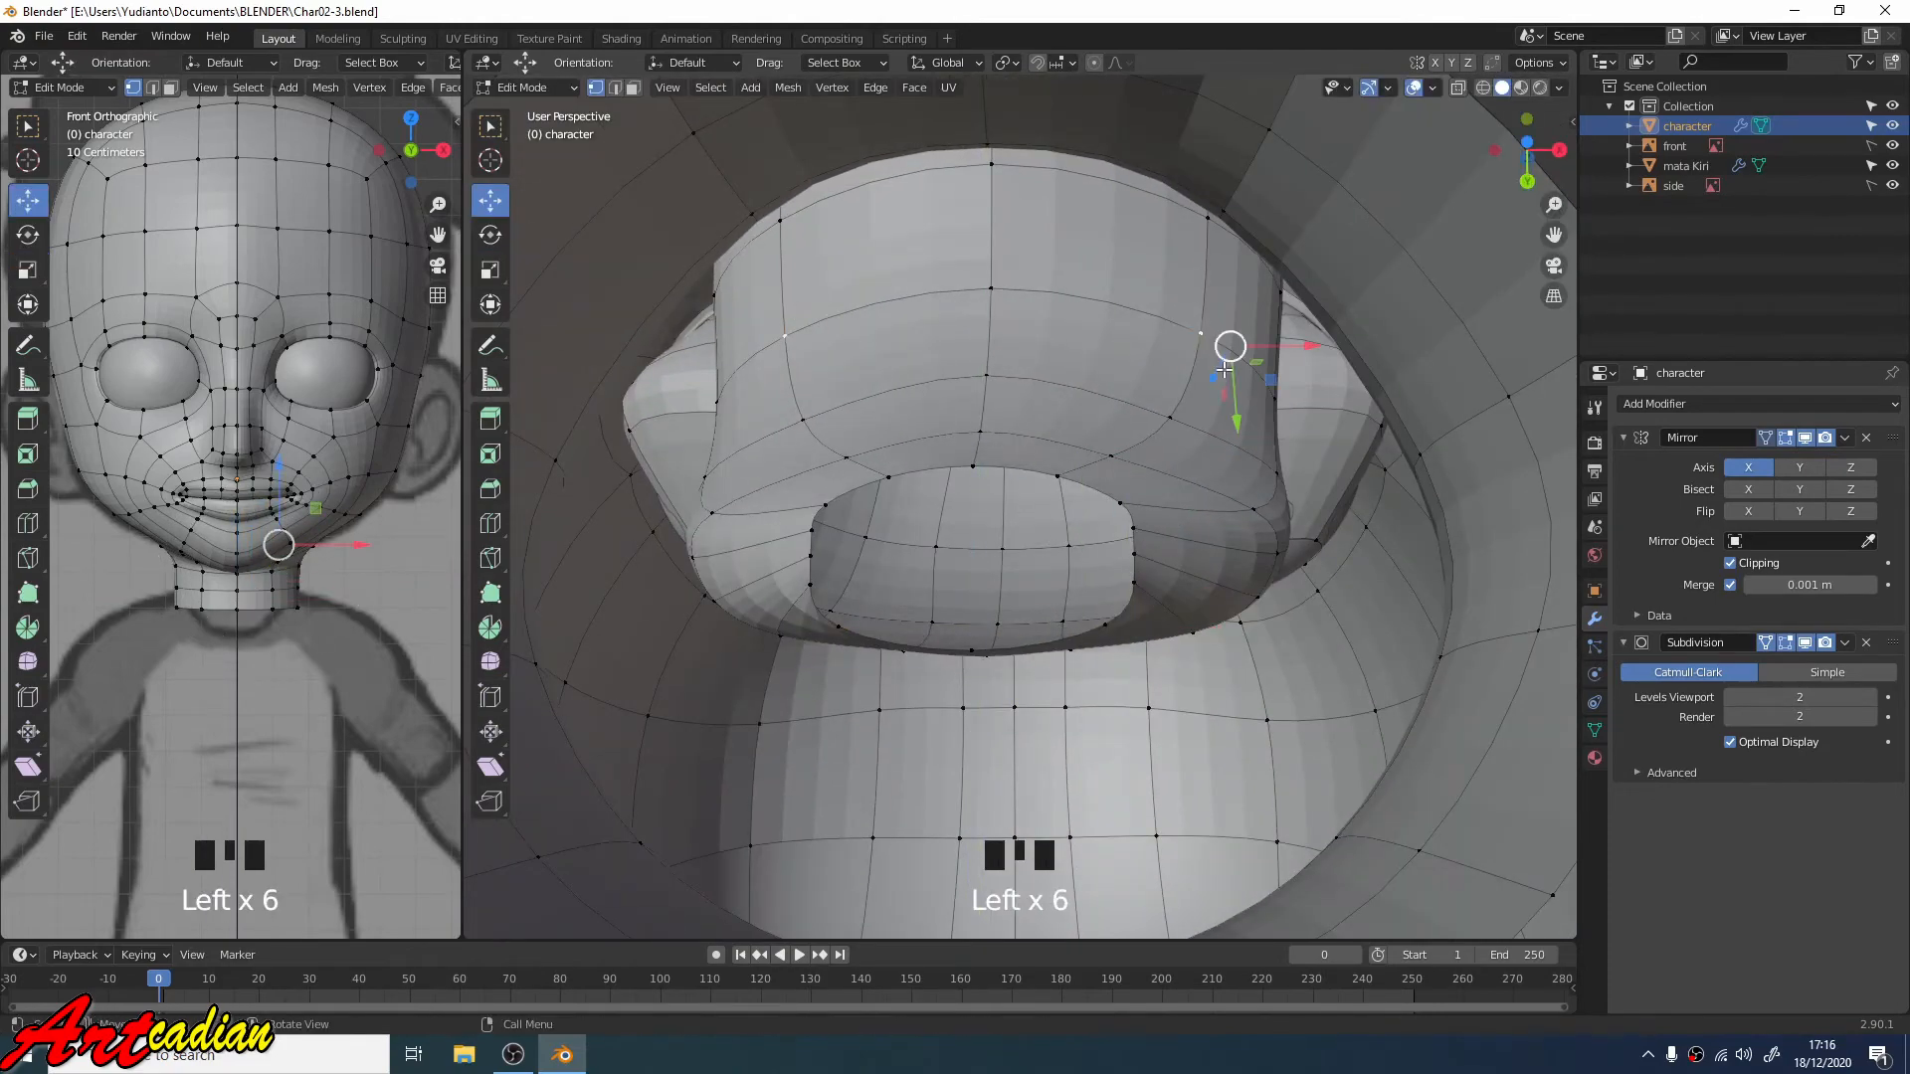
{"action": "key", "text": "g"}
{"action": "key", "text": "g"}
{"action": "left_click", "coordinate": [1197, 370]}
Step: Reposition another throat side vertex and slide it along its edge, working from a lower viewing angle
{"action": "middle_click_drag", "start_coordinate": [1183, 438], "coordinate": [1078, 648]}
{"action": "key", "text": "g"}
{"action": "left_click", "coordinate": [1078, 648]}
{"action": "key", "text": "g"}
{"action": "key", "text": "g"}
{"action": "left_click", "coordinate": [1216, 505]}
Step: Try to move a vertex on the rim of the throat opening along the Y axis, and undo the latest changes
{"action": "middle_click_drag", "start_coordinate": [1216, 505], "coordinate": [1205, 462]}
{"action": "left_click", "coordinate": [1134, 532]}
{"action": "left_click_drag", "start_coordinate": [1143, 620], "coordinate": [1143, 587]}
{"action": "left_click", "coordinate": [994, 463]}
{"action": "left_click", "coordinate": [1002, 528]}
{"action": "middle_click_drag", "start_coordinate": [1001, 528], "coordinate": [929, 259]}
{"action": "key", "text": "ctrl+z"}
{"action": "key", "text": "ctrl+z"}
{"action": "key", "text": "ctrl+z"}
{"action": "key", "text": "ctrl+z"}
Step: Slide the vertices on the outer side of the throat tube along their edges to even out its taper
{"action": "key", "text": "g"}
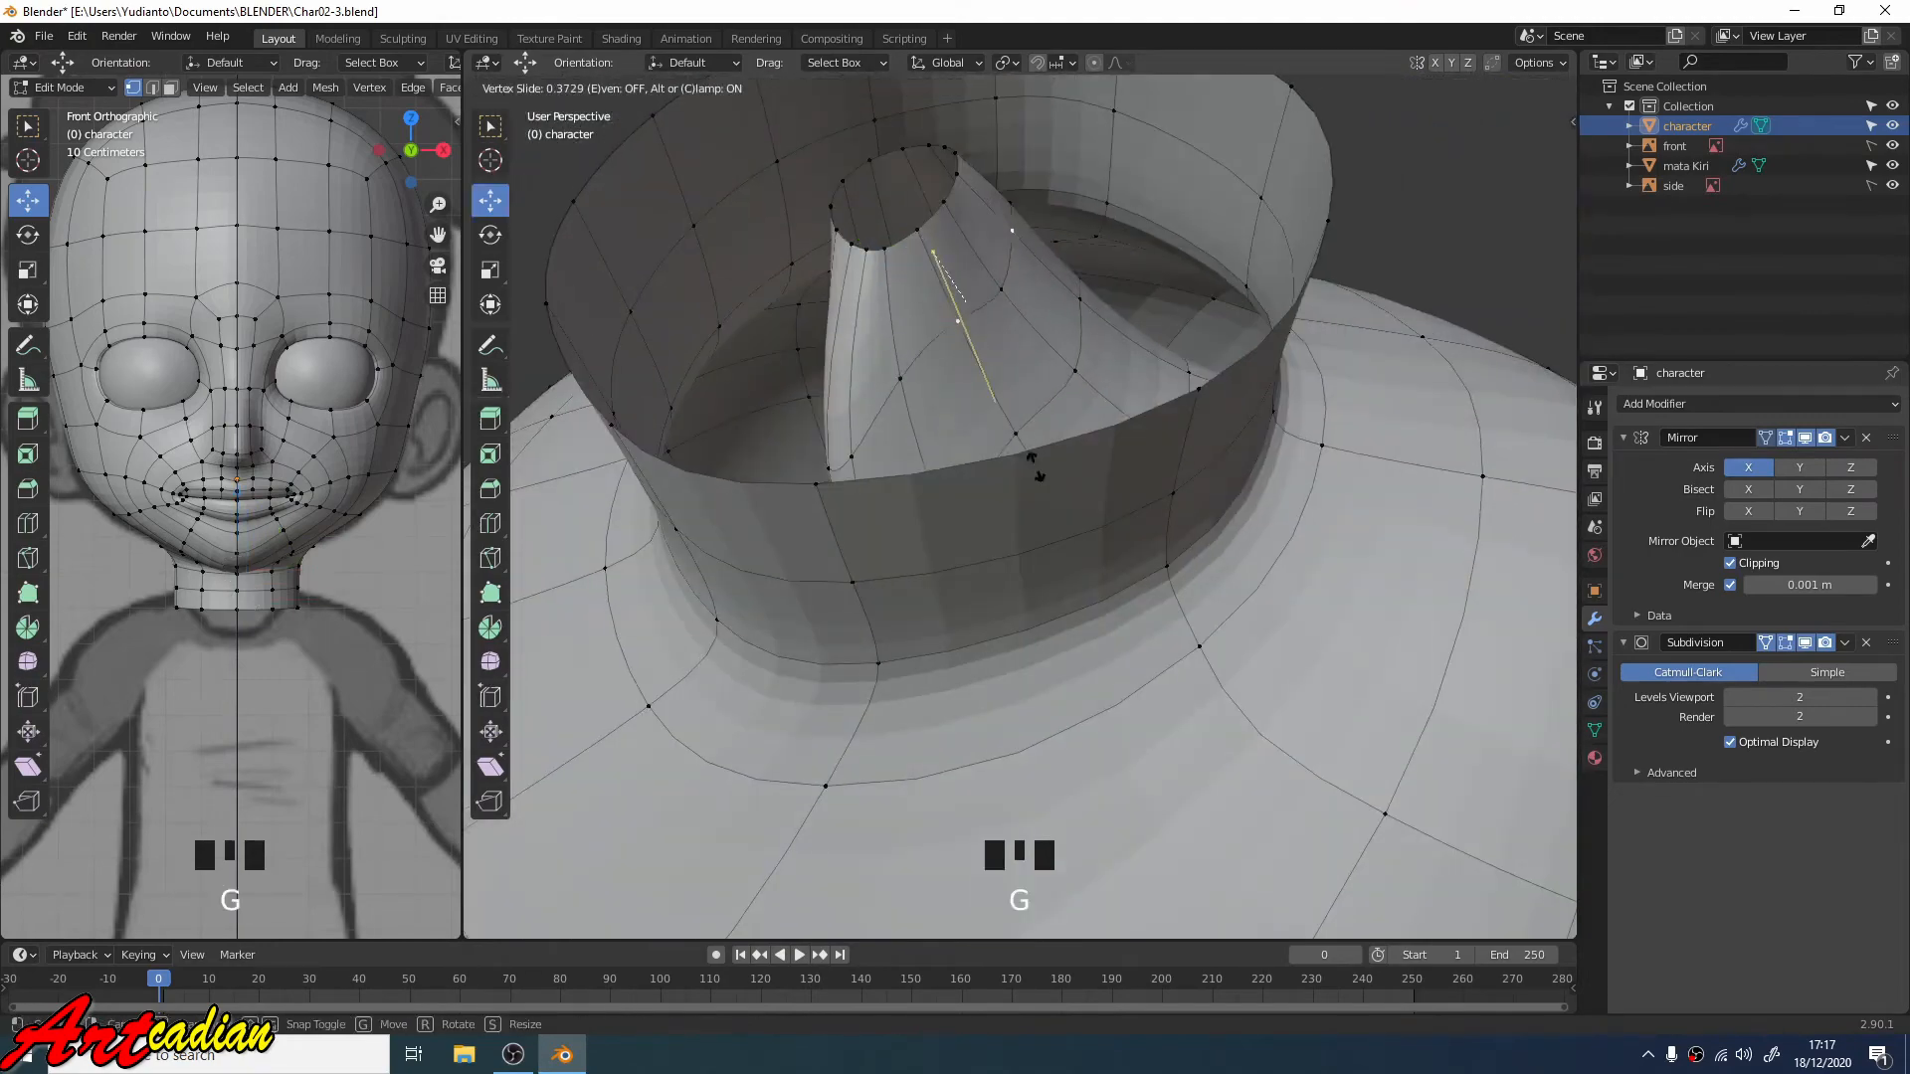
{"action": "left_click", "coordinate": [929, 242]}
{"action": "key", "text": "g"}
{"action": "key", "text": "g"}
{"action": "left_click", "coordinate": [976, 358]}
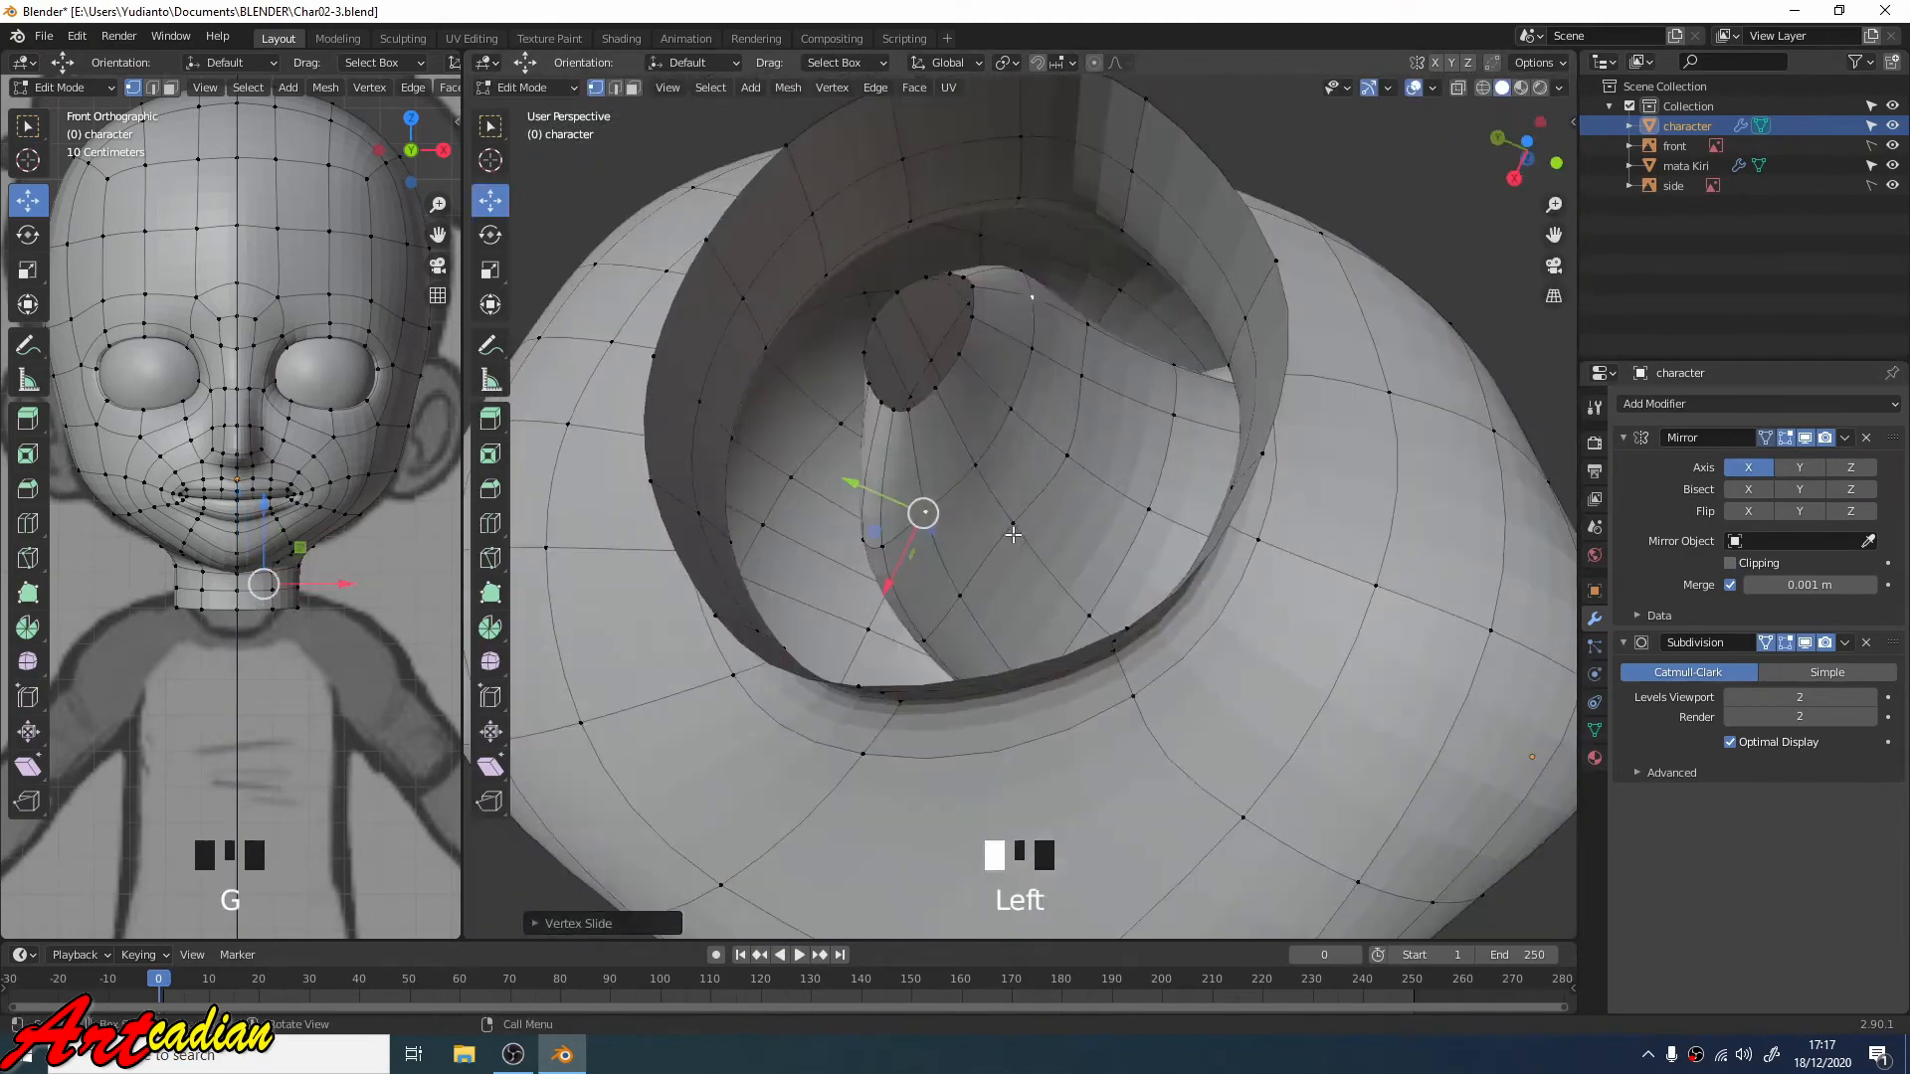
{"action": "middle_click_drag", "start_coordinate": [1013, 534], "coordinate": [1020, 528]}
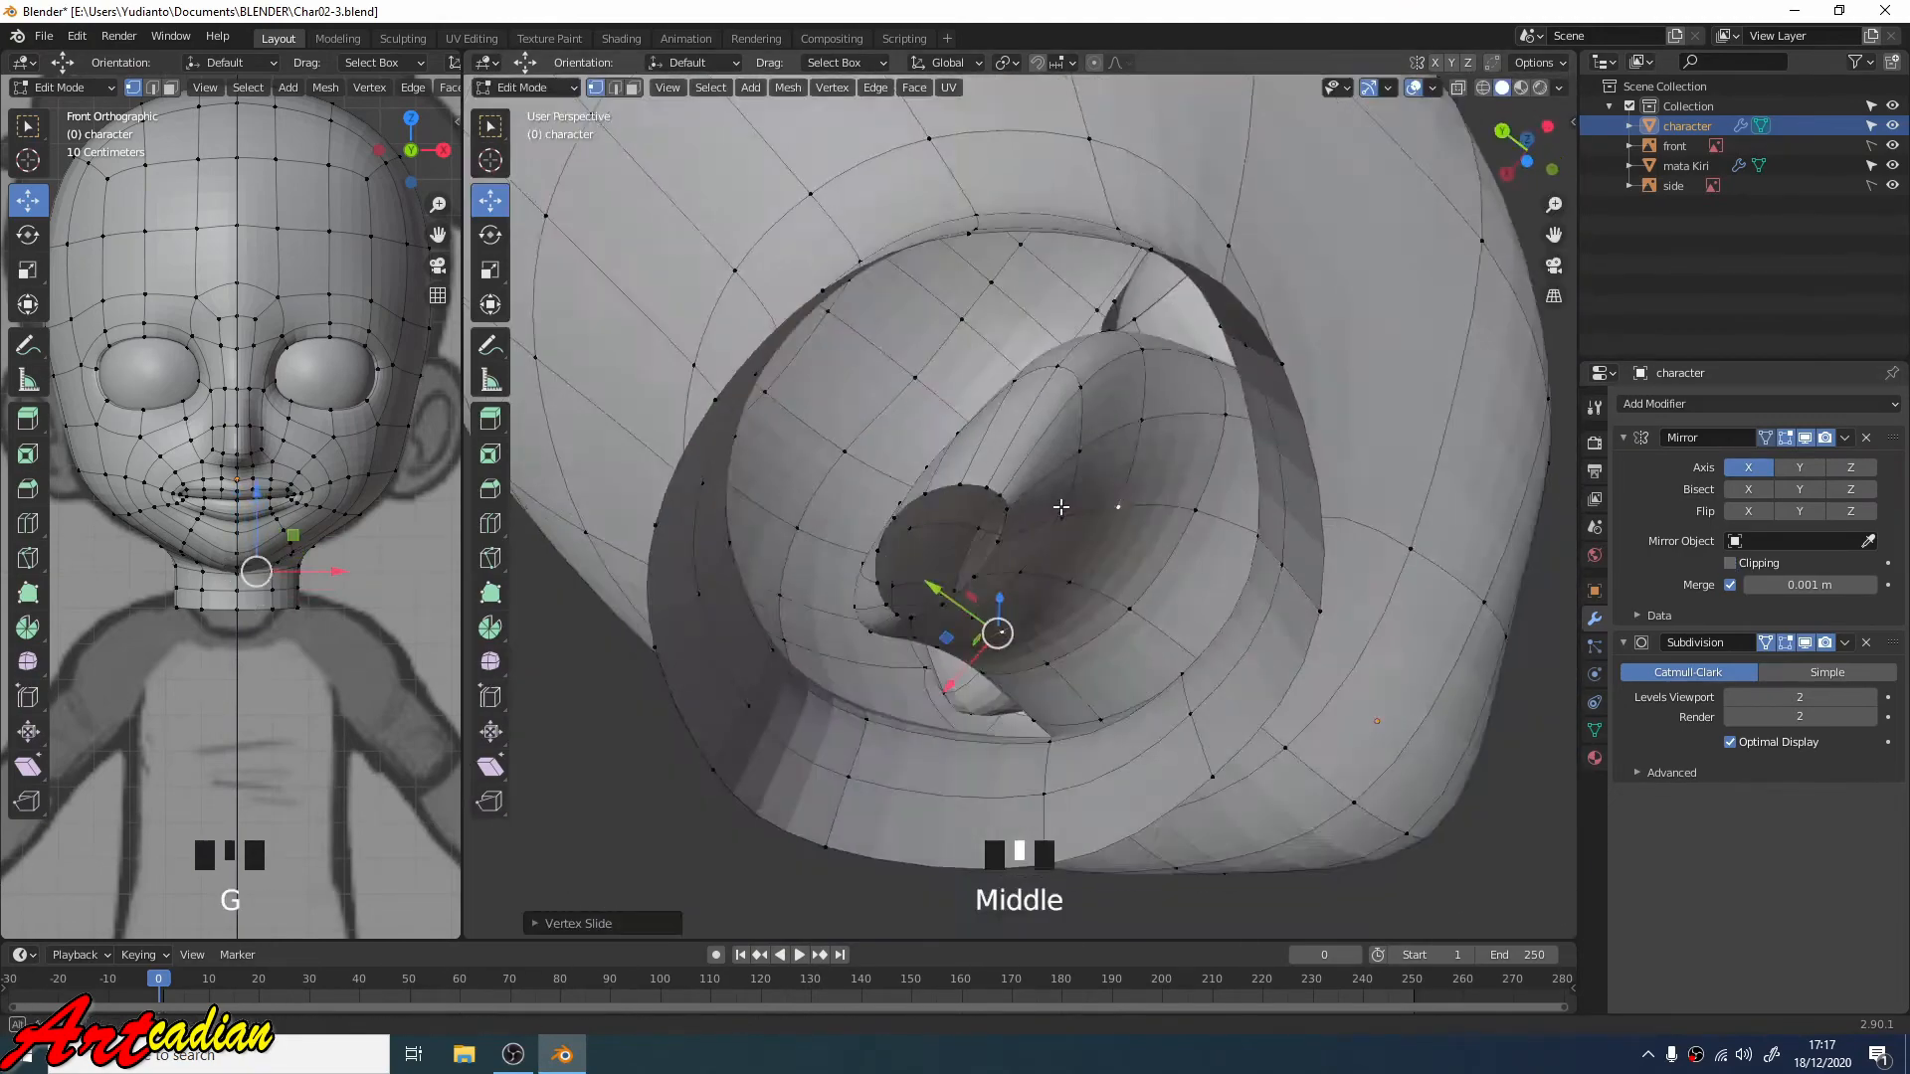
Step: With X-ray on, select the faces on the rear floor of the mouth cavity and extrude them upward as the tongue's base
{"action": "scroll", "coordinate": [1019, 527], "scroll_direction": "down", "scroll_amount": 2}
{"action": "key", "text": "KP_3"}
{"action": "left_click", "coordinate": [899, 591]}
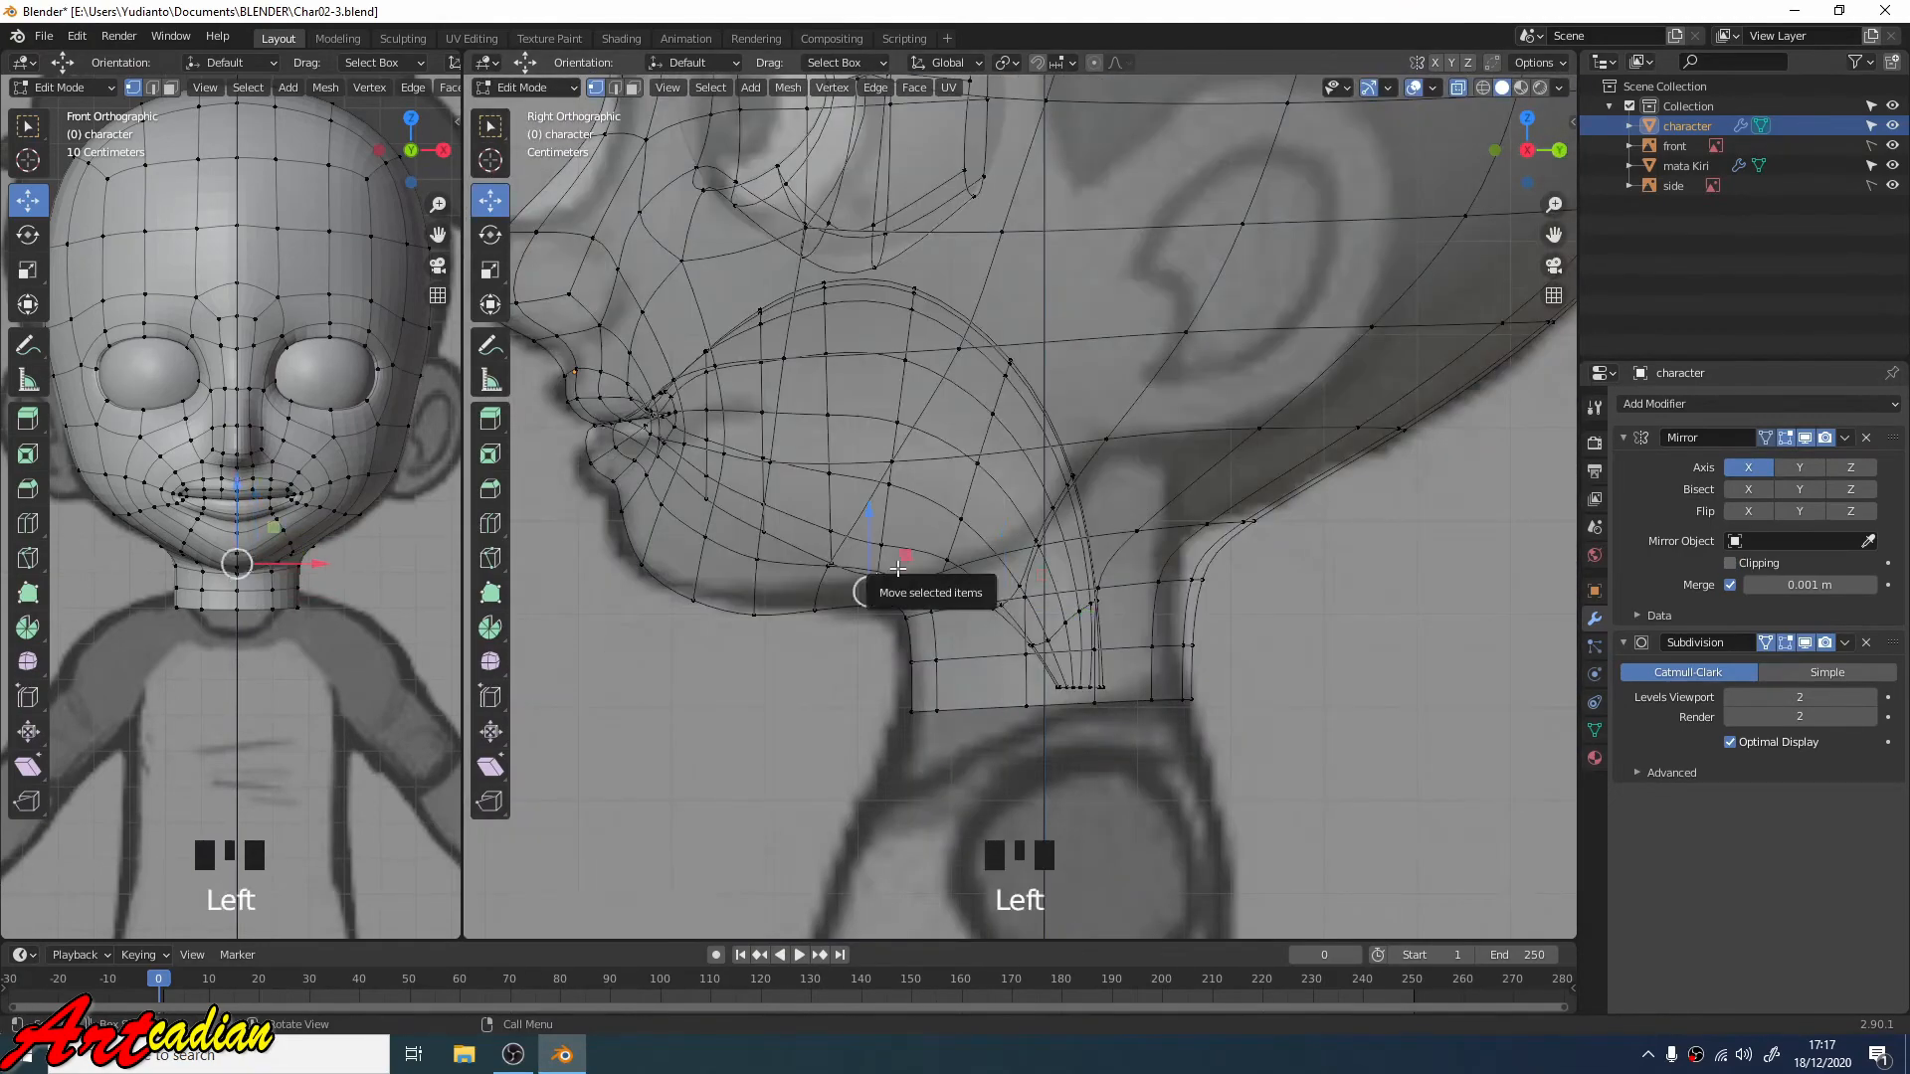
{"action": "scroll", "coordinate": [890, 588], "scroll_direction": "down", "scroll_amount": 2}
{"action": "key", "text": "3"}
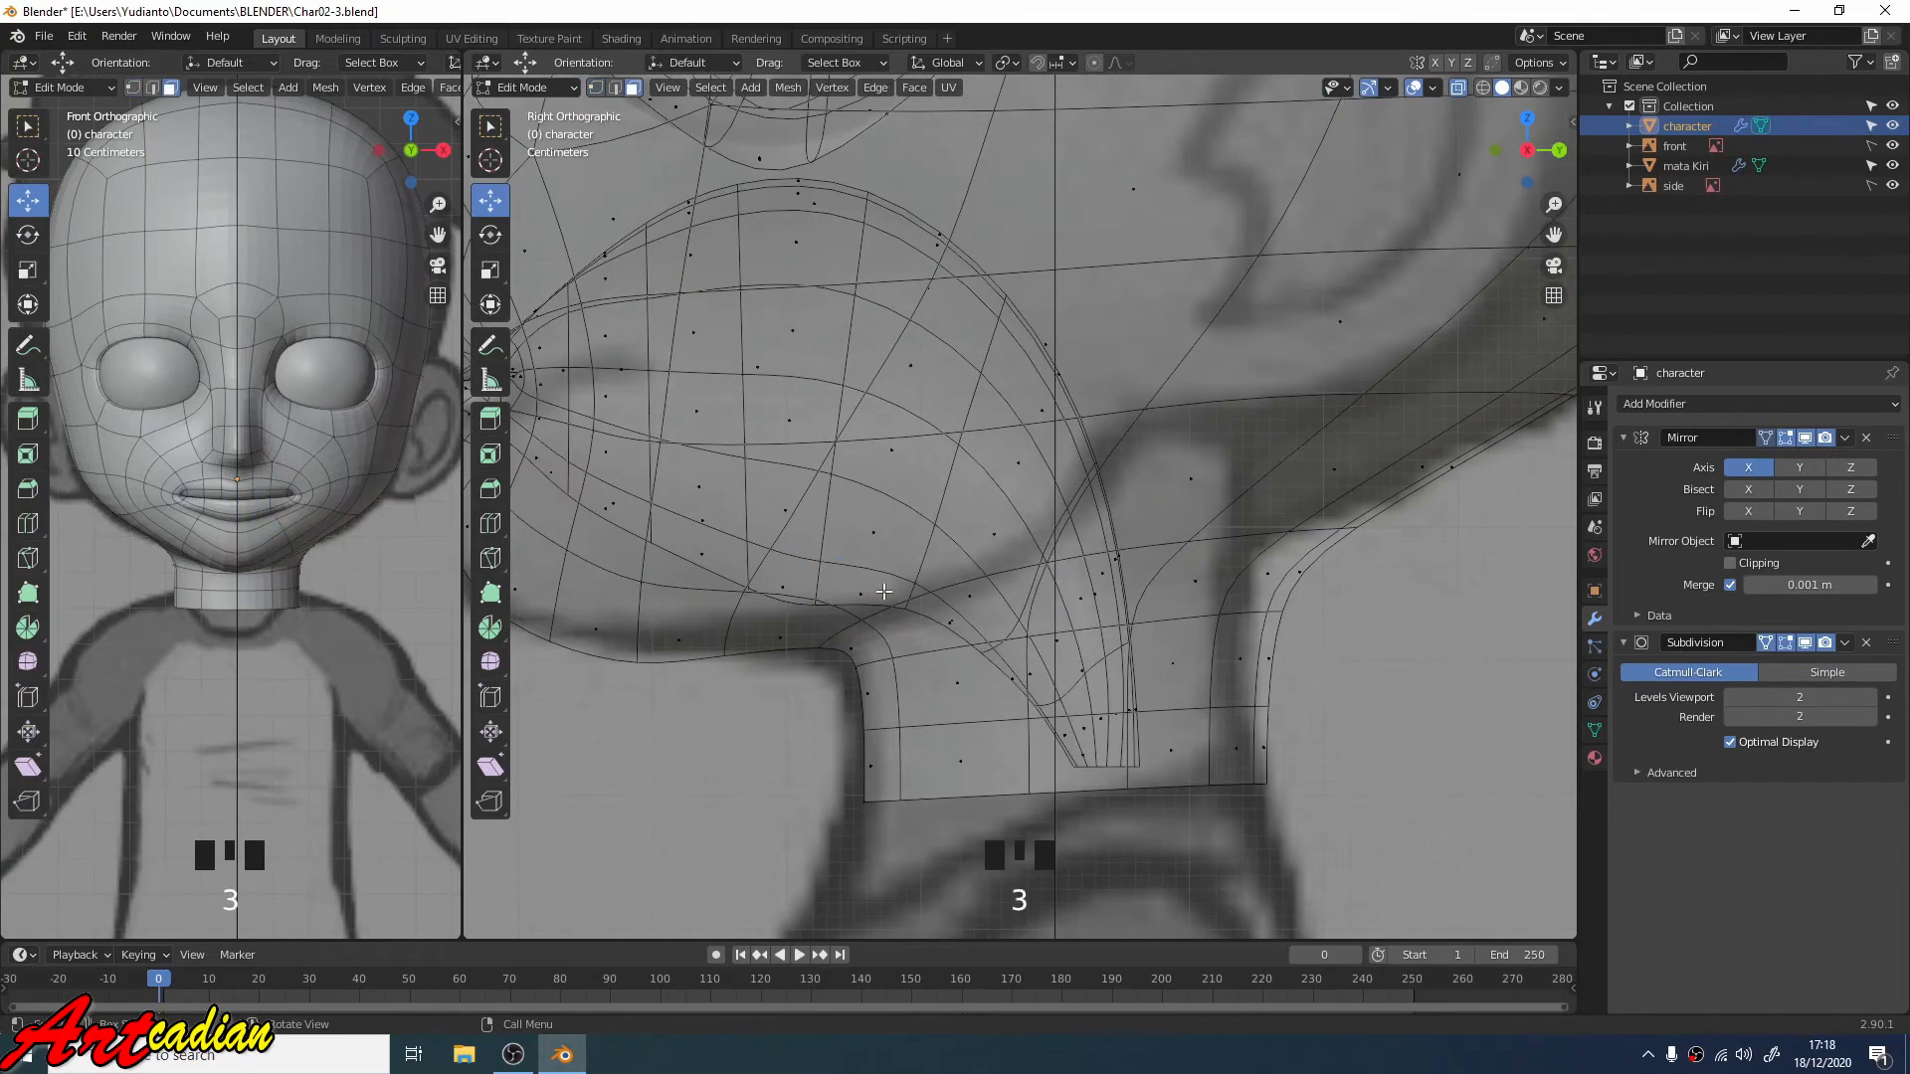
{"action": "left_click", "coordinate": [883, 603]}
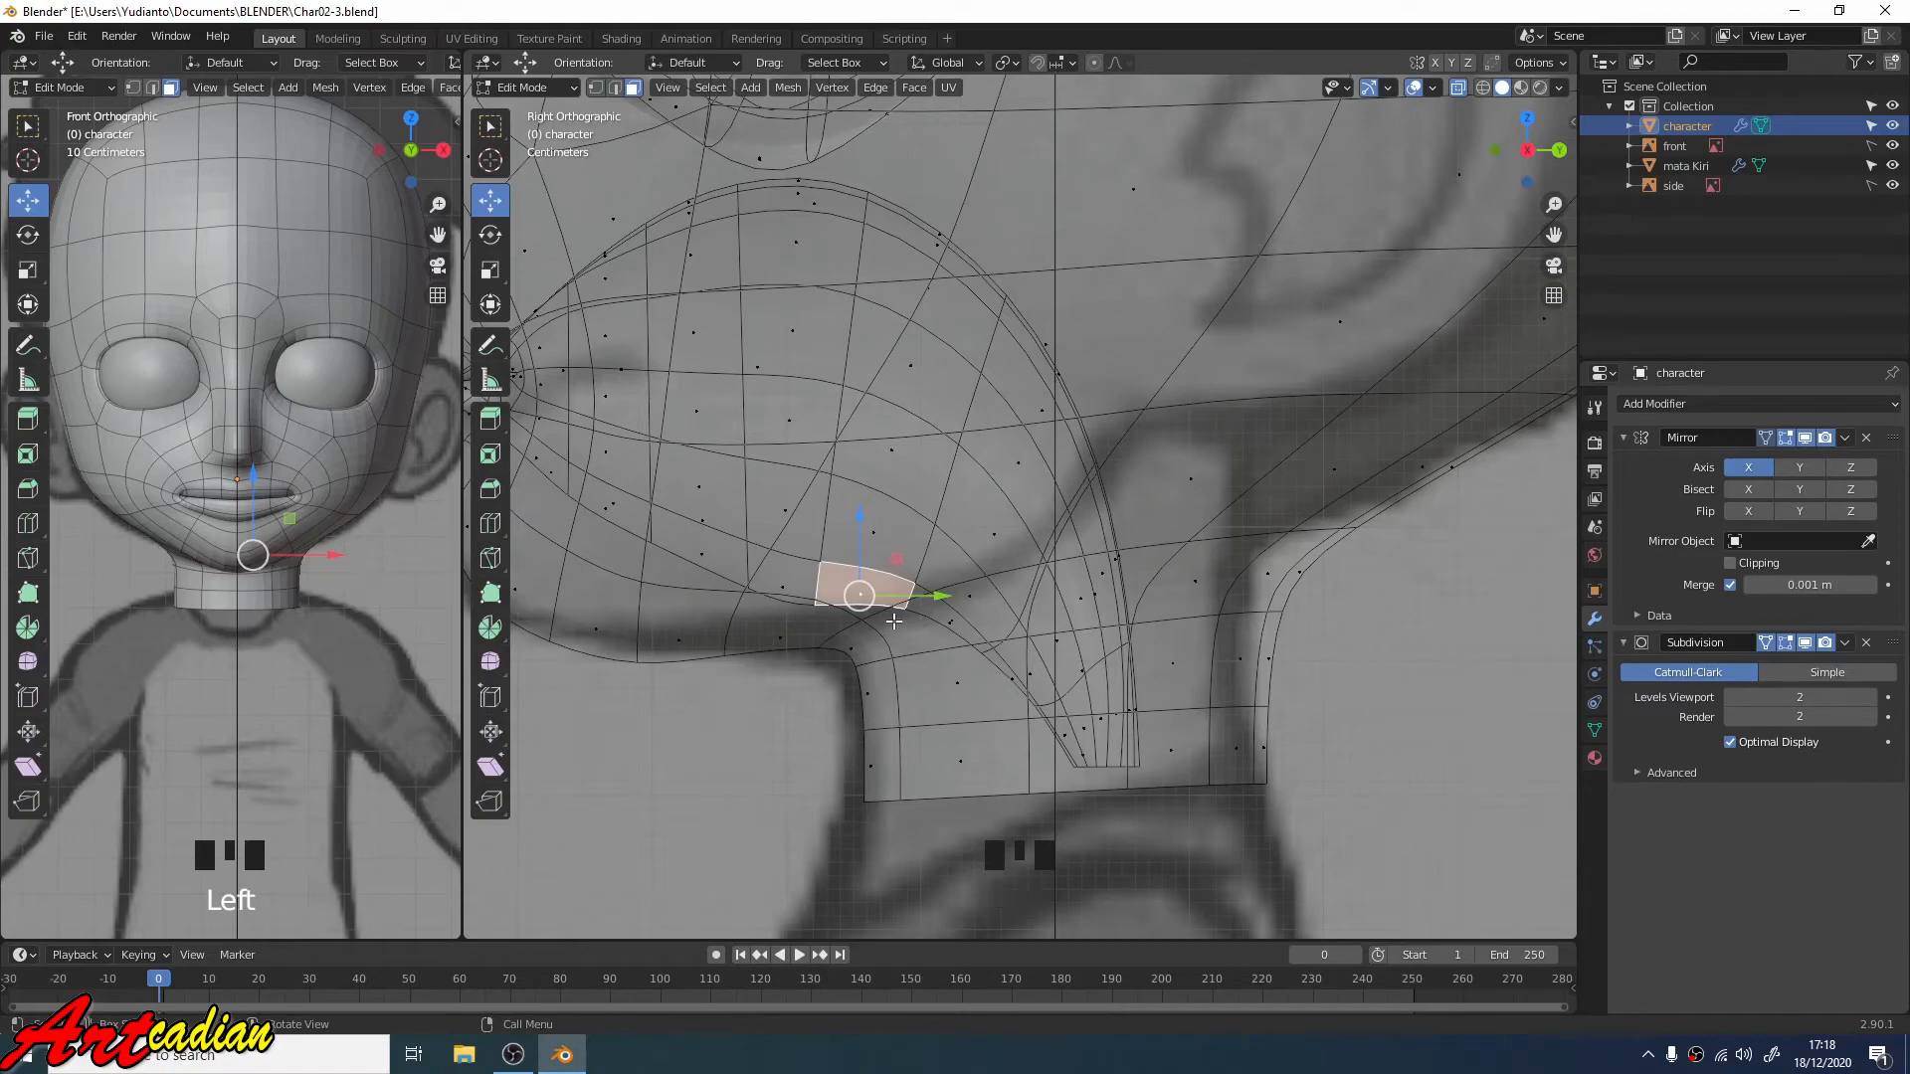
{"action": "left_click", "coordinate": [796, 577], "text": "shift"}
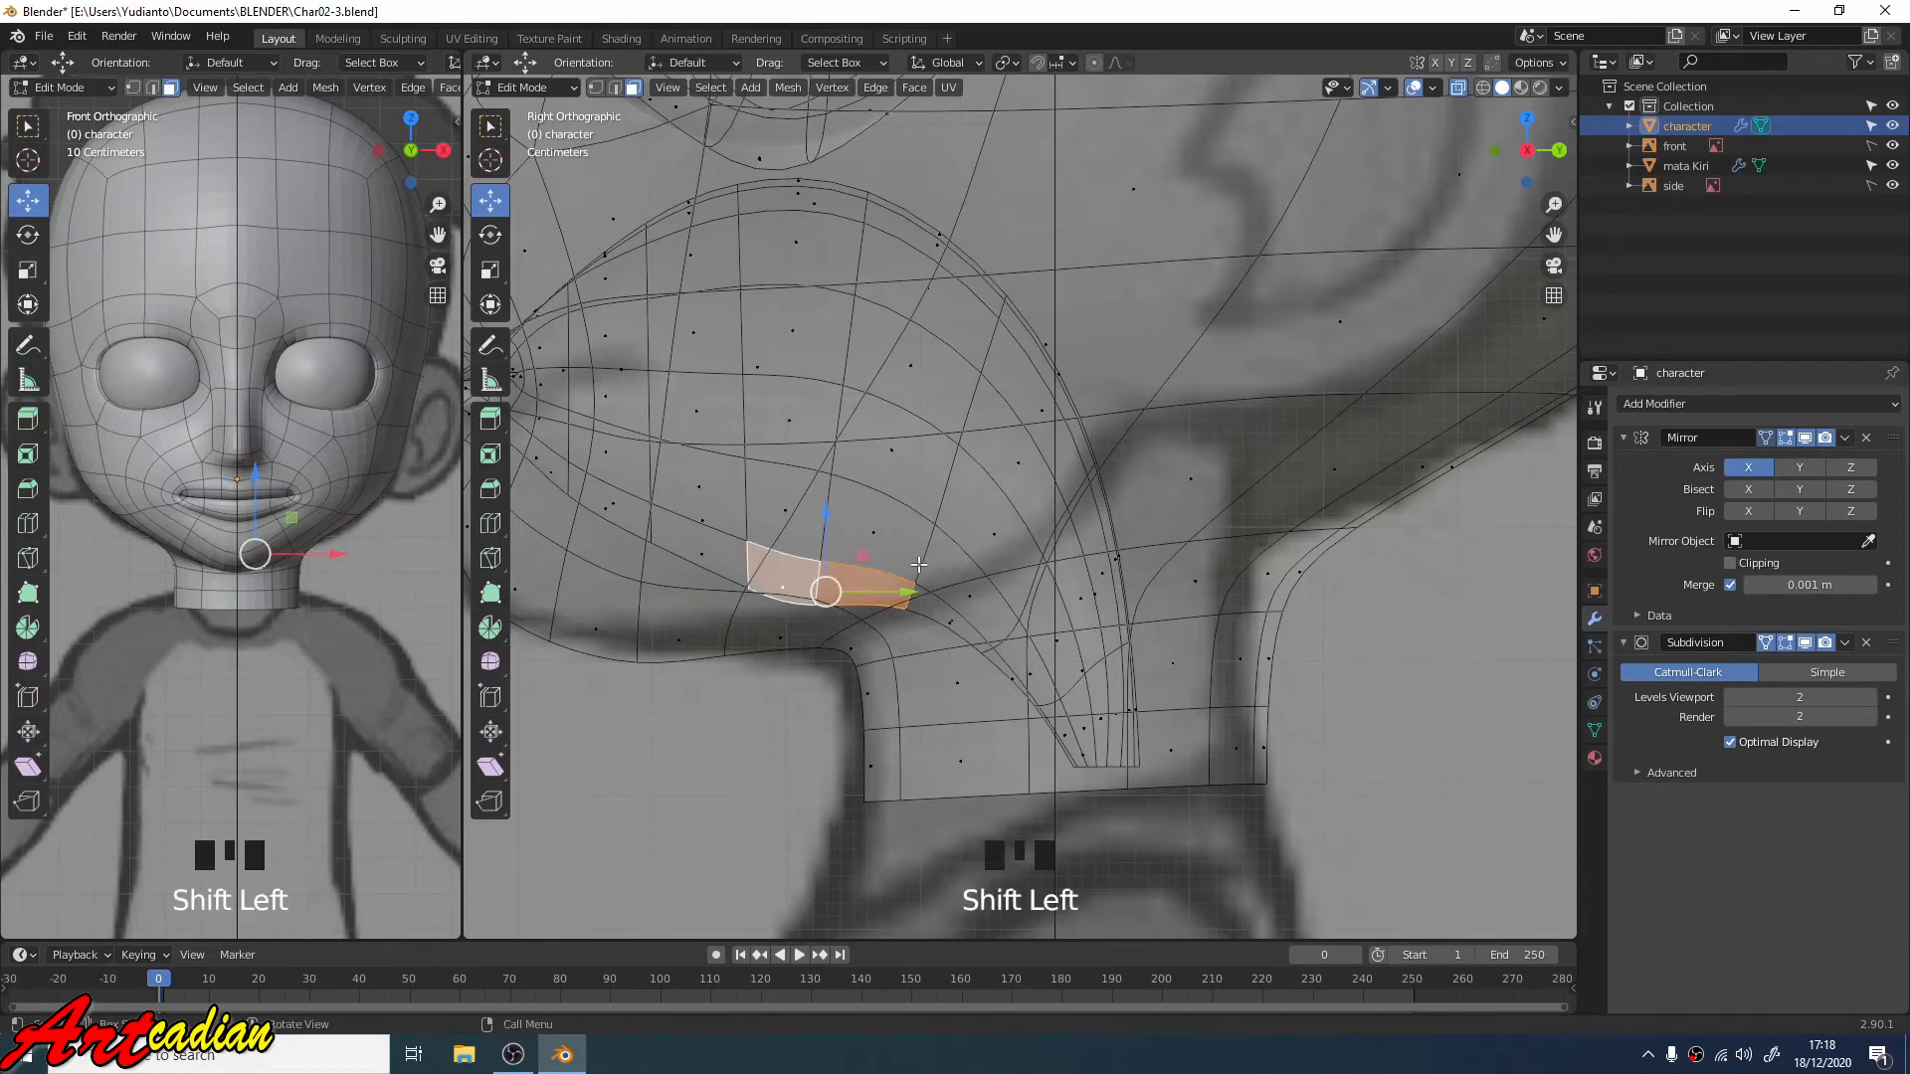
{"action": "scroll", "coordinate": [918, 564], "scroll_direction": "down", "scroll_amount": 2}
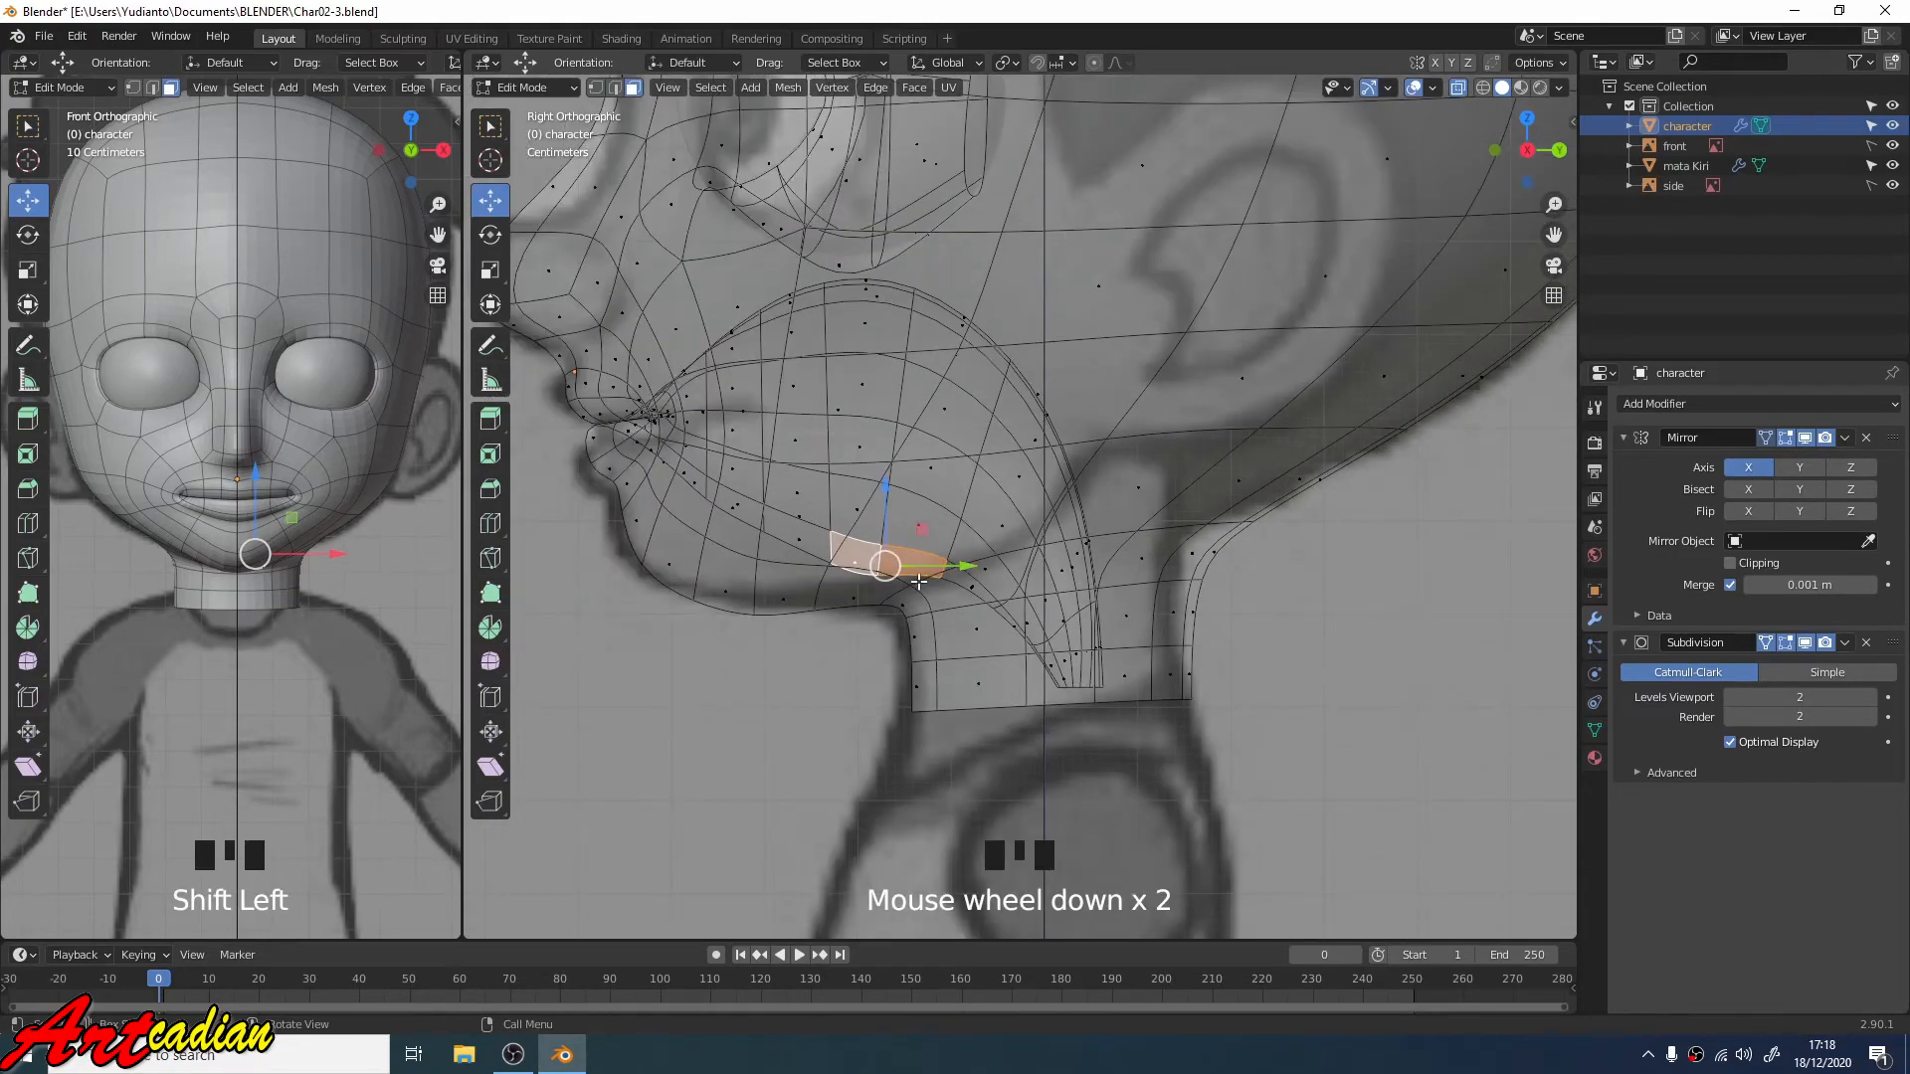
{"action": "middle_click_drag", "start_coordinate": [918, 581], "coordinate": [982, 639]}
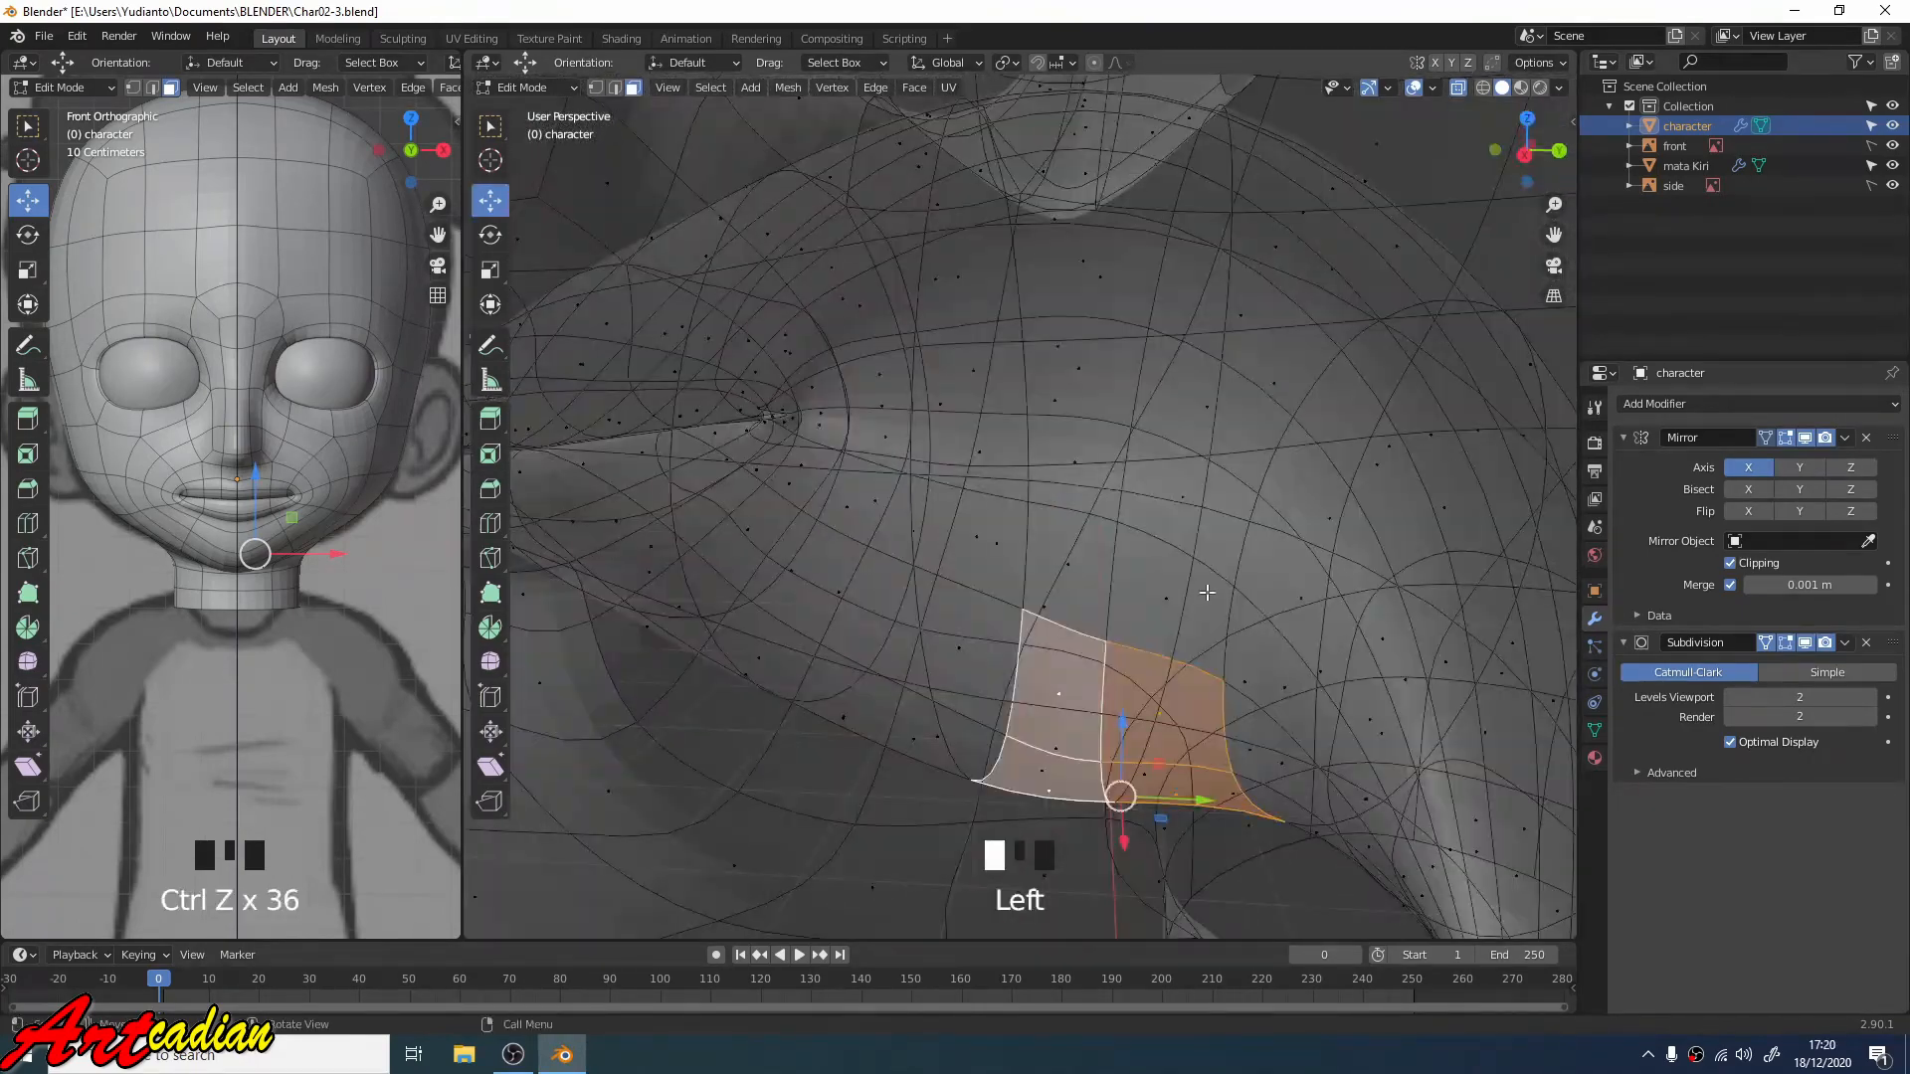
{"action": "key", "text": "e"}
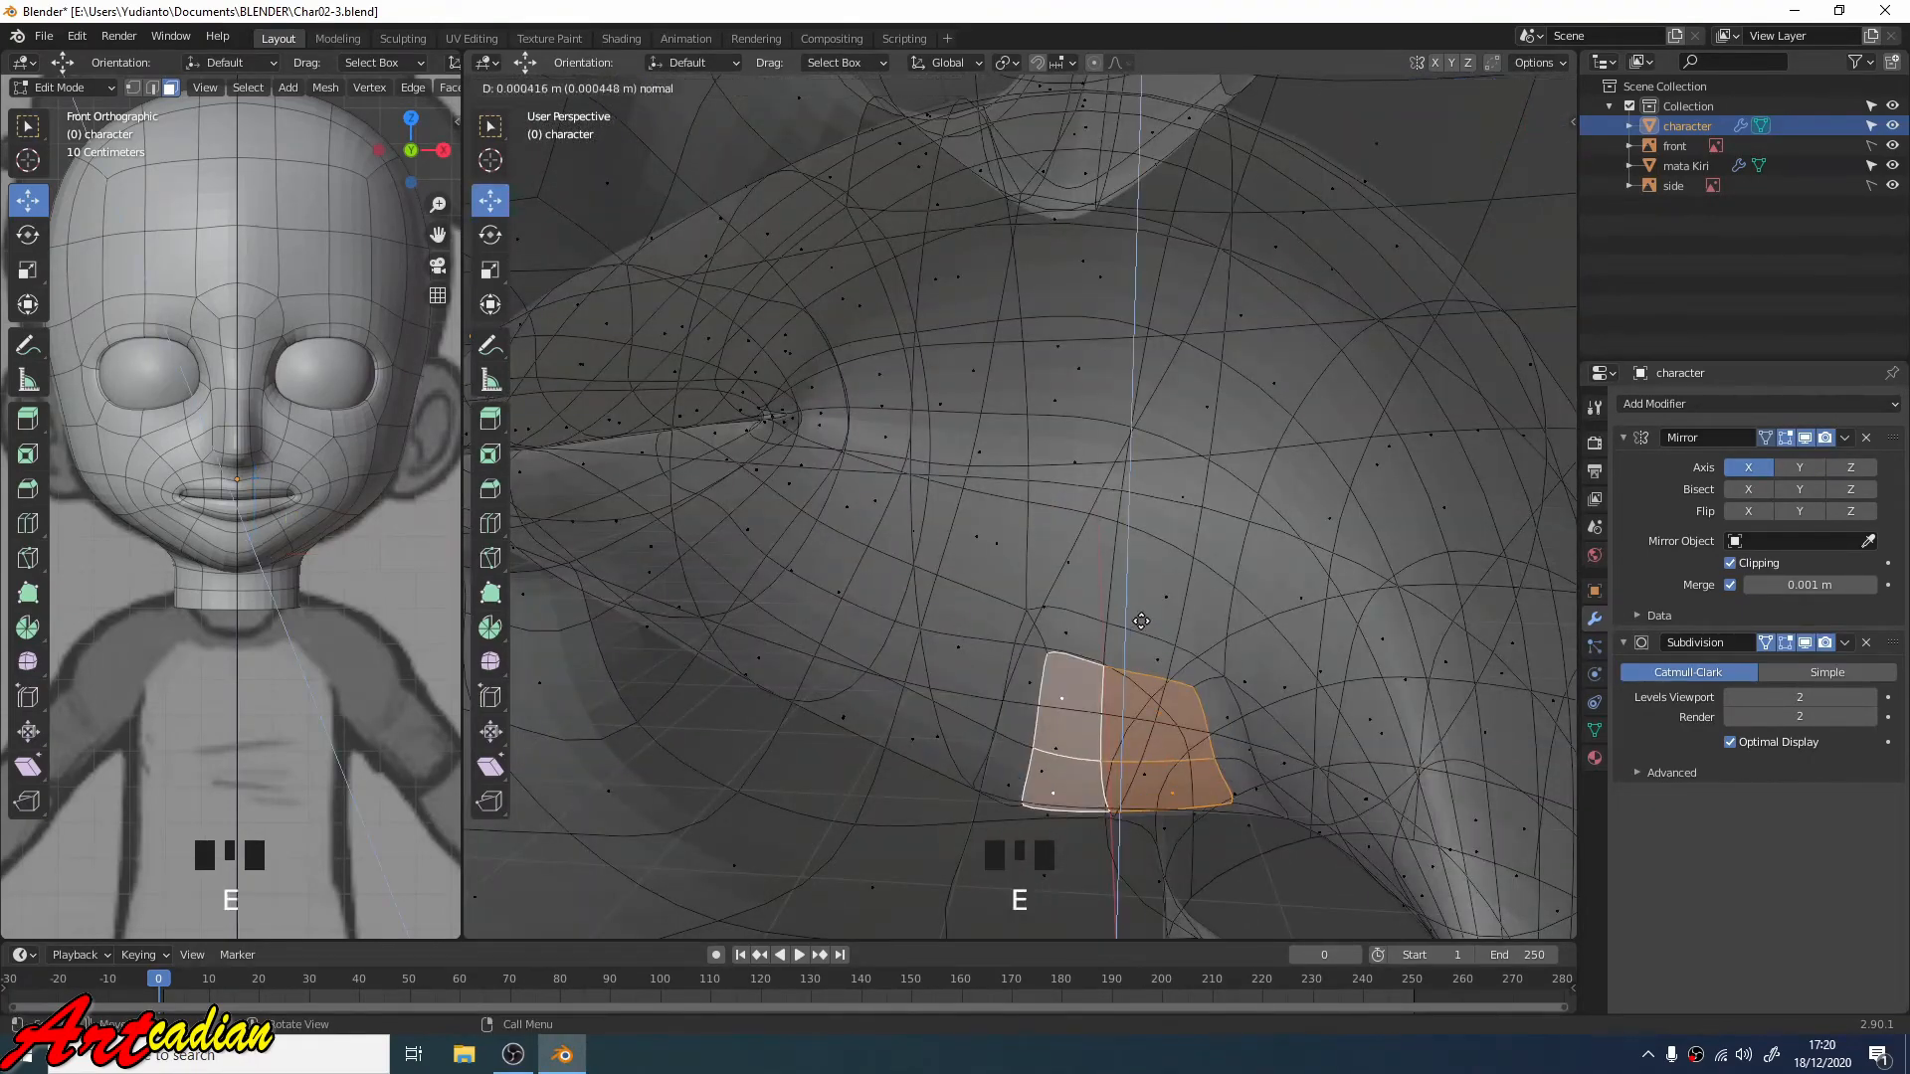
{"action": "left_click", "coordinate": [1158, 538]}
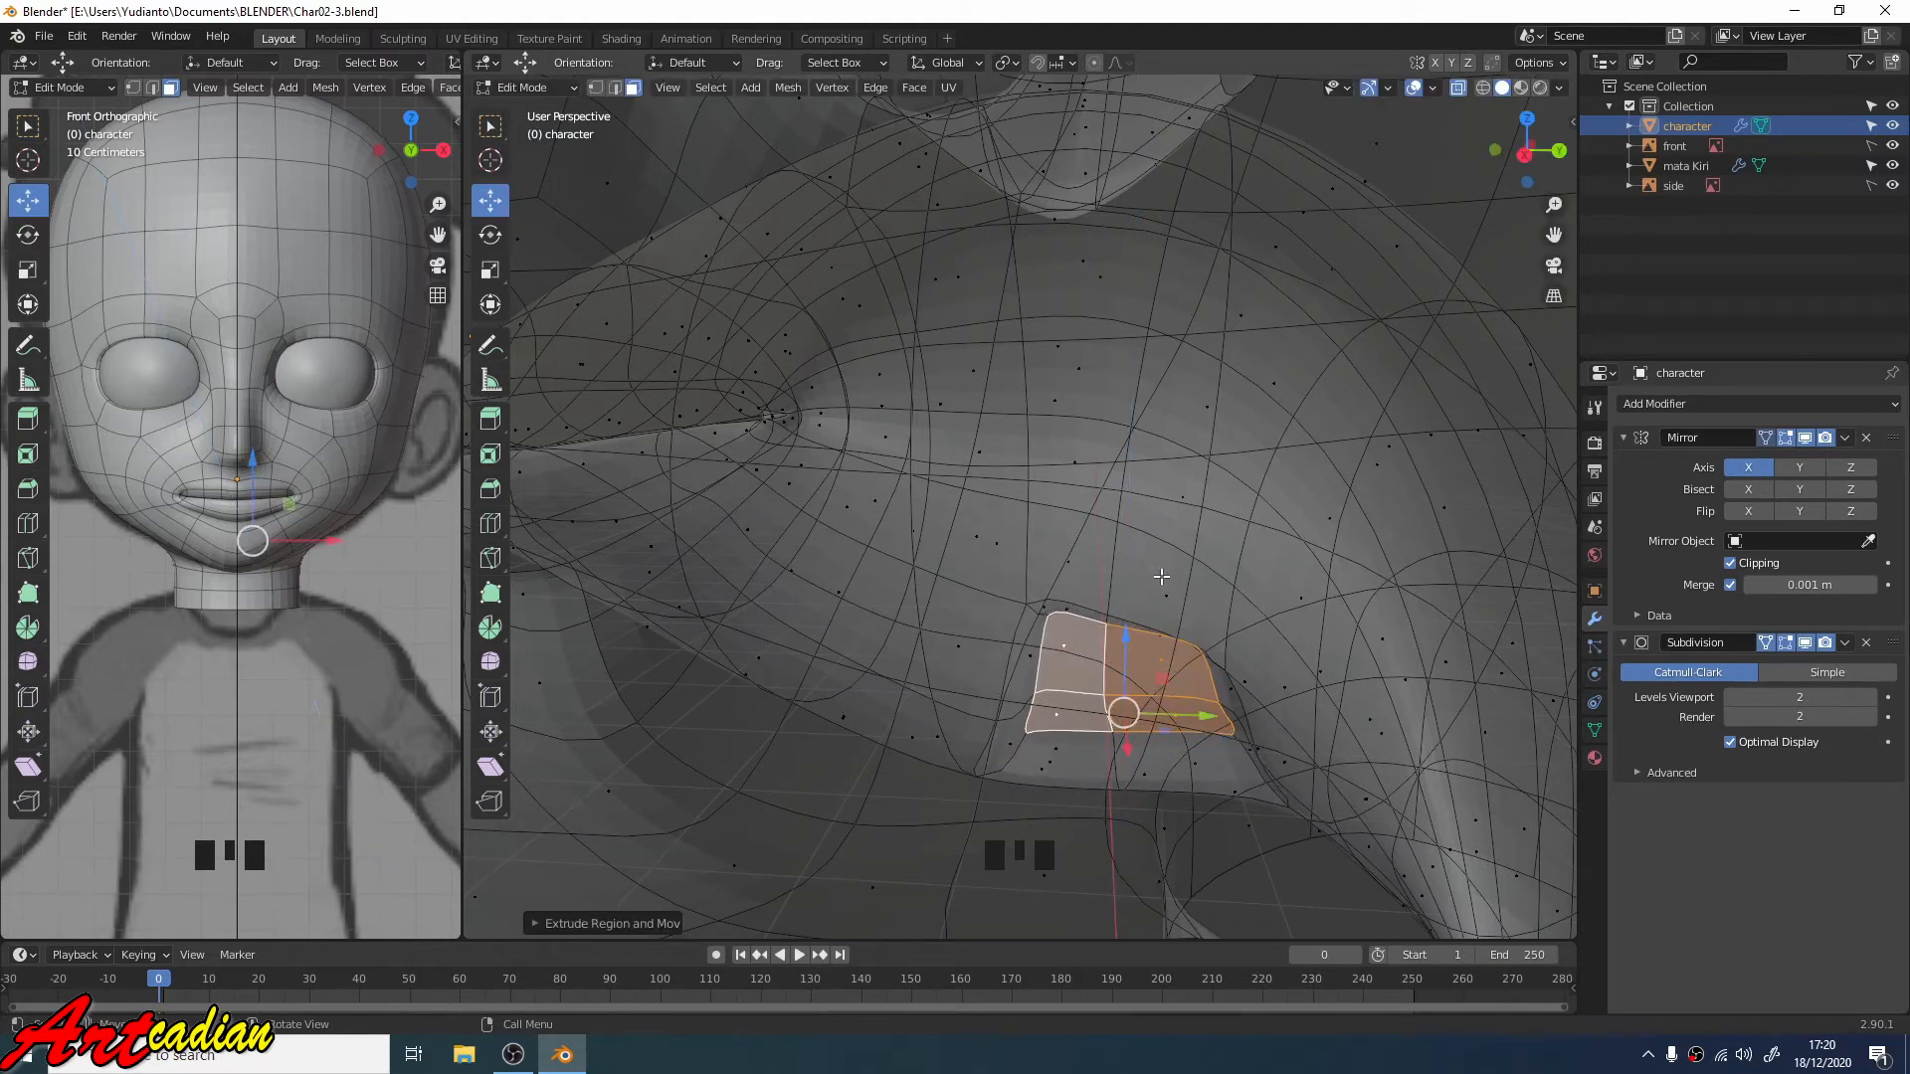
Step: Extrude the top faces of the tongue base upward again and flatten them along the Z axis
{"action": "key", "text": "e"}
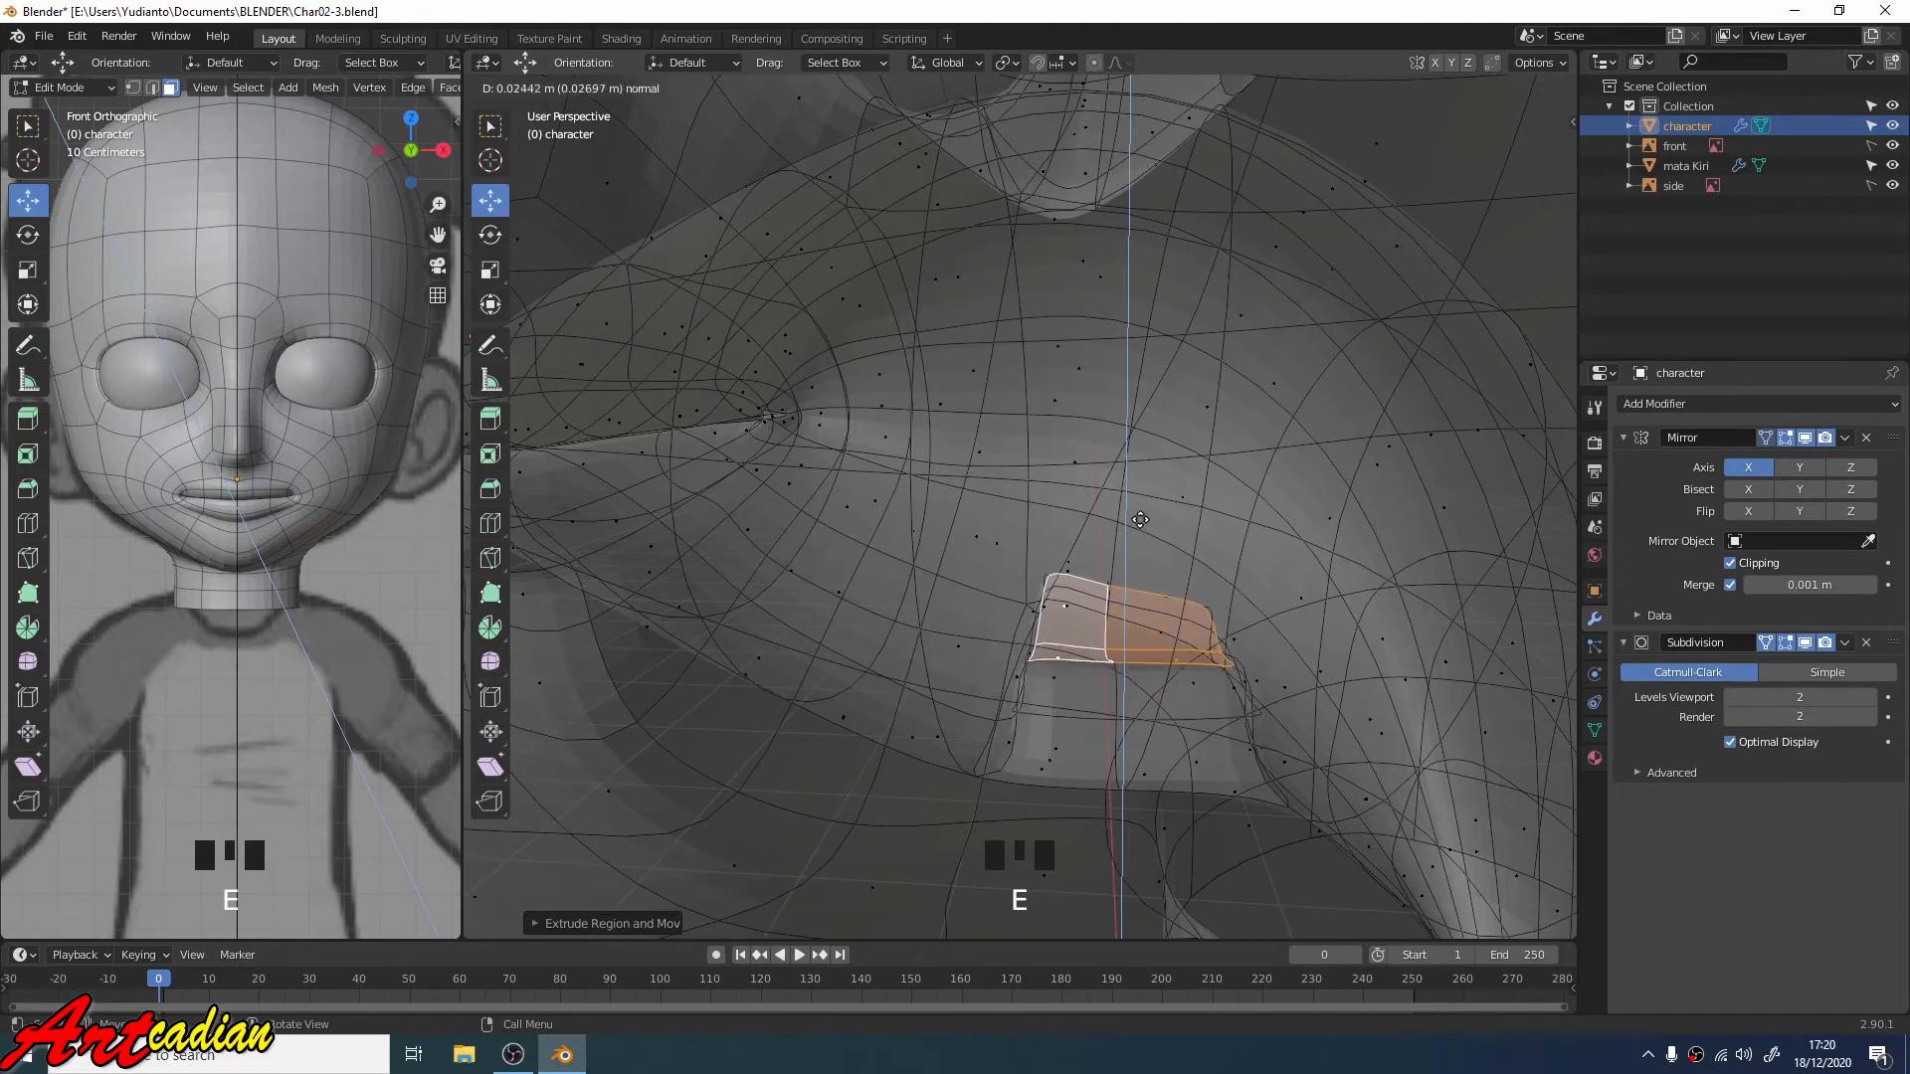
{"action": "left_click", "coordinate": [911, 537]}
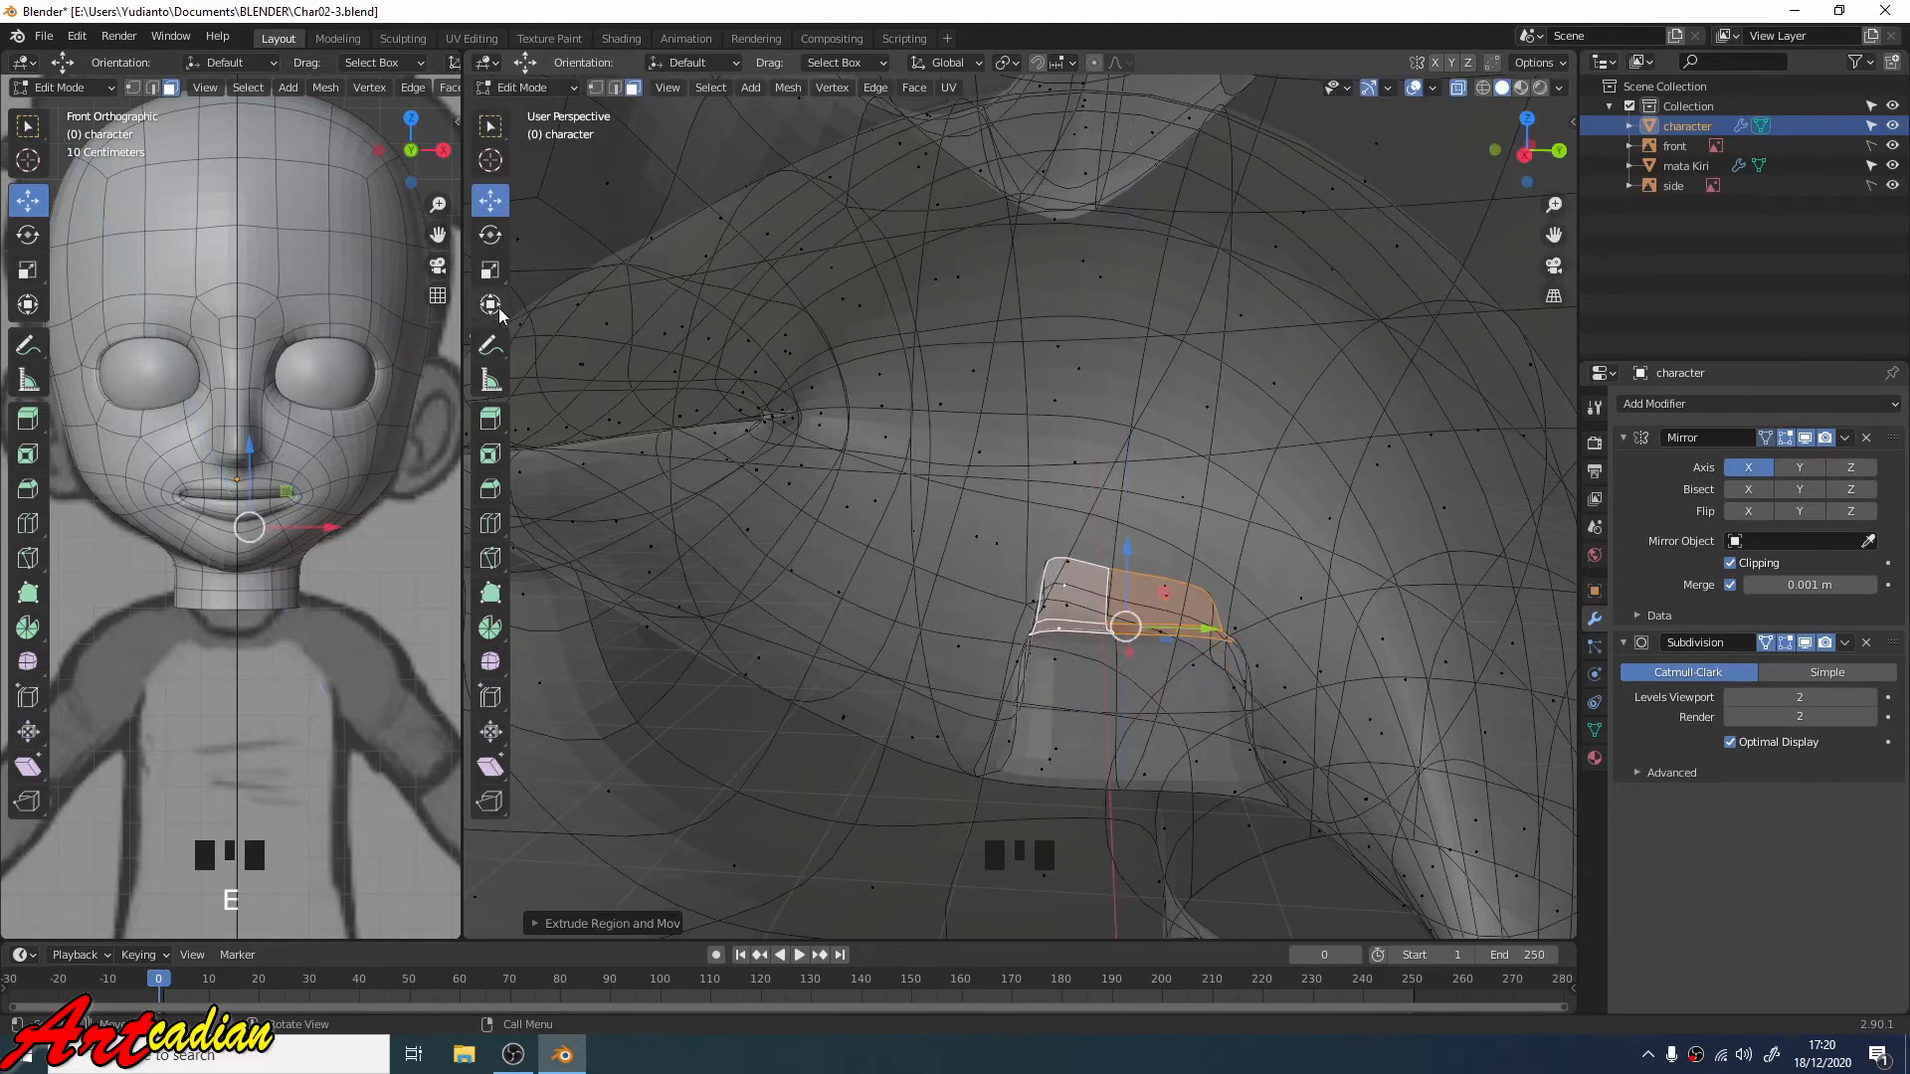
{"action": "left_click", "coordinate": [490, 270]}
{"action": "left_click_drag", "start_coordinate": [1125, 546], "coordinate": [1136, 585]}
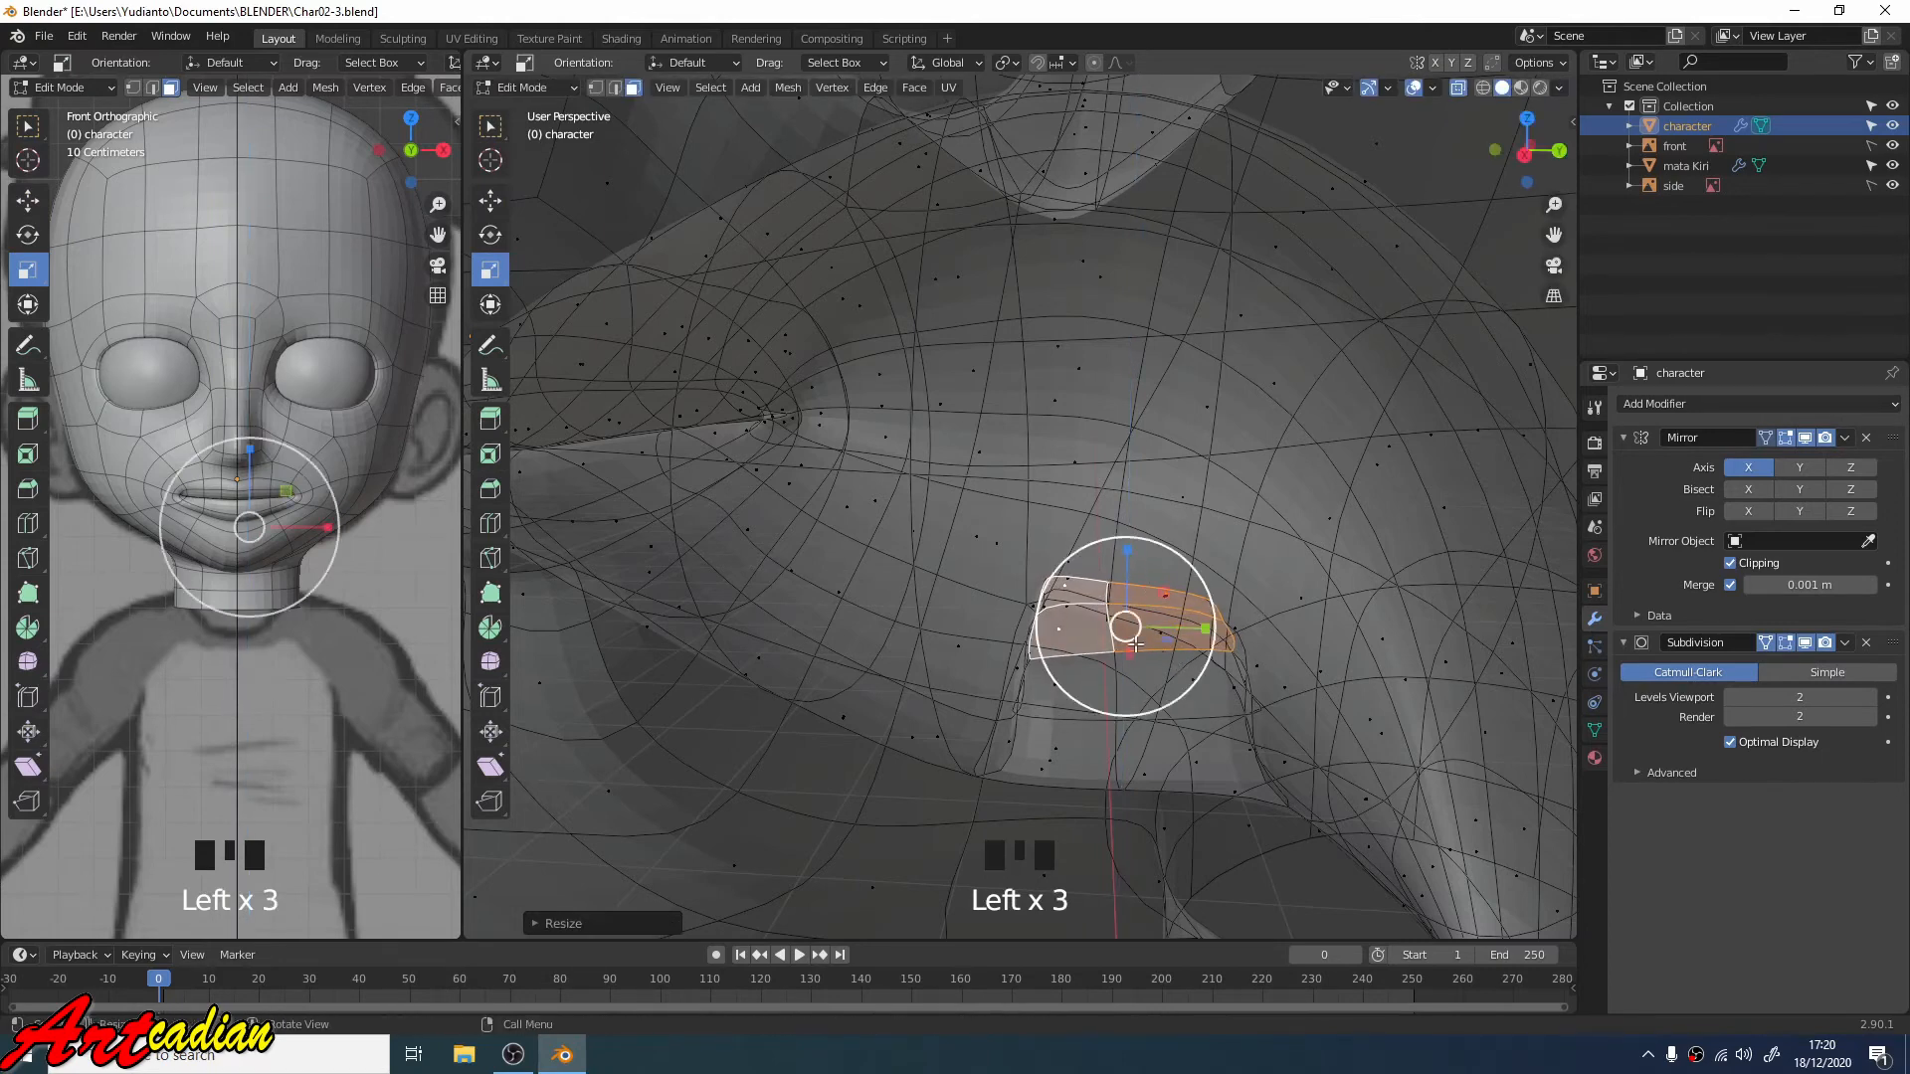
Step: Extrude the tongue's top faces once more, tilt them toward the lips and move them forward along the Y axis
{"action": "key", "text": "e"}
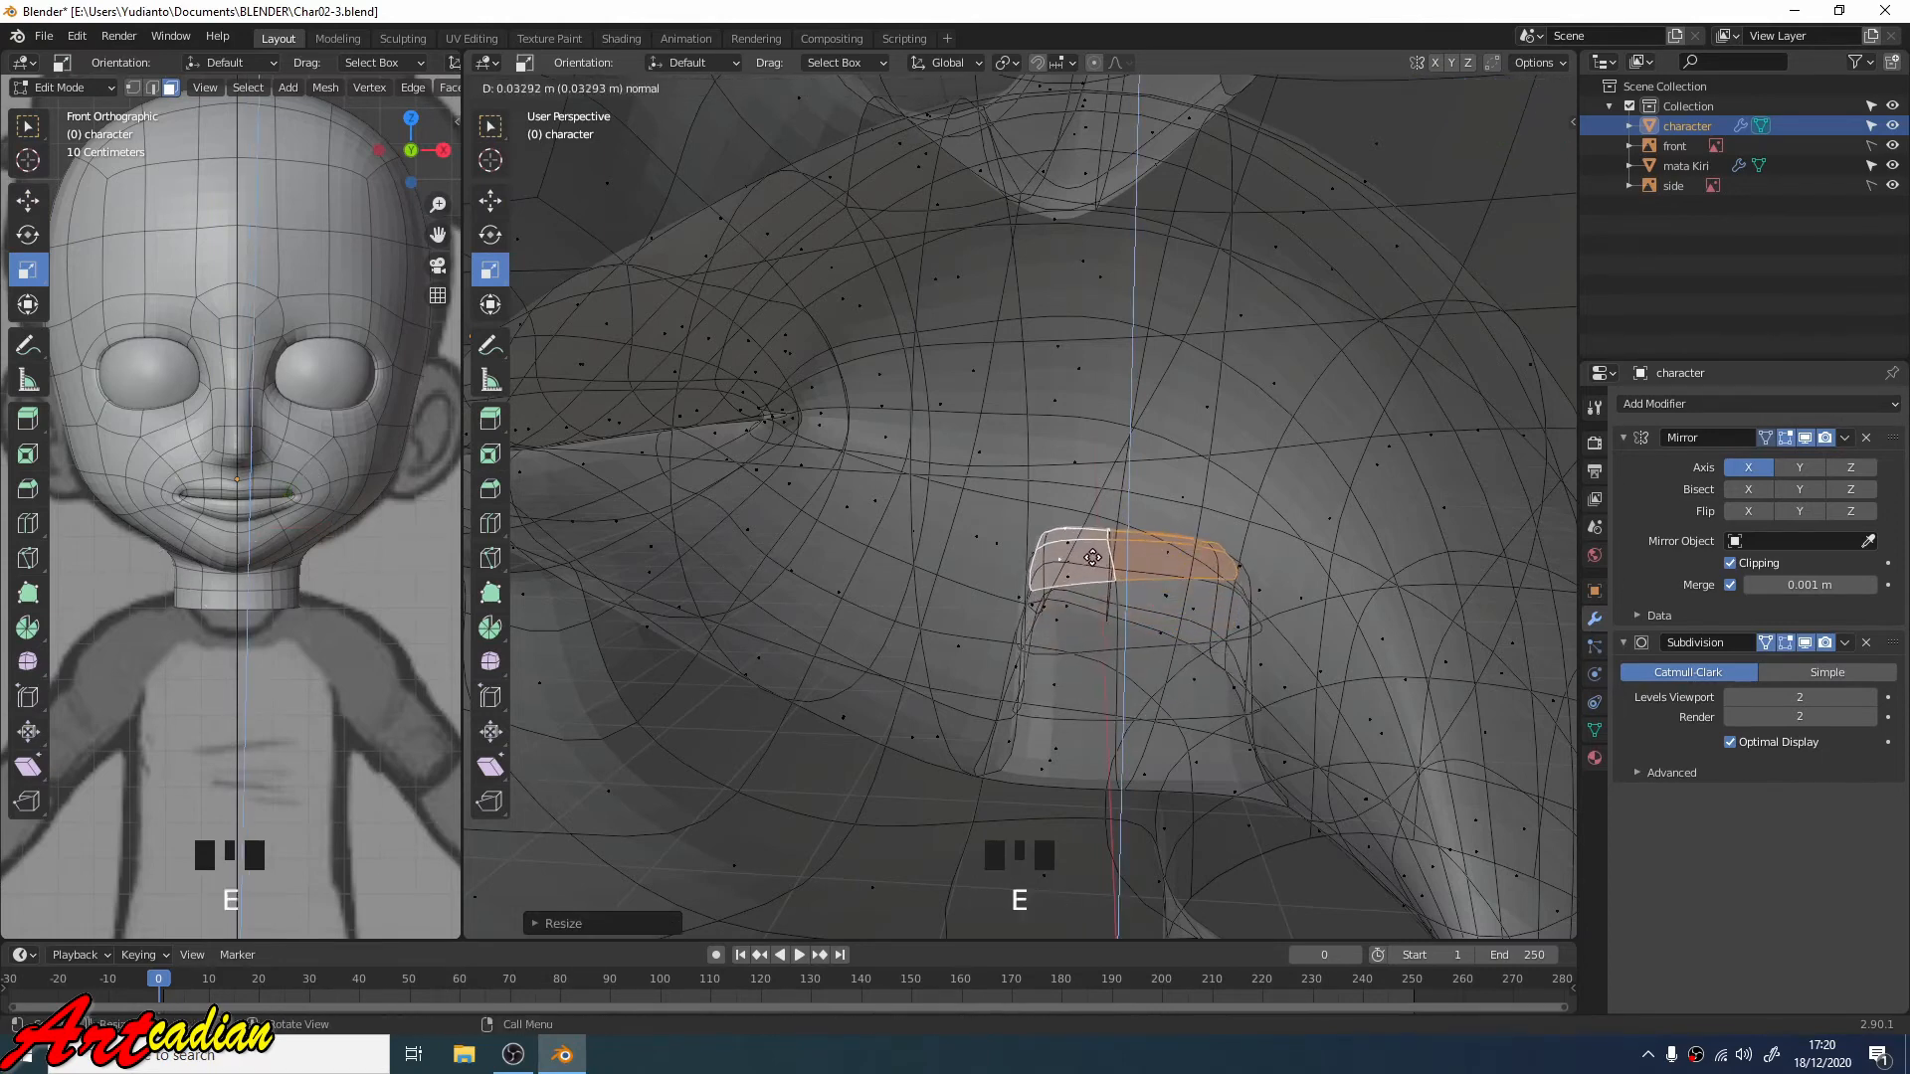
{"action": "left_click", "coordinate": [1092, 558]}
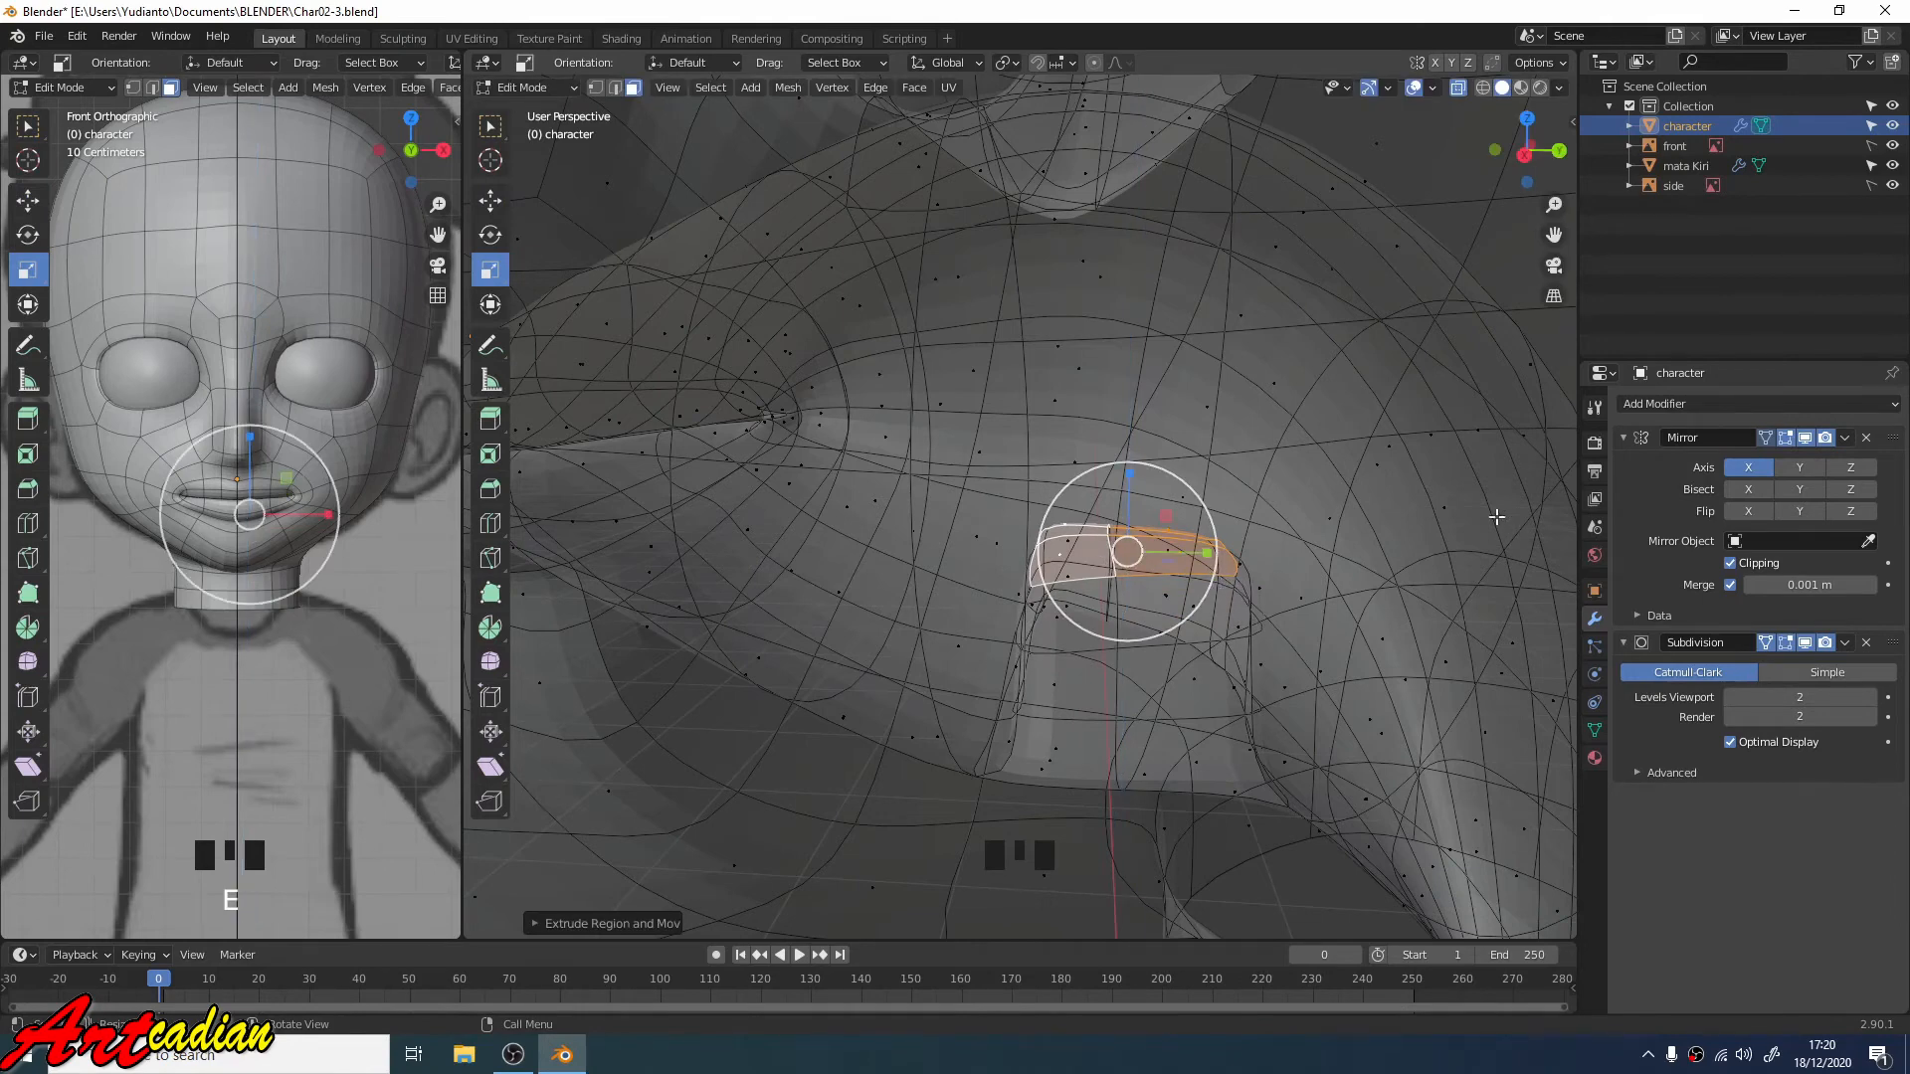
{"action": "key", "text": "r"}
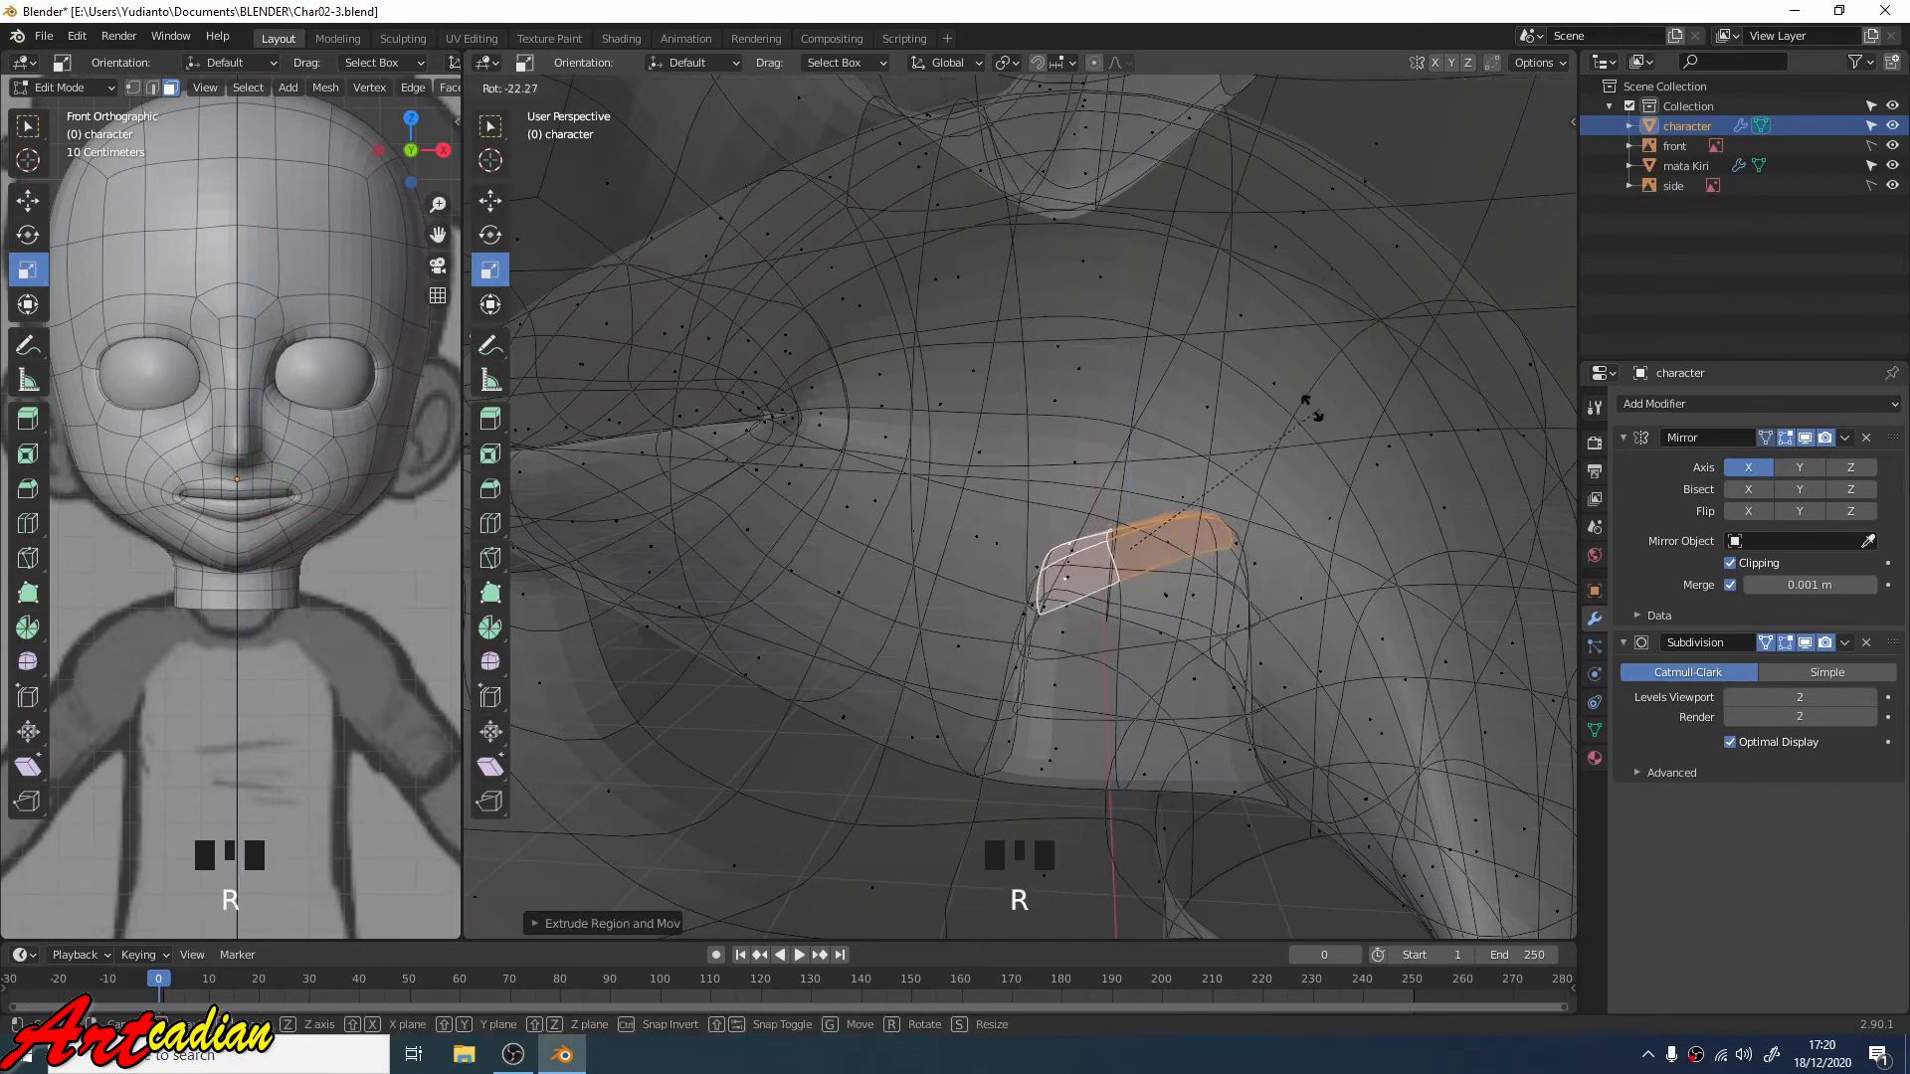
{"action": "left_click", "coordinate": [1272, 402]}
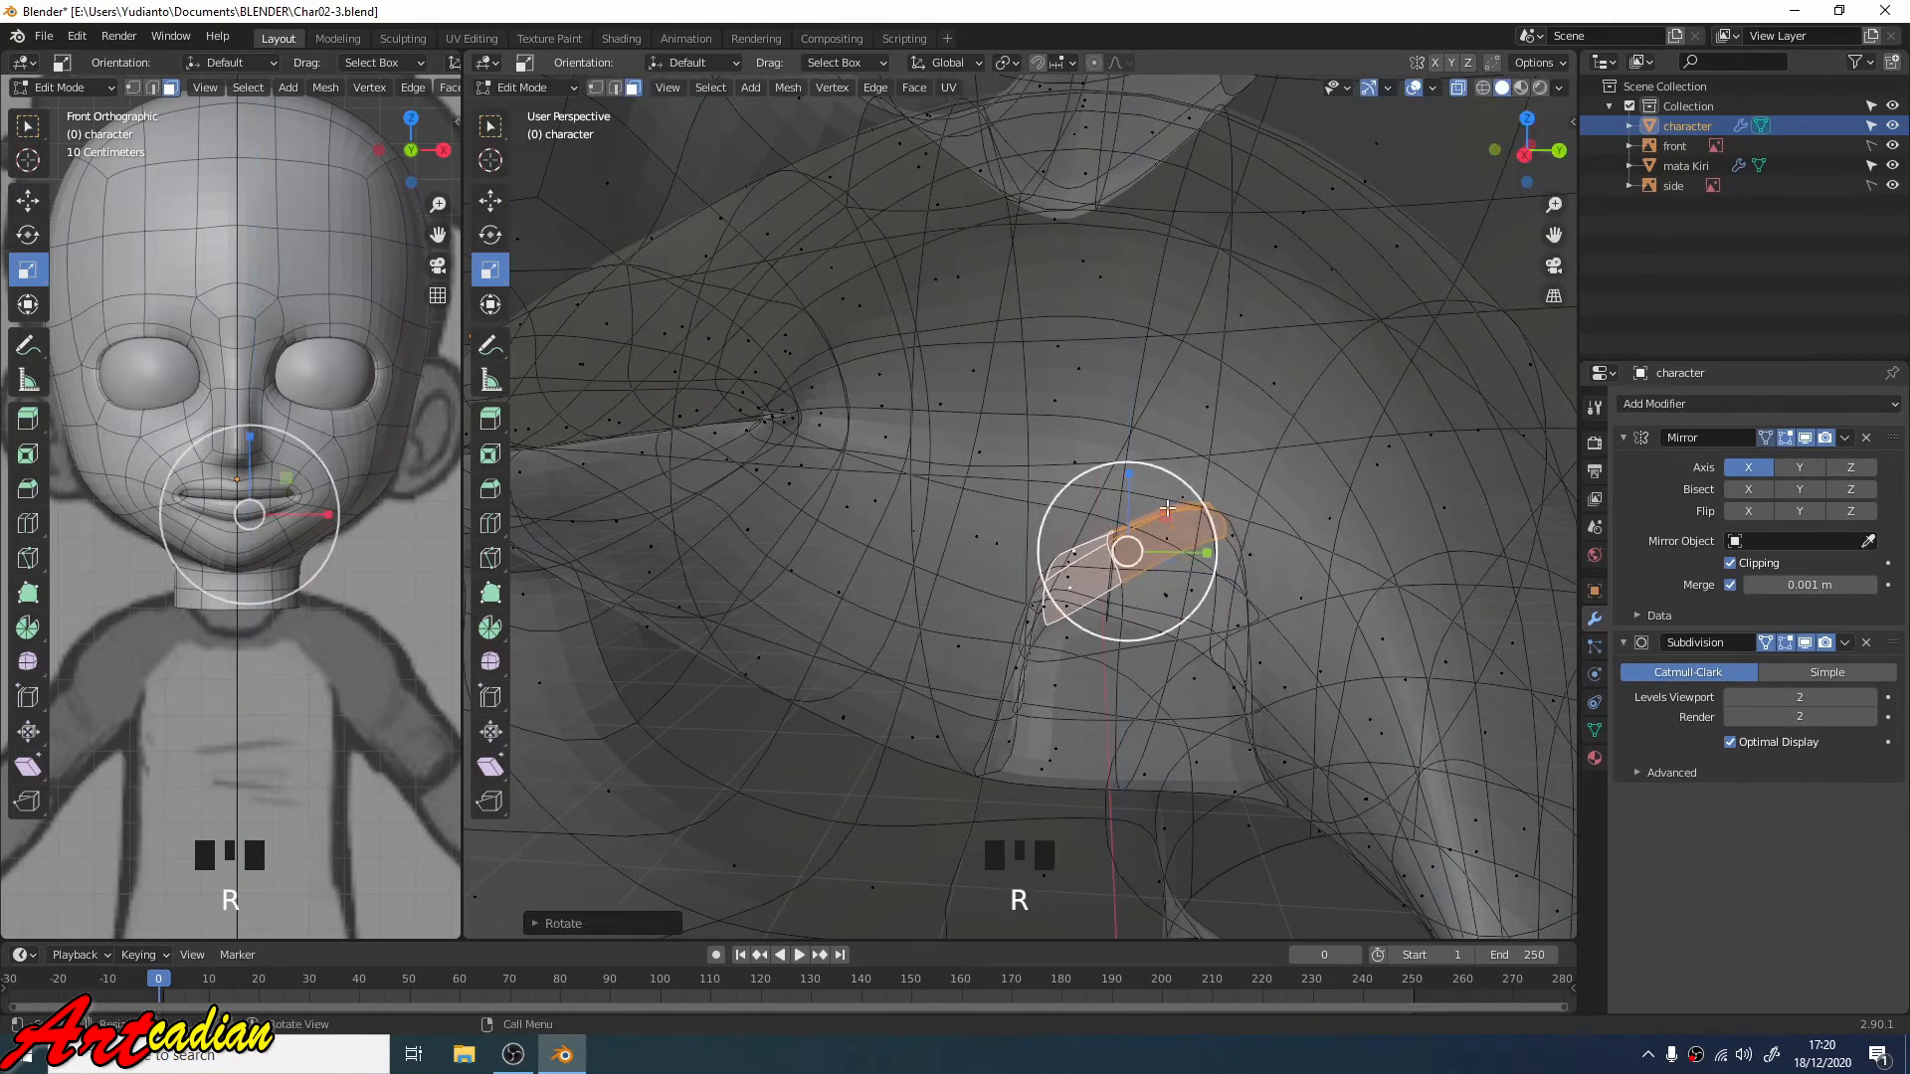
{"action": "left_click", "coordinate": [490, 200]}
{"action": "left_click_drag", "start_coordinate": [1186, 550], "coordinate": [1076, 565]}
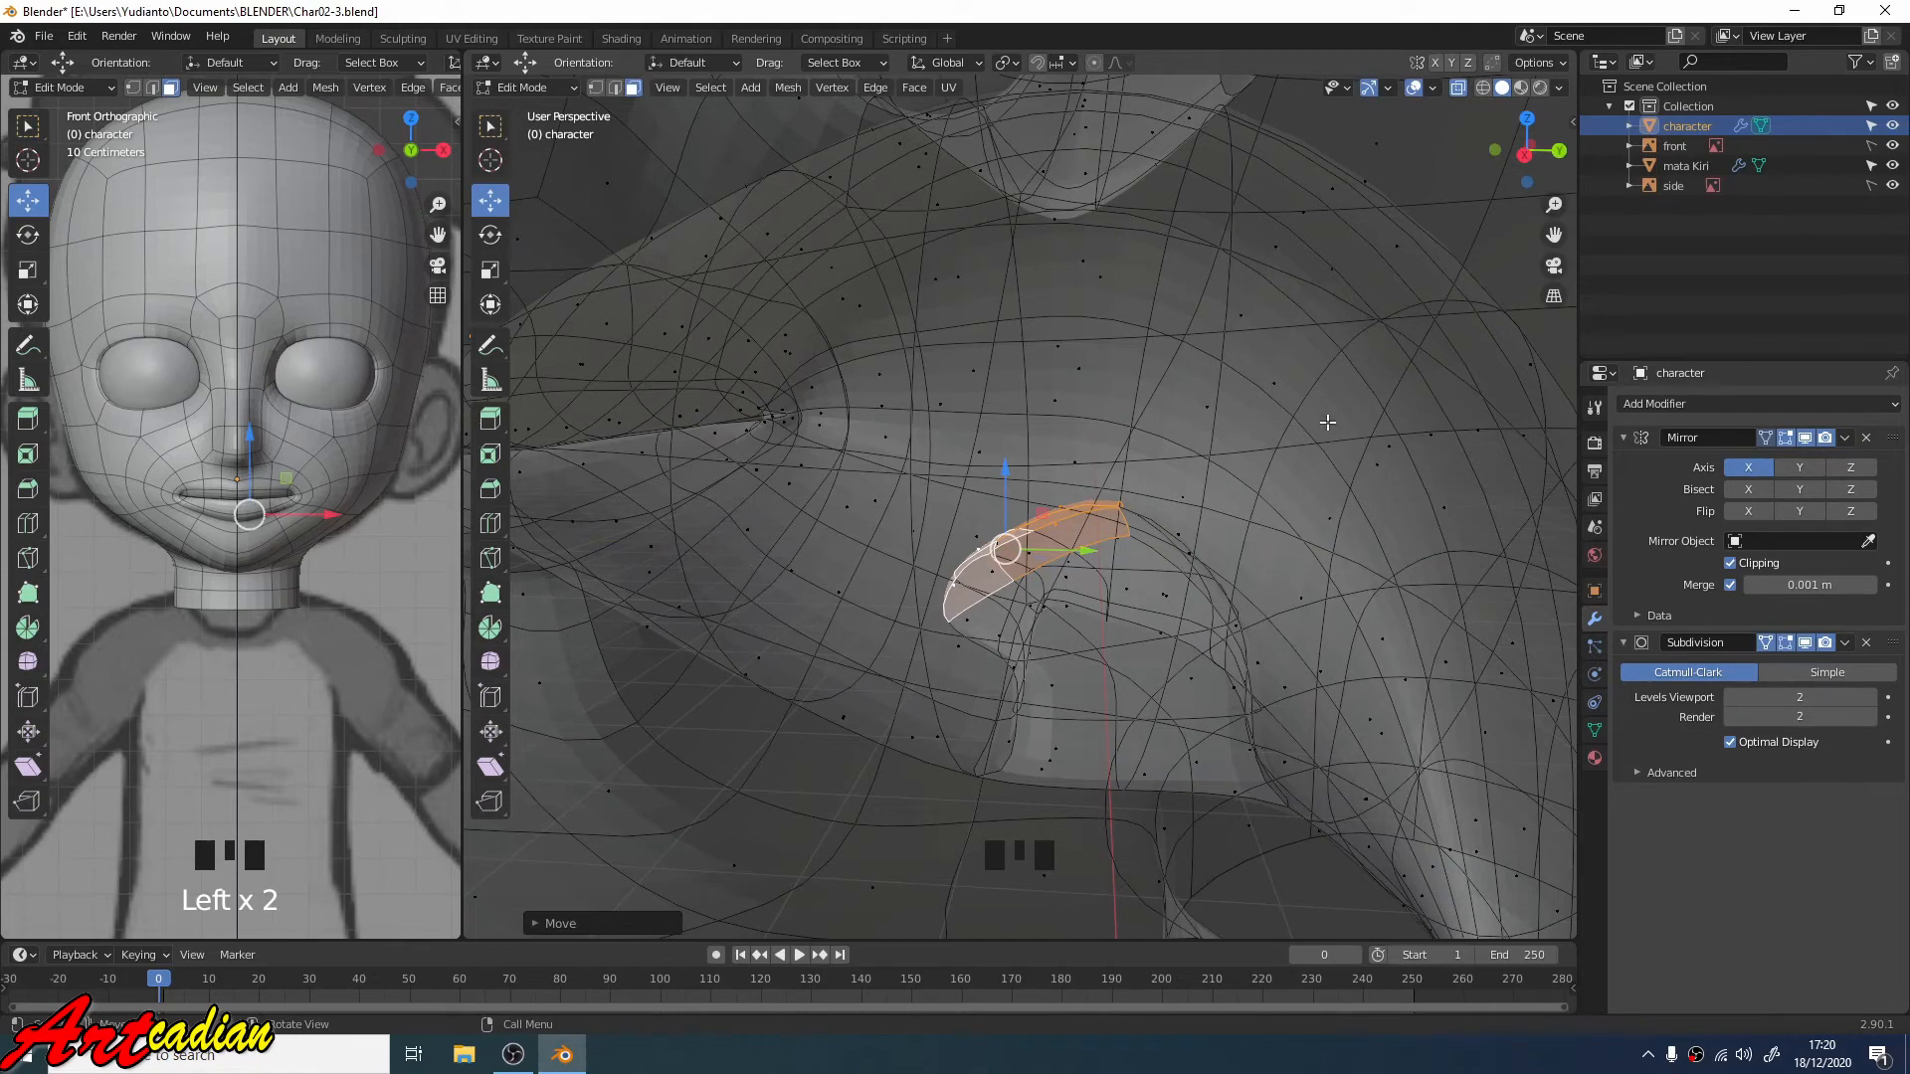
Step: Tilt the tongue's end faces slightly further and extrude them up and forward toward the lips
{"action": "key", "text": "r"}
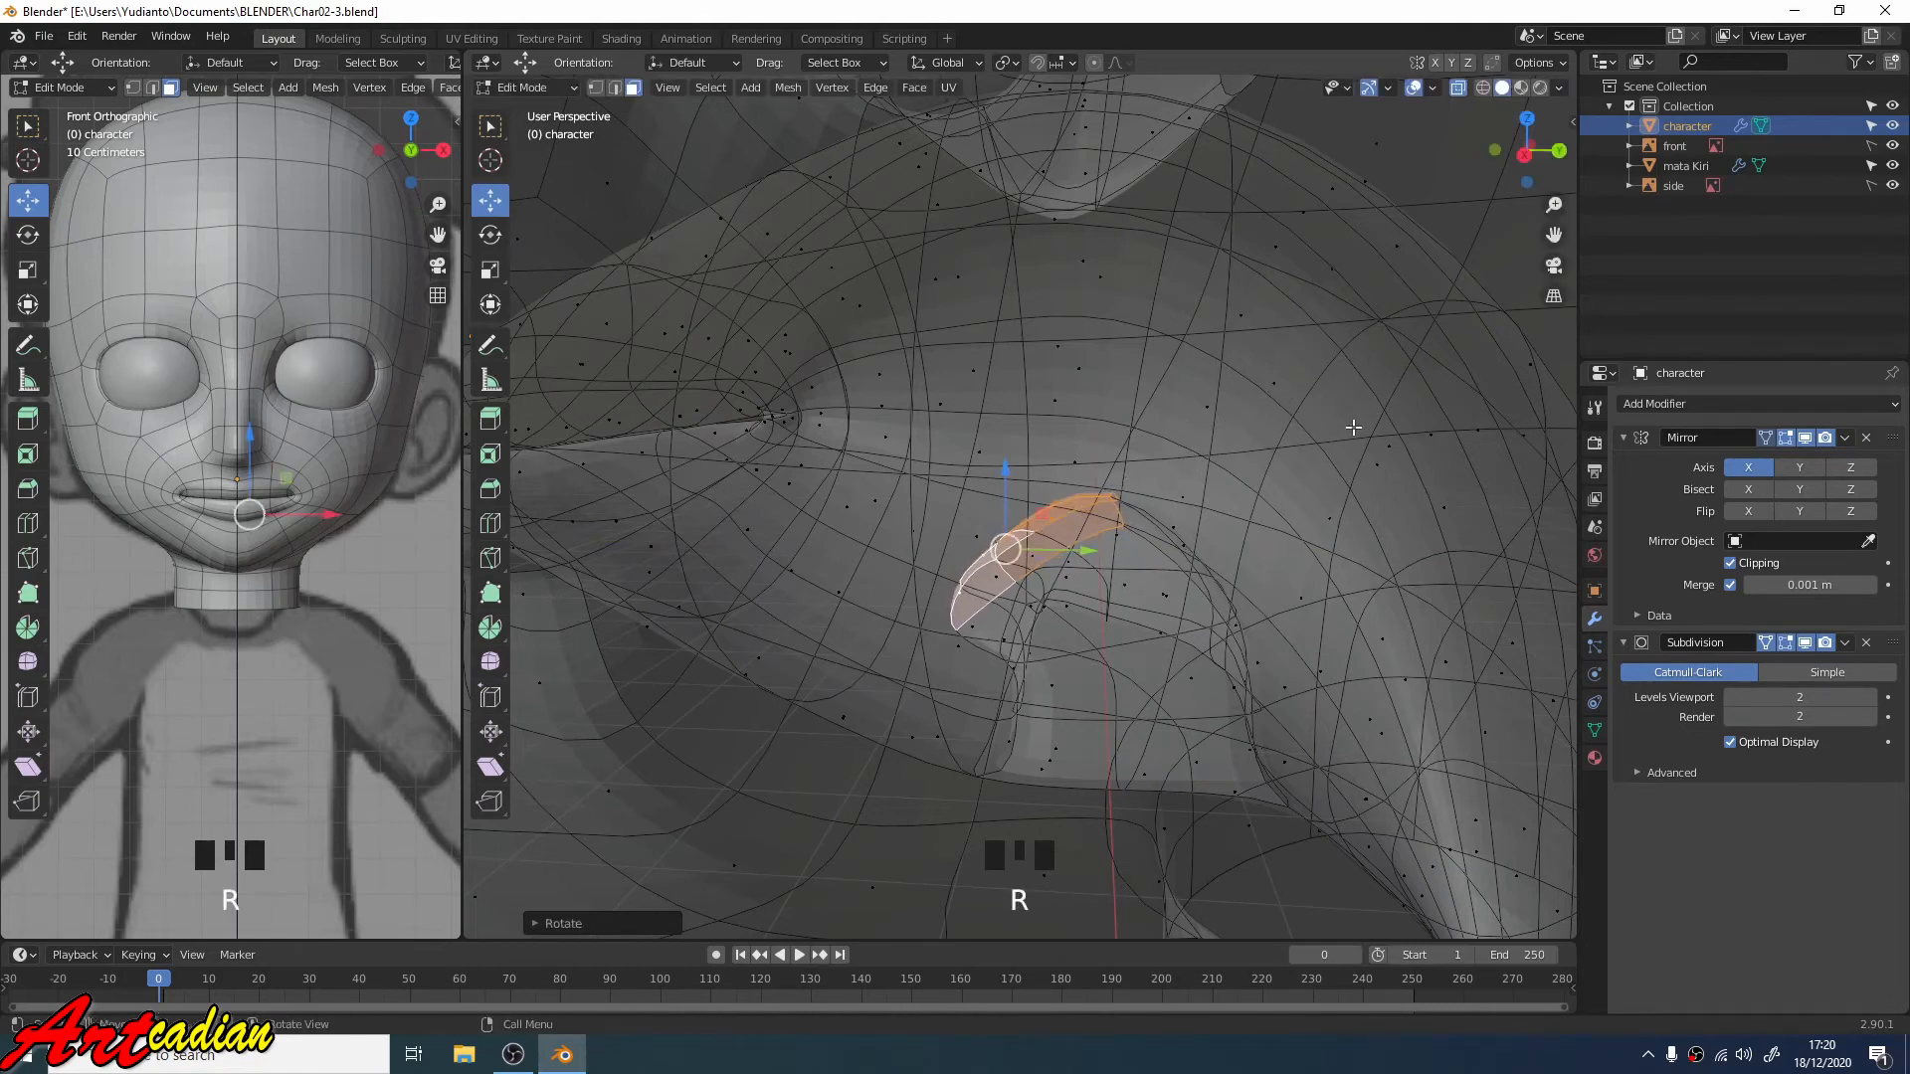
{"action": "key", "text": "e"}
{"action": "left_click", "coordinate": [1187, 421]}
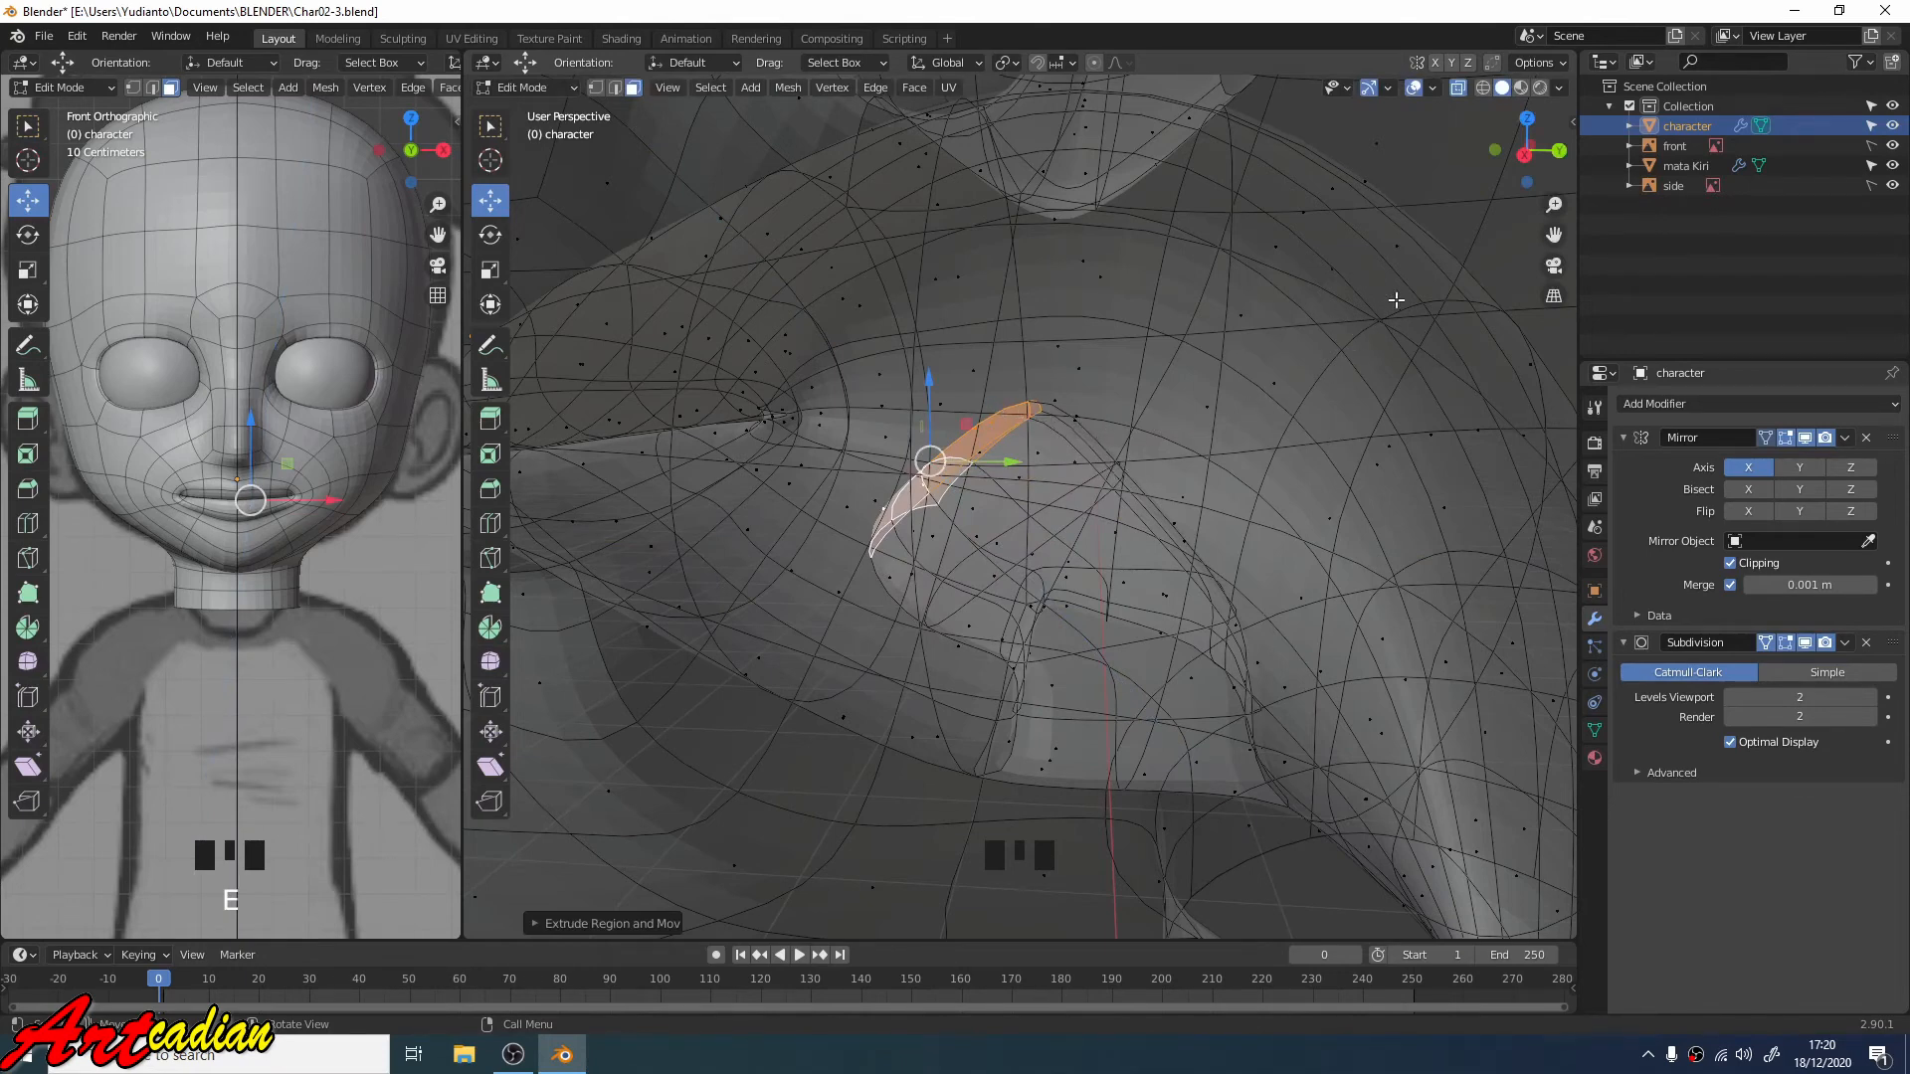
Step: Shape the tongue's new end section by rotating it, shifting it forward along Y and flattening it along Z
{"action": "key", "text": "r"}
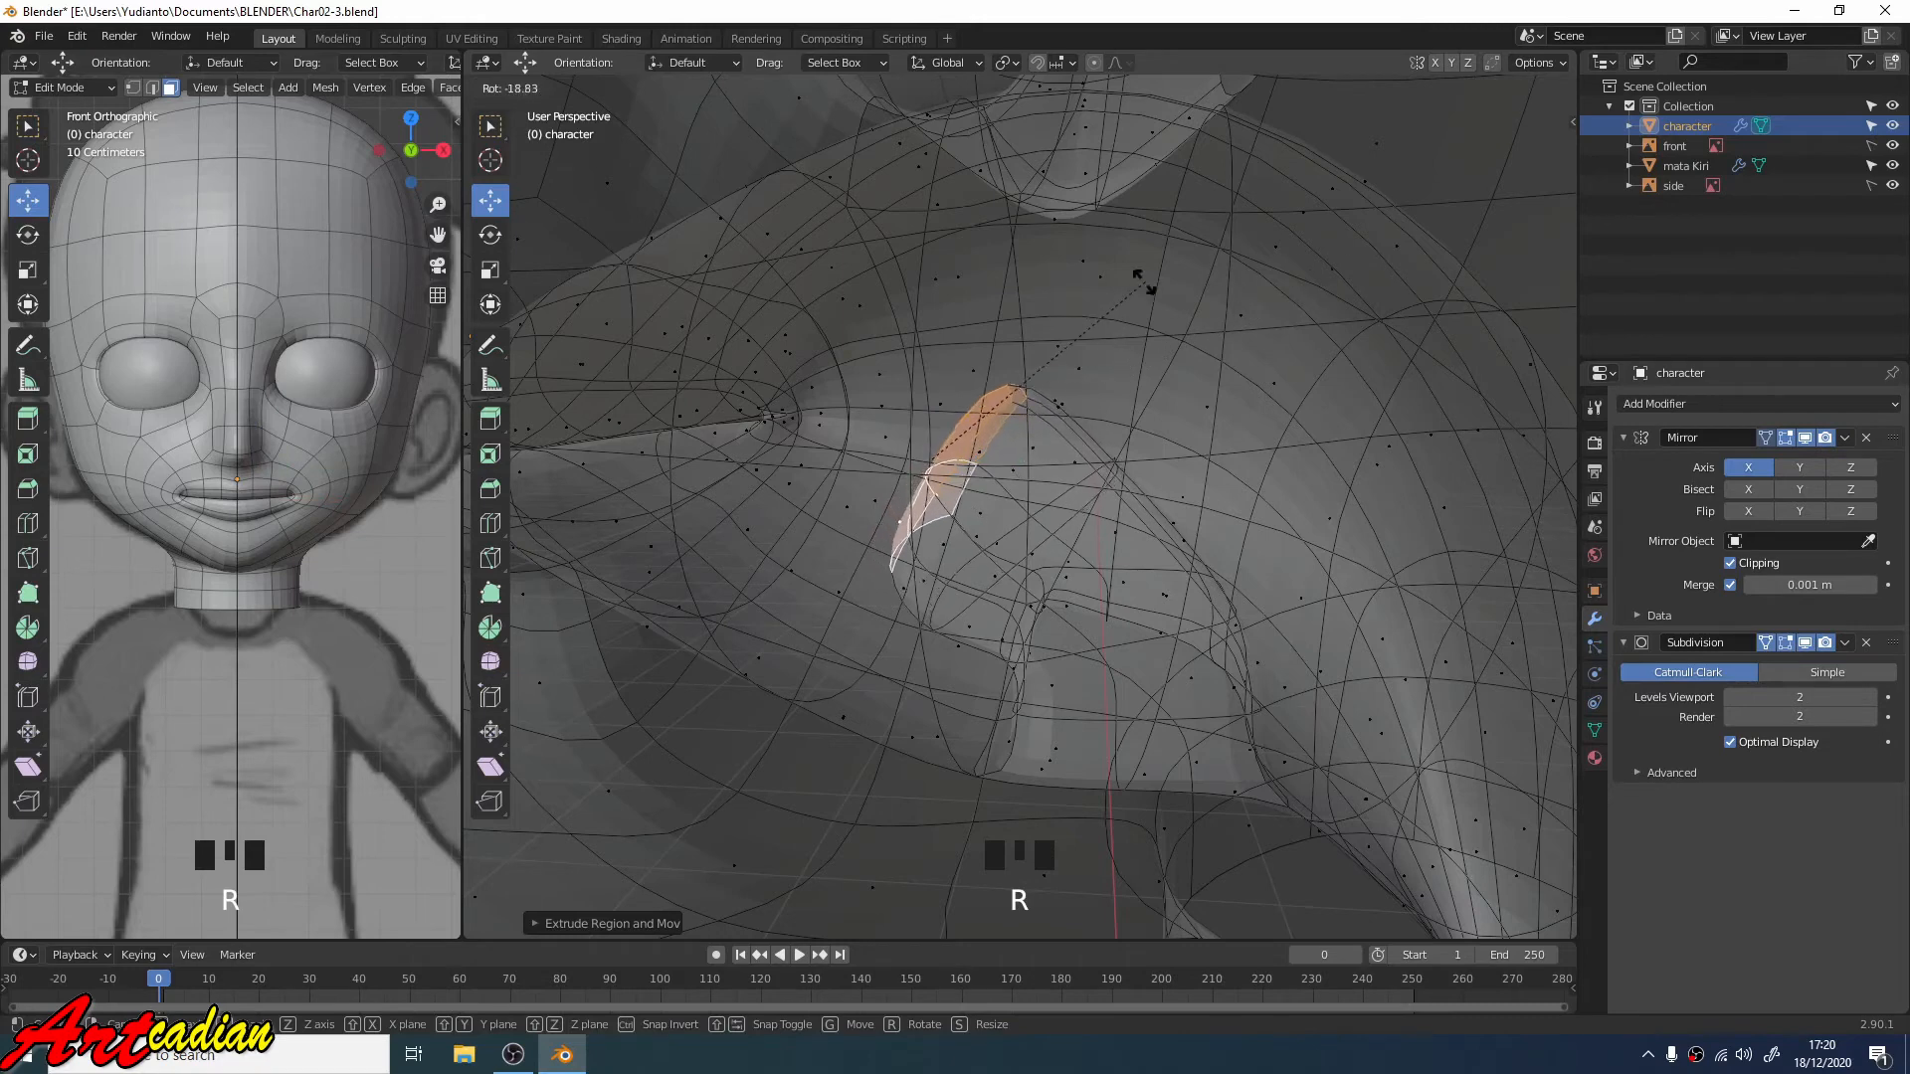
{"action": "left_click", "coordinate": [1102, 292]}
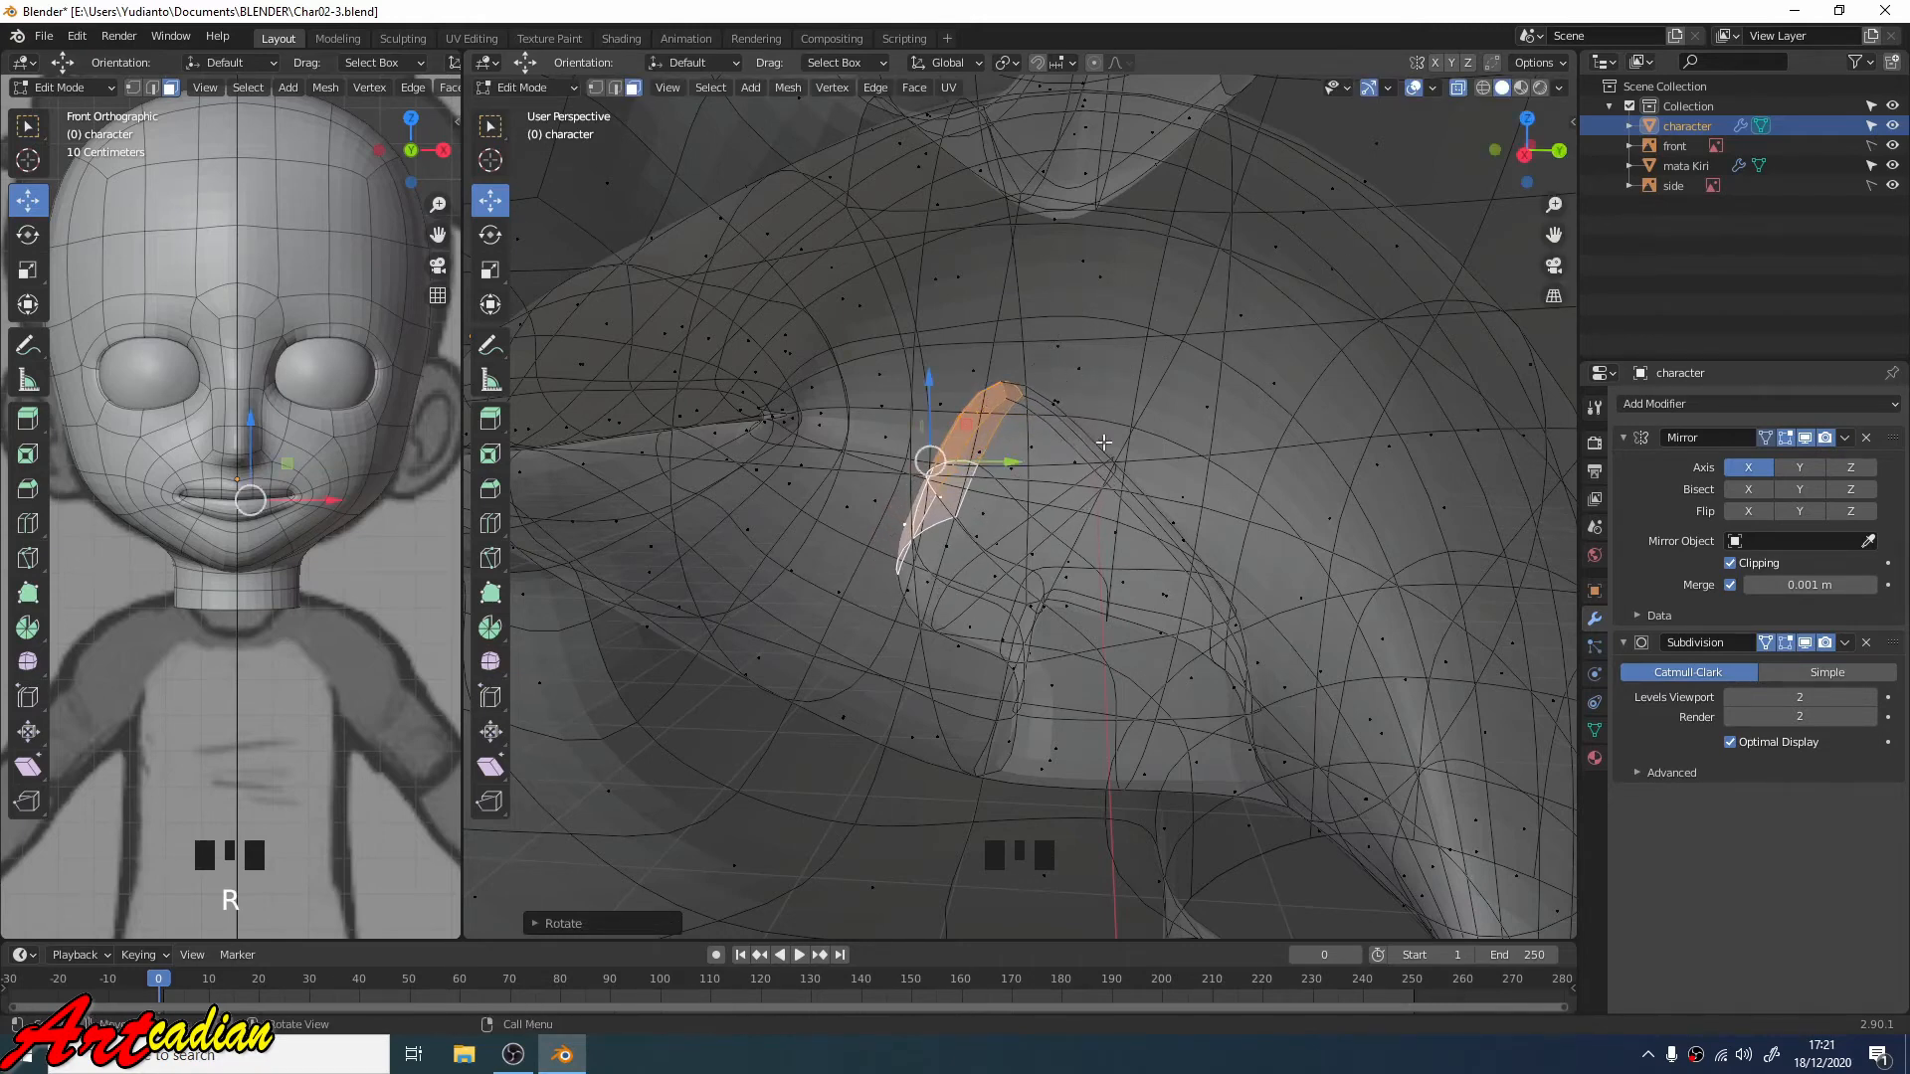
{"action": "left_click_drag", "start_coordinate": [1011, 470], "coordinate": [969, 470]}
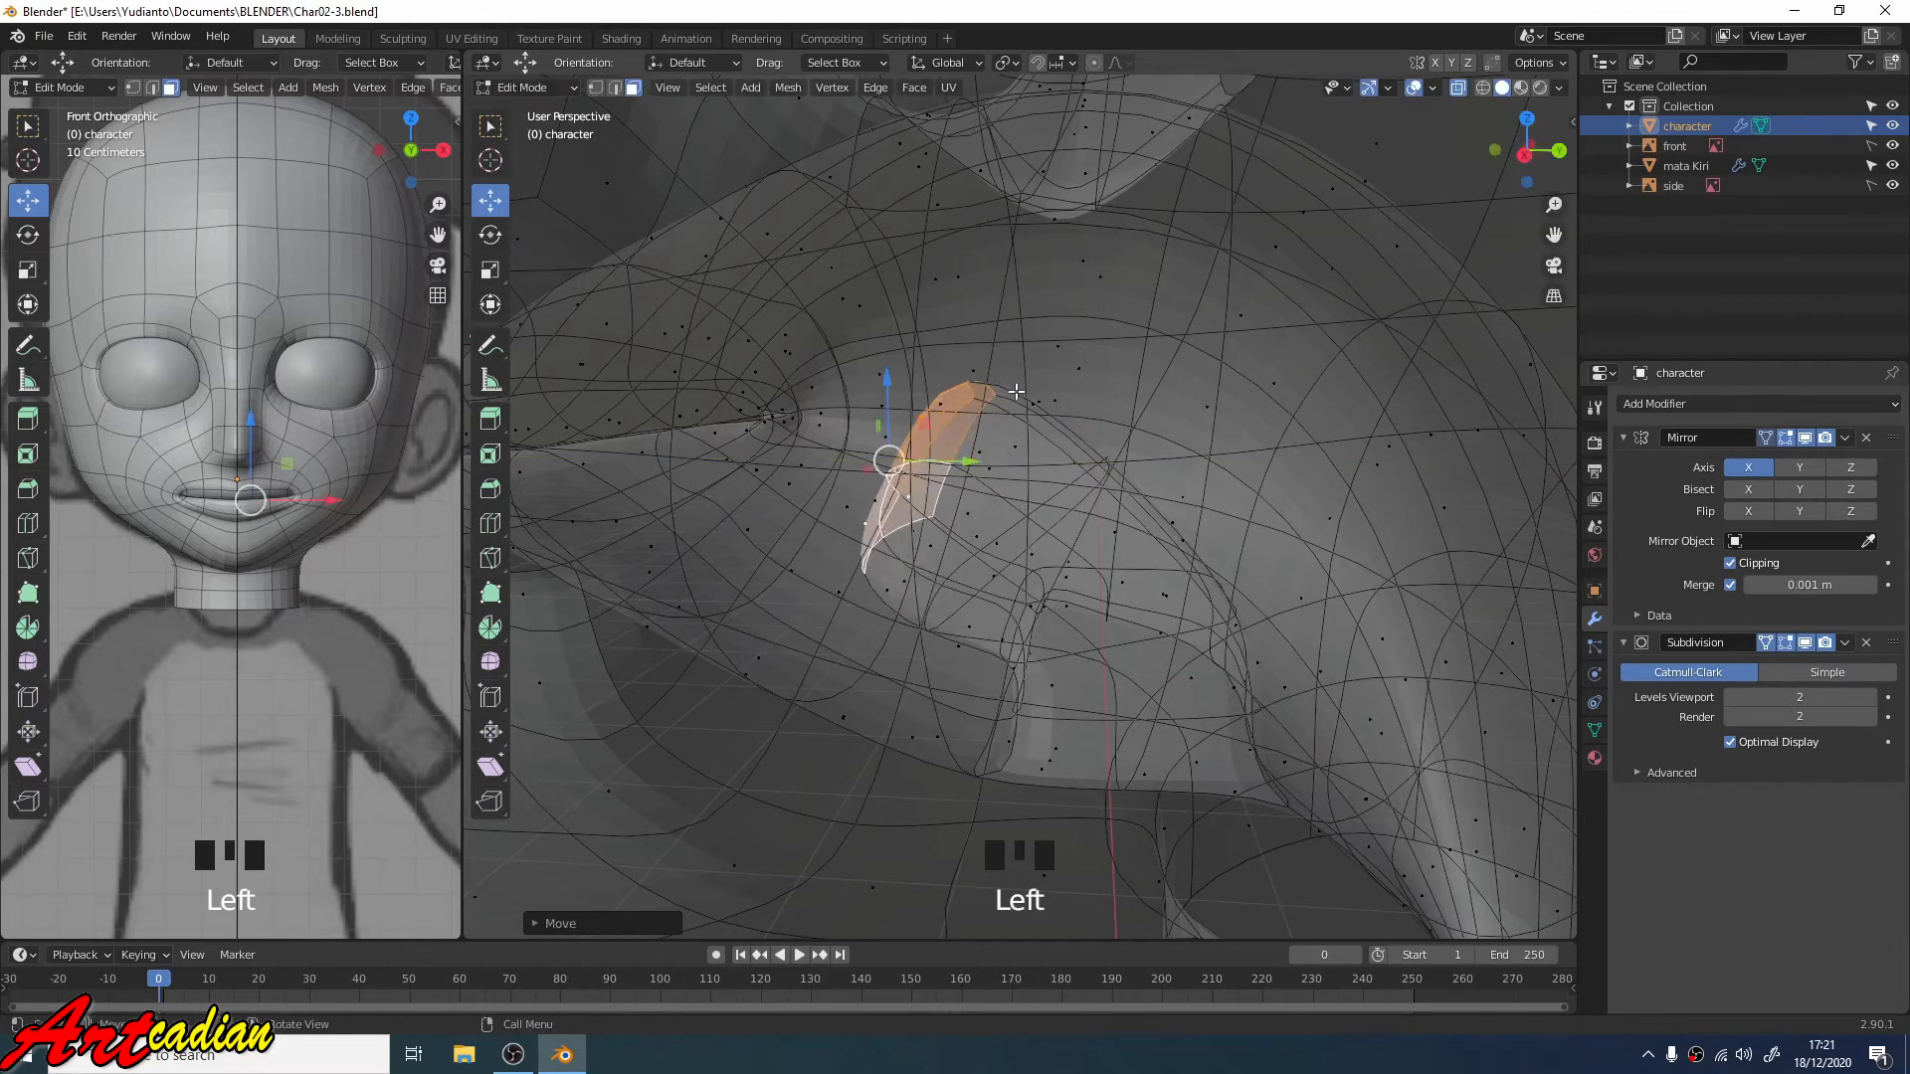
{"action": "left_click", "coordinate": [491, 270]}
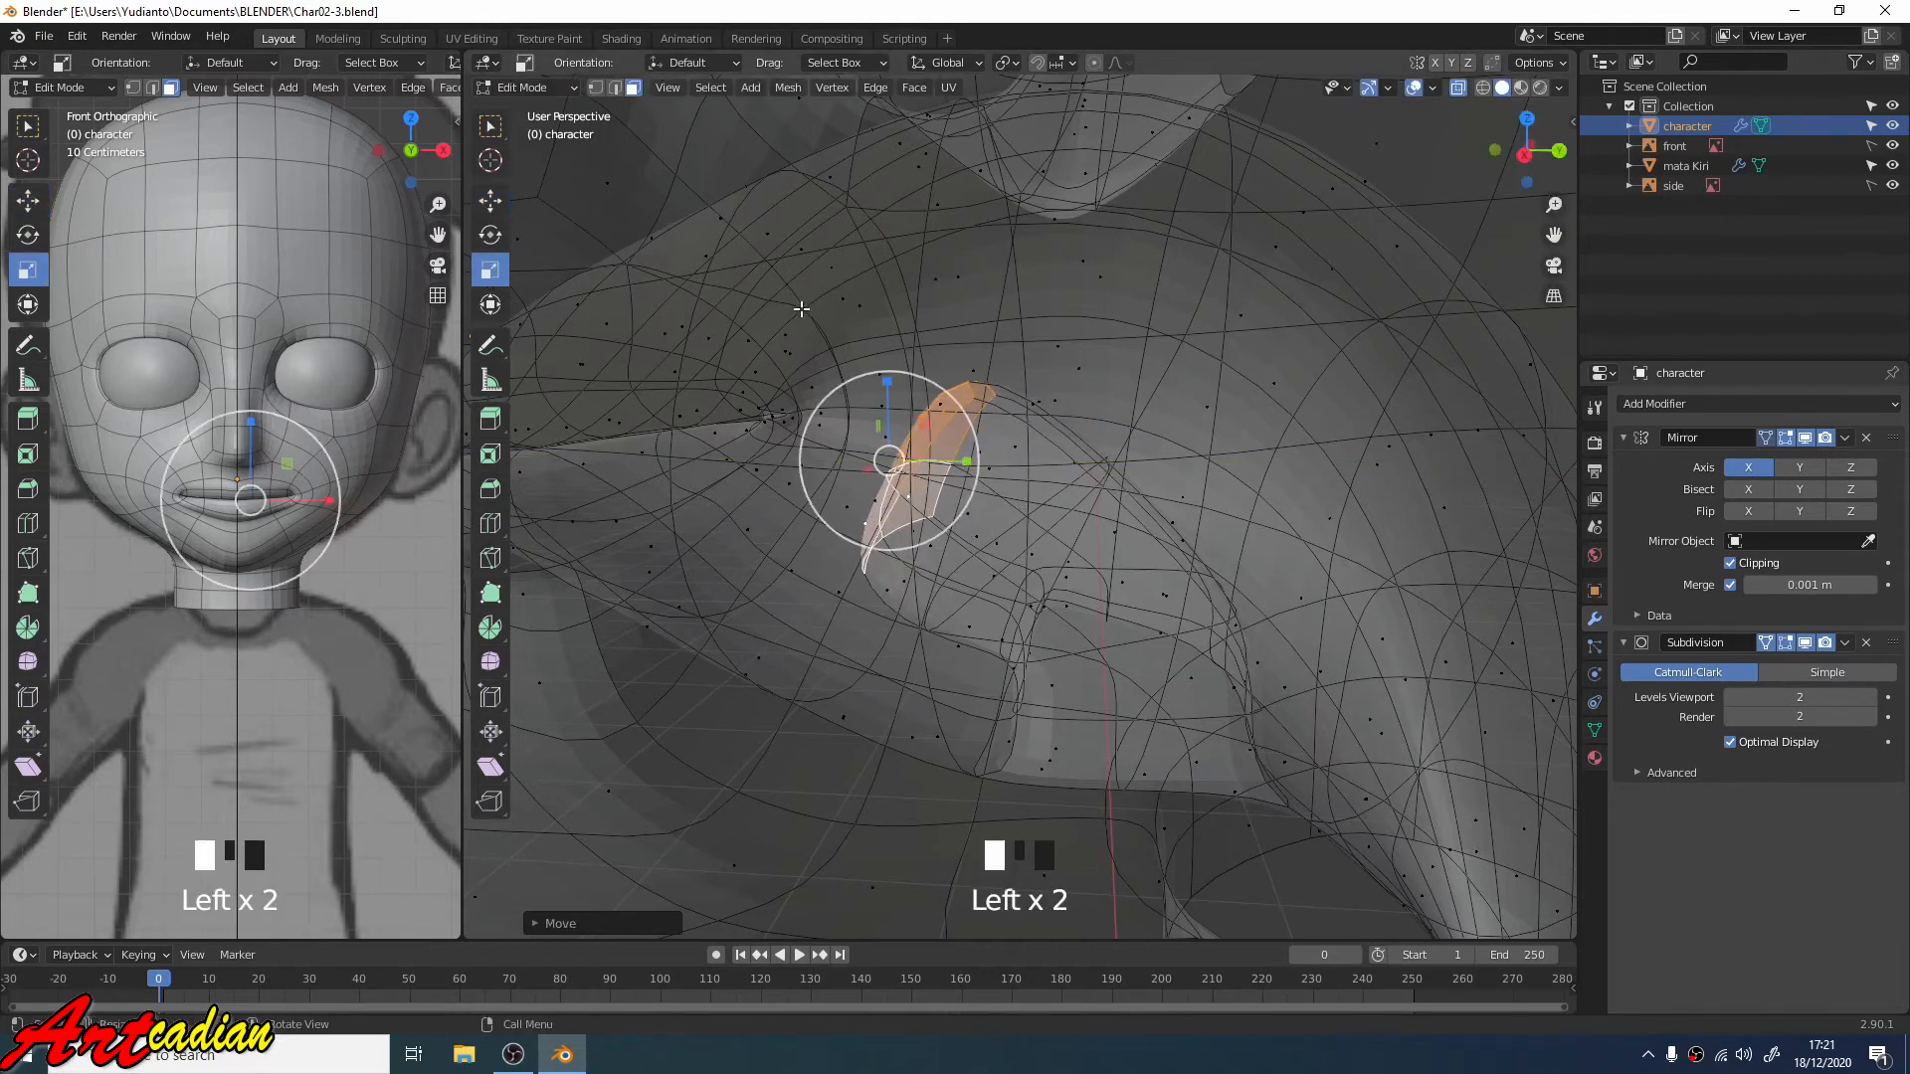
{"action": "left_click_drag", "start_coordinate": [886, 379], "coordinate": [892, 428]}
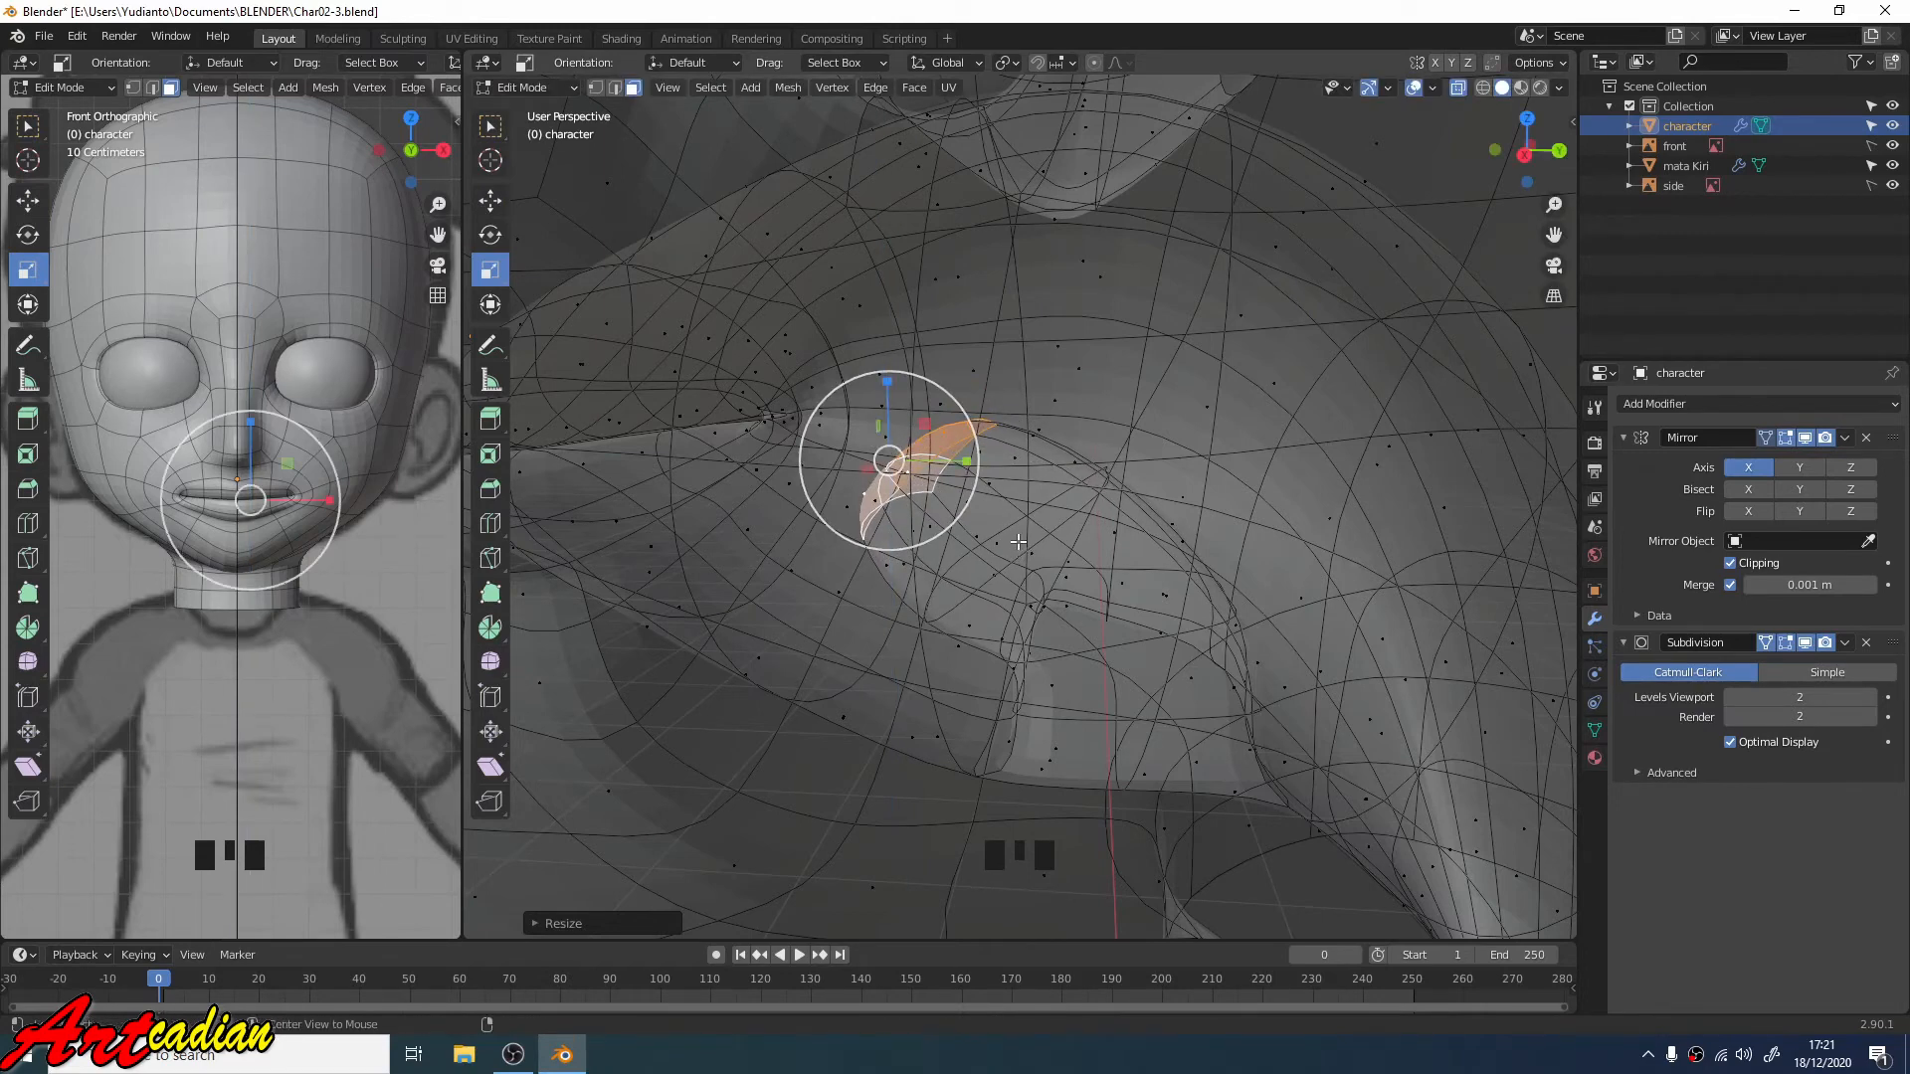
Step: Select the edge loop behind the tongue's tip, flatten it along the Z axis and rotate it
{"action": "left_click", "coordinate": [1020, 551], "text": "alt"}
{"action": "left_click", "coordinate": [1028, 546]}
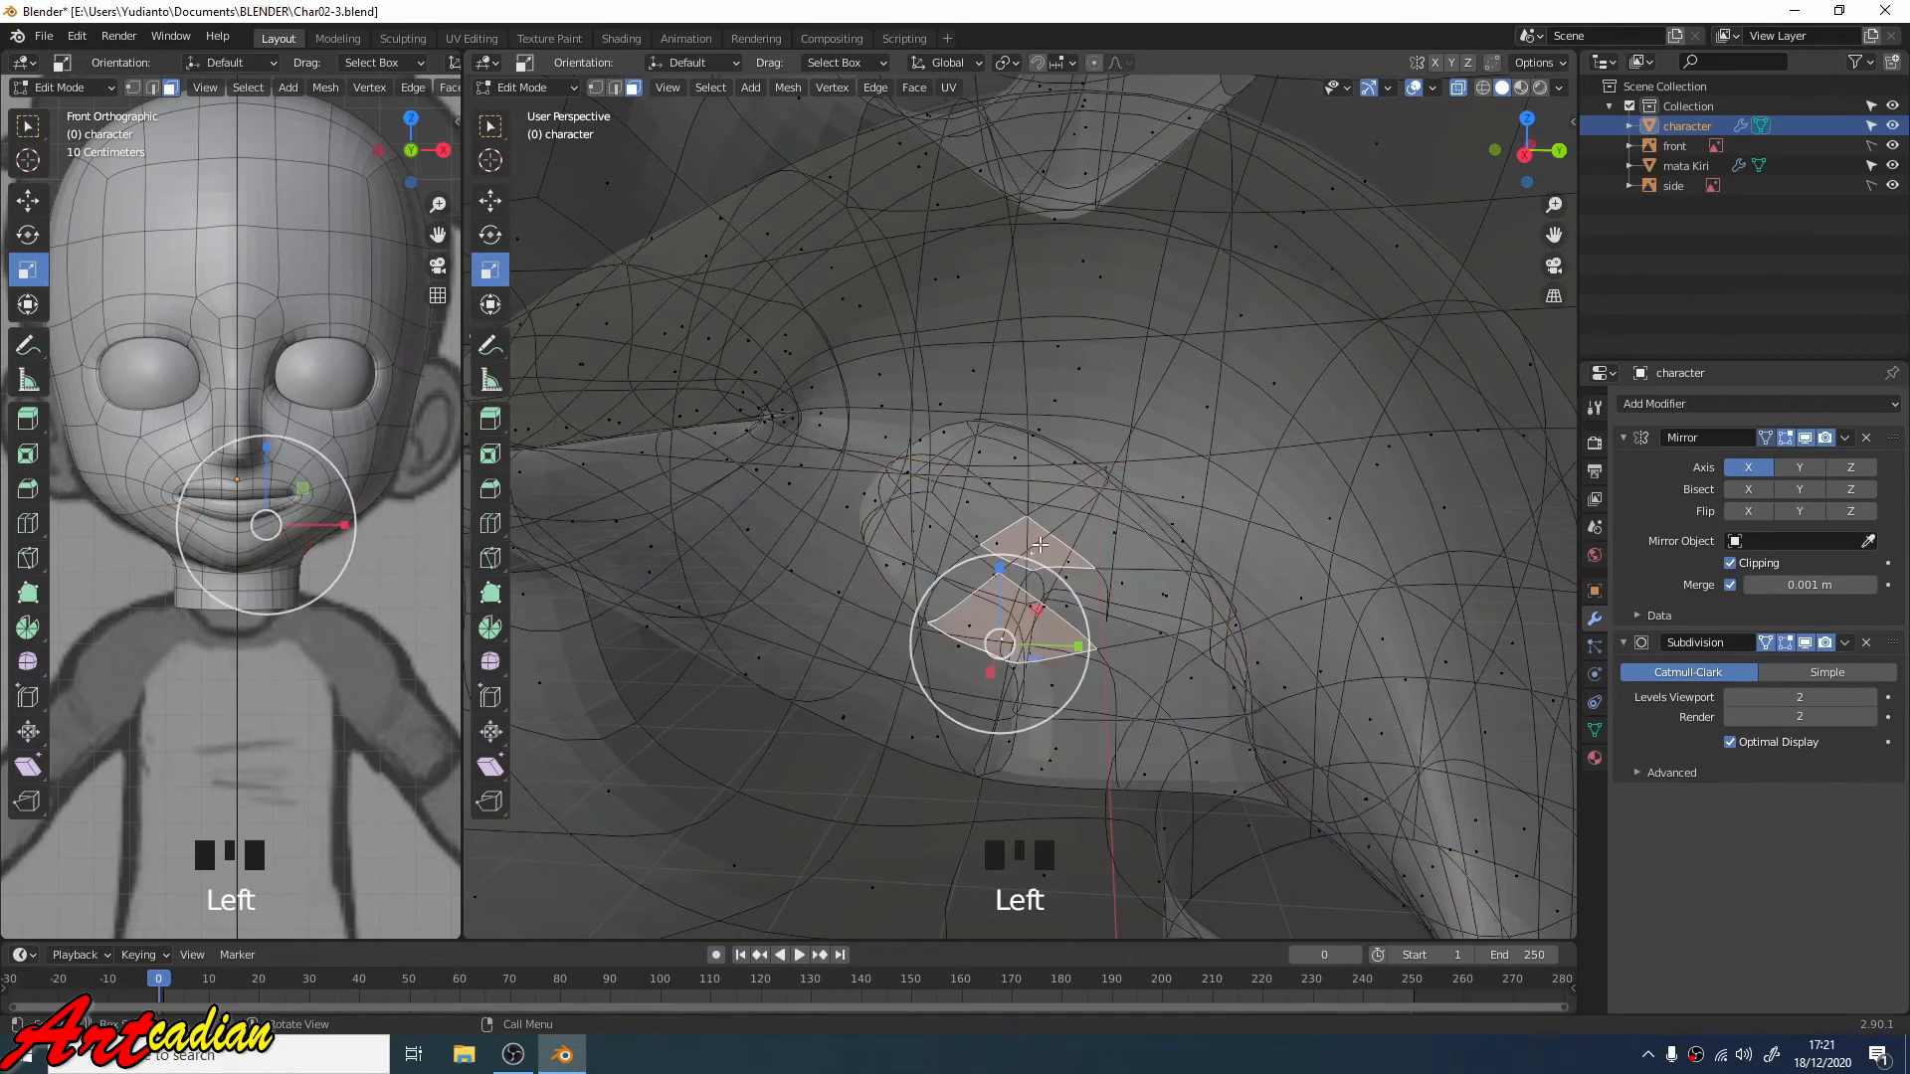
{"action": "left_click", "coordinate": [614, 88]}
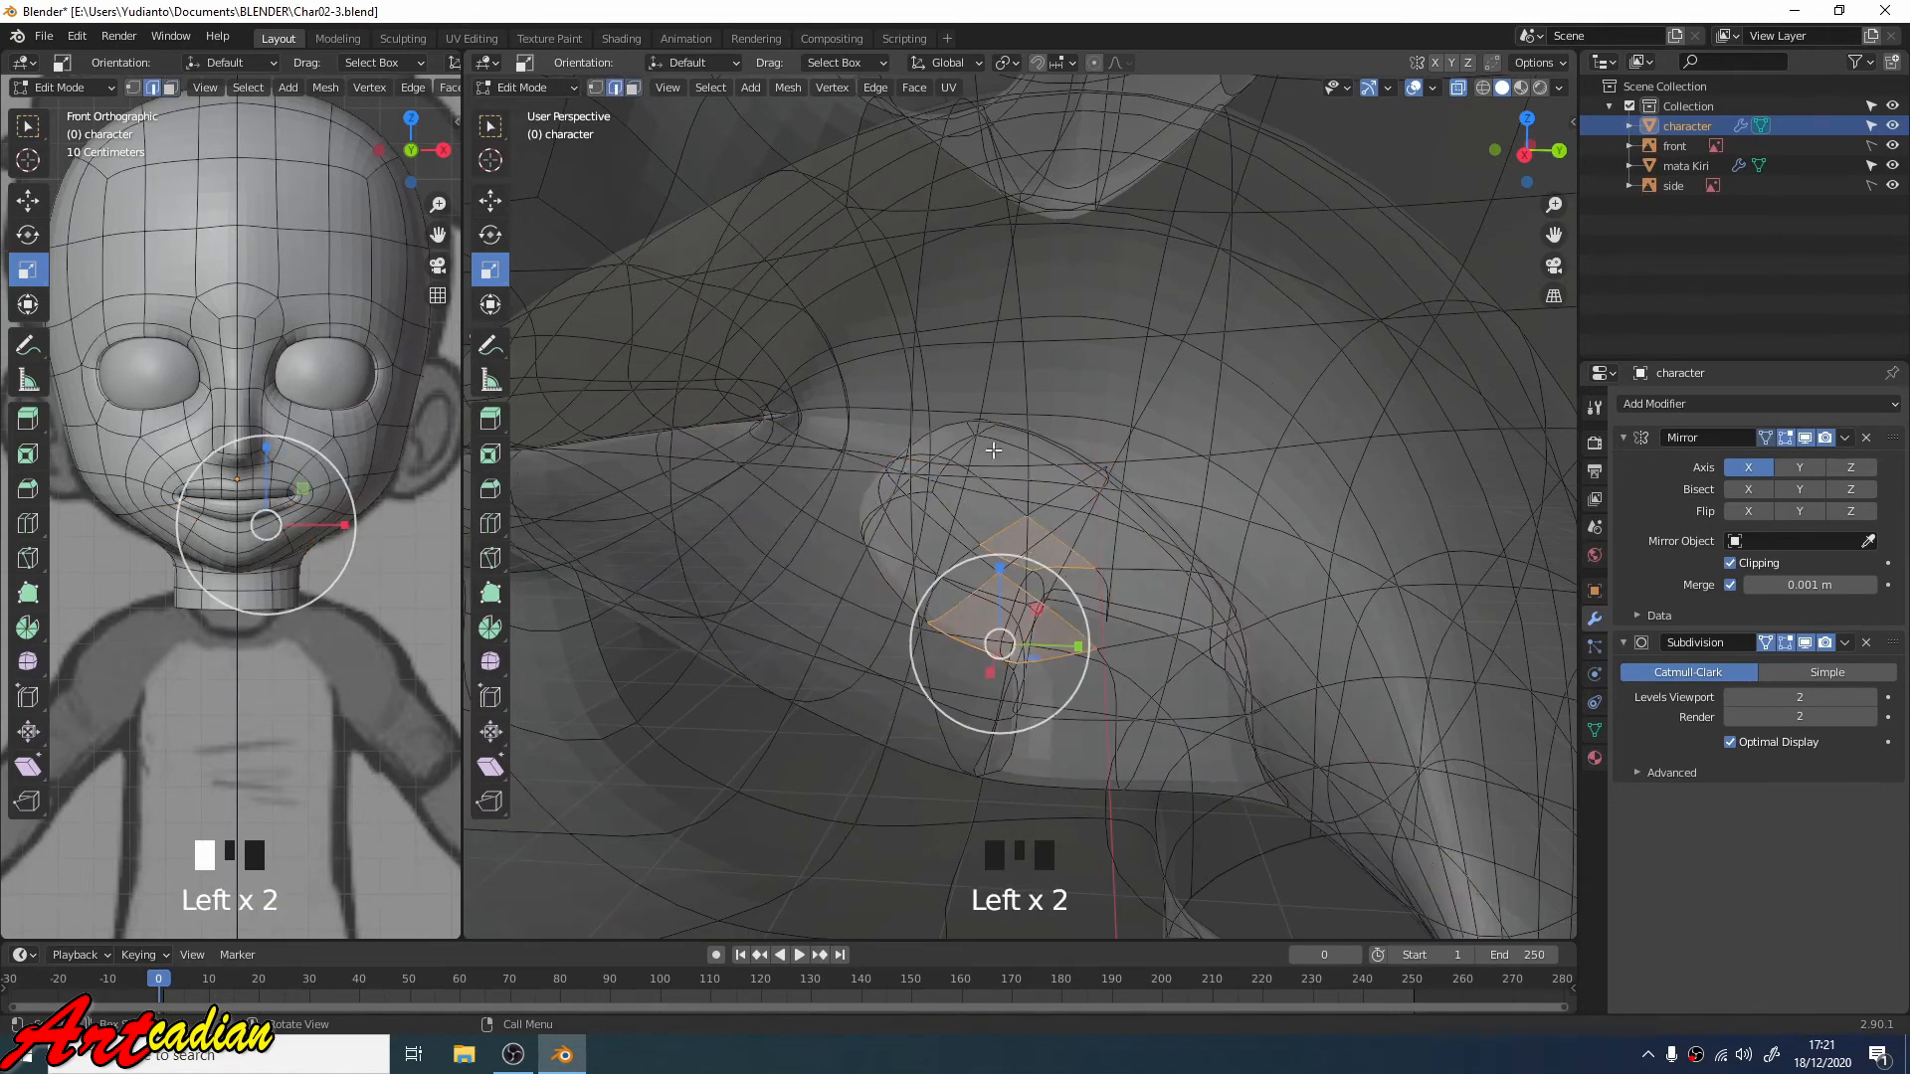
{"action": "left_click", "coordinate": [1065, 524], "text": "alt"}
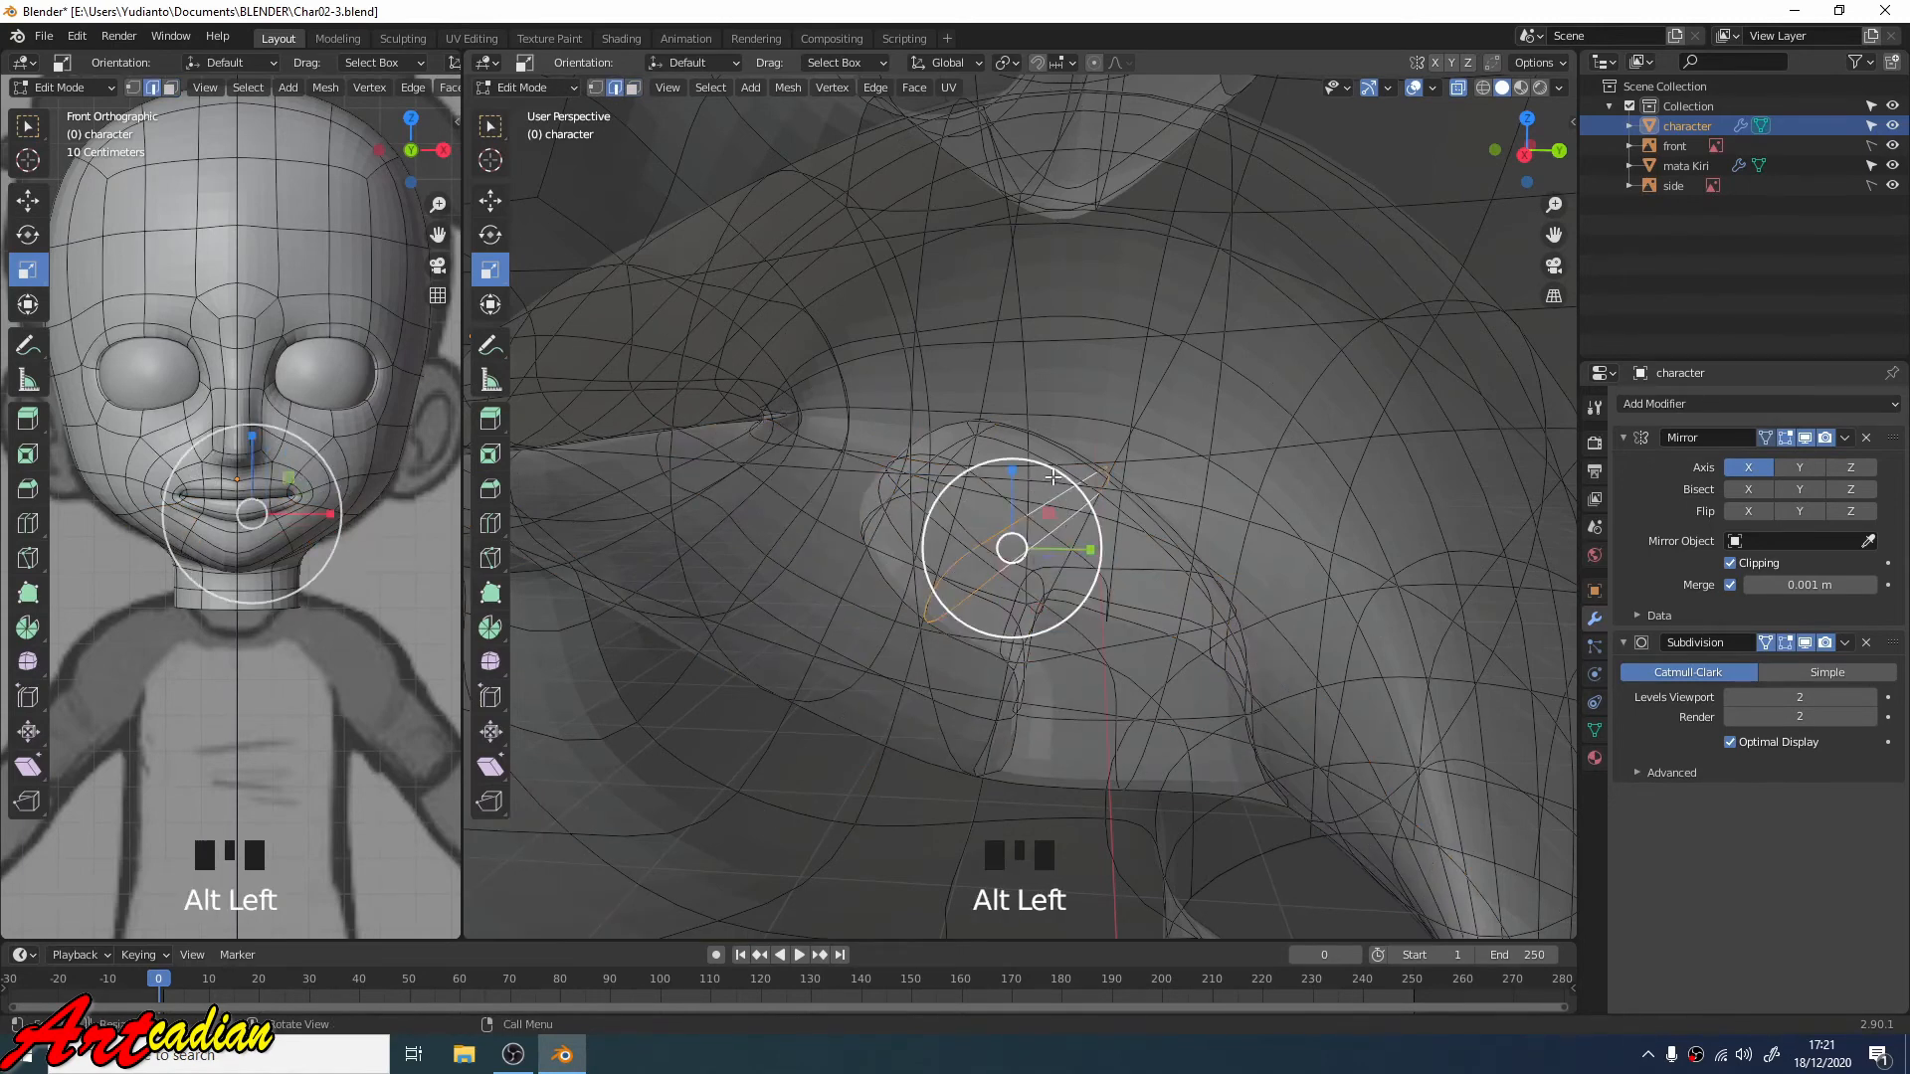
{"action": "left_click_drag", "start_coordinate": [1022, 470], "coordinate": [1013, 535]}
{"action": "key", "text": "r"}
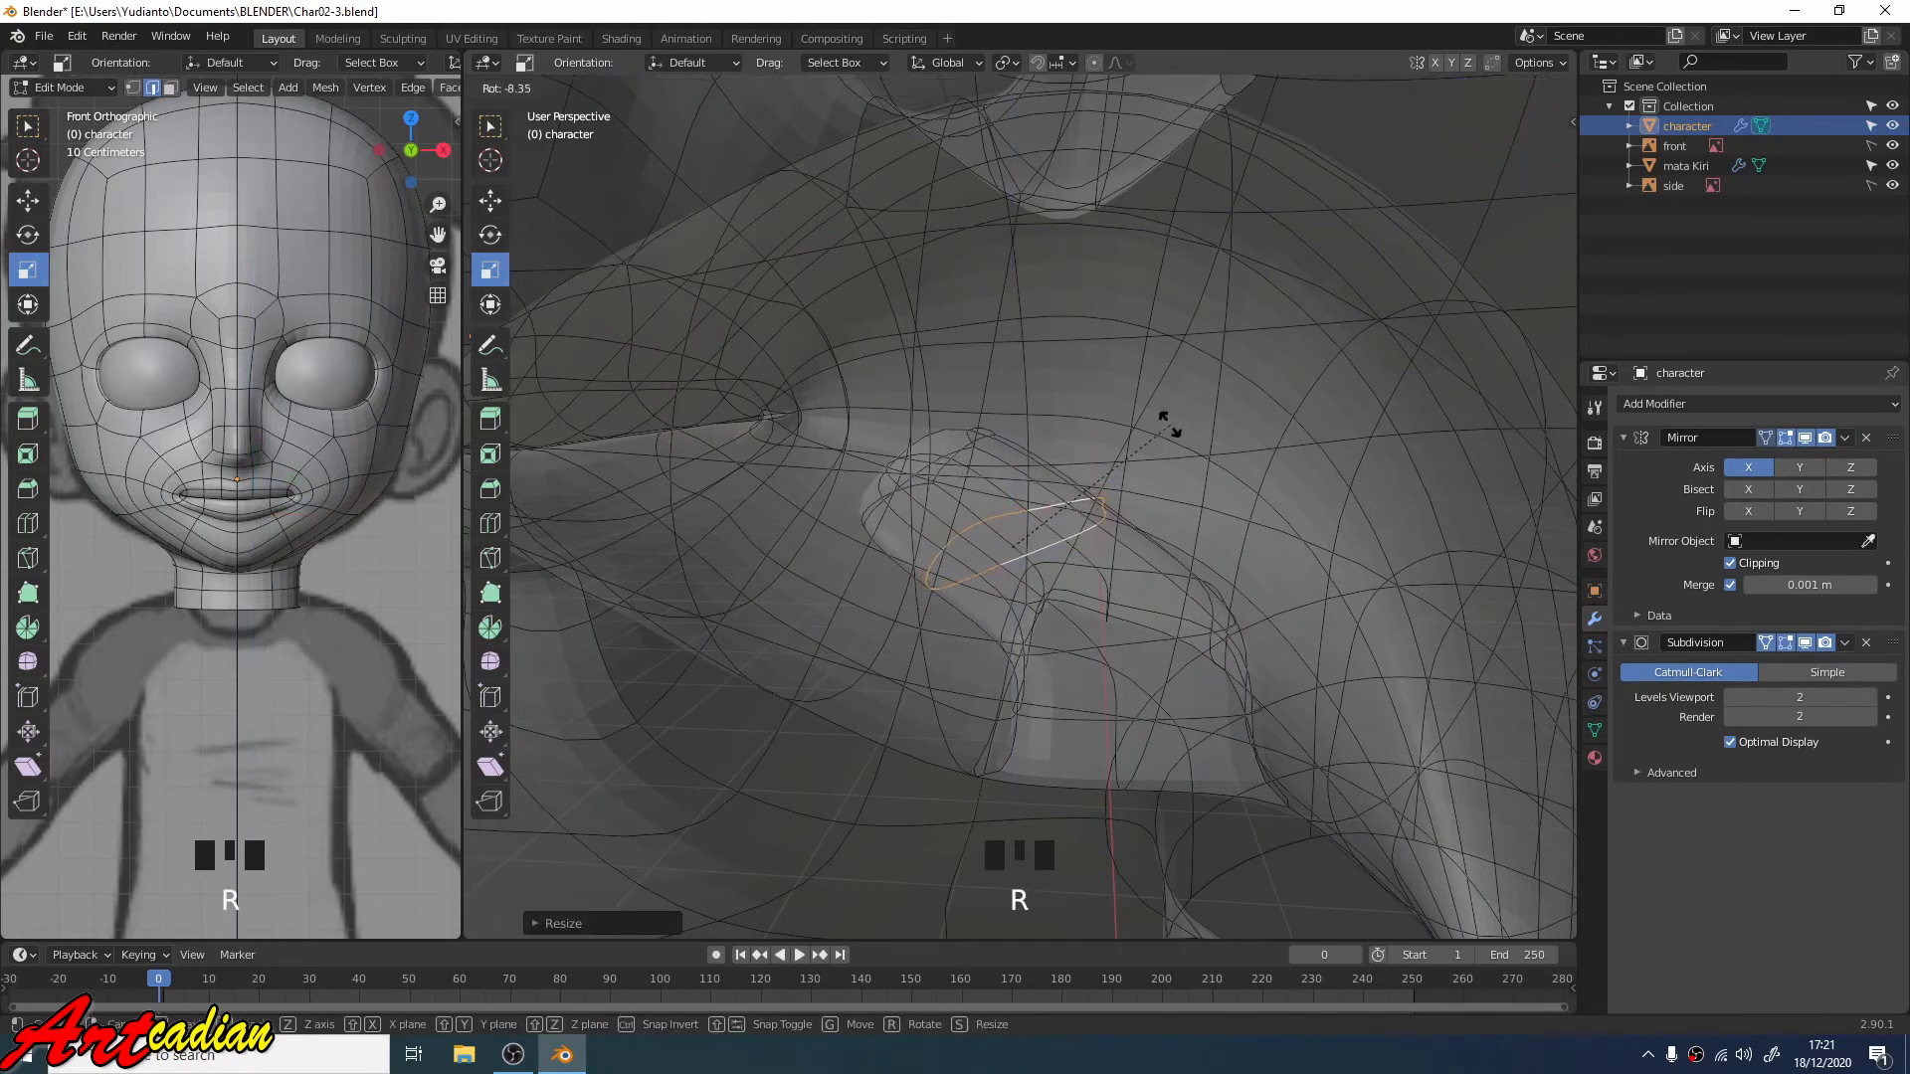
{"action": "left_click", "coordinate": [970, 448]}
Step: Select the faces at the tongue's front end, lower them along the Z axis and shift them slightly along Y
{"action": "middle_click_drag", "start_coordinate": [1054, 557], "coordinate": [1005, 522]}
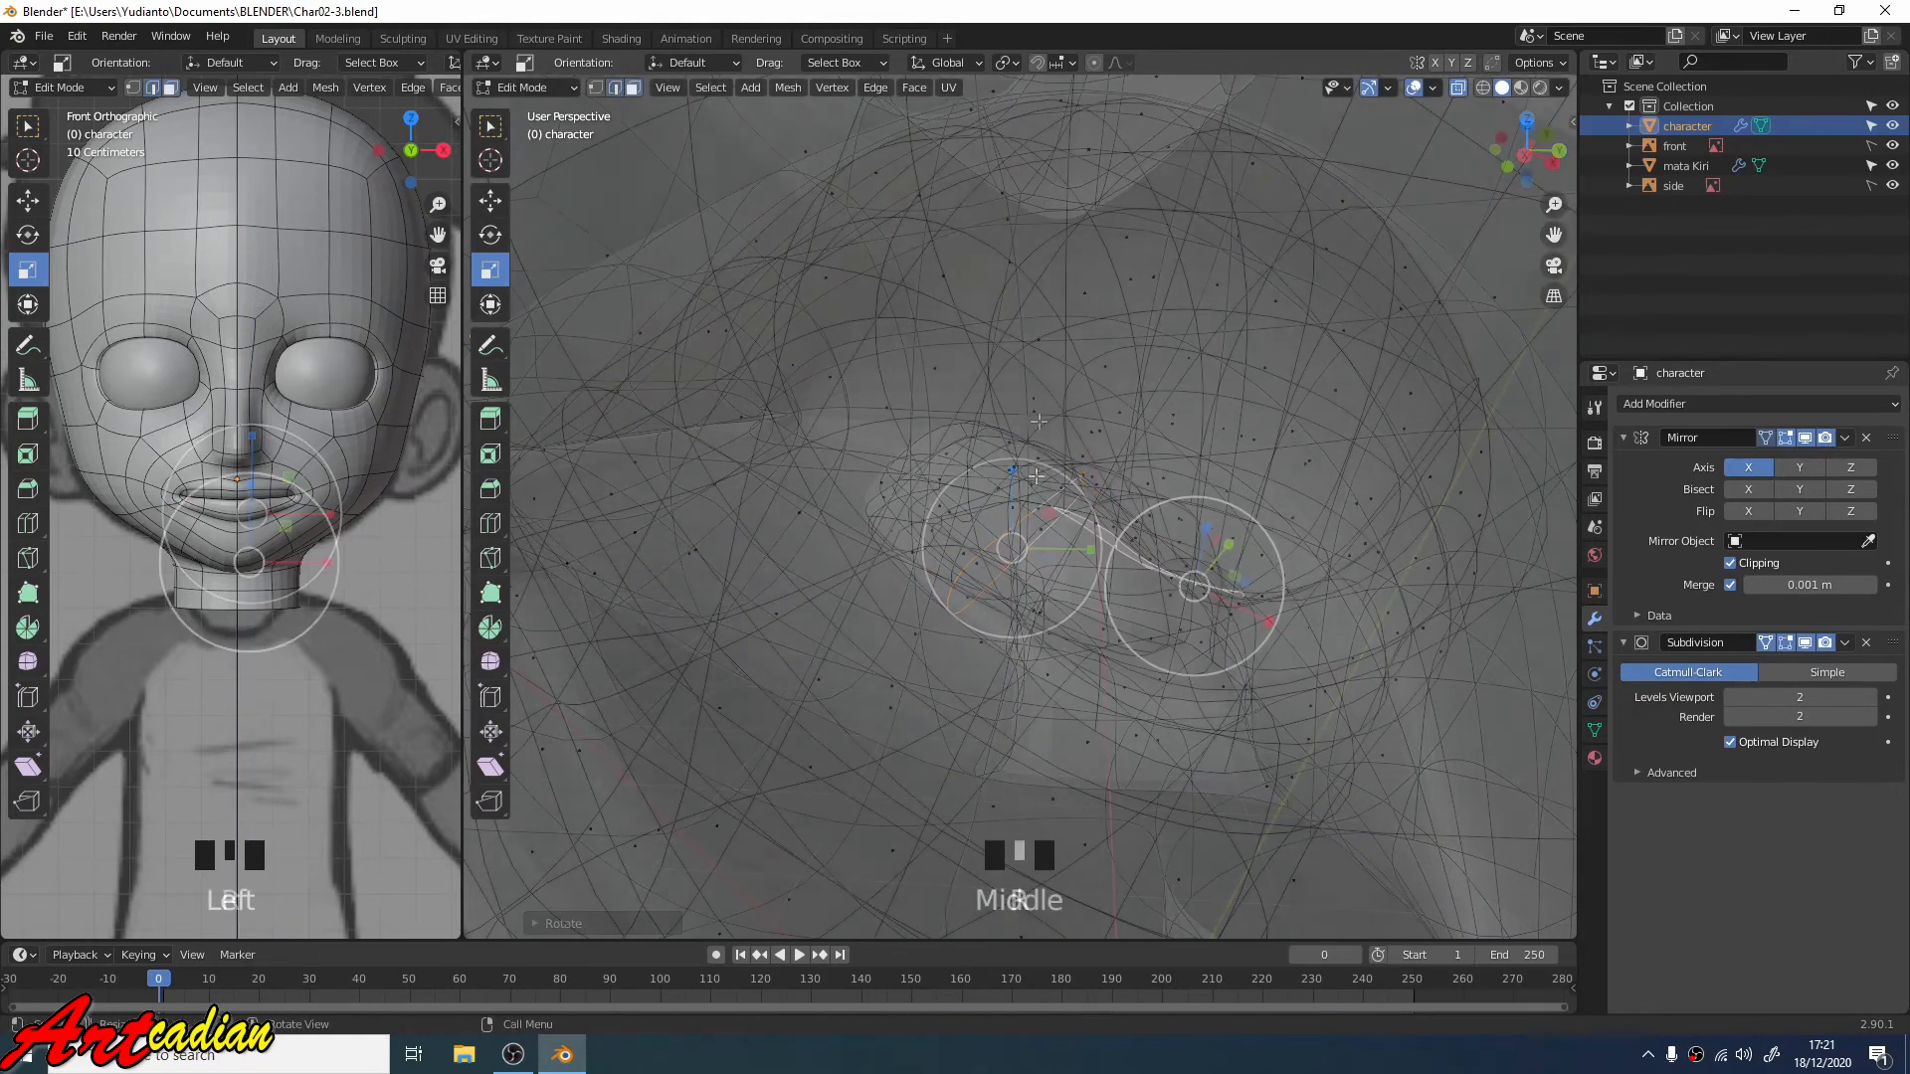
{"action": "left_click", "coordinate": [633, 88]}
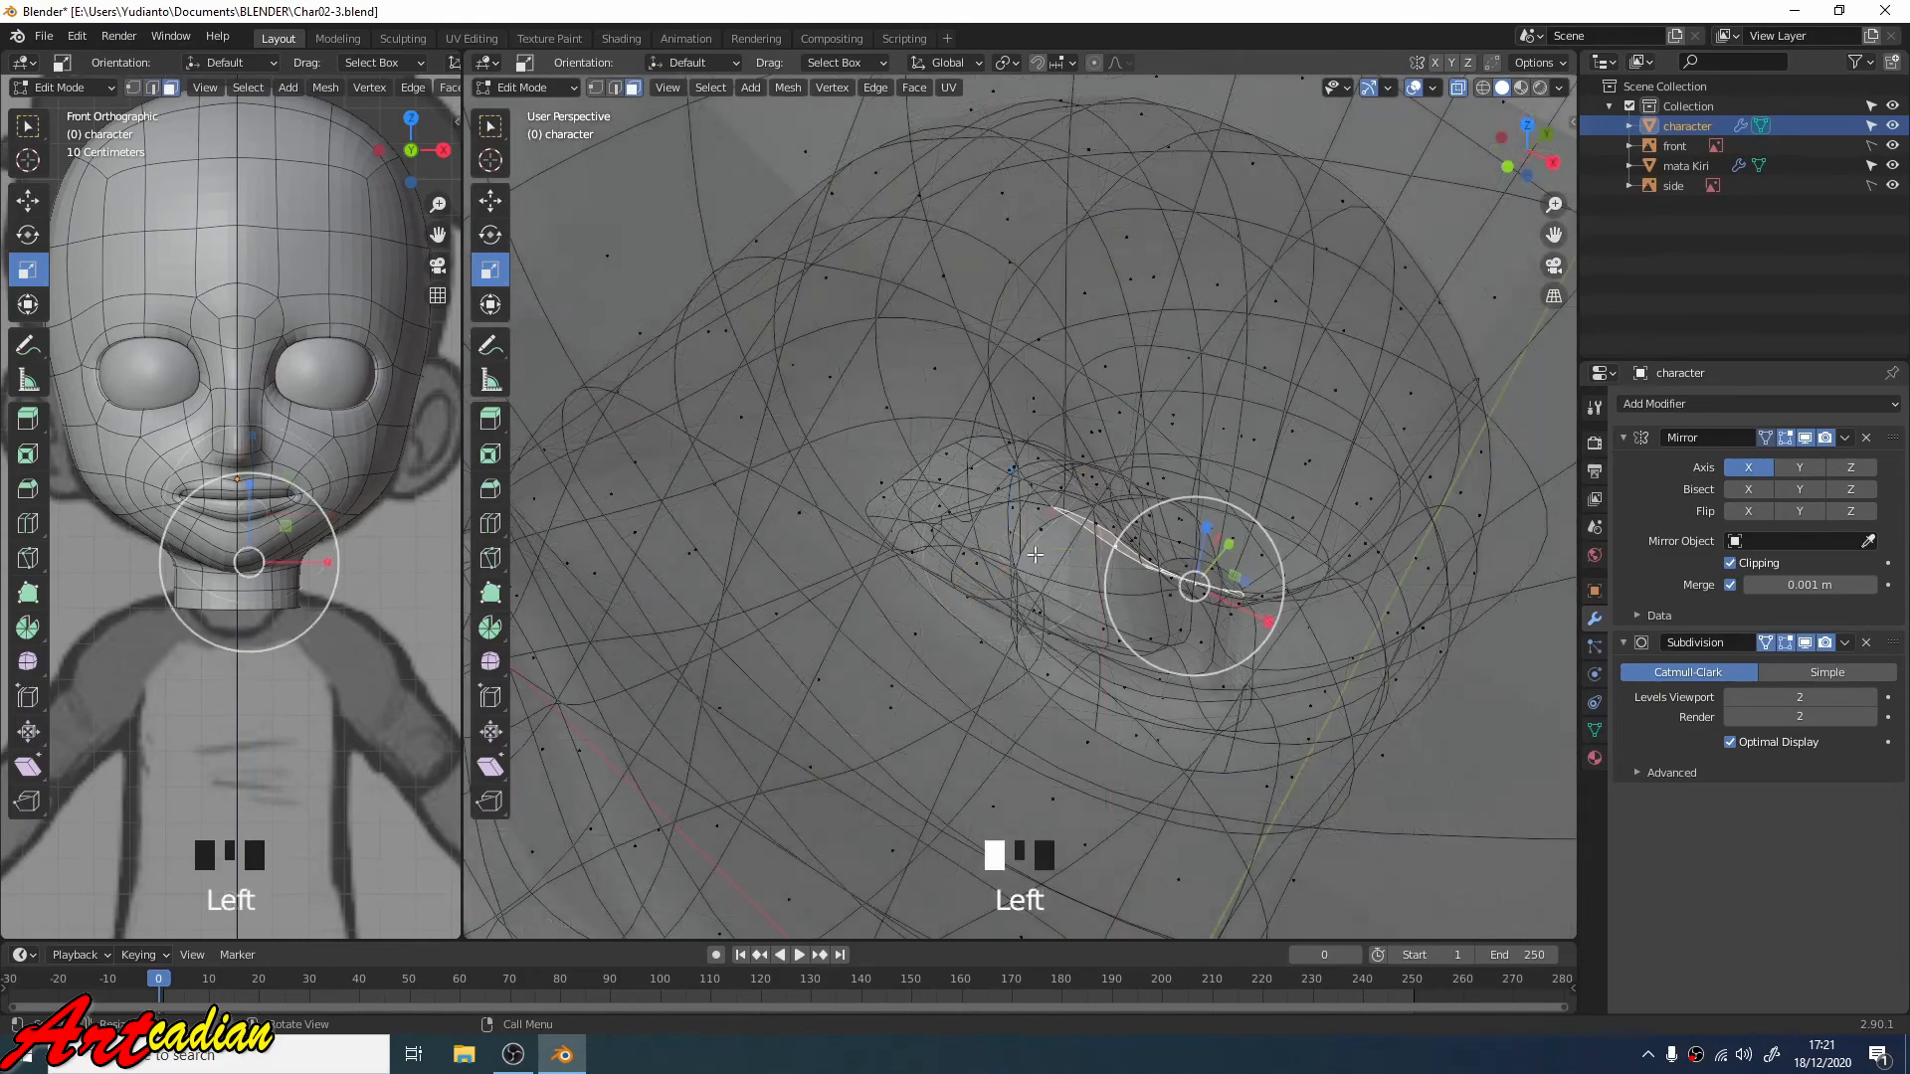
{"action": "left_click", "coordinate": [1039, 533]}
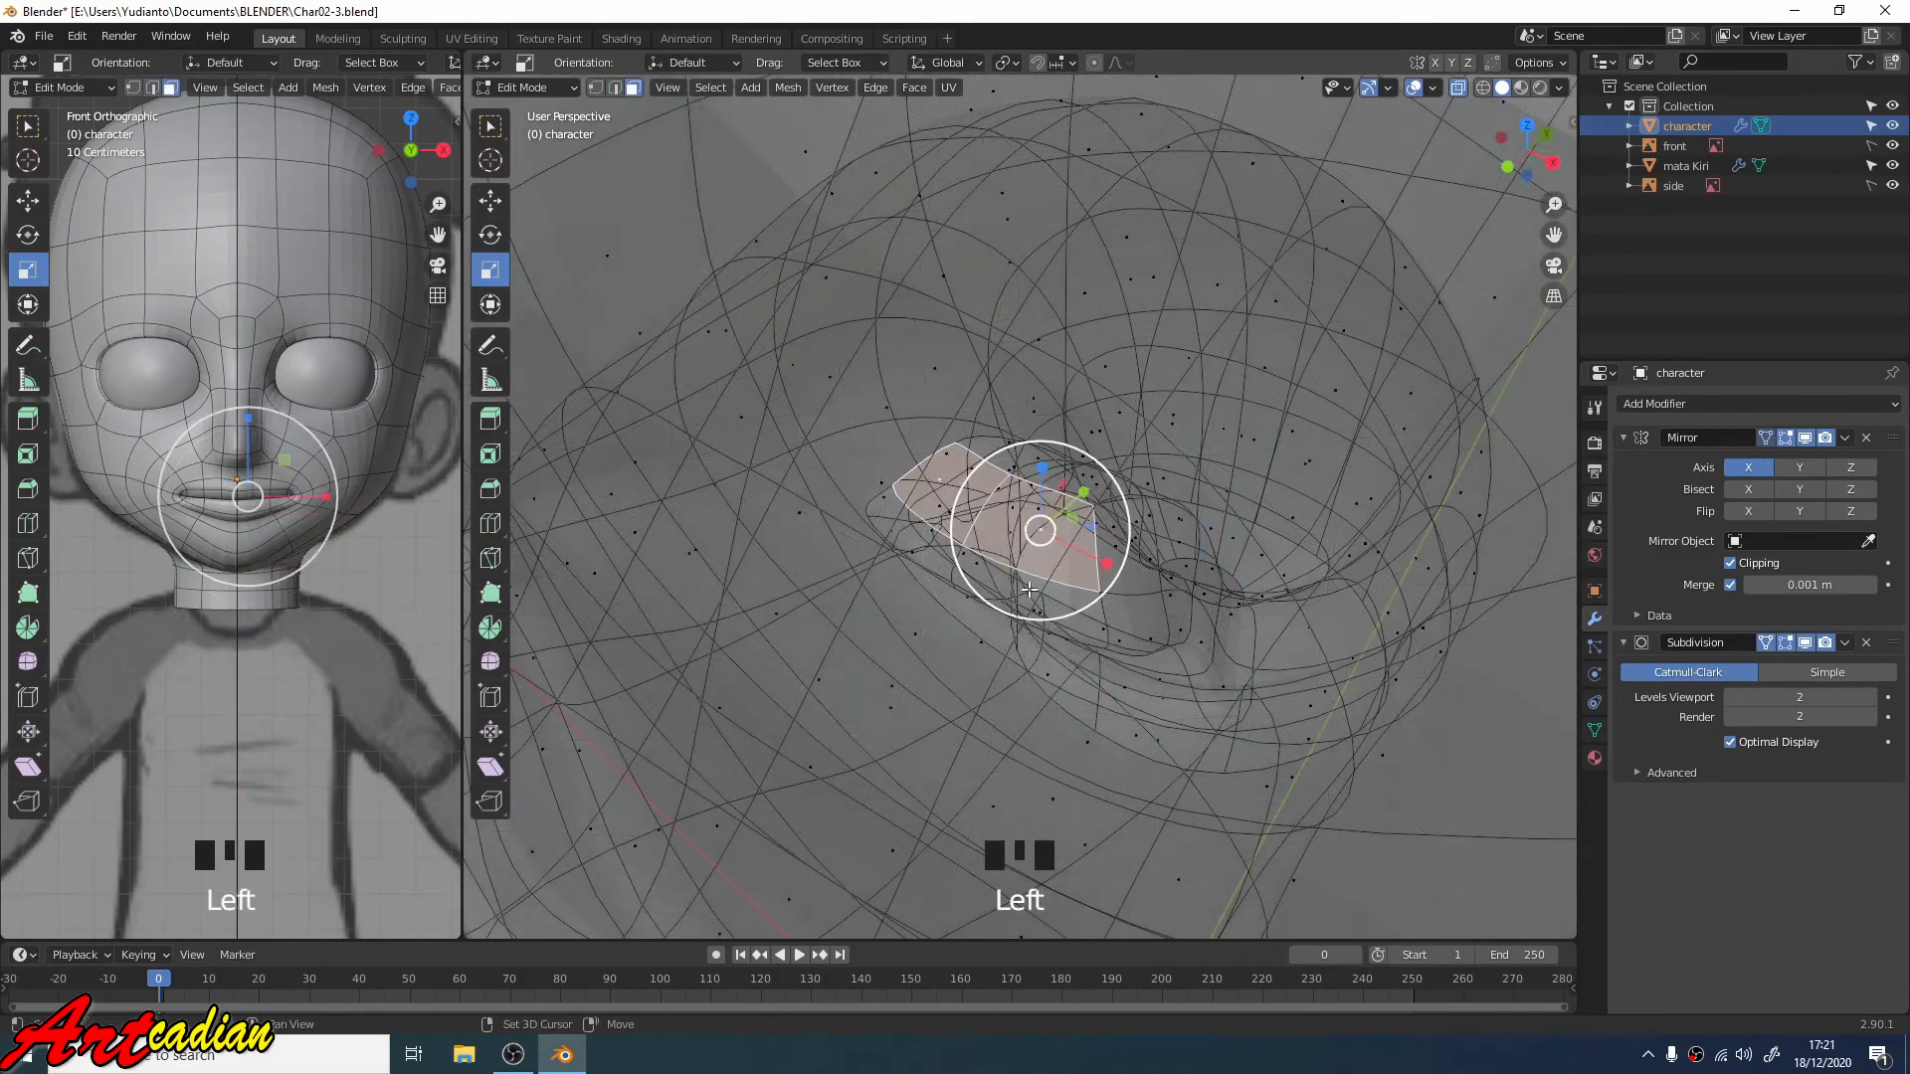
{"action": "left_click", "coordinate": [1029, 590], "text": "shift"}
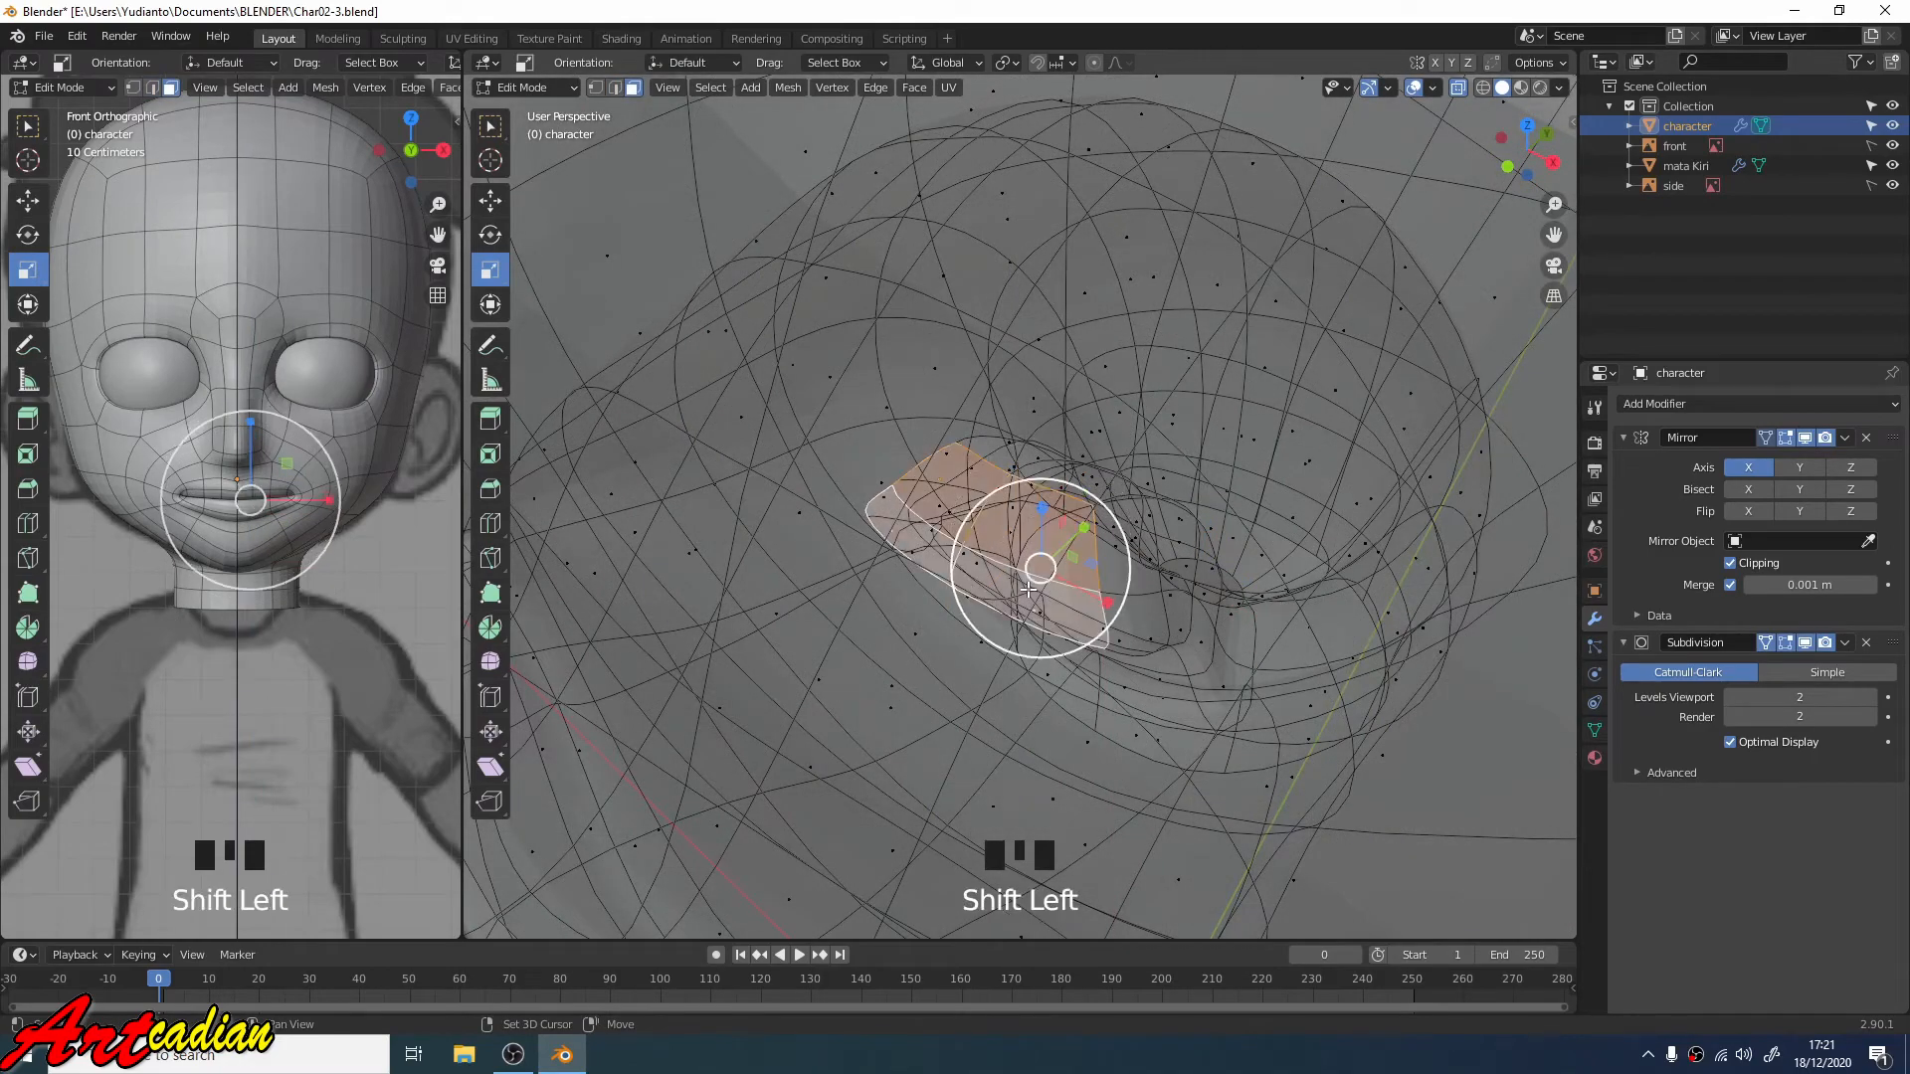
{"action": "middle_click_drag", "start_coordinate": [1072, 543], "coordinate": [935, 515]}
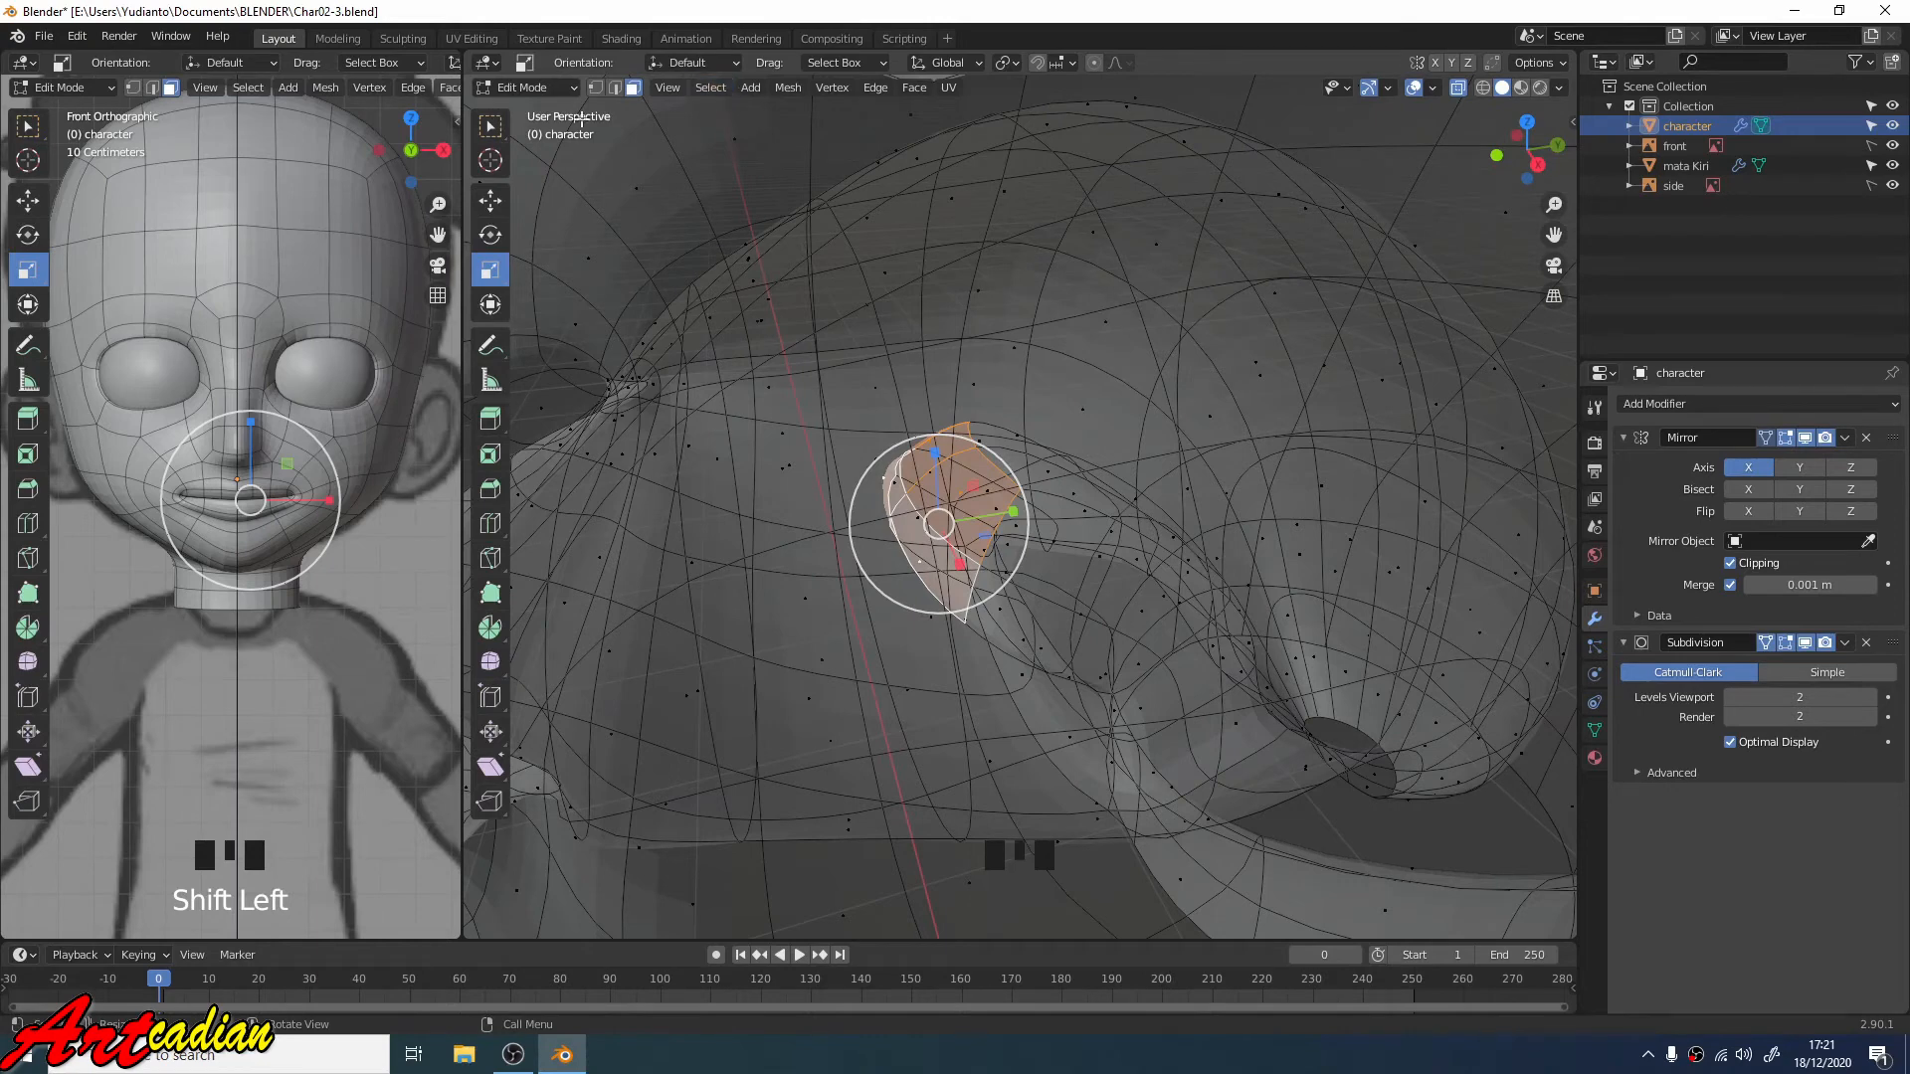
{"action": "left_click", "coordinate": [493, 202]}
{"action": "left_click_drag", "start_coordinate": [930, 450], "coordinate": [931, 485]}
{"action": "left_click_drag", "start_coordinate": [1036, 546], "coordinate": [1047, 558]}
Step: Extrude the tongue's end faces forward toward the lips, rotate the new end and lower it along the Z axis
{"action": "scroll", "coordinate": [1047, 558], "scroll_direction": "down", "scroll_amount": 3}
{"action": "scroll", "coordinate": [955, 546], "scroll_direction": "up", "scroll_amount": 1}
{"action": "middle_click_drag", "start_coordinate": [954, 546], "coordinate": [974, 506]}
{"action": "key", "text": "e"}
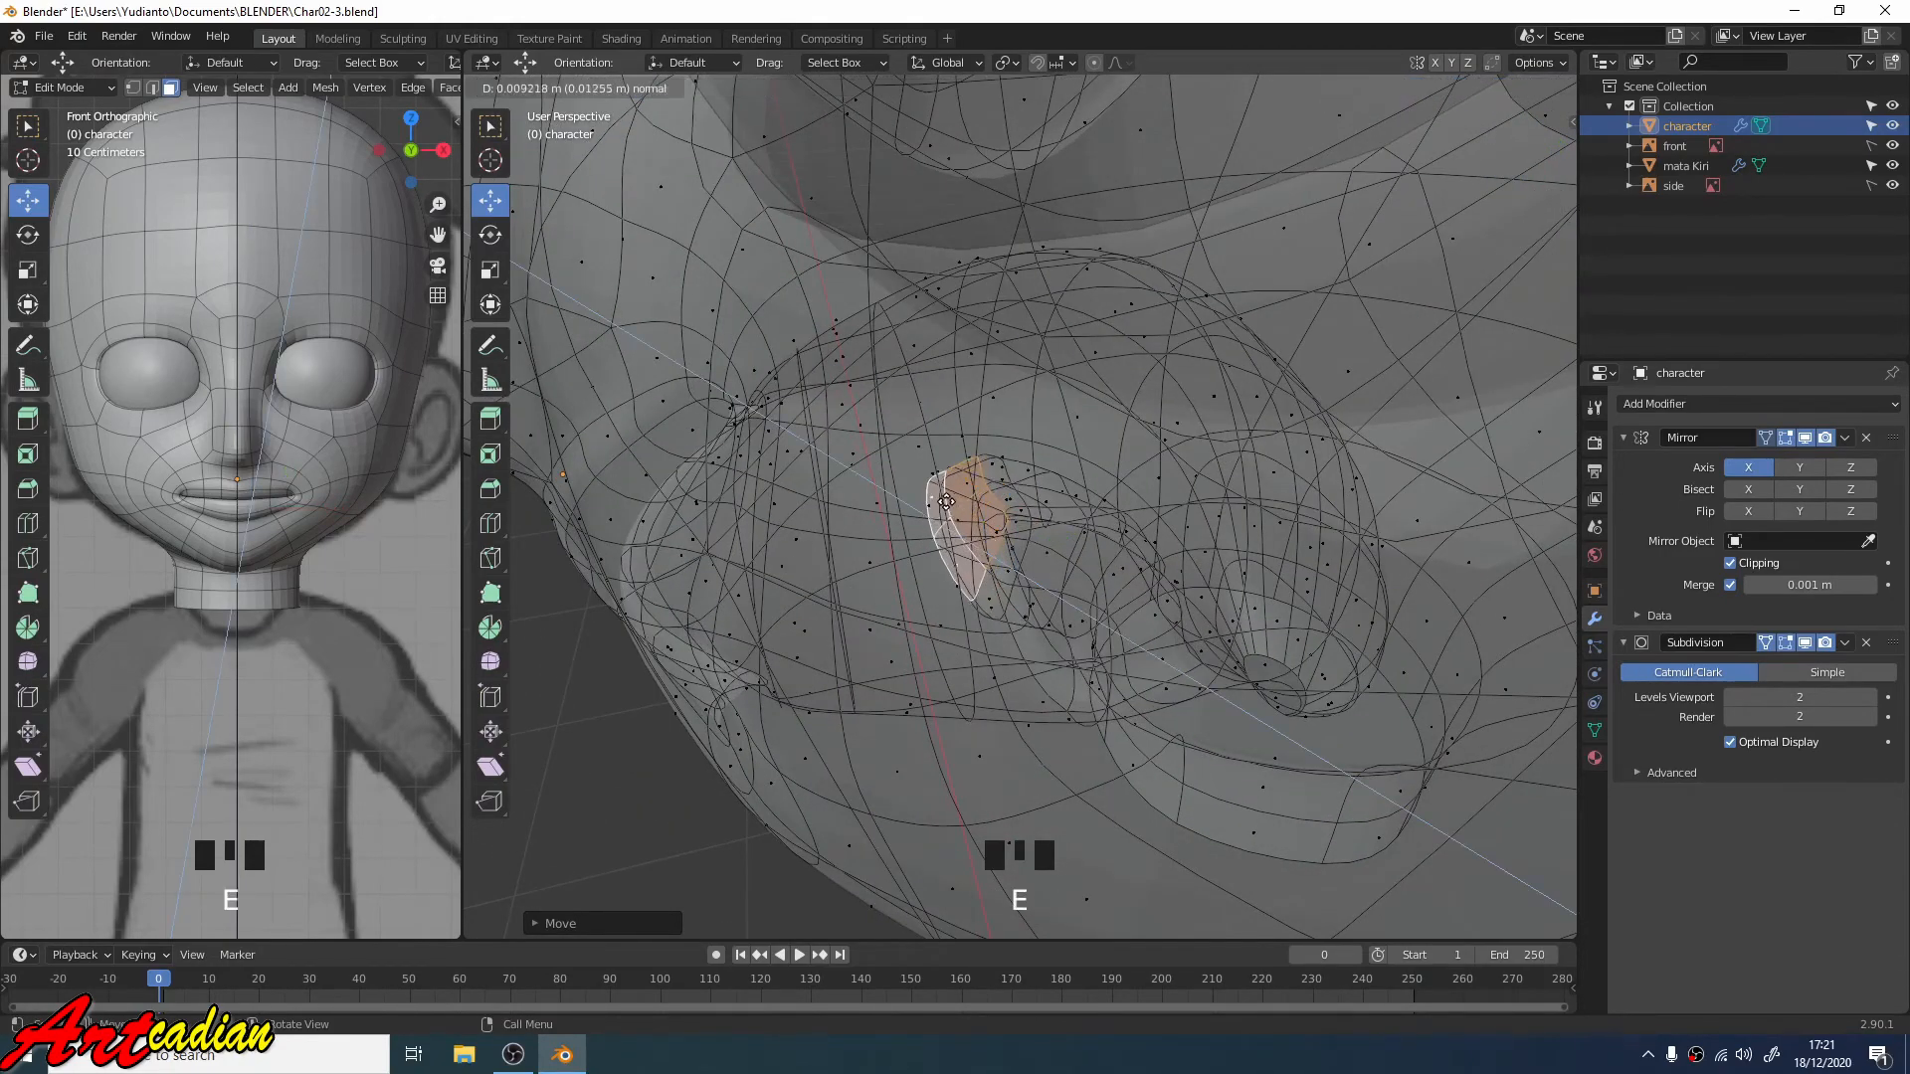
{"action": "left_click", "coordinate": [861, 483]}
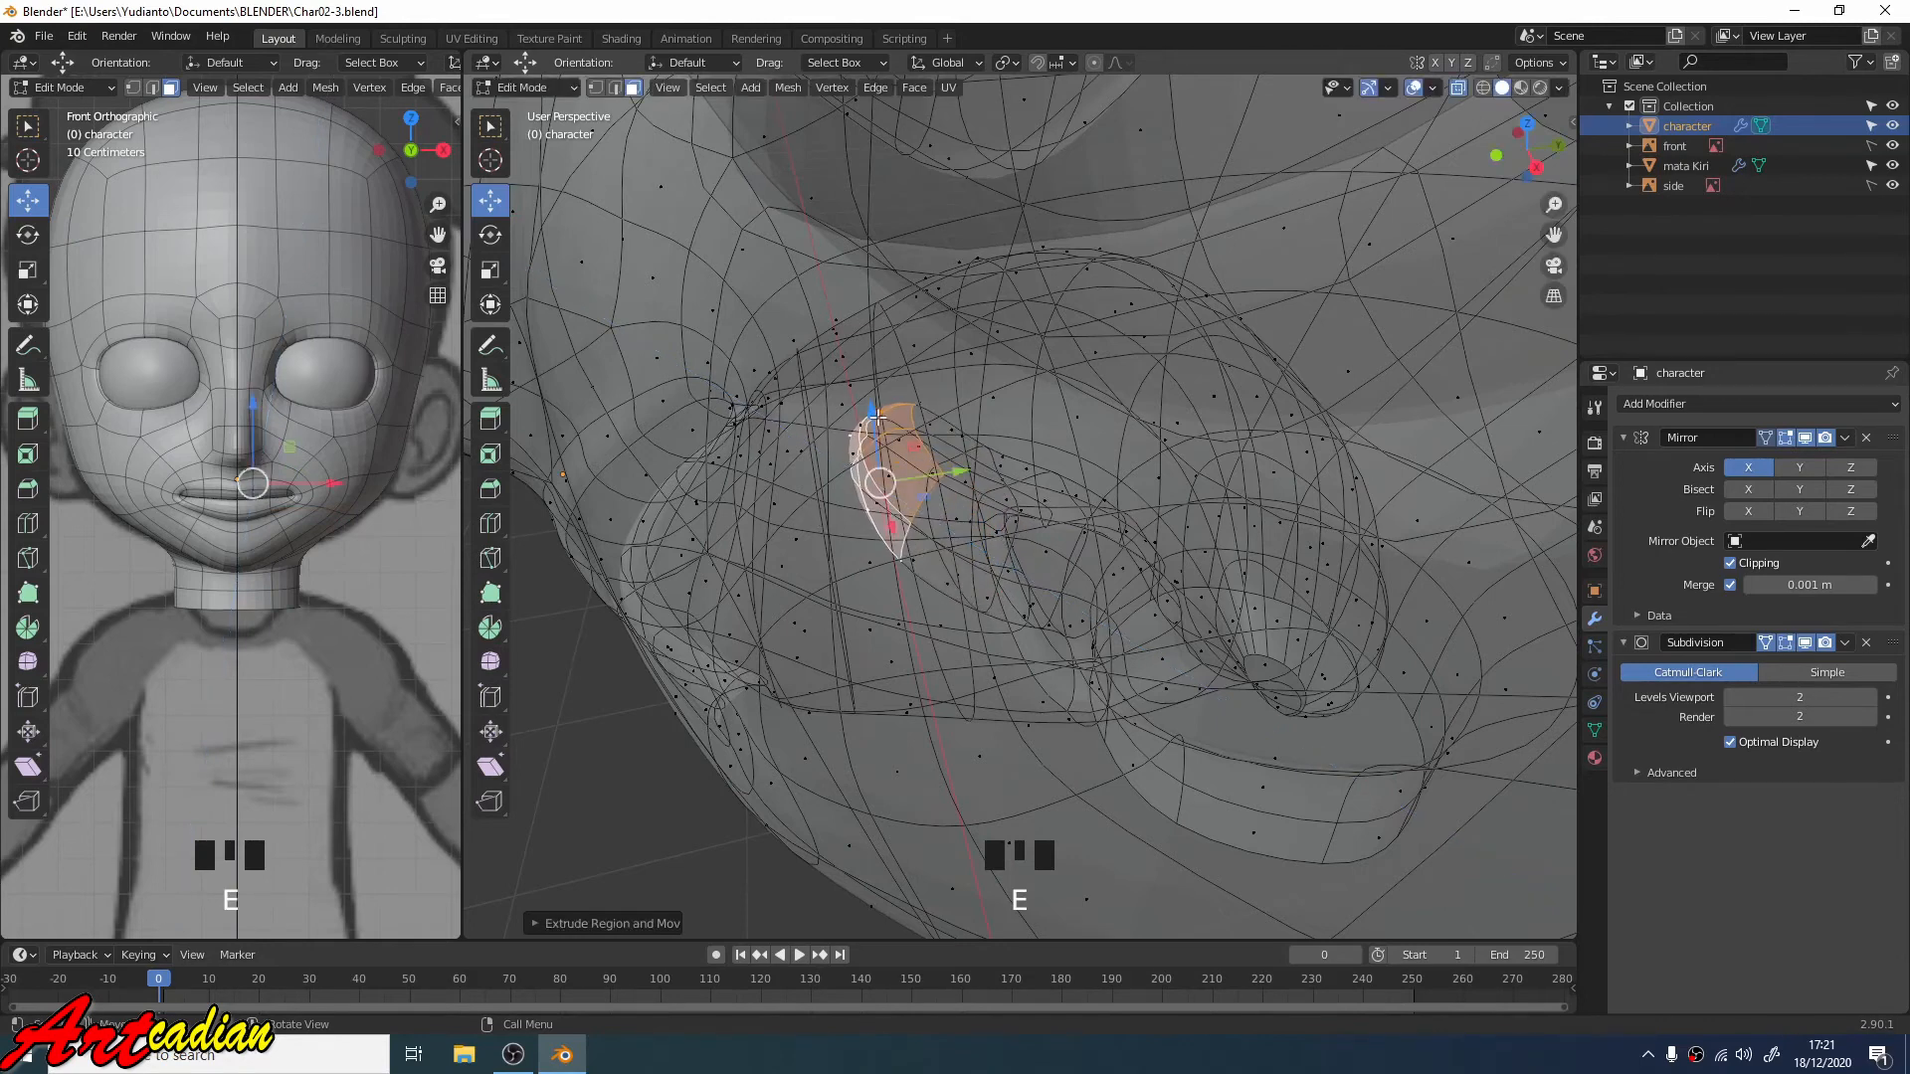
{"action": "key", "text": "r"}
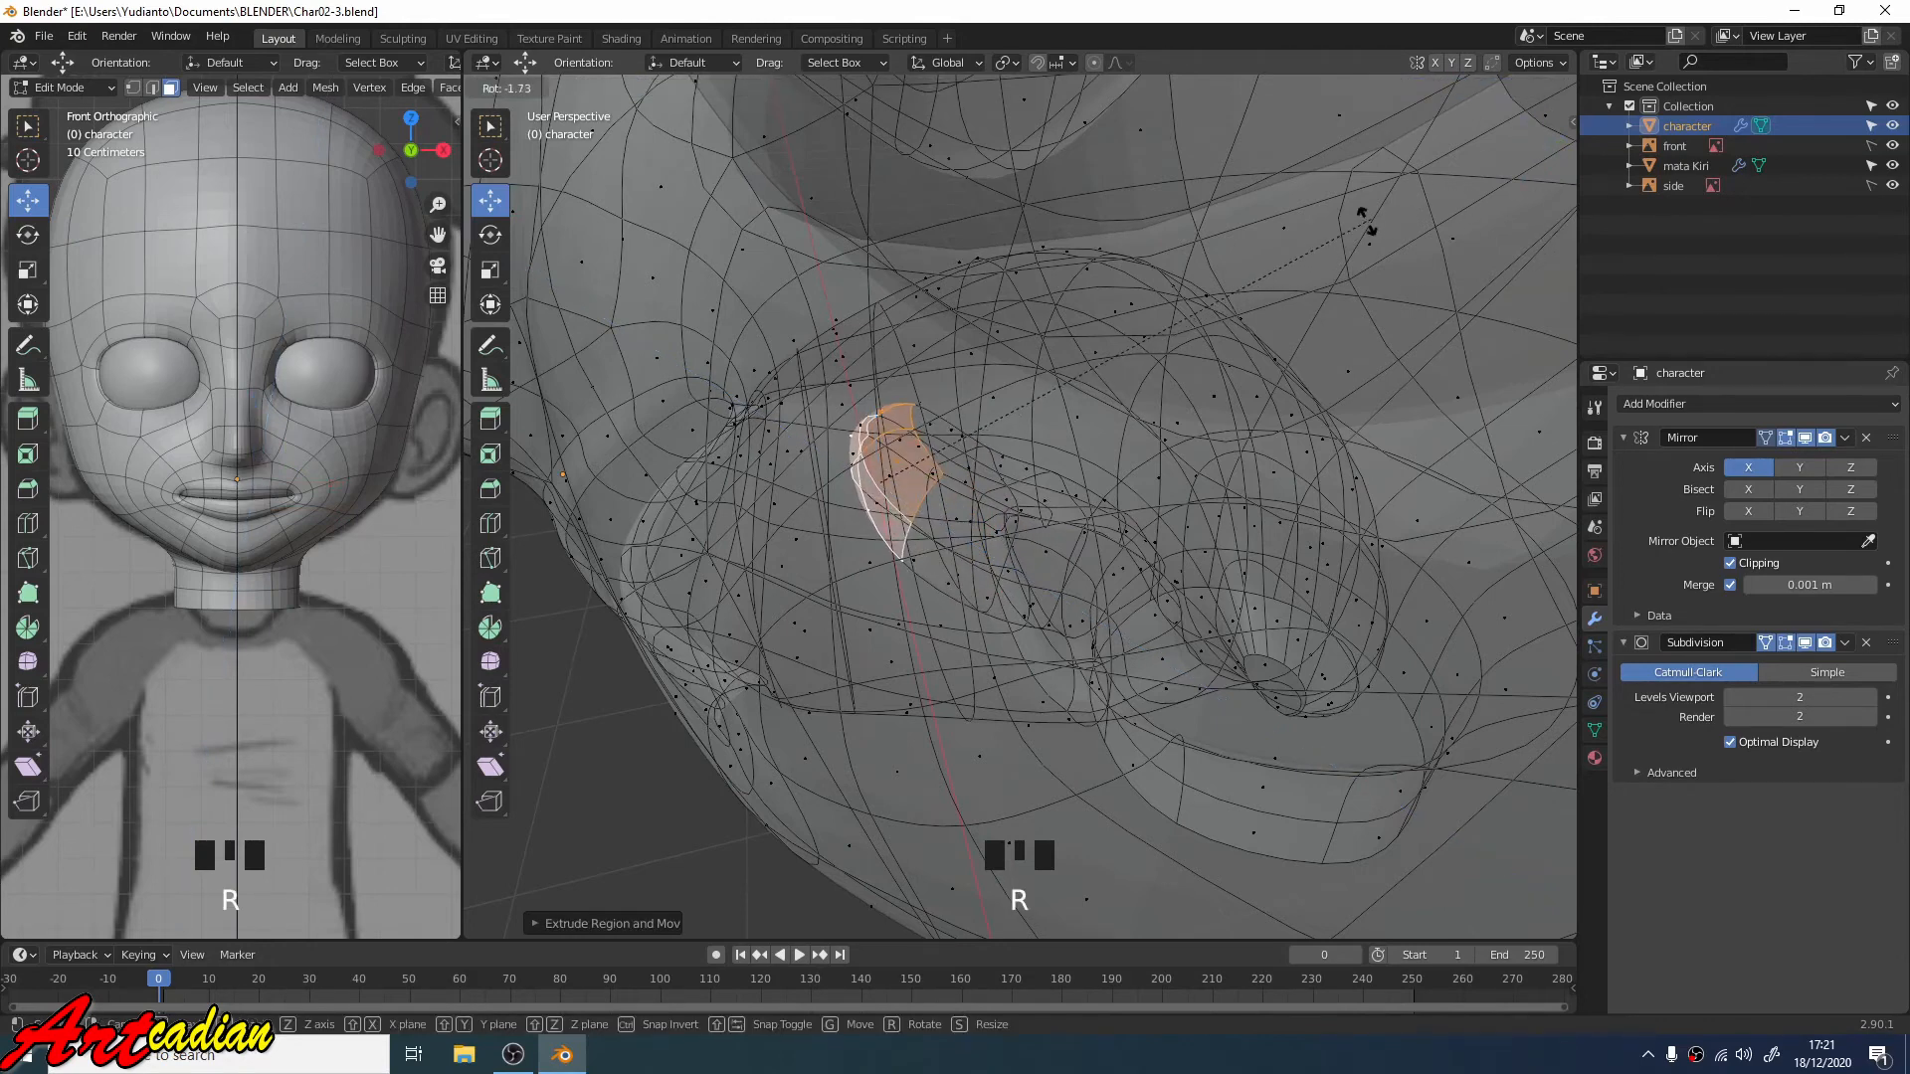
{"action": "left_click", "coordinate": [965, 316]}
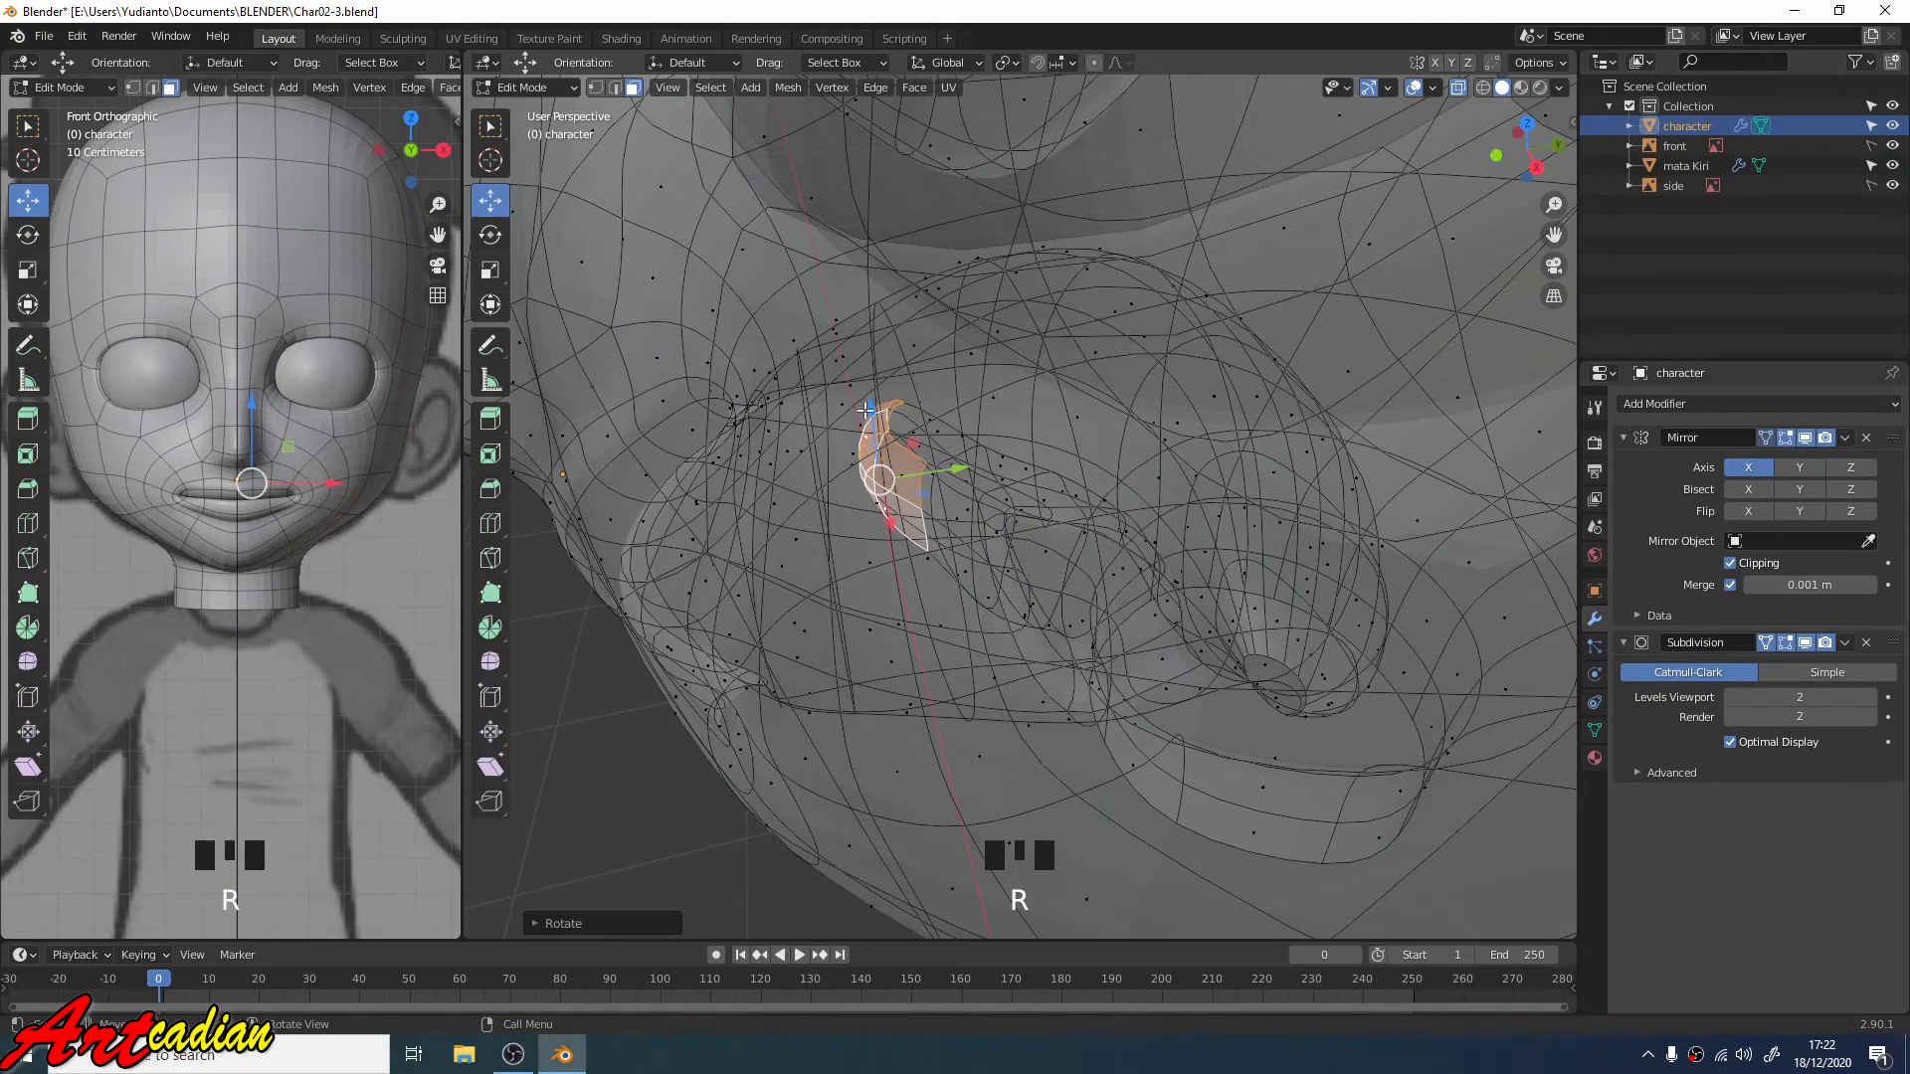
{"action": "left_click_drag", "start_coordinate": [866, 409], "coordinate": [940, 484]}
Step: Extrude the tongue's end faces once more to just behind the lips, rotate them slightly and lower them along Z
{"action": "scroll", "coordinate": [937, 482], "scroll_direction": "down", "scroll_amount": 2}
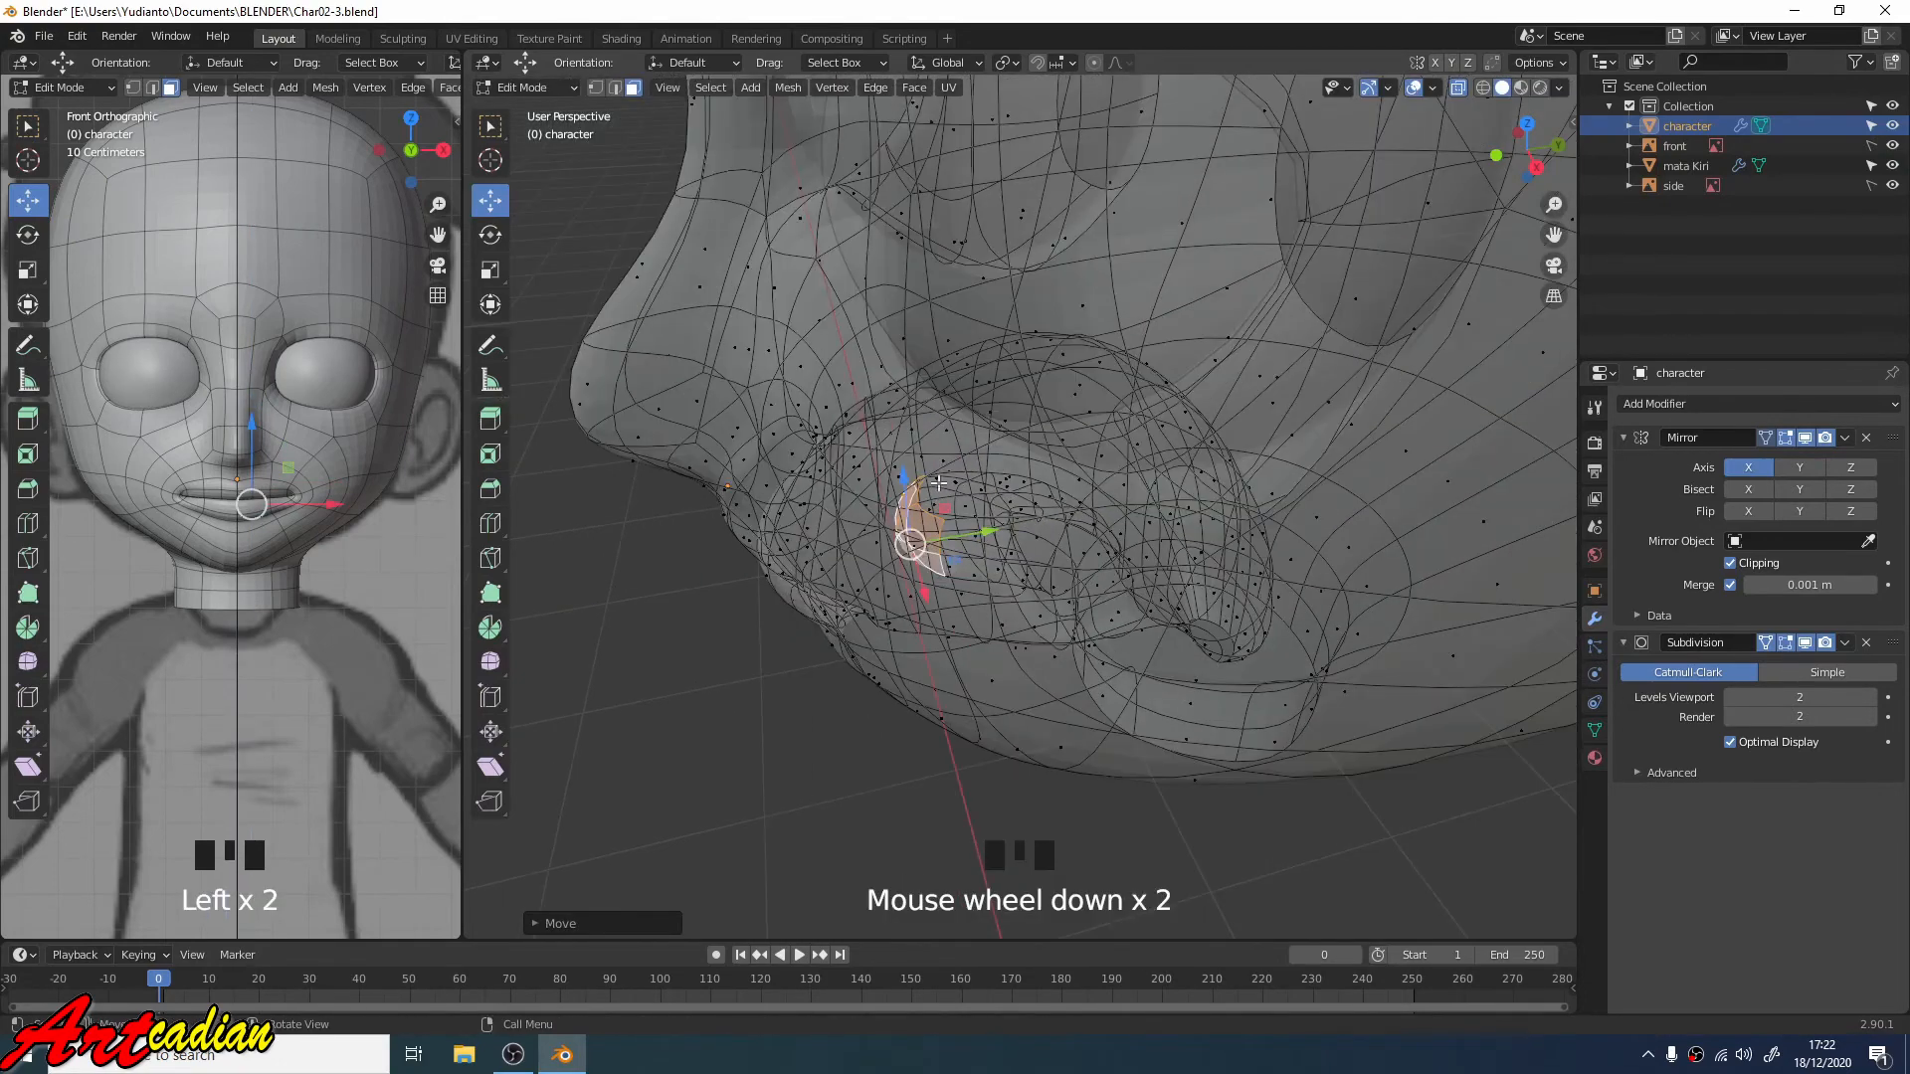
{"action": "middle_click_drag", "start_coordinate": [938, 482], "coordinate": [933, 428]}
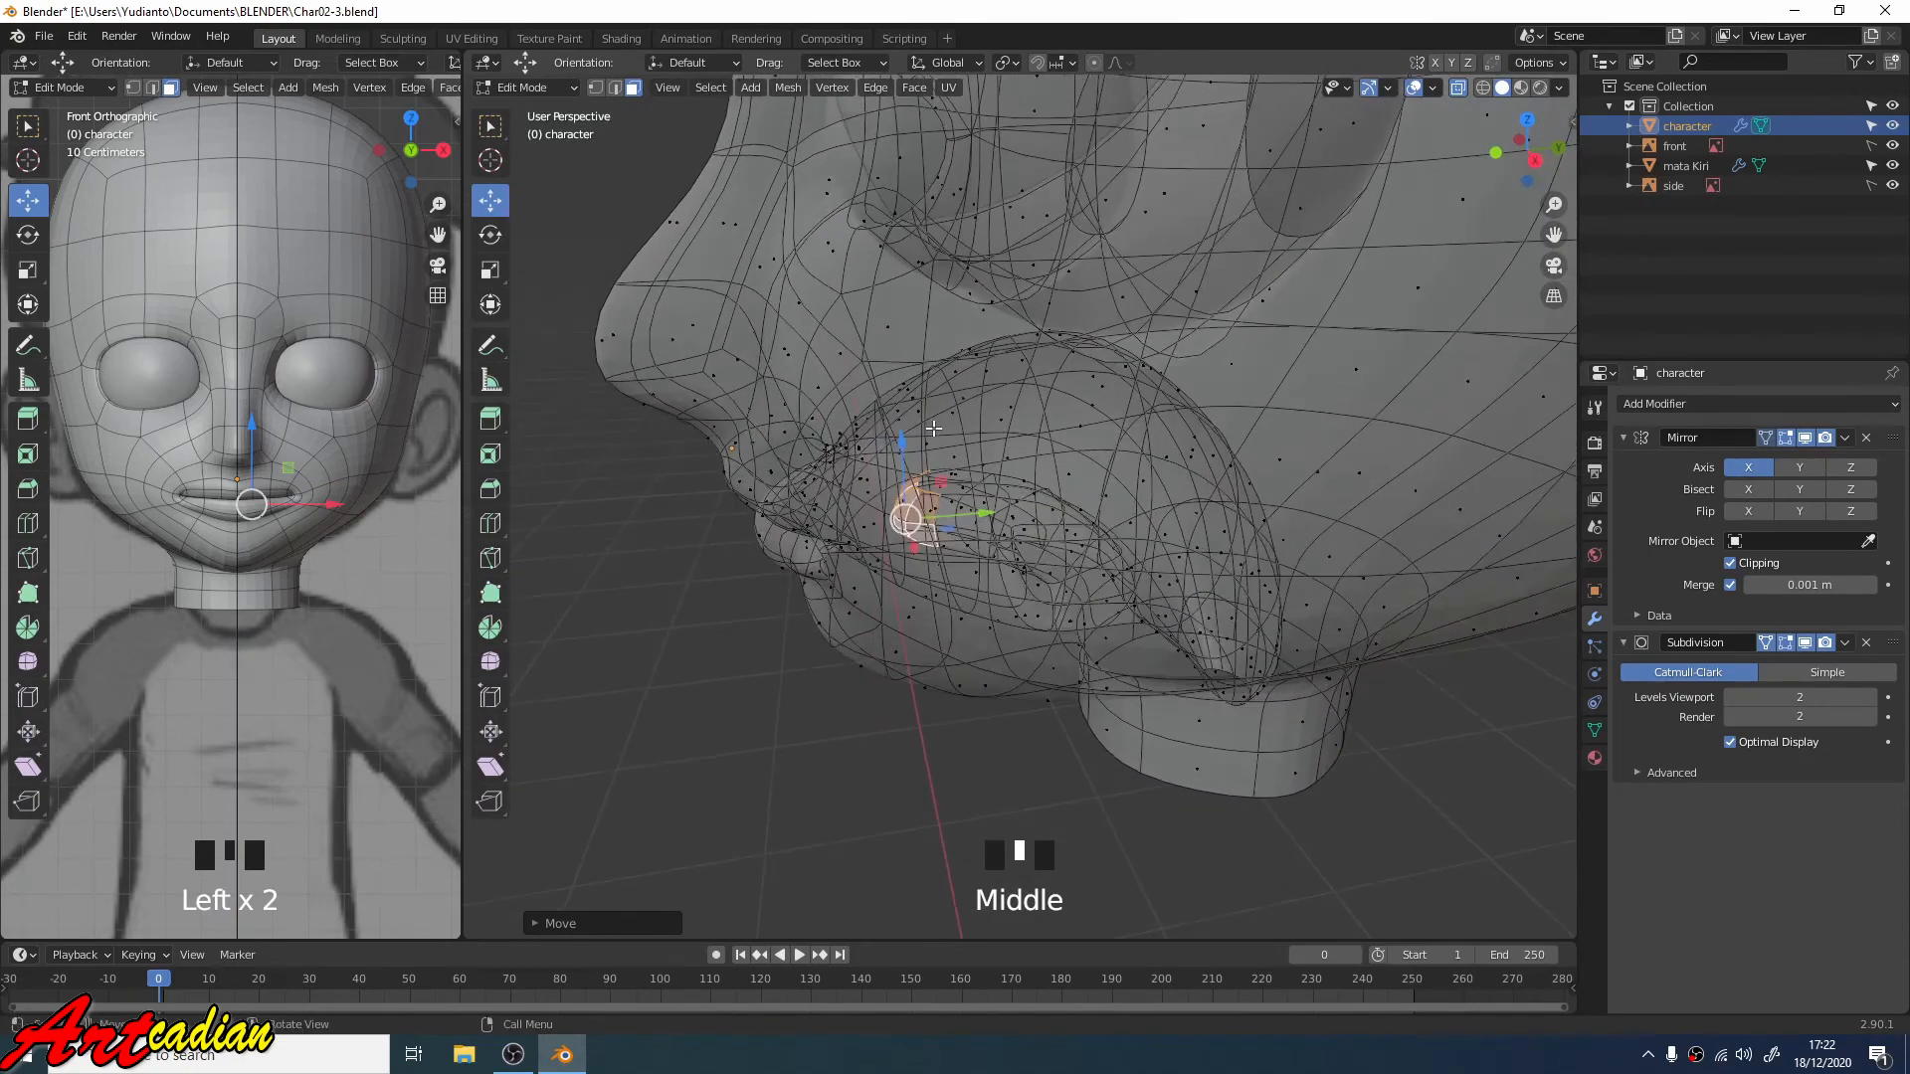
{"action": "scroll", "coordinate": [956, 434], "scroll_direction": "up", "scroll_amount": 1}
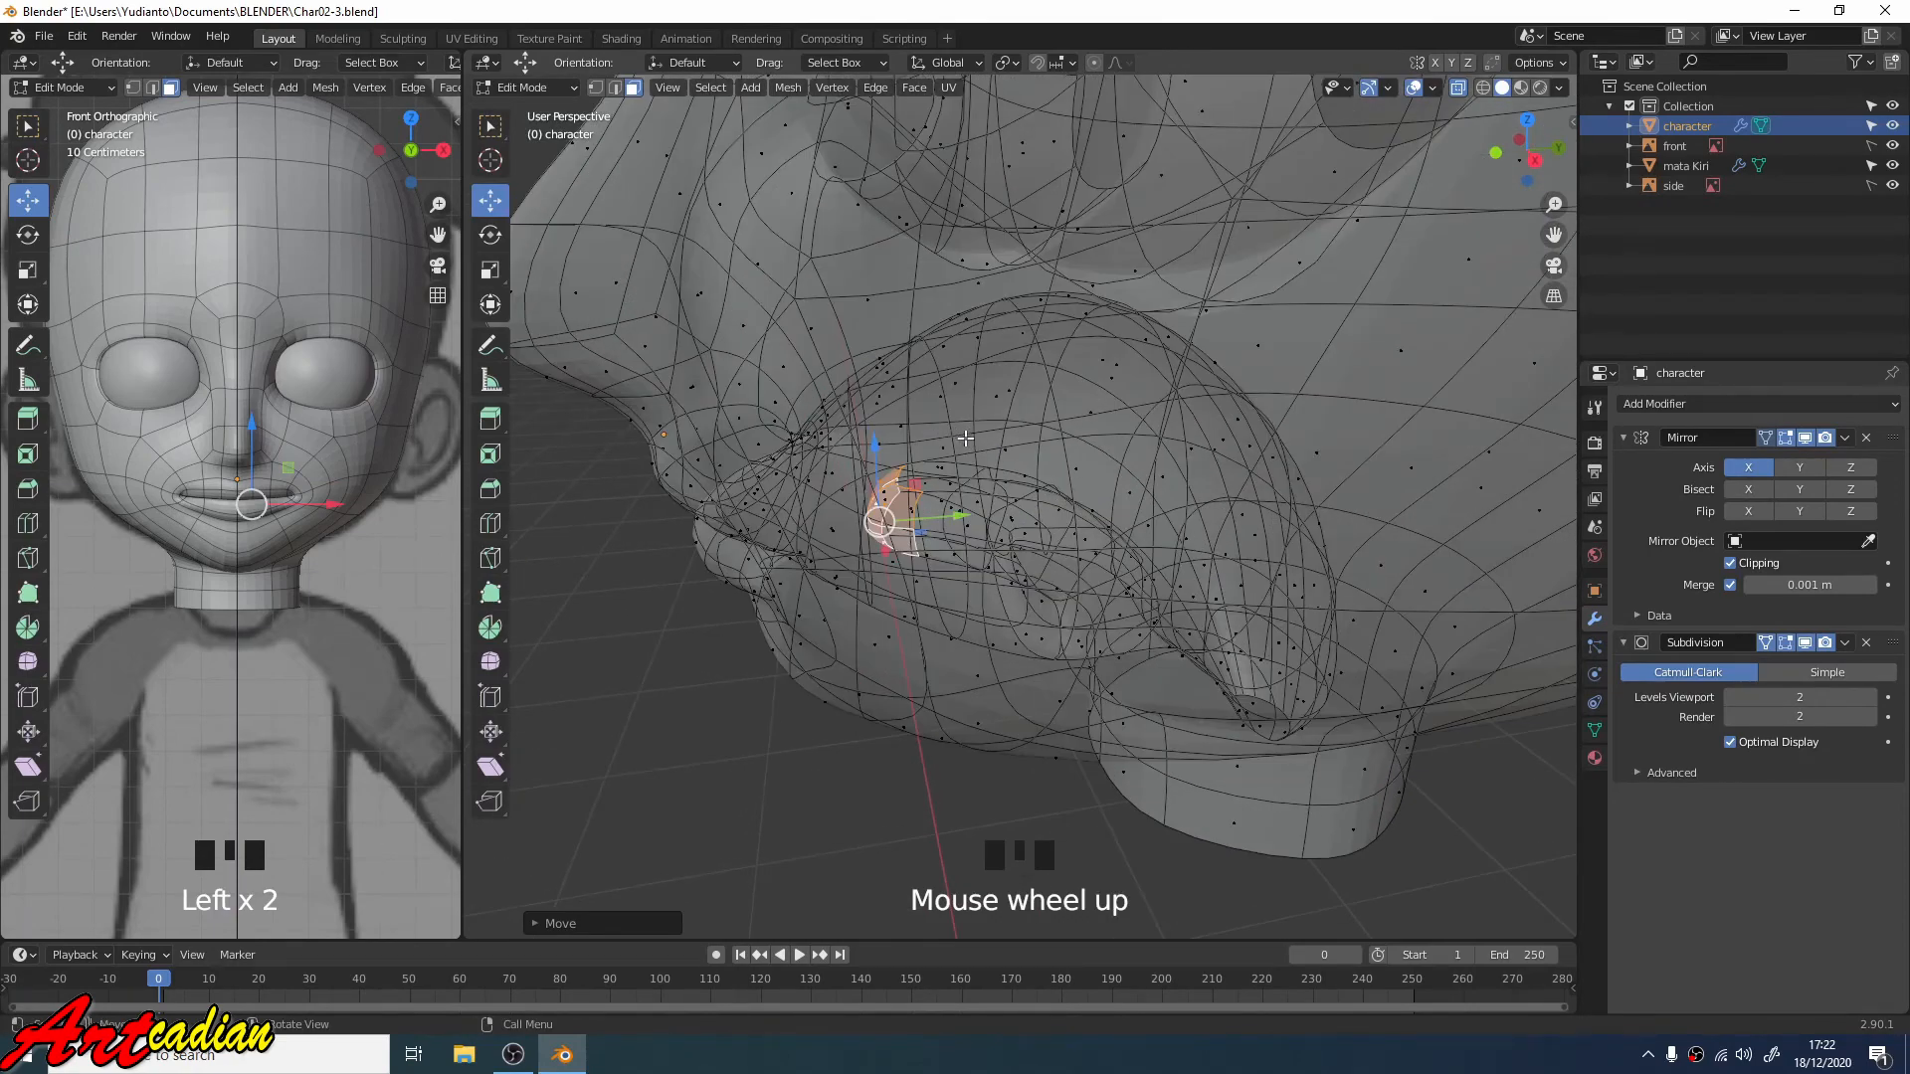
{"action": "key", "text": "e"}
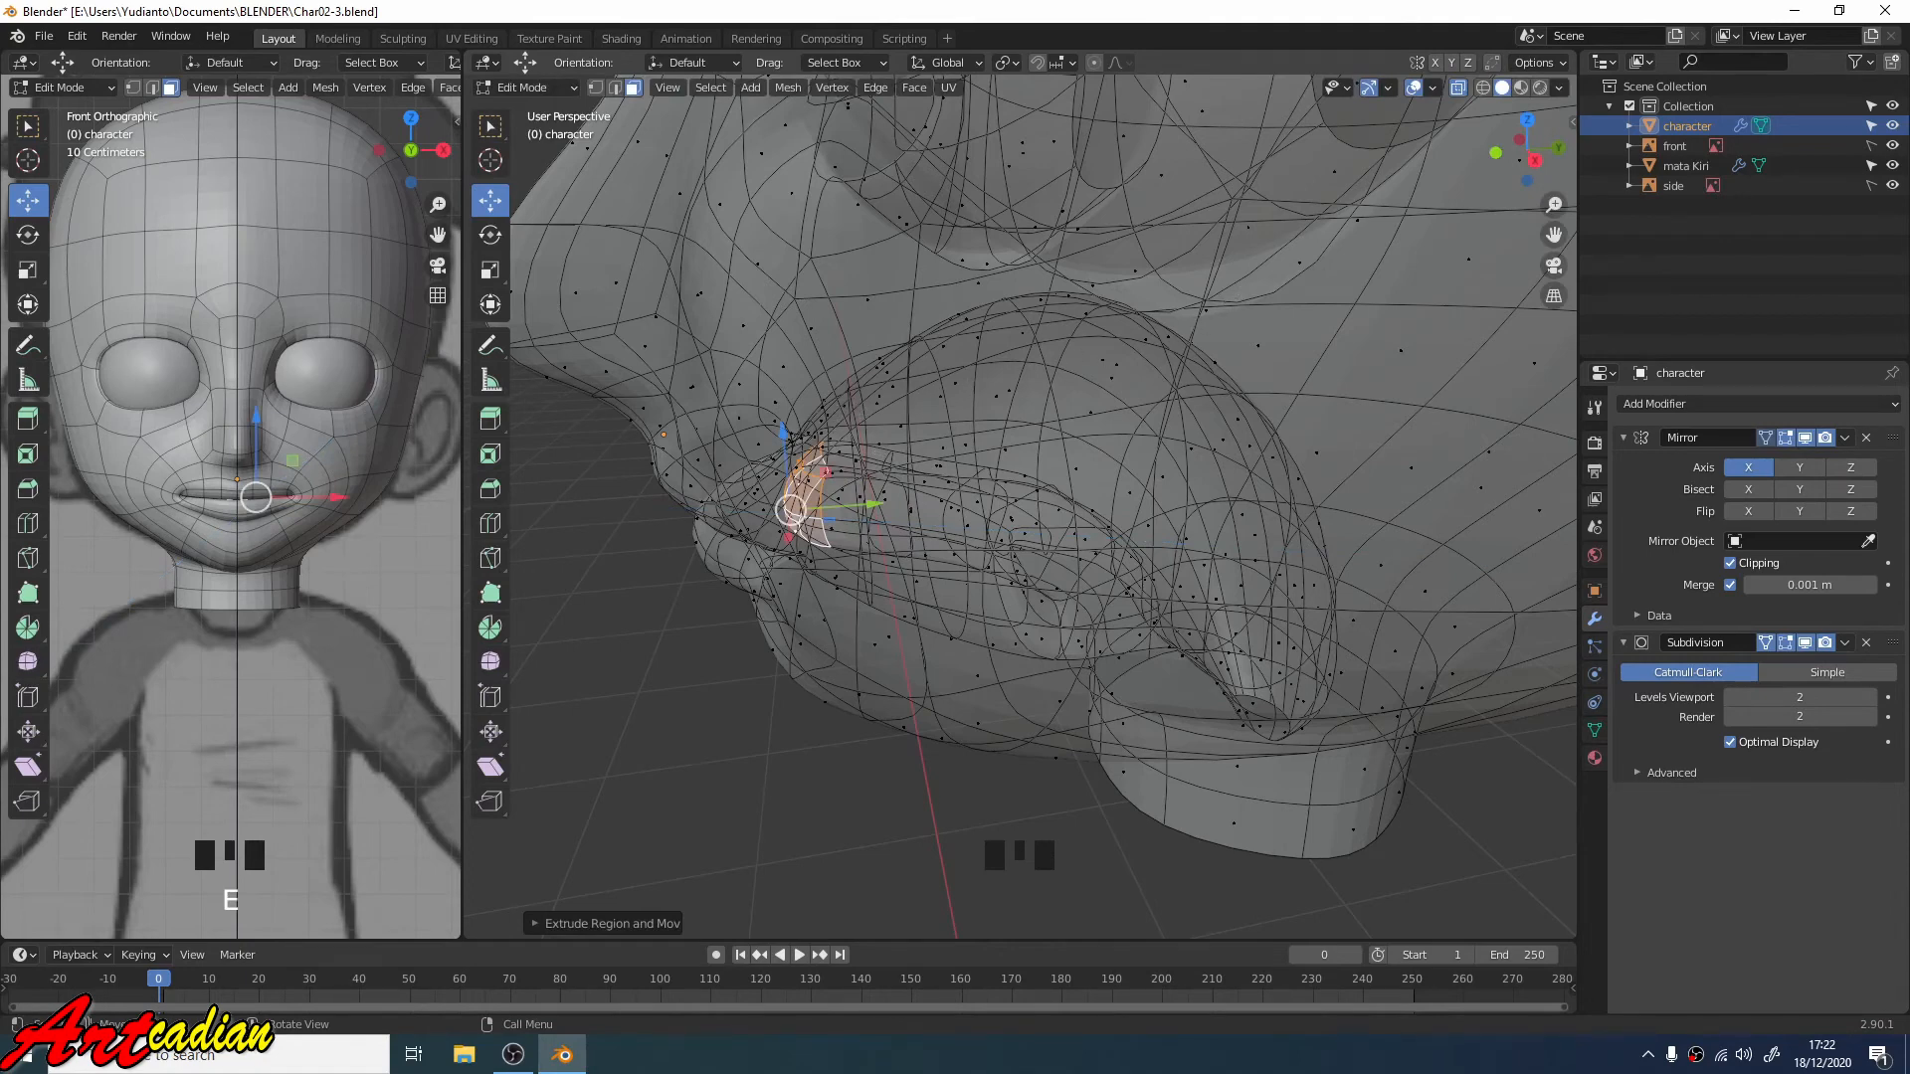
{"action": "key", "text": "r"}
{"action": "left_click", "coordinate": [970, 372]}
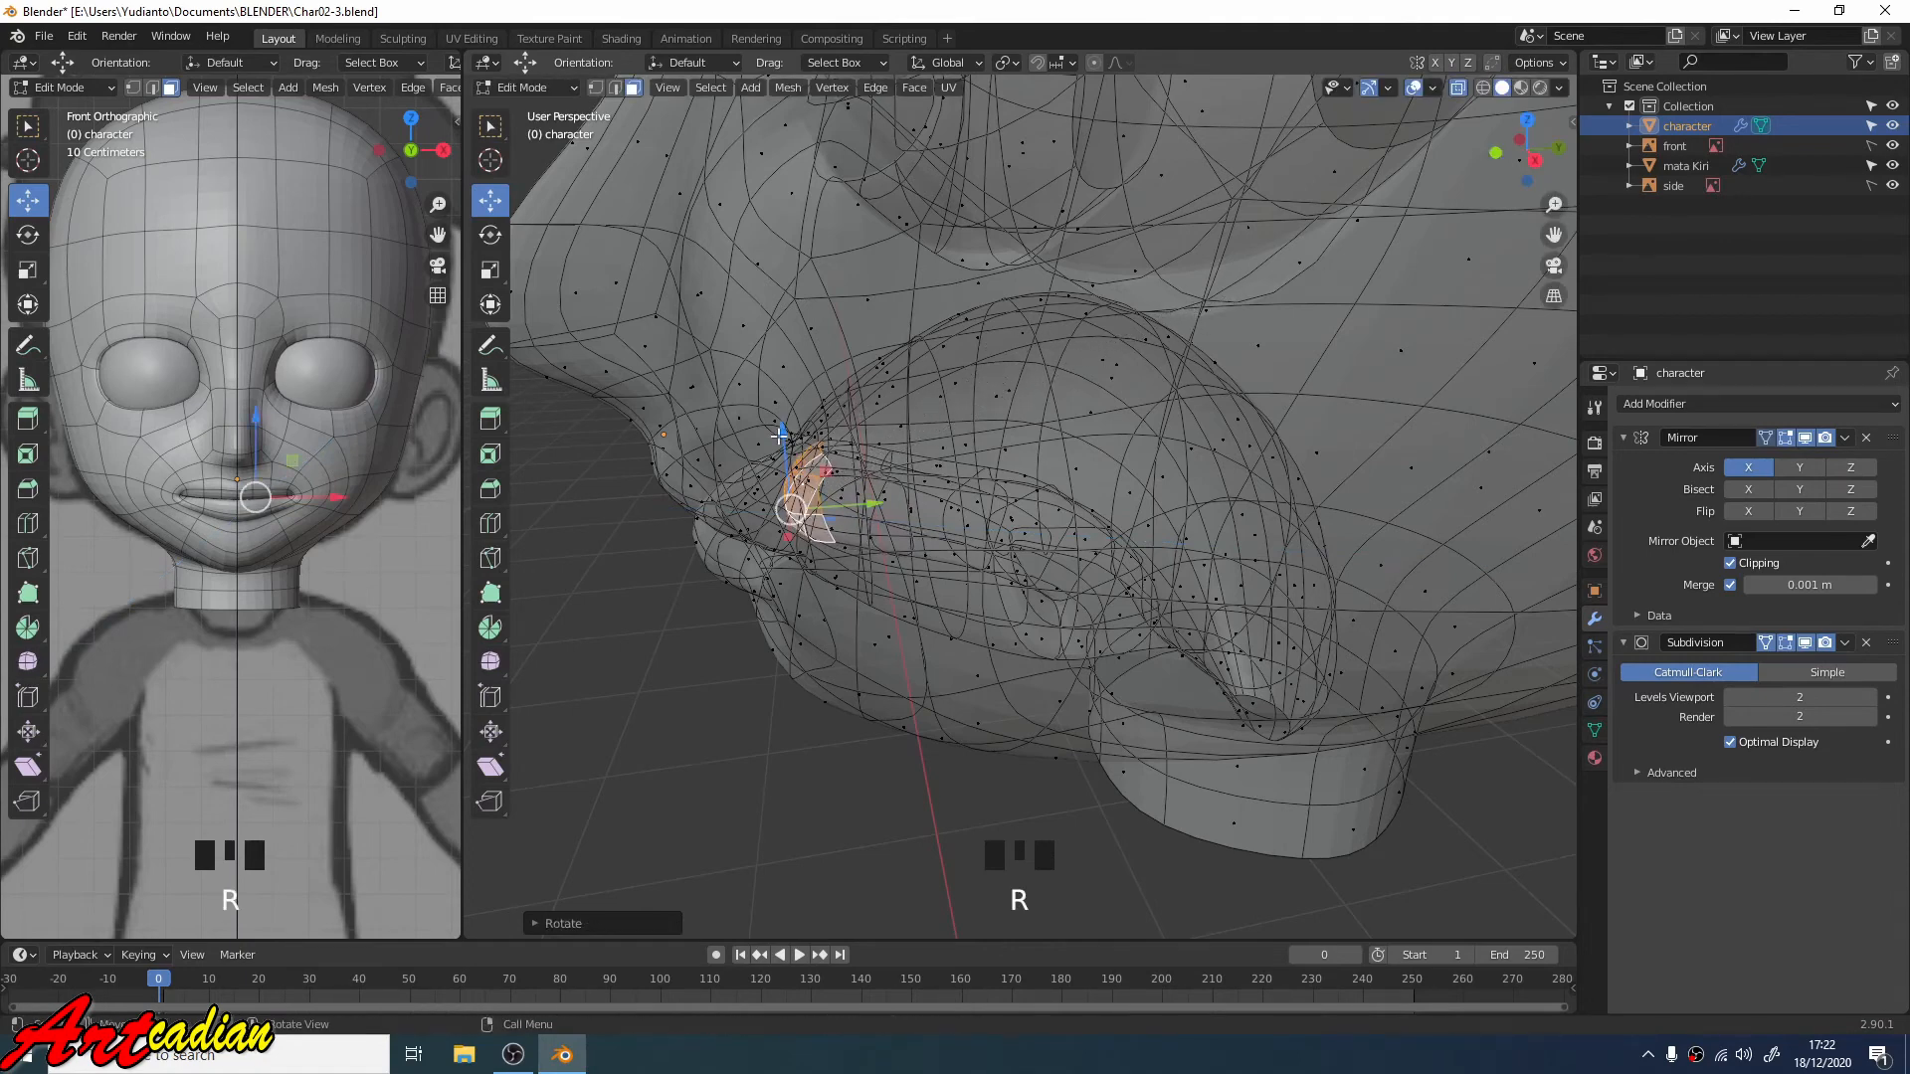
{"action": "left_click_drag", "start_coordinate": [778, 435], "coordinate": [777, 469]}
{"action": "middle_click_drag", "start_coordinate": [778, 469], "coordinate": [841, 467]}
{"action": "scroll", "coordinate": [839, 513], "scroll_direction": "down", "scroll_amount": 2}
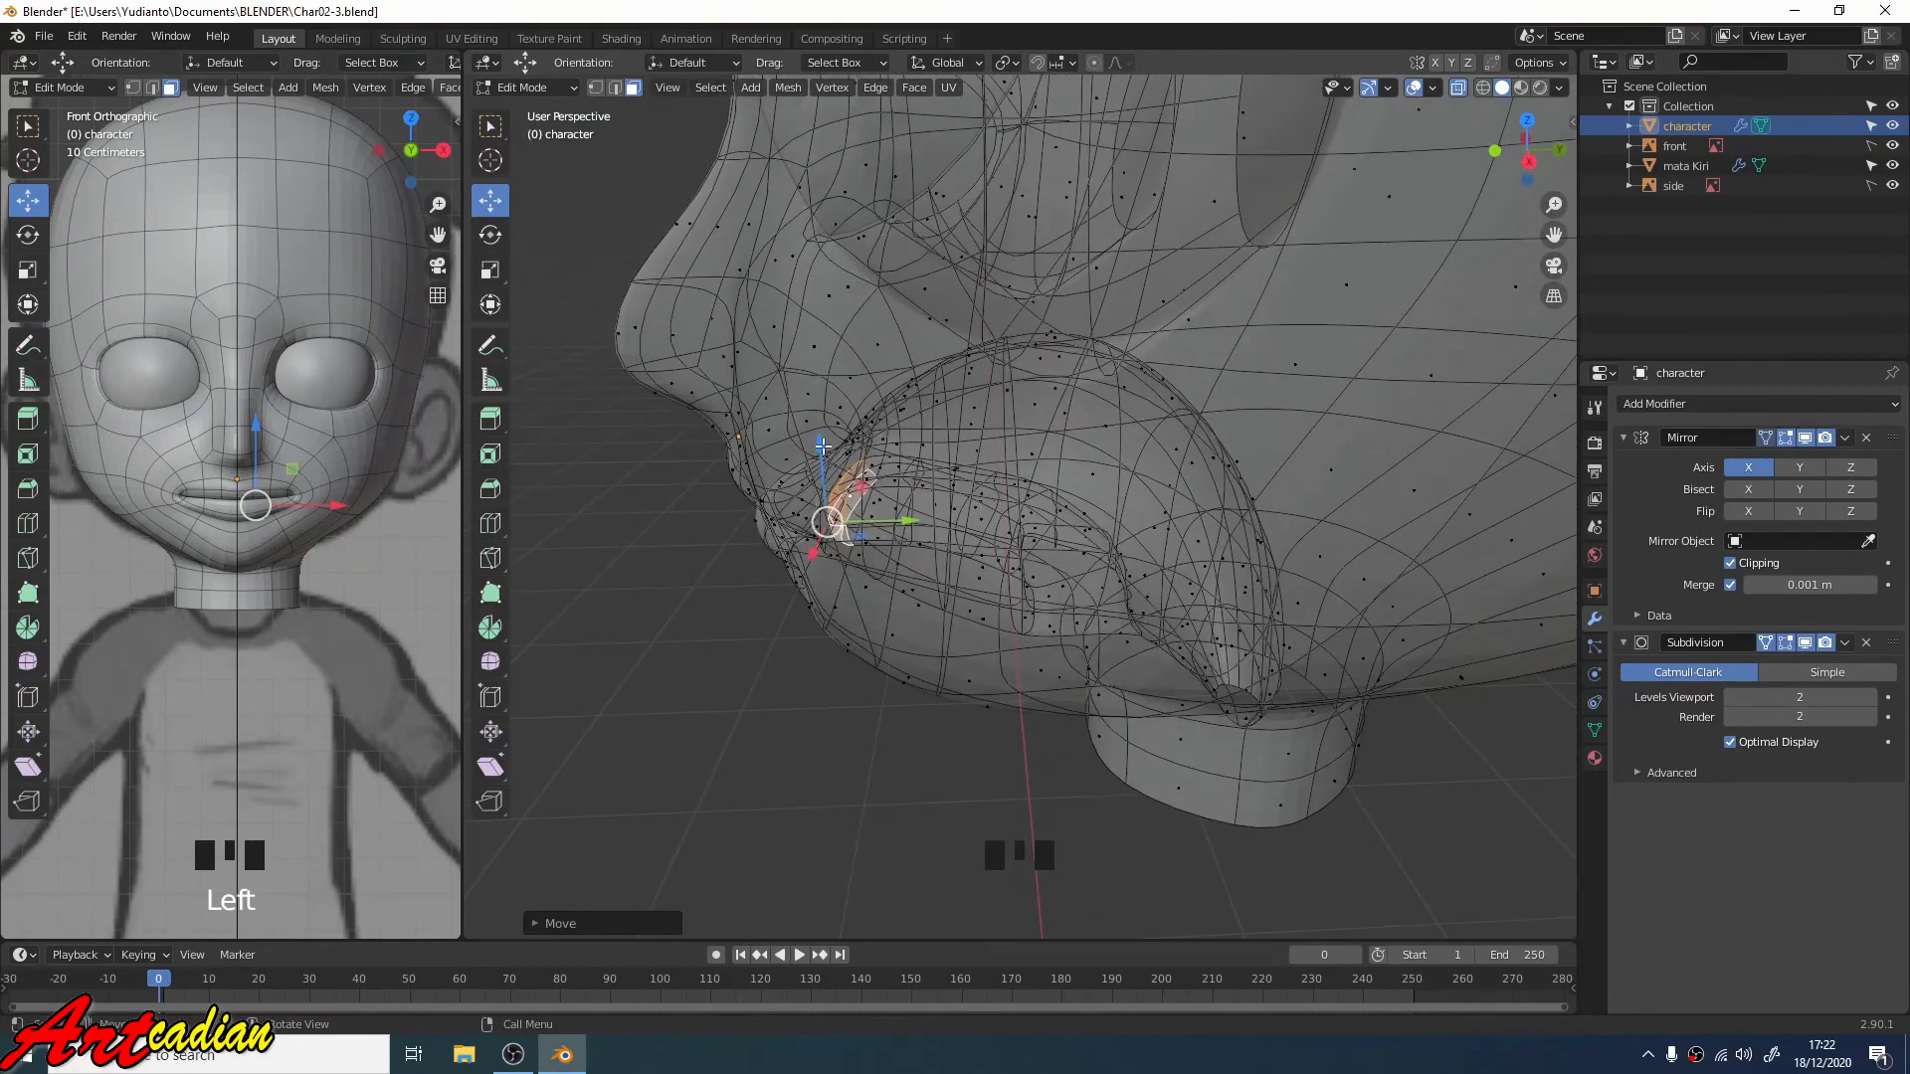
{"action": "left_click_drag", "start_coordinate": [822, 447], "coordinate": [826, 455]}
{"action": "left_click_drag", "start_coordinate": [825, 456], "coordinate": [828, 461]}
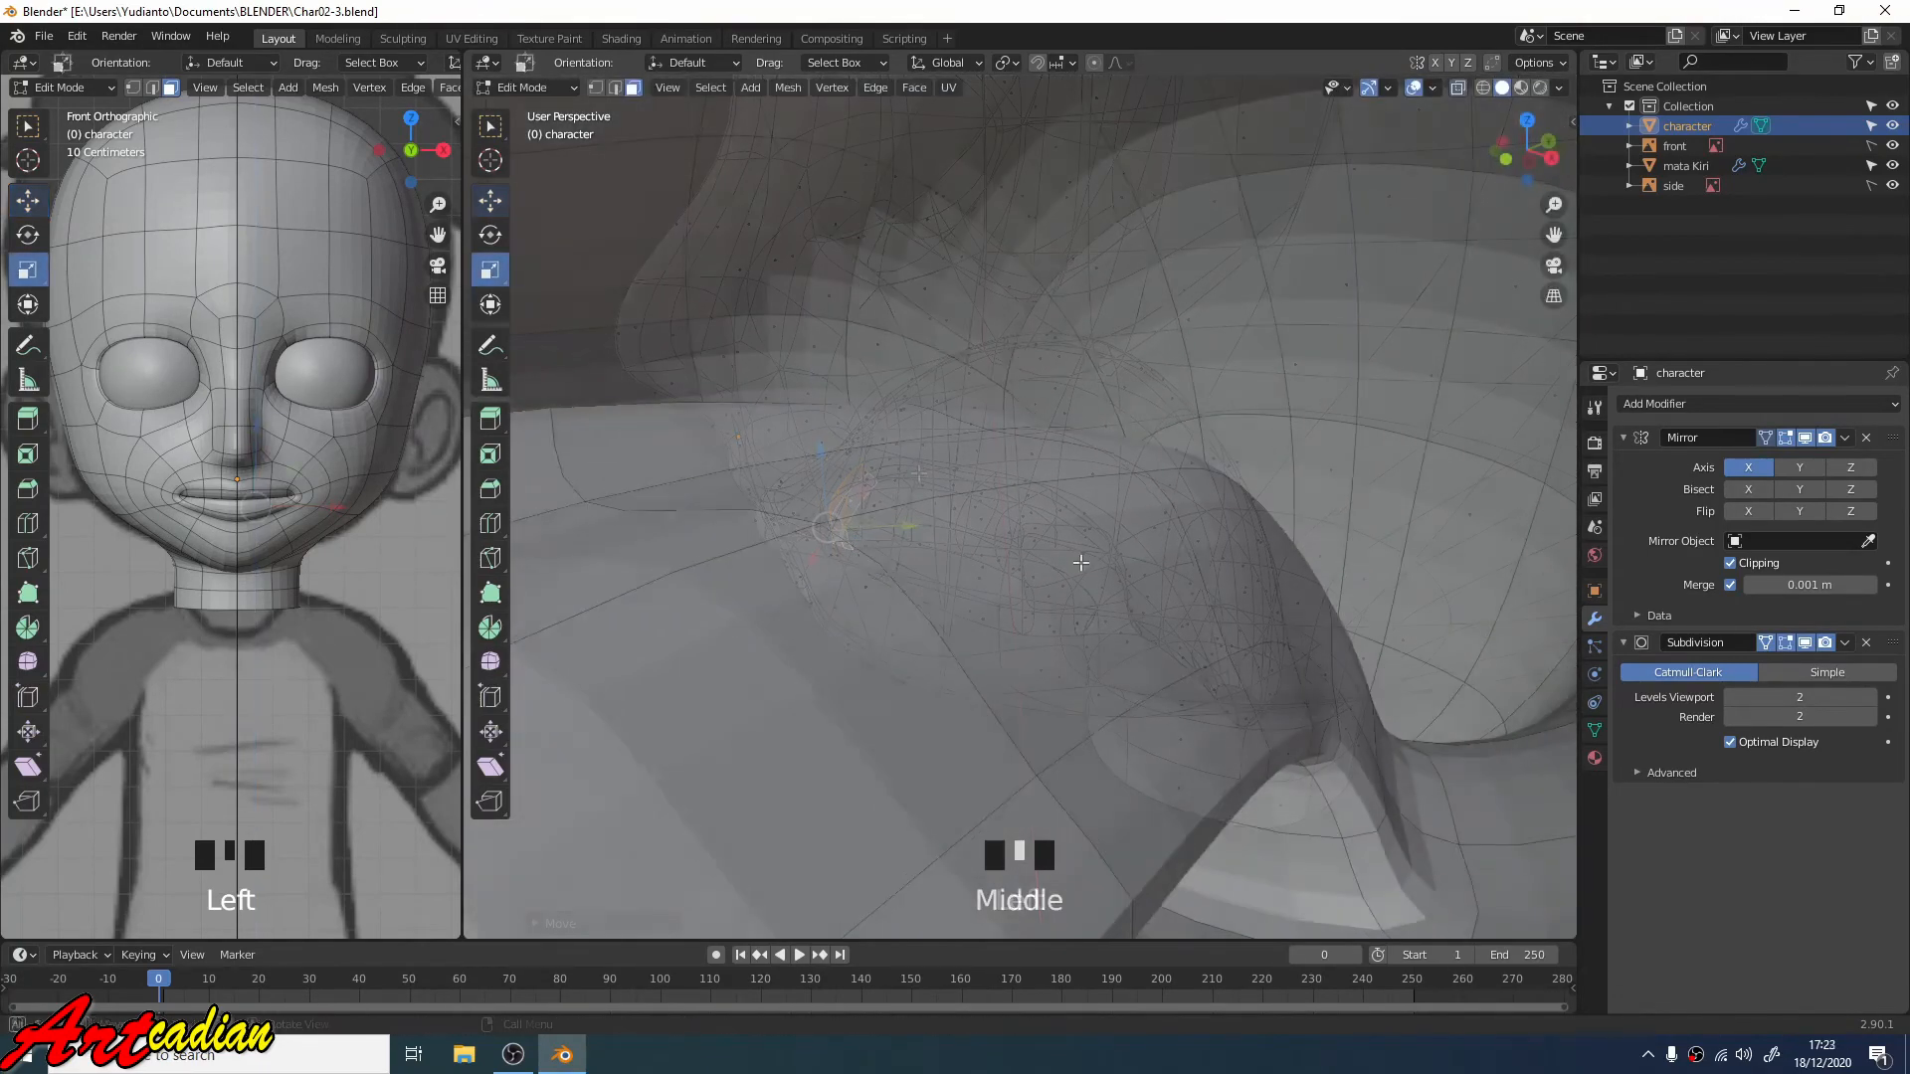
Step: Select the vertex in the dip on the tongue's centre line and raise it along the Z axis
{"action": "middle_click_drag", "start_coordinate": [1075, 562], "coordinate": [1013, 552]}
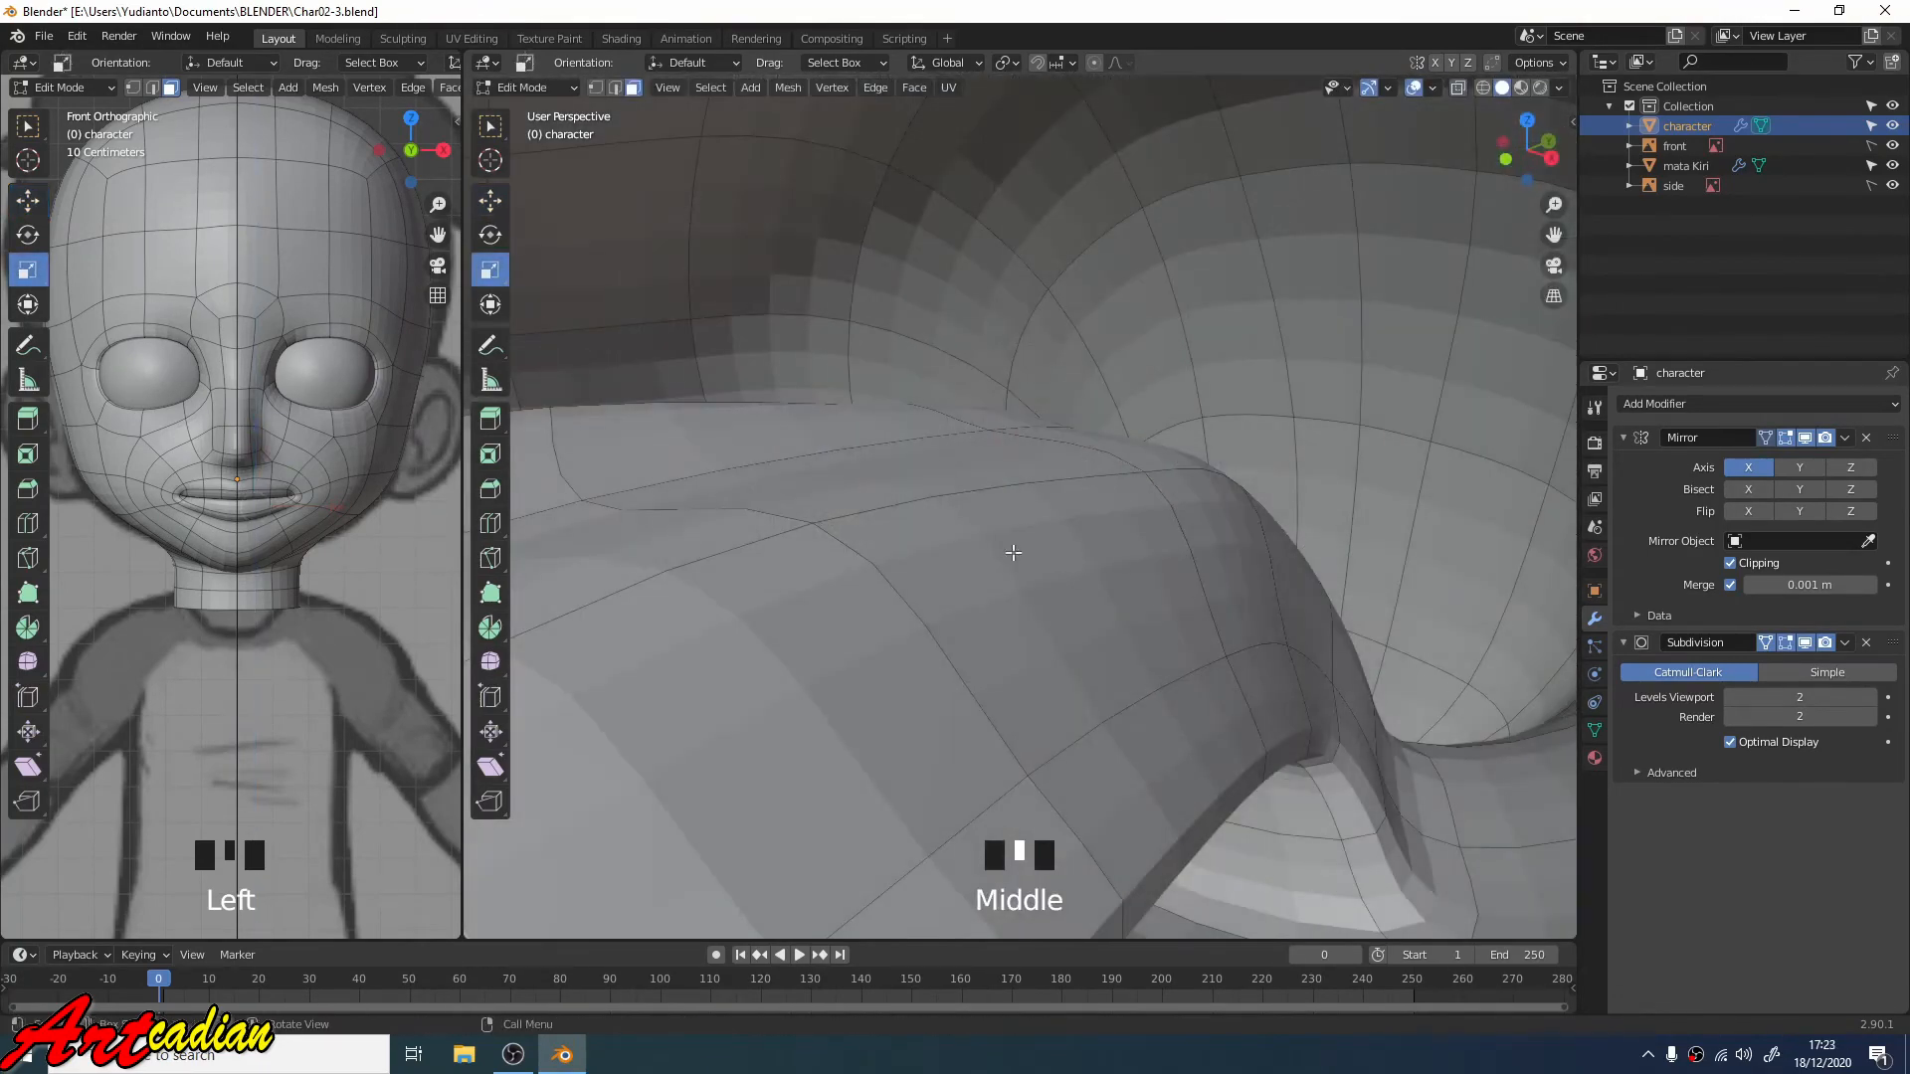
{"action": "key", "text": "1"}
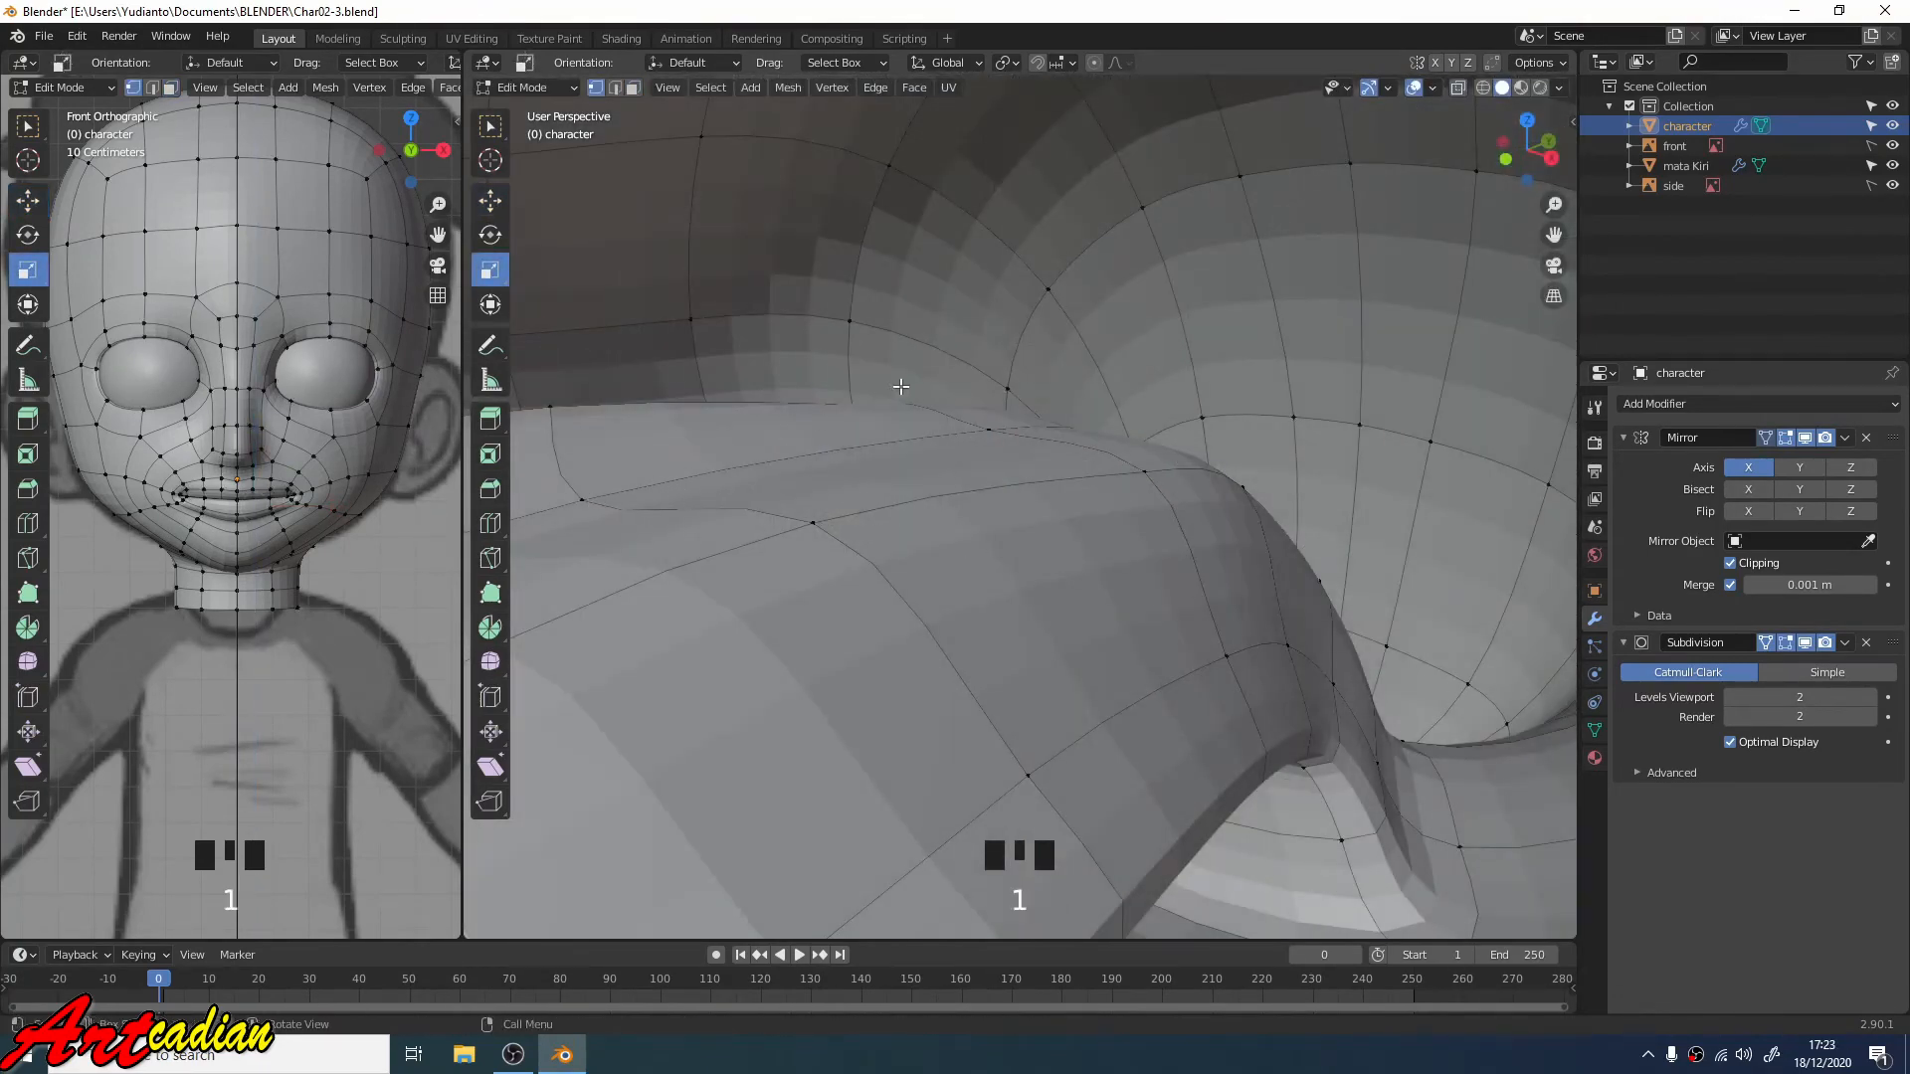
{"action": "left_click", "coordinate": [583, 498]}
{"action": "left_click", "coordinate": [585, 485]}
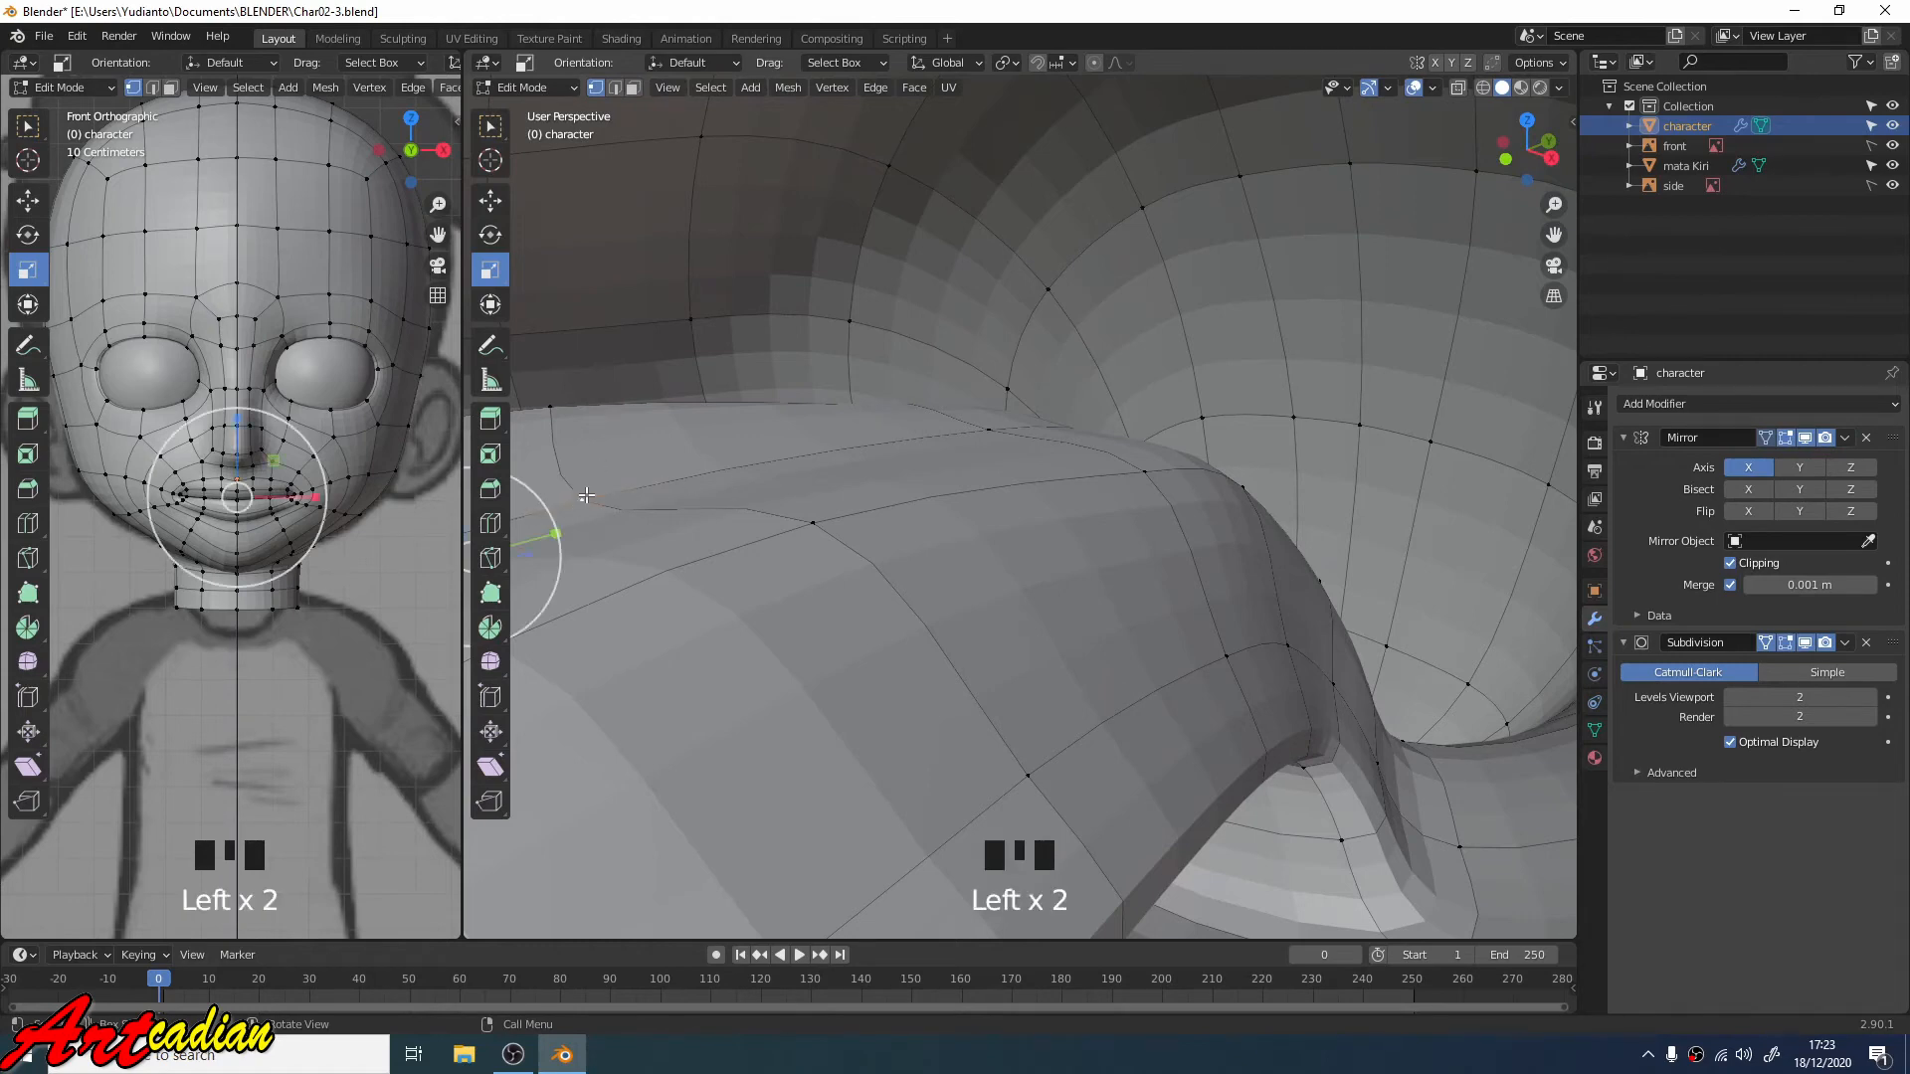
{"action": "scroll", "coordinate": [632, 468], "scroll_direction": "down", "scroll_amount": 1}
{"action": "scroll", "coordinate": [657, 474], "scroll_direction": "up", "scroll_amount": 1}
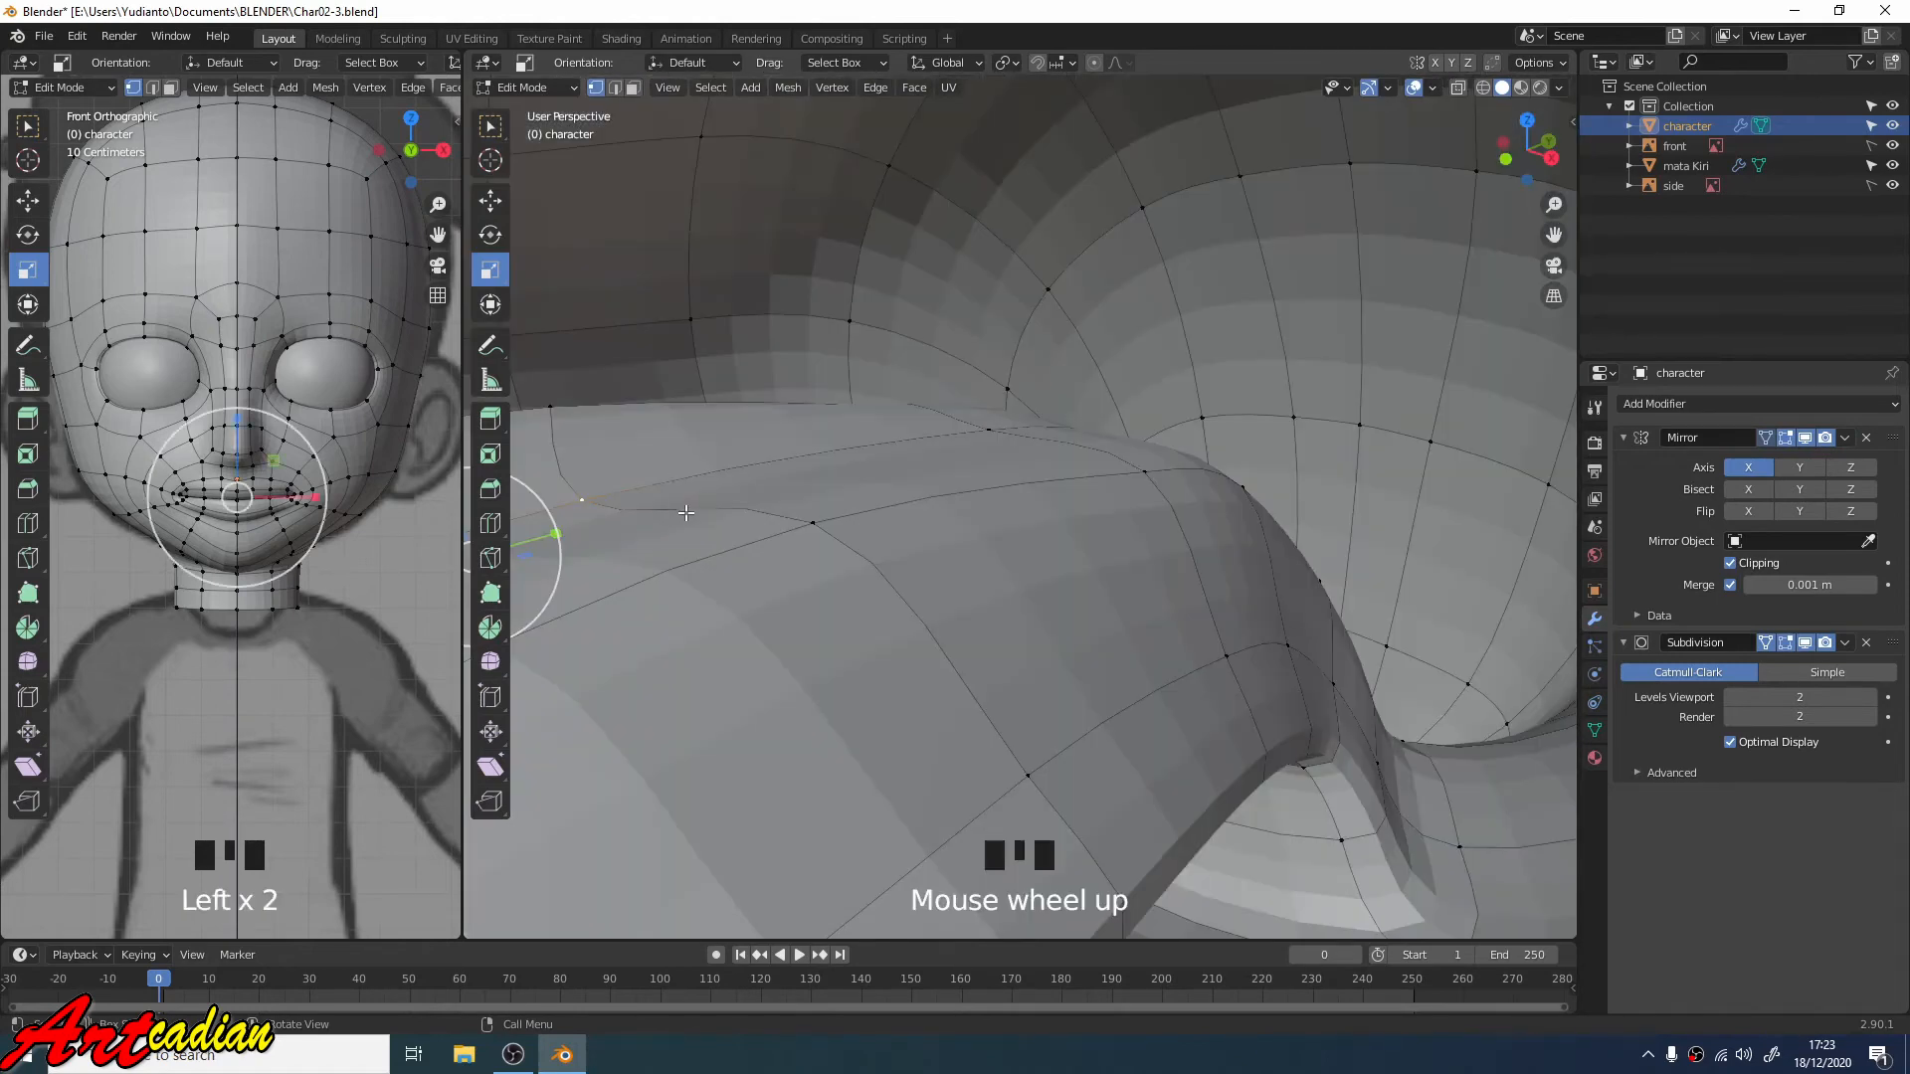
{"action": "middle_click_drag", "start_coordinate": [712, 509], "coordinate": [841, 501]}
{"action": "scroll", "coordinate": [835, 471], "scroll_direction": "up", "scroll_amount": 2}
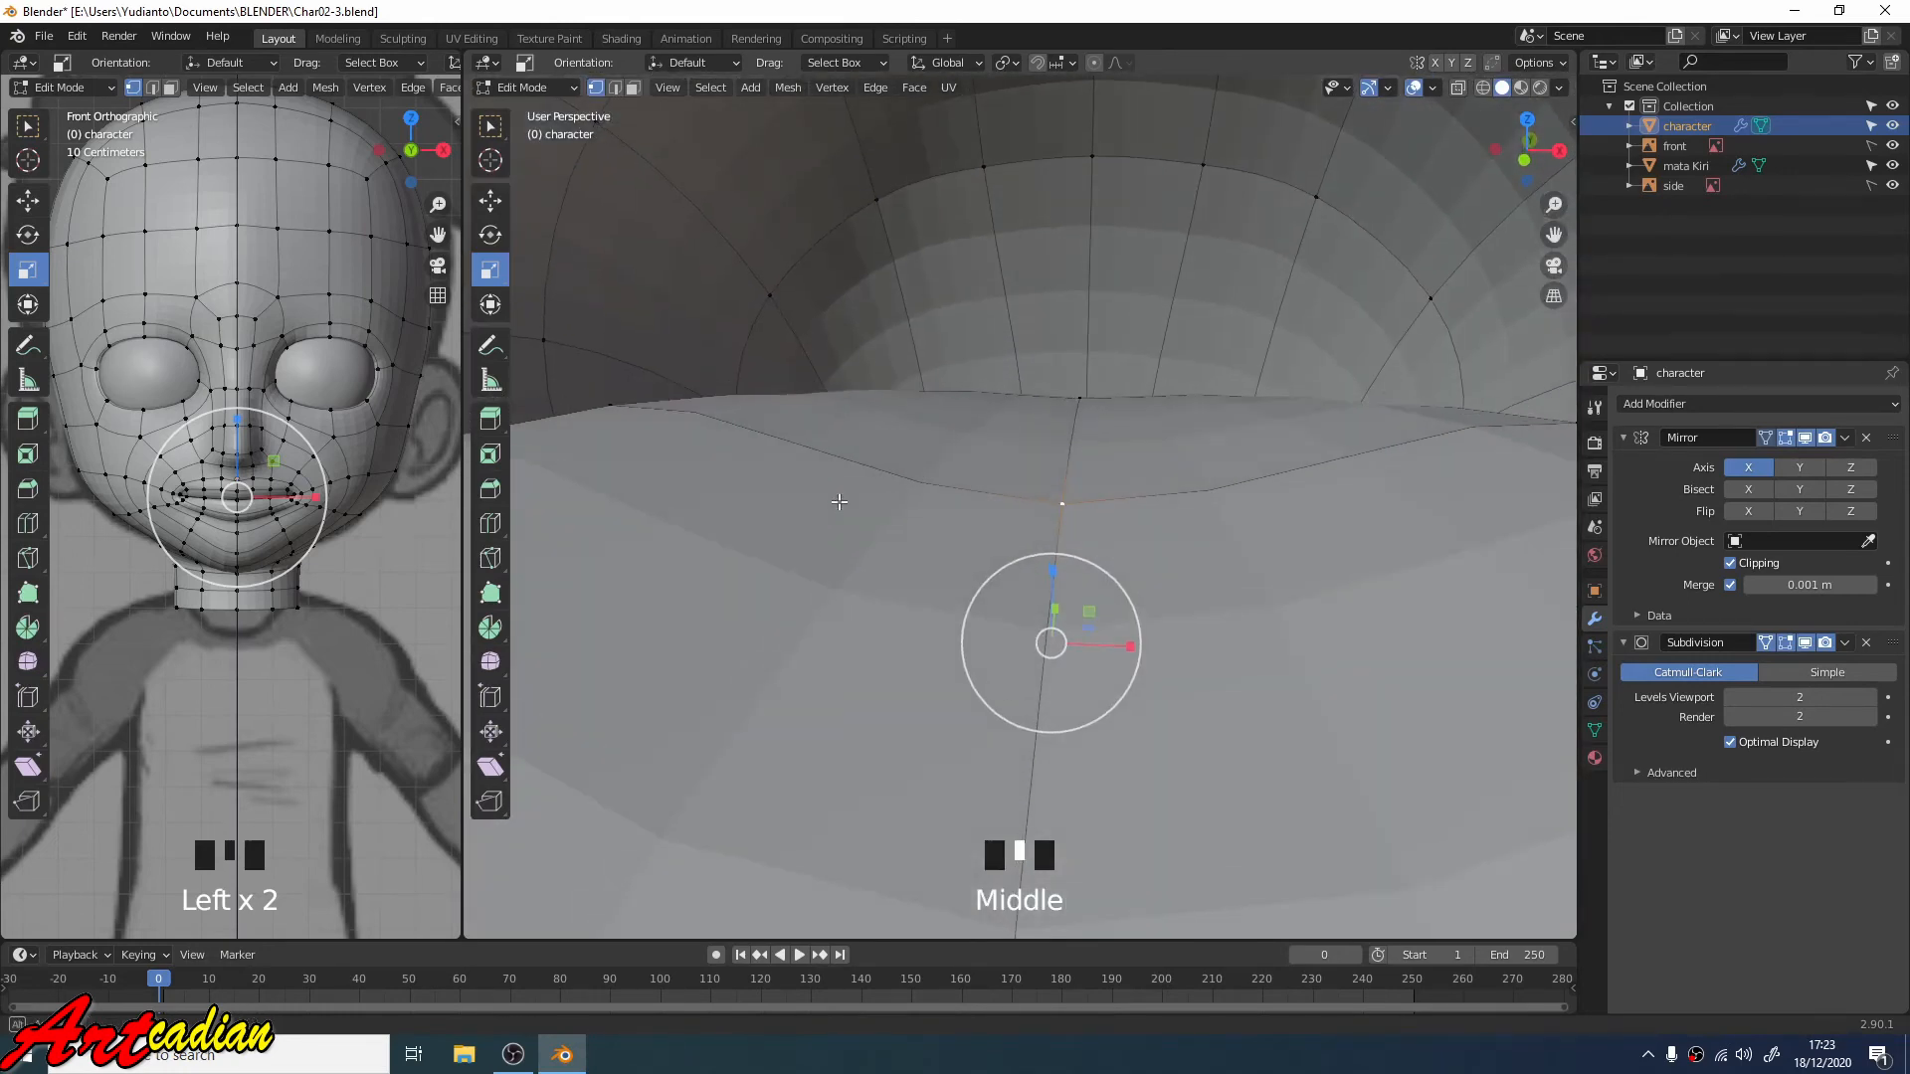
{"action": "left_click", "coordinate": [488, 203]}
{"action": "left_click", "coordinate": [1058, 503]}
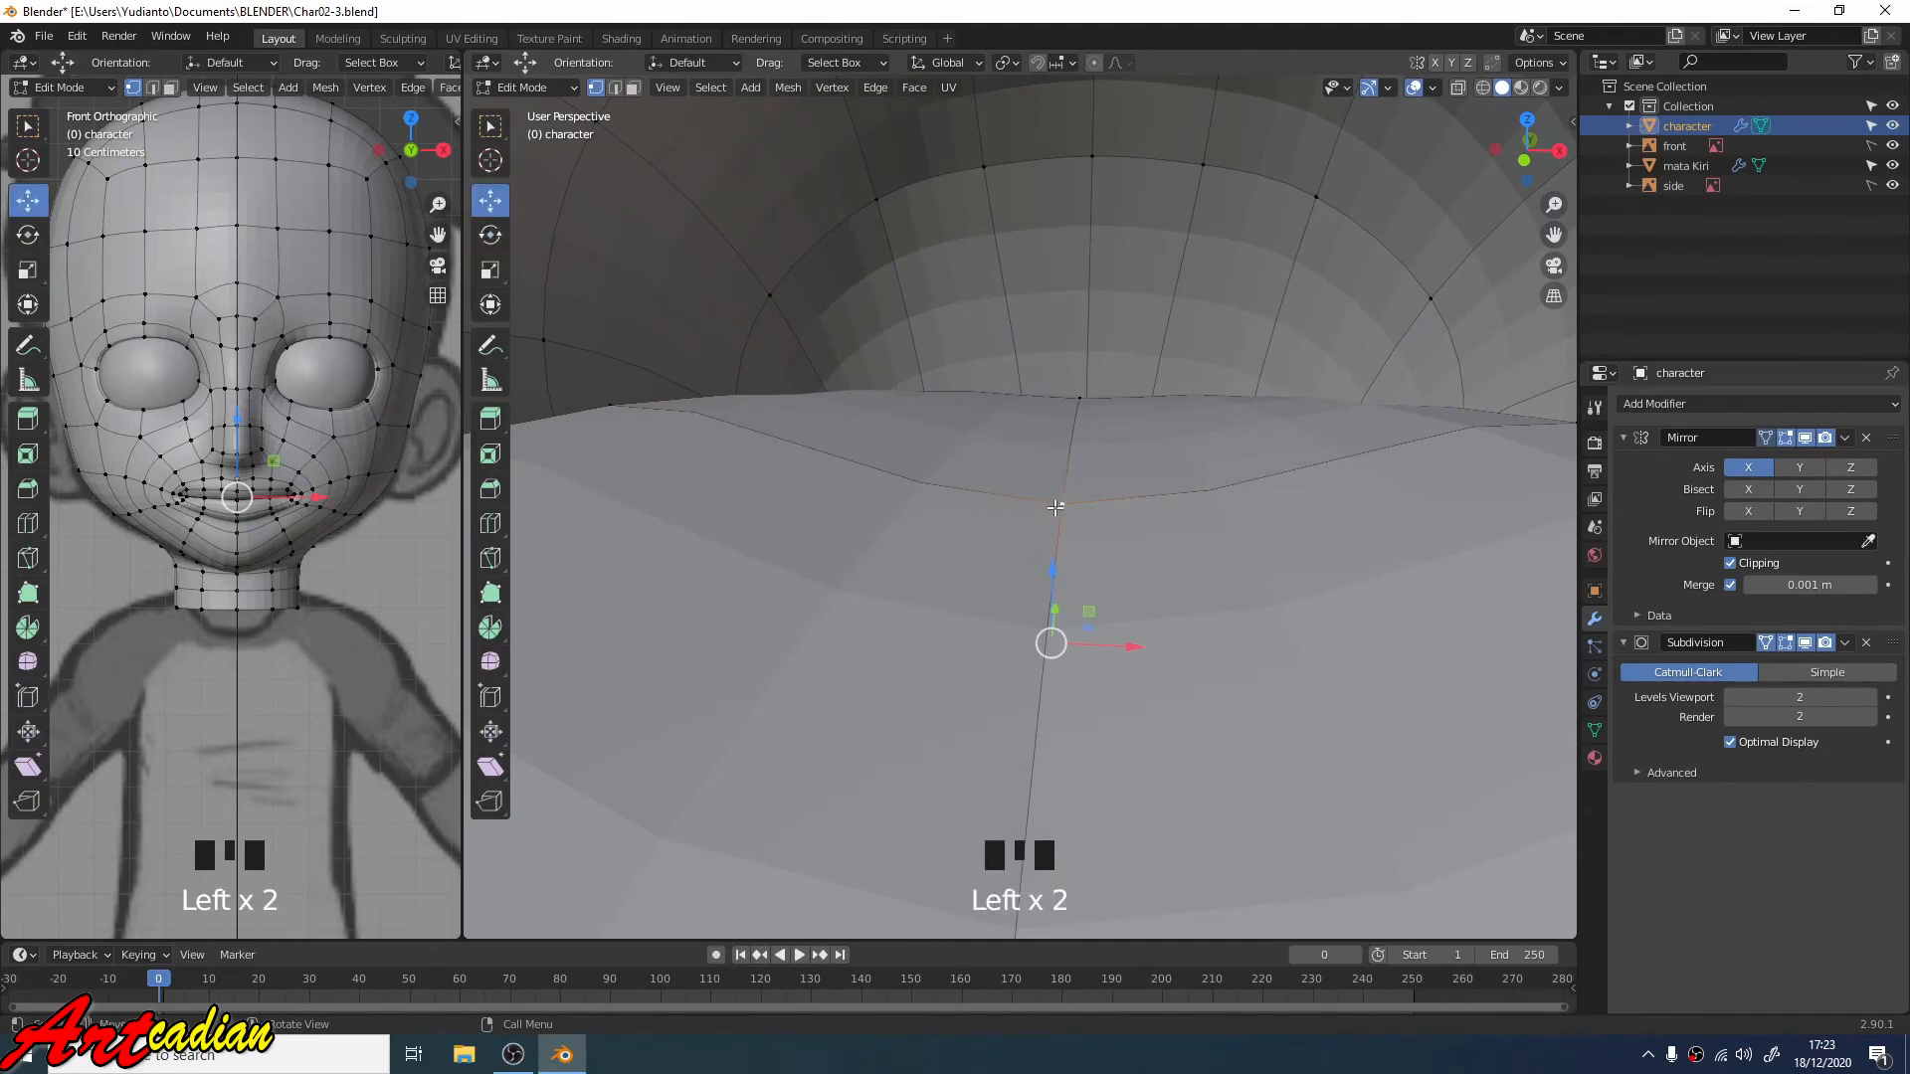
{"action": "left_click_drag", "start_coordinate": [1044, 573], "coordinate": [1082, 422]}
{"action": "scroll", "coordinate": [1024, 504], "scroll_direction": "down", "scroll_amount": 6}
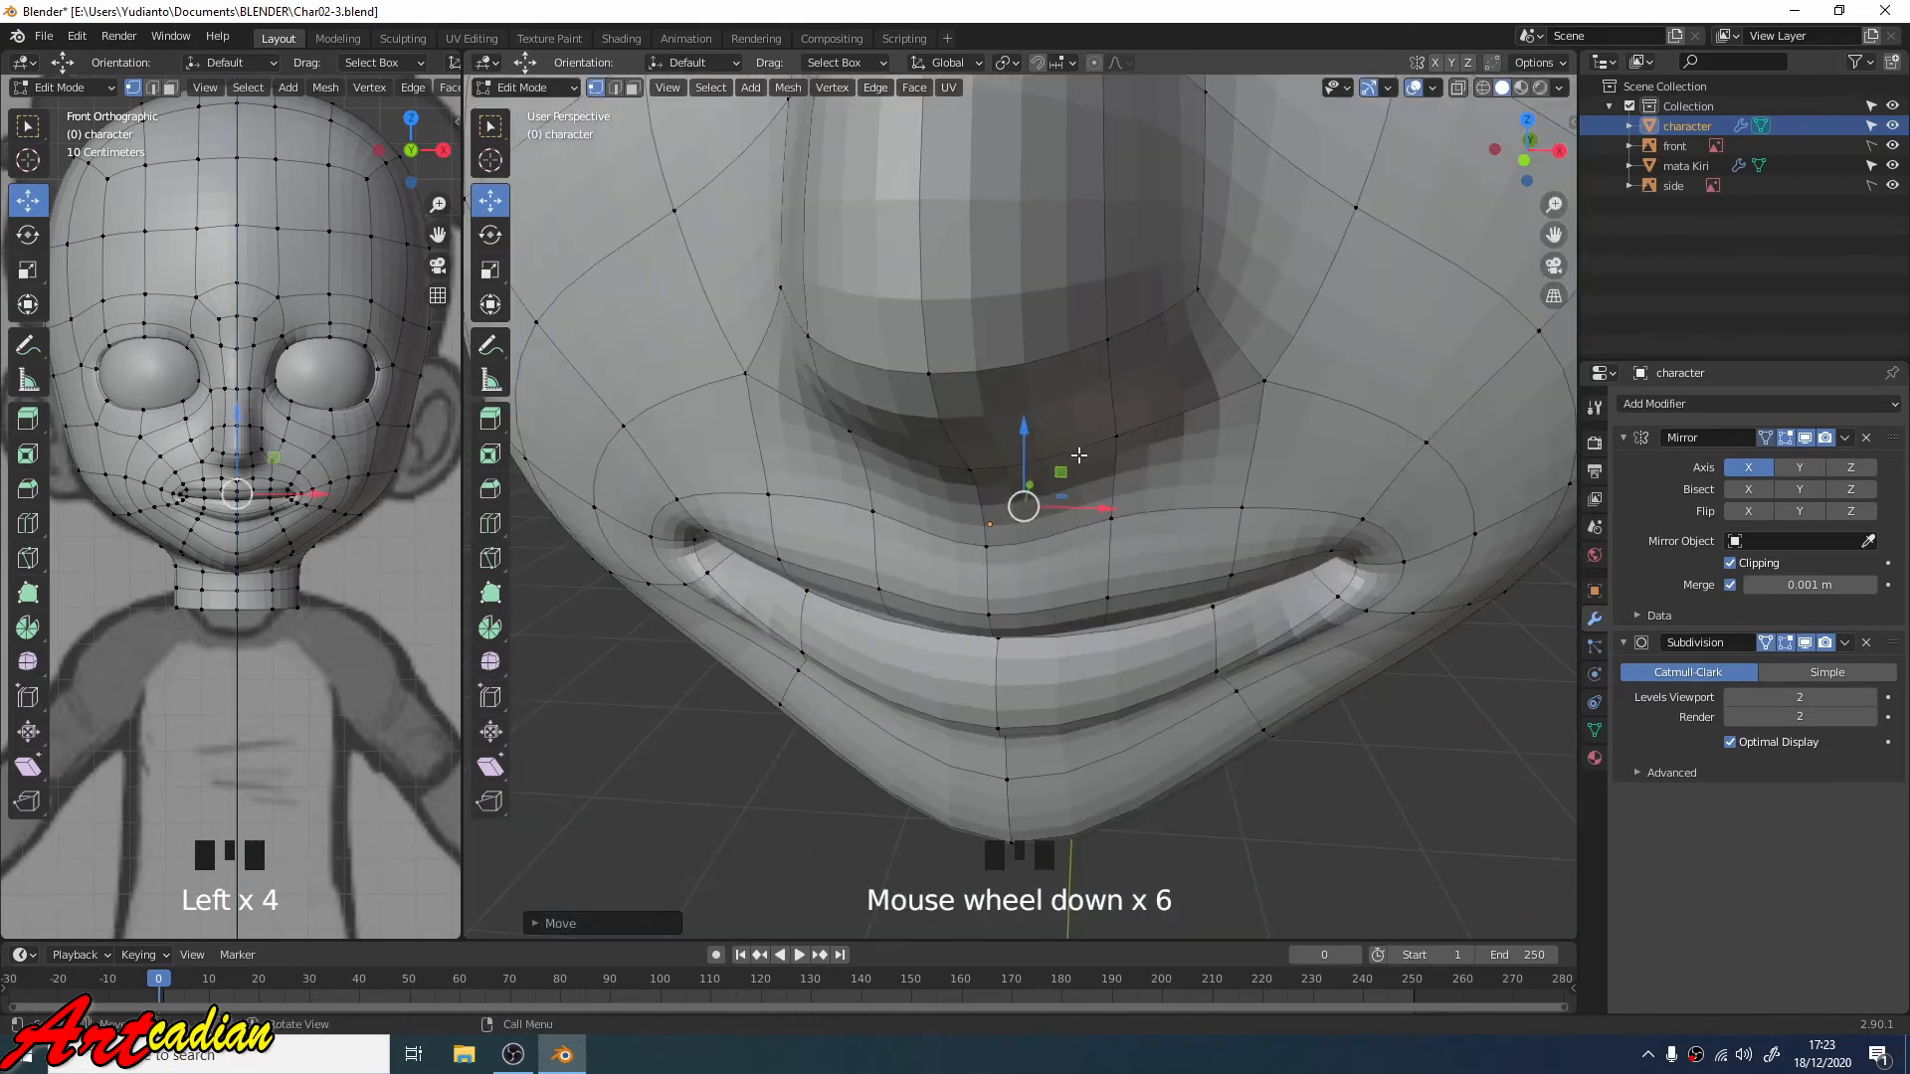
Step: Select the face loop joining the inner lips to the mouth cavity and delete its faces
{"action": "middle_click_drag", "start_coordinate": [1024, 503], "coordinate": [727, 473]}
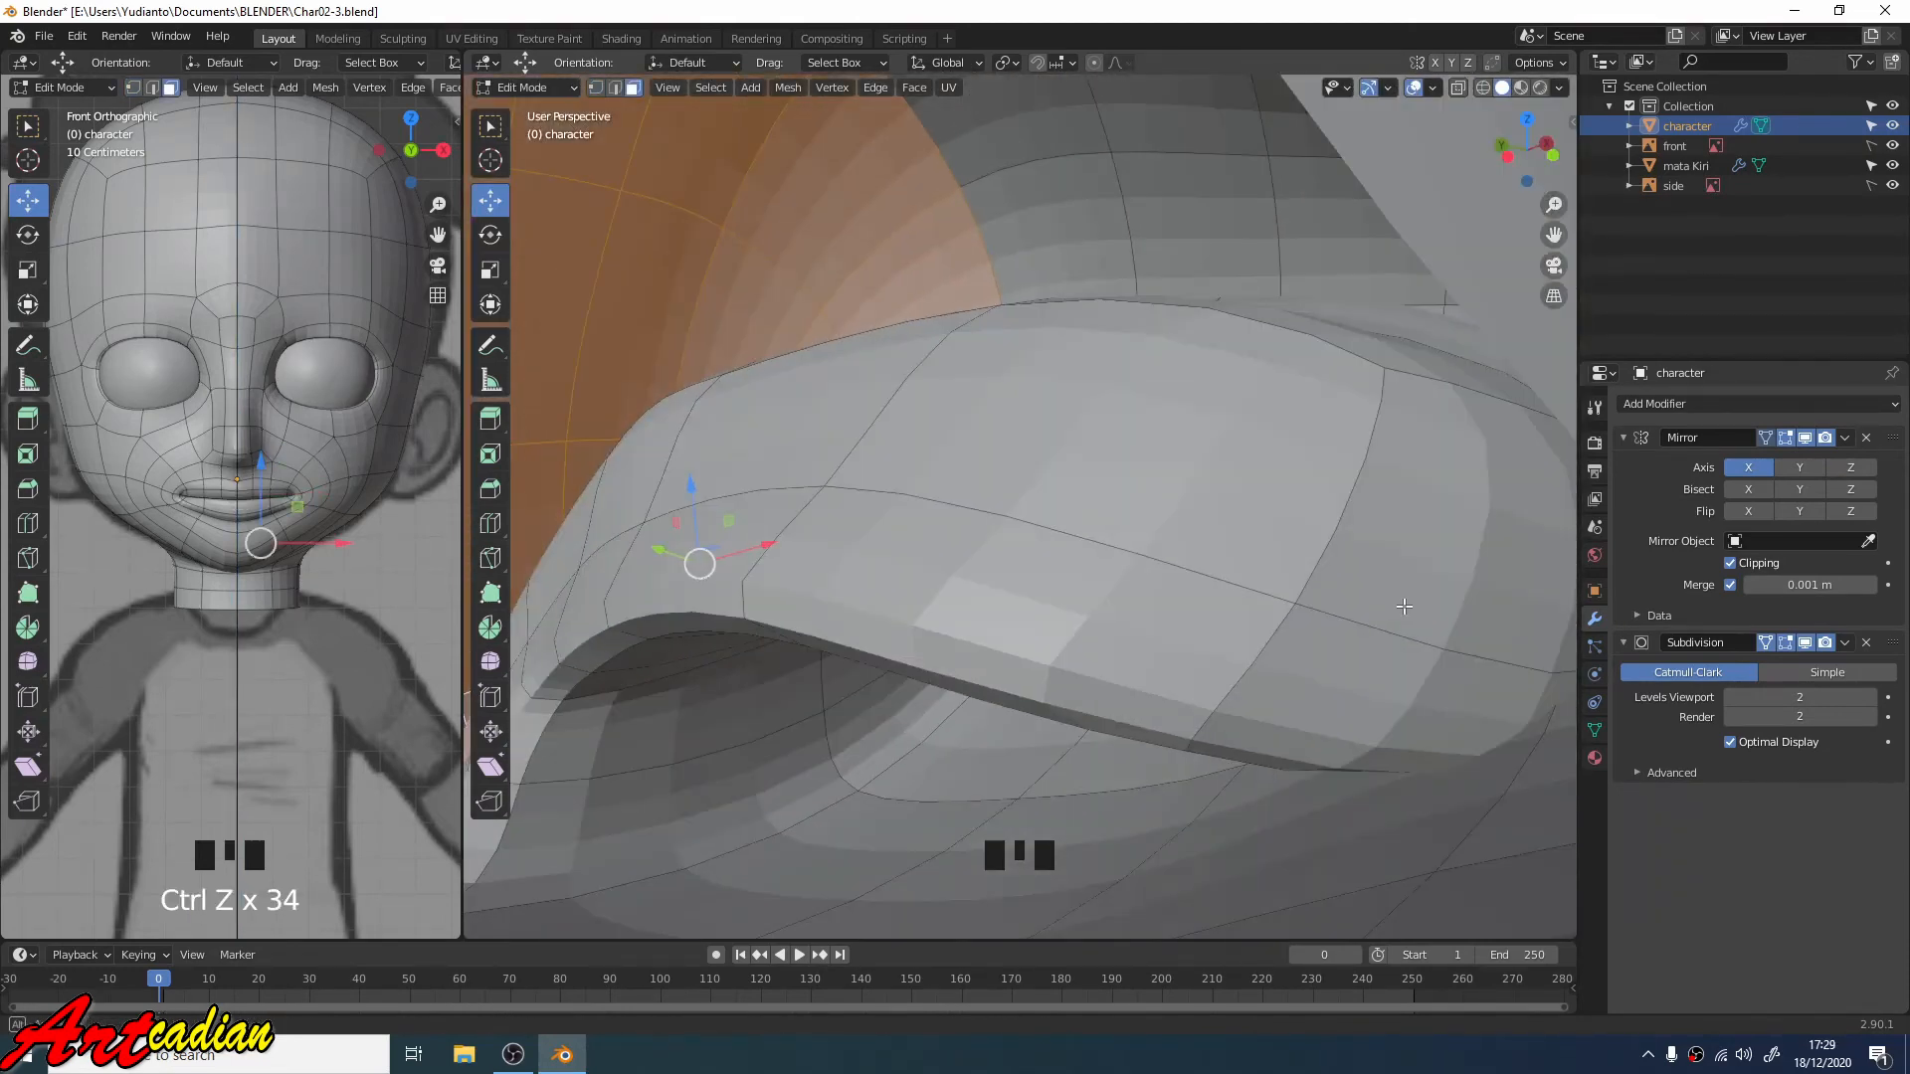
{"action": "scroll", "coordinate": [1423, 593], "scroll_direction": "down", "scroll_amount": 2}
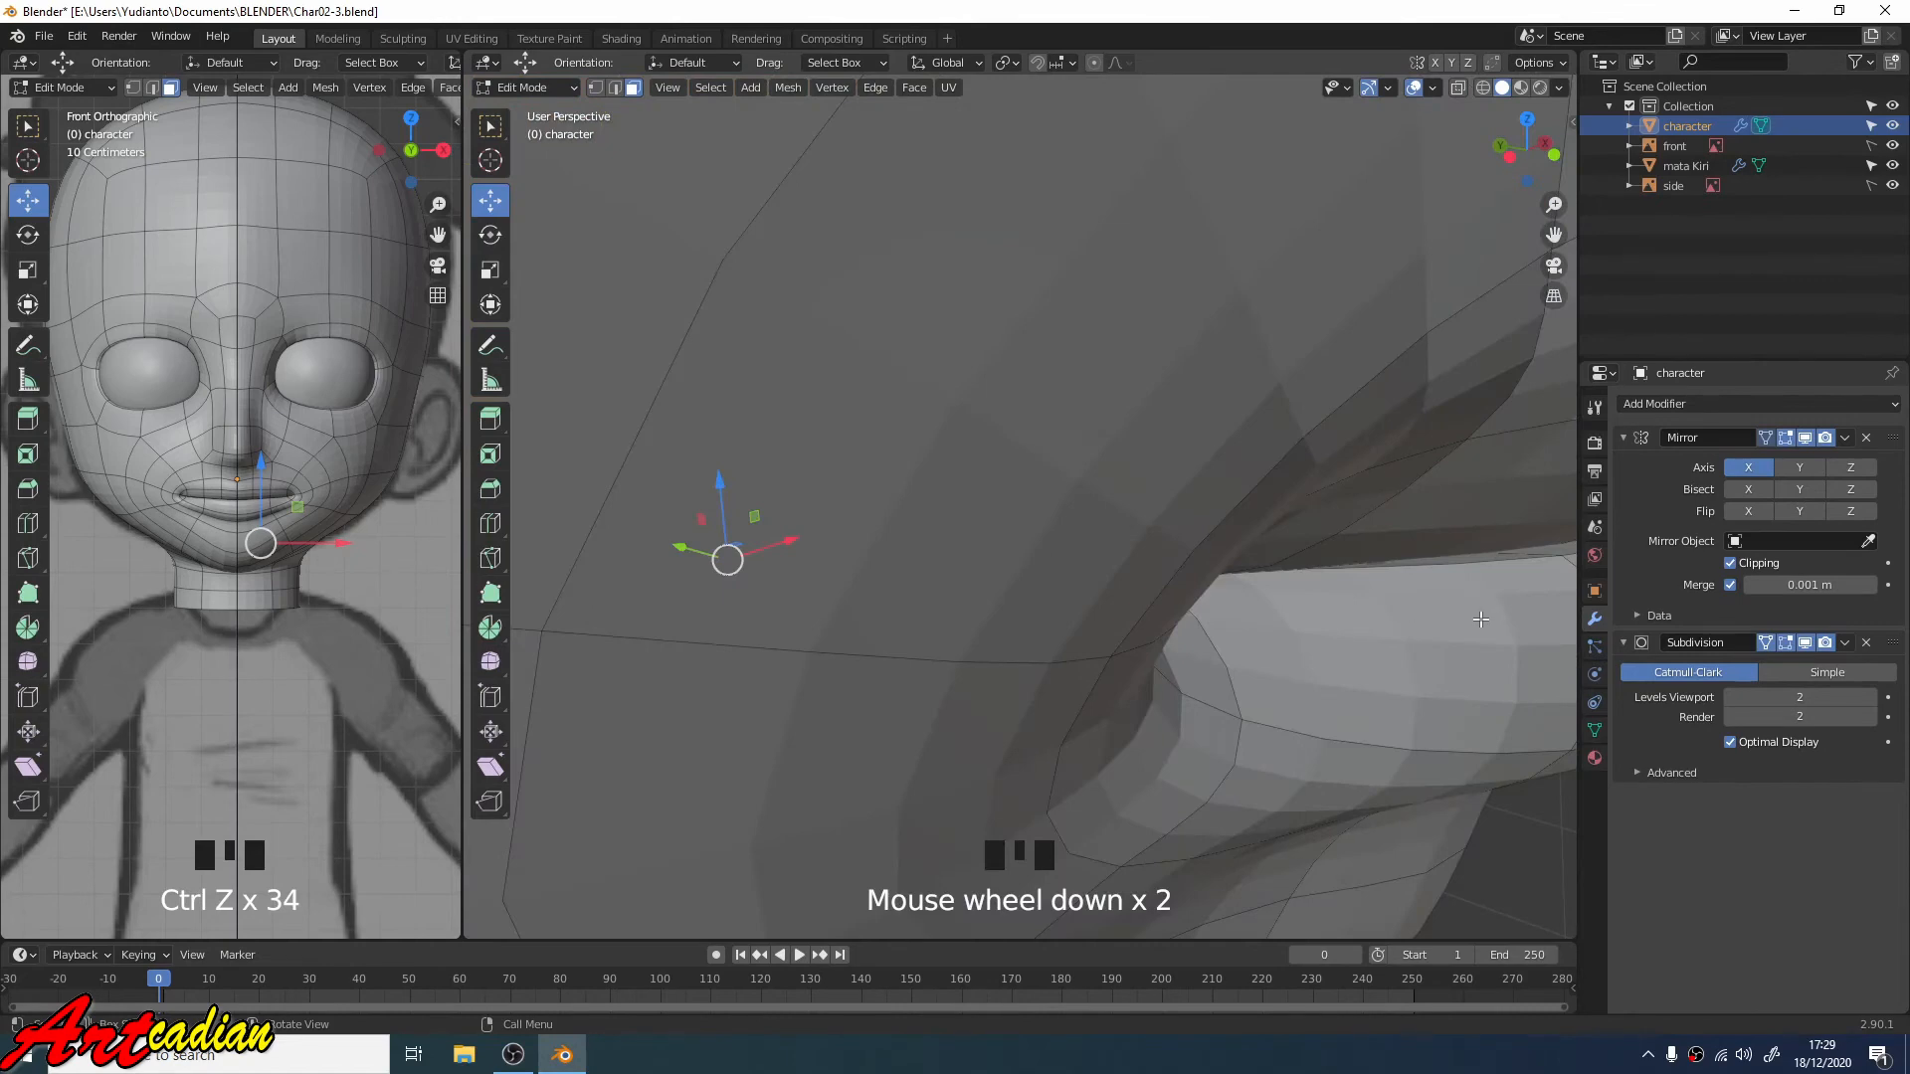
{"action": "middle_click_drag", "start_coordinate": [1481, 619], "coordinate": [766, 650]}
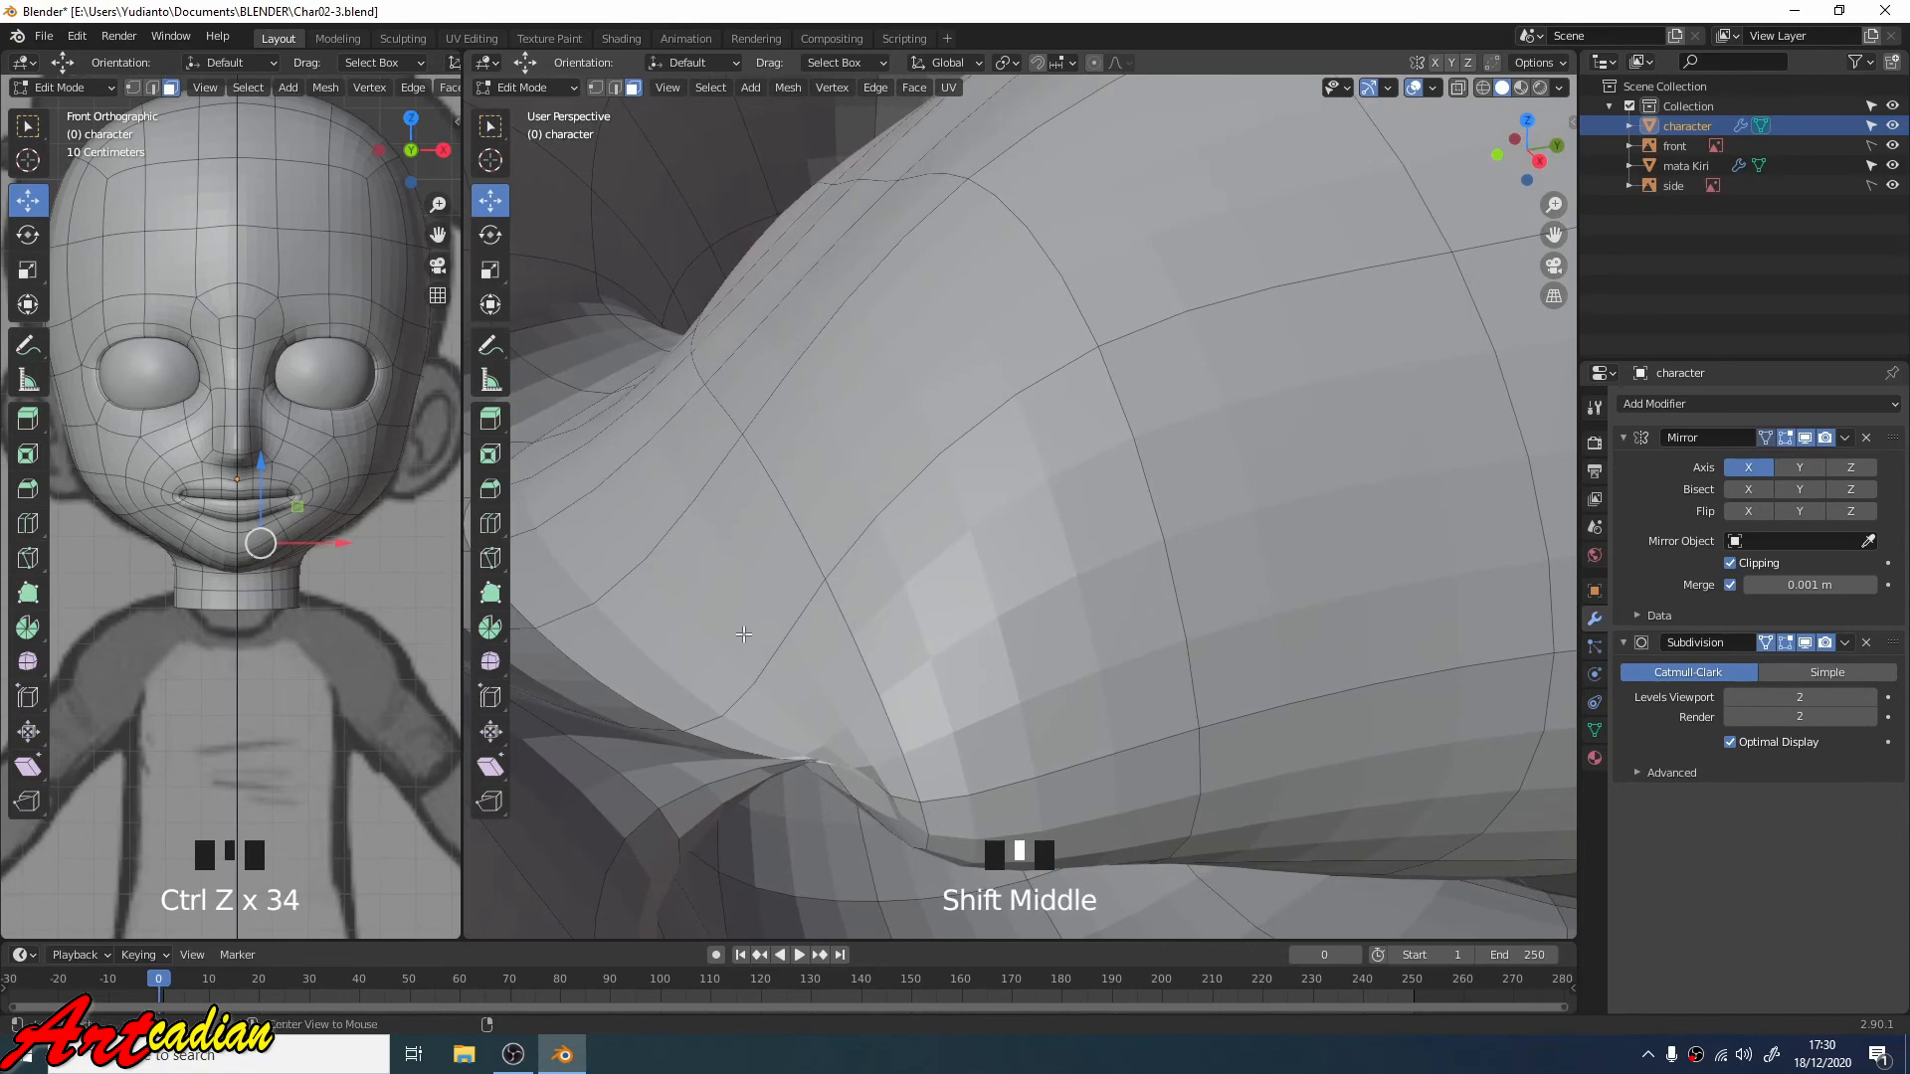
{"action": "left_click", "coordinate": [740, 633], "text": "alt"}
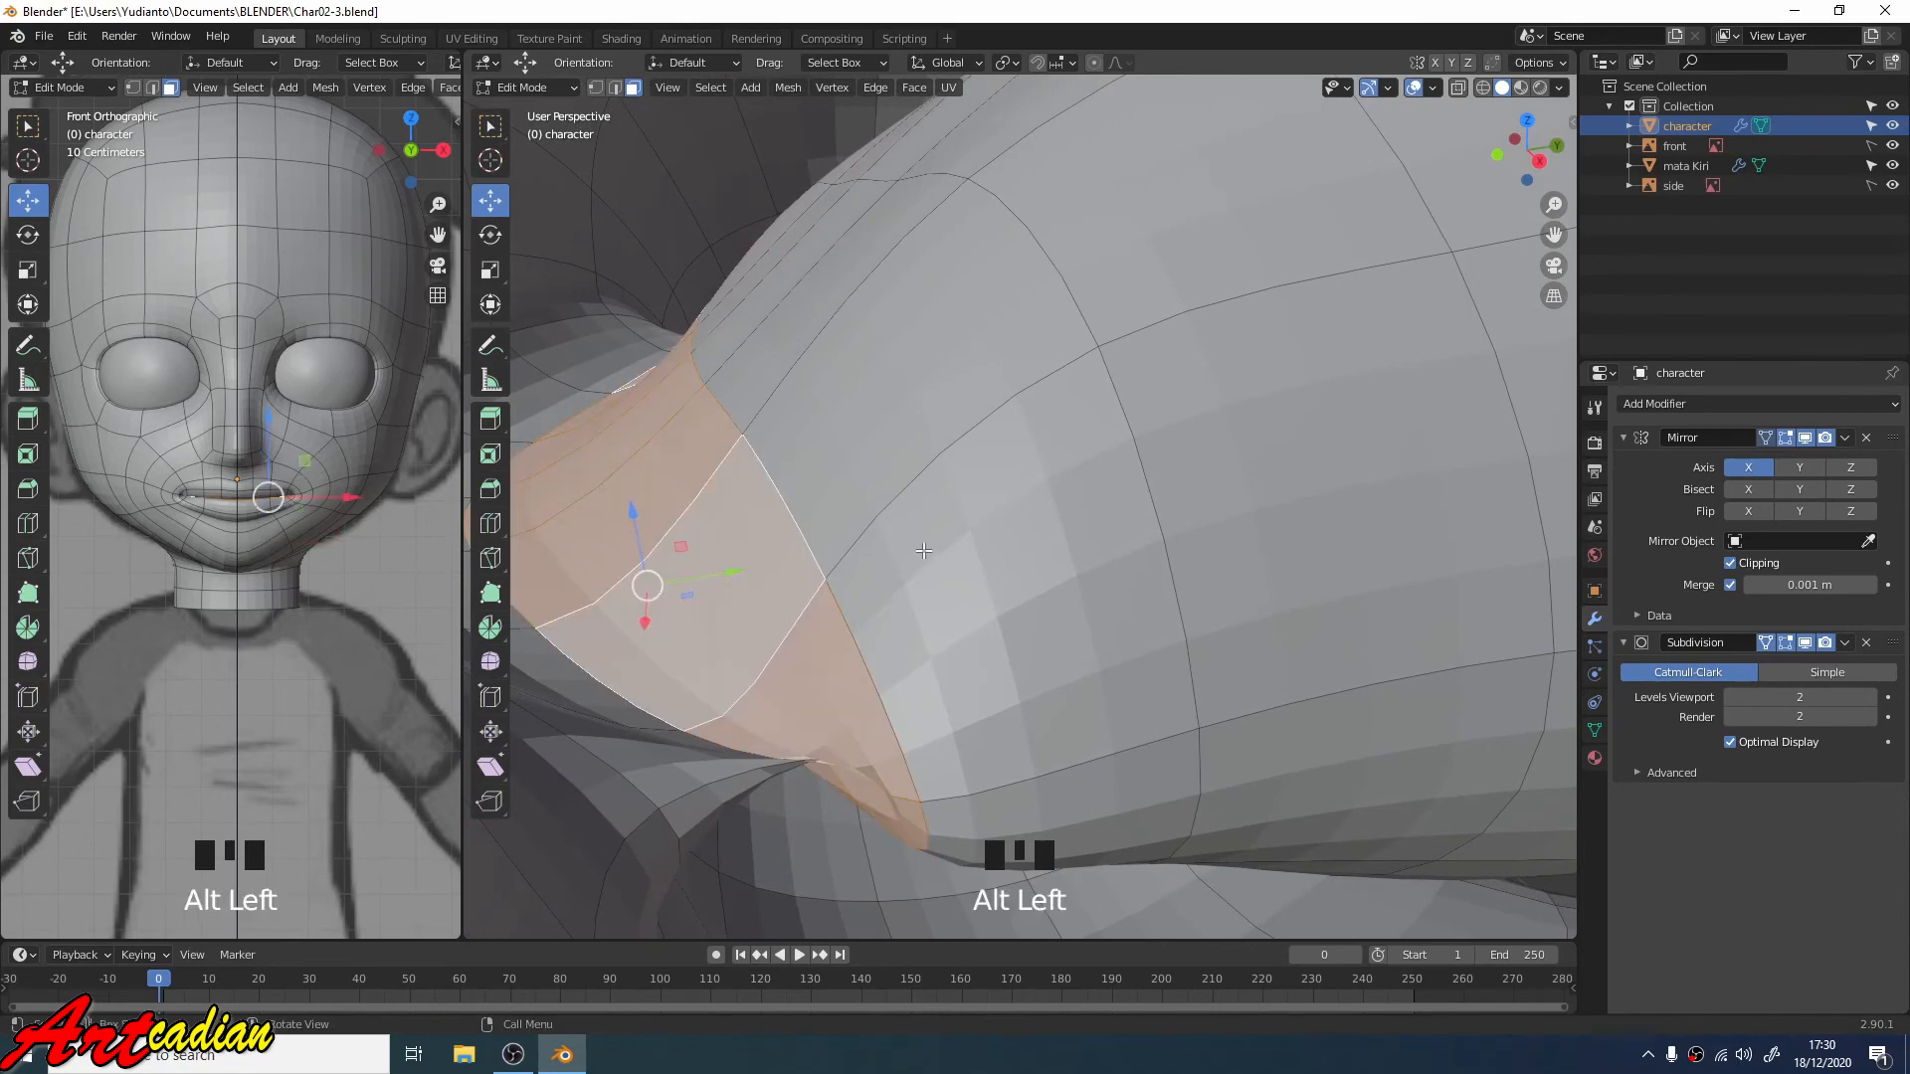
{"action": "key", "text": "x"}
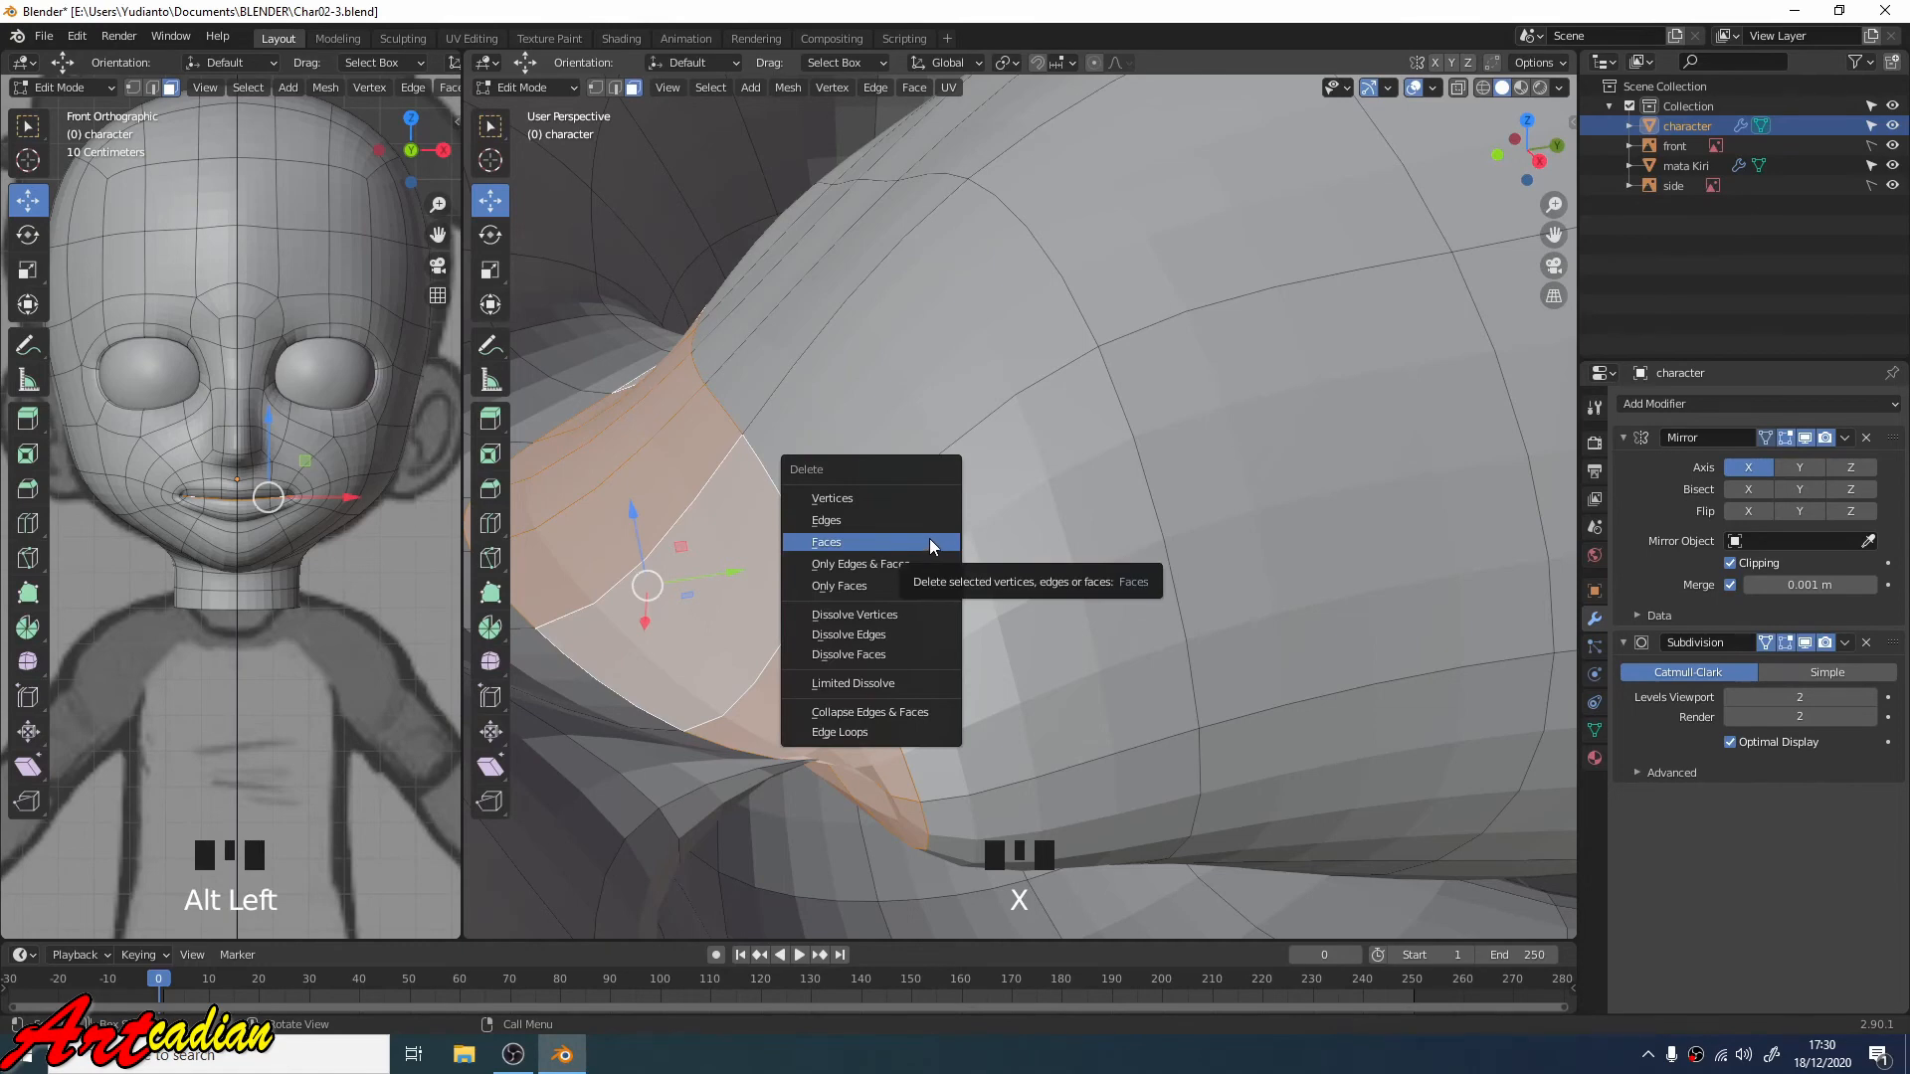
{"action": "left_click", "coordinate": [929, 543]}
Step: Select an edge loop on the detached mouth cavity and grow the selection across the whole cavity
{"action": "mouse_move", "coordinate": [929, 542]}
{"action": "middle_mouse_down"}
{"action": "mouse_move", "coordinate": [951, 557]}
{"action": "mouse_move", "coordinate": [895, 542]}
{"action": "middle_mouse_up"}
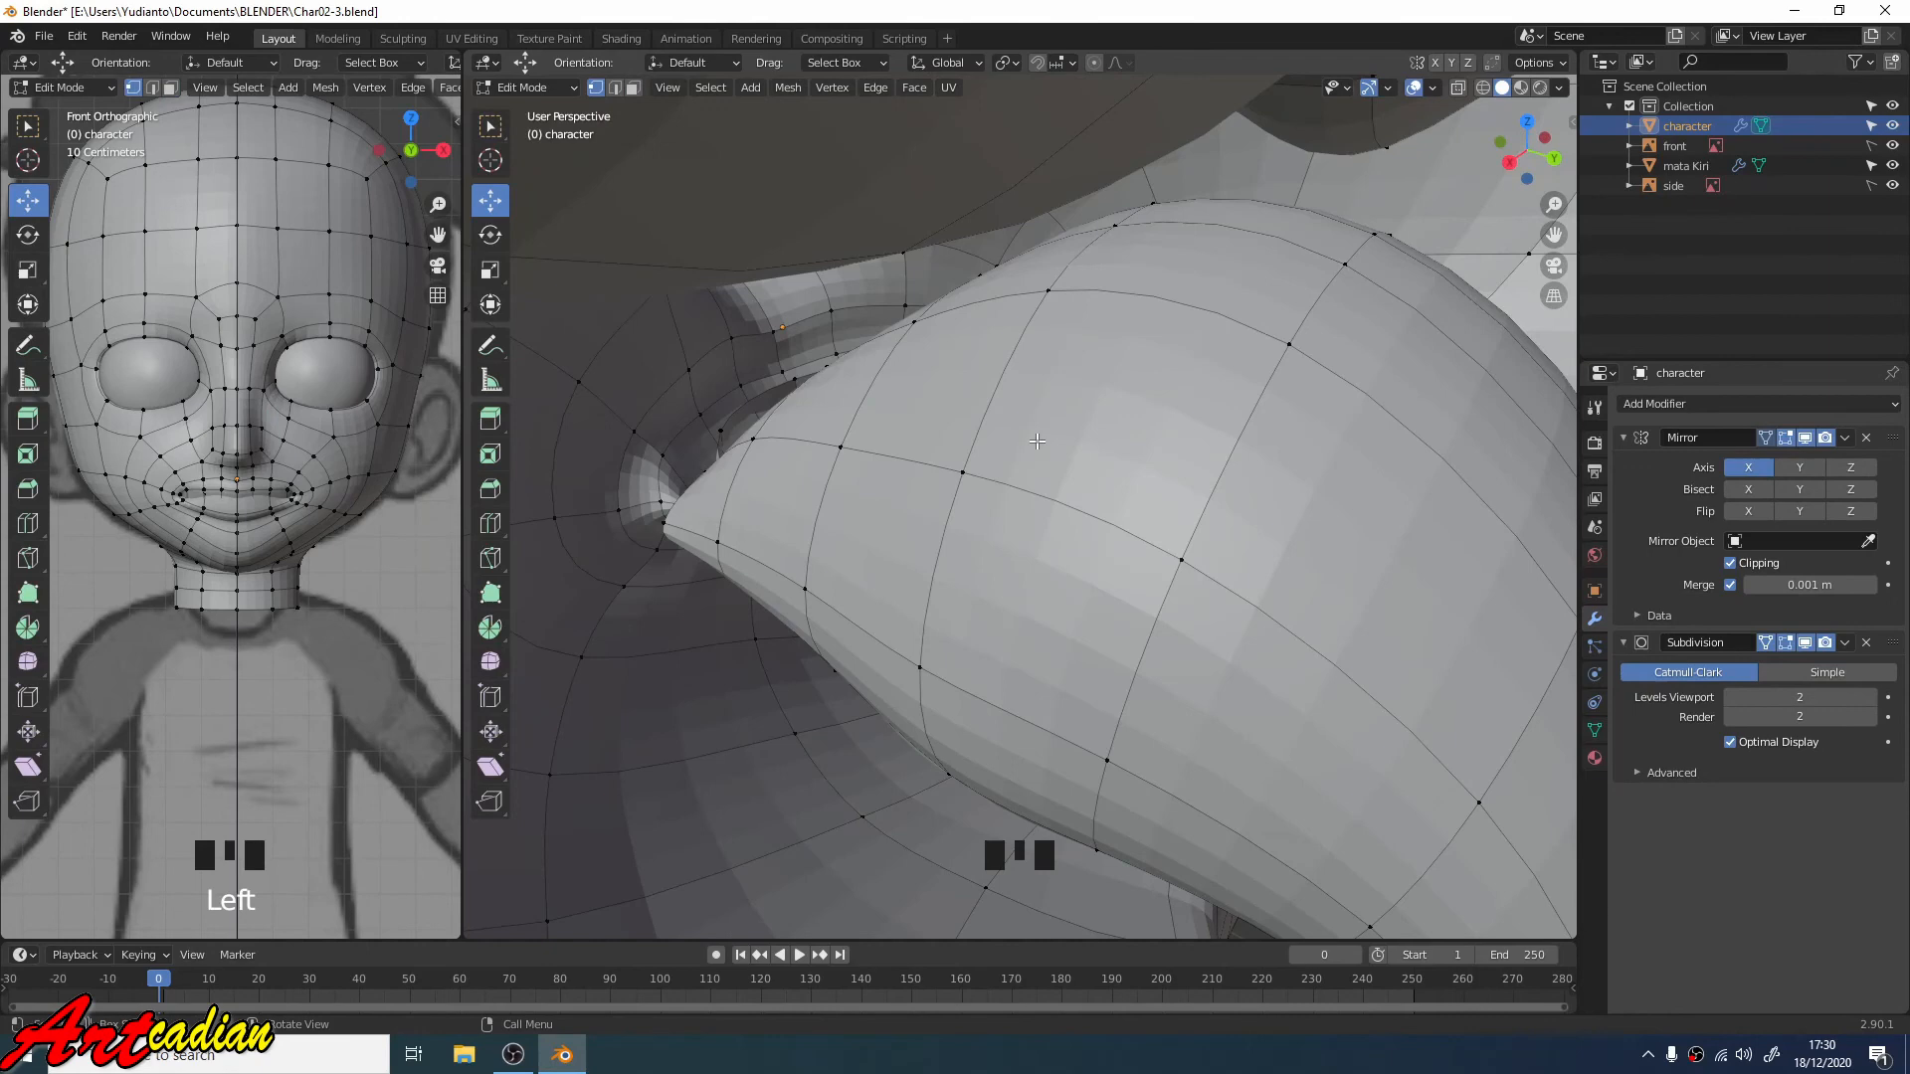
{"action": "scroll", "coordinate": [1037, 442], "scroll_direction": "up", "scroll_amount": 3}
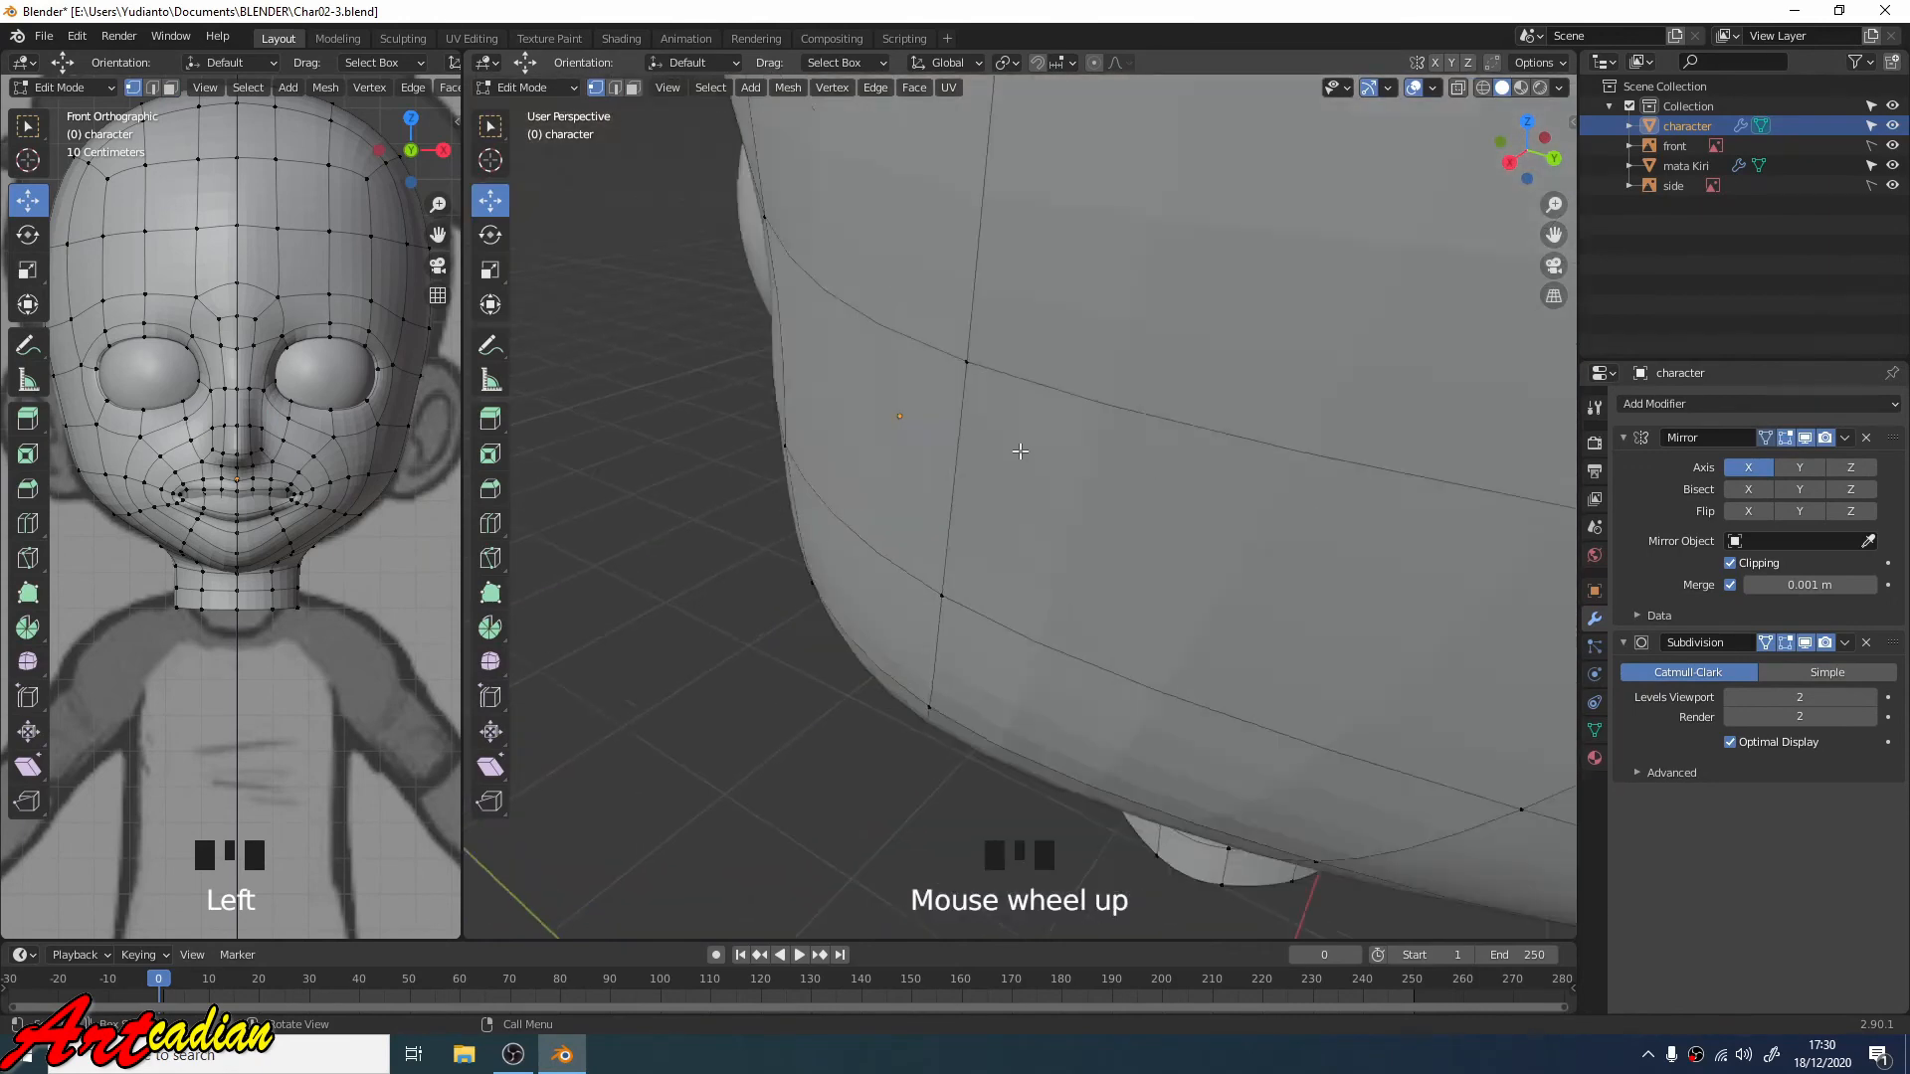
{"action": "middle_click_drag", "start_coordinate": [1249, 509], "coordinate": [1034, 416]}
{"action": "left_click", "coordinate": [1034, 416], "text": "alt"}
{"action": "middle_click_drag", "start_coordinate": [935, 461], "coordinate": [953, 598]}
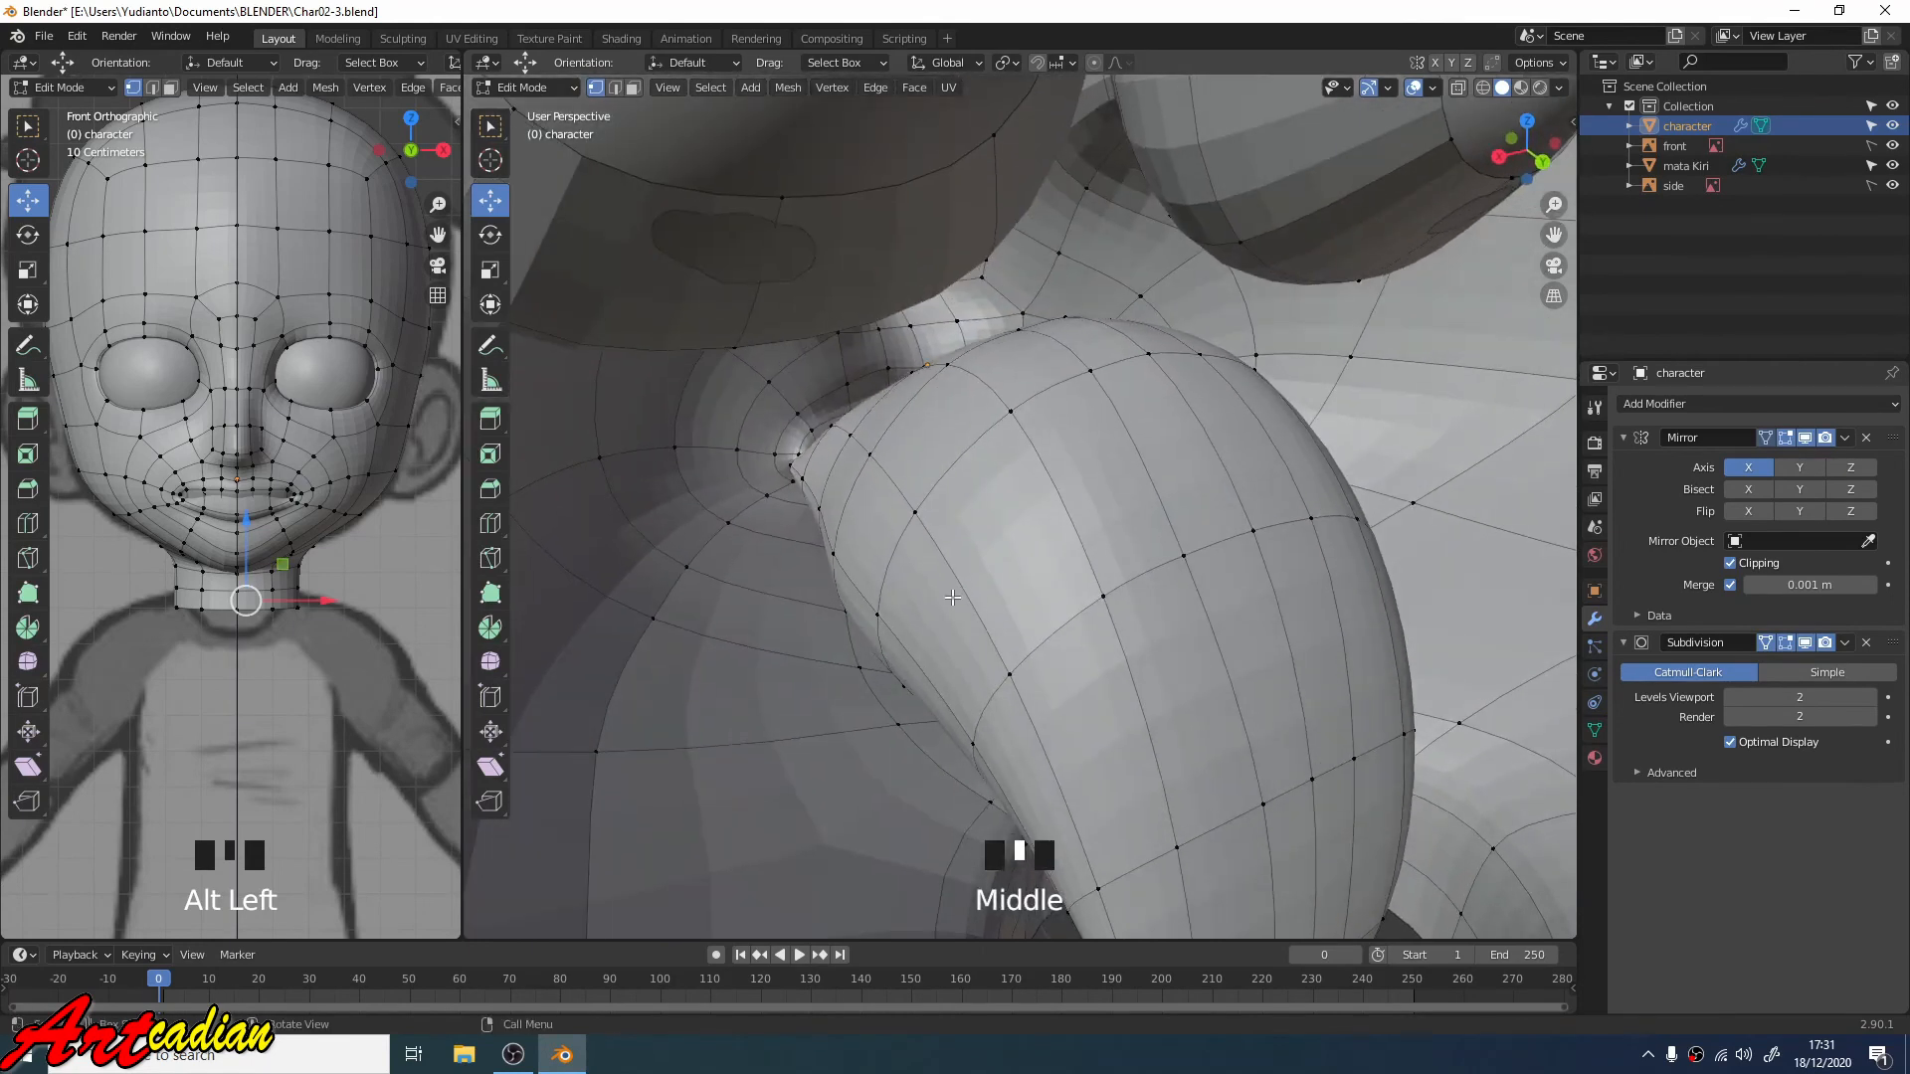
{"action": "key", "text": "ctrl+KP_Add"}
{"action": "key", "text": "ctrl+KP_Add"}
{"action": "key", "text": "ctrl+KP_Add"}
{"action": "key", "text": "ctrl+KP_Add"}
{"action": "key", "text": "ctrl+KP_Add"}
{"action": "key", "text": "ctrl+KP_Add"}
{"action": "key", "text": "ctrl+KP_Add"}
{"action": "key", "text": "ctrl+KP_Add"}
{"action": "key", "text": "ctrl+KP_Add"}
{"action": "key", "text": "ctrl+KP_Add"}
{"action": "key", "text": "ctrl+KP_Add"}
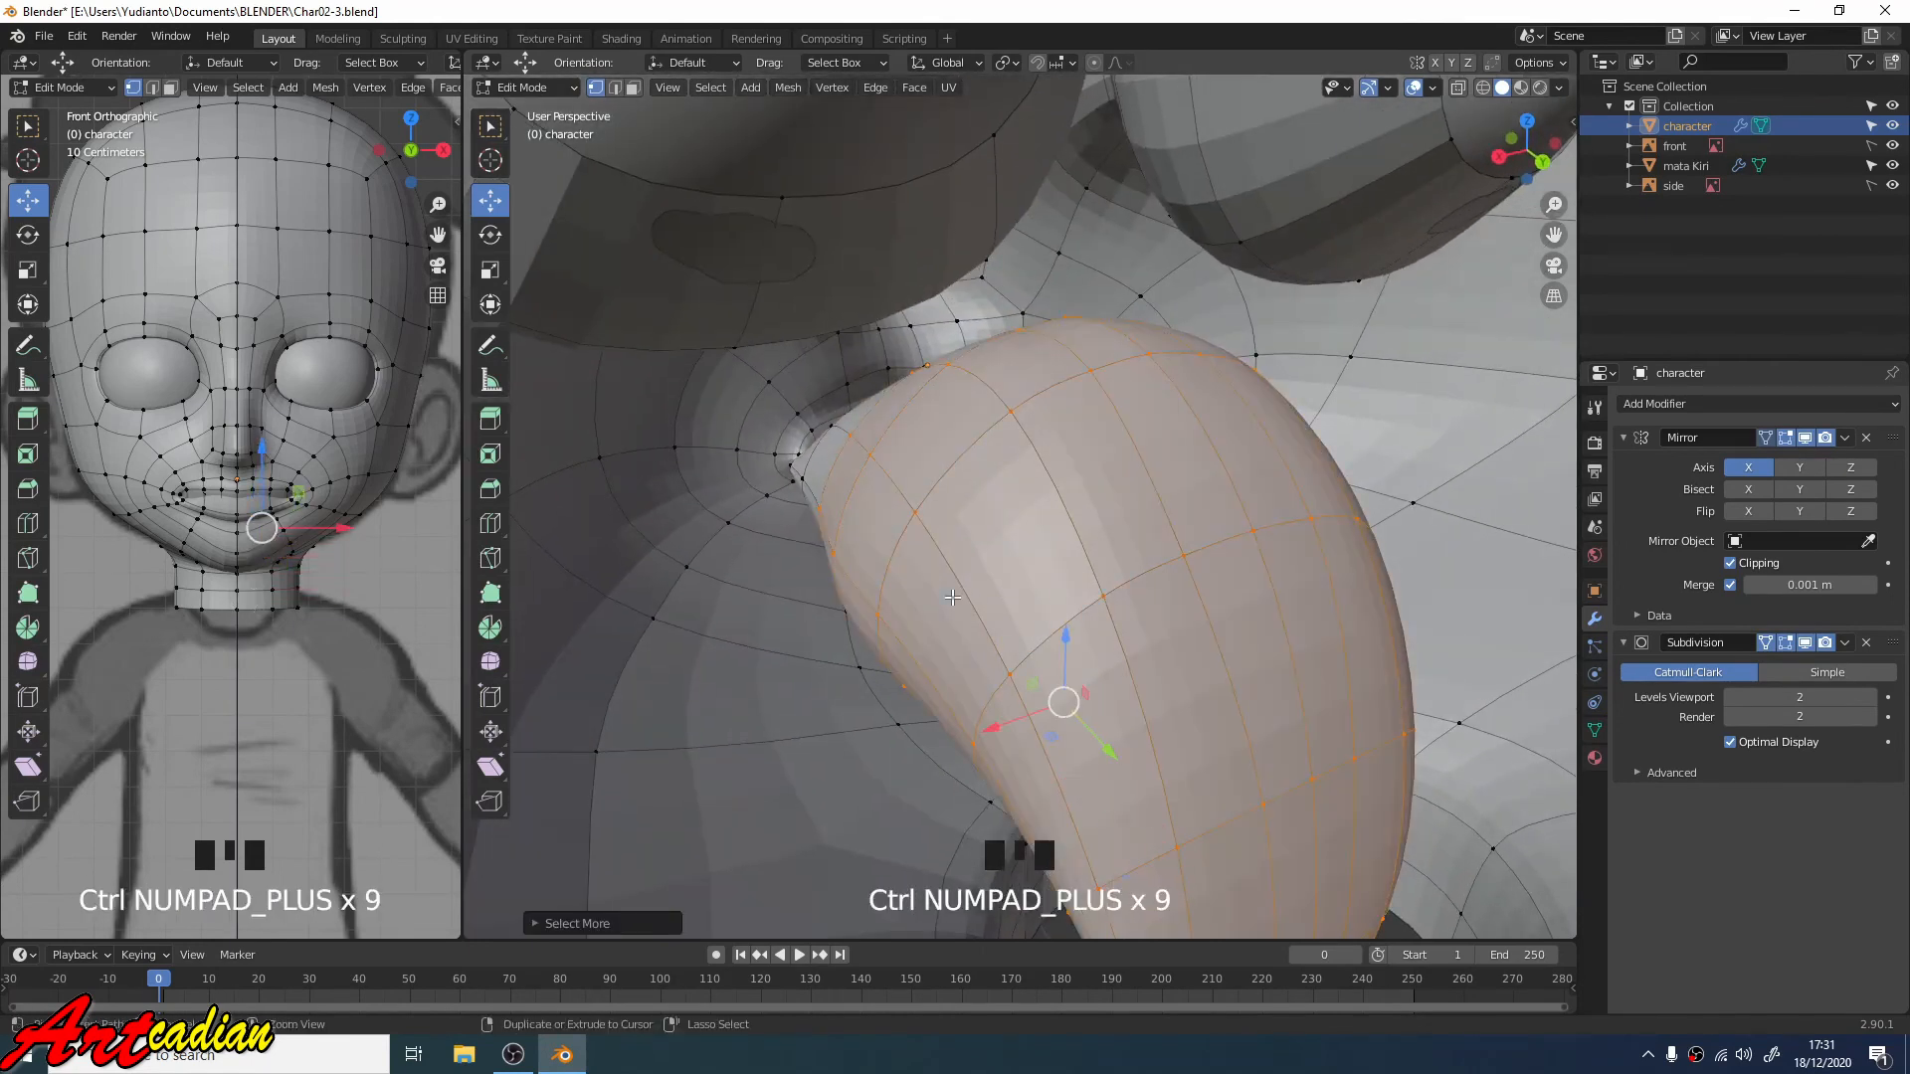
{"action": "key", "text": "ctrl+KP_Add"}
{"action": "key", "text": "ctrl+KP_Add"}
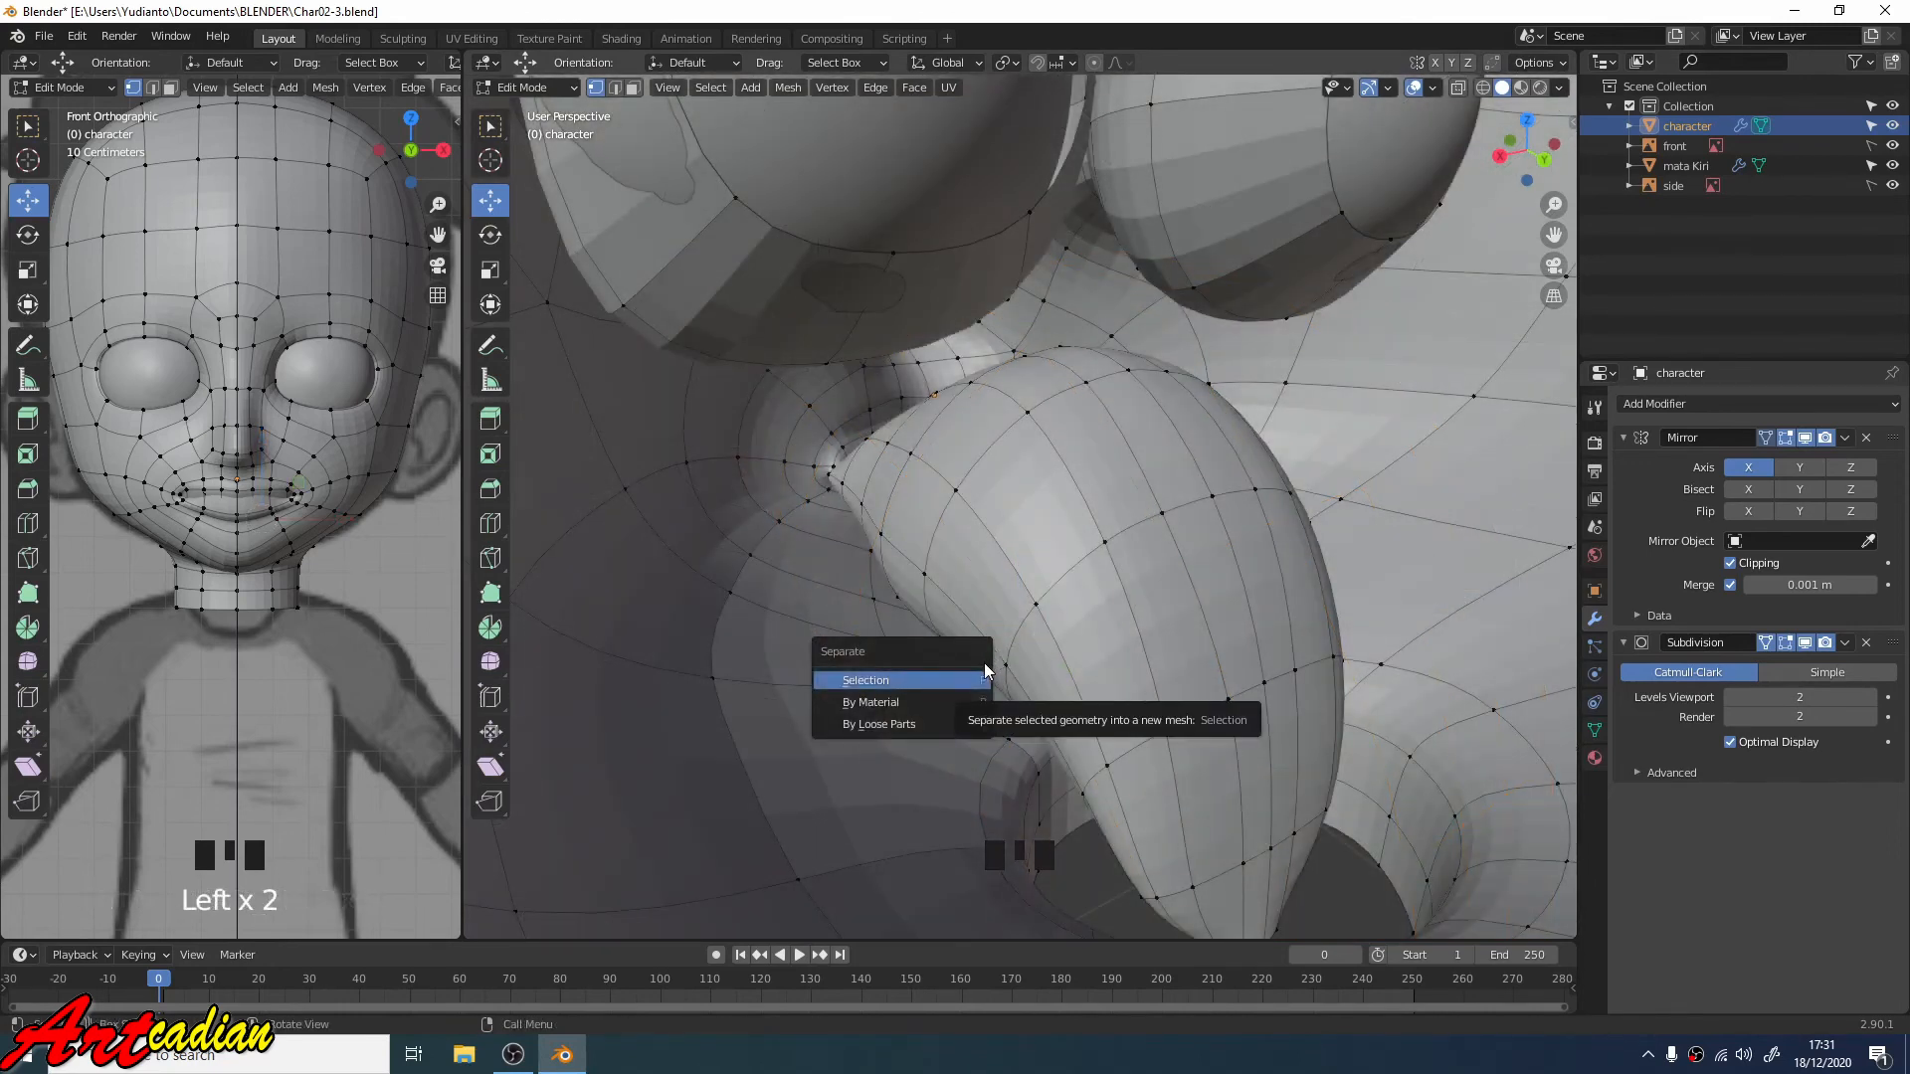
Step: Separate the mouth cavity from the head mesh by loose parts
{"action": "left_click", "coordinate": [955, 722]}
{"action": "scroll", "coordinate": [1185, 620], "scroll_direction": "down", "scroll_amount": 2}
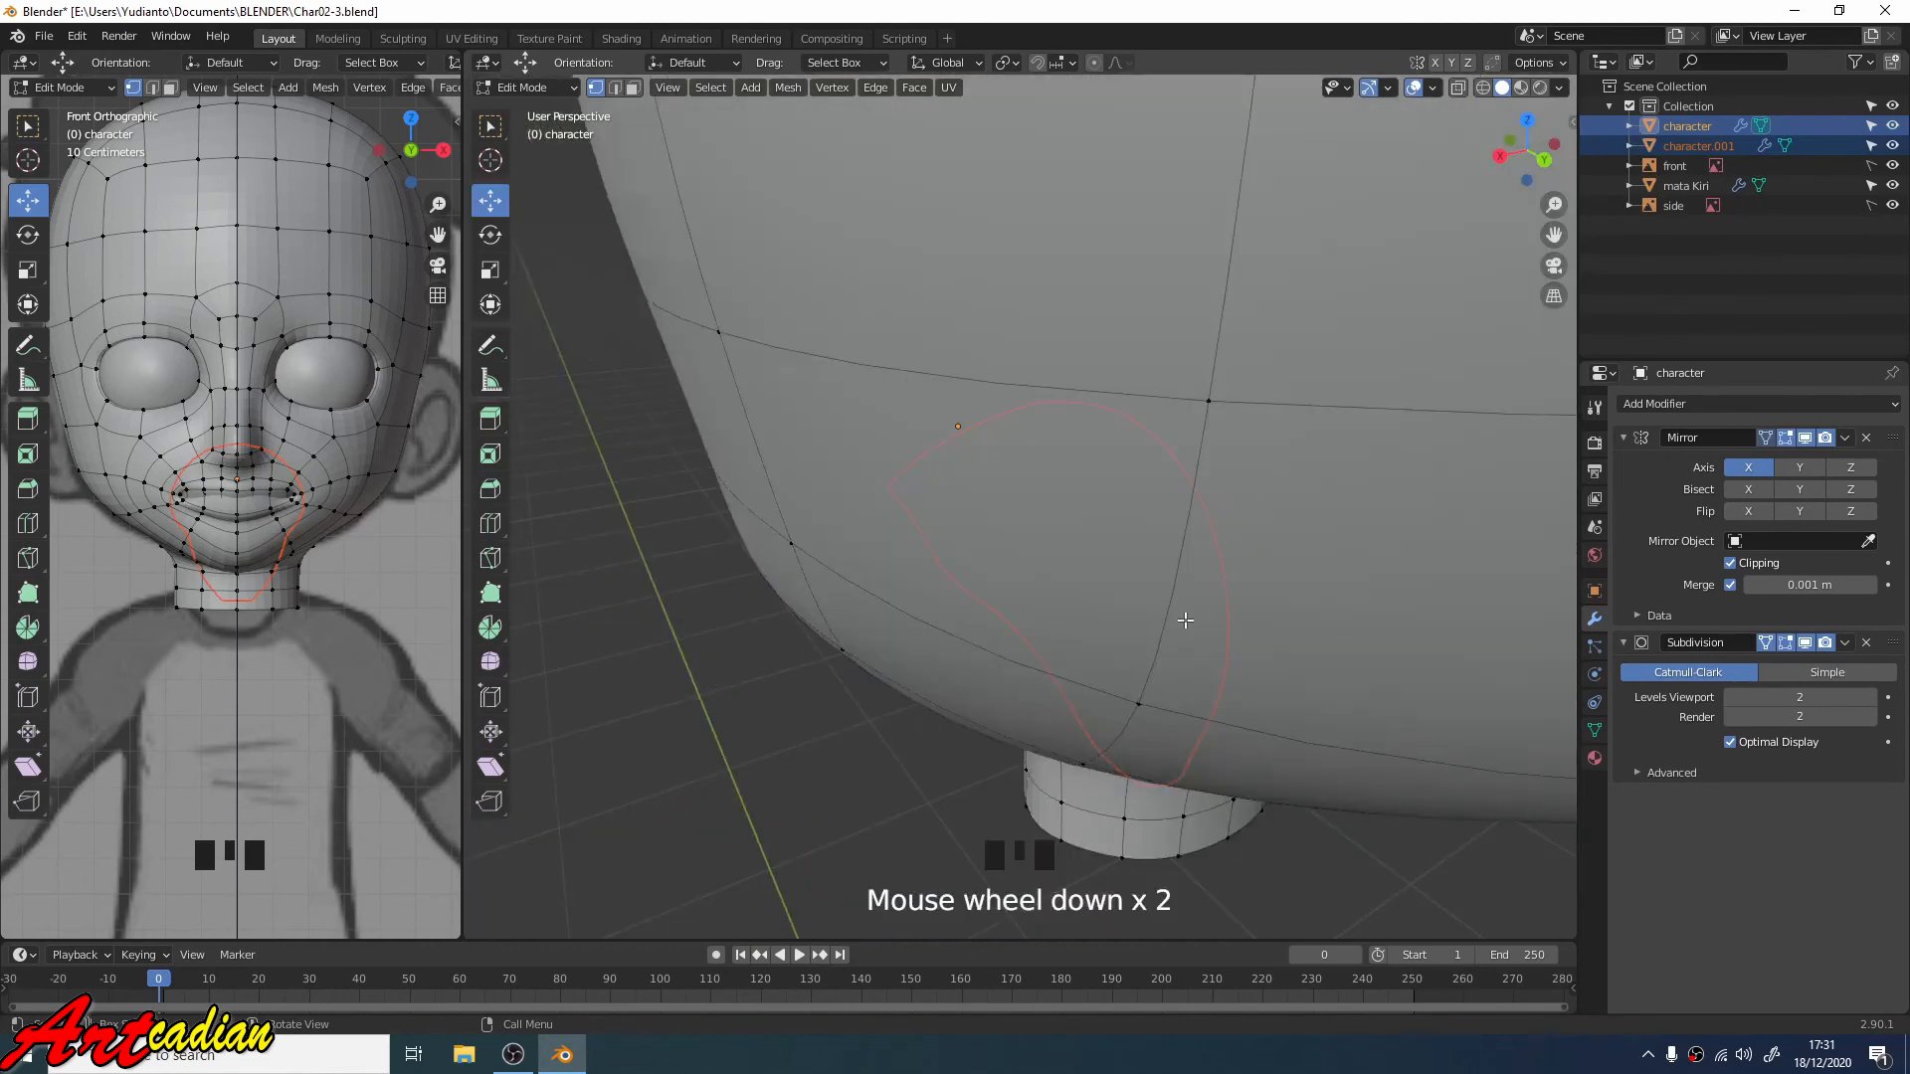
{"action": "middle_click_drag", "start_coordinate": [1185, 620], "coordinate": [1347, 567]}
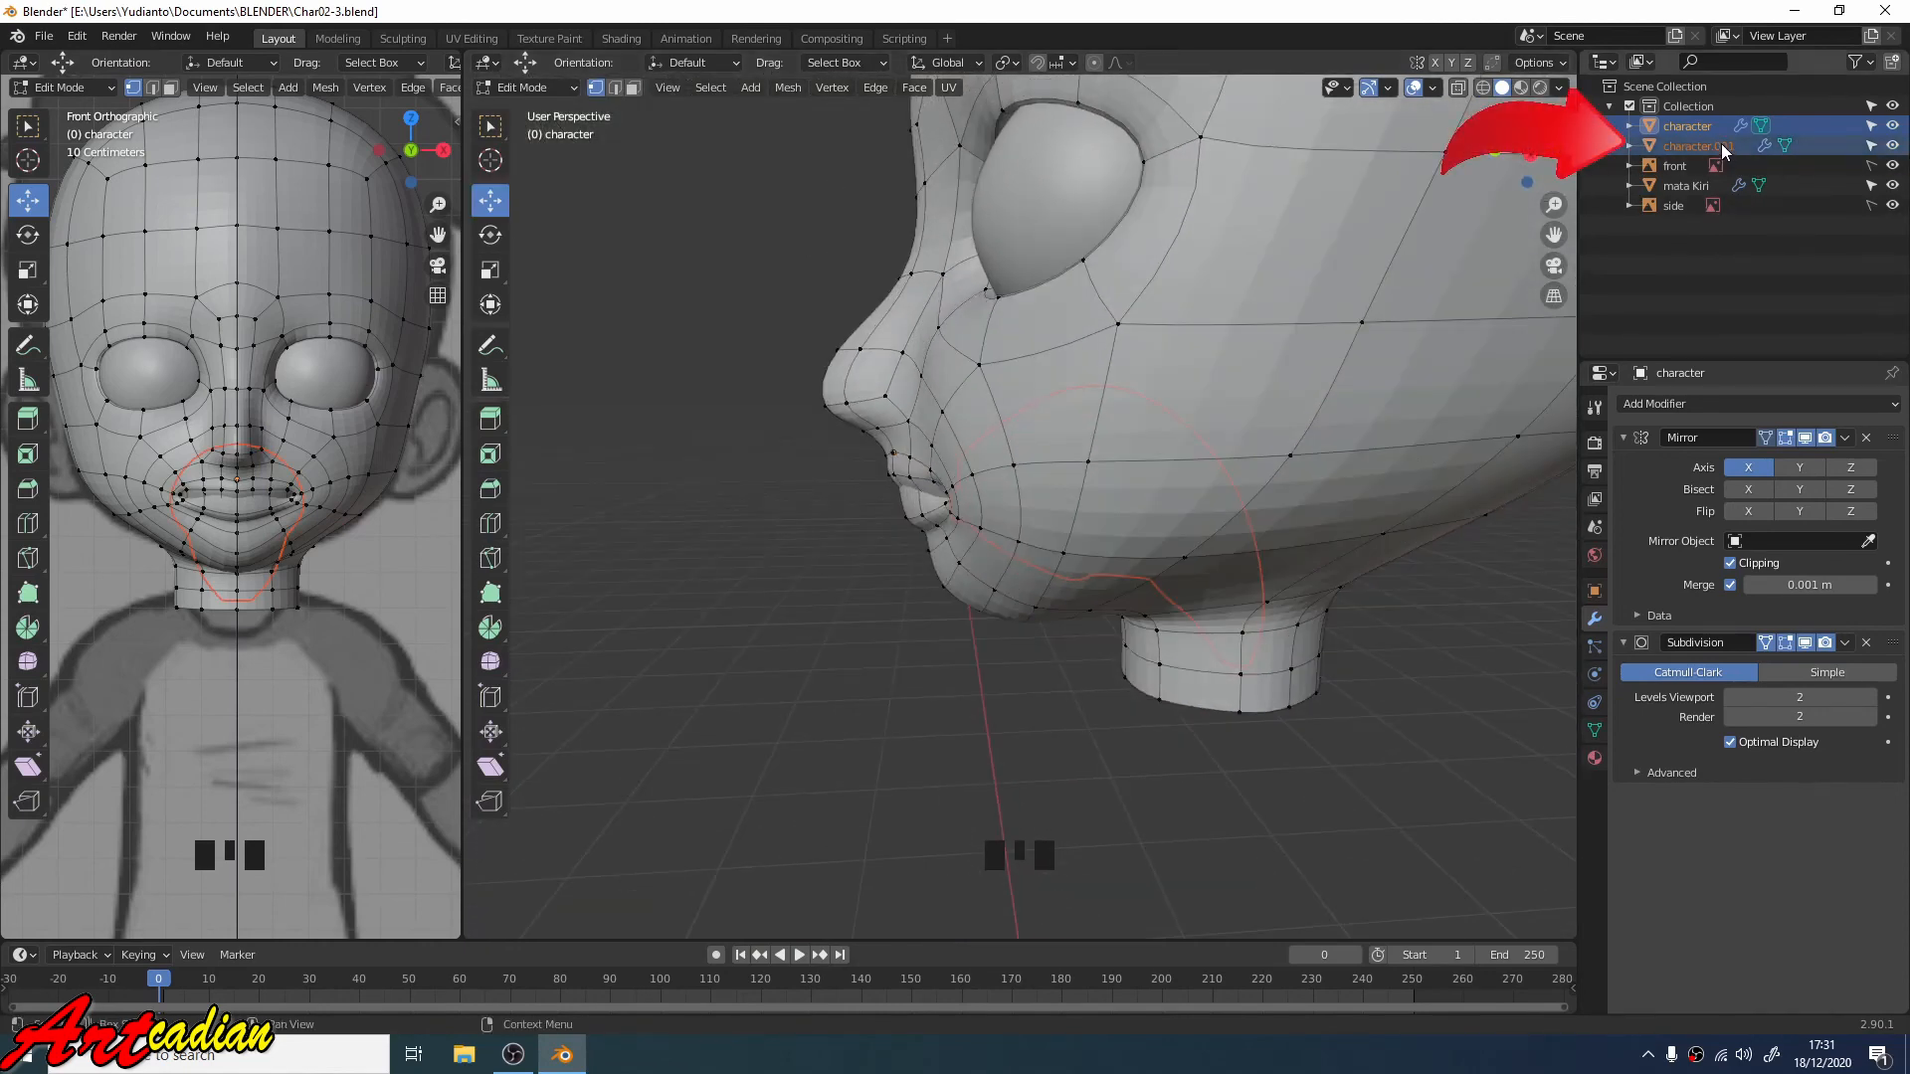
Step: Hide the separated mouth cavity object character.001 and rename it lidah
{"action": "left_click", "coordinate": [1892, 146]}
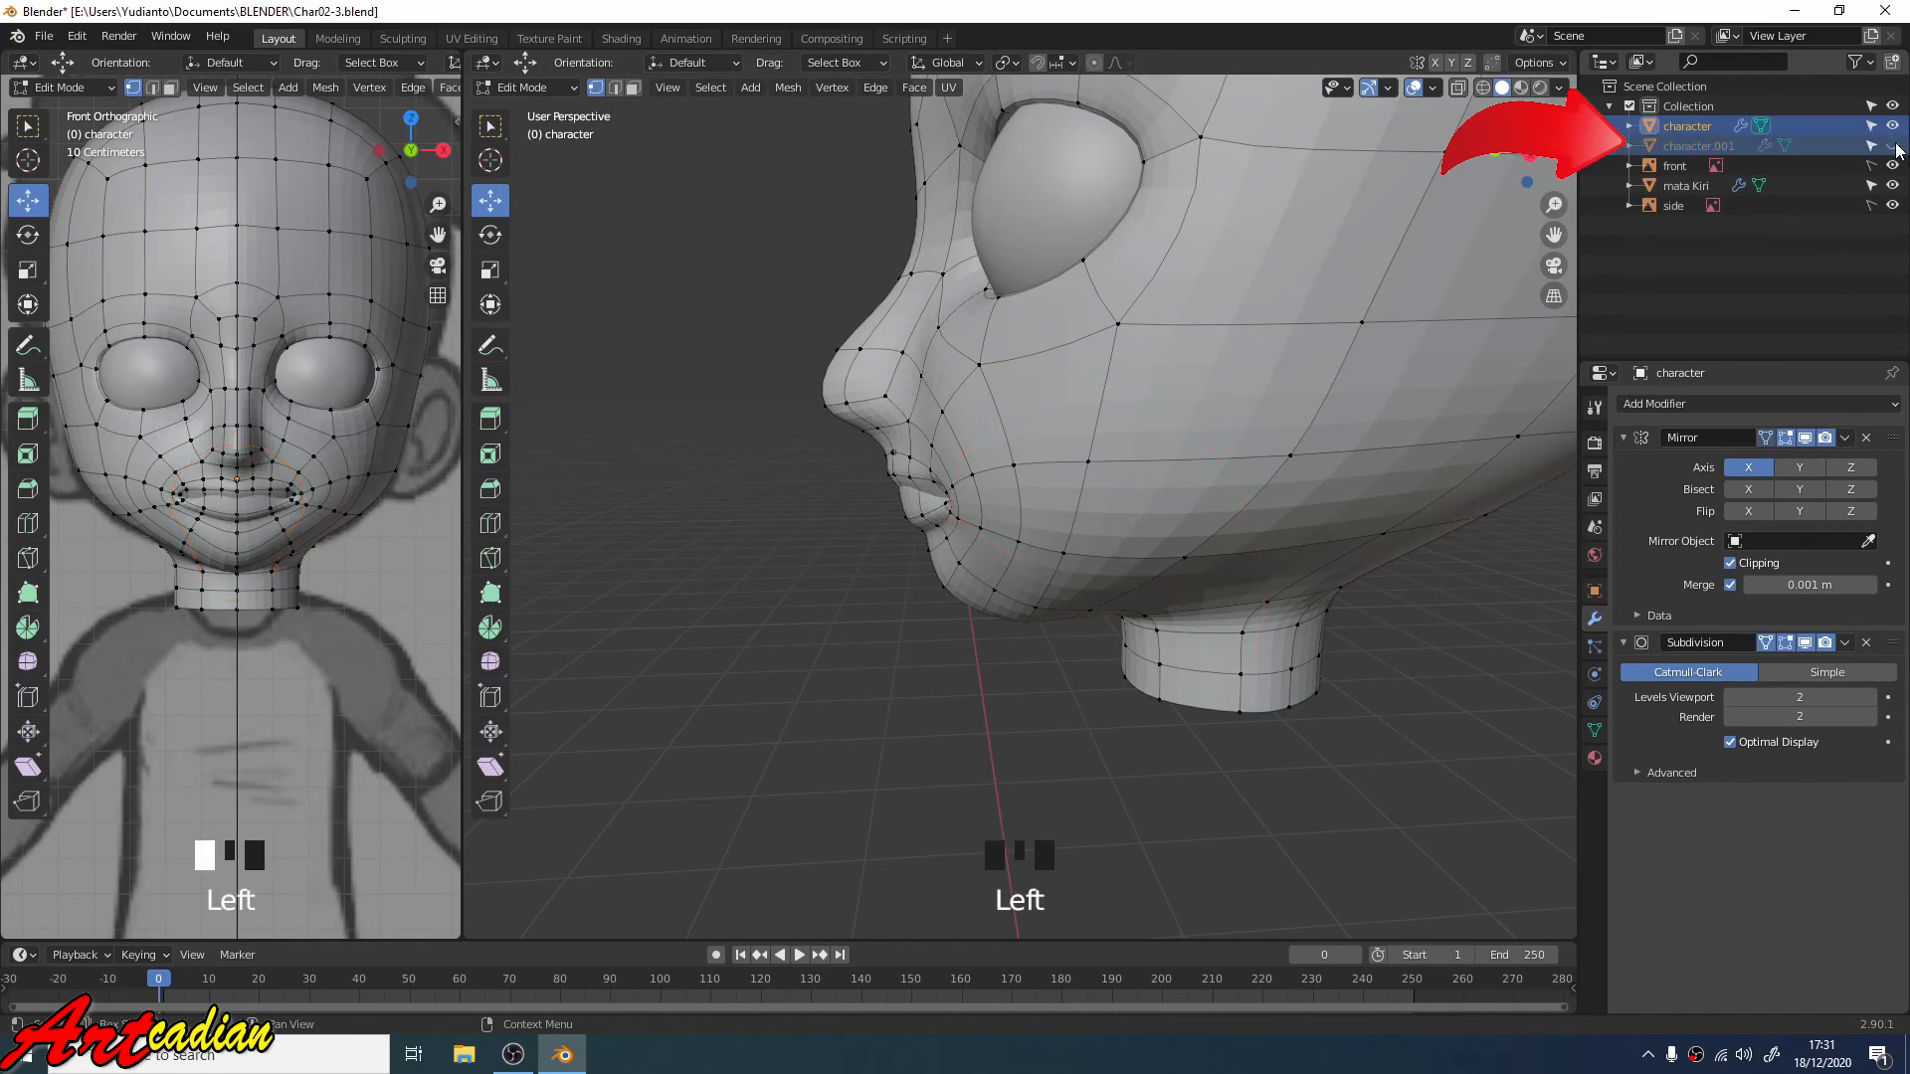
{"action": "left_click", "coordinate": [1718, 151]}
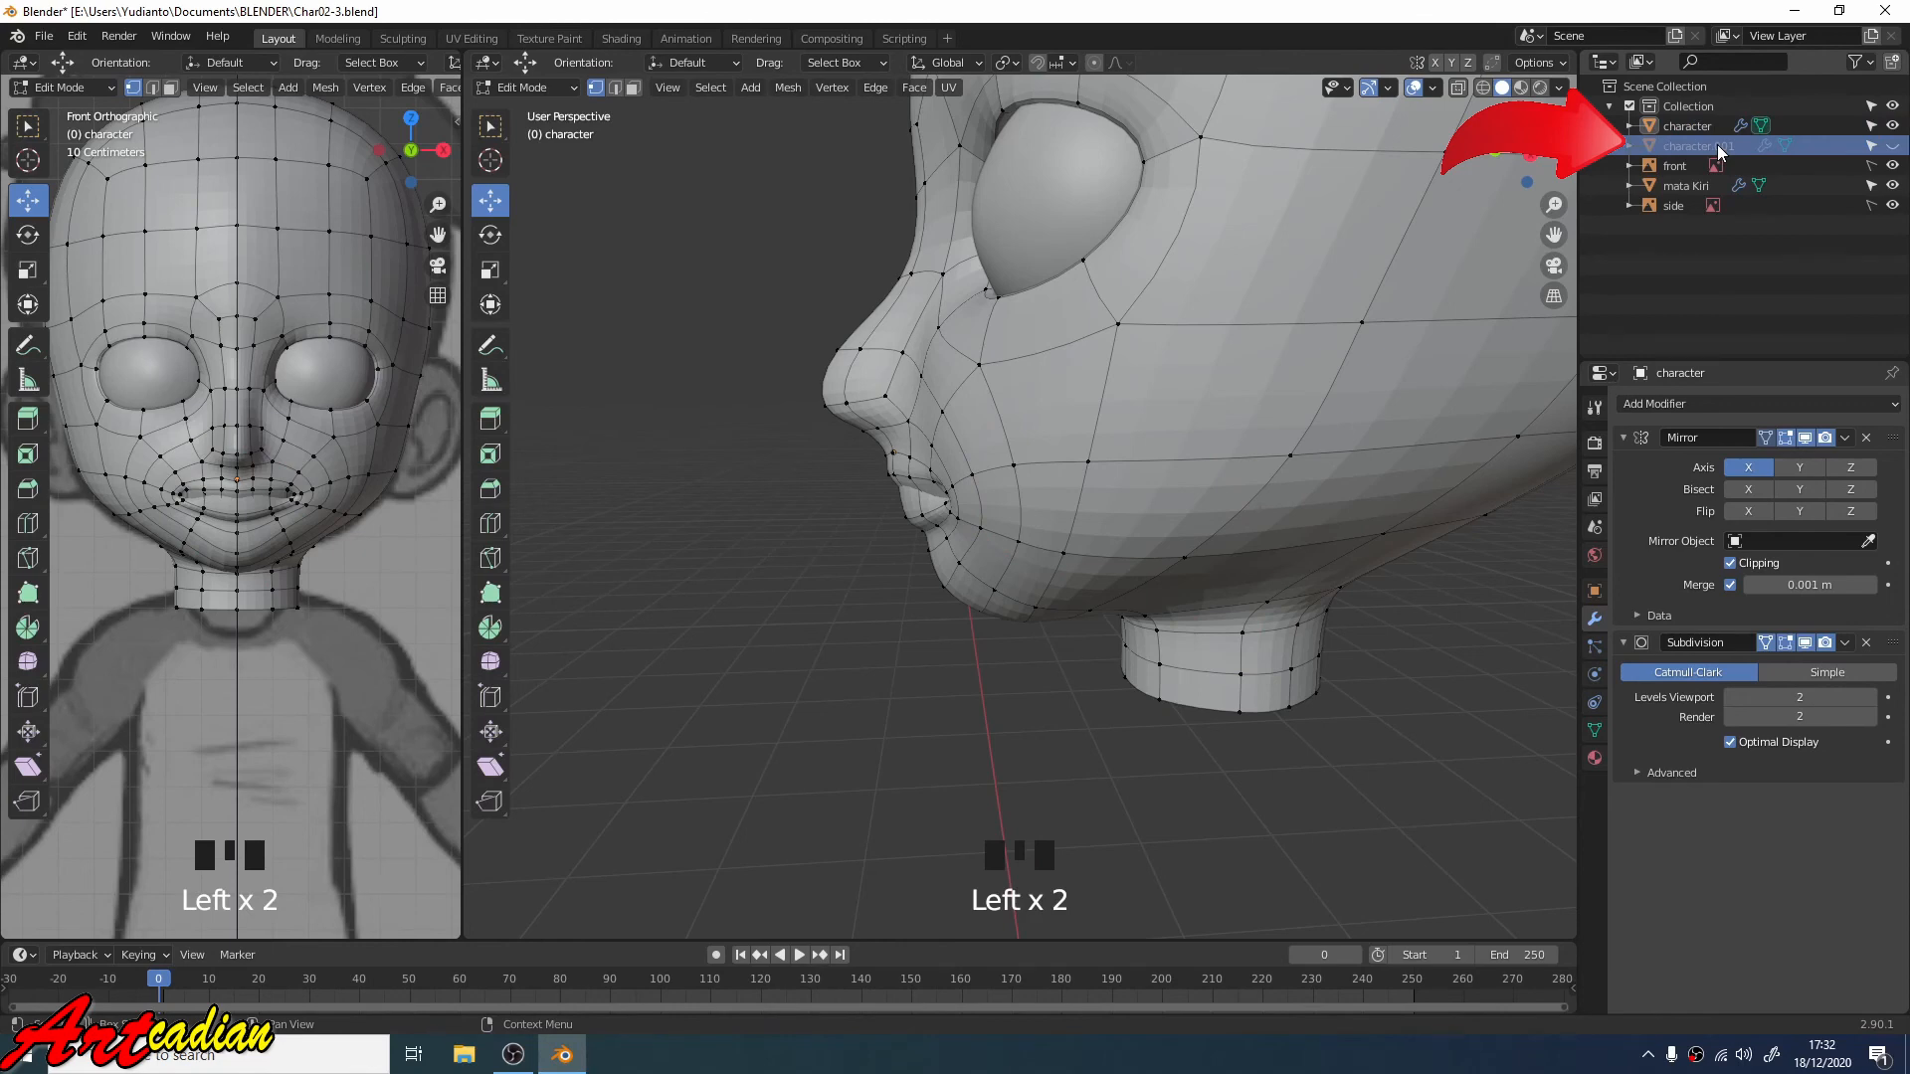
{"action": "key", "text": "F2"}
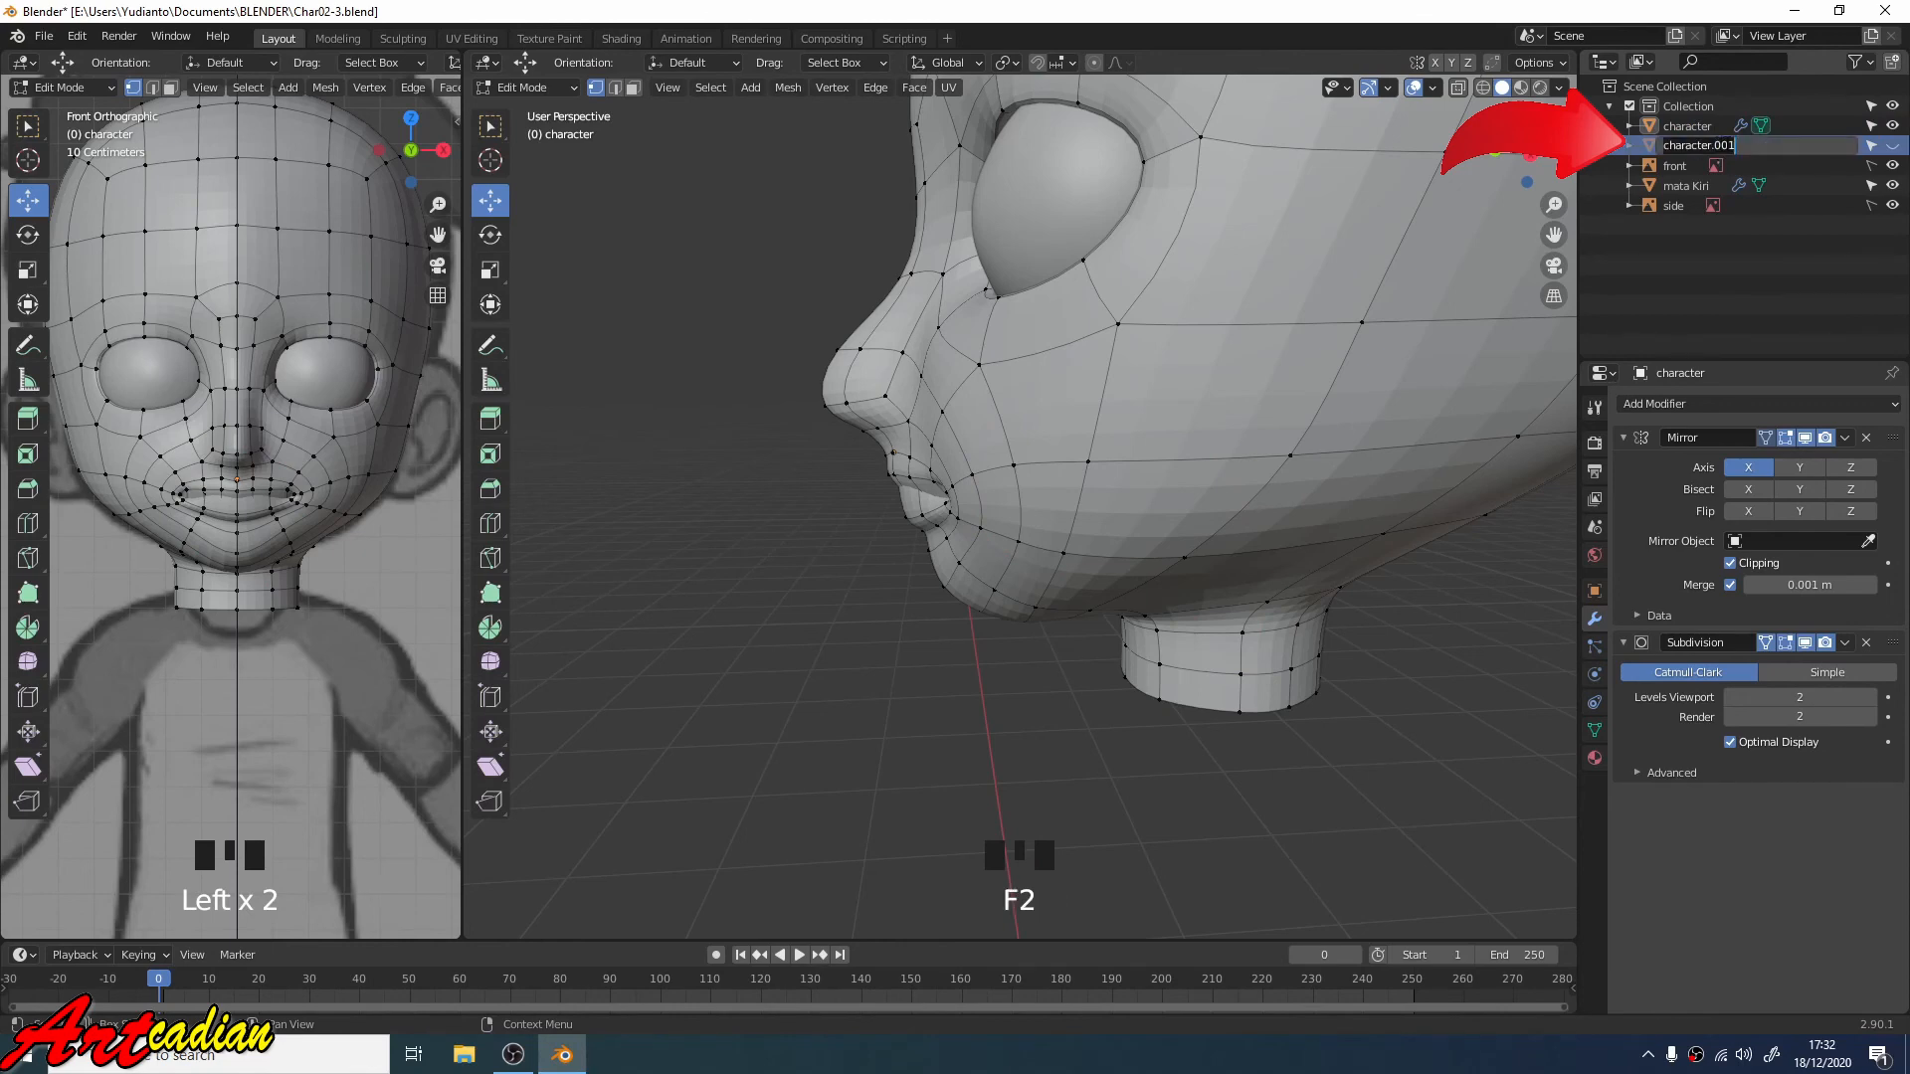
{"action": "type", "text": "lidah"}
{"action": "key", "text": "Return"}
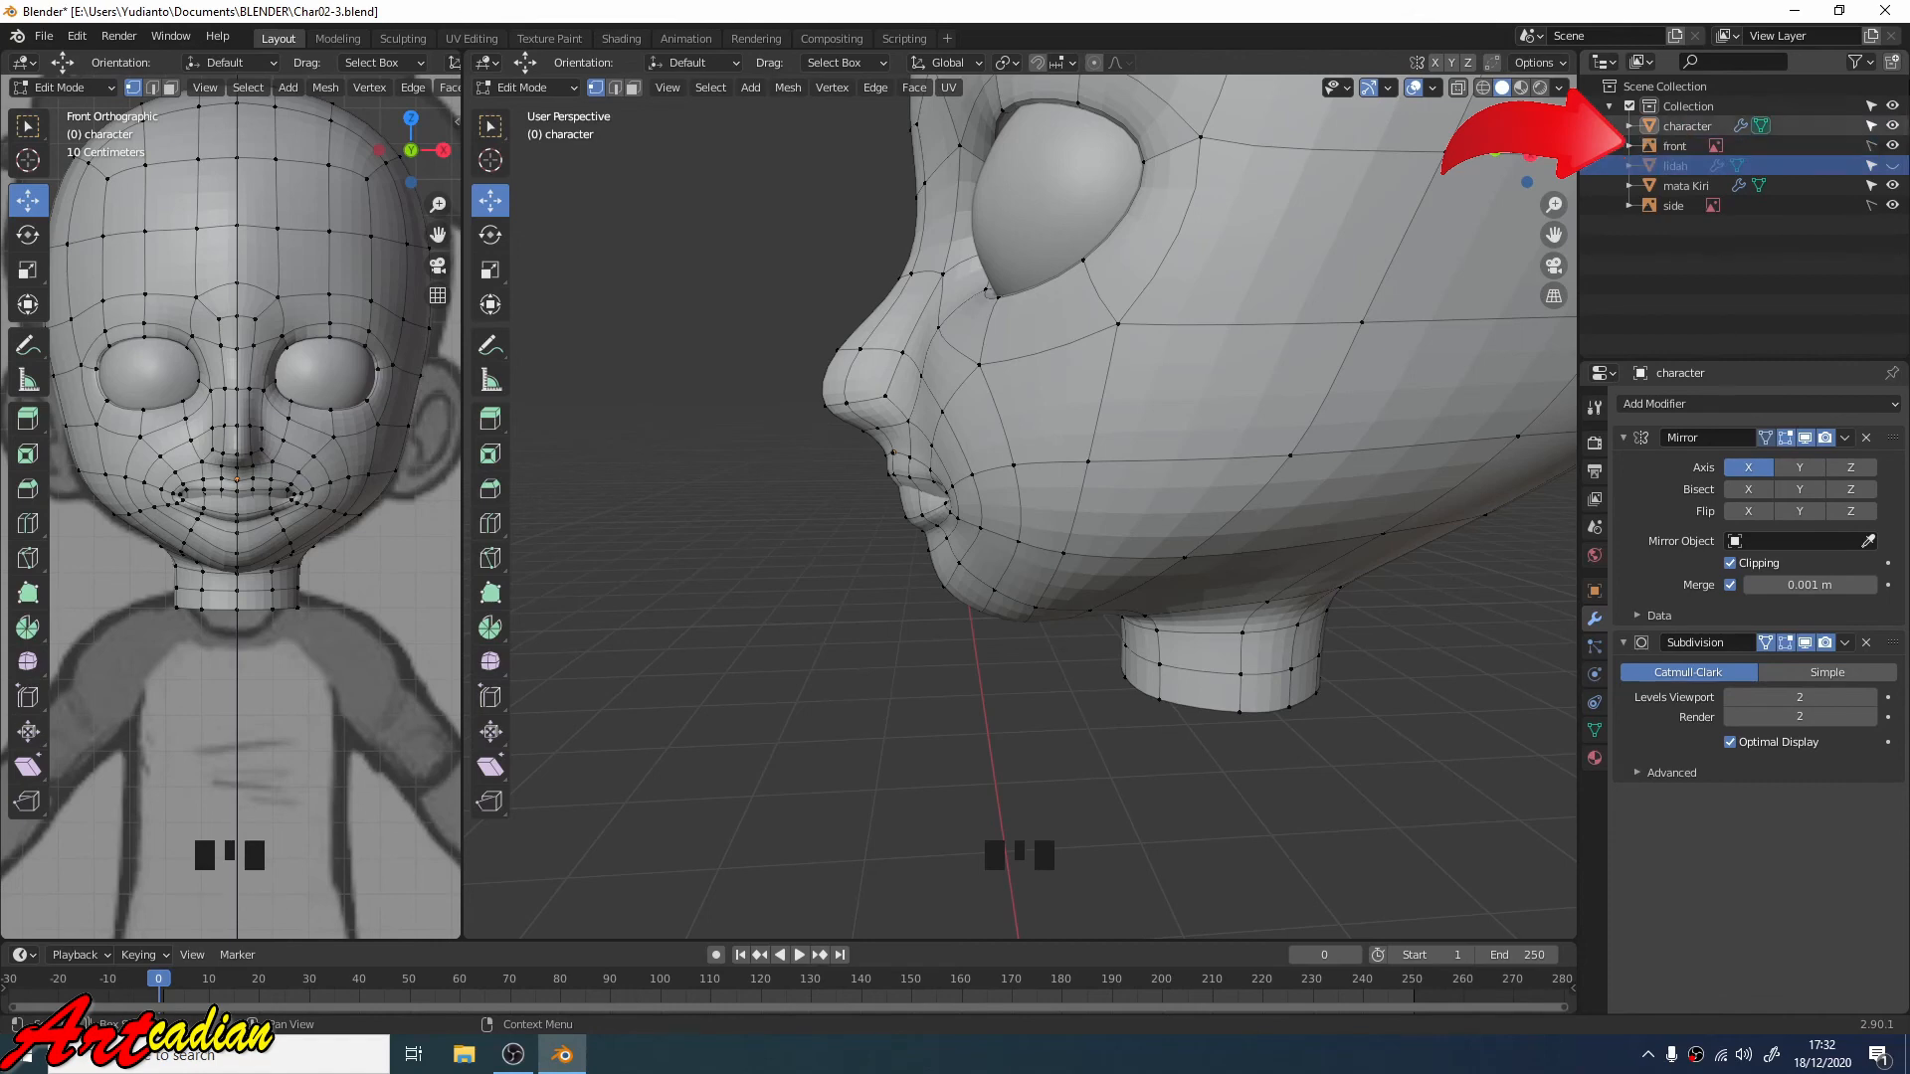
Step: Hide the head object named character from the viewports
{"action": "left_click", "coordinate": [1892, 126]}
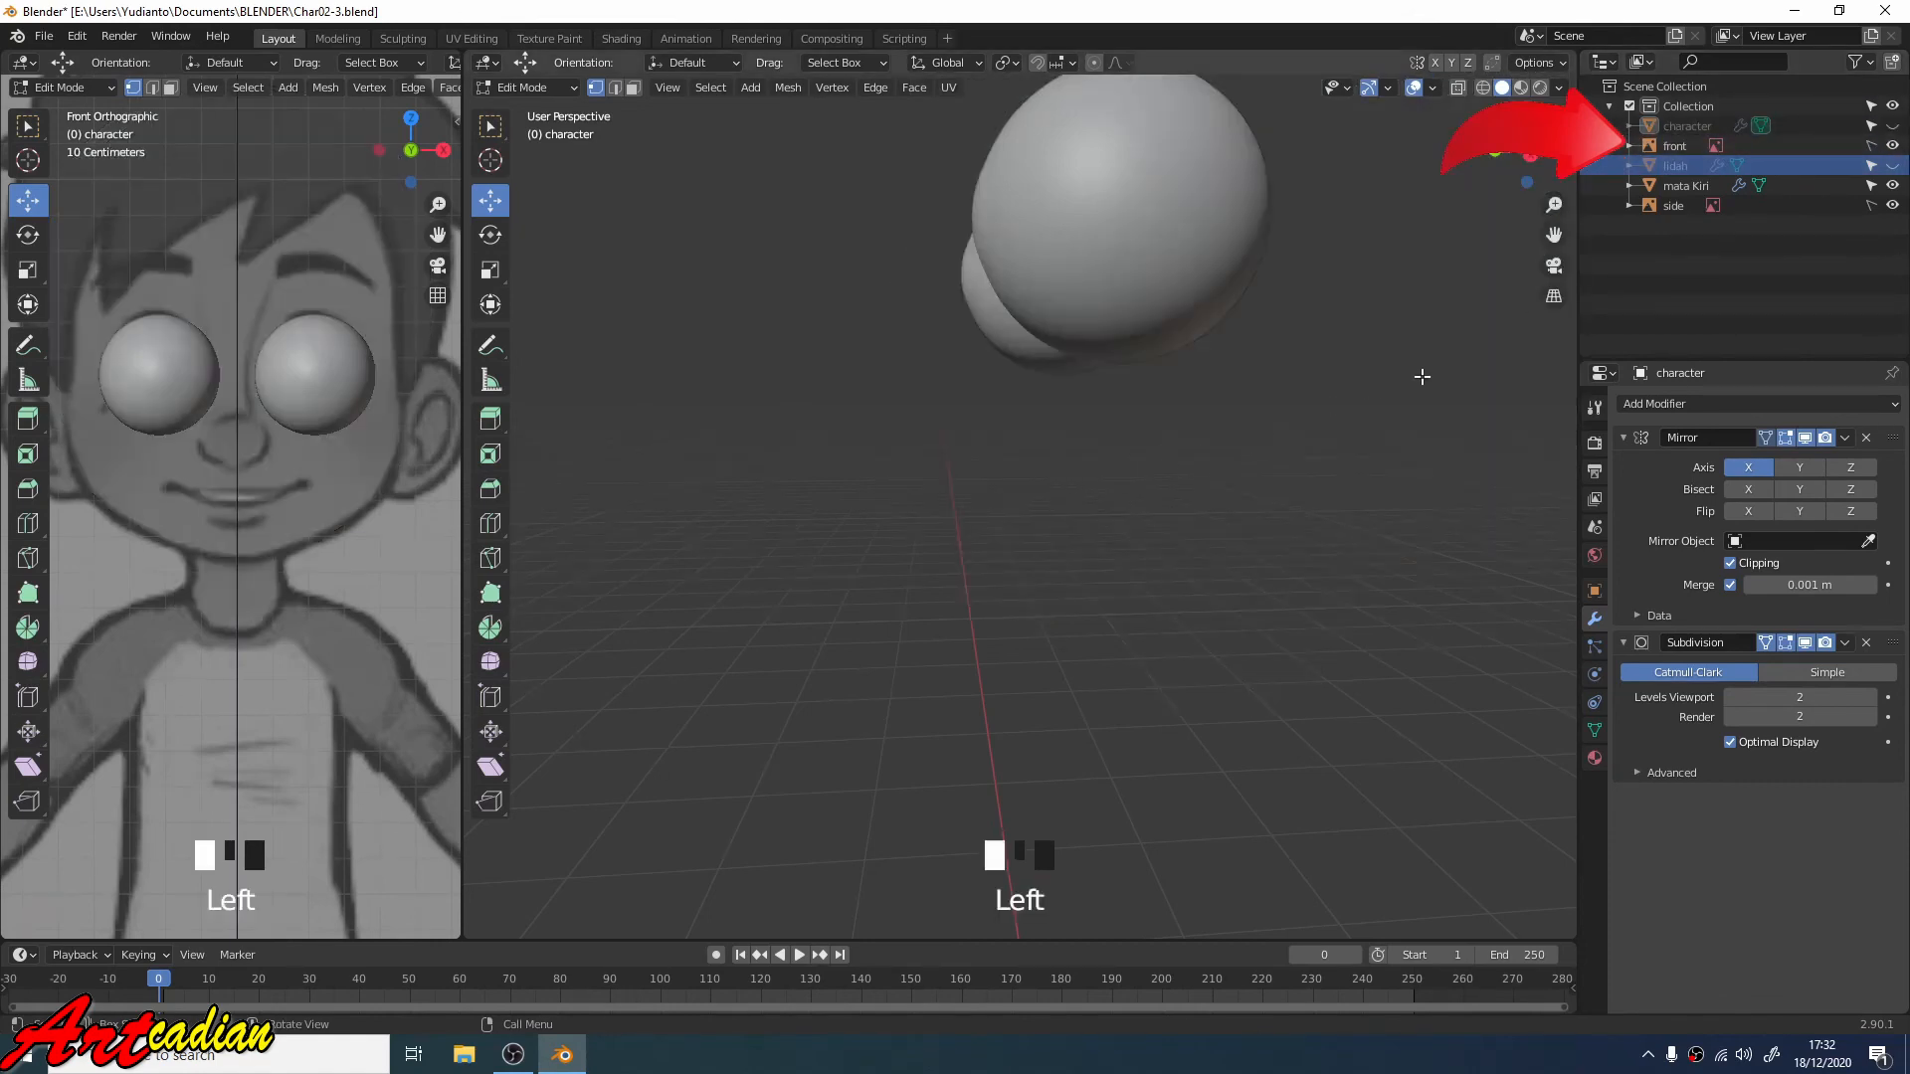
{"action": "mouse_move", "coordinate": [1409, 388]}
{"action": "middle_mouse_down"}
{"action": "mouse_move", "coordinate": [1376, 408]}
{"action": "mouse_move", "coordinate": [1401, 395]}
{"action": "middle_mouse_up"}
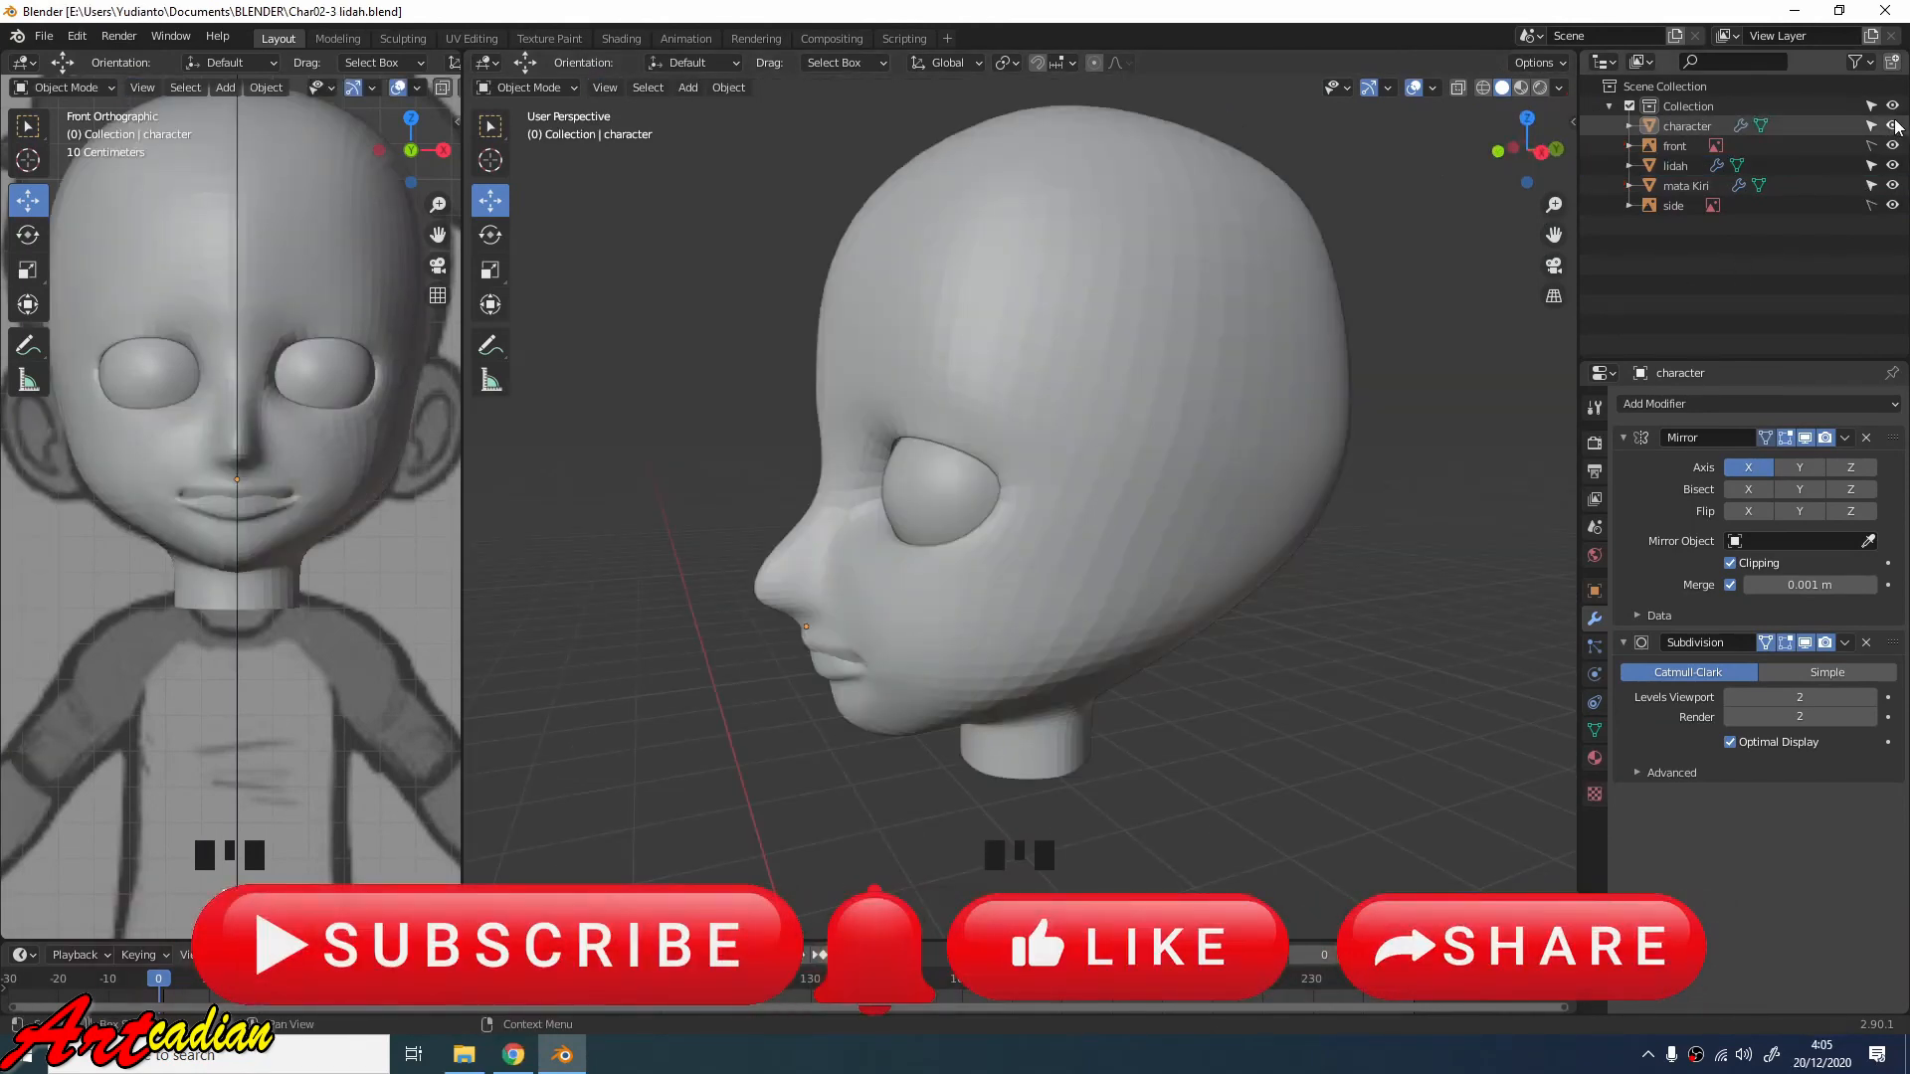
{"action": "left_click", "coordinate": [1892, 127]}
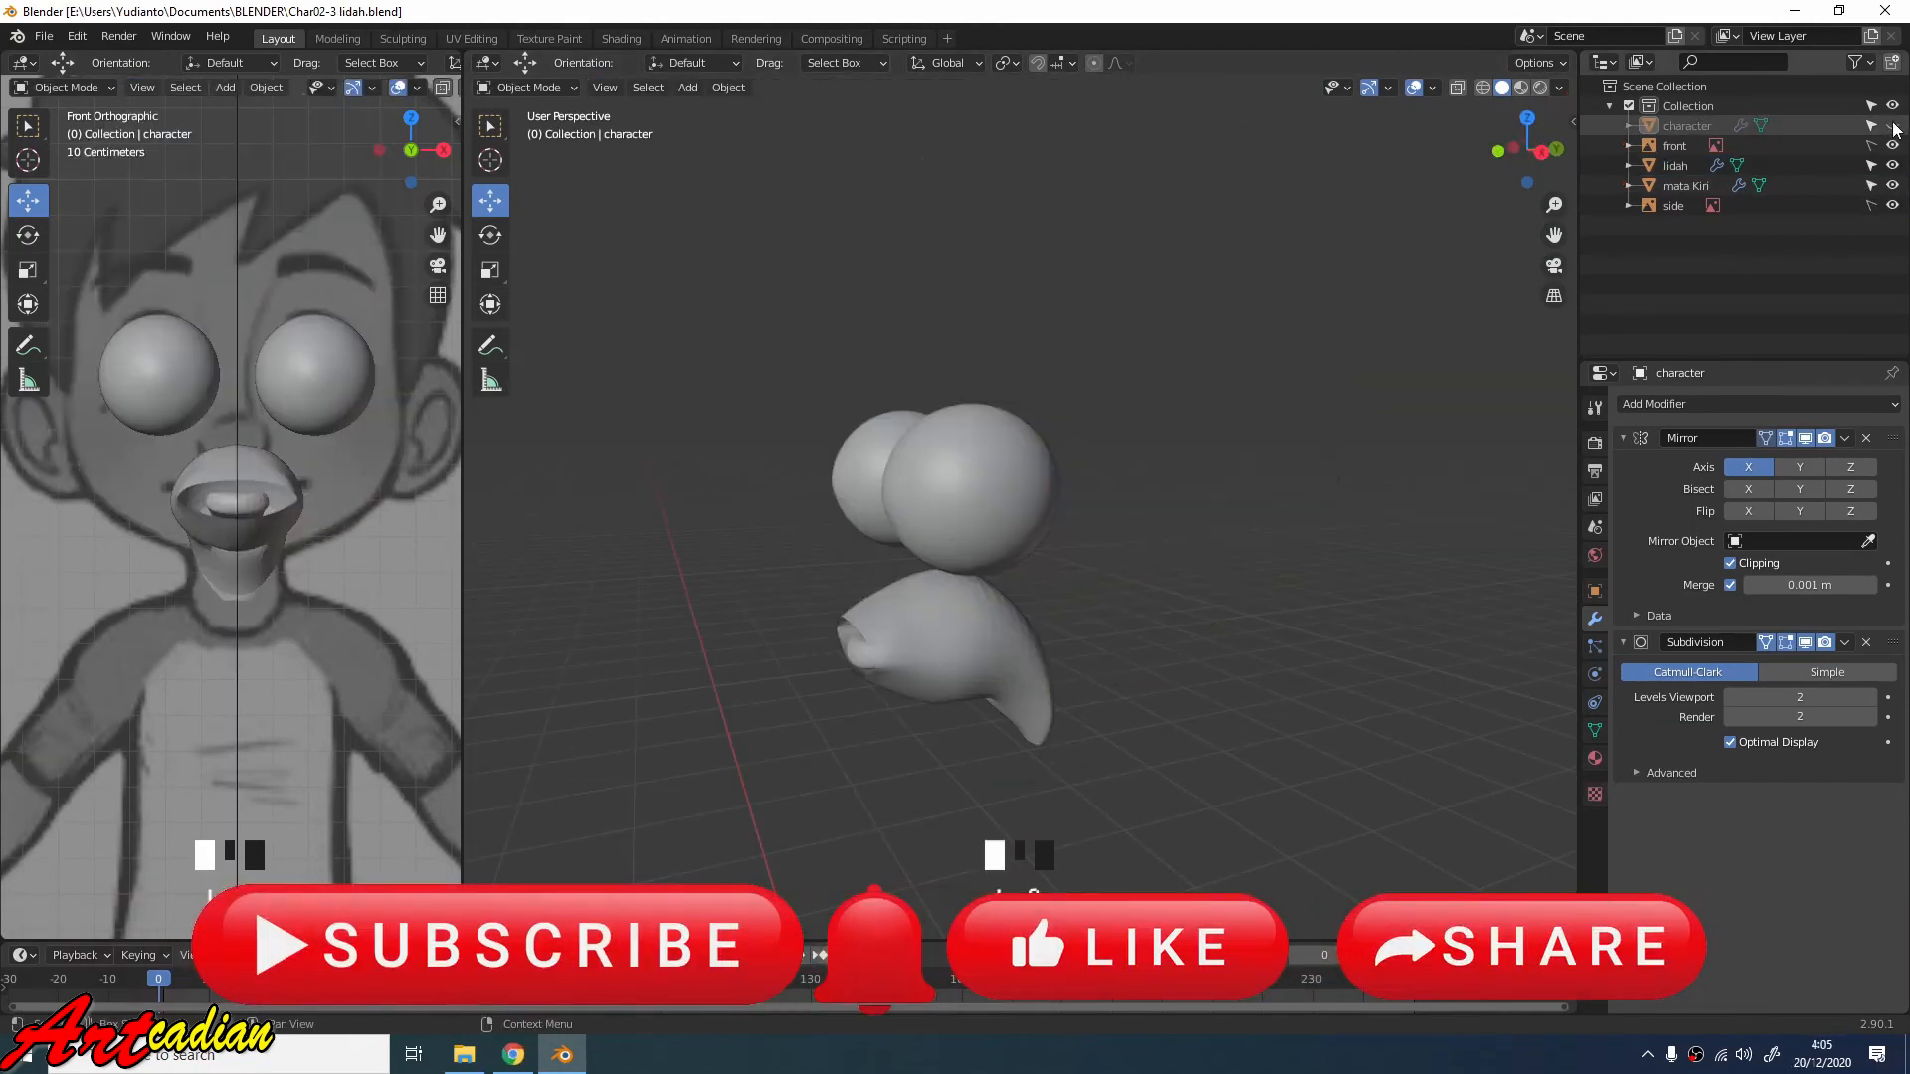
Step: Select the lidah mouth cavity object from the front and switch it to Edit Mode
{"action": "scroll", "coordinate": [1106, 603], "scroll_direction": "up", "scroll_amount": 5}
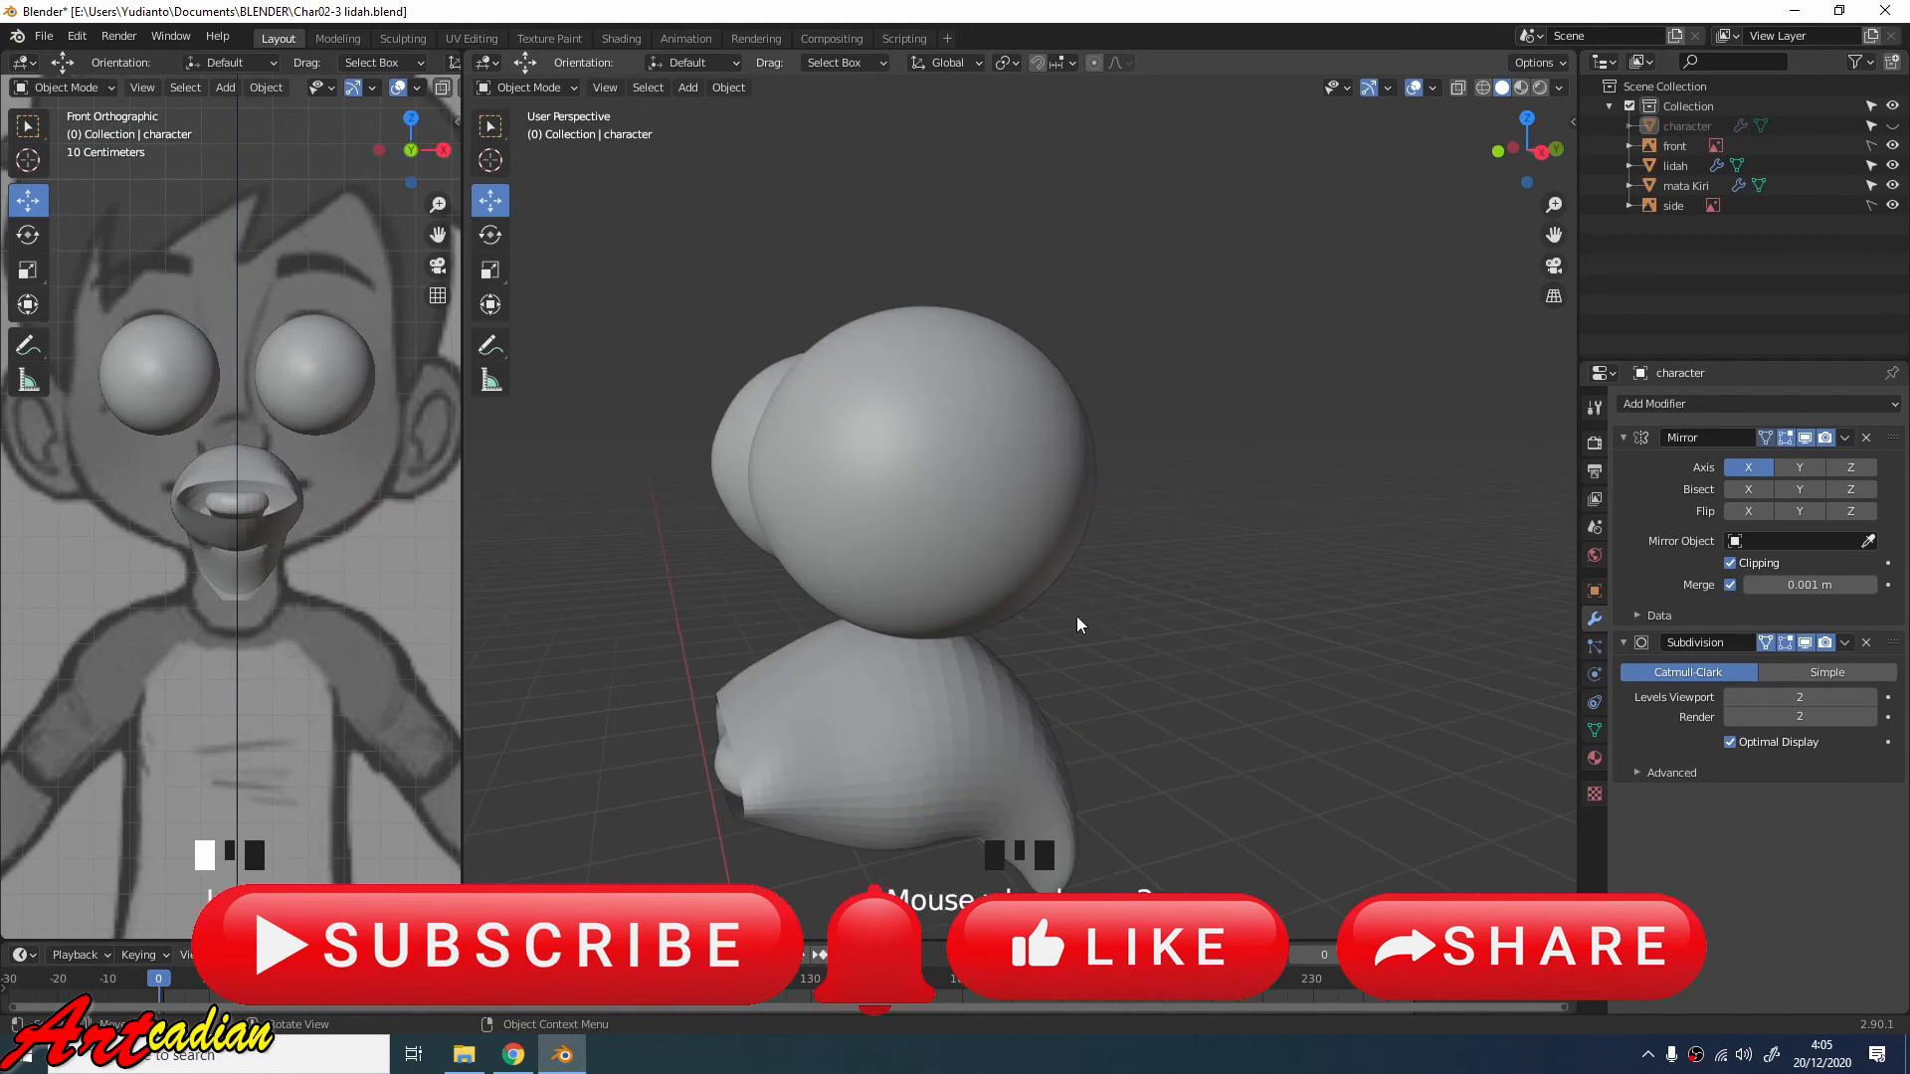
{"action": "middle_click_drag", "start_coordinate": [1078, 624], "coordinate": [1158, 517]}
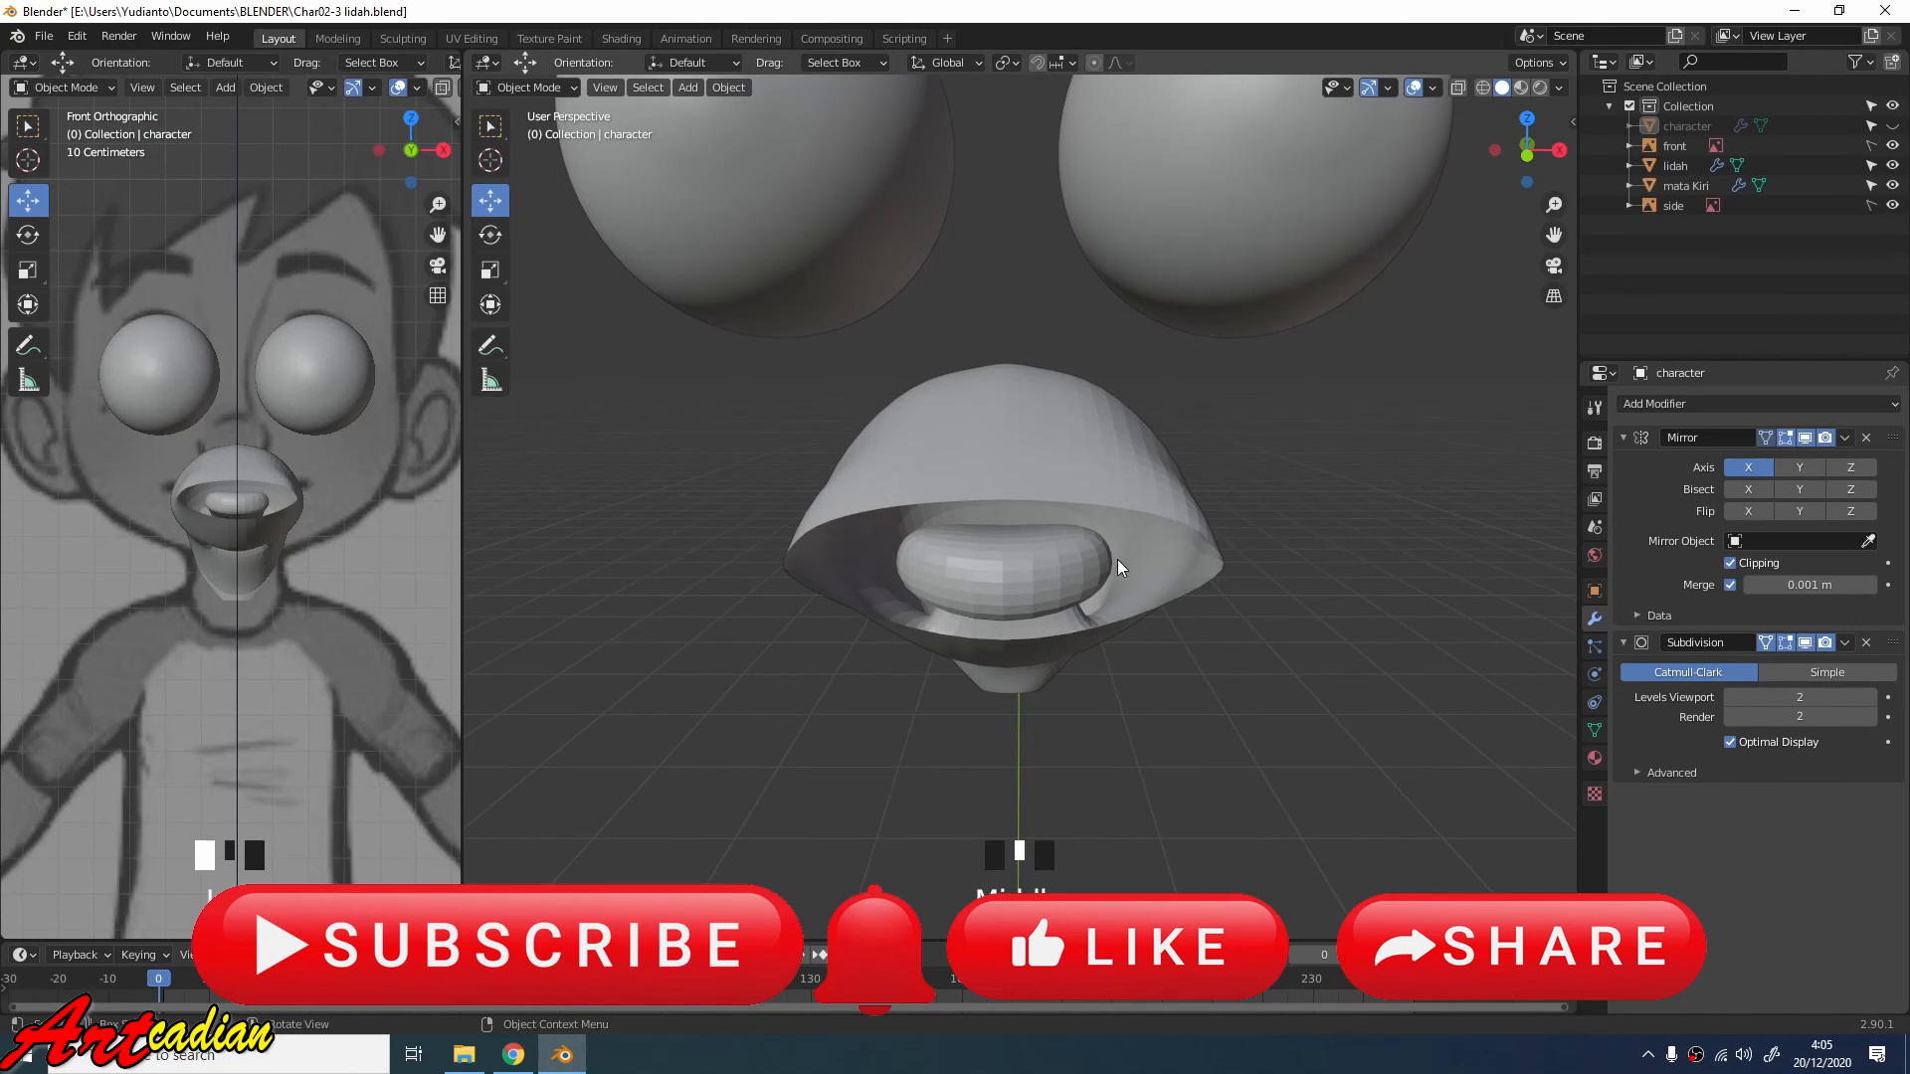
{"action": "scroll", "coordinate": [1118, 559], "scroll_direction": "up", "scroll_amount": 2}
{"action": "left_click", "coordinate": [1104, 499]}
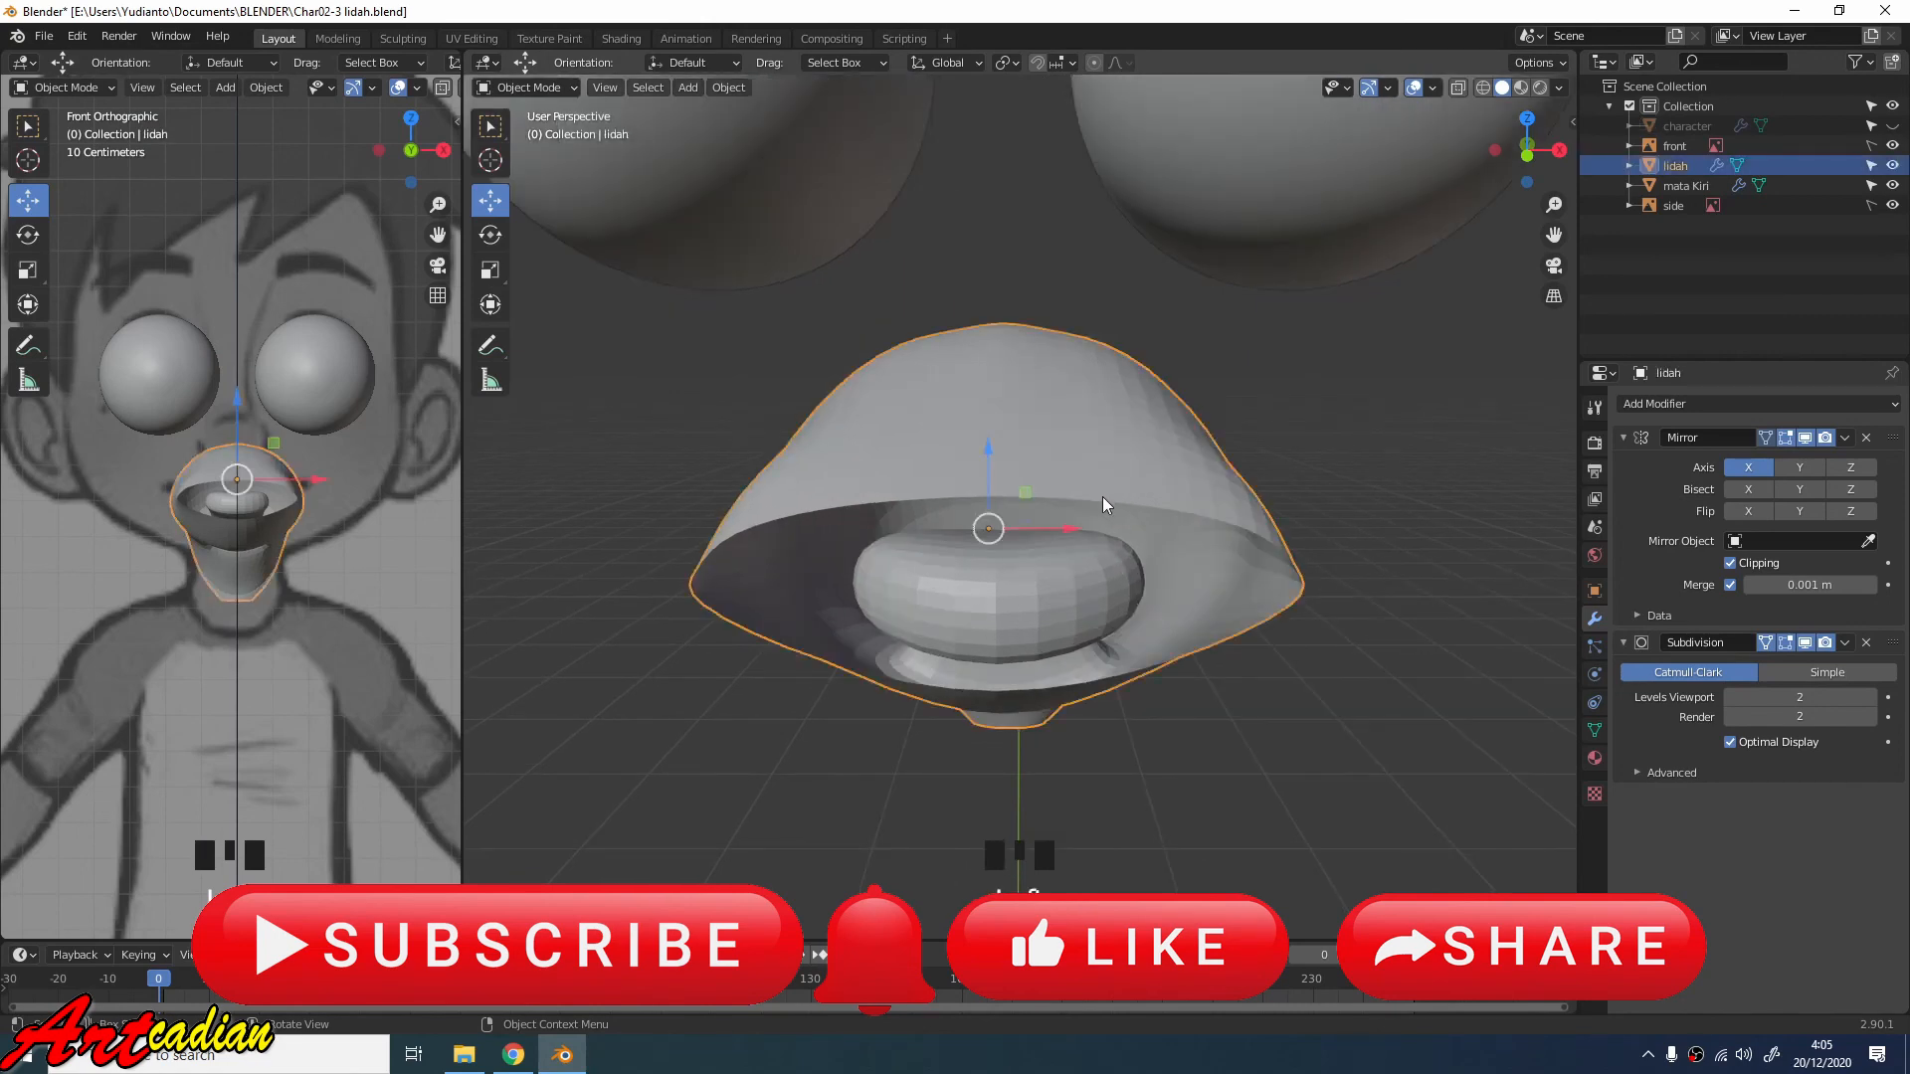
{"action": "left_click", "coordinate": [552, 89]}
{"action": "left_click", "coordinate": [546, 127]}
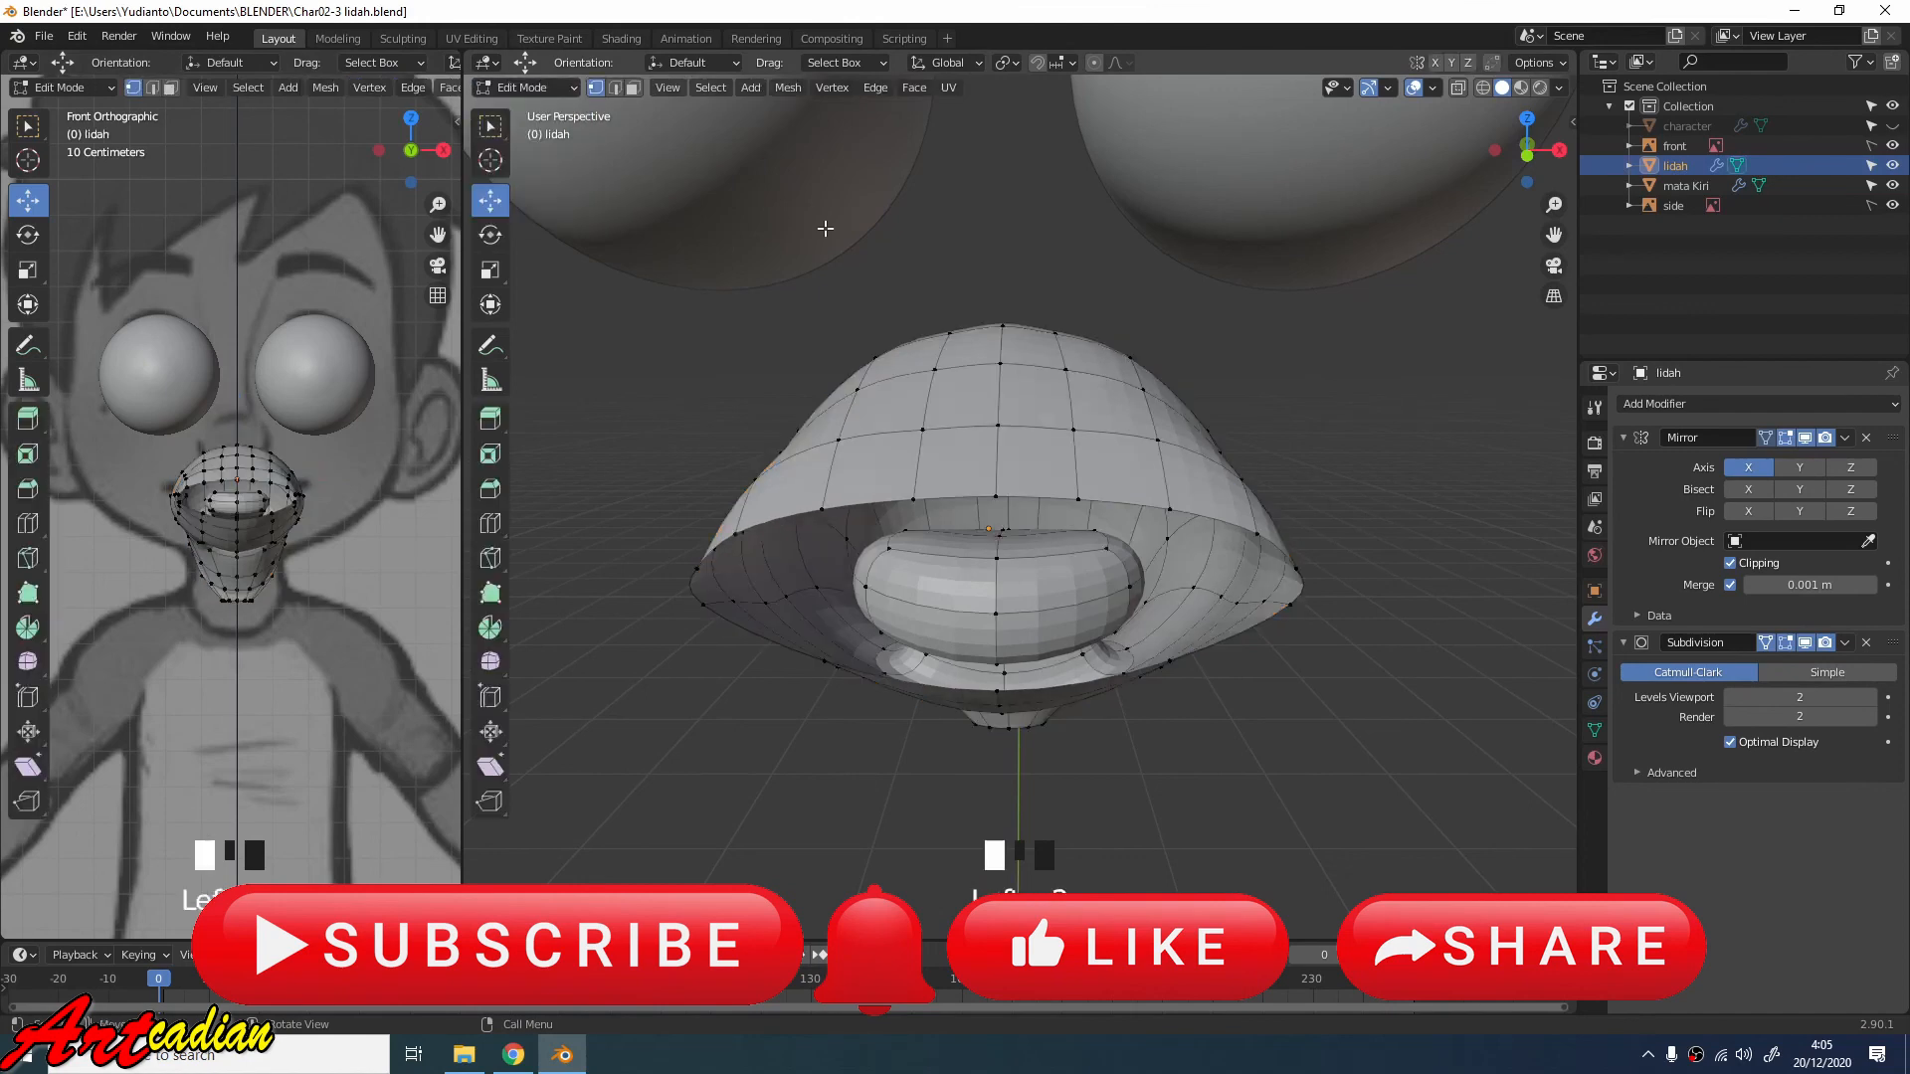